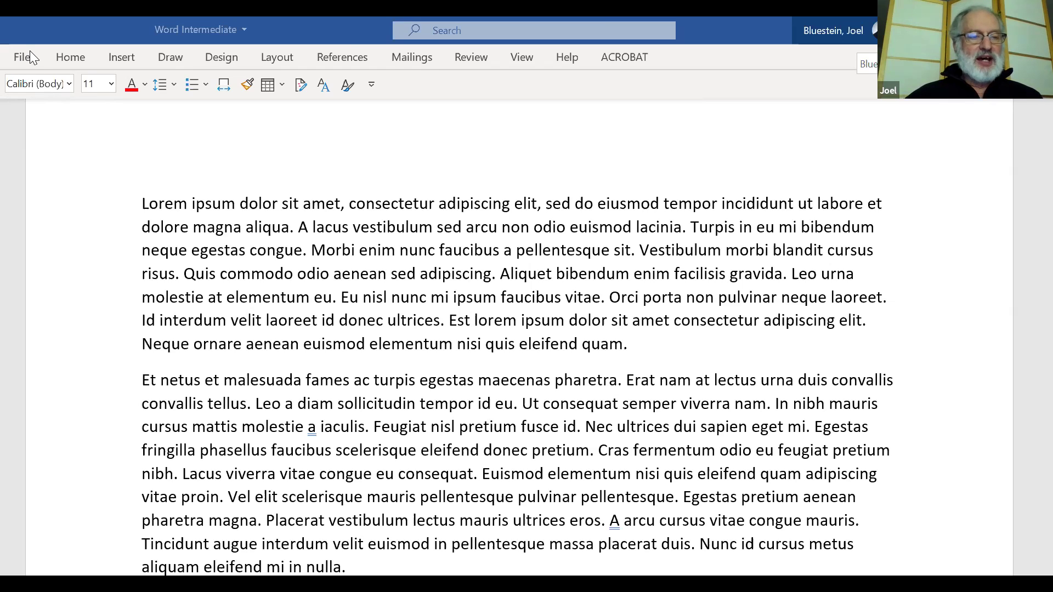
Examine the command groups for home formatting, inserting, design, layout, references, mailings, review and view.
{"action": "left_click", "coordinate": [64, 61]}
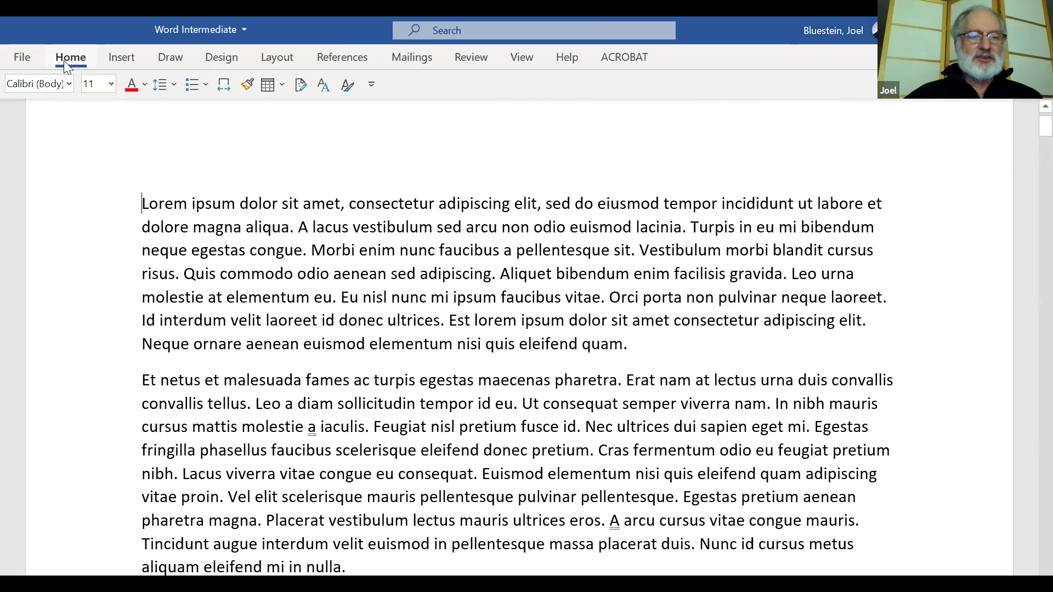
{"action": "left_click", "coordinate": [63, 60]}
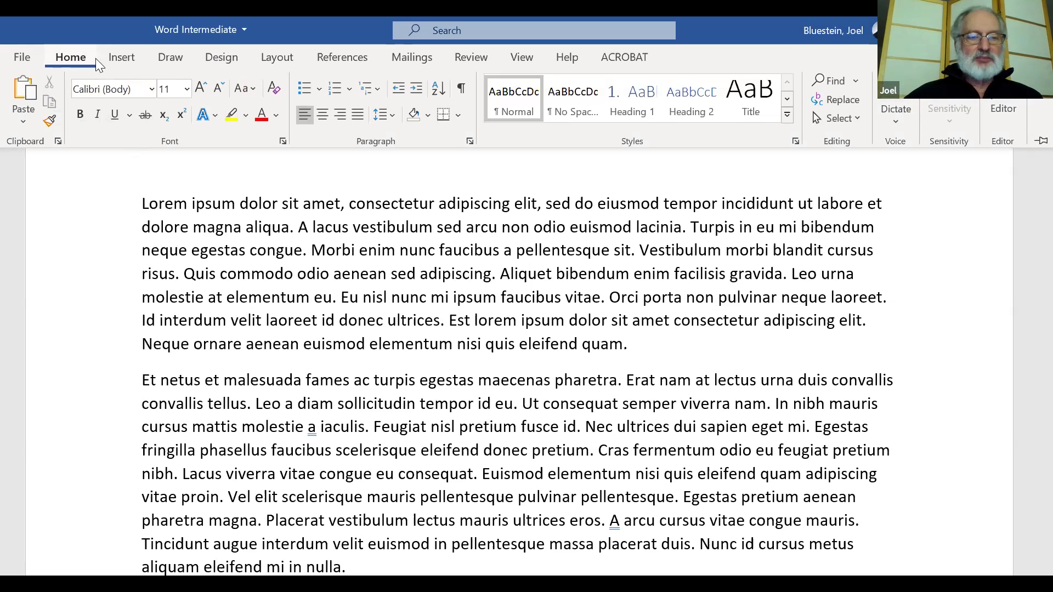
{"action": "left_click", "coordinate": [126, 57]}
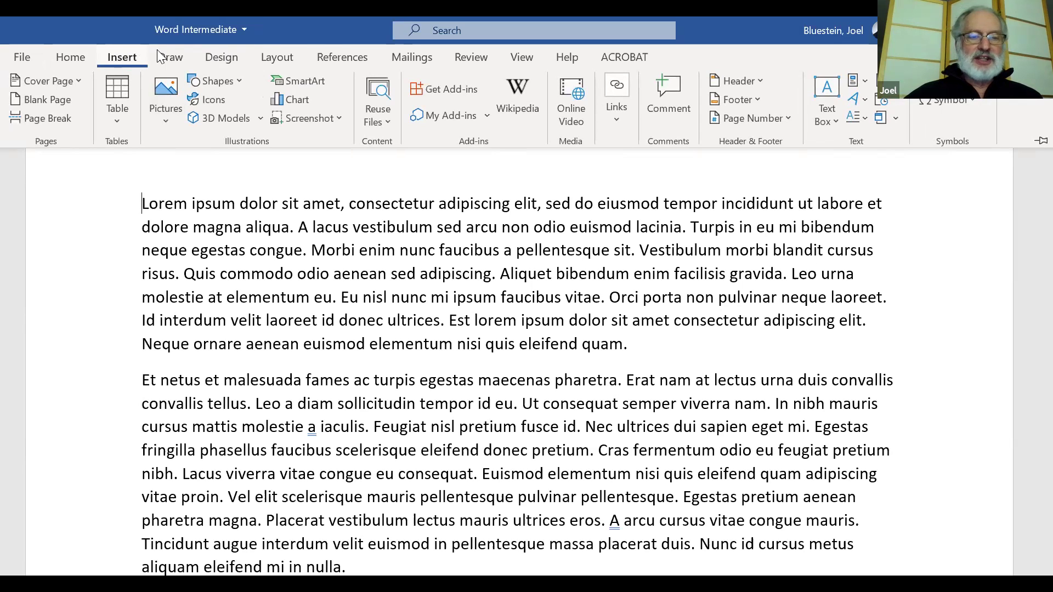
{"action": "left_click", "coordinate": [226, 57]}
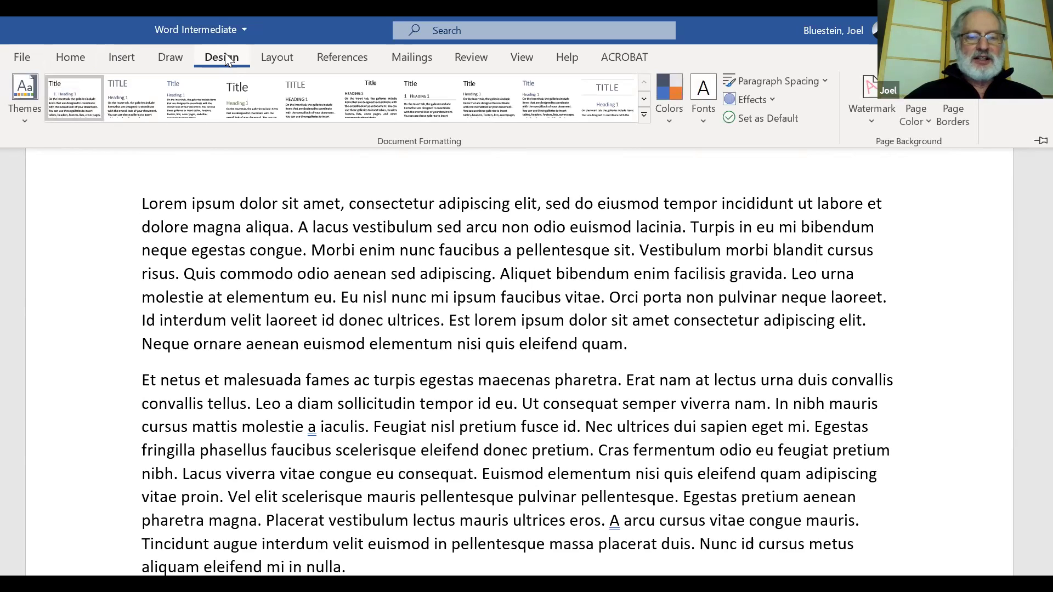
{"action": "left_click", "coordinate": [277, 57]}
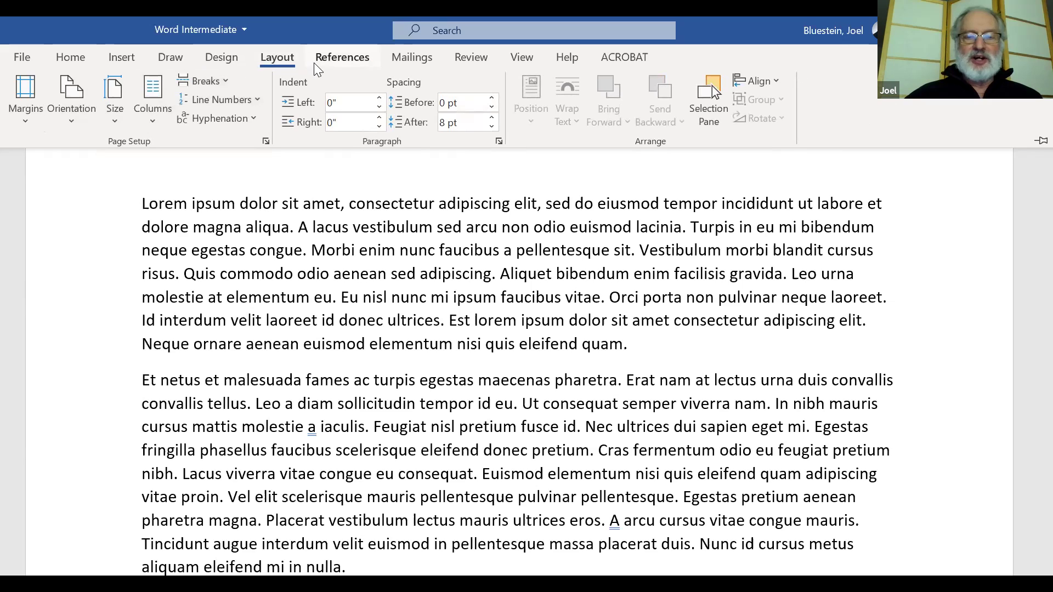
{"action": "left_click", "coordinate": [340, 59]}
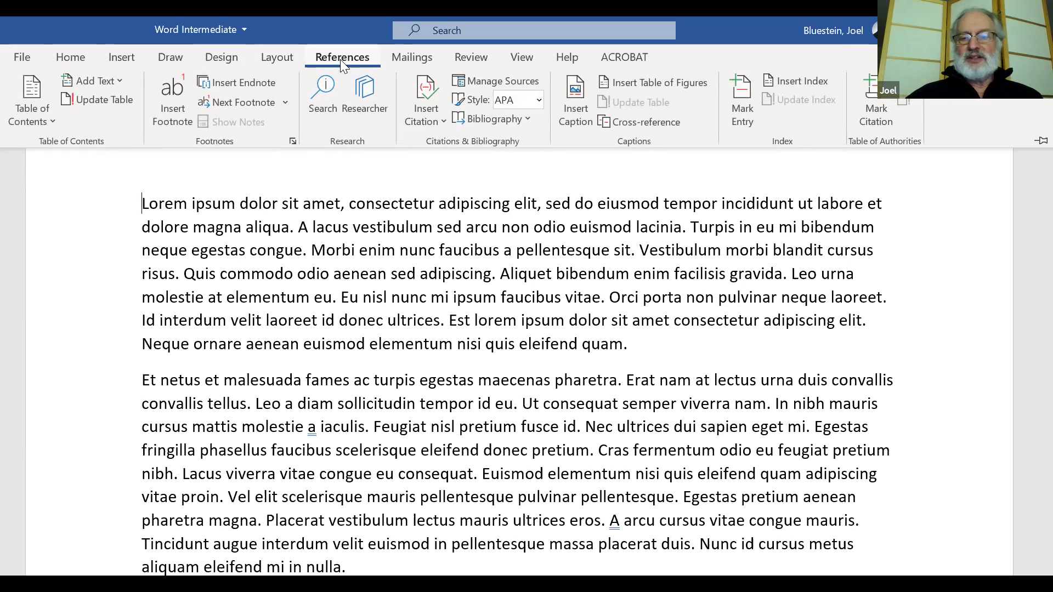
{"action": "left_click", "coordinate": [404, 61]}
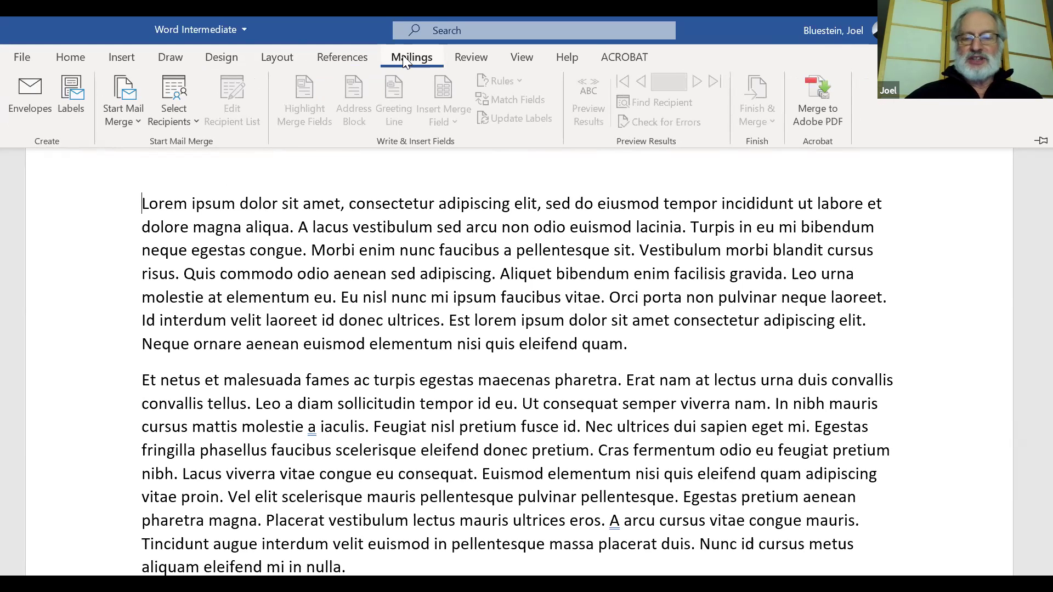
{"action": "left_click", "coordinate": [464, 58]}
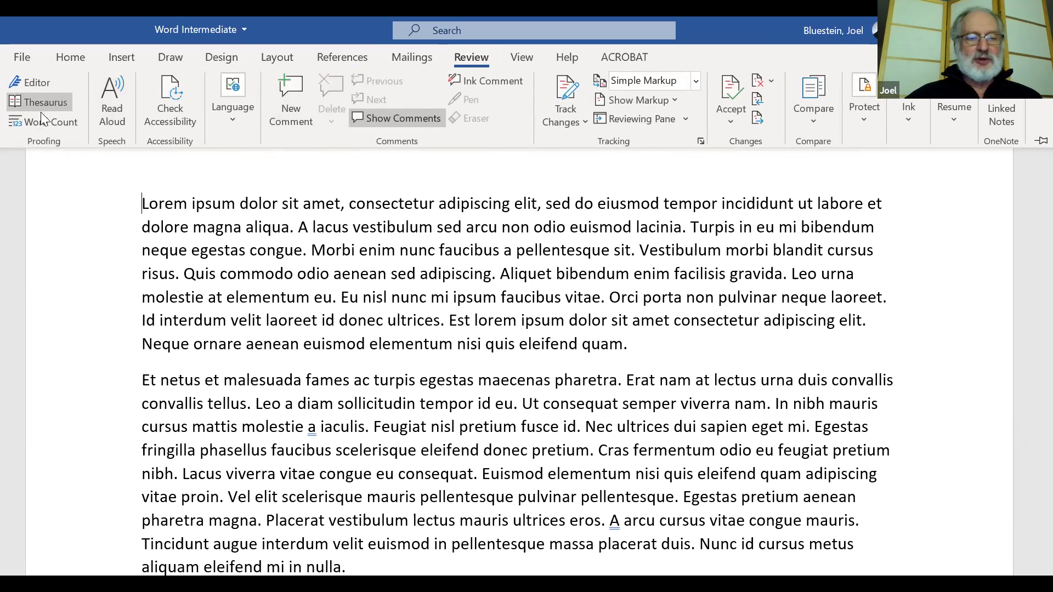
{"action": "left_click", "coordinate": [520, 64]}
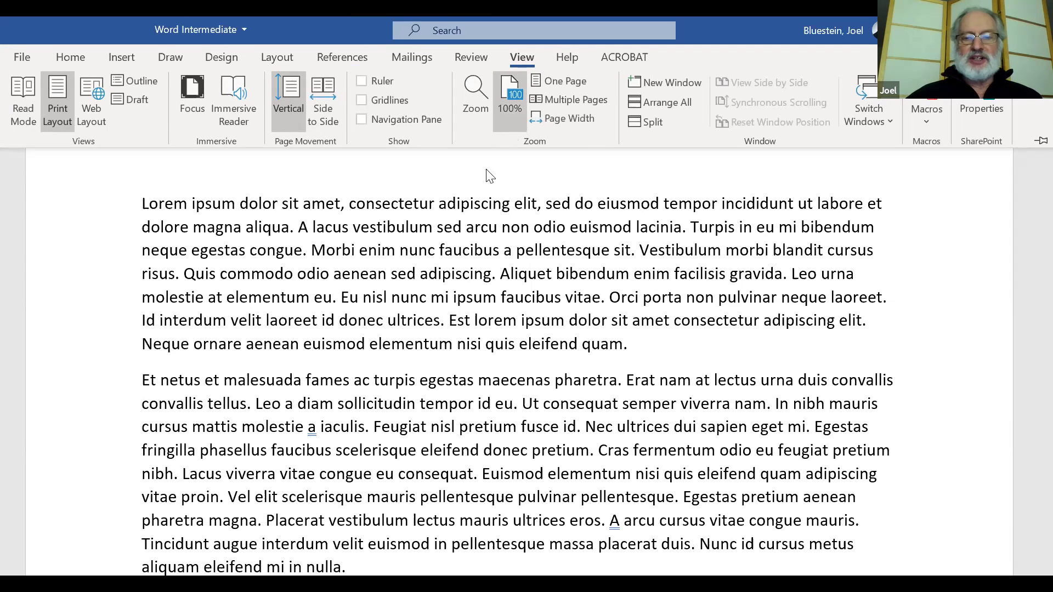
{"action": "double_click", "coordinate": [520, 58]}
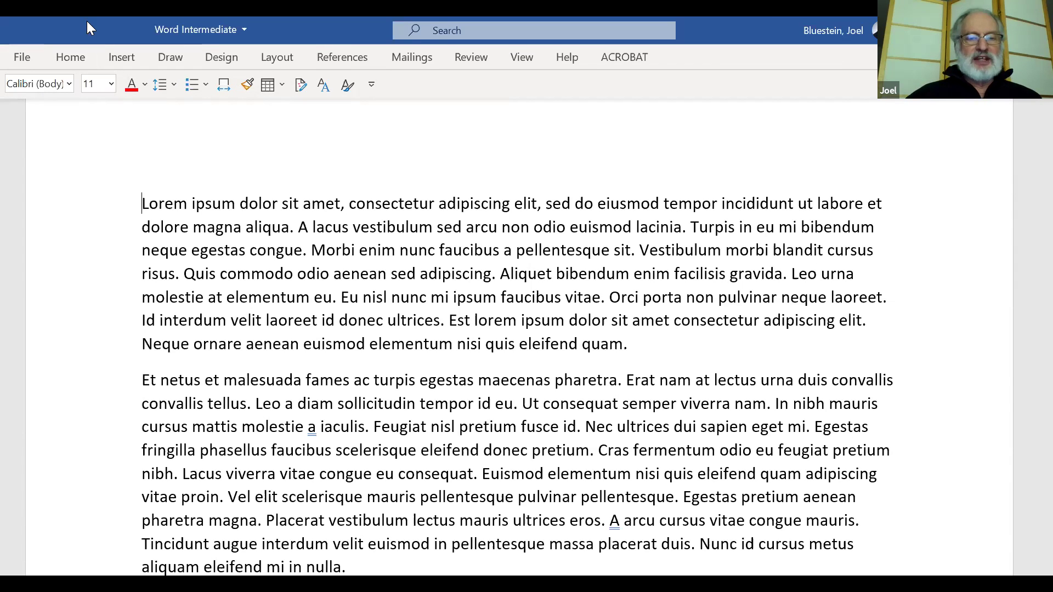
Add the Center command from the popular commands to the Quick Access Toolbar for all documents.
{"action": "left_click", "coordinate": [371, 84]}
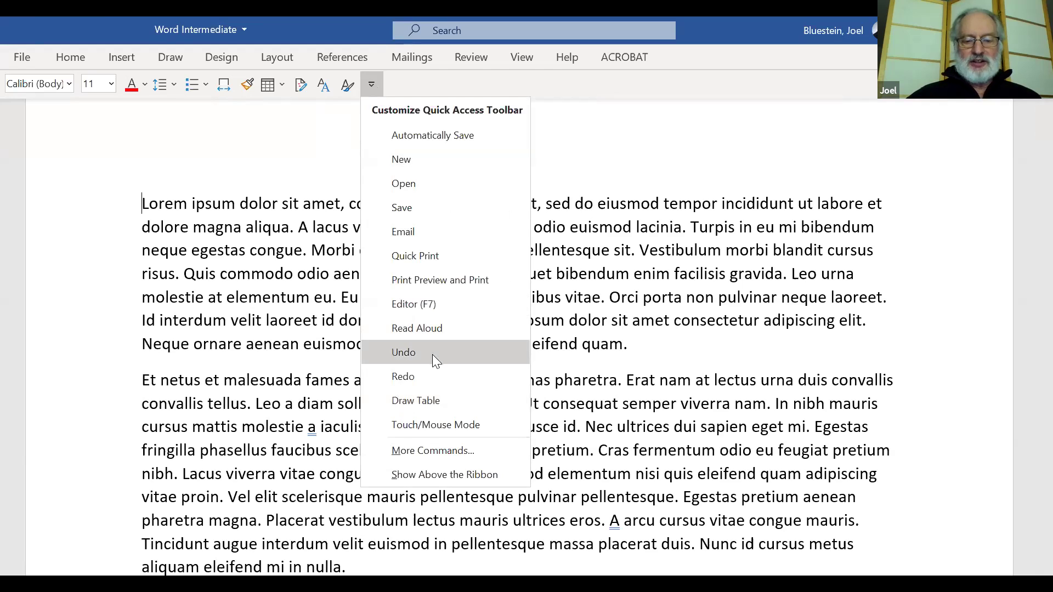
{"action": "left_click", "coordinate": [452, 453]}
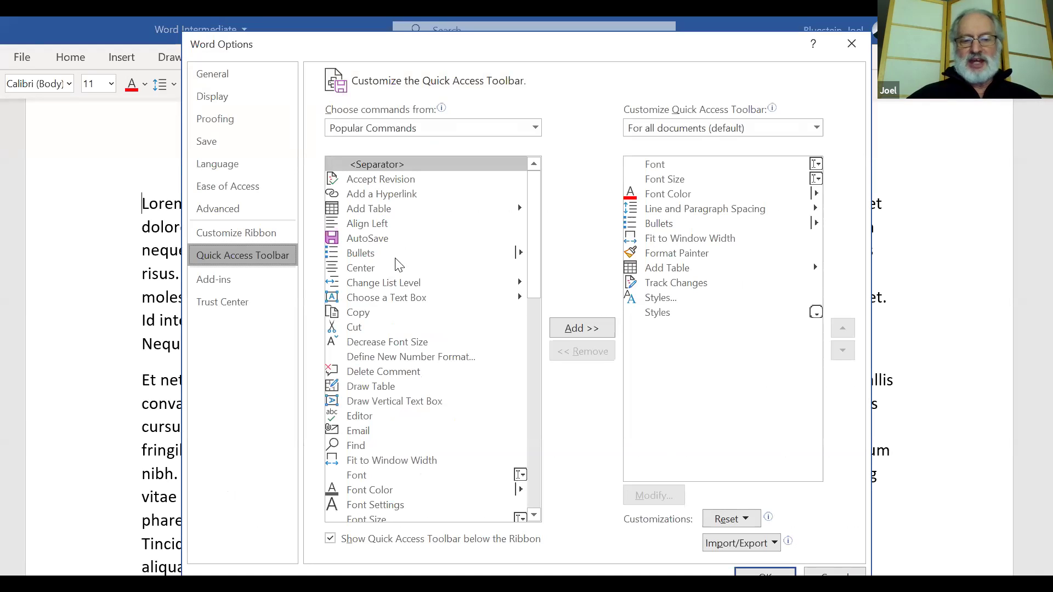
{"action": "left_click", "coordinate": [362, 269]}
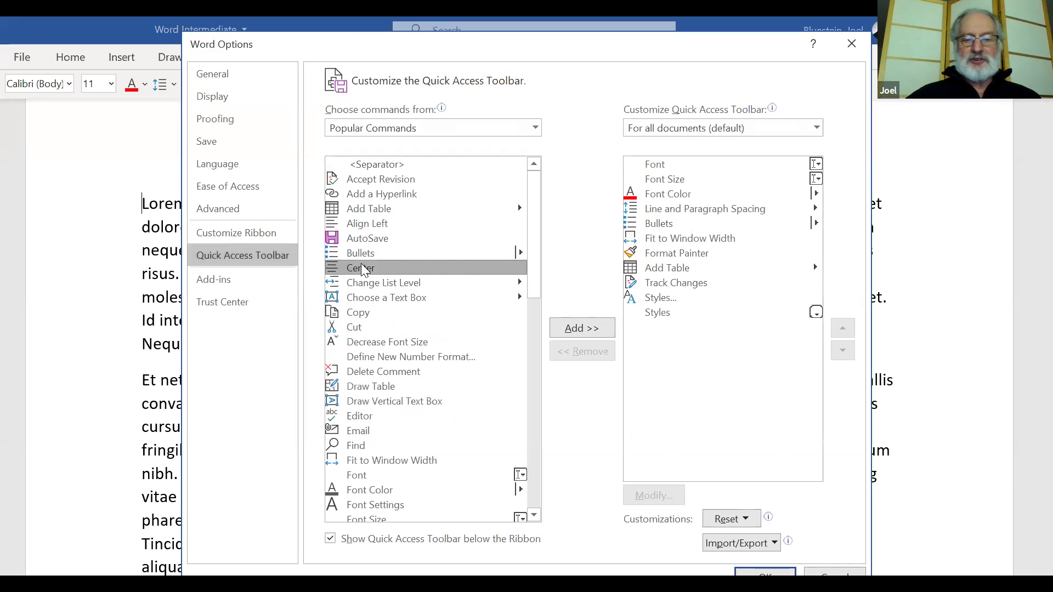
{"action": "left_click", "coordinate": [576, 329]}
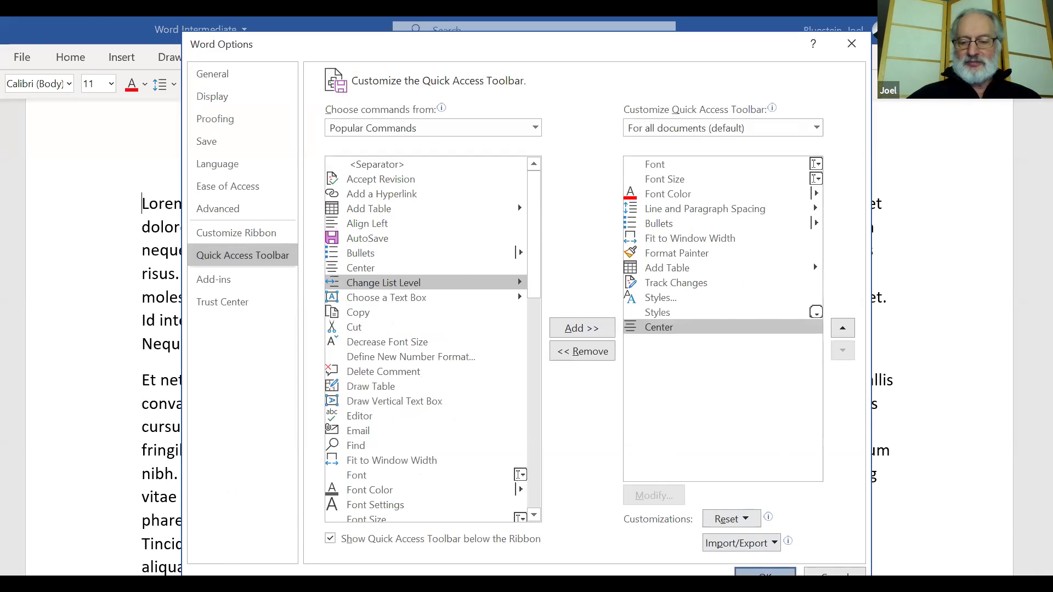
{"action": "left_click", "coordinate": [748, 569]}
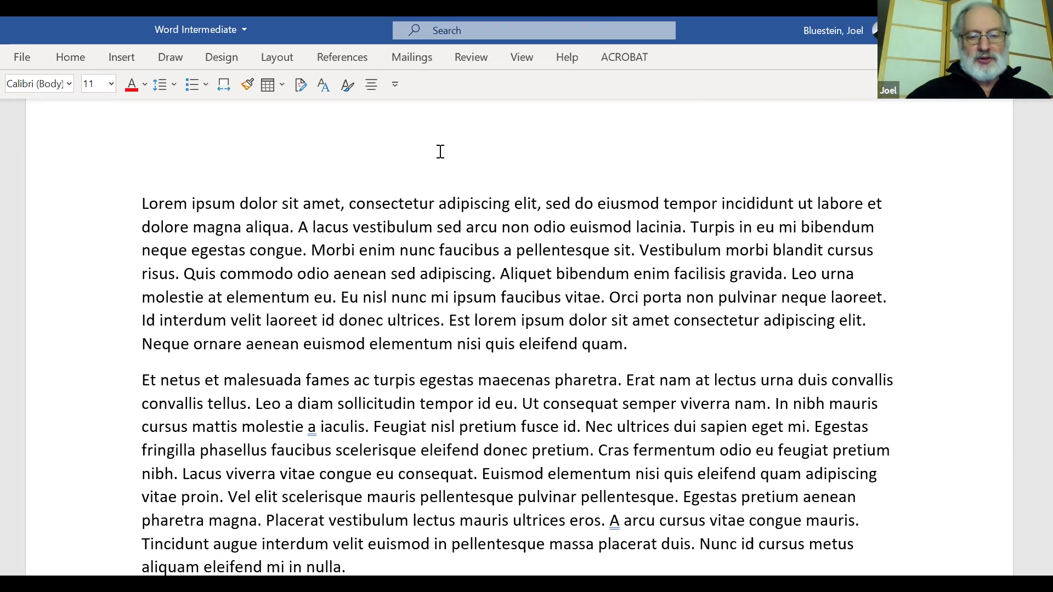
{"action": "scroll", "coordinate": [390, 269], "scroll_direction": "down", "scroll_amount": 2}
{"action": "scroll", "coordinate": [388, 247], "scroll_direction": "down", "scroll_amount": 5}
{"action": "scroll", "coordinate": [388, 227], "scroll_direction": "up", "scroll_amount": 2}
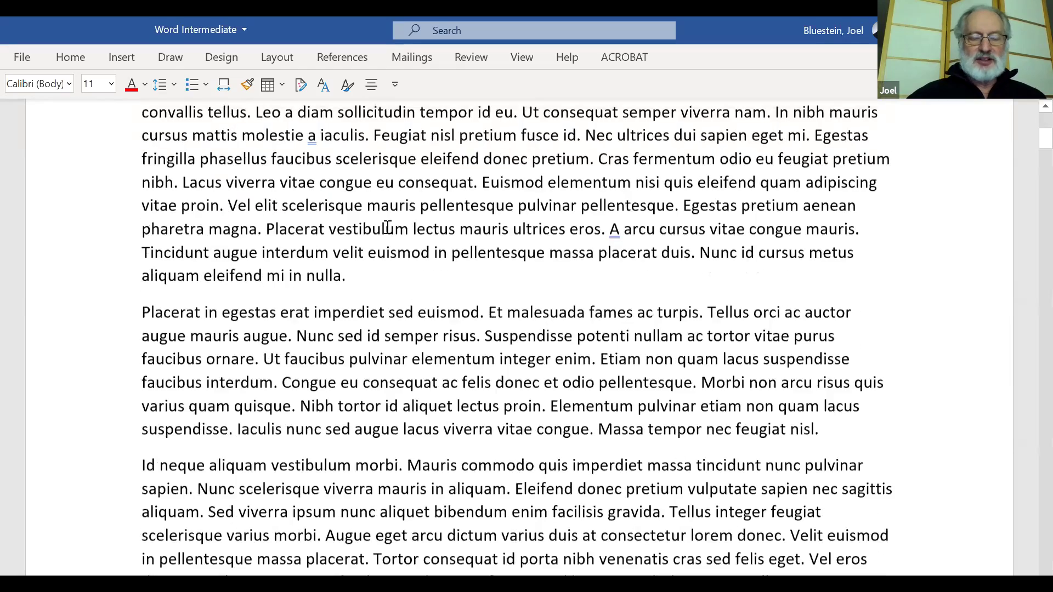
{"action": "scroll", "coordinate": [388, 227], "scroll_direction": "down", "scroll_amount": 9}
{"action": "scroll", "coordinate": [388, 227], "scroll_direction": "up", "scroll_amount": 4}
{"action": "scroll", "coordinate": [387, 227], "scroll_direction": "up", "scroll_amount": 9}
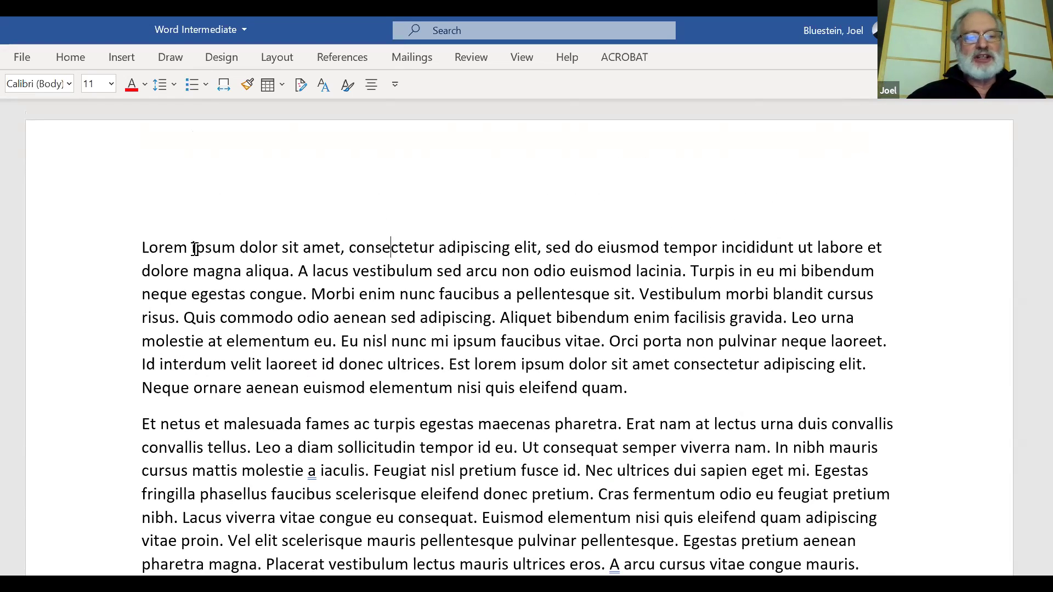
Select the whole first paragraph, make it bold and remove the bold again.
{"action": "left_click_drag", "start_coordinate": [141, 243], "coordinate": [649, 396]}
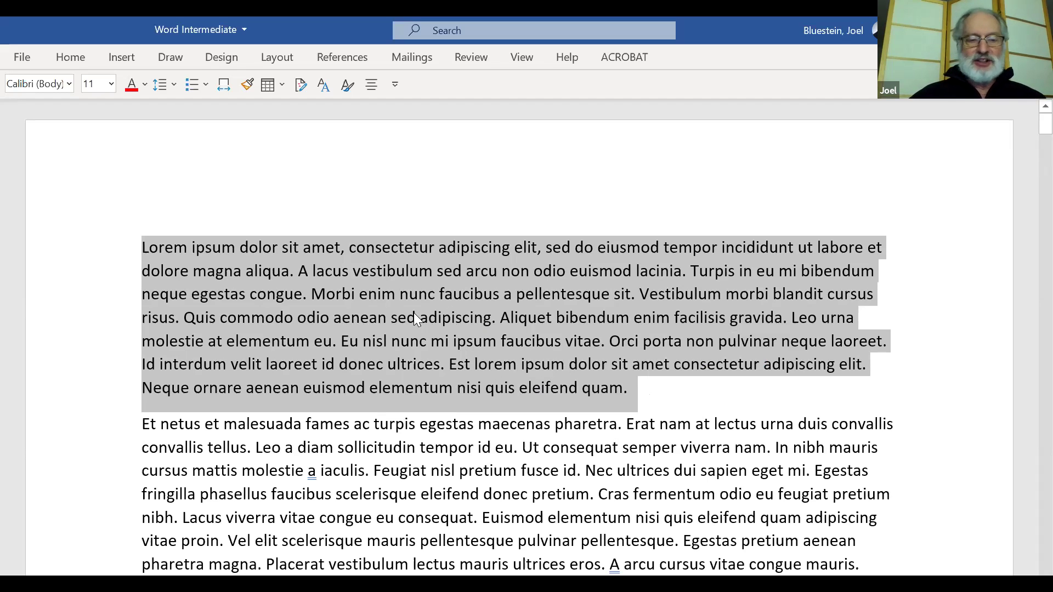
{"action": "left_click", "coordinate": [64, 59]}
{"action": "left_click", "coordinate": [63, 58]}
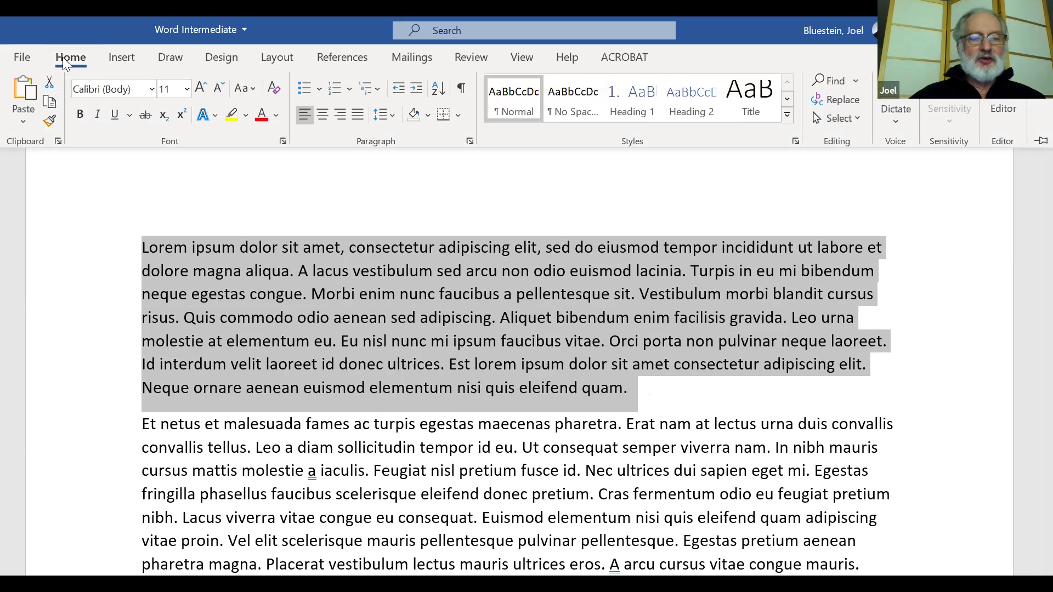
{"action": "left_click", "coordinate": [82, 114]}
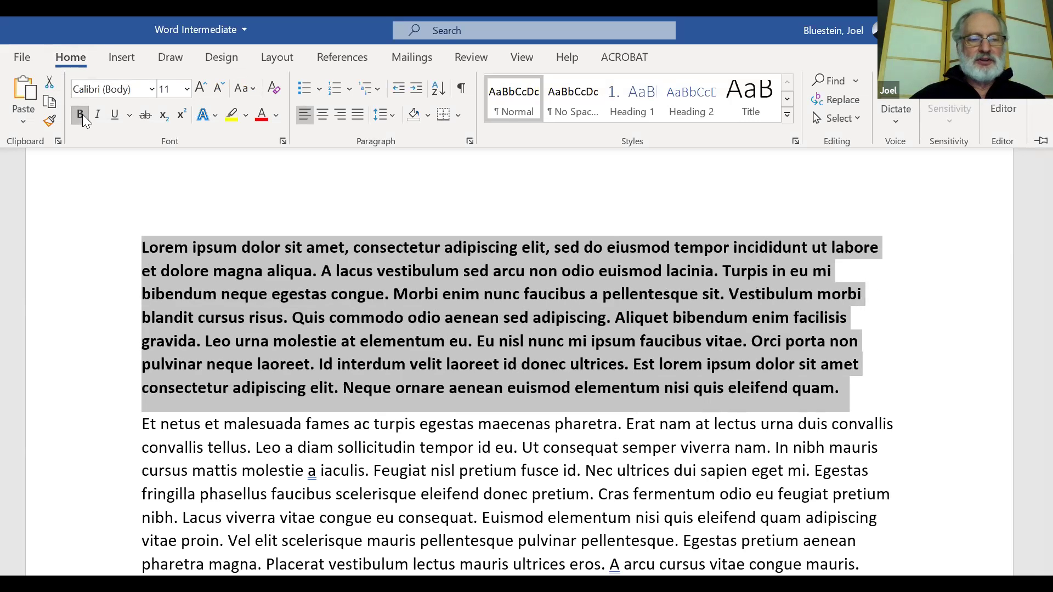
{"action": "left_click", "coordinate": [83, 114]}
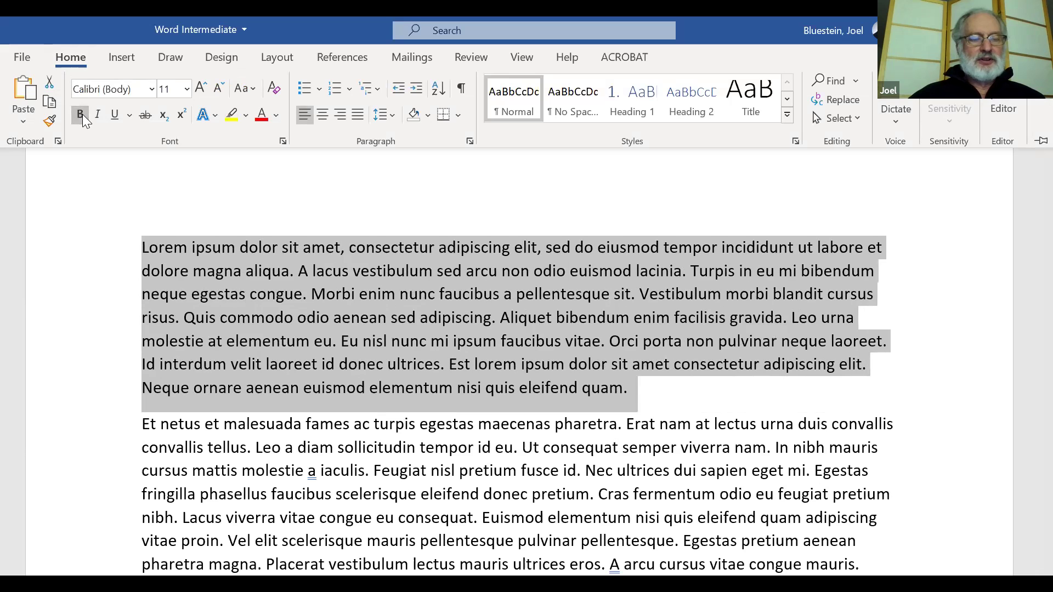
Toggle bold on and off for the selected first paragraph once more and clear the selection.
{"action": "right_click", "coordinate": [281, 258]}
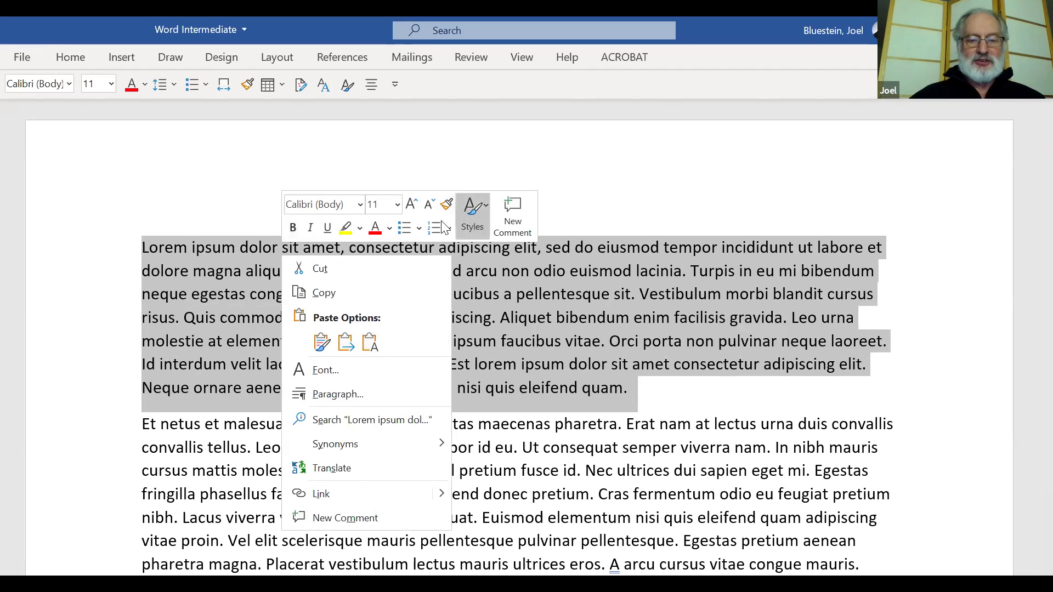
{"action": "left_click", "coordinate": [290, 234]}
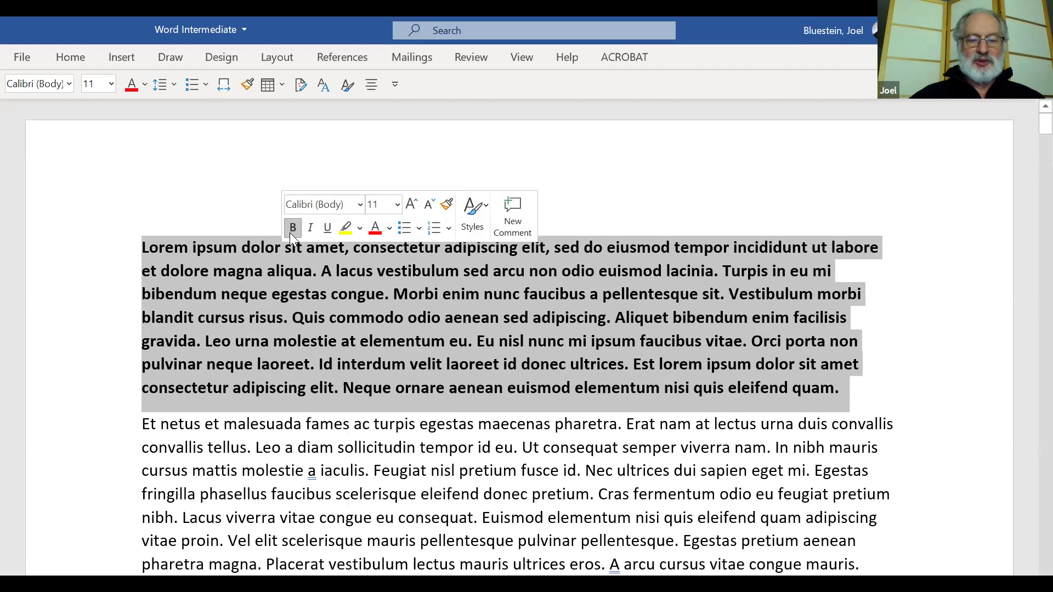
{"action": "left_click", "coordinate": [290, 233]}
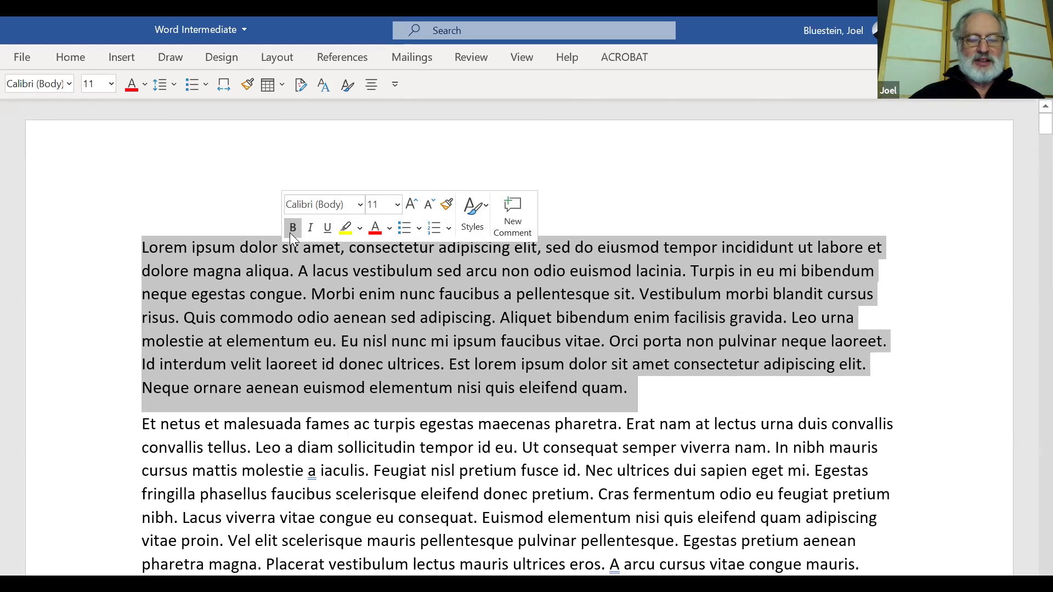
{"action": "left_click", "coordinate": [399, 295]}
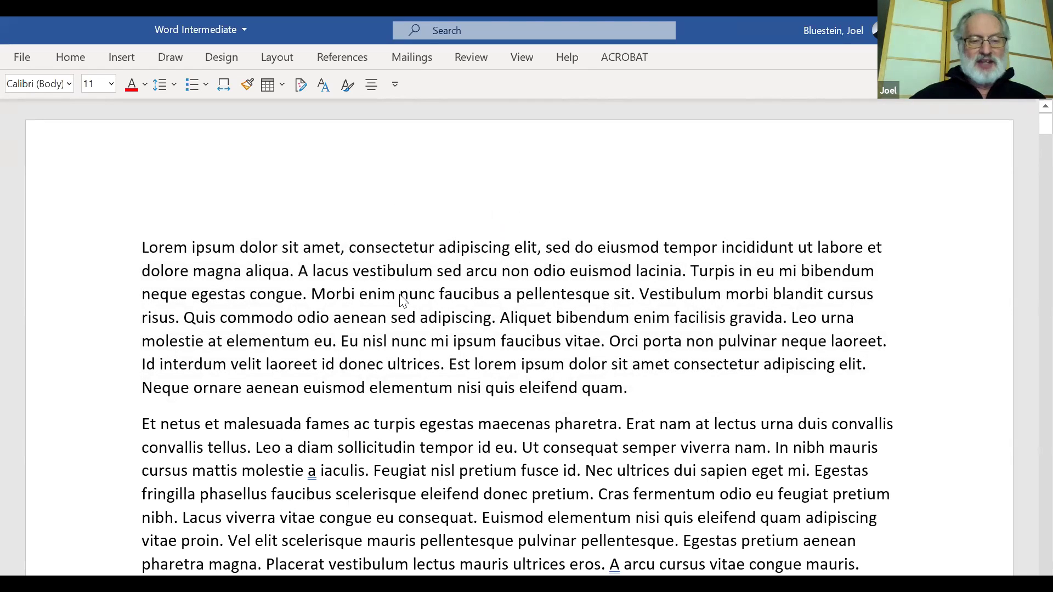
Reselect the entire first paragraph and switch its bold formatting on and back off.
{"action": "left_click_drag", "start_coordinate": [142, 252], "coordinate": [446, 311]}
{"action": "left_click_drag", "start_coordinate": [597, 354], "coordinate": [635, 380]}
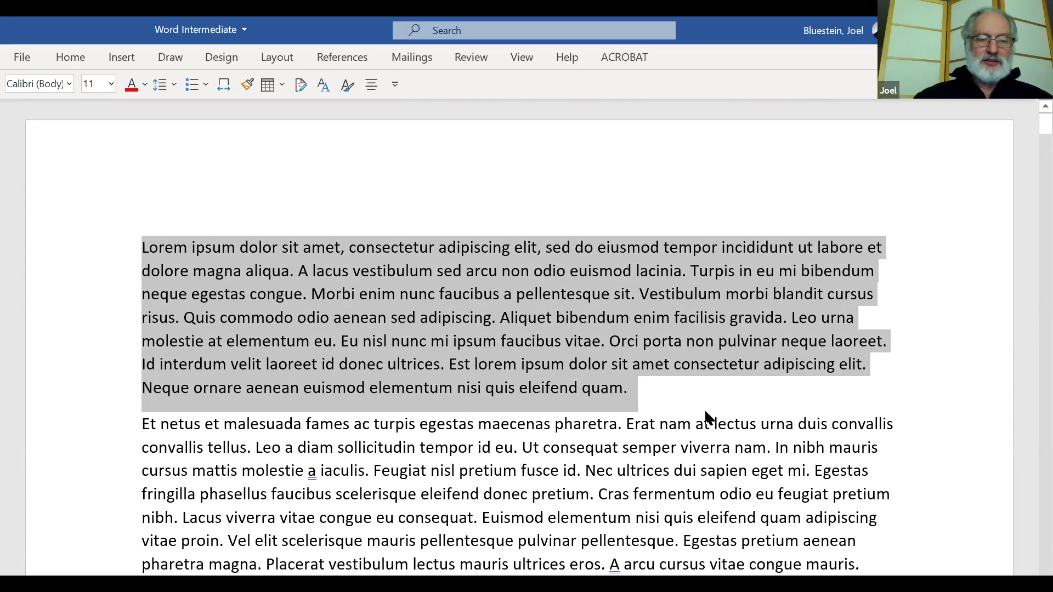
{"action": "key", "text": "ctrl+b"}
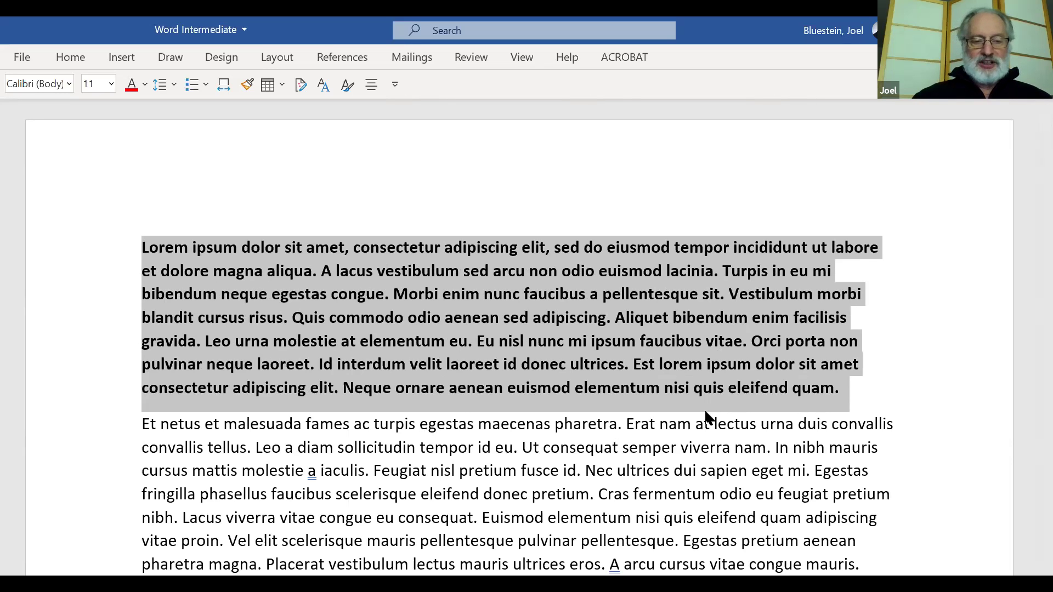
{"action": "key", "text": "ctrl+b"}
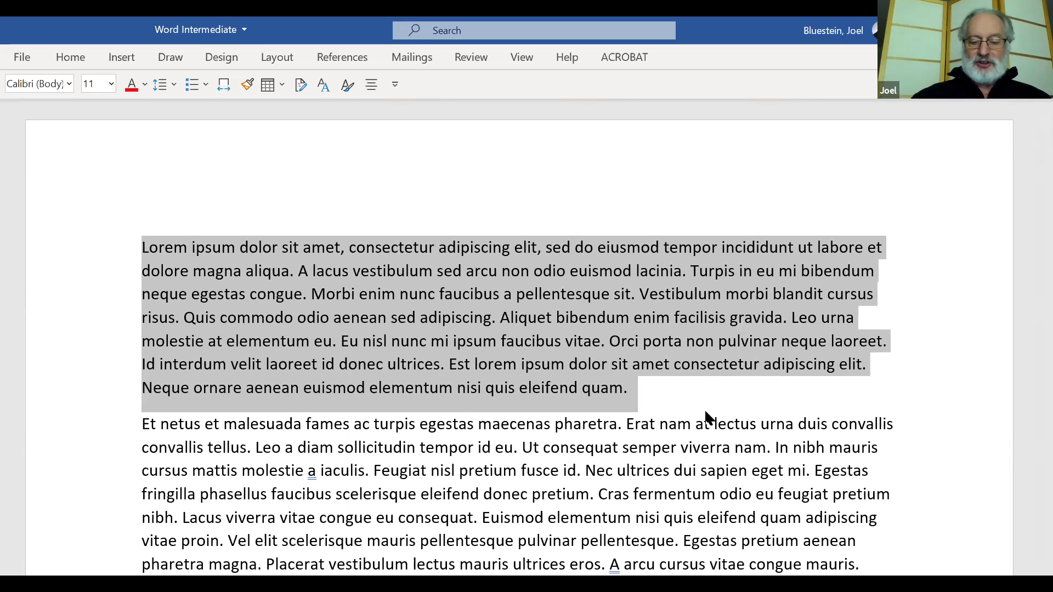
Apply and remove italic, and do the same with underline, on the selected first paragraph.
{"action": "key", "text": "ctrl+i"}
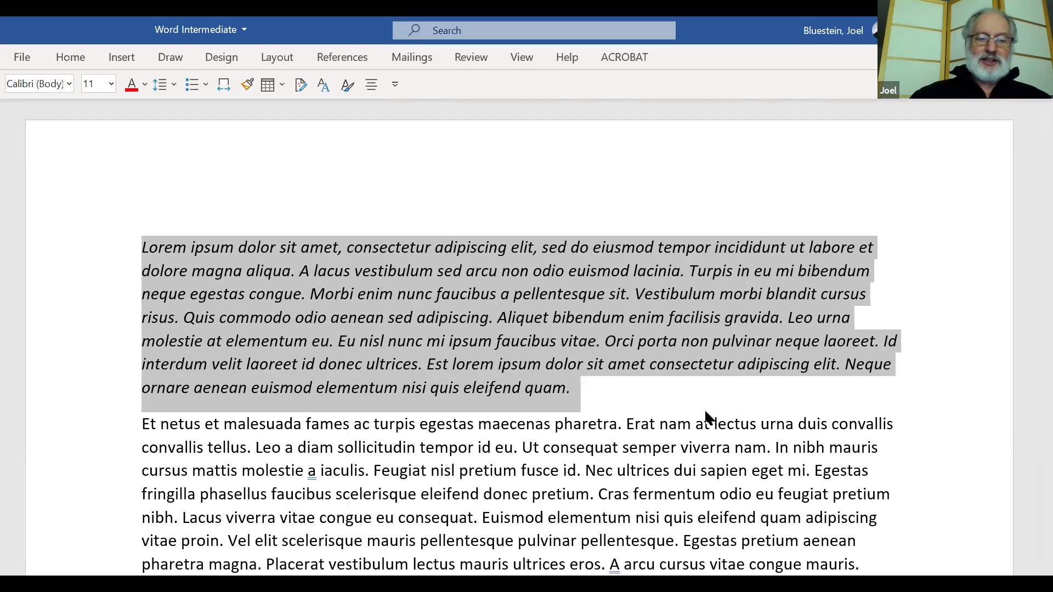
{"action": "key", "text": "ctrl+i"}
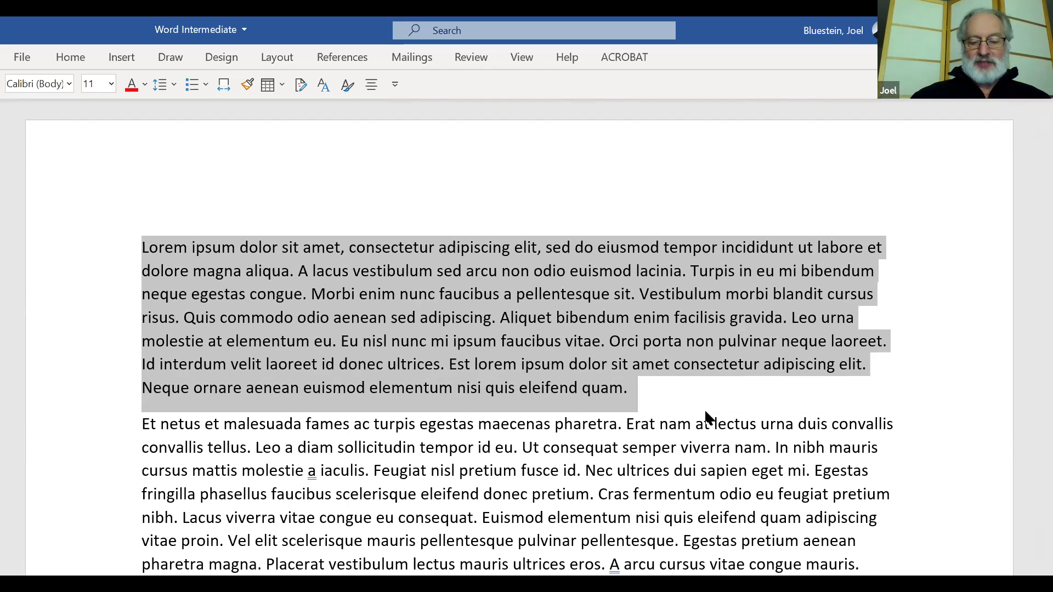
{"action": "key", "text": "ctrl+u"}
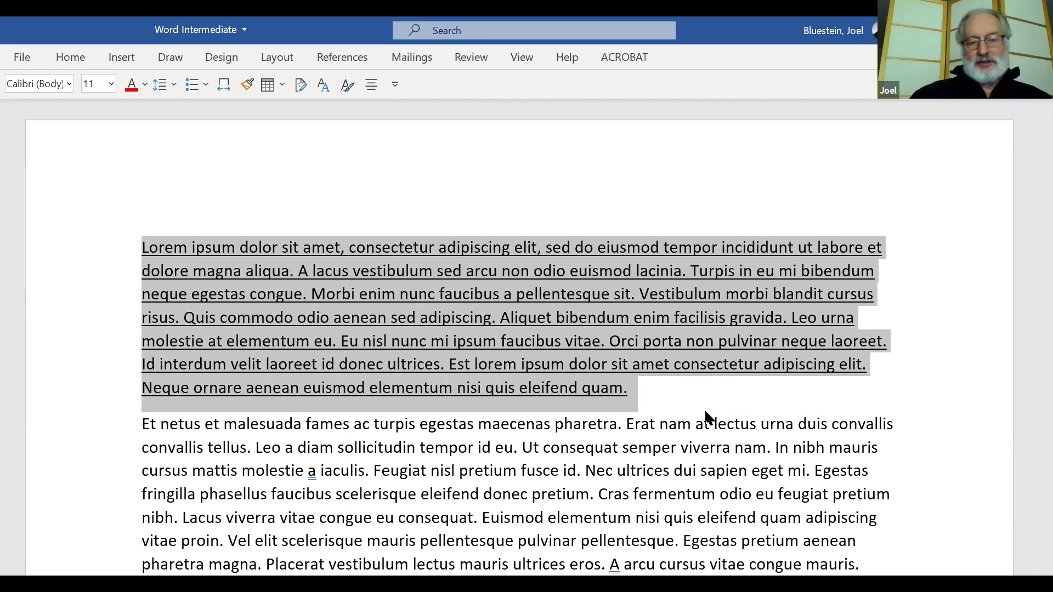
{"action": "key", "text": "ctrl+u"}
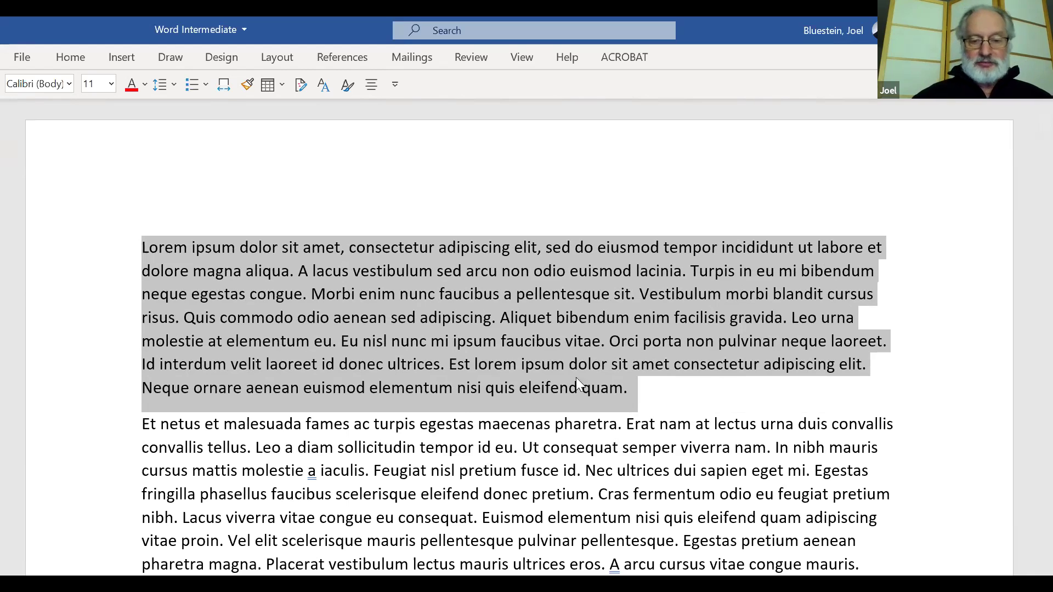
Apply and remove italic on the selected first paragraph twice, using a different formatting control the second time.
{"action": "right_click", "coordinate": [528, 299]}
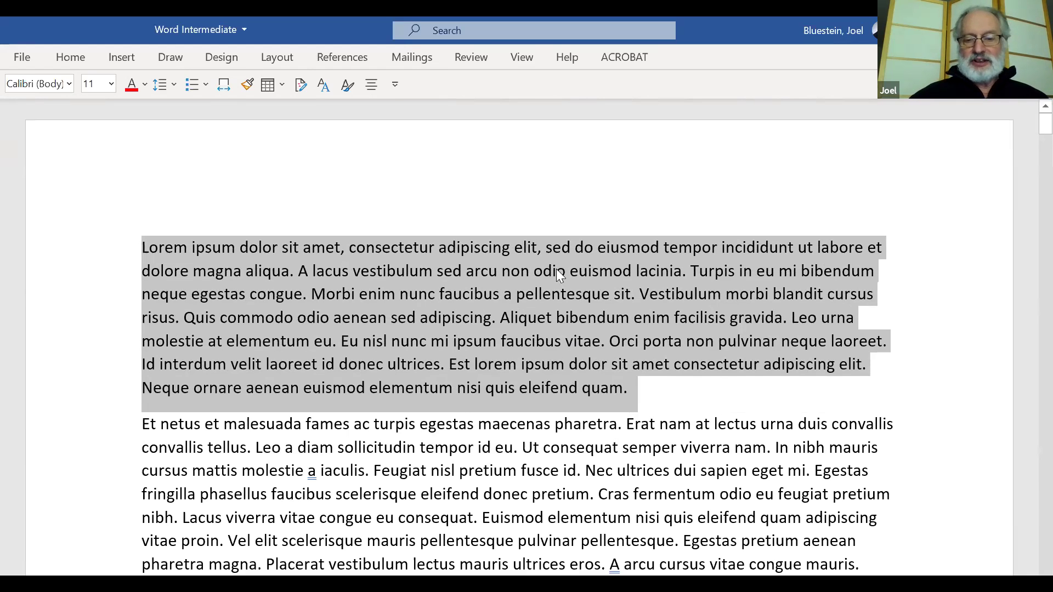
{"action": "left_click", "coordinate": [559, 275]}
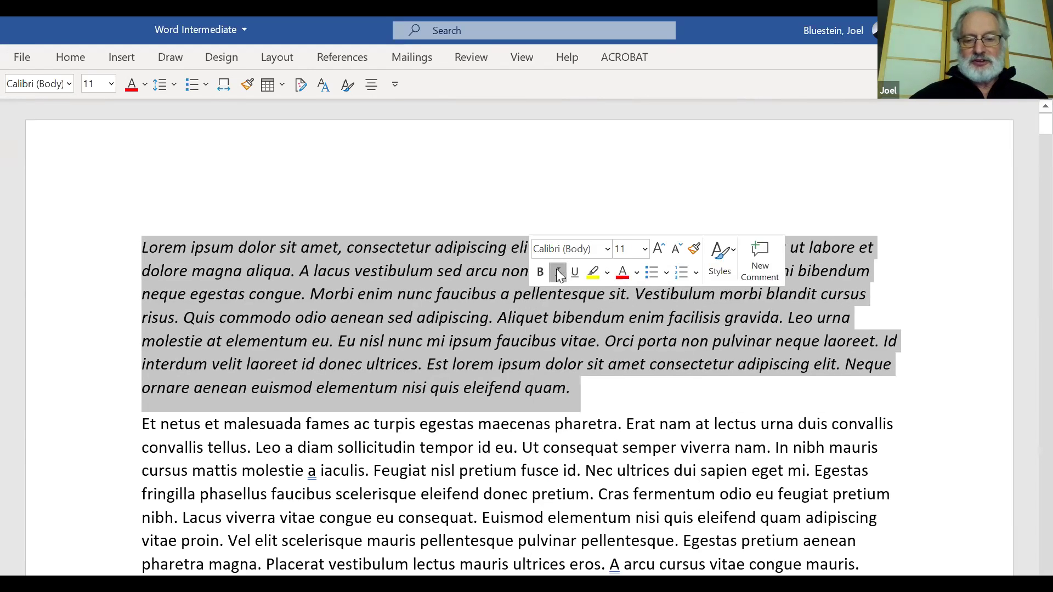
{"action": "left_click", "coordinate": [558, 276]}
{"action": "left_click", "coordinate": [70, 59]}
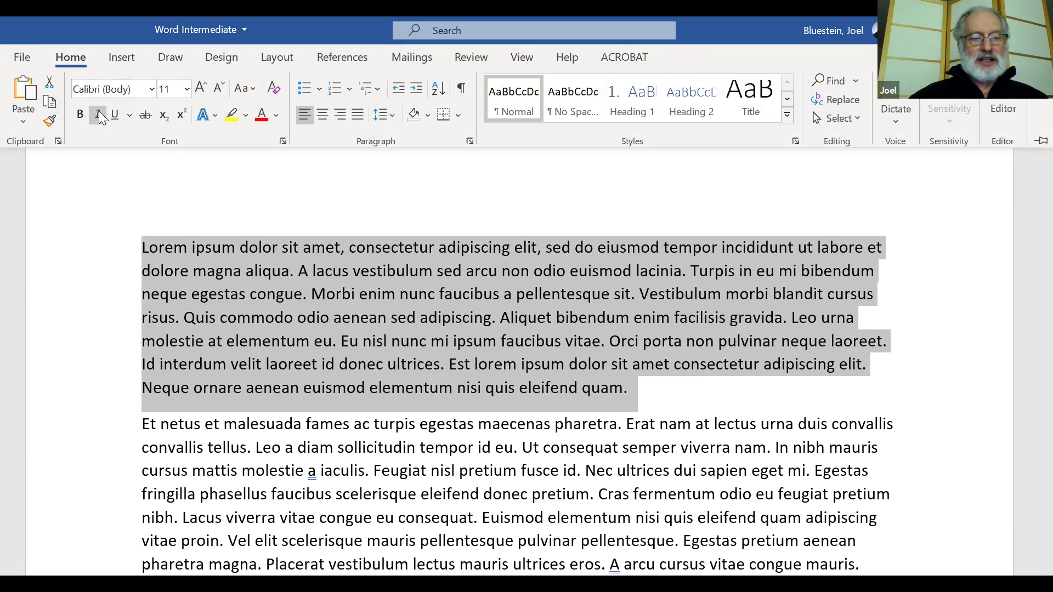
{"action": "left_click", "coordinate": [99, 115]}
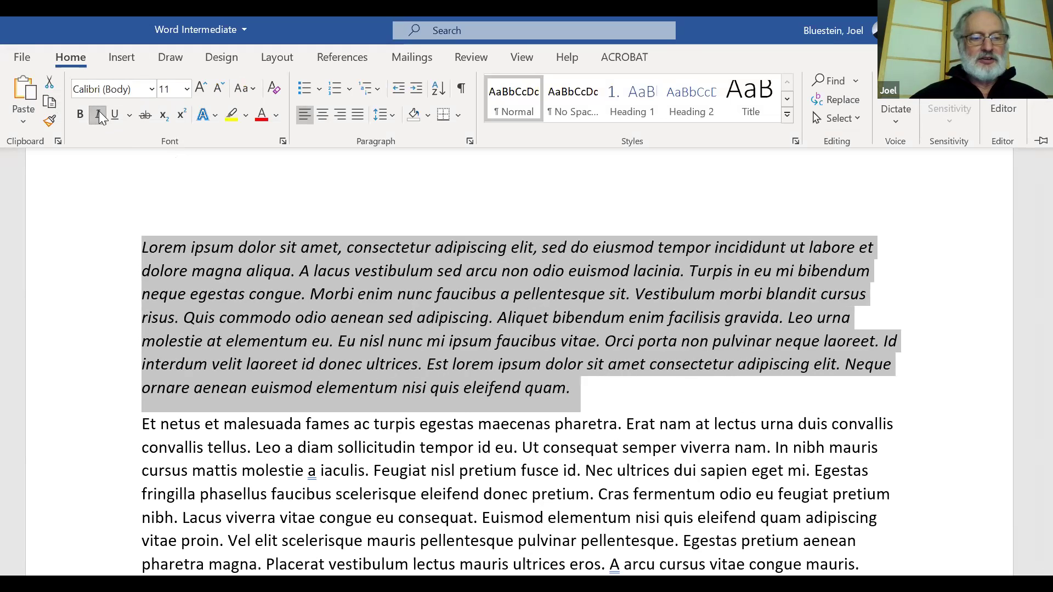
{"action": "left_click", "coordinate": [99, 116]}
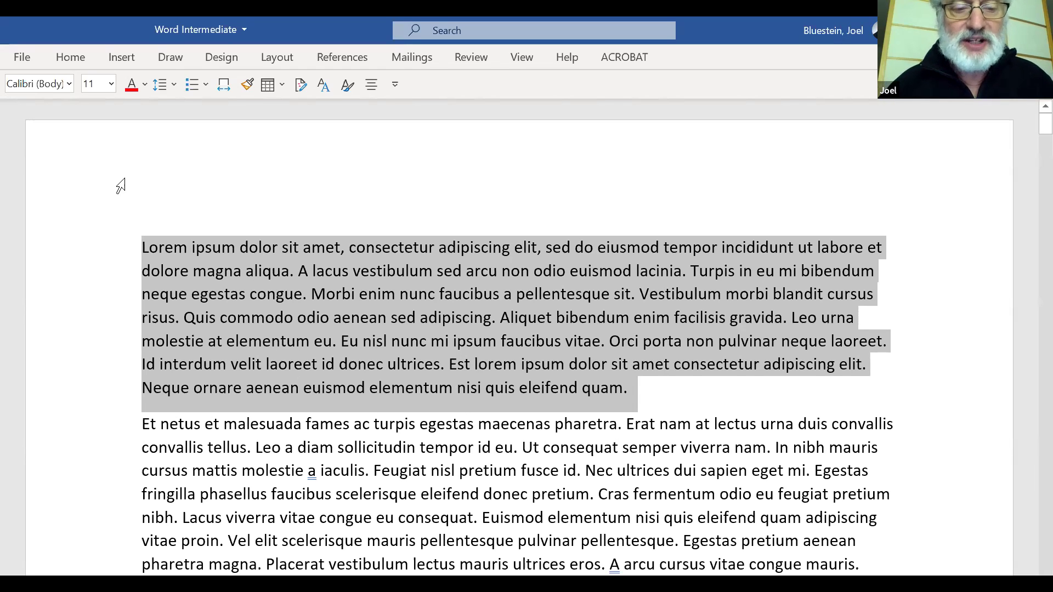
Clear the selection, view the context commands for the word "magna" in the first paragraph, and dismiss them.
{"action": "left_click", "coordinate": [262, 273]}
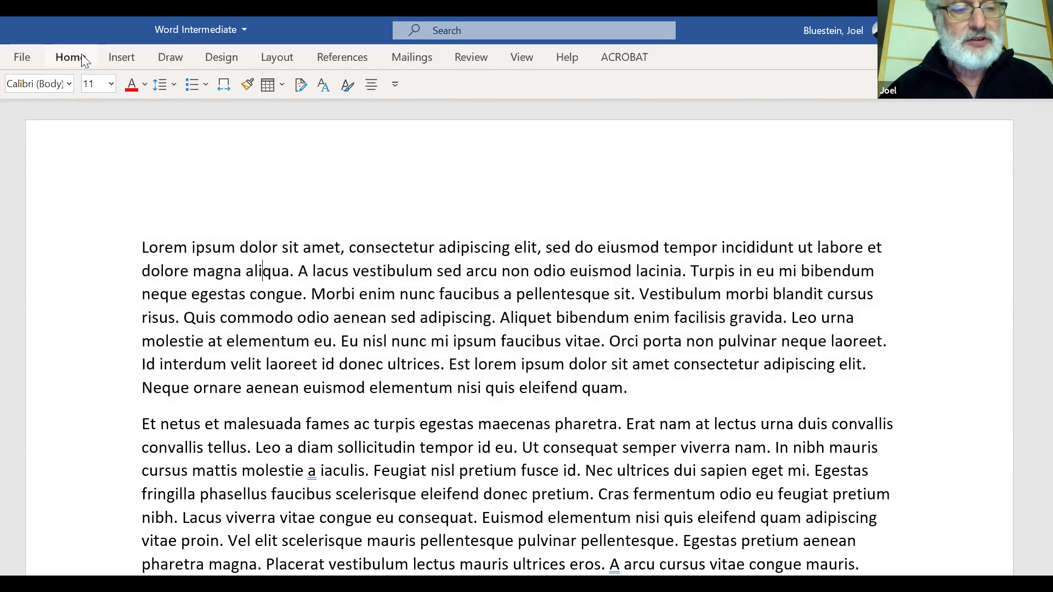
{"action": "left_click", "coordinate": [245, 265]}
{"action": "right_click", "coordinate": [245, 271]}
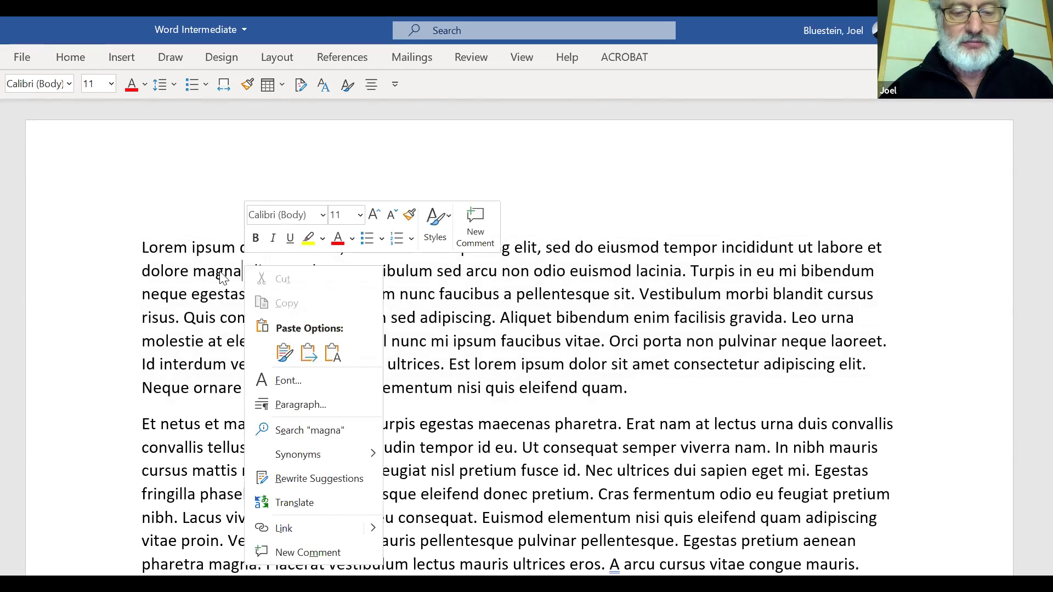
{"action": "left_click", "coordinate": [217, 269]}
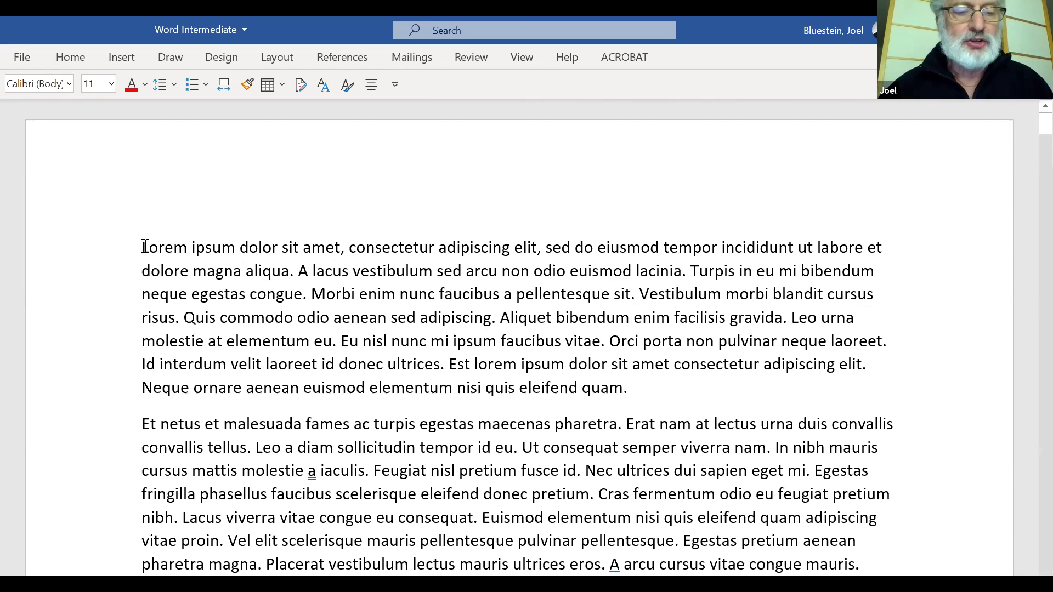
Select the entire first paragraph and set its line spacing to 1.0.
{"action": "left_click_drag", "start_coordinate": [155, 248], "coordinate": [667, 378]}
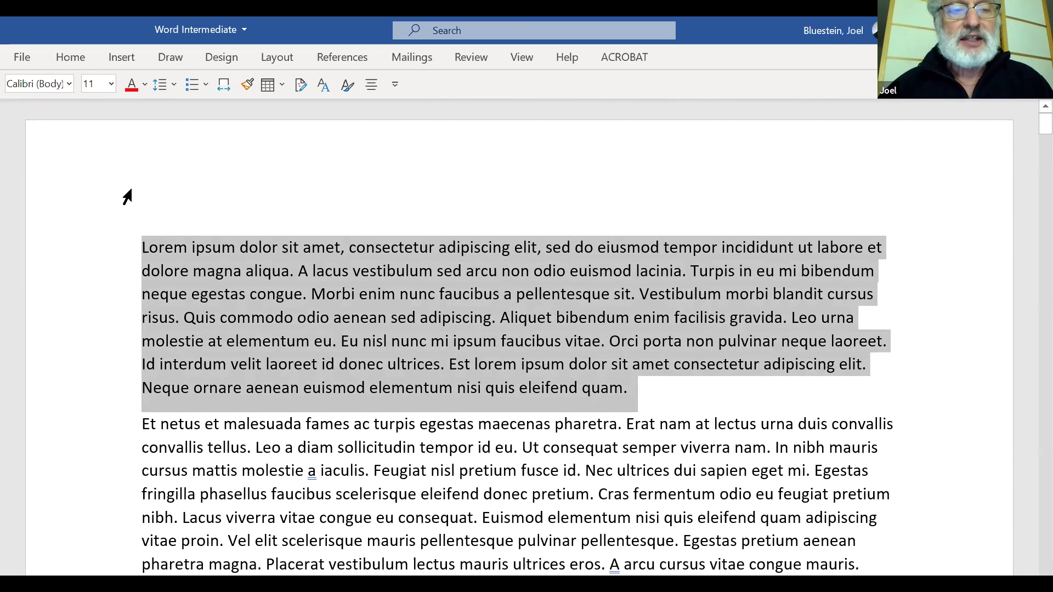
{"action": "left_click", "coordinate": [74, 57]}
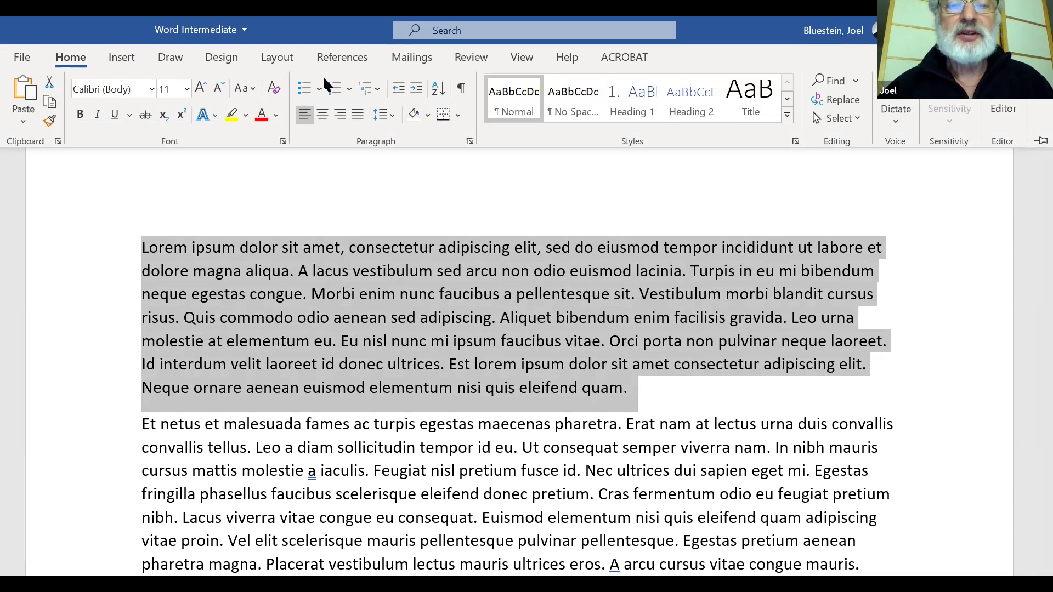
{"action": "left_click", "coordinate": [392, 118]}
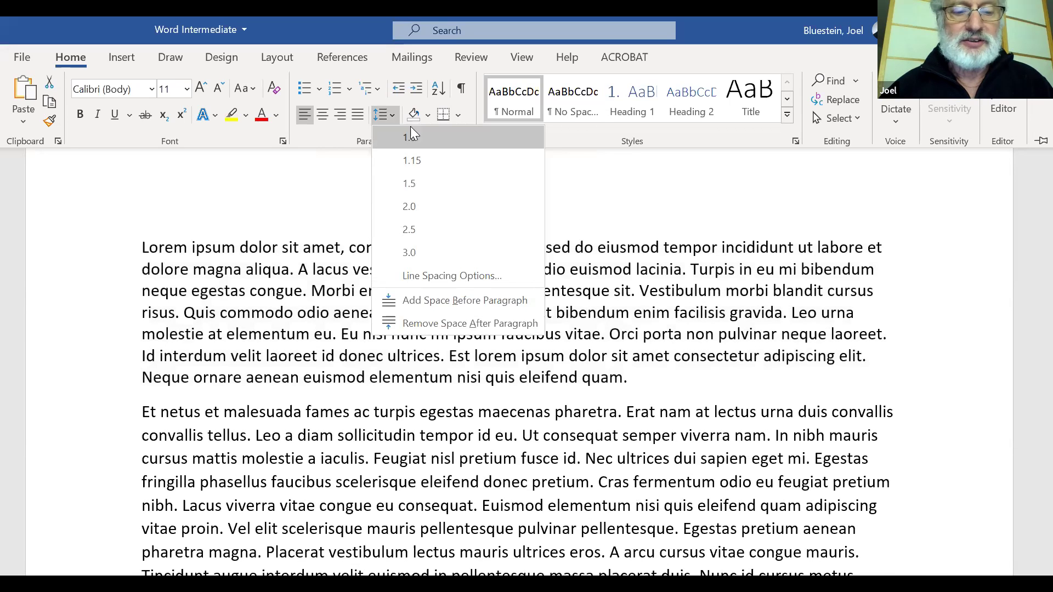
{"action": "left_click", "coordinate": [411, 131]}
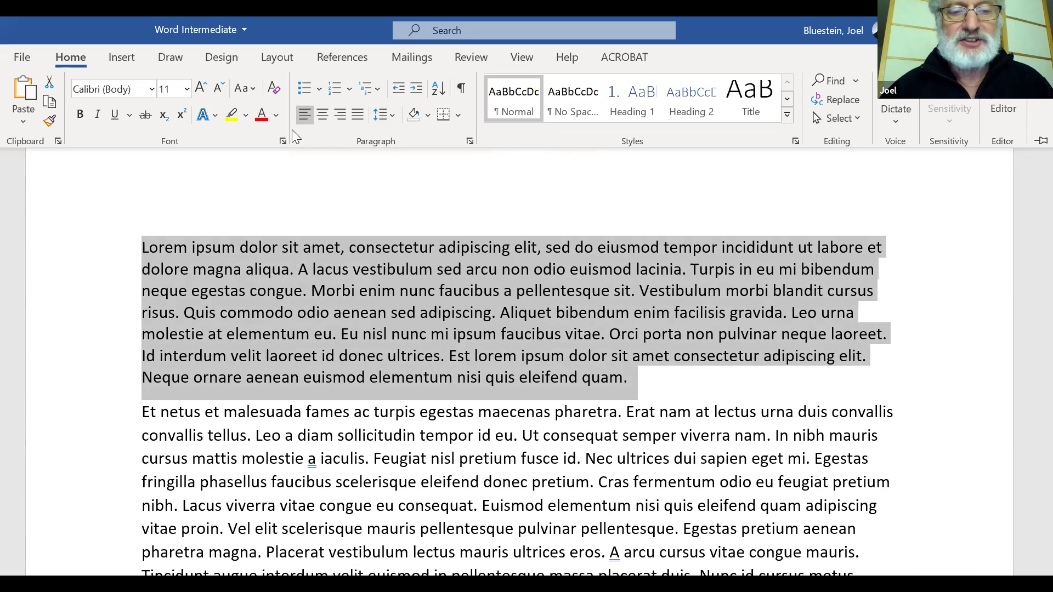
Align the selected first paragraph right, center it, justify it, and return it to left alignment.
{"action": "left_click", "coordinate": [349, 116]}
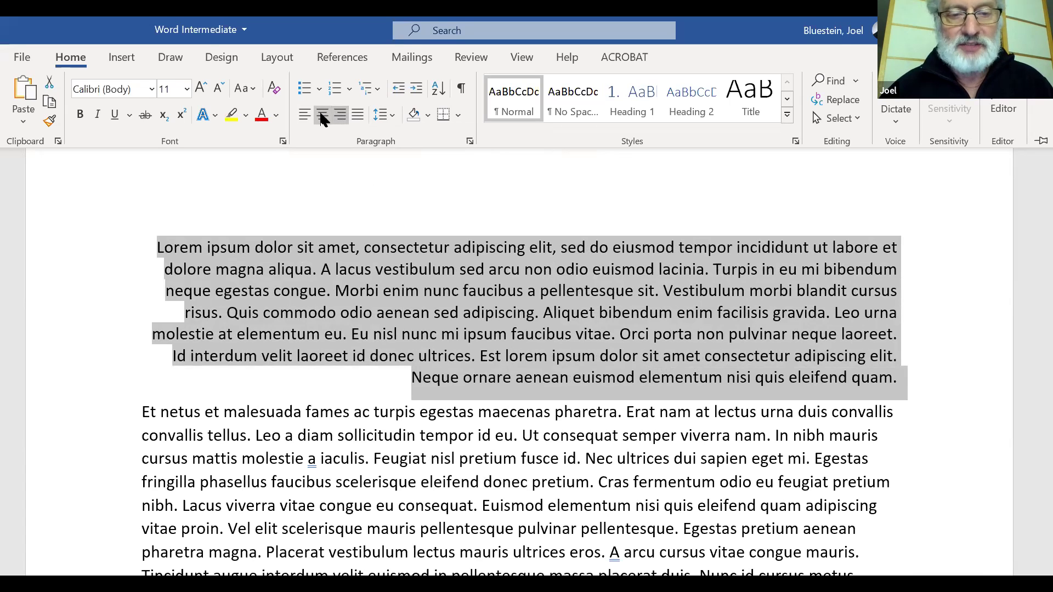
{"action": "left_click", "coordinate": [322, 116]}
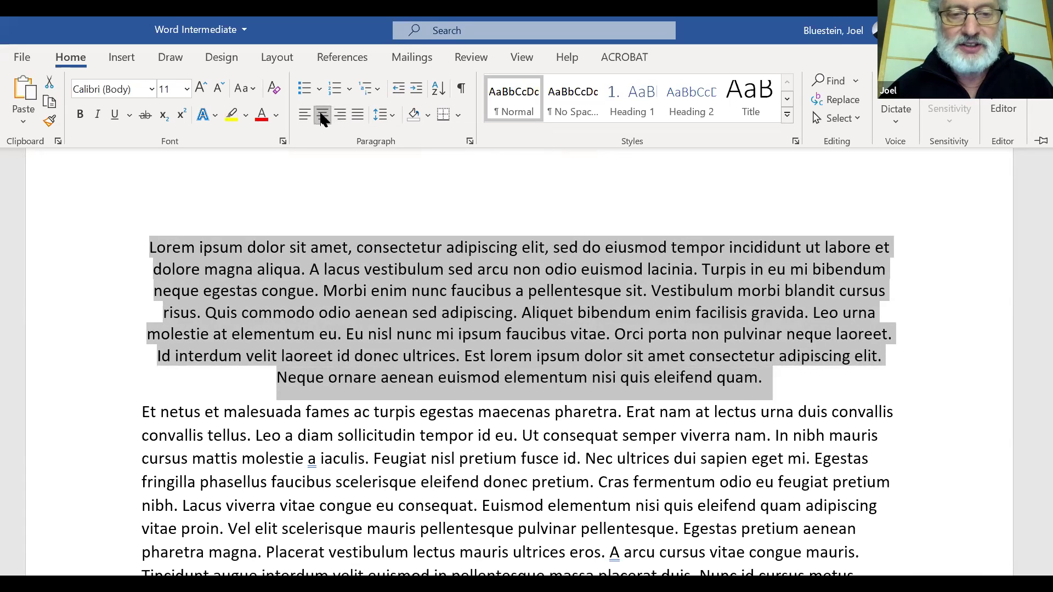
{"action": "left_click", "coordinate": [357, 114]}
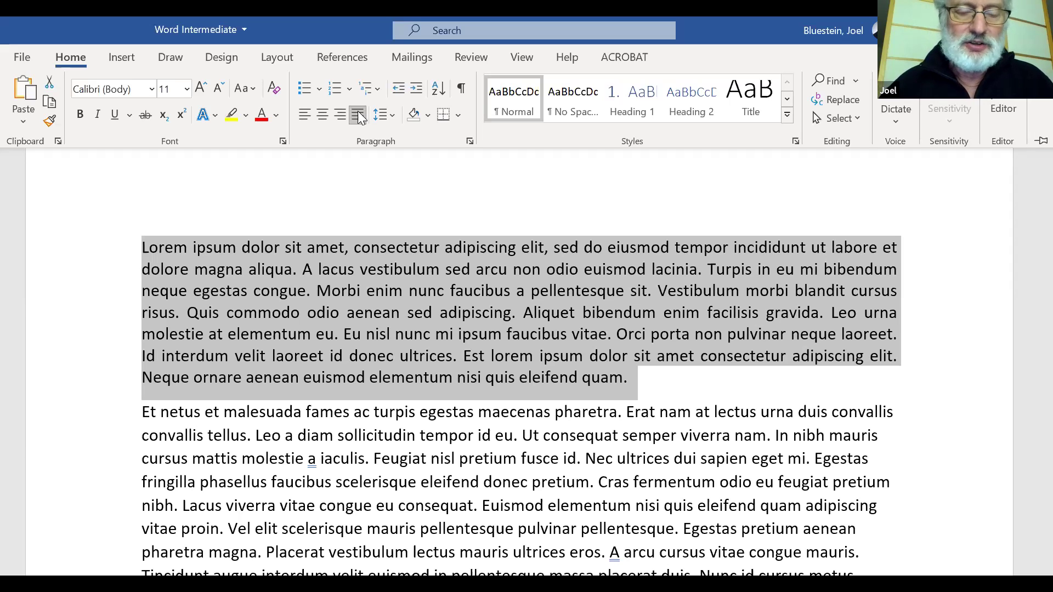
{"action": "left_click", "coordinate": [300, 116]}
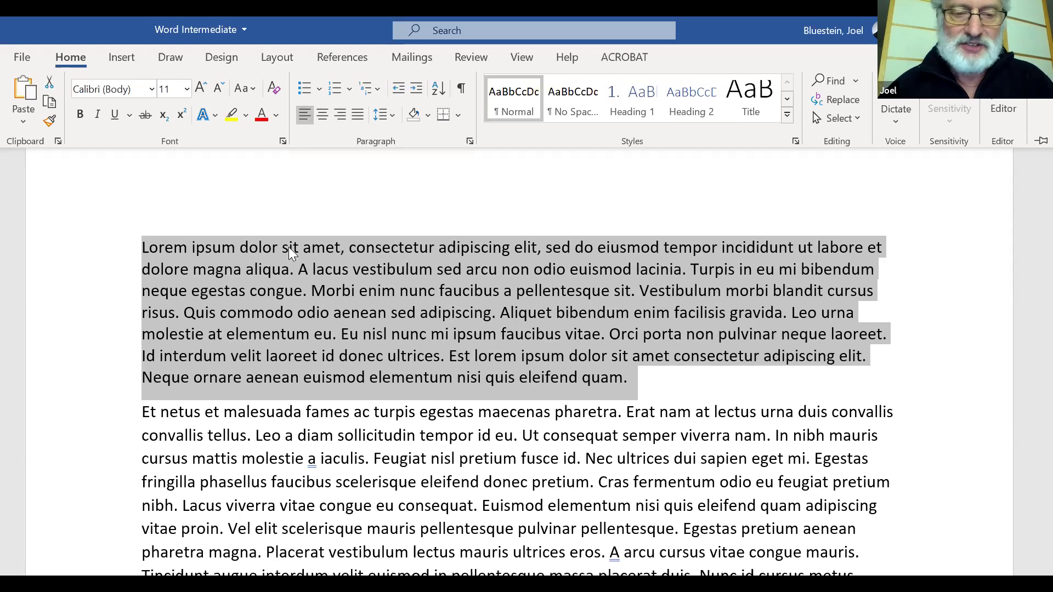
{"action": "key", "text": "ctrl+F1"}
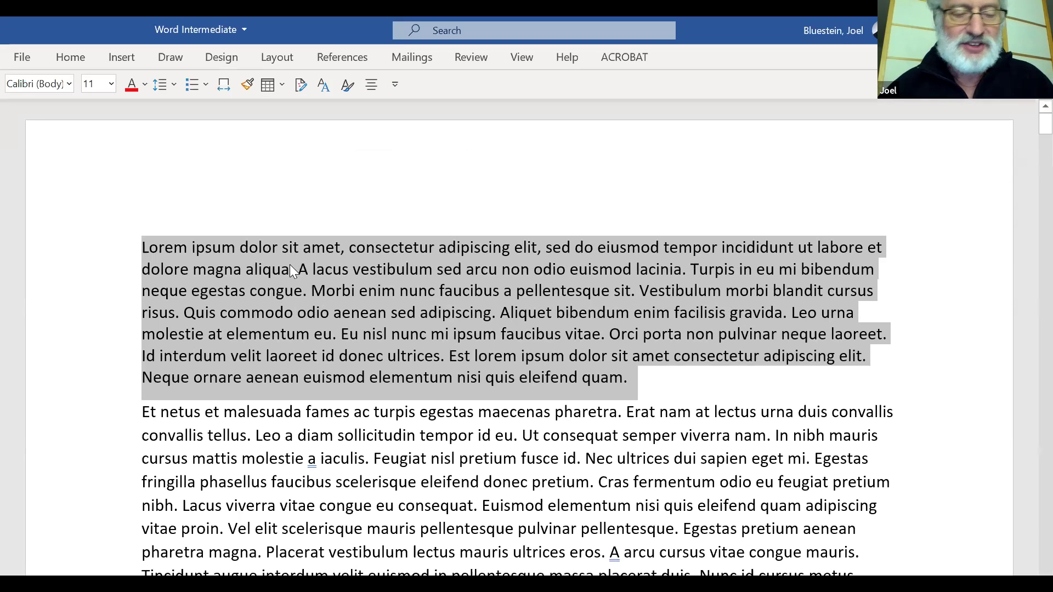
With only the cursor placed in the first paragraph, center it and restore its left alignment.
{"action": "left_click", "coordinate": [289, 265]}
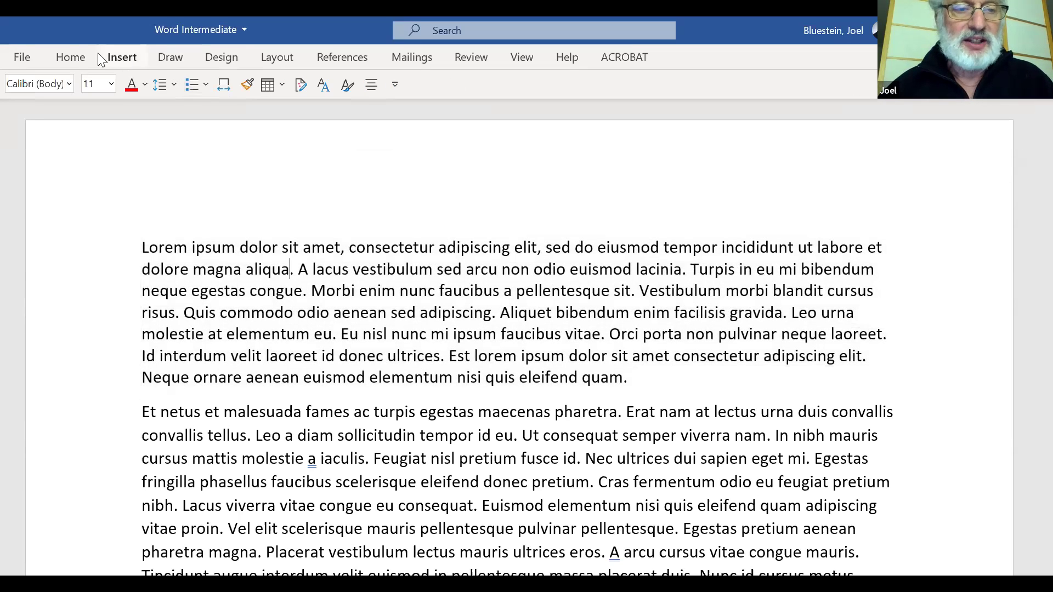
{"action": "left_click", "coordinate": [67, 56]}
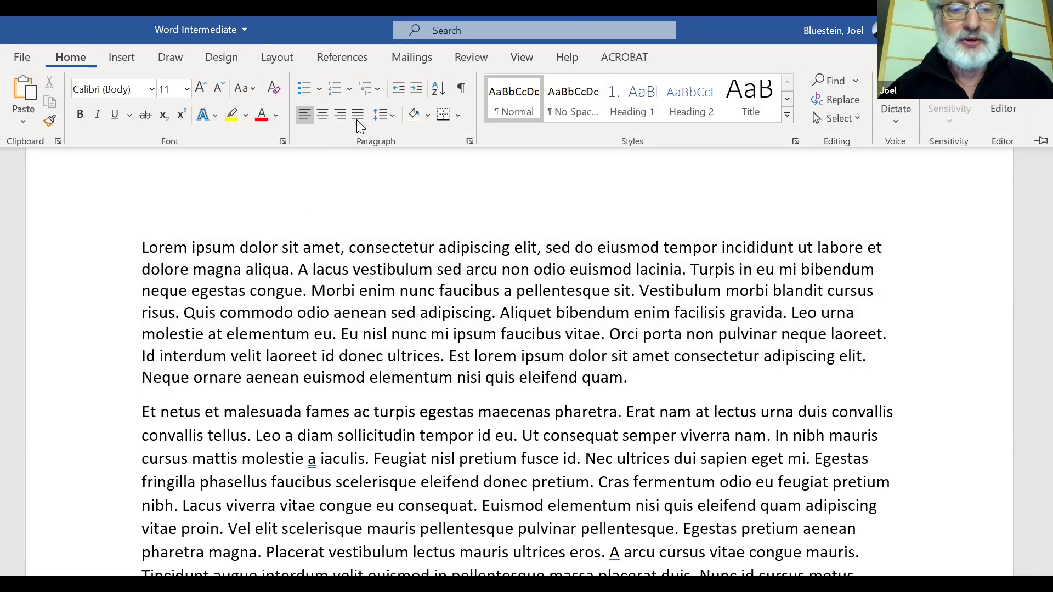
{"action": "left_click", "coordinate": [323, 117]}
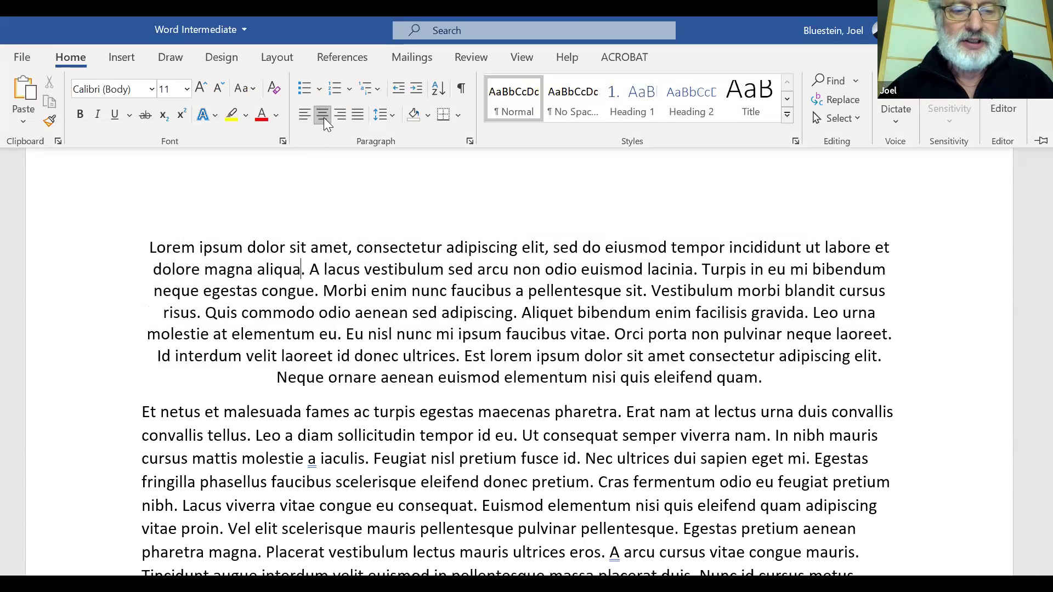
{"action": "left_click", "coordinate": [305, 113]}
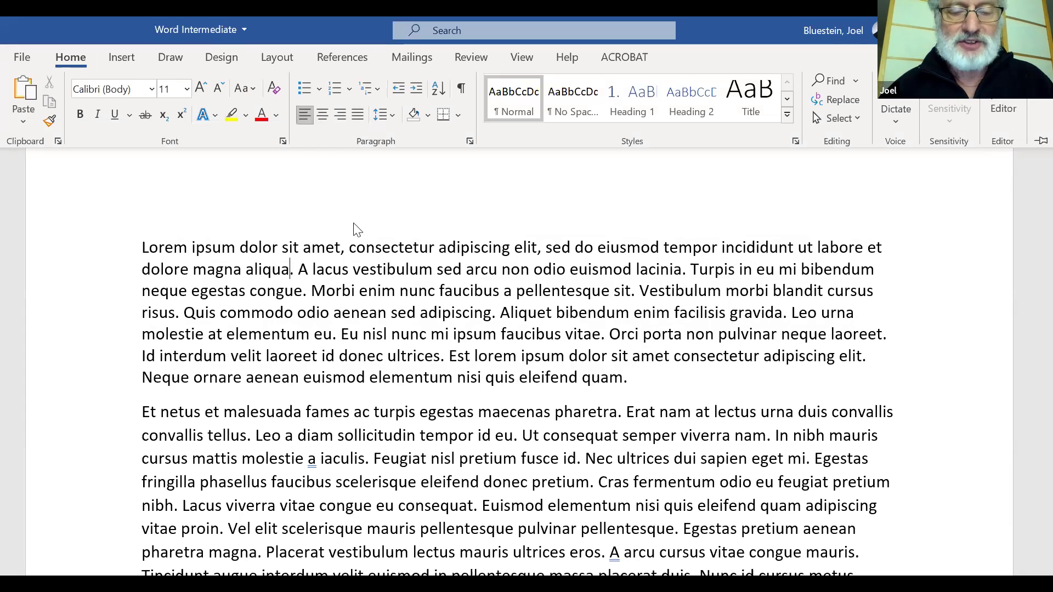
With nothing selected, cycle the first paragraph through right, justified and centered alignment, ending on left alignment.
{"action": "left_click", "coordinate": [382, 256]}
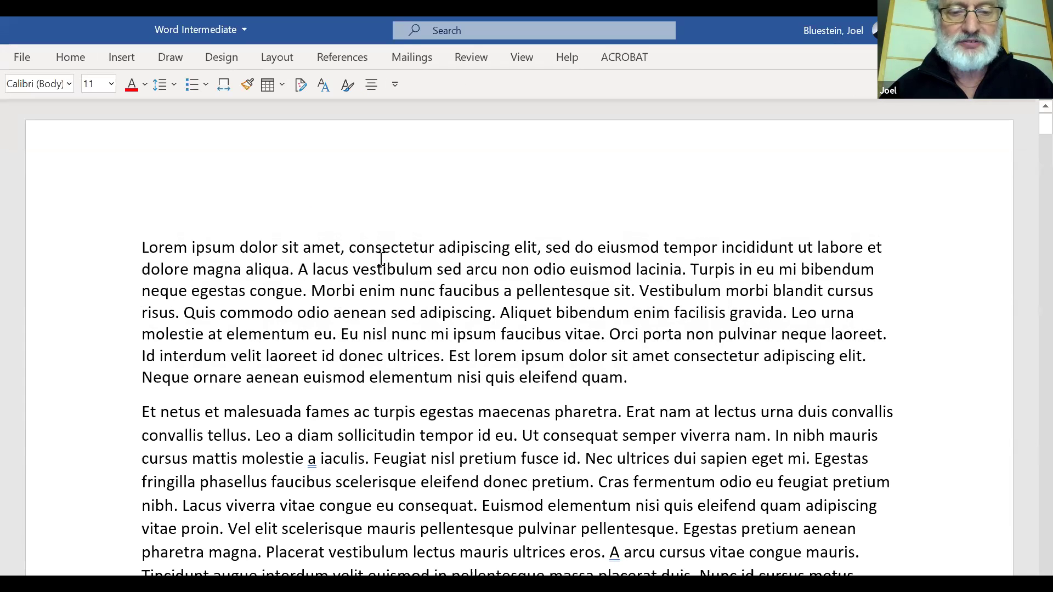
{"action": "left_click", "coordinate": [63, 58]}
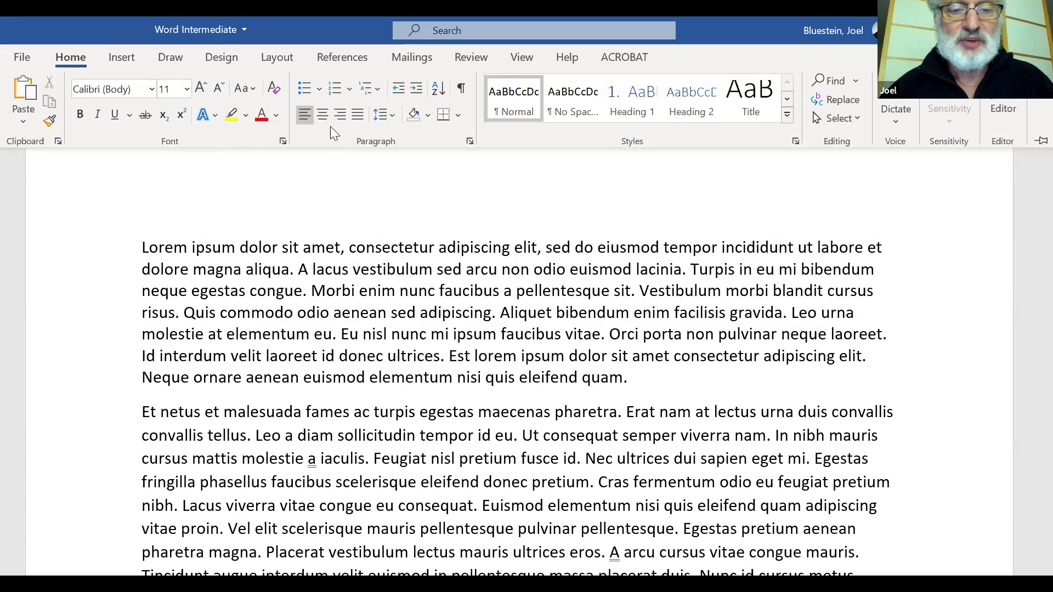
{"action": "left_click", "coordinate": [340, 115]}
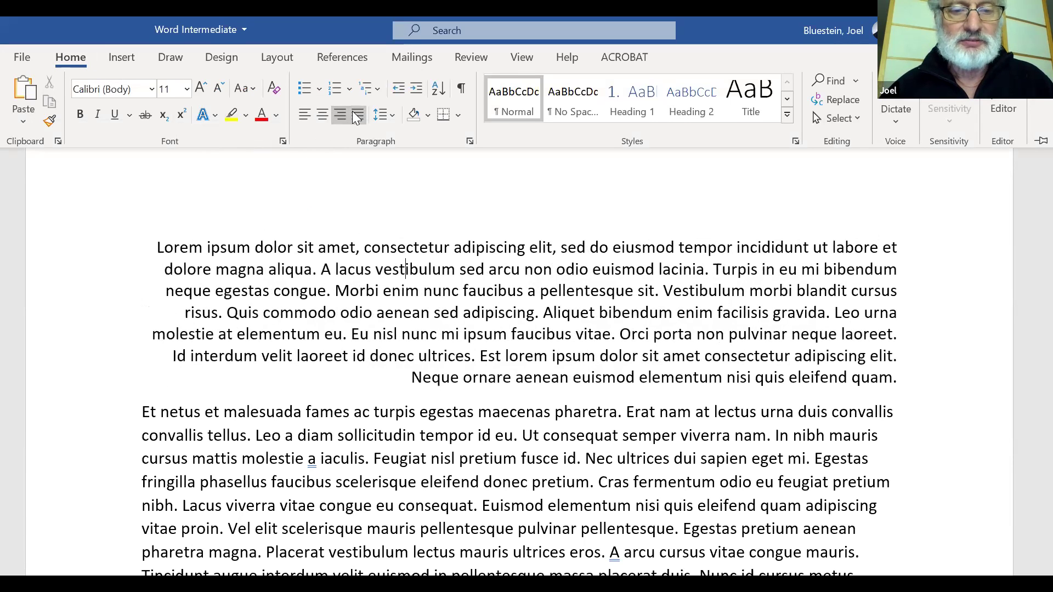
{"action": "left_click", "coordinate": [357, 115]}
{"action": "left_click", "coordinate": [325, 114]}
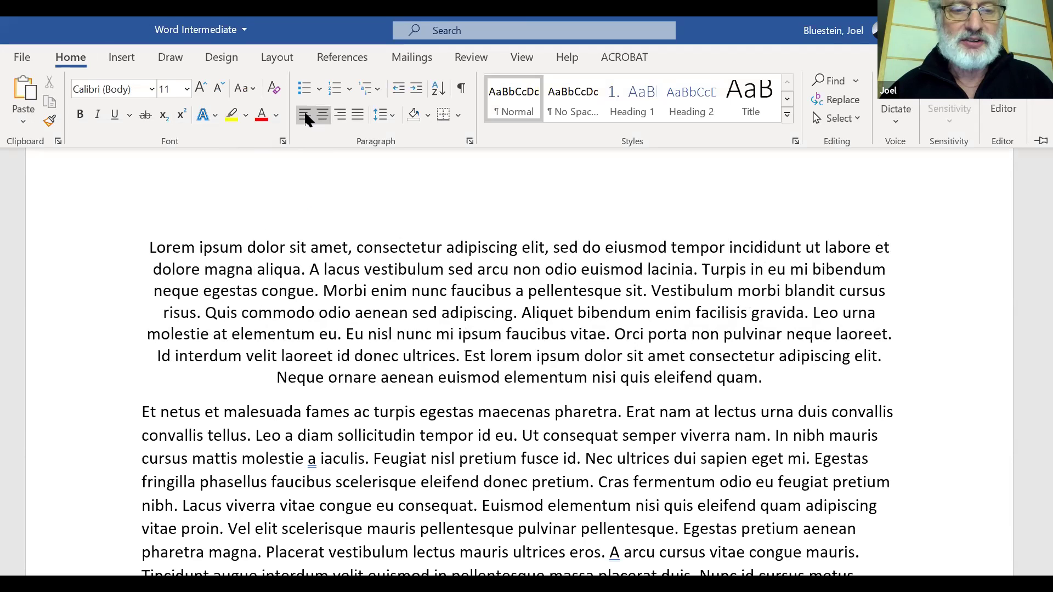
{"action": "left_click", "coordinate": [305, 115]}
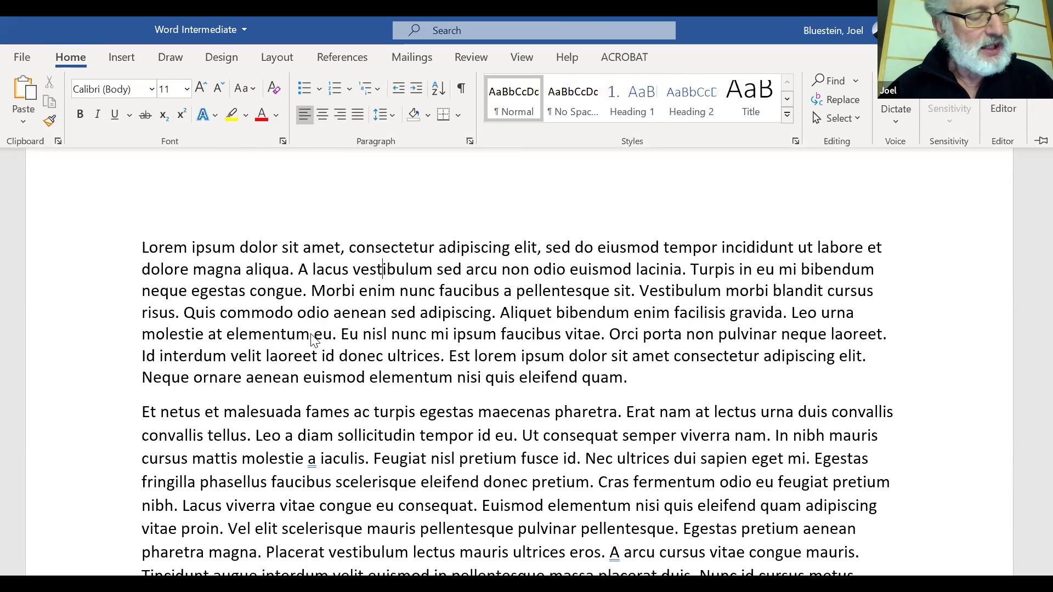
{"action": "key", "text": "ctrl+F1"}
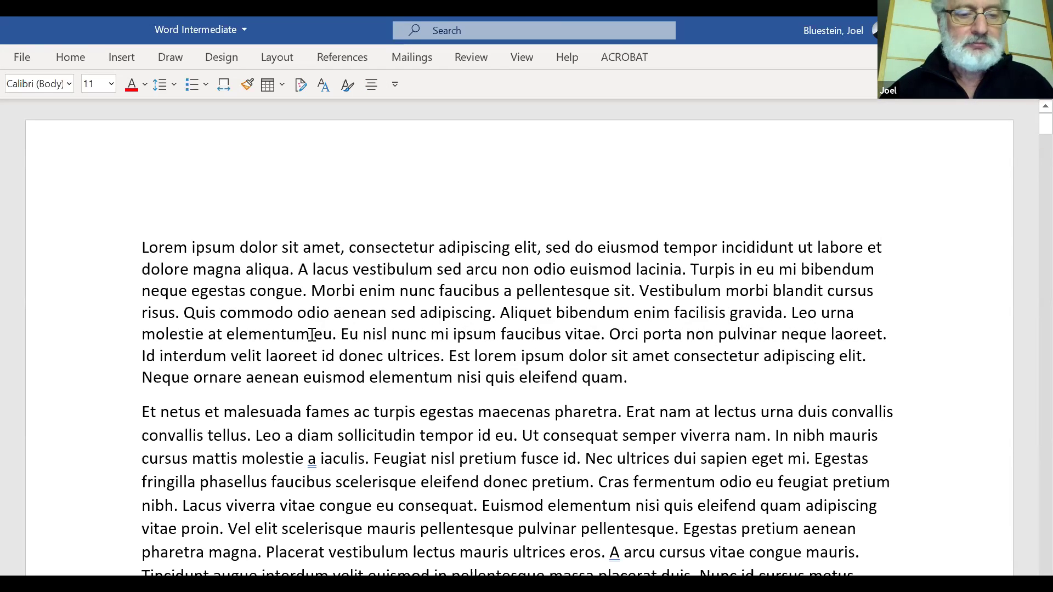
Select the first paragraph, preview fonts such as Bodoni MT Black and Bodoni MT on it, and cancel without choosing one.
{"action": "left_click_drag", "start_coordinate": [144, 248], "coordinate": [699, 370]}
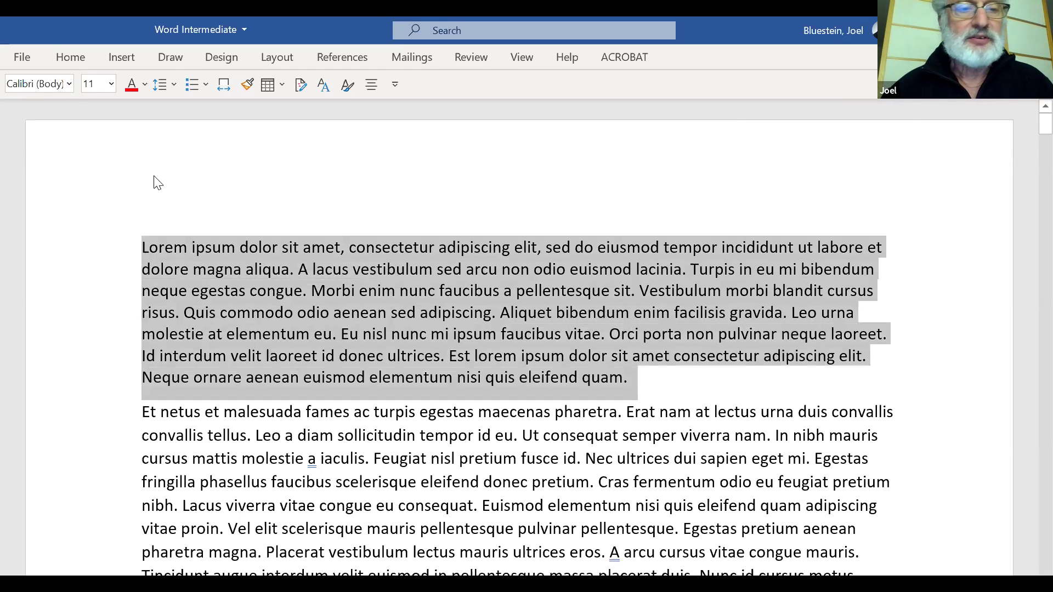
{"action": "left_click", "coordinate": [68, 84]}
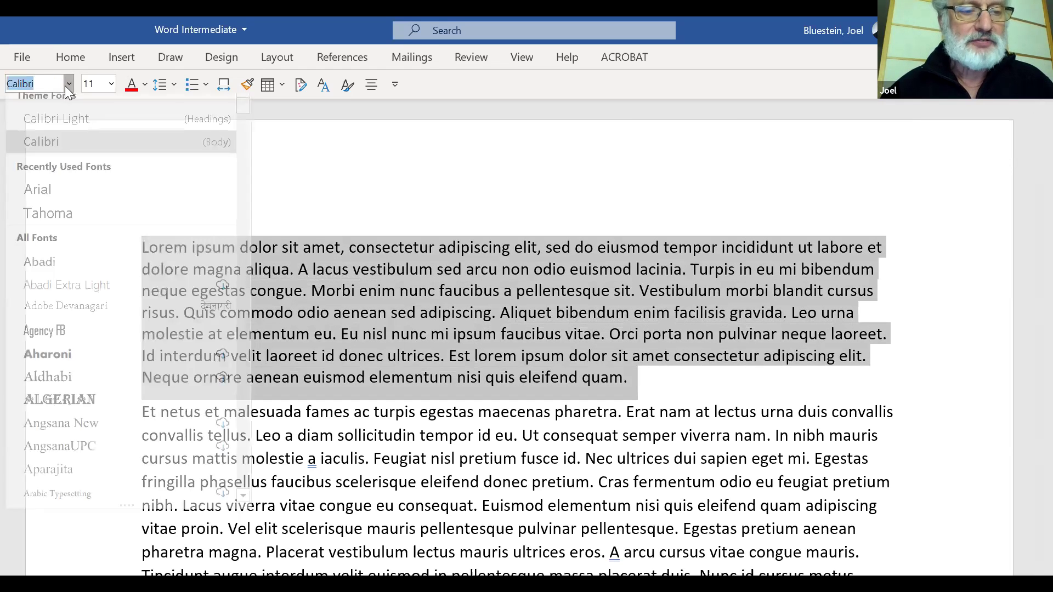
{"action": "scroll", "coordinate": [101, 375], "scroll_direction": "down", "scroll_amount": 1}
{"action": "scroll", "coordinate": [101, 377], "scroll_direction": "down", "scroll_amount": 4}
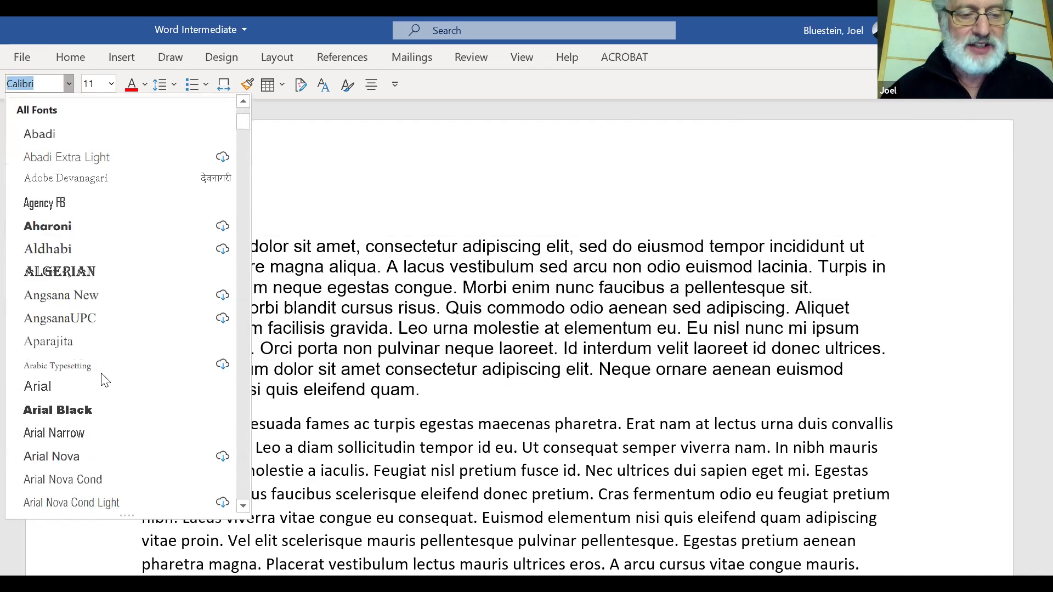
{"action": "scroll", "coordinate": [102, 379], "scroll_direction": "down", "scroll_amount": 3}
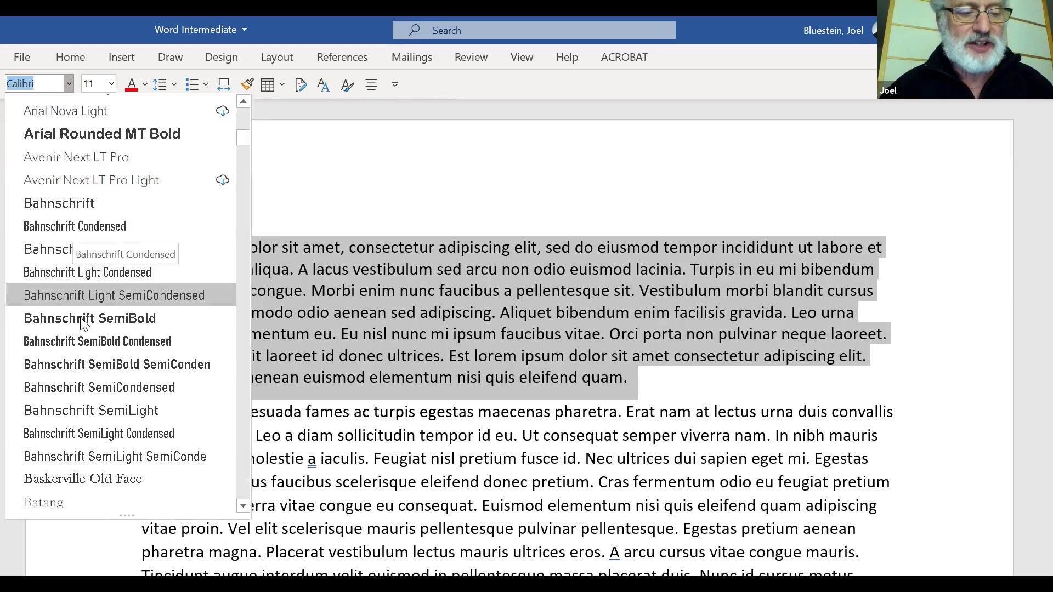
{"action": "scroll", "coordinate": [96, 411], "scroll_direction": "down", "scroll_amount": 5}
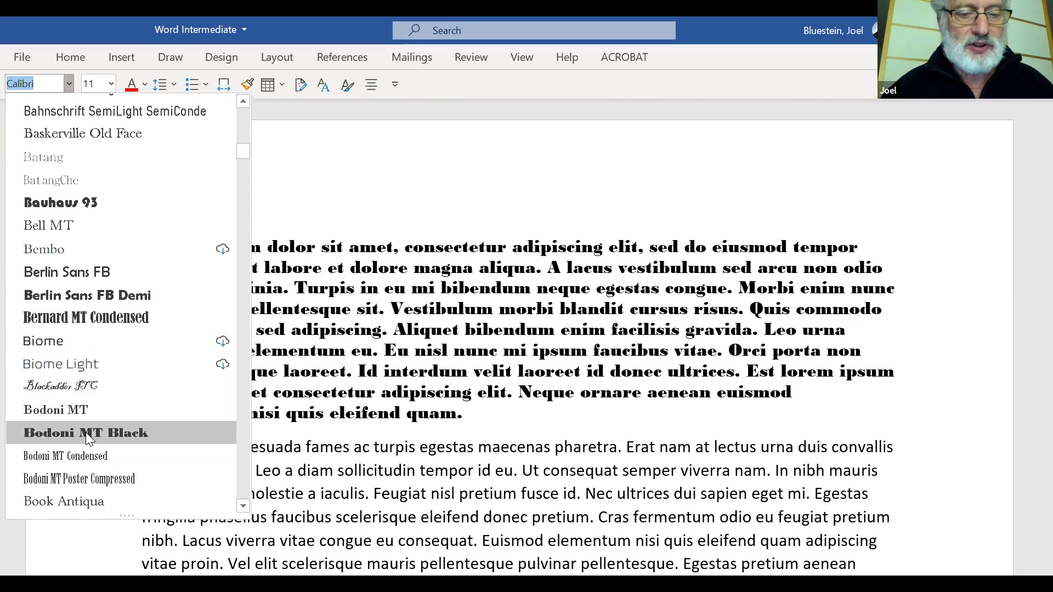
{"action": "scroll", "coordinate": [87, 438], "scroll_direction": "down", "scroll_amount": 4}
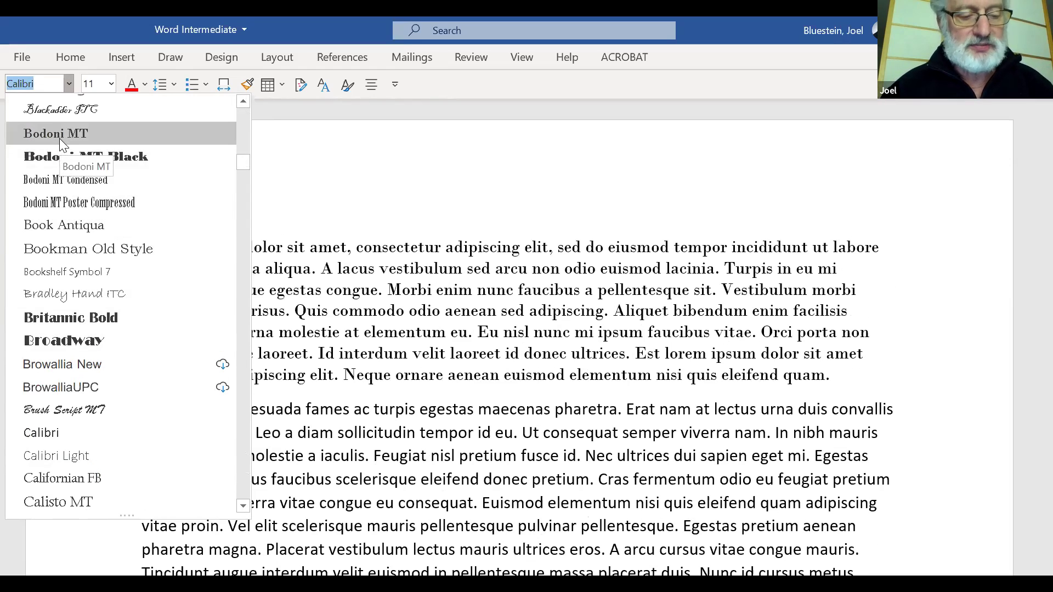
{"action": "key", "text": "Escape"}
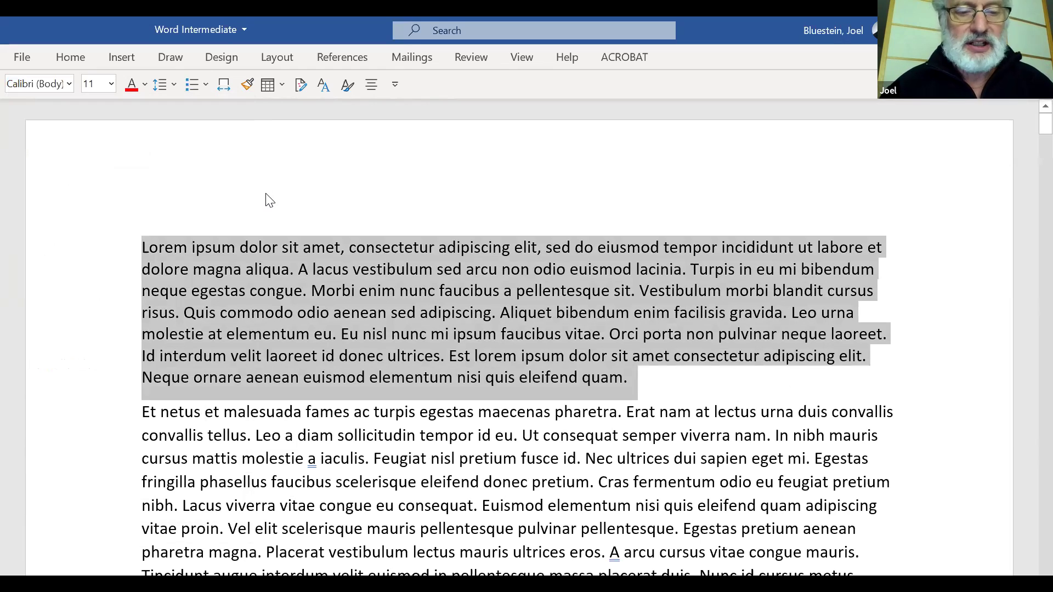
{"action": "left_click", "coordinate": [255, 267]}
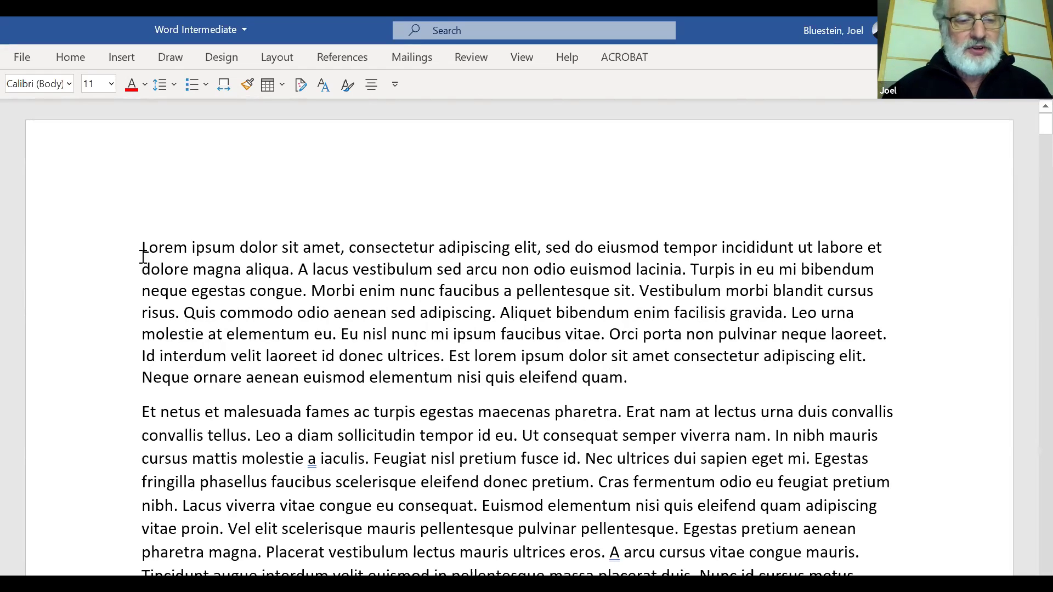
Select the first paragraph, set its line spacing to 1.5, and return it to single spacing.
{"action": "left_click_drag", "start_coordinate": [142, 247], "coordinate": [312, 269]}
{"action": "left_click_drag", "start_coordinate": [500, 288], "coordinate": [668, 375]}
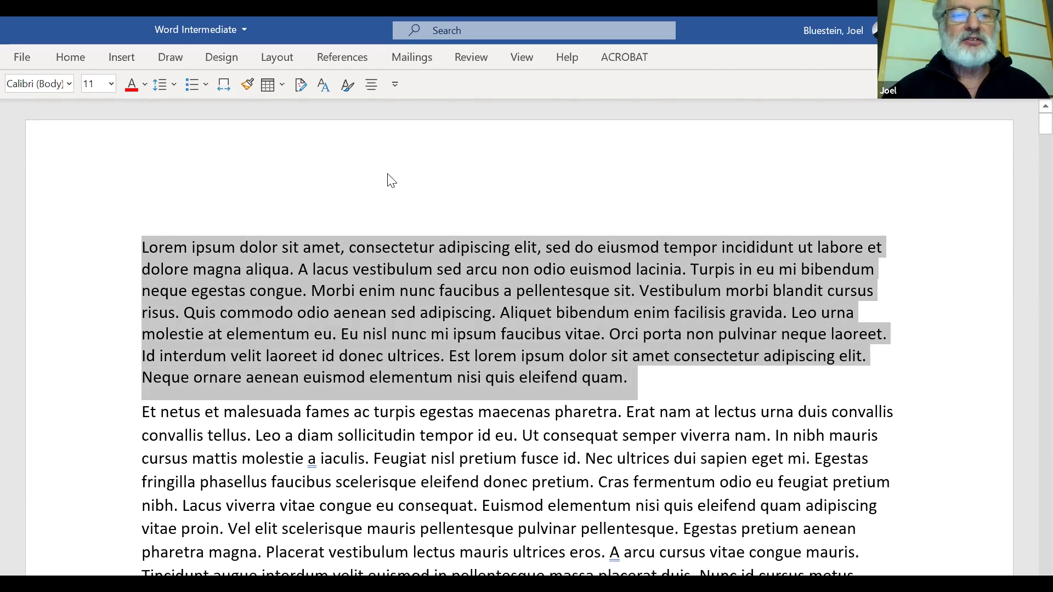
{"action": "left_click", "coordinate": [73, 58]}
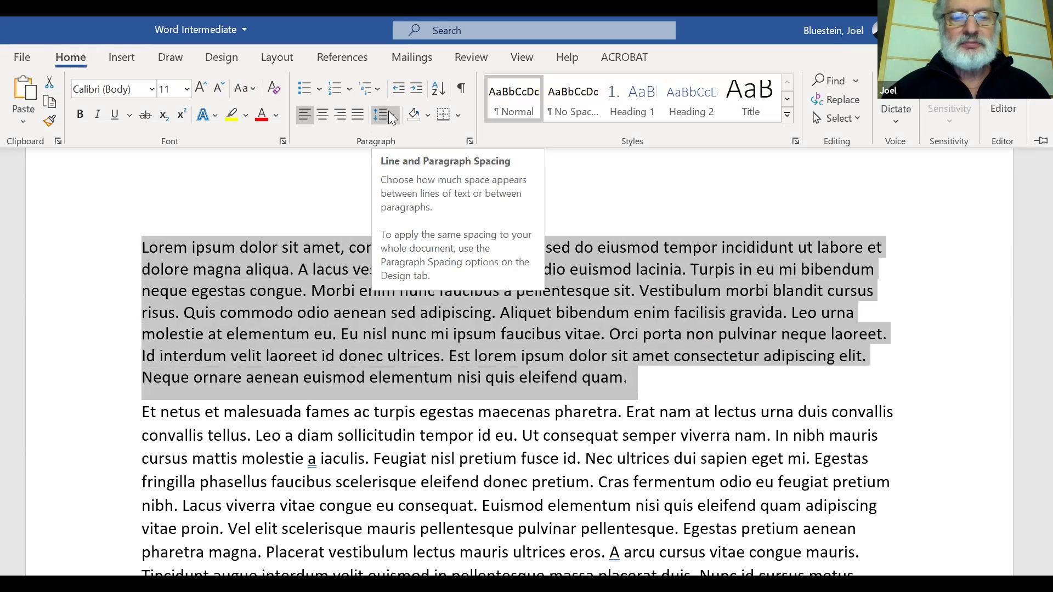
{"action": "left_click", "coordinate": [389, 121]}
{"action": "left_click", "coordinate": [397, 181]}
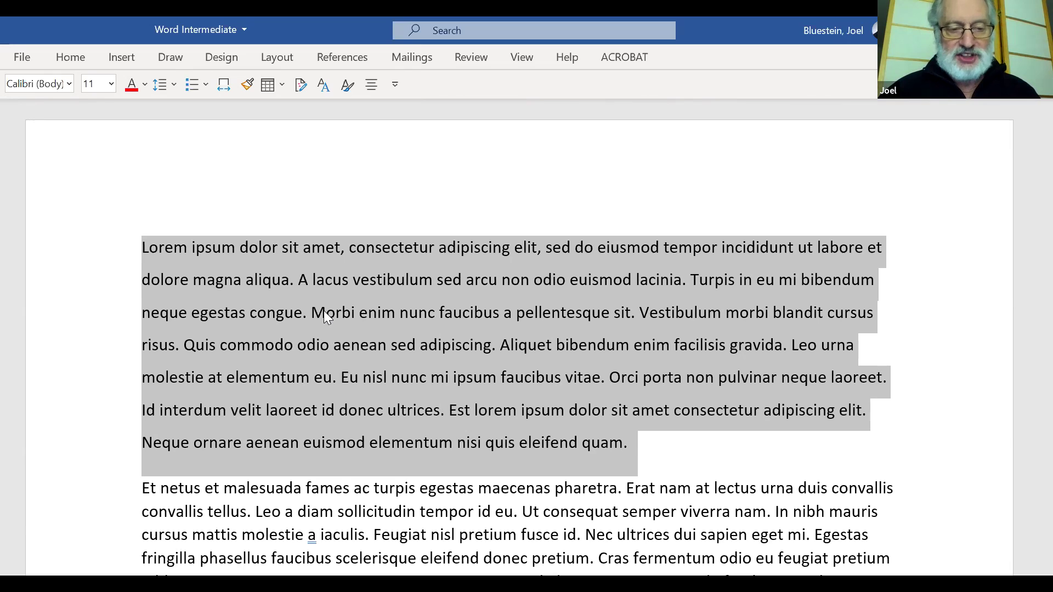
{"action": "key", "text": "ctrl+1"}
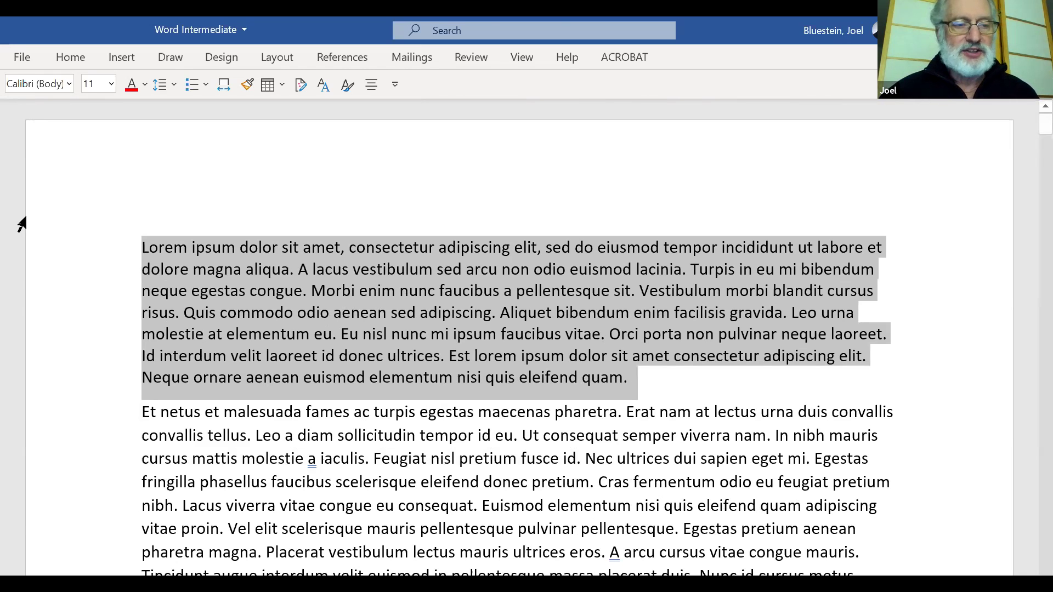
{"action": "double_click", "coordinate": [81, 61]}
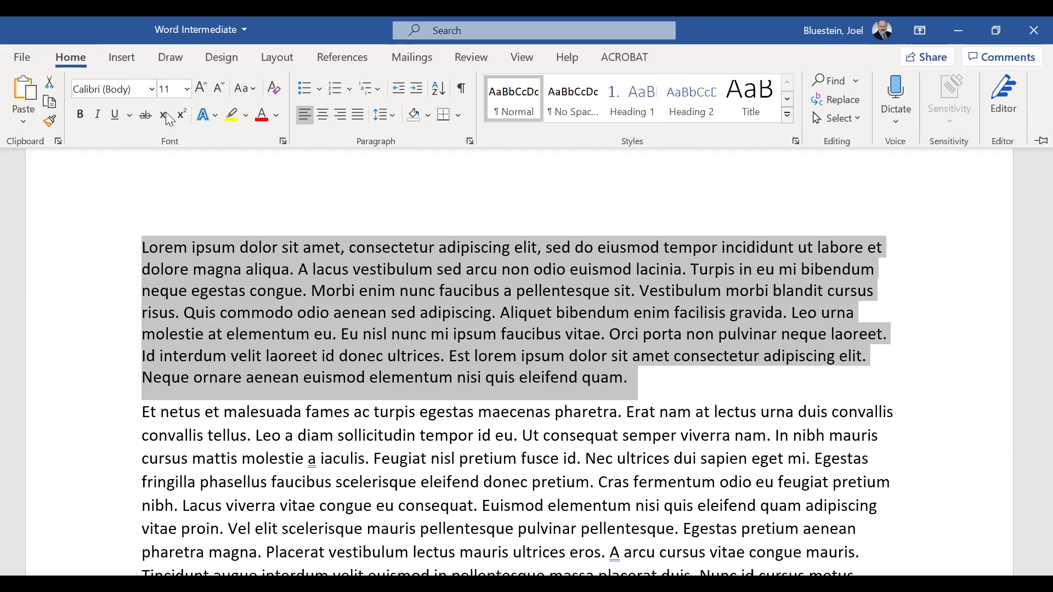
{"action": "left_click", "coordinate": [122, 59]}
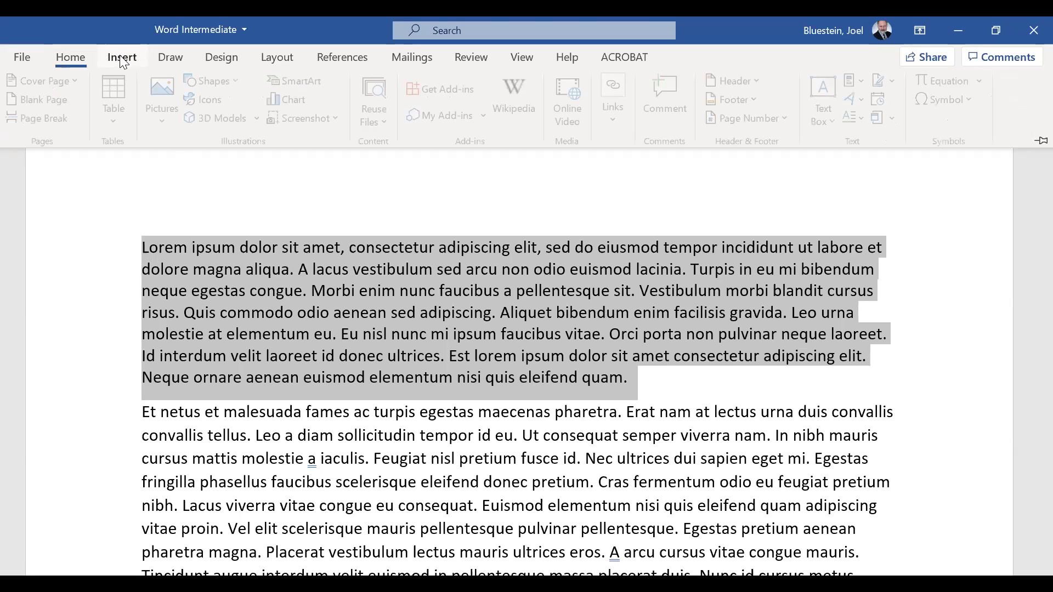
{"action": "left_click", "coordinate": [170, 61]}
{"action": "left_click", "coordinate": [62, 63]}
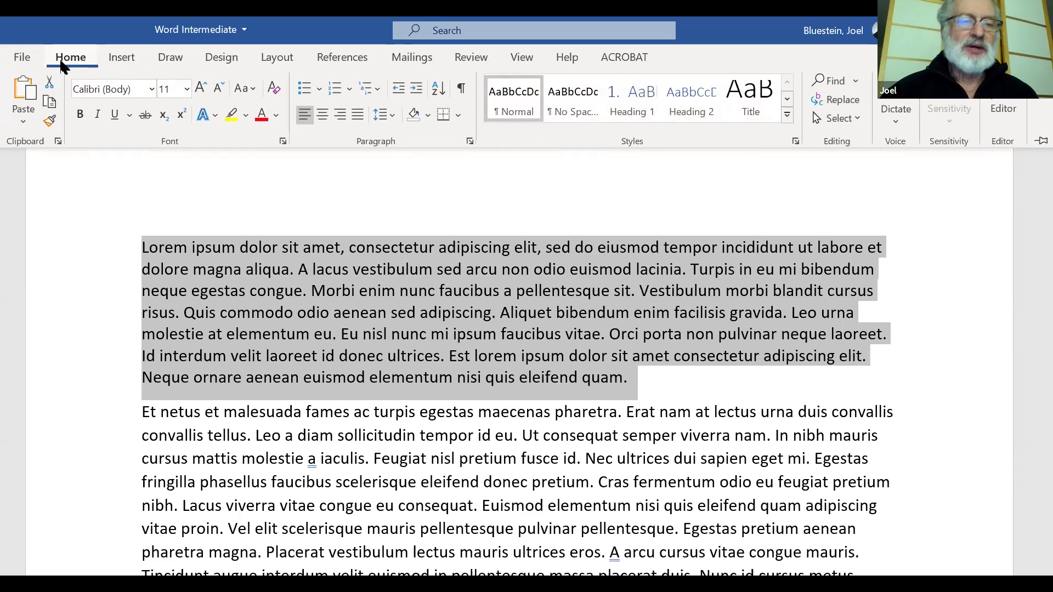
{"action": "left_click", "coordinate": [188, 178]}
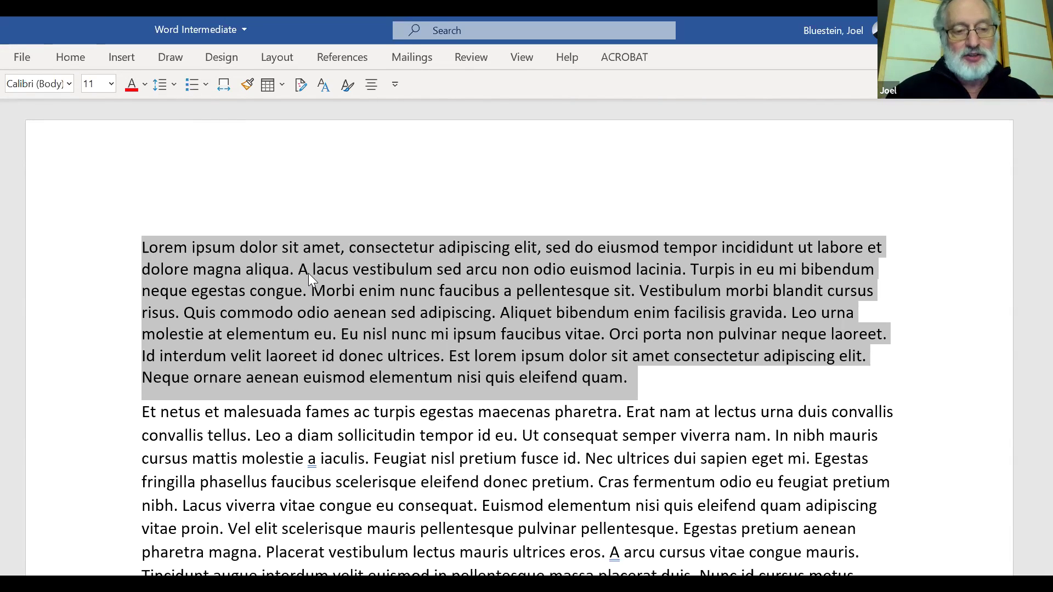
Delete the entire document text, undo the deletion, and clear the selection.
{"action": "key", "text": "ctrl+a"}
{"action": "key", "text": "Delete"}
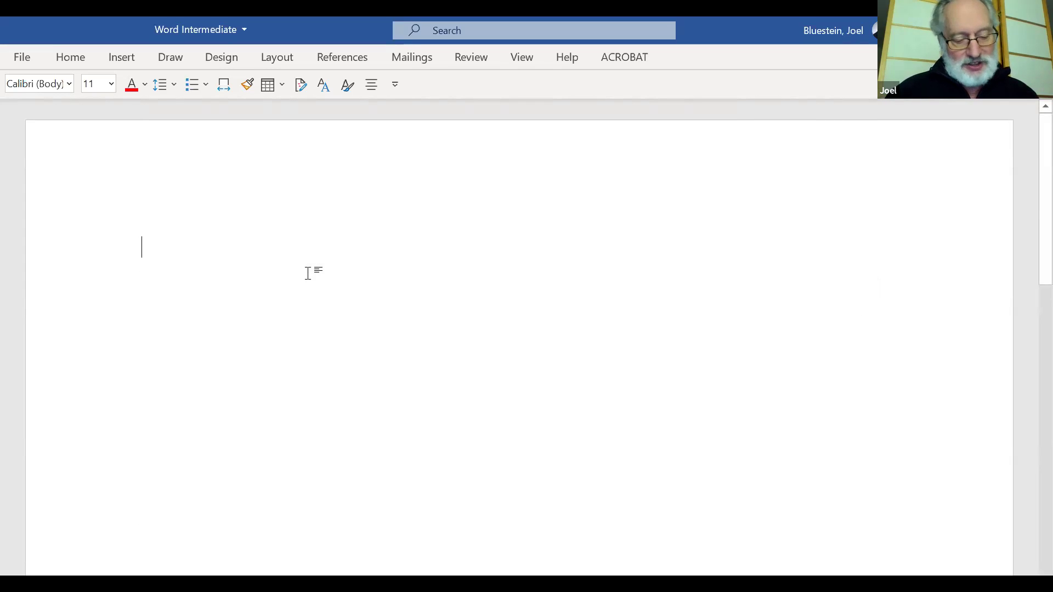
{"action": "key", "text": "ctrl+z"}
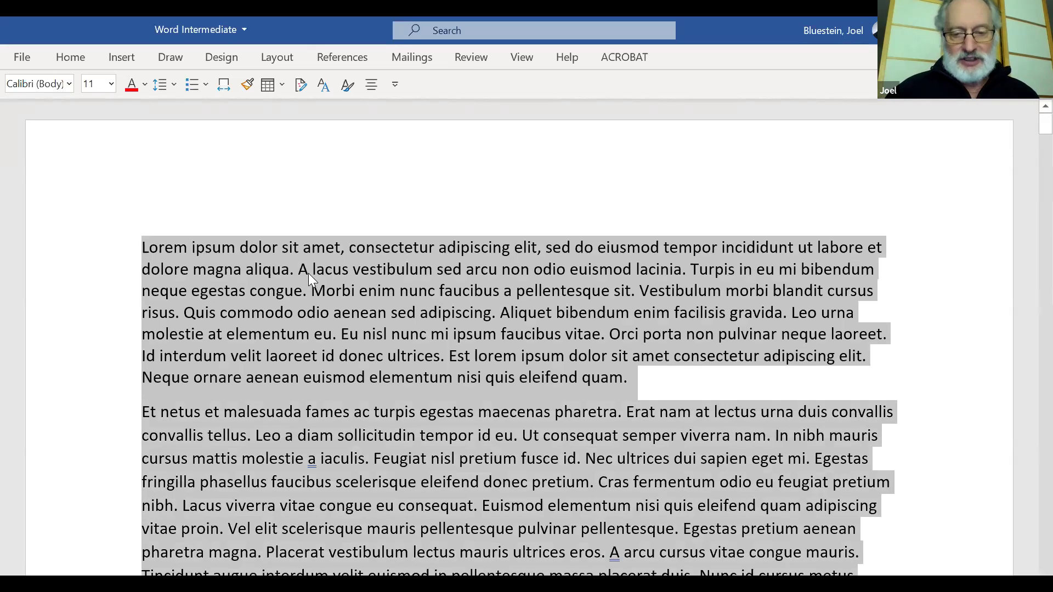
{"action": "left_click", "coordinate": [308, 274]}
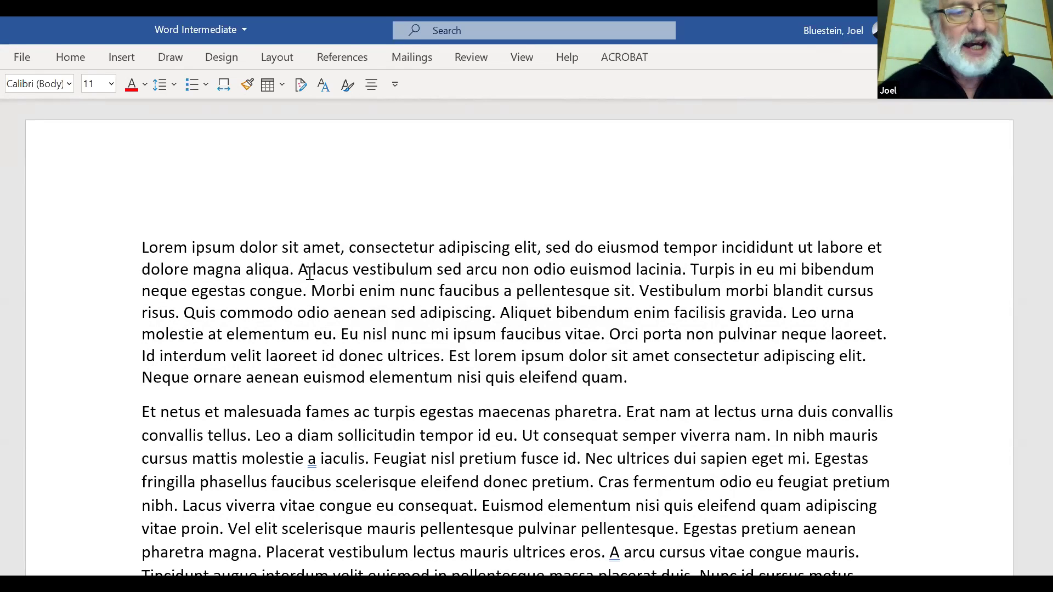
{"action": "left_click", "coordinate": [347, 83]}
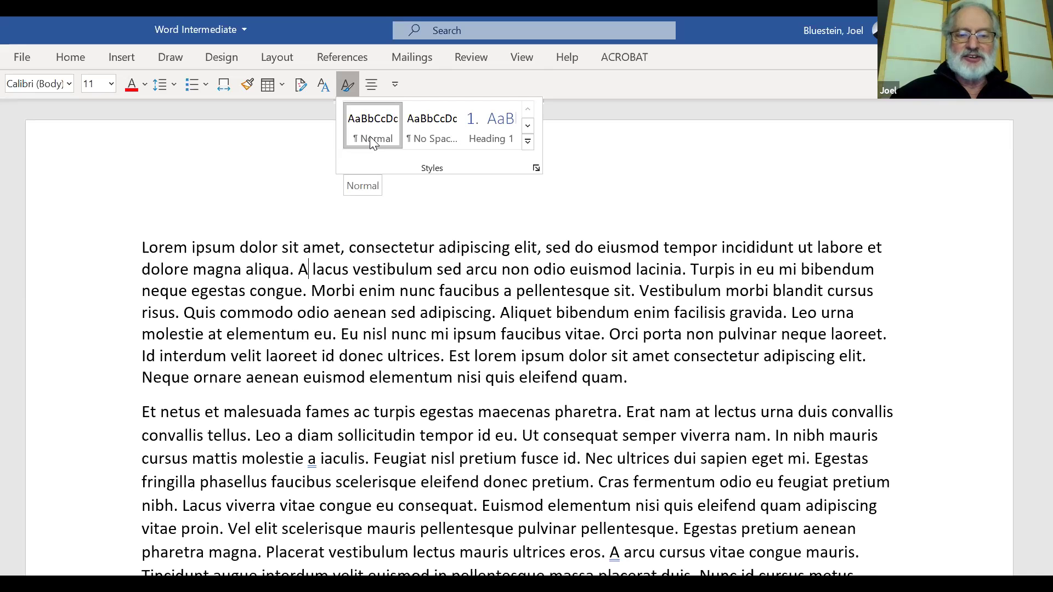
{"action": "left_click", "coordinate": [221, 87]}
{"action": "left_click", "coordinate": [229, 61]}
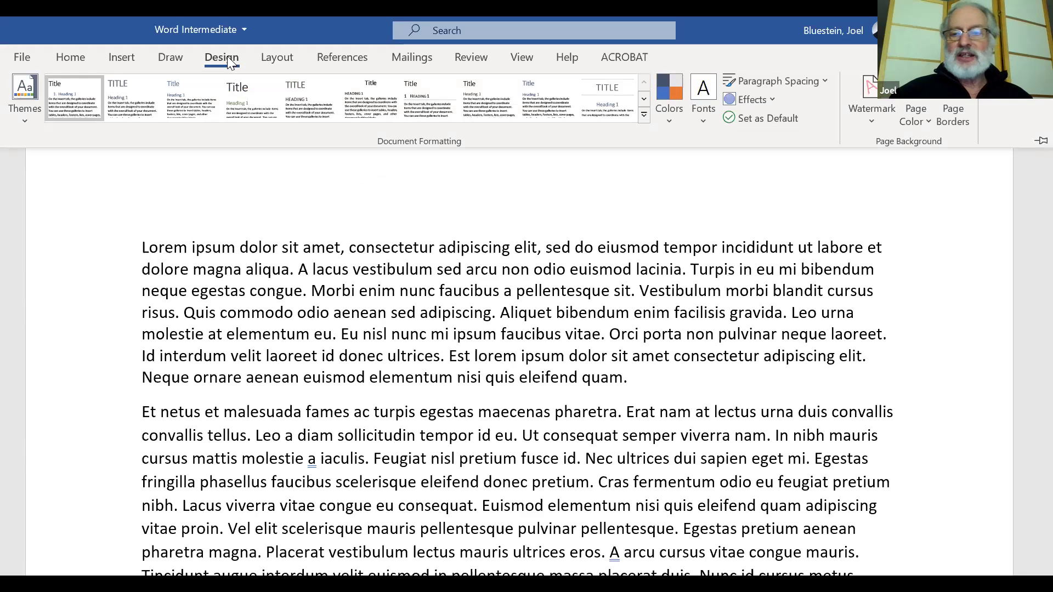
{"action": "double_click", "coordinate": [227, 56]}
{"action": "left_click", "coordinate": [276, 59]}
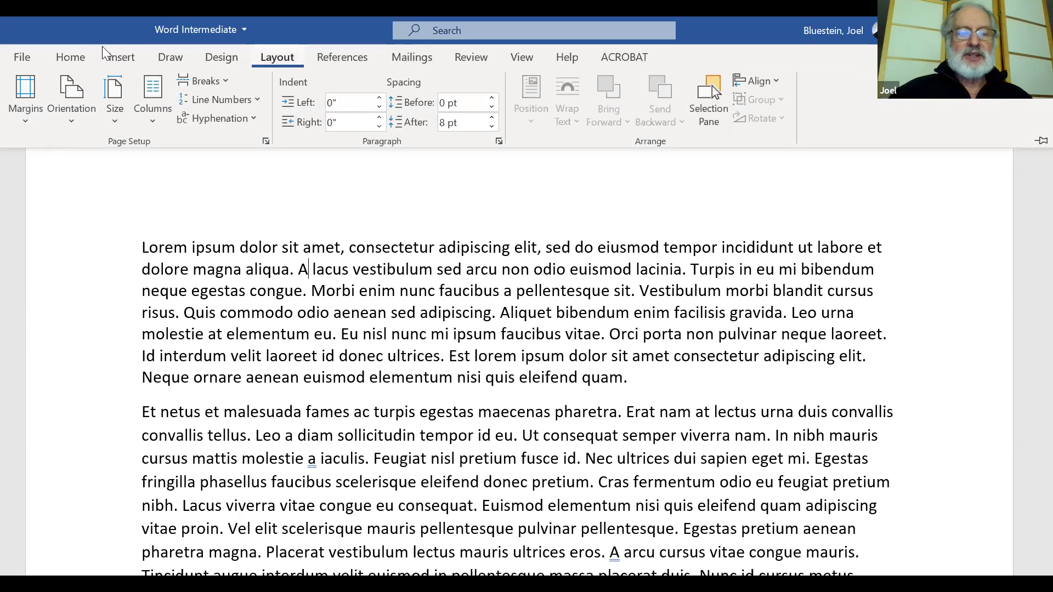
Open the Normal style for modification, review its font and paragraph settings, and cancel without changes.
{"action": "left_click", "coordinate": [69, 60]}
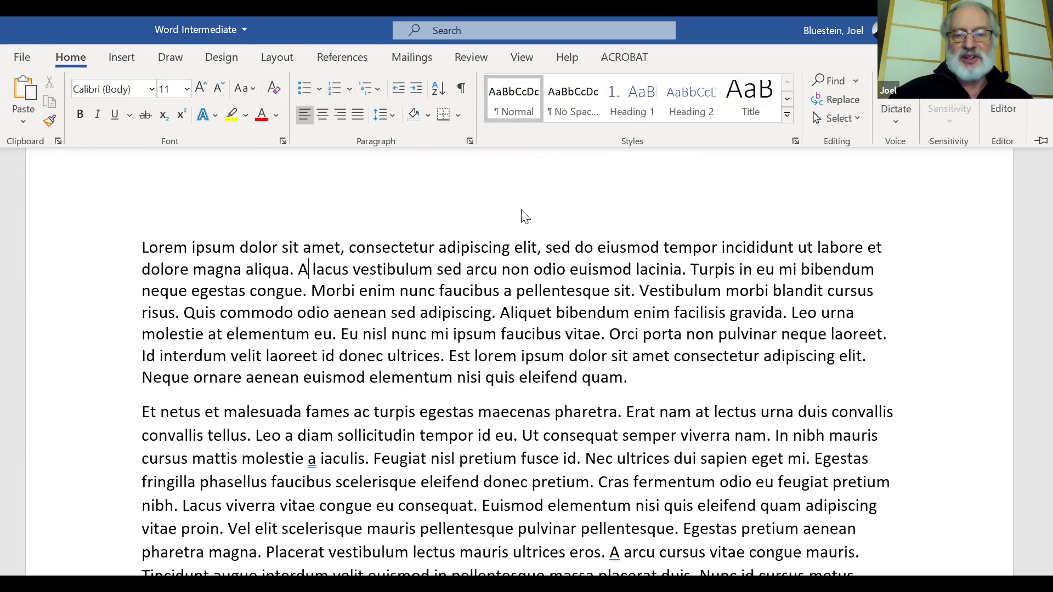
{"action": "right_click", "coordinate": [507, 108]}
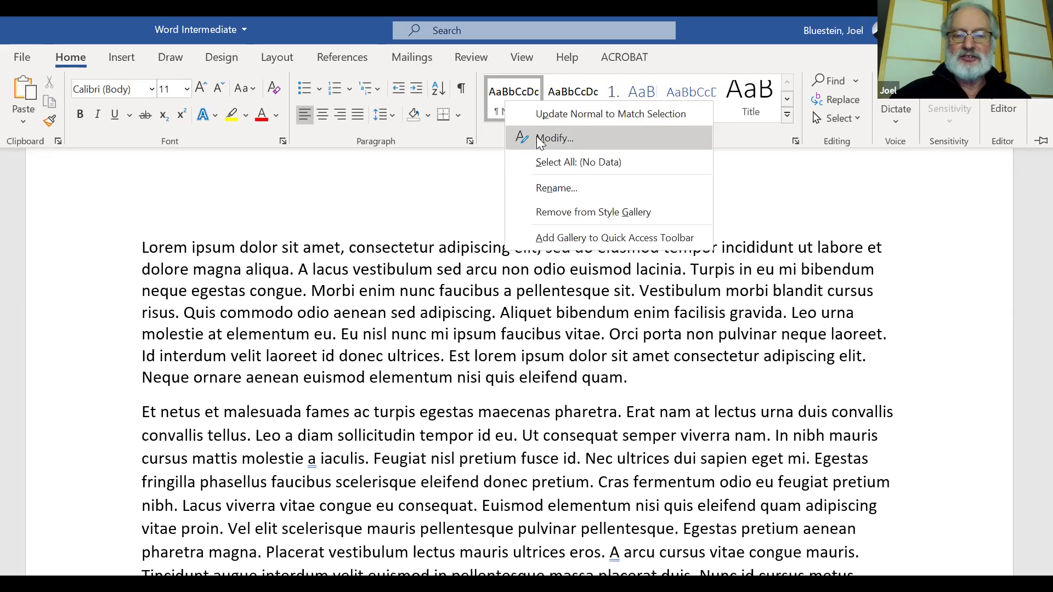
{"action": "left_click", "coordinate": [537, 138]}
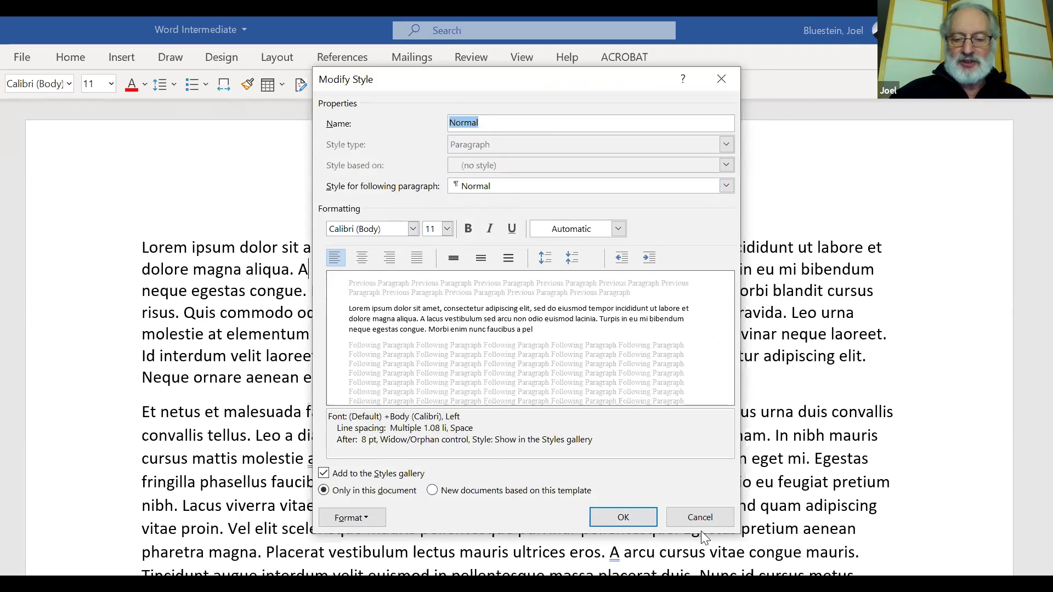
{"action": "left_click", "coordinate": [699, 515]}
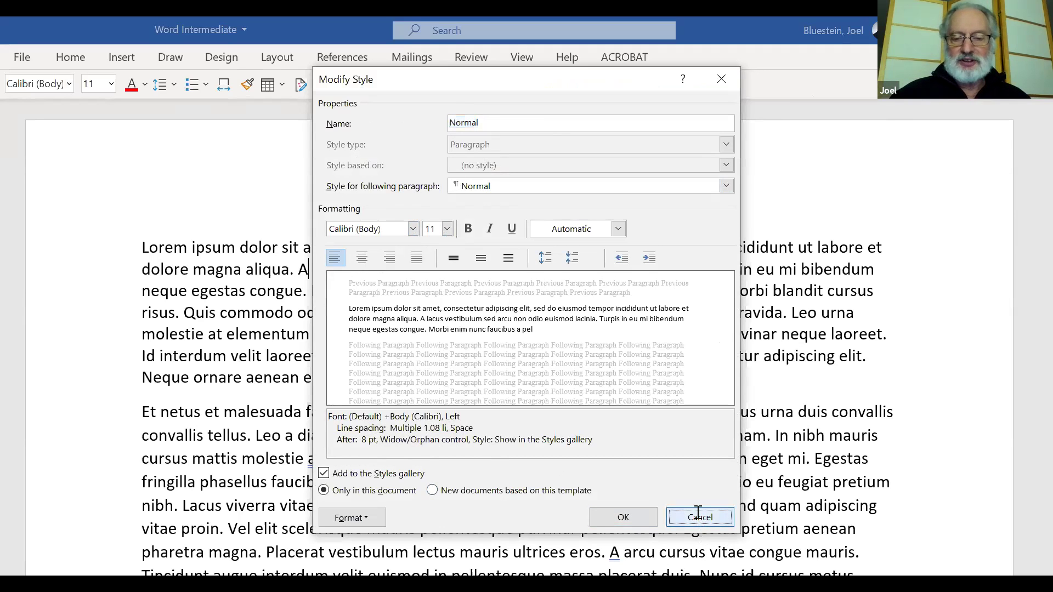
Add a paragraph reading "Lorem ipsum blah blah" after the first paragraph, leaving no blank paragraph below it.
{"action": "left_click", "coordinate": [656, 375]}
{"action": "key", "text": "Return"}
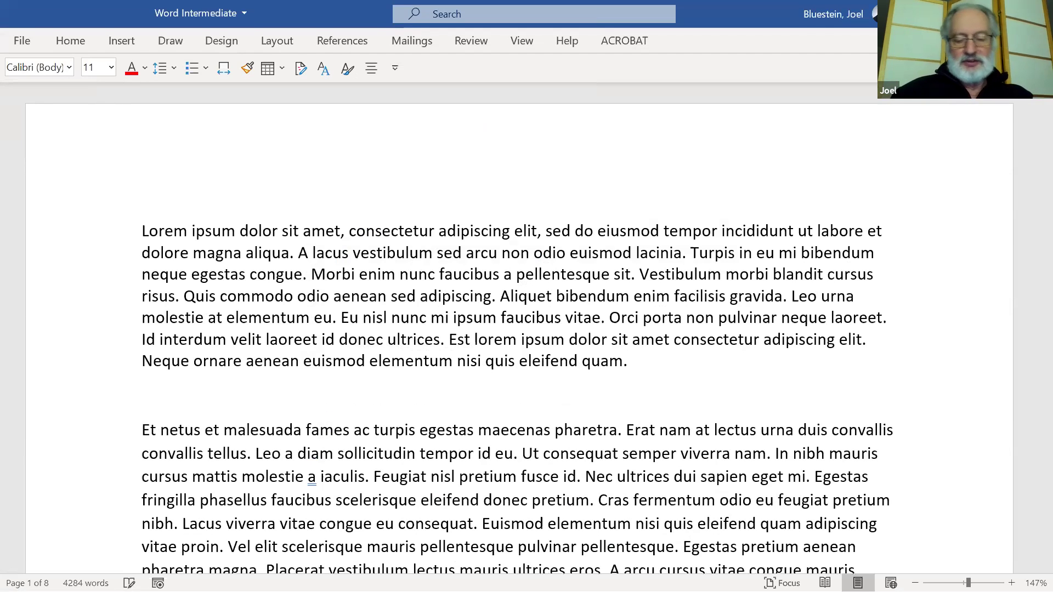
{"action": "type", "text": "Lorem ipsum blah blah"}
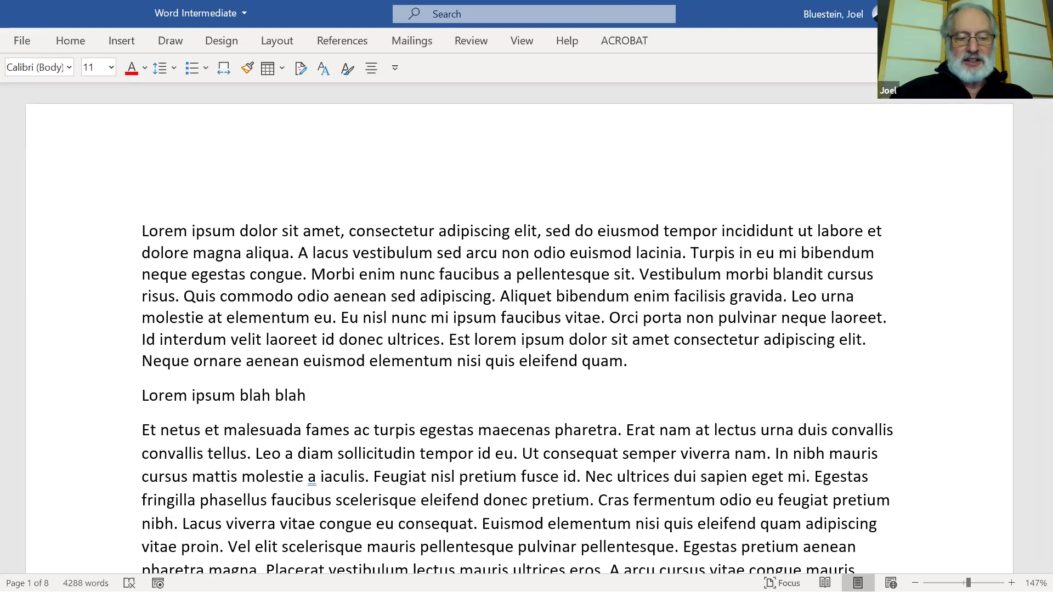
{"action": "key", "text": "Return"}
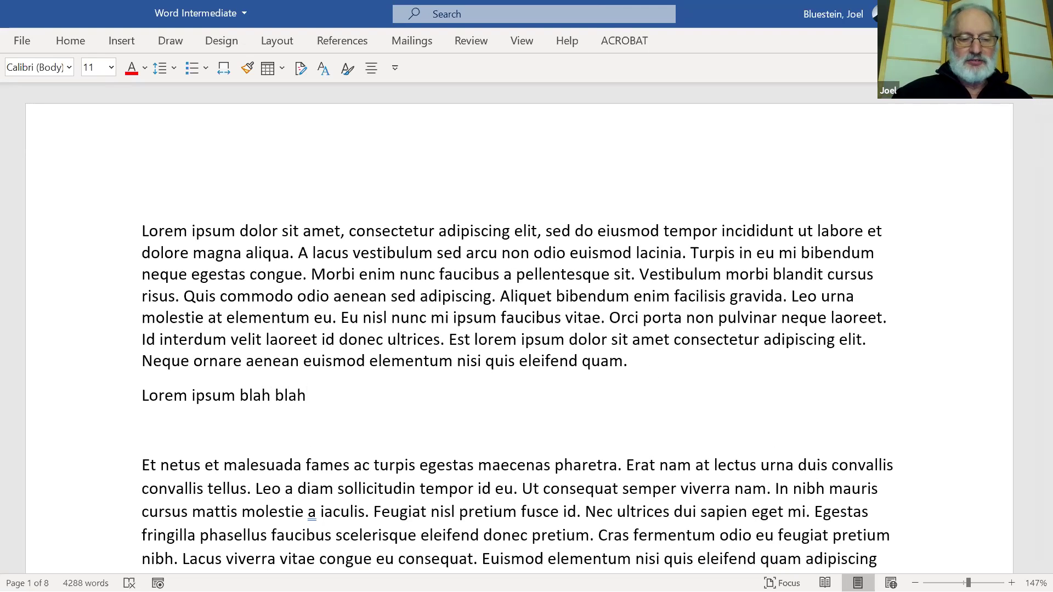
{"action": "key", "text": "Delete"}
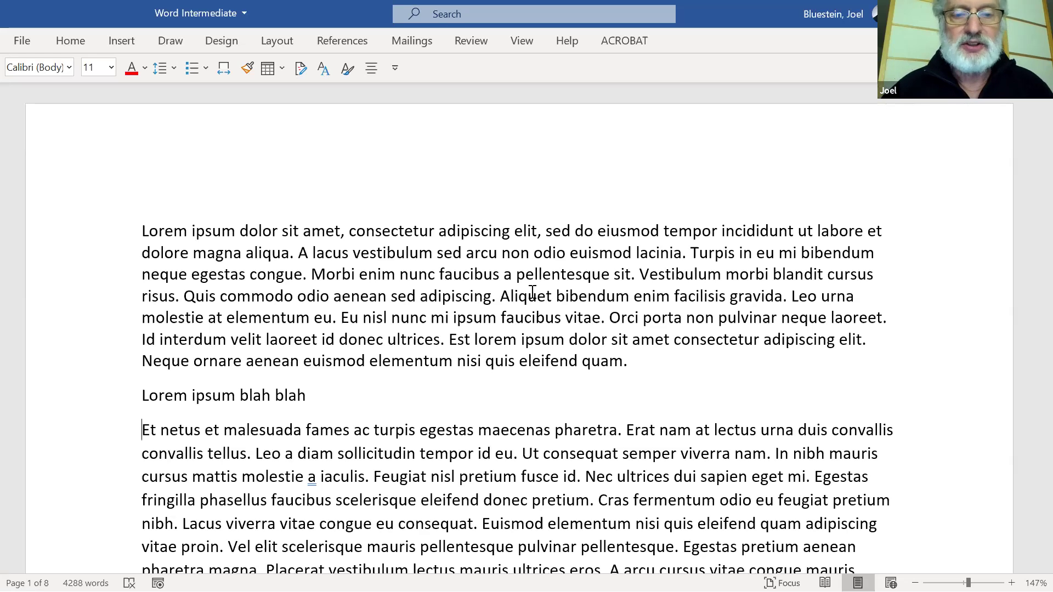
Modify the Normal style to use the Arial font, in this document only.
{"action": "left_click", "coordinate": [78, 45]}
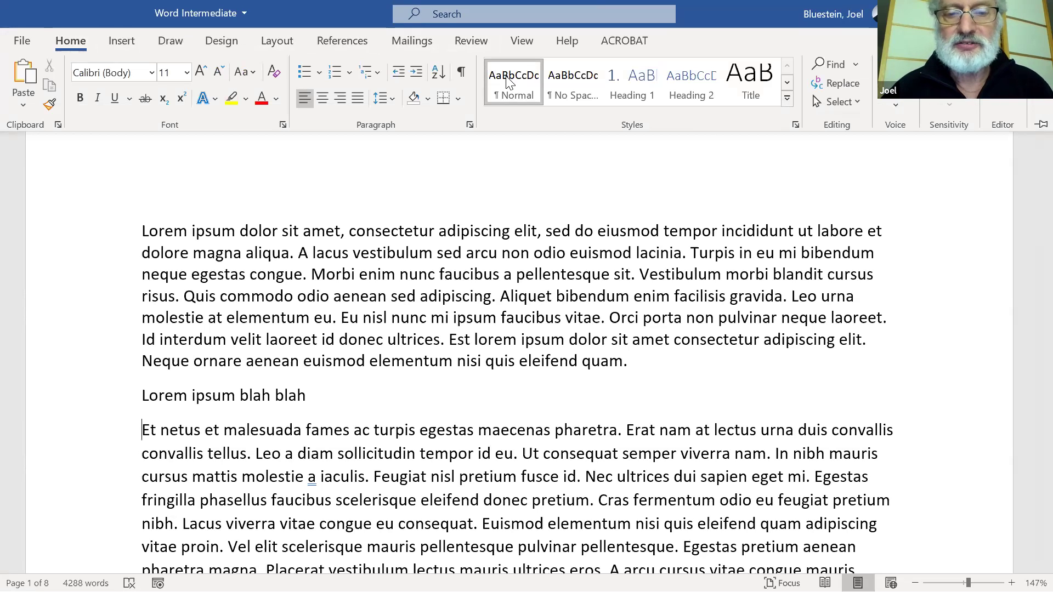
{"action": "right_click", "coordinate": [507, 77]}
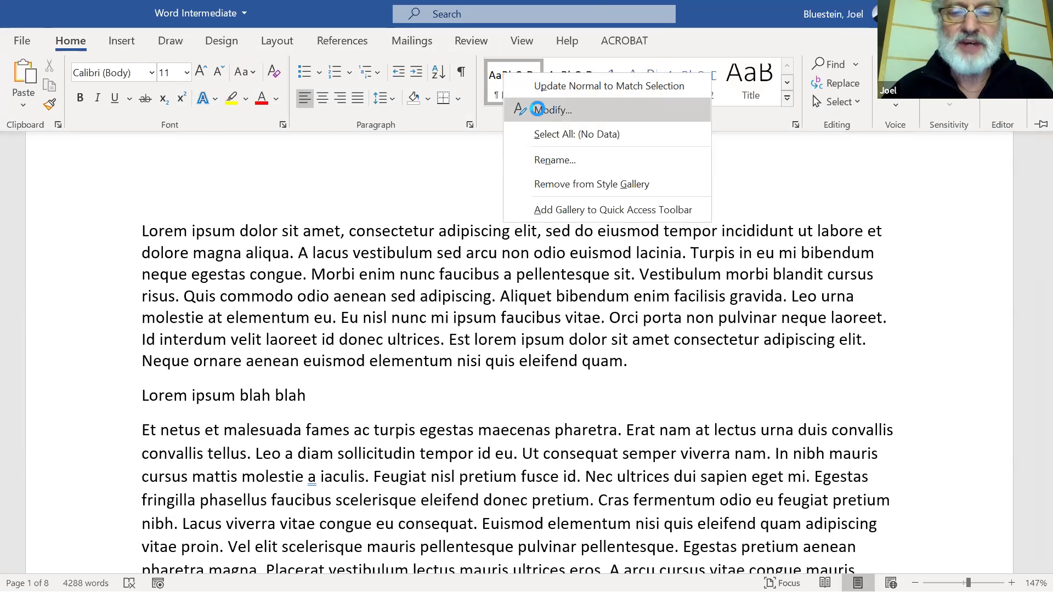
{"action": "left_click", "coordinate": [541, 111]}
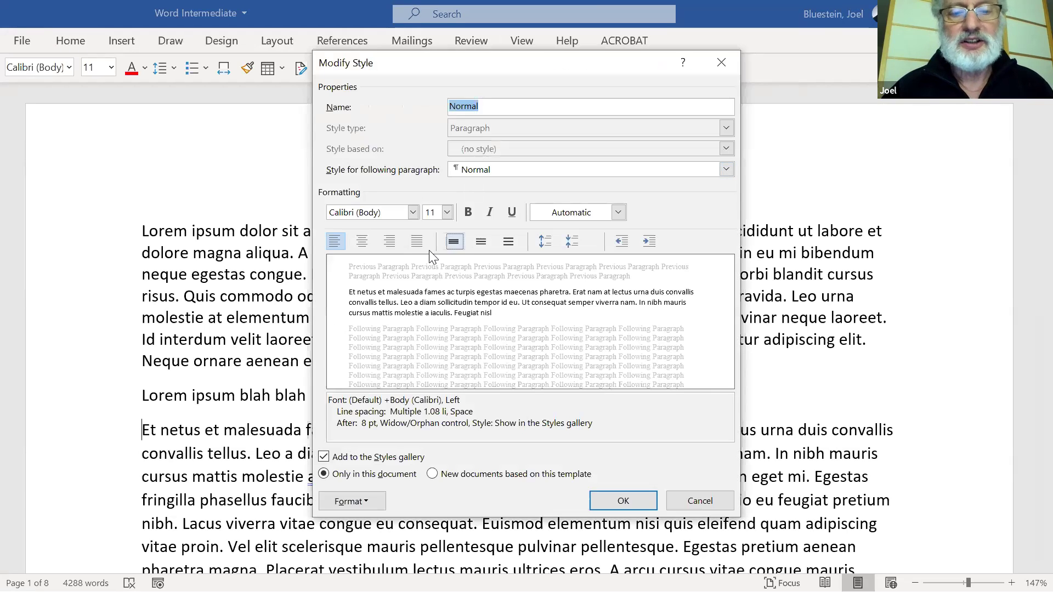
{"action": "left_click", "coordinate": [413, 212]}
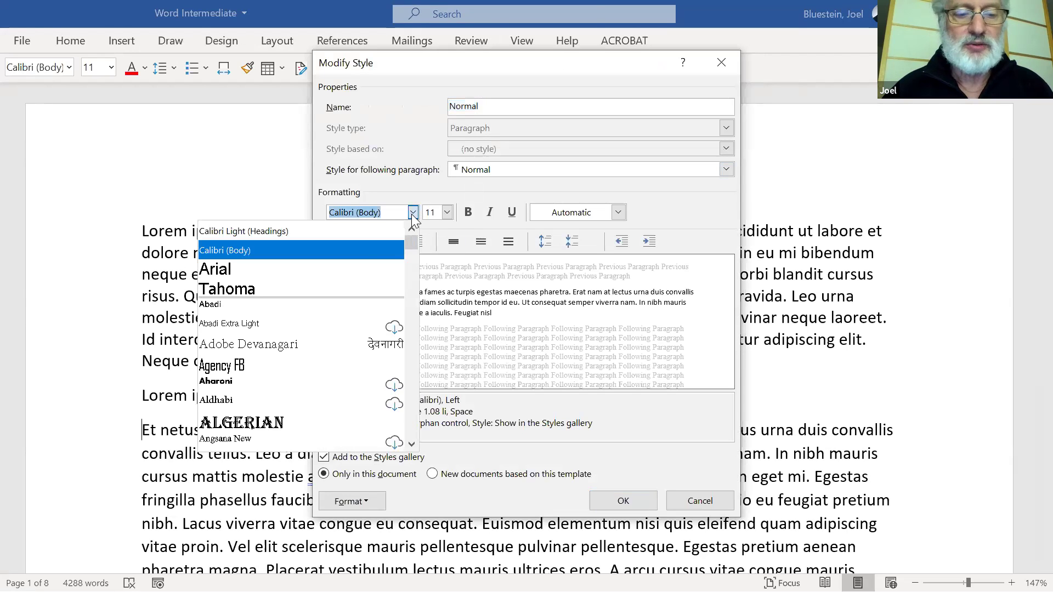
{"action": "left_click", "coordinate": [356, 270]}
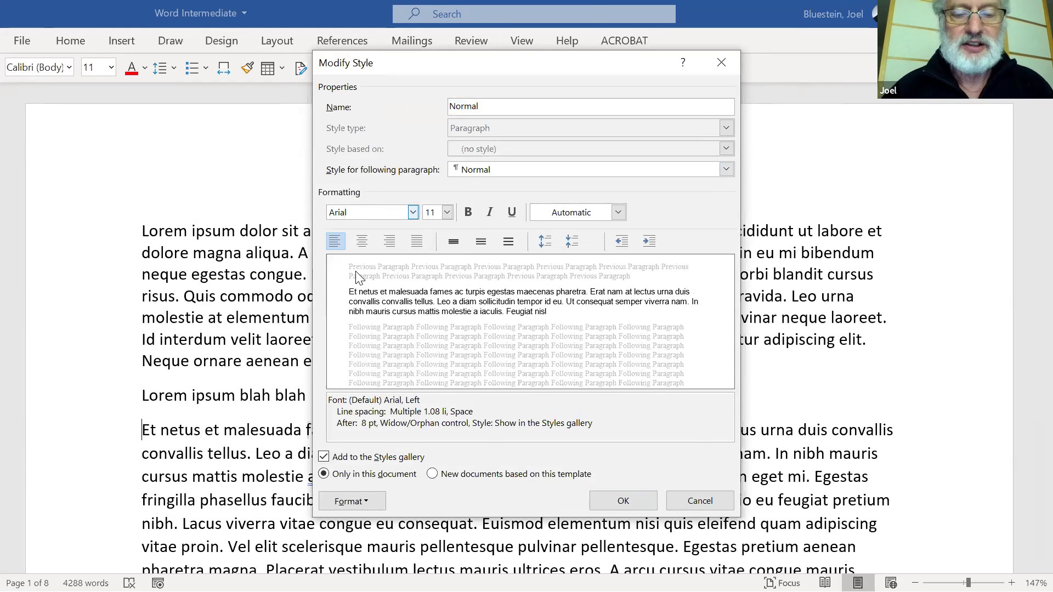
{"action": "left_click", "coordinate": [628, 499]}
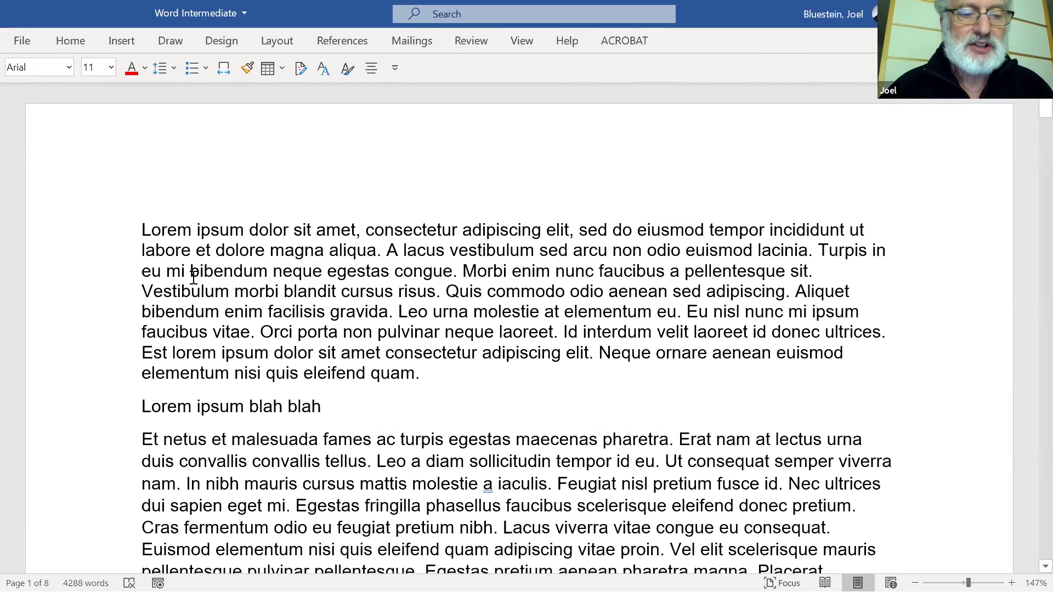
Insert an "Introduction" line above the first paragraph, apply the Heading 1 style to it, and close the styles list.
{"action": "key", "text": "Return"}
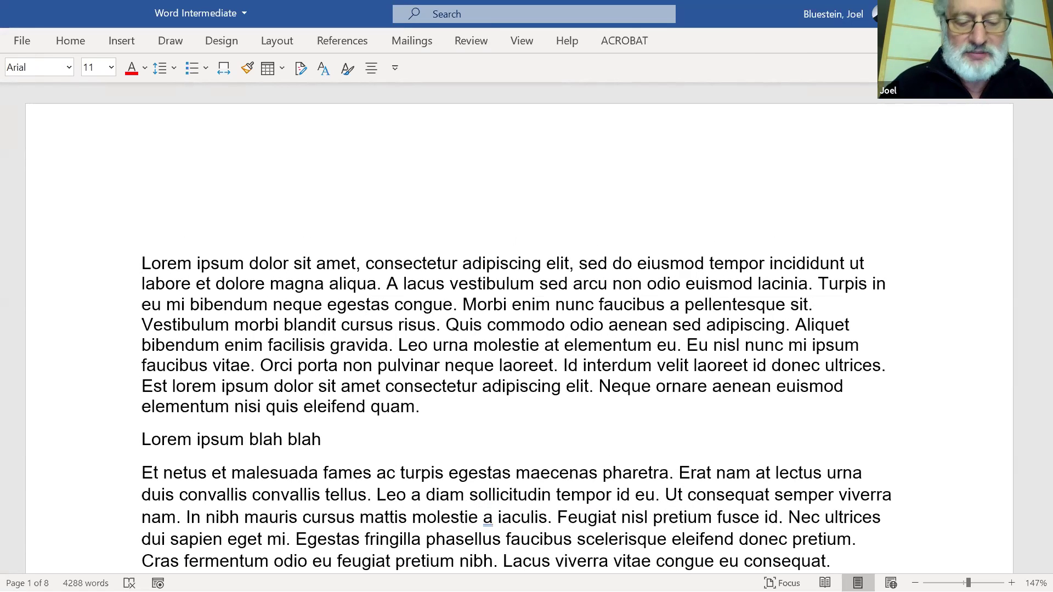
{"action": "type", "text": "ntroduction"}
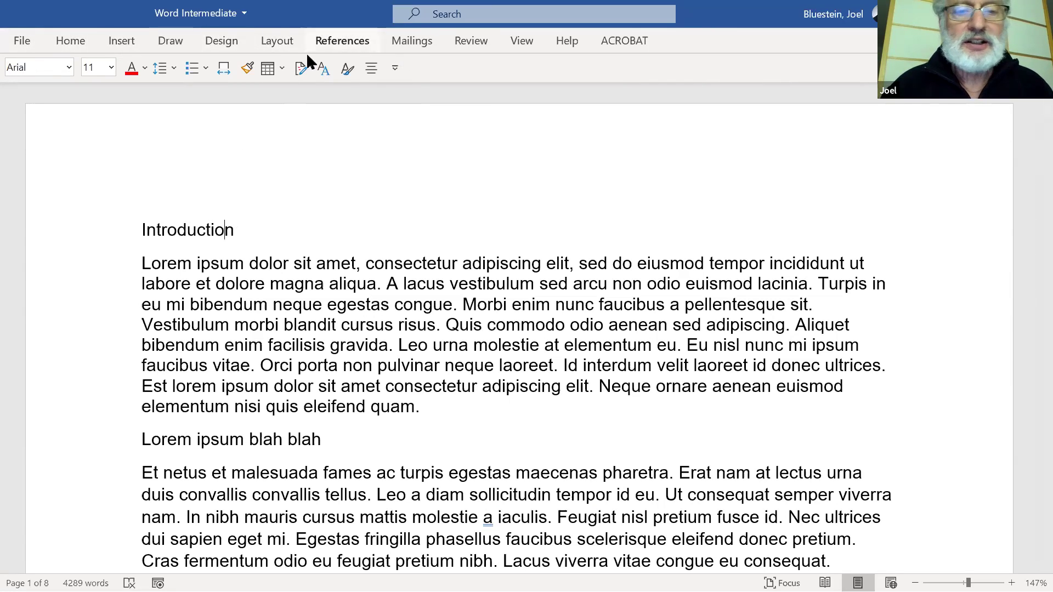
{"action": "left_click", "coordinate": [324, 67]}
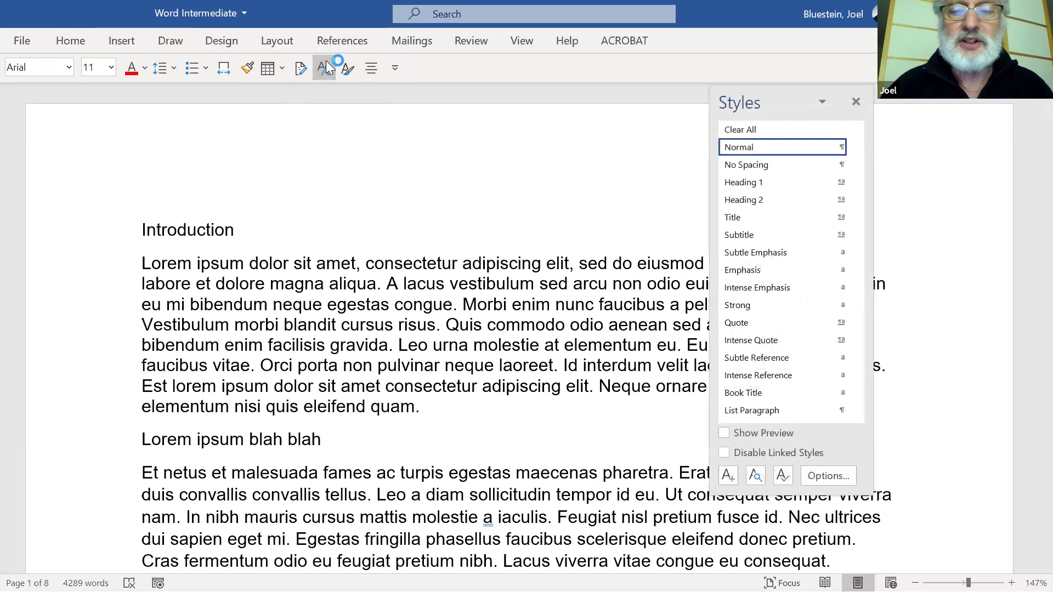
{"action": "left_click", "coordinate": [756, 186]}
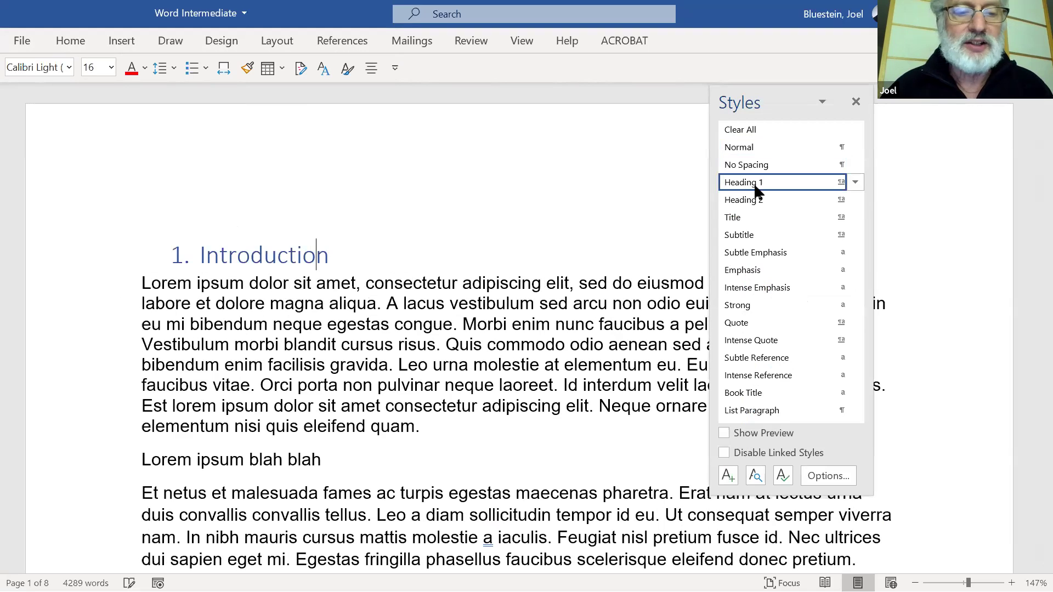
{"action": "left_click", "coordinate": [493, 324]}
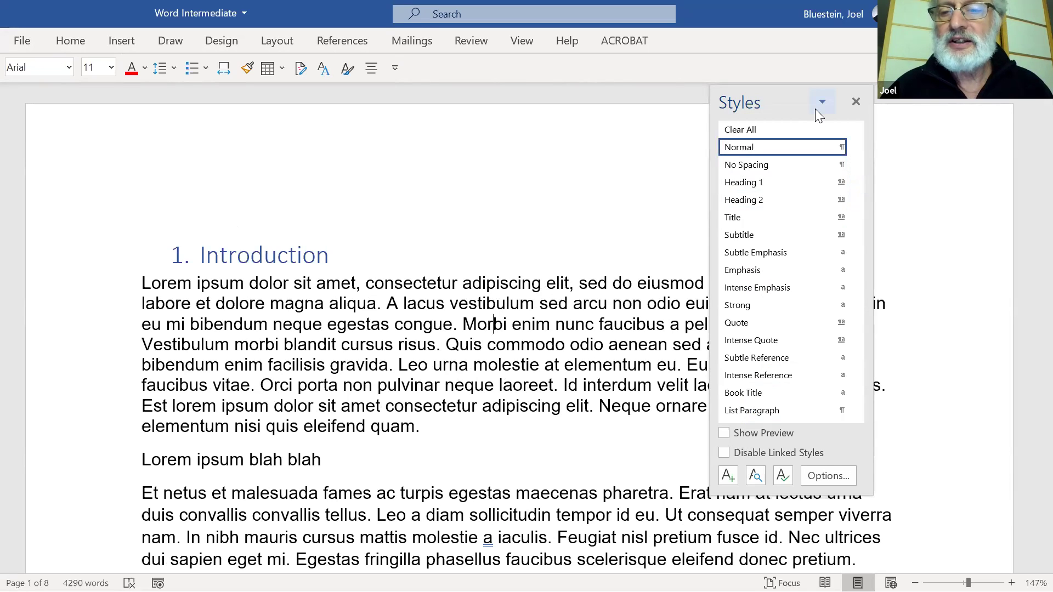
{"action": "left_click", "coordinate": [856, 101]}
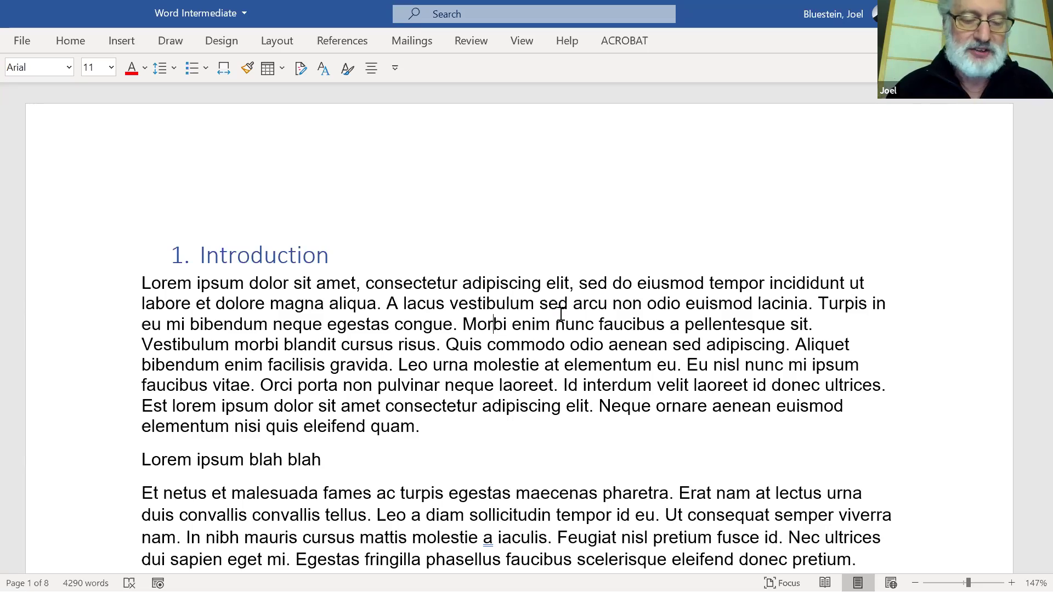
Insert a "Subheading" line above the paragraph starting "Placerat in egestas" and apply the Heading 2 style to it.
{"action": "scroll", "coordinate": [561, 314], "scroll_direction": "down", "scroll_amount": 5}
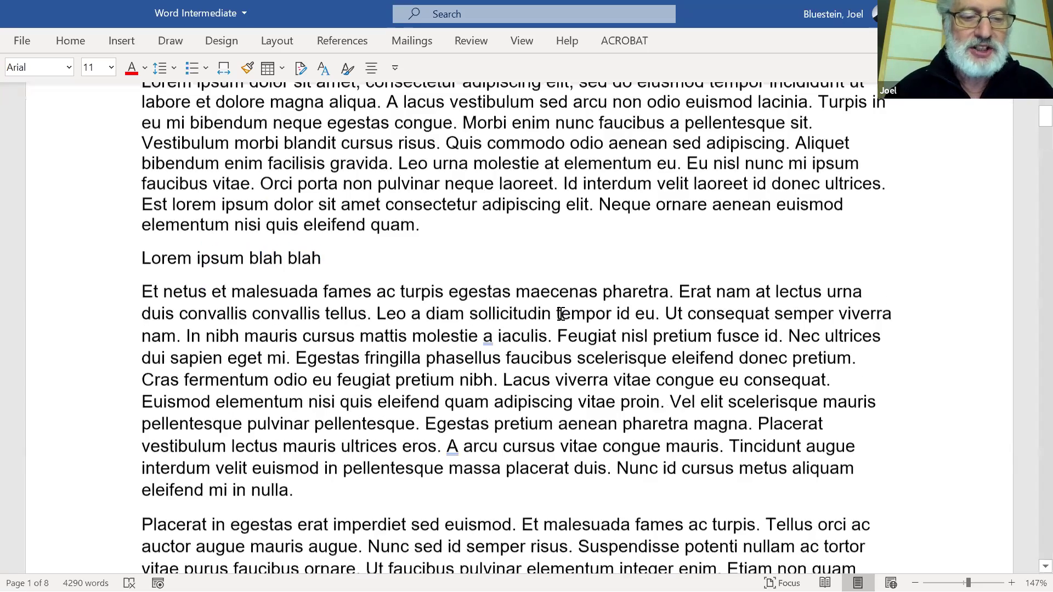
{"action": "scroll", "coordinate": [561, 314], "scroll_direction": "down", "scroll_amount": 15}
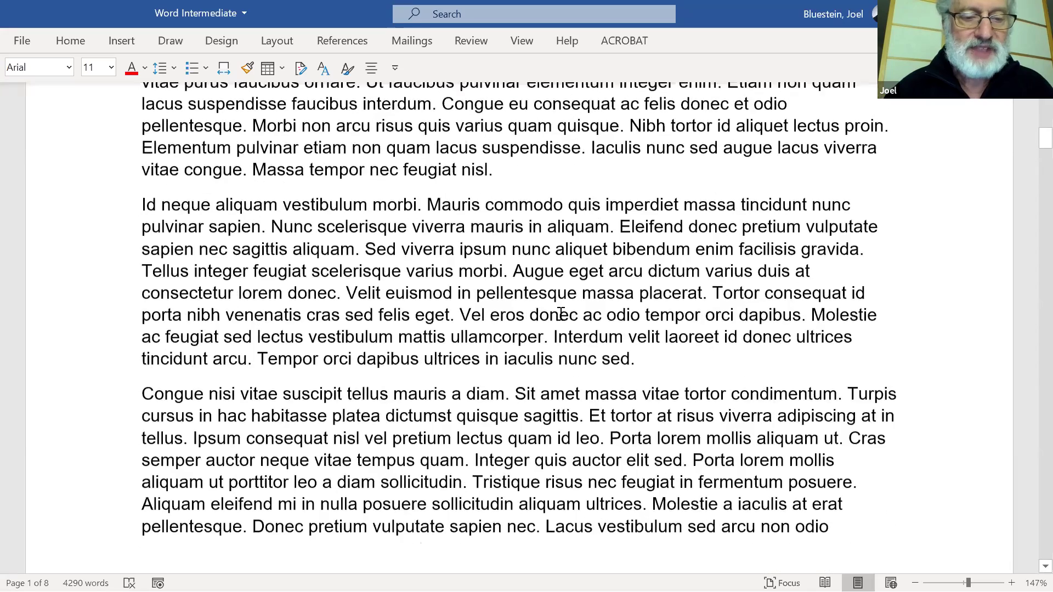
{"action": "scroll", "coordinate": [560, 314], "scroll_direction": "up", "scroll_amount": 8}
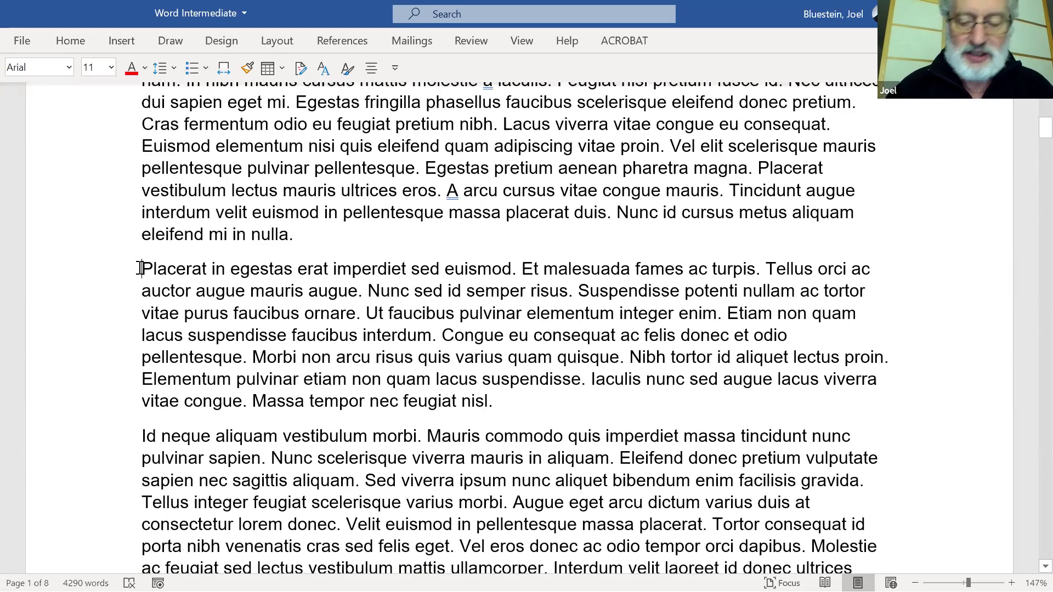
{"action": "left_click", "coordinate": [142, 269]}
{"action": "key", "text": "Return"}
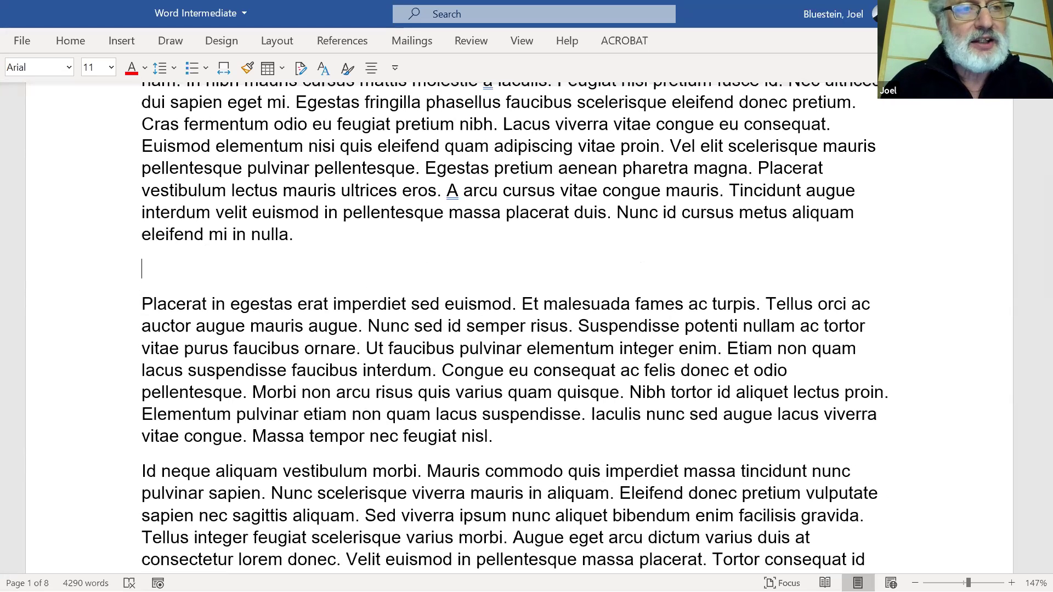
{"action": "type", "text": "Subheading"}
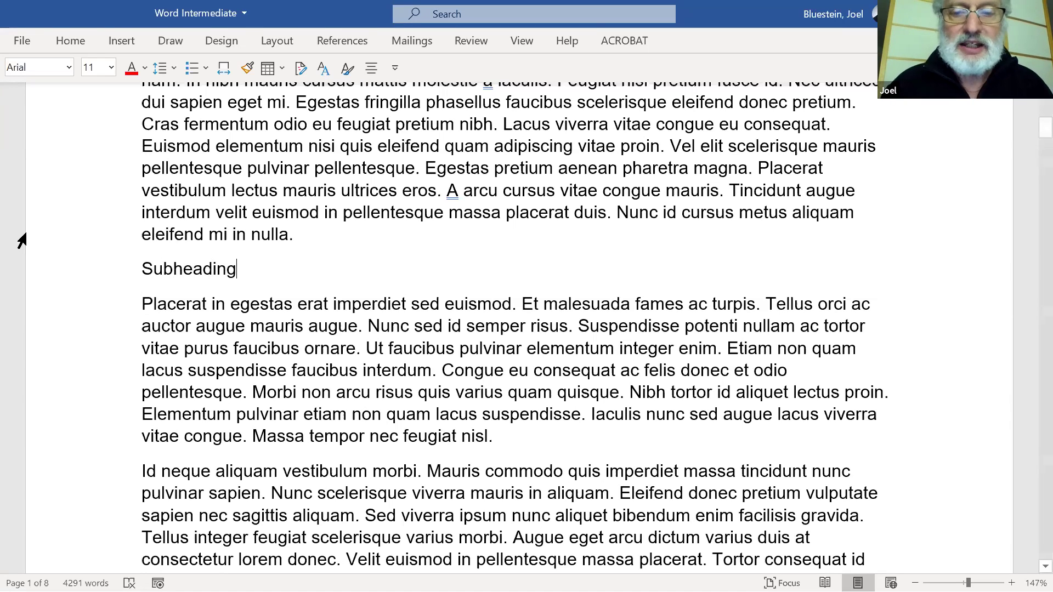
{"action": "left_click", "coordinate": [77, 36]}
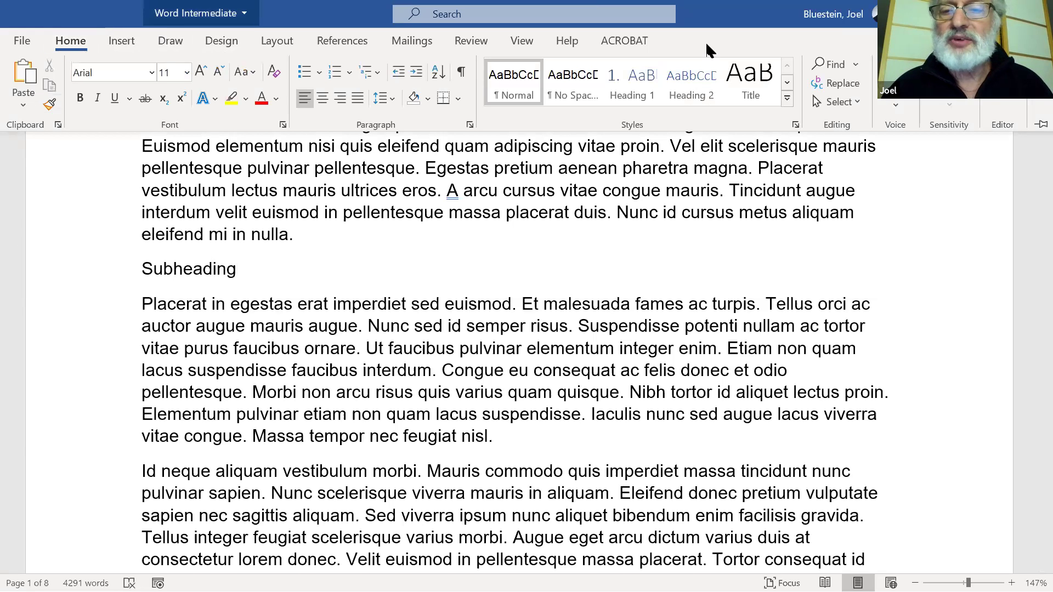
{"action": "left_click", "coordinate": [697, 90]}
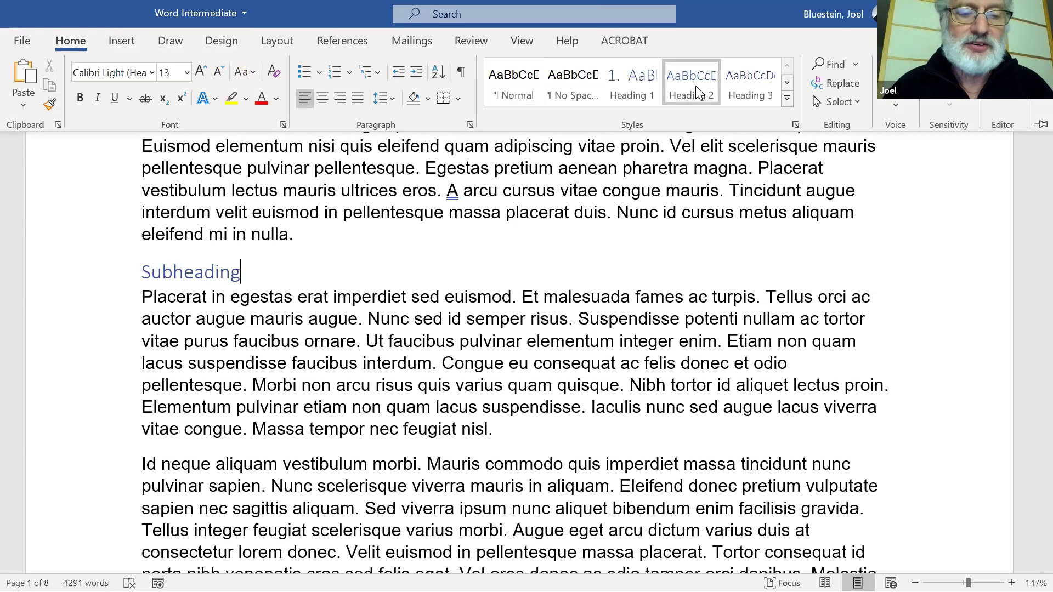
Modify the Heading 2 style to use the 1., 2., 3. numbering format, in this document only.
{"action": "scroll", "coordinate": [493, 327], "scroll_direction": "down", "scroll_amount": 3, "text": "ctrl"}
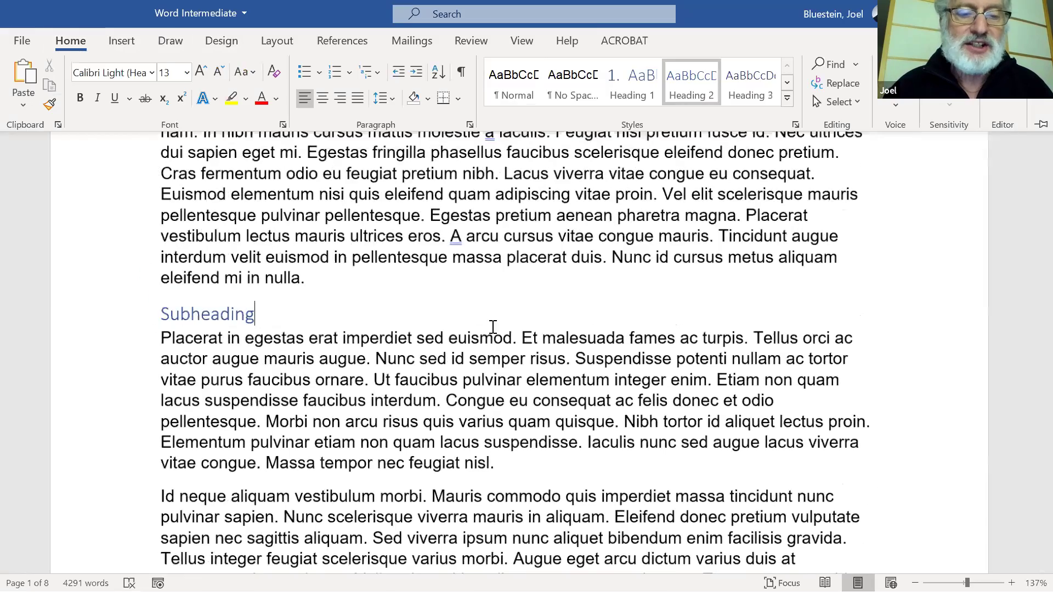
{"action": "scroll", "coordinate": [492, 343], "scroll_direction": "down", "scroll_amount": 3}
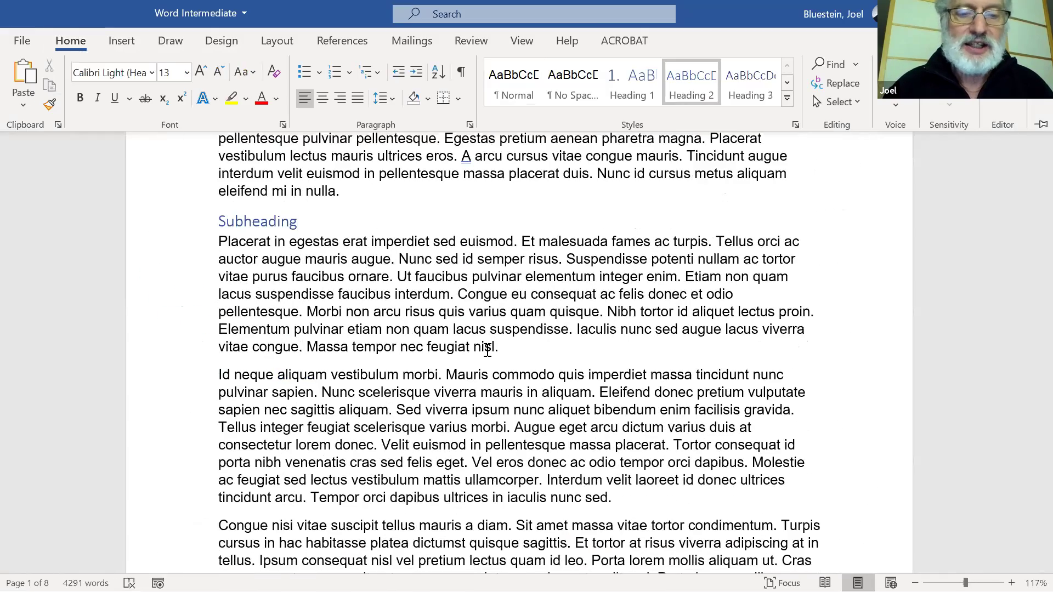
{"action": "scroll", "coordinate": [485, 349], "scroll_direction": "up", "scroll_amount": 6}
{"action": "scroll", "coordinate": [487, 349], "scroll_direction": "down", "scroll_amount": 1}
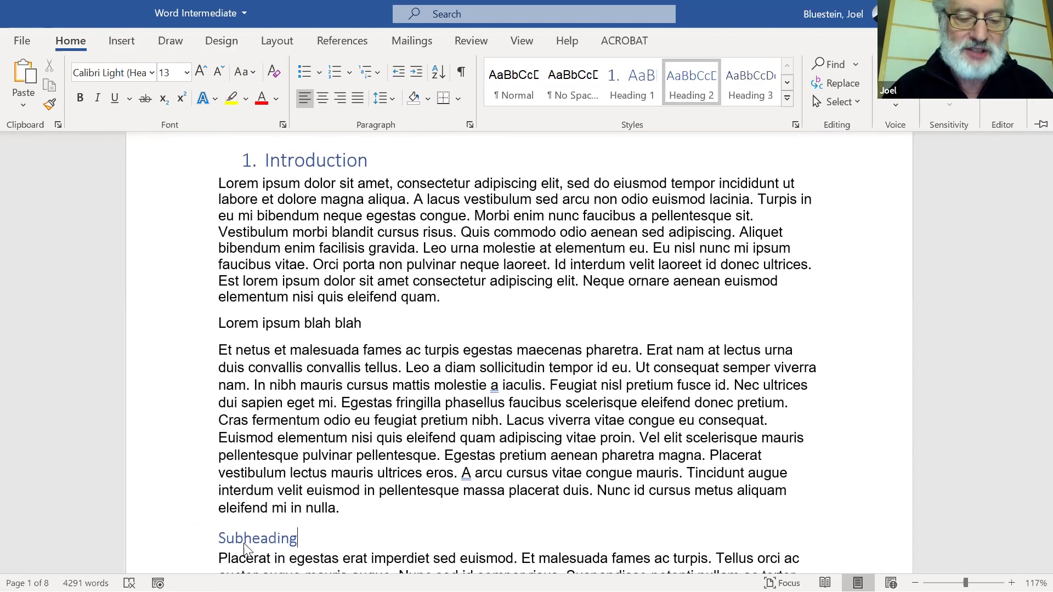
{"action": "key", "text": "ctrl+F1"}
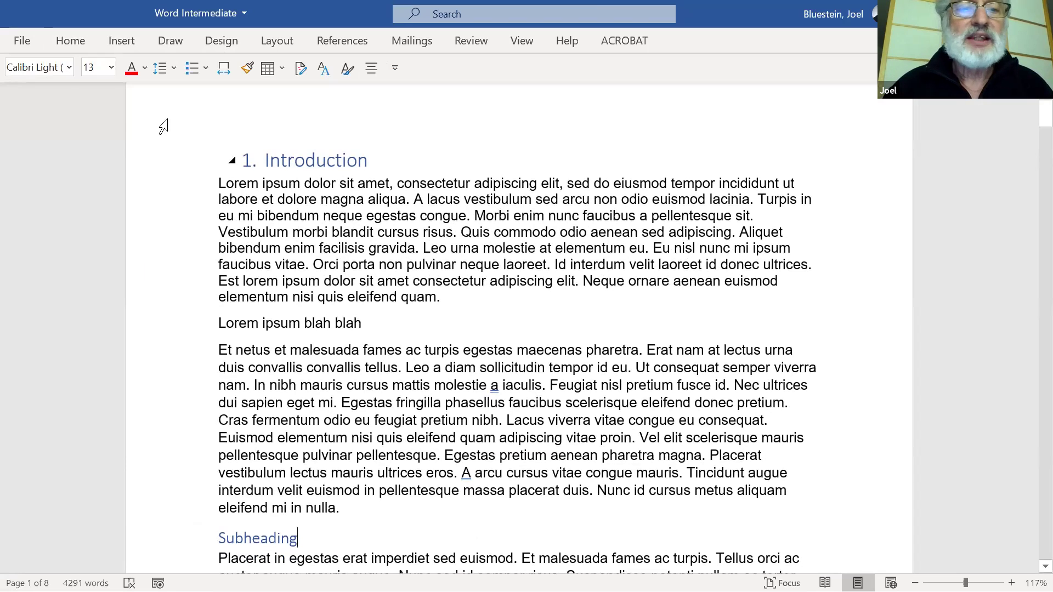
{"action": "left_click", "coordinate": [80, 47]}
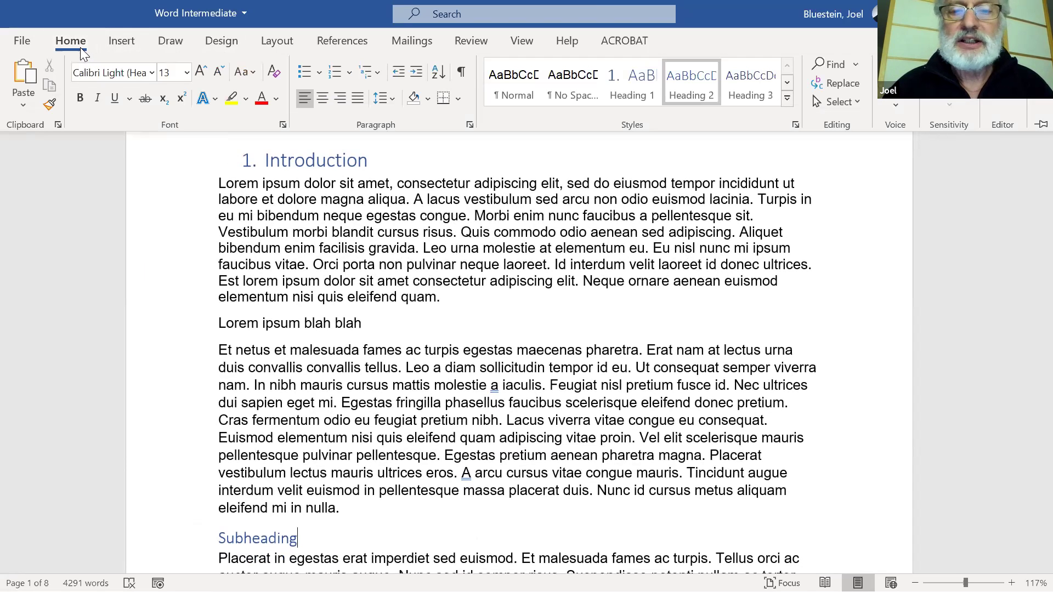
{"action": "right_click", "coordinate": [695, 88]}
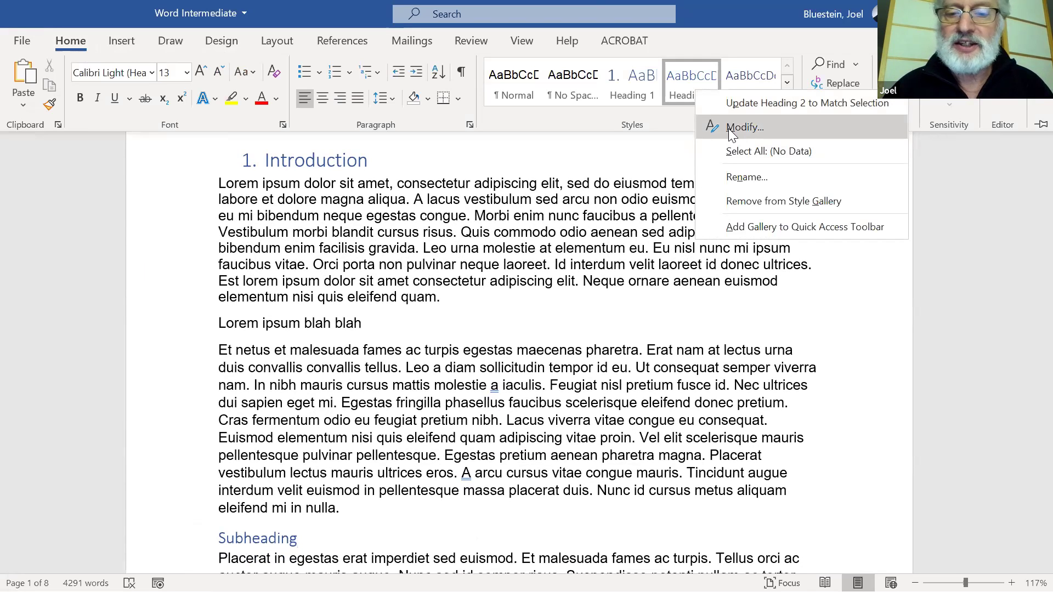
{"action": "left_click", "coordinate": [731, 130]}
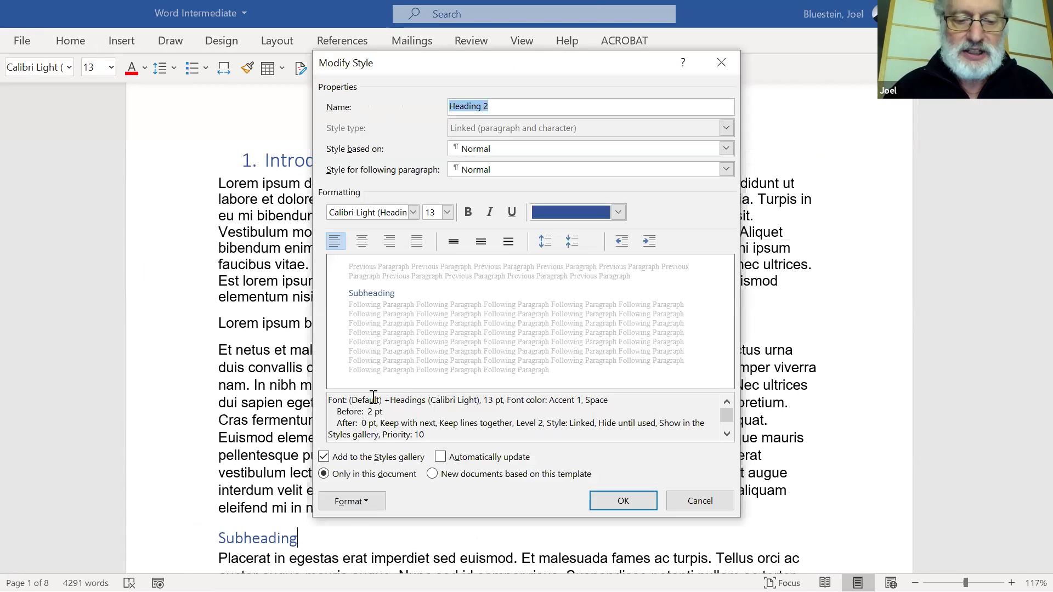
{"action": "left_click", "coordinate": [354, 501]}
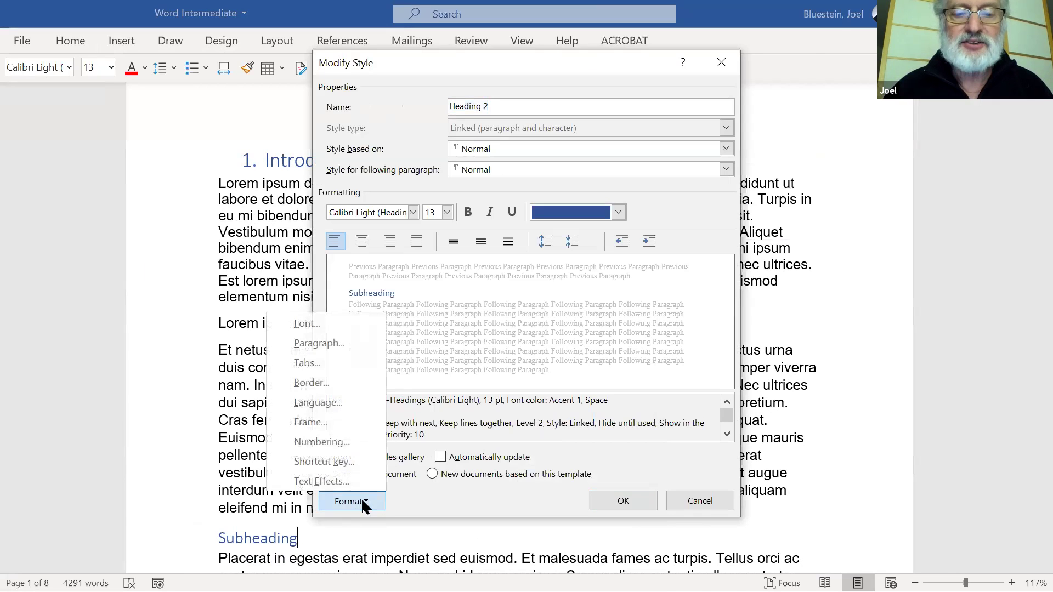
{"action": "left_click", "coordinate": [348, 443]}
{"action": "left_click", "coordinate": [509, 229]}
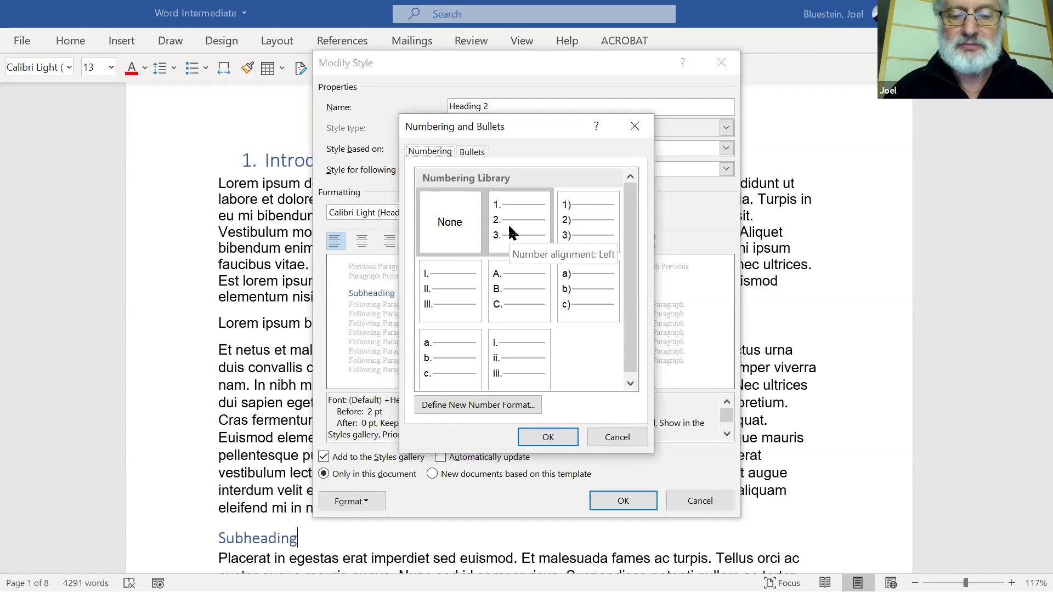
{"action": "left_click", "coordinate": [509, 232]}
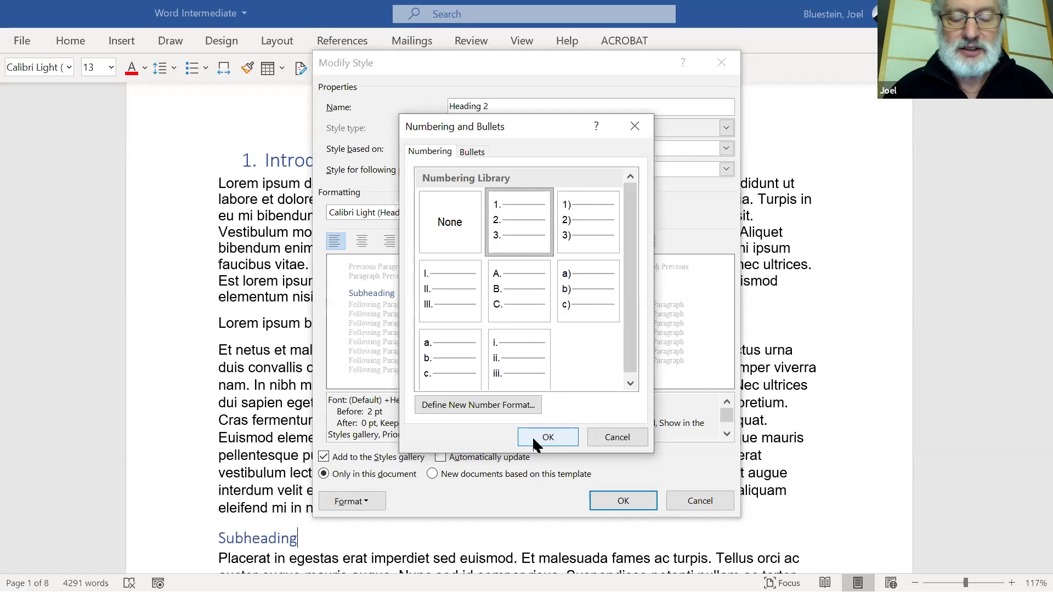
{"action": "left_click", "coordinate": [548, 437]}
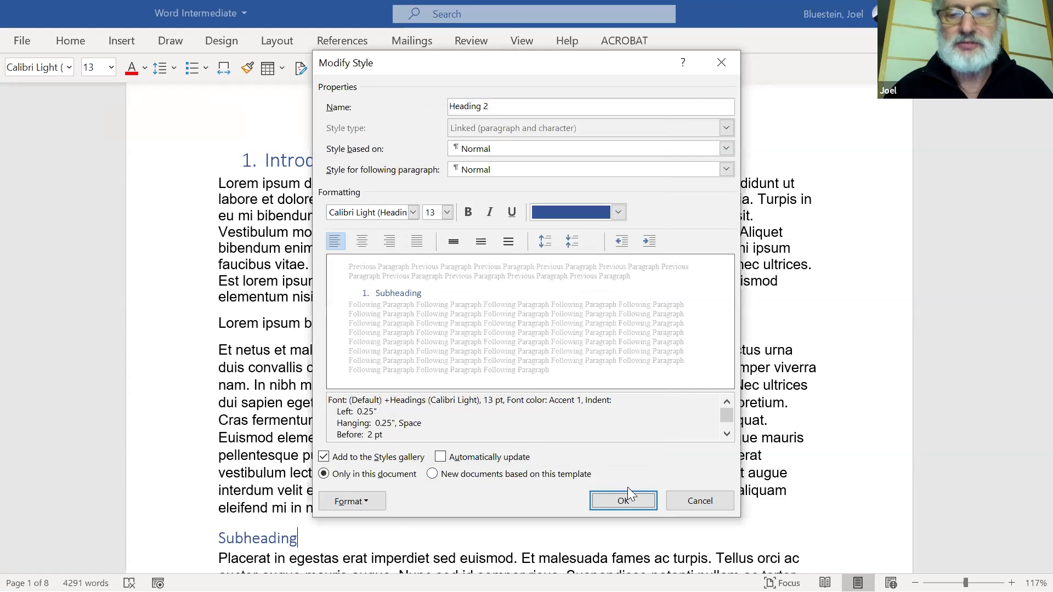
{"action": "left_click", "coordinate": [635, 503]}
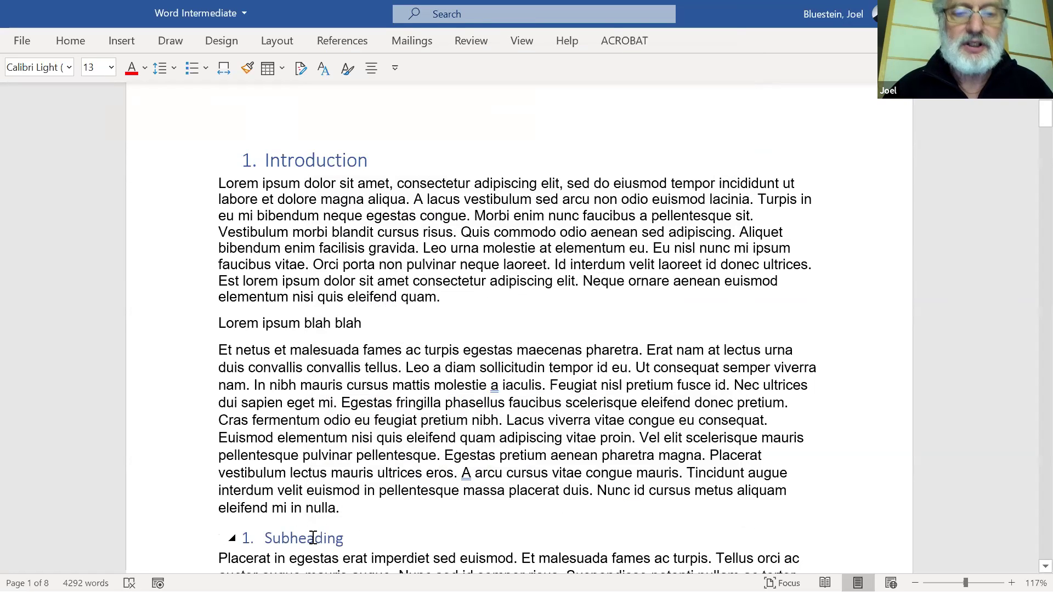
Try to define a new "1.1" number format for the Heading 2 style, cancel it, and close the style settings.
{"action": "left_click", "coordinate": [76, 43]}
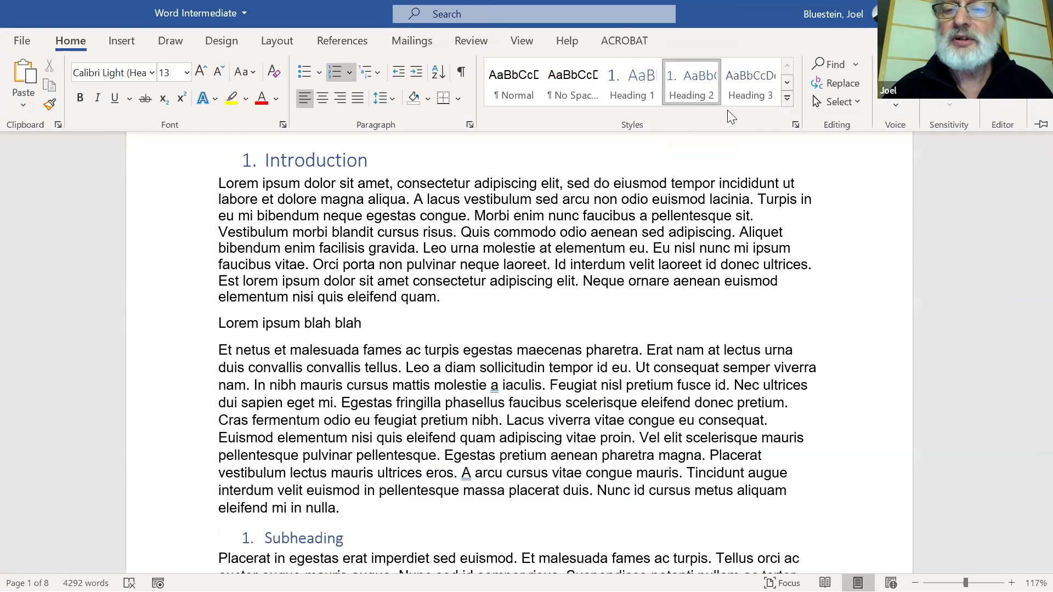
{"action": "right_click", "coordinate": [694, 76]}
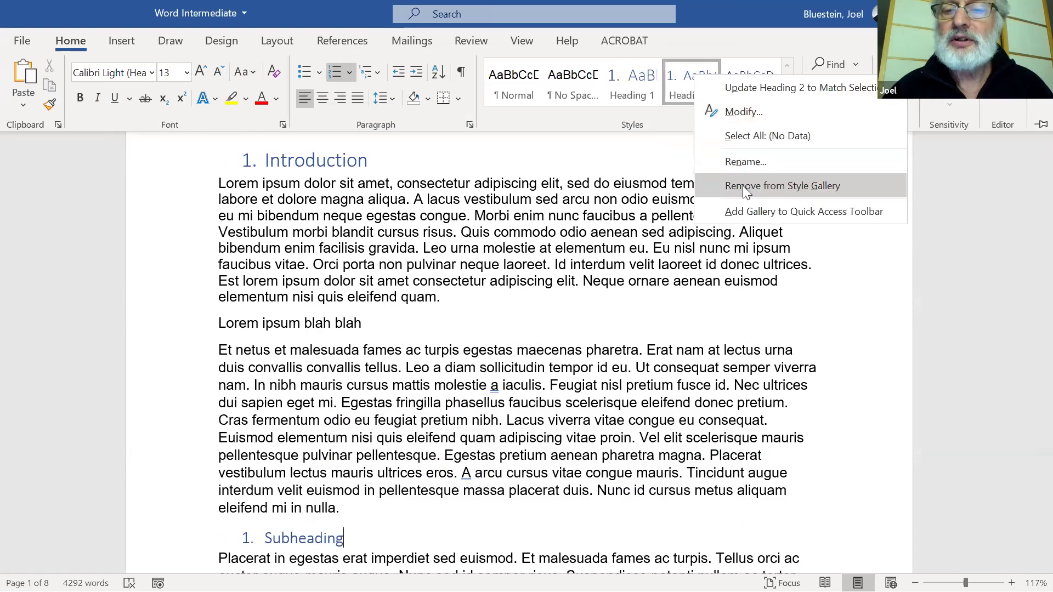
{"action": "left_click", "coordinate": [738, 111]}
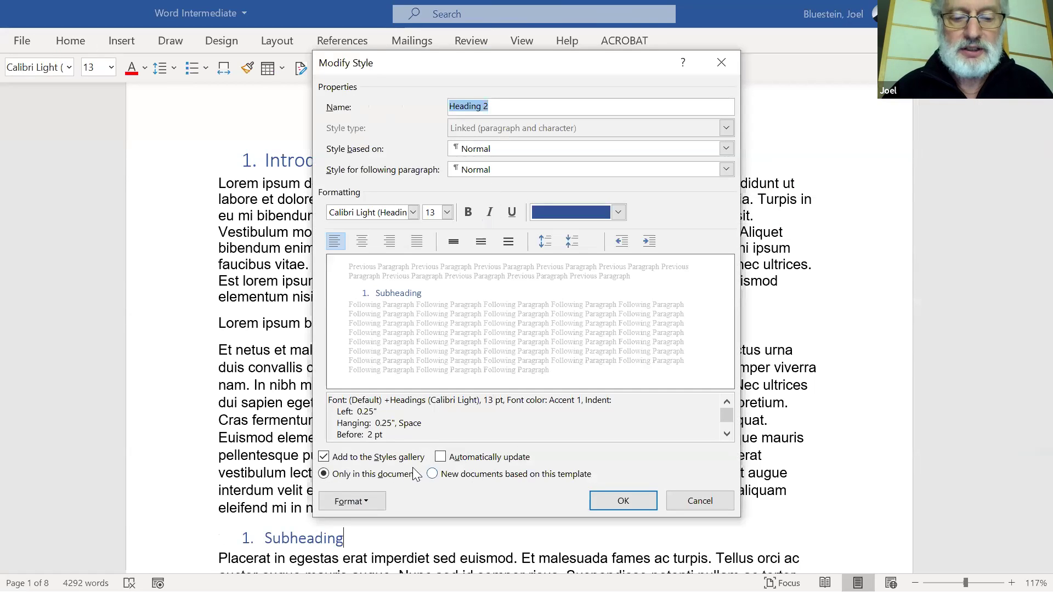
{"action": "left_click", "coordinate": [348, 500]}
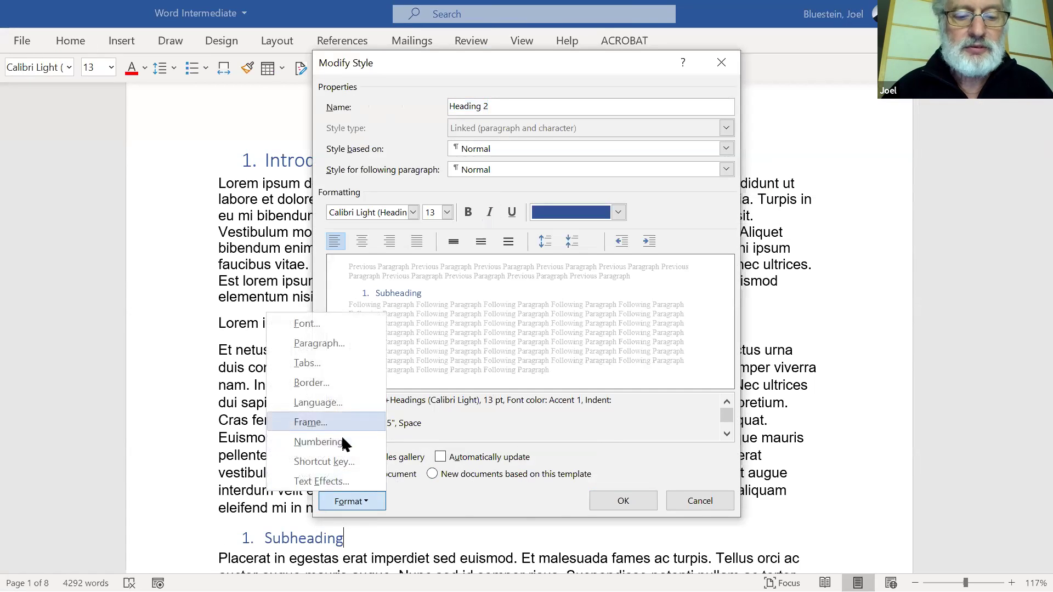
{"action": "left_click", "coordinate": [341, 442]}
{"action": "left_click", "coordinate": [604, 319]}
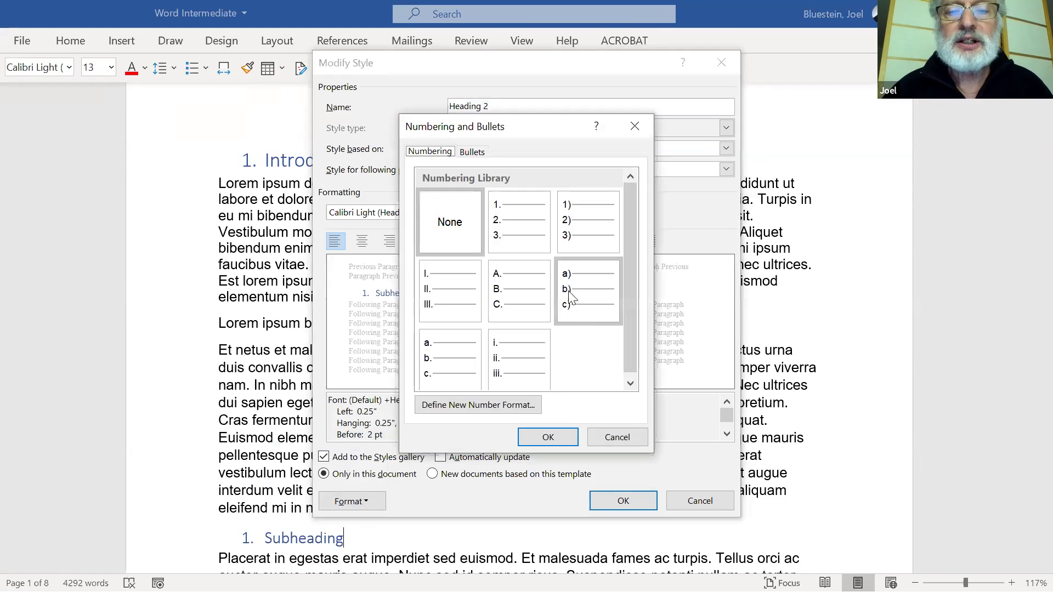
{"action": "left_click", "coordinate": [485, 405]}
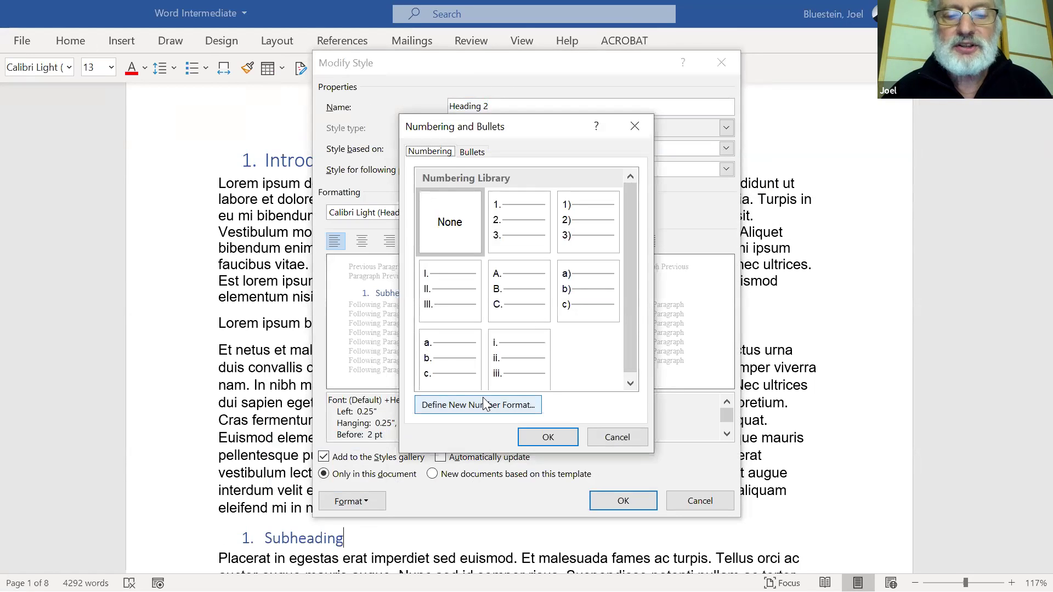
{"action": "left_click", "coordinate": [484, 404]}
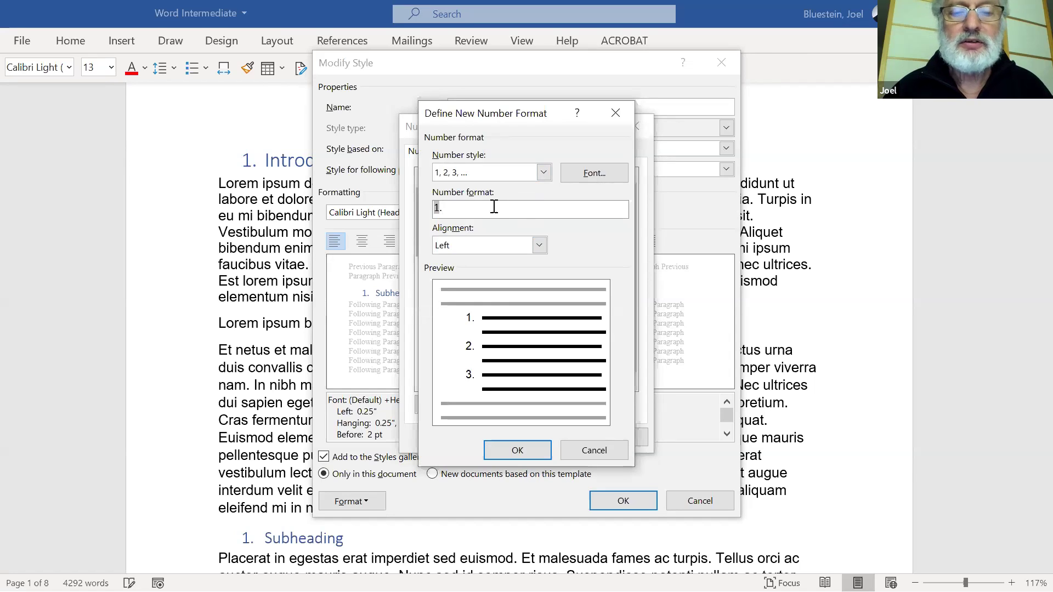
{"action": "type", "text": "1"}
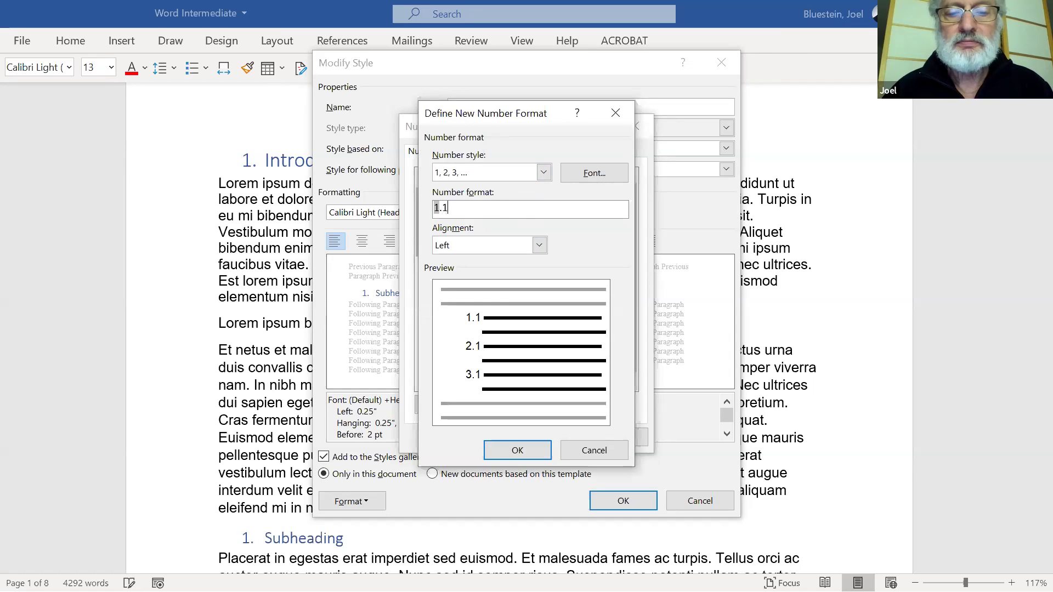
{"action": "key", "text": "BackSpace"}
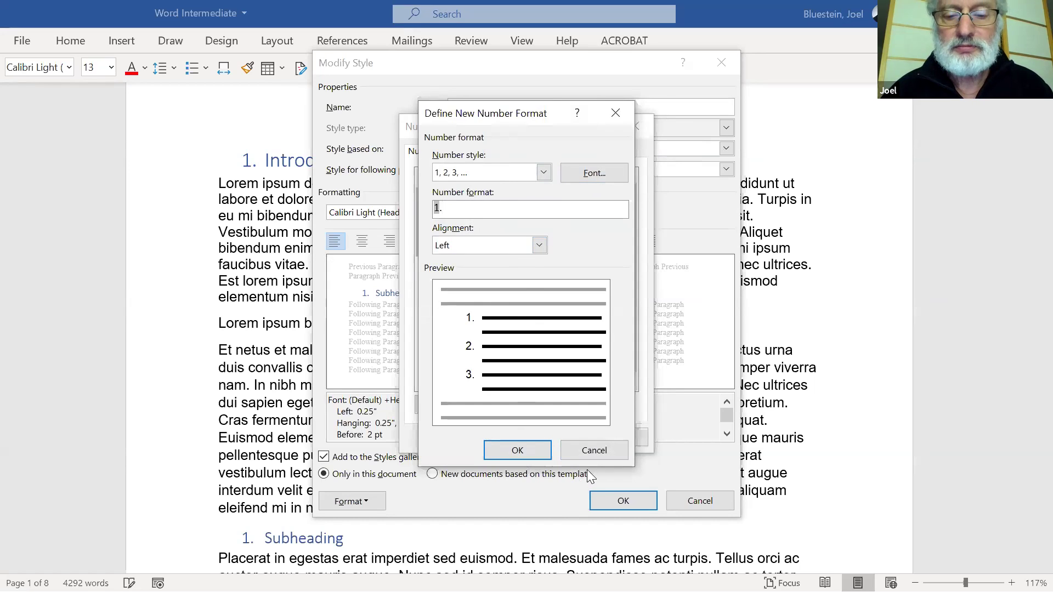
{"action": "left_click", "coordinate": [596, 451]}
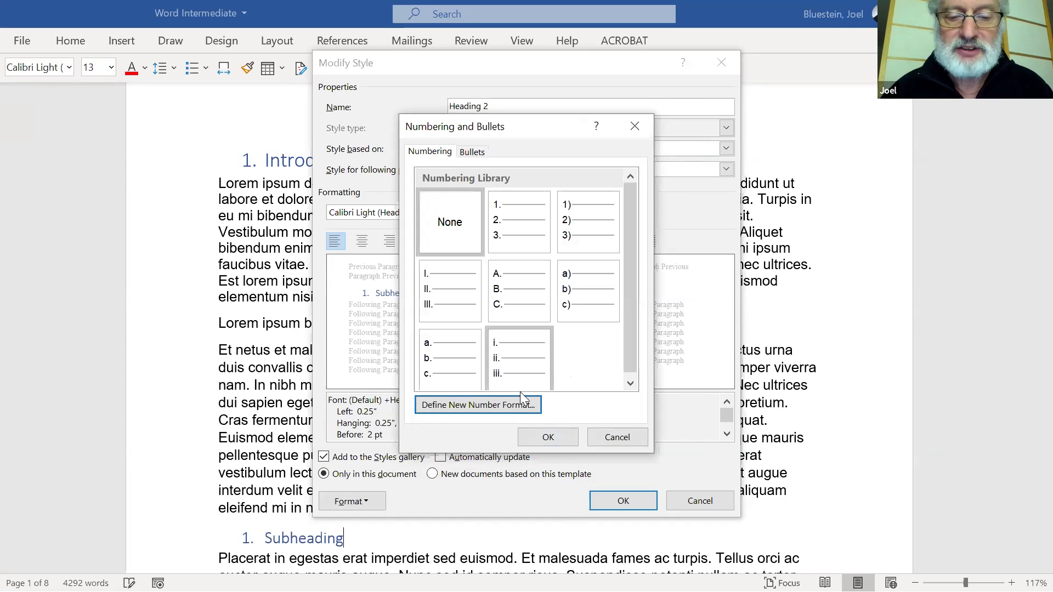
{"action": "left_click", "coordinate": [615, 437]}
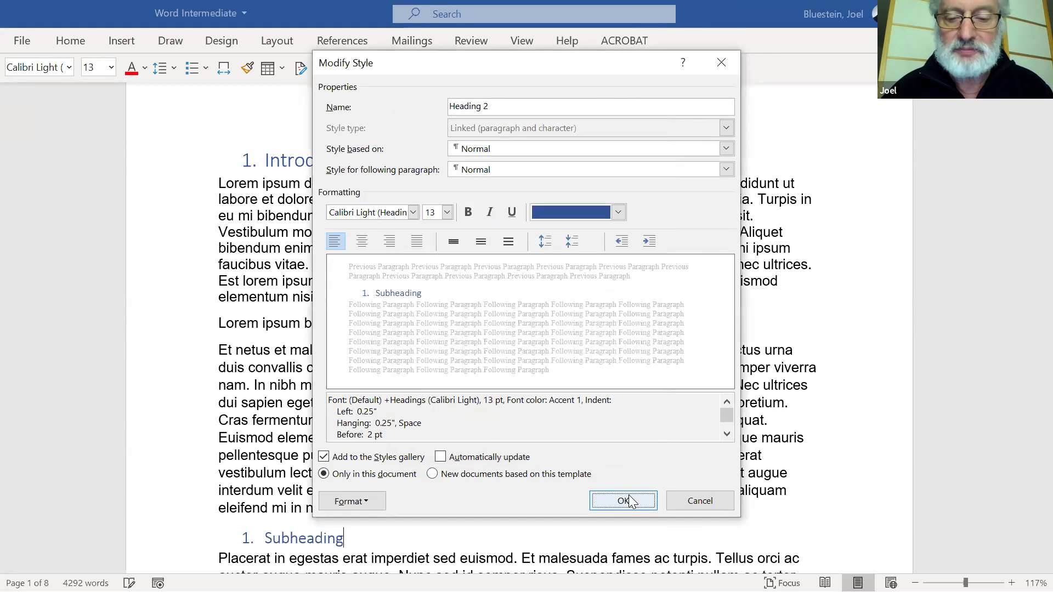
{"action": "left_click", "coordinate": [629, 499]}
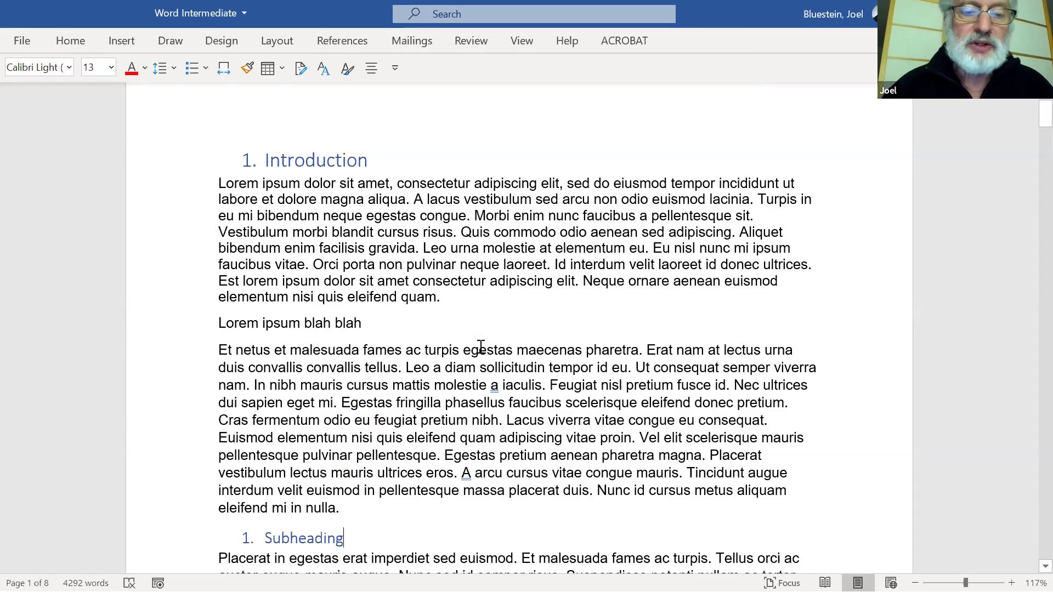
Insert a page break before the paragraph starting "Dui faucibus in ornare quam" on page 2.
{"action": "scroll", "coordinate": [480, 346], "scroll_direction": "down", "scroll_amount": 3}
{"action": "scroll", "coordinate": [480, 346], "scroll_direction": "down", "scroll_amount": 9}
{"action": "scroll", "coordinate": [478, 349], "scroll_direction": "down", "scroll_amount": 5}
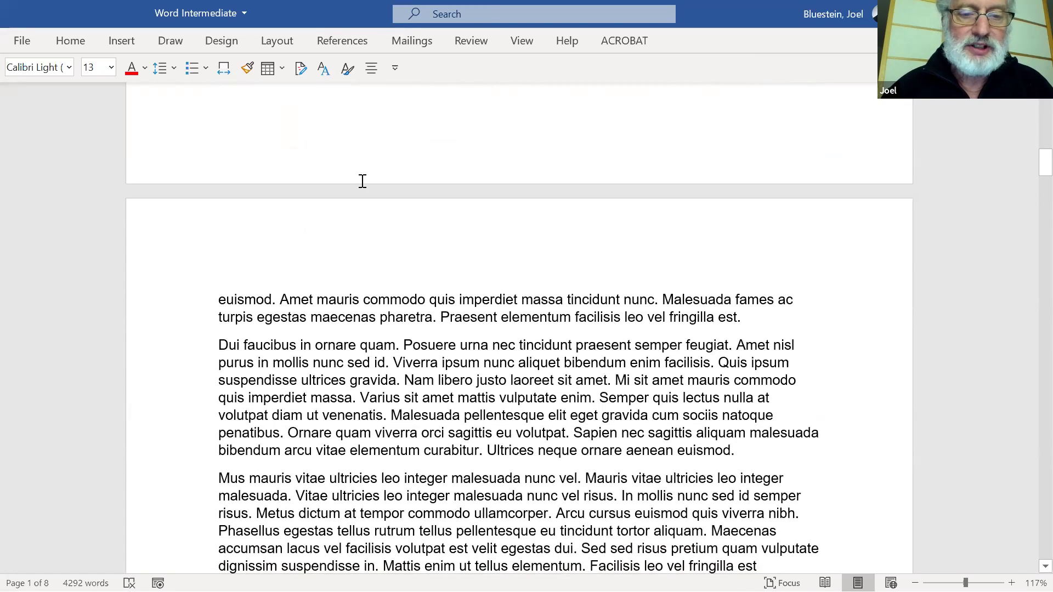
{"action": "left_click", "coordinate": [220, 346]}
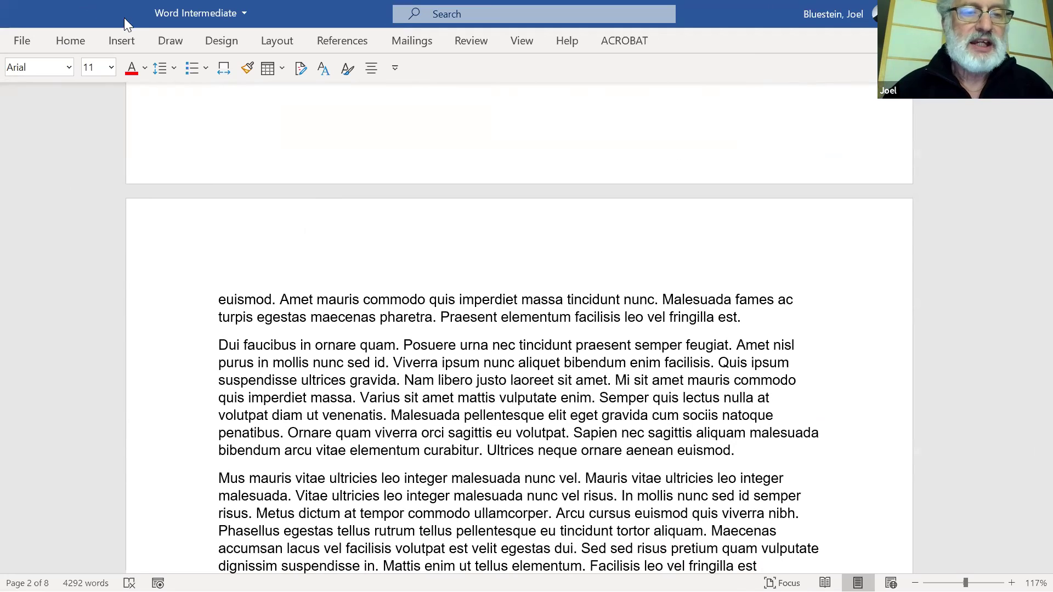
{"action": "left_click", "coordinate": [125, 44]}
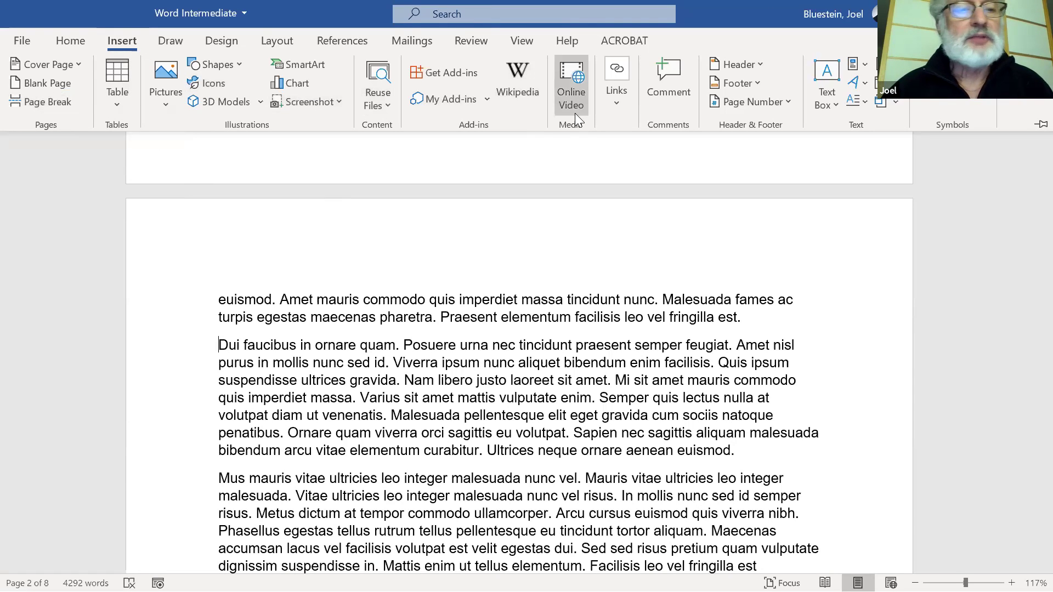
{"action": "left_click", "coordinate": [47, 108]}
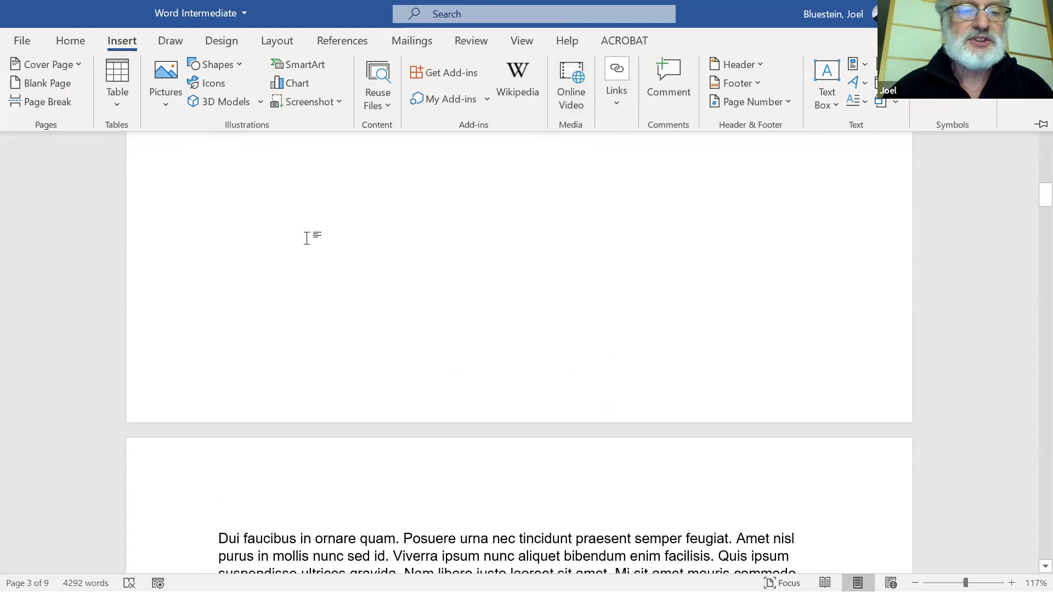
Remove the page break before the paragraph starting "Dui faucibus in ornare quam".
{"action": "scroll", "coordinate": [308, 242], "scroll_direction": "down", "scroll_amount": 5}
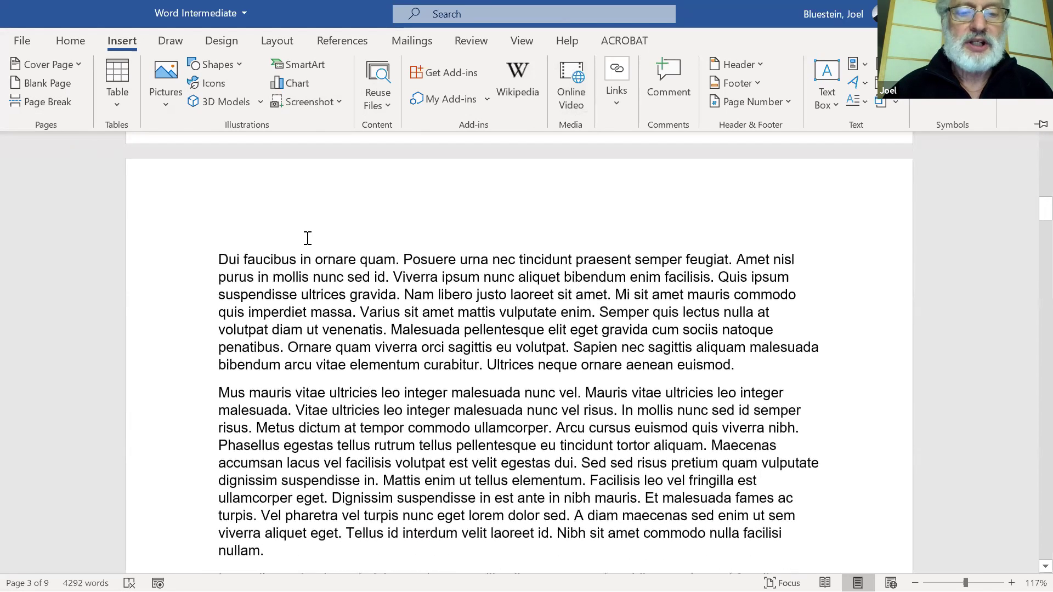
{"action": "scroll", "coordinate": [307, 238], "scroll_direction": "up", "scroll_amount": 1}
{"action": "scroll", "coordinate": [307, 238], "scroll_direction": "up", "scroll_amount": 1}
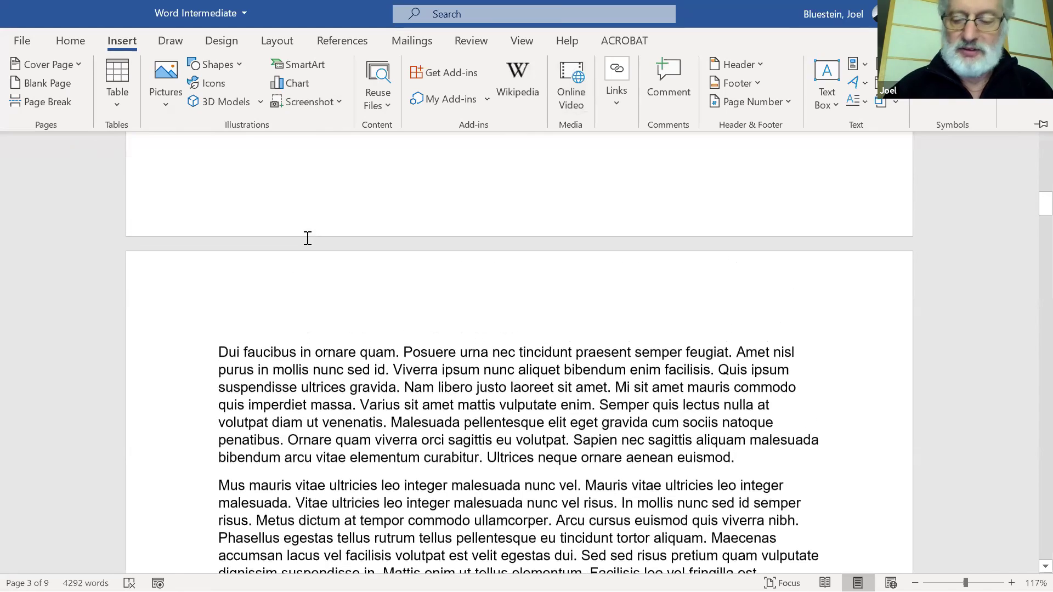
{"action": "key", "text": "BackSpace"}
{"action": "key", "text": "BackSpace"}
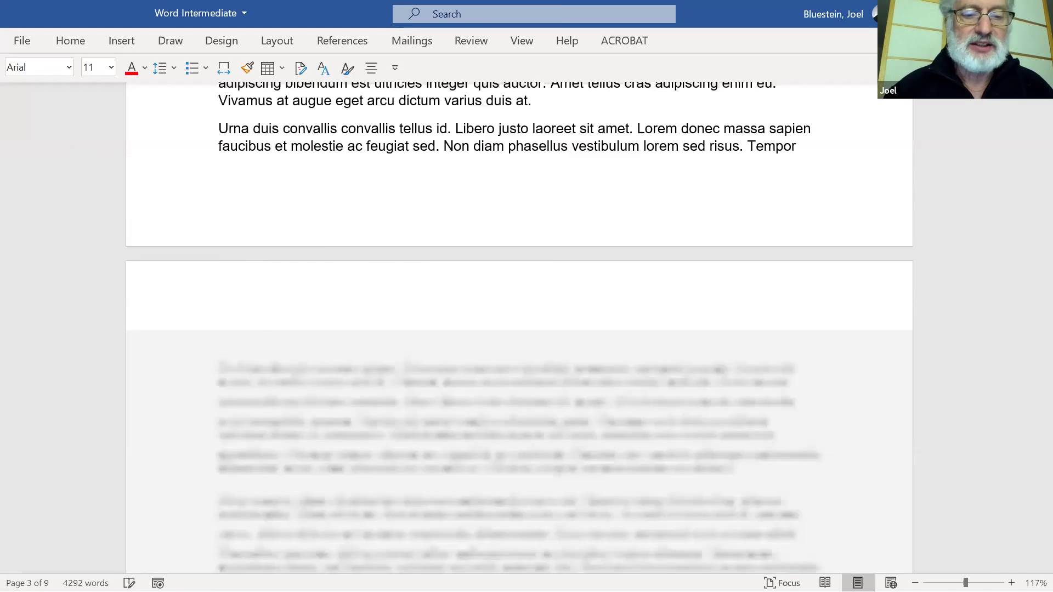
Insert a Next page section break before the paragraph starting "Dui faucibus in ornare quam".
{"action": "key", "text": "alt"}
{"action": "key", "text": "i"}
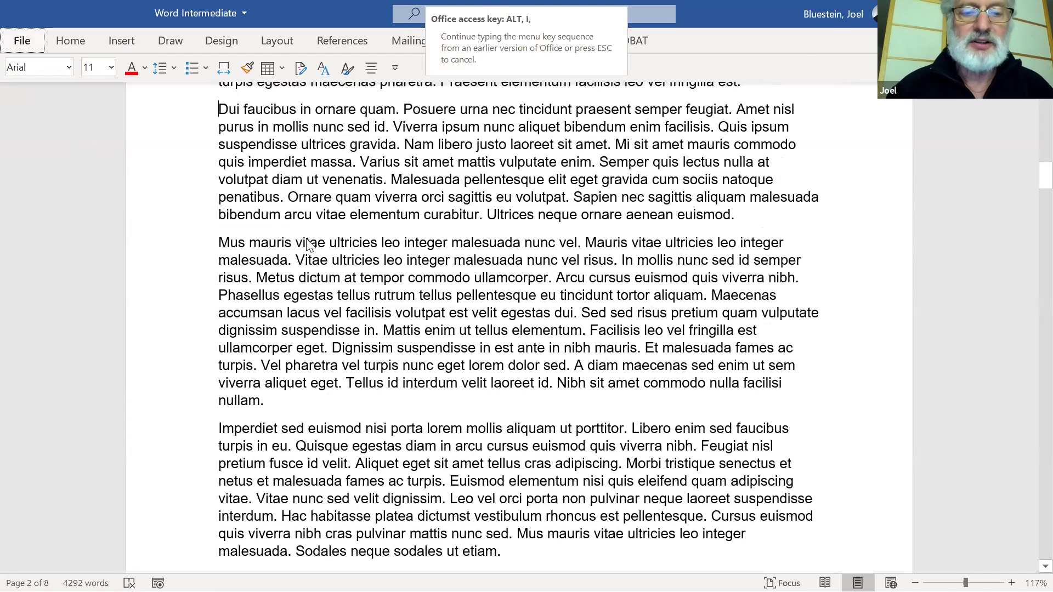
{"action": "key", "text": "b"}
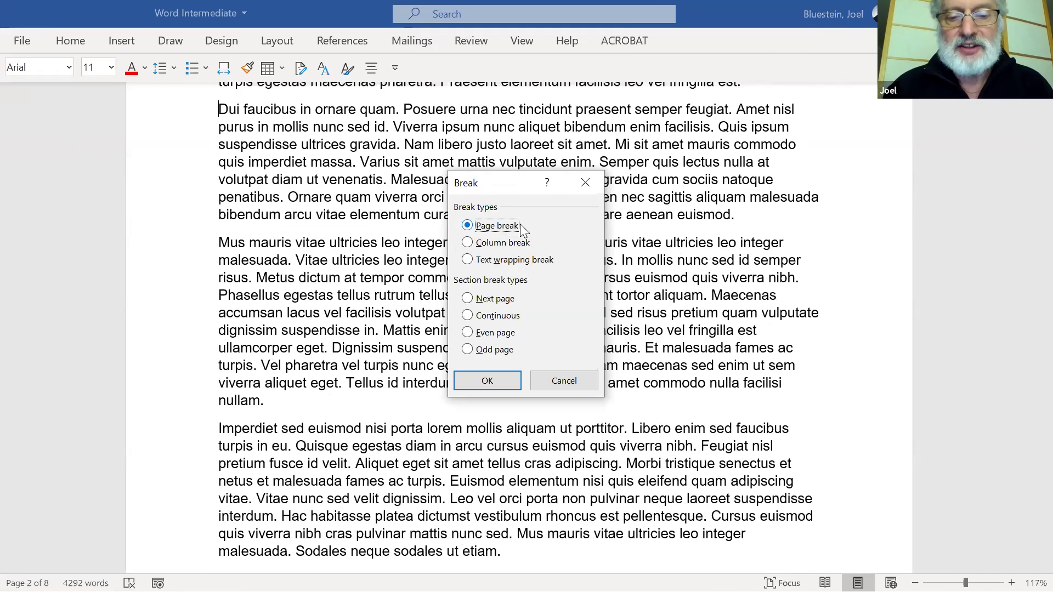
{"action": "left_click", "coordinate": [468, 299]}
{"action": "left_click", "coordinate": [486, 382]}
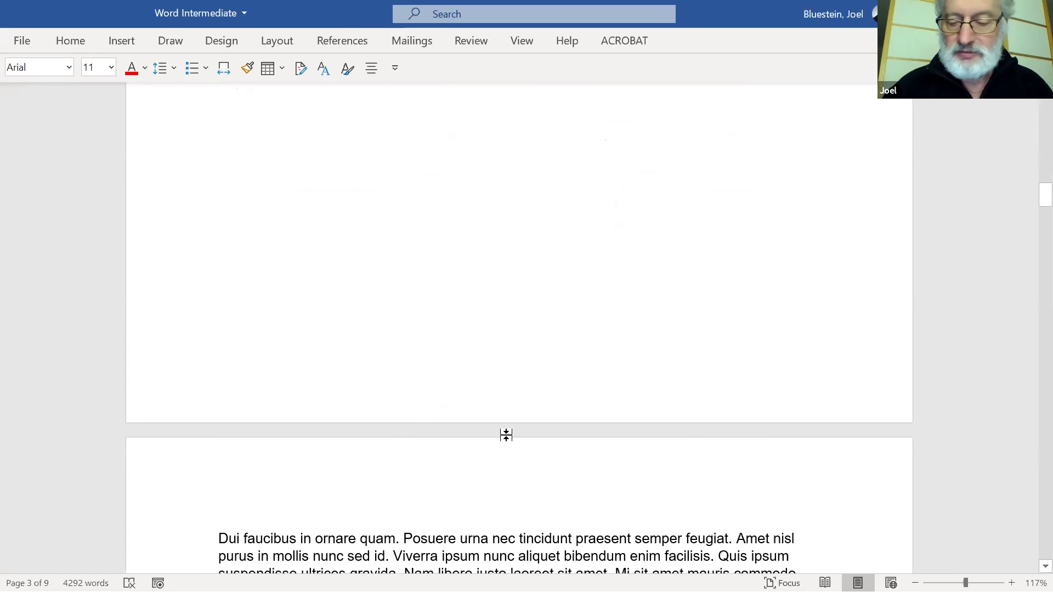
Add a "Next Chapter" line above the paragraph starting "Dui faucibus" and apply the Heading 1 style to it.
{"action": "key", "text": "Return"}
{"action": "key", "text": "Up"}
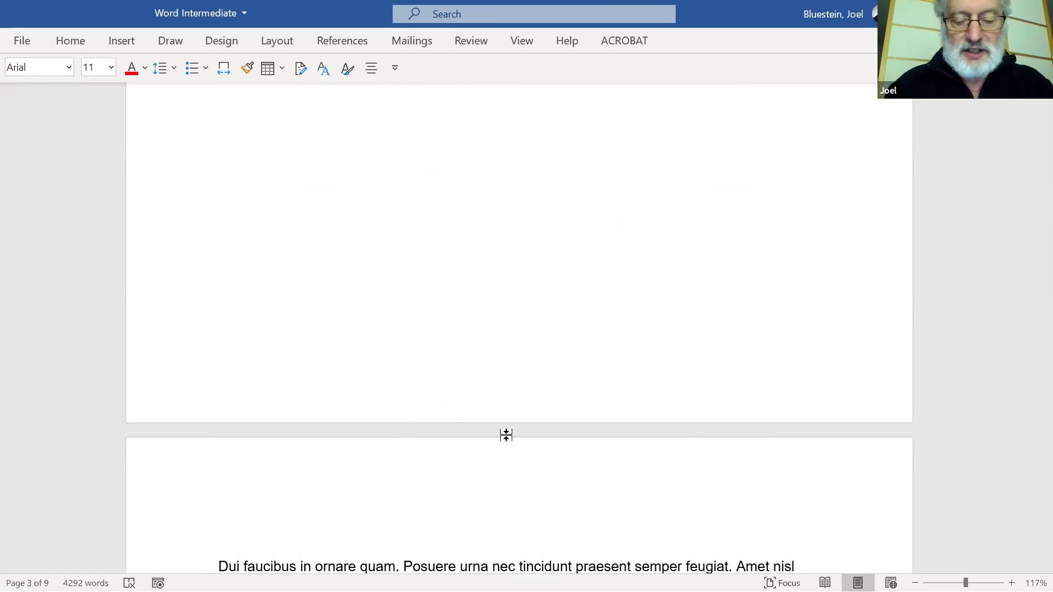
{"action": "type", "text": "Next "}
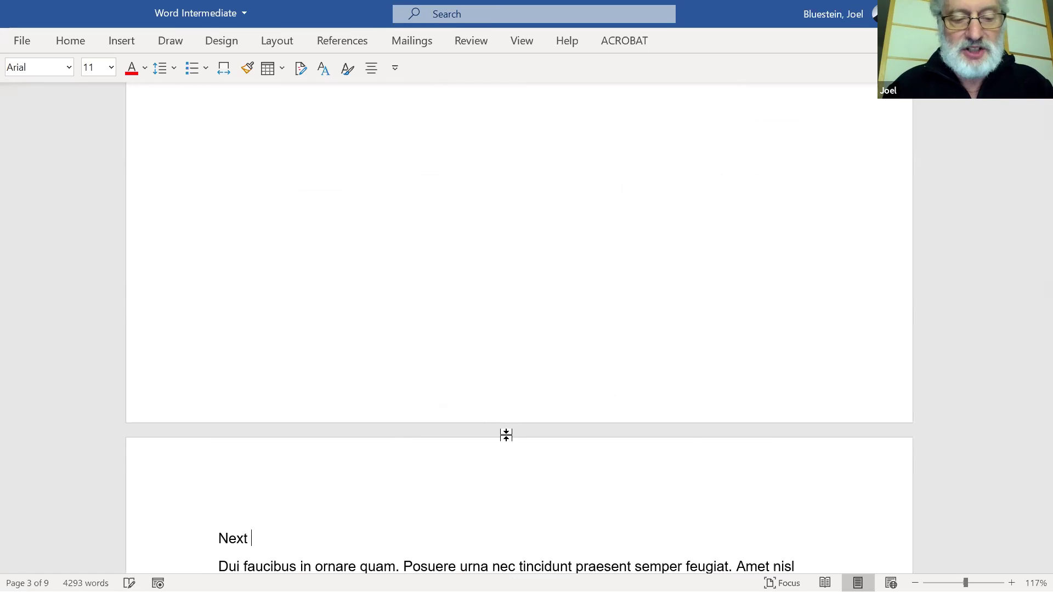
{"action": "type", "text": "Chapter"}
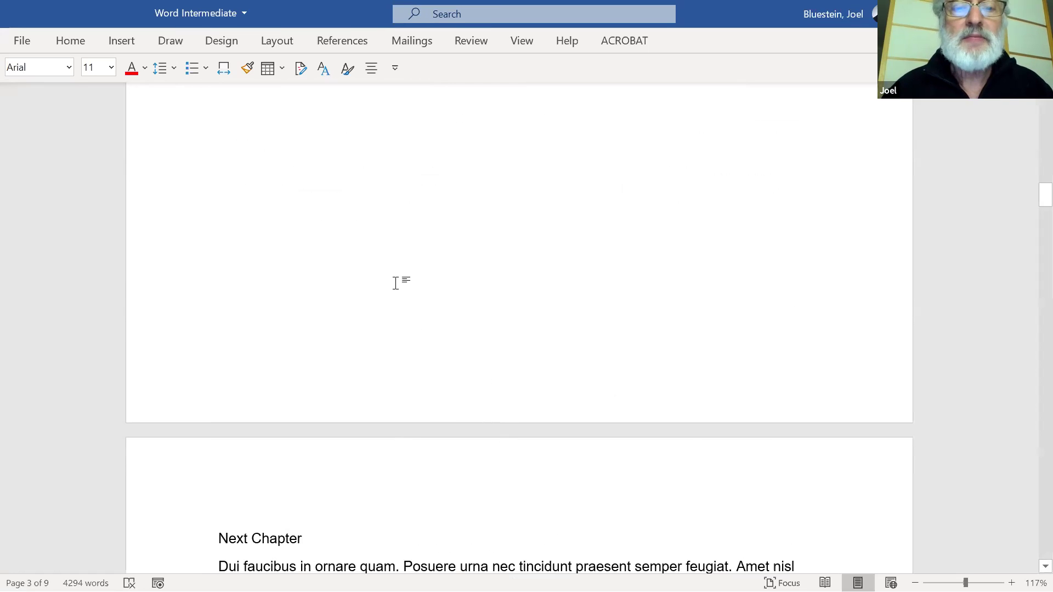
{"action": "left_click", "coordinate": [347, 68]}
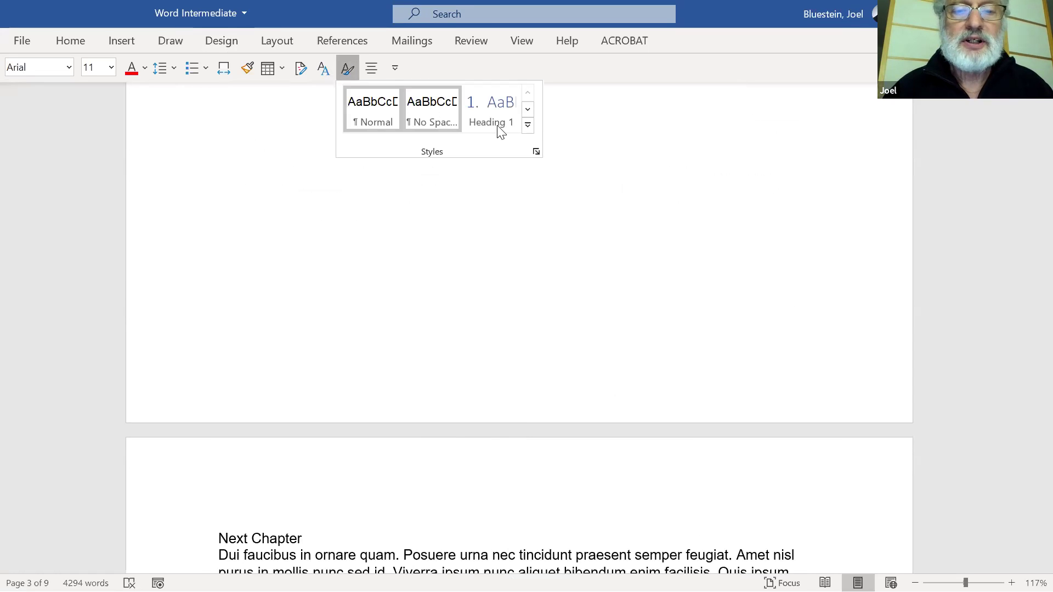
{"action": "left_click", "coordinate": [472, 109]}
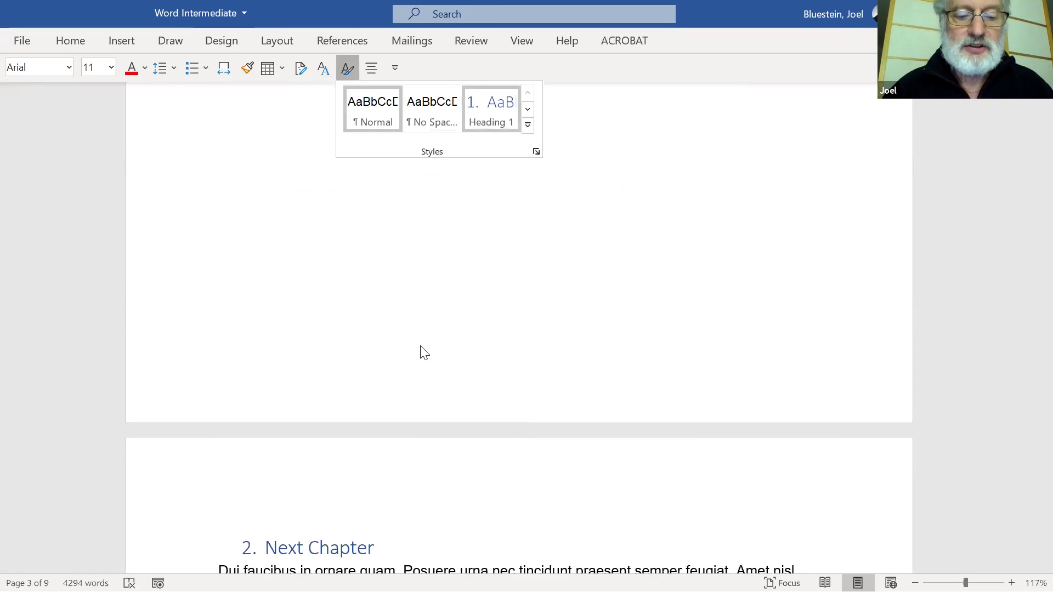
{"action": "scroll", "coordinate": [424, 352], "scroll_direction": "down", "scroll_amount": 2}
{"action": "scroll", "coordinate": [424, 352], "scroll_direction": "down", "scroll_amount": 5}
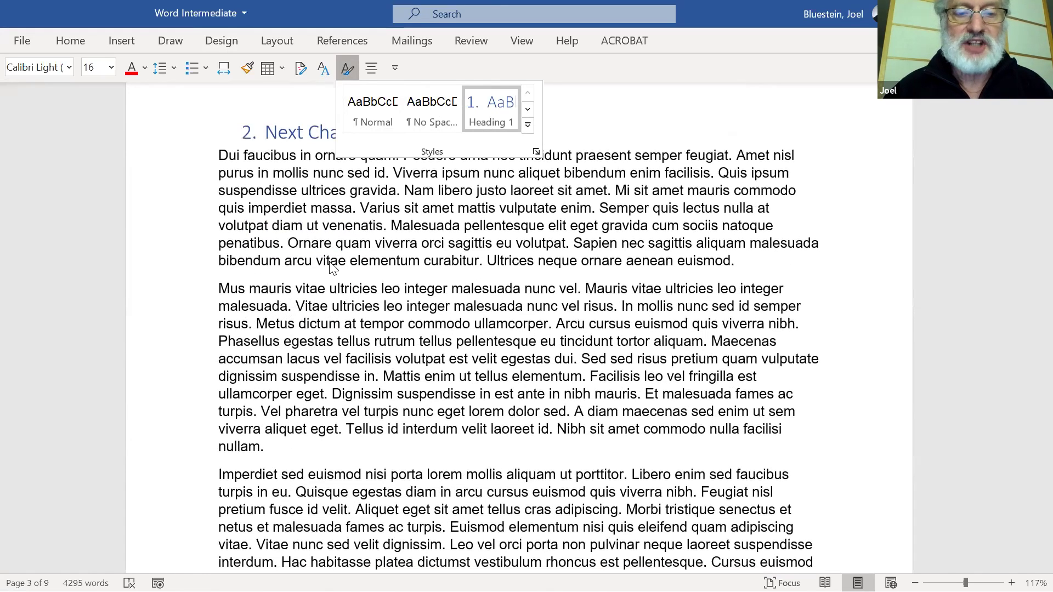
{"action": "left_click", "coordinate": [330, 263]}
{"action": "mouse_move", "coordinate": [237, 134]}
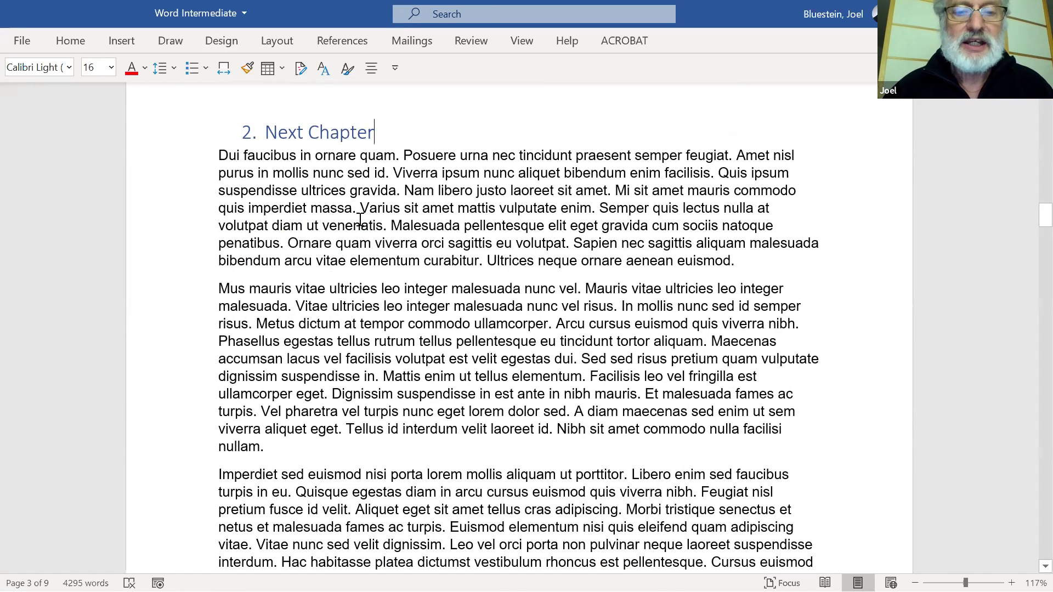
Insert a Next page section break before the paragraph starting "At imperdiet dui accumsan sit" on page 4.
{"action": "scroll", "coordinate": [359, 208], "scroll_direction": "up", "scroll_amount": 2}
{"action": "scroll", "coordinate": [360, 219], "scroll_direction": "up", "scroll_amount": 7}
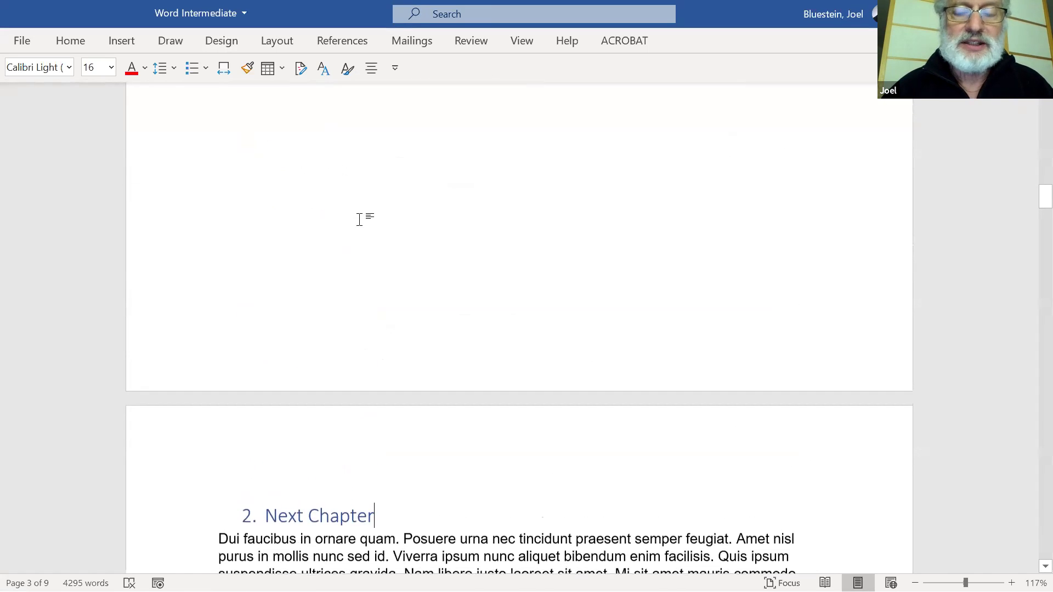
{"action": "scroll", "coordinate": [360, 219], "scroll_direction": "down", "scroll_amount": 6}
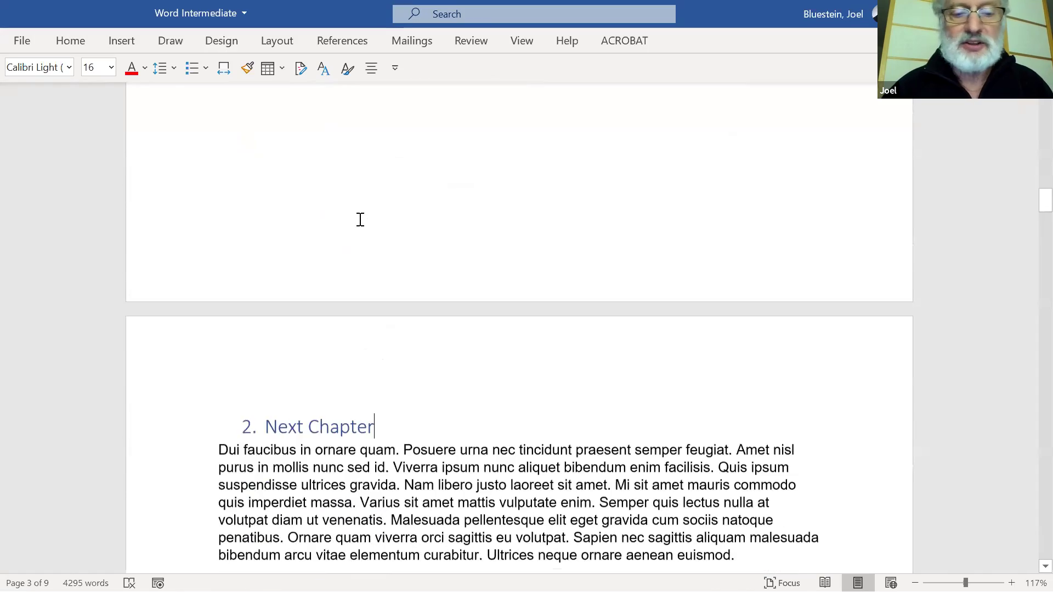
{"action": "scroll", "coordinate": [360, 219], "scroll_direction": "down", "scroll_amount": 4}
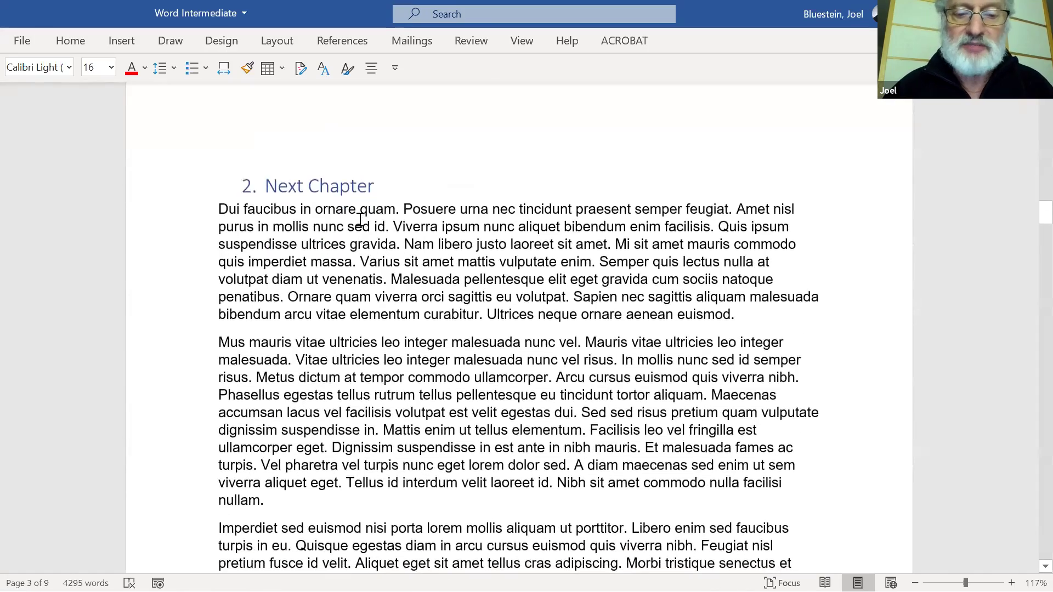
{"action": "scroll", "coordinate": [360, 220], "scroll_direction": "down", "scroll_amount": 2}
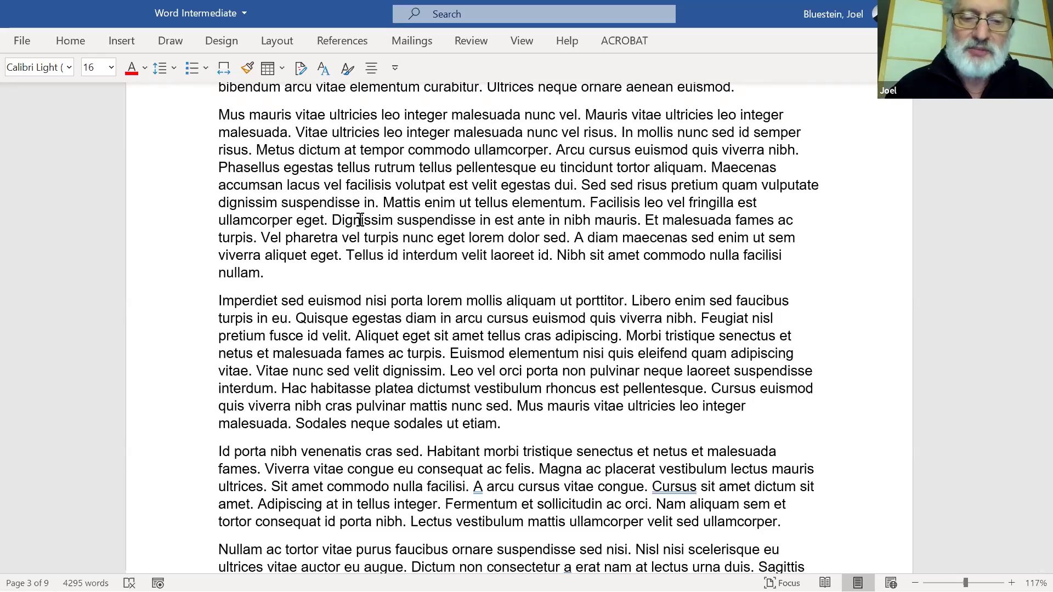
{"action": "scroll", "coordinate": [359, 219], "scroll_direction": "down", "scroll_amount": 8}
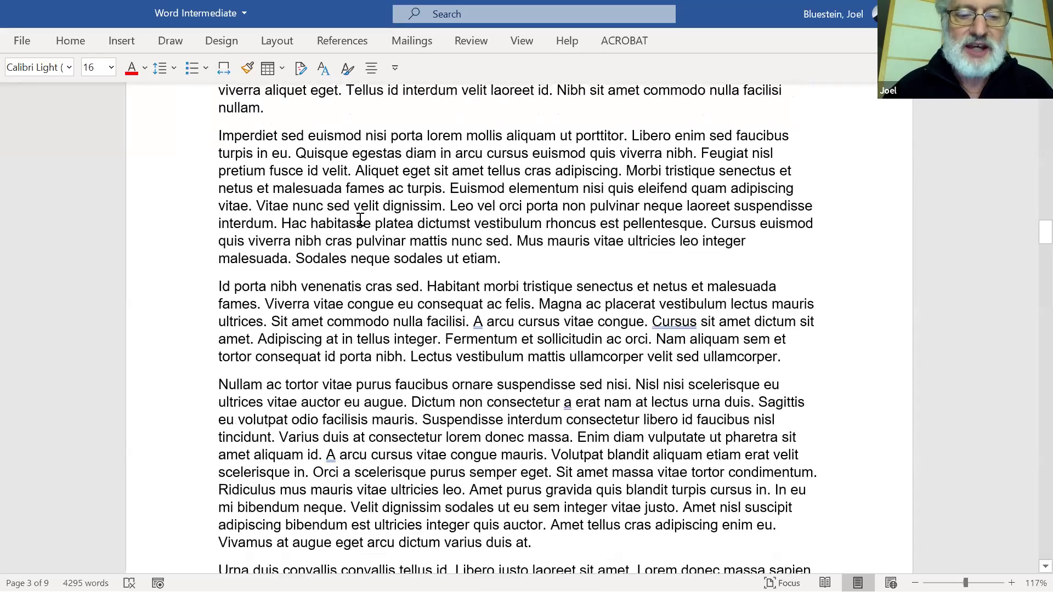
{"action": "scroll", "coordinate": [359, 220], "scroll_direction": "down", "scroll_amount": 5}
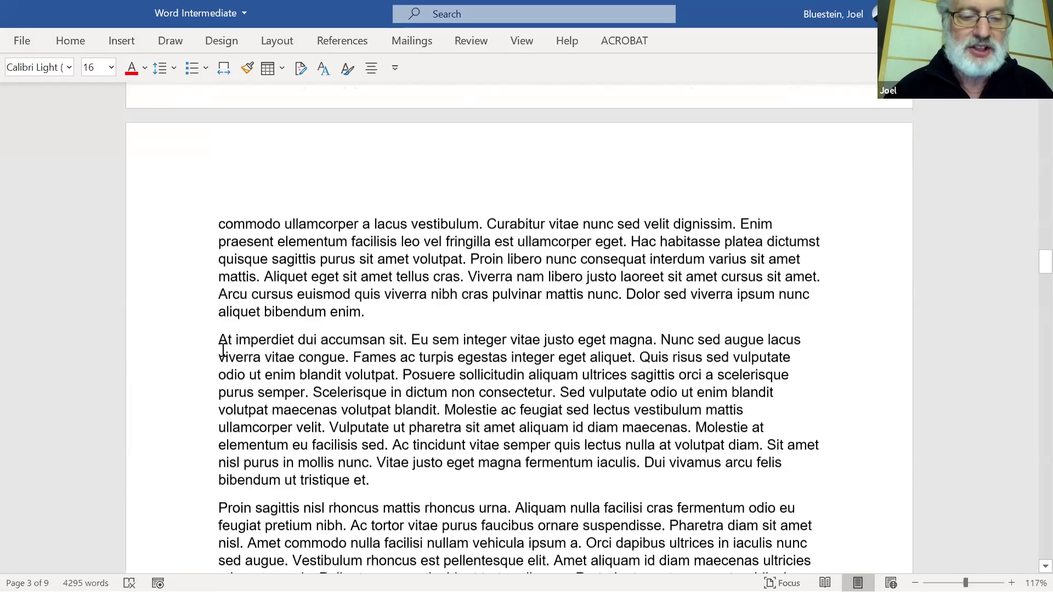
{"action": "left_click", "coordinate": [220, 340]}
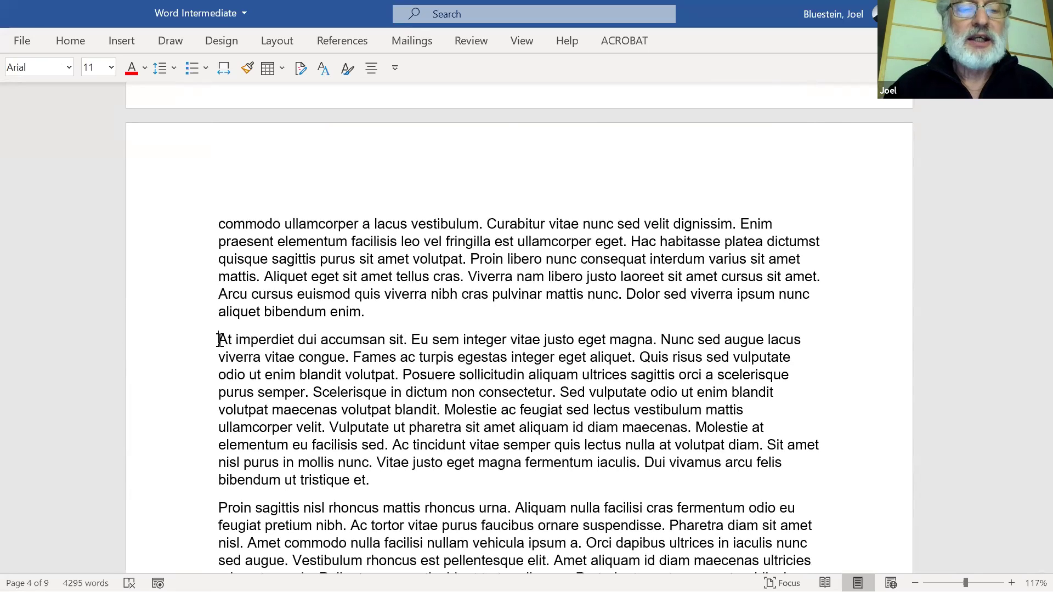
{"action": "key", "text": "alt+i"}
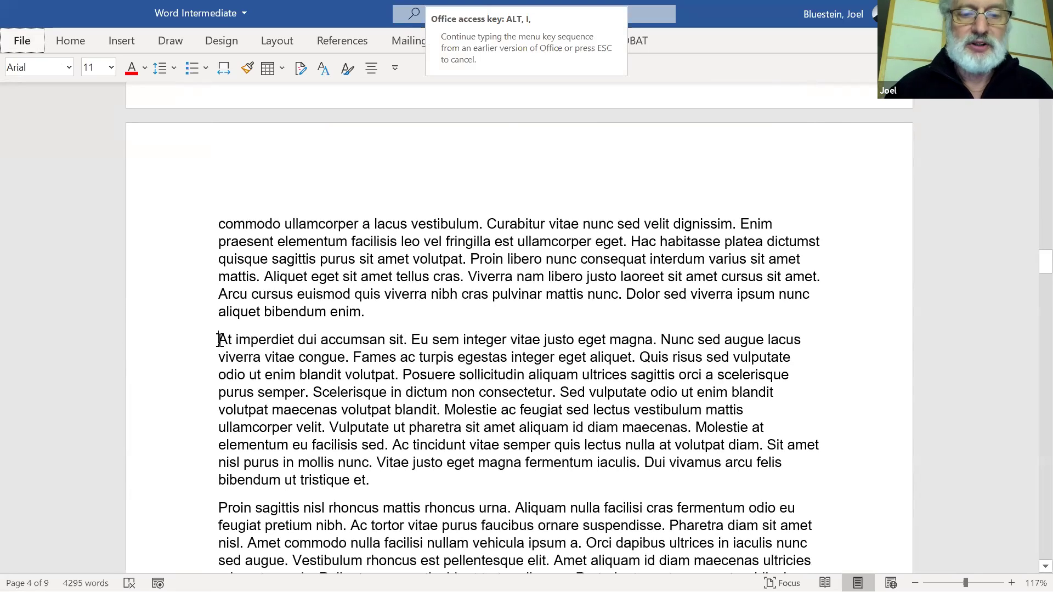
{"action": "key", "text": "b"}
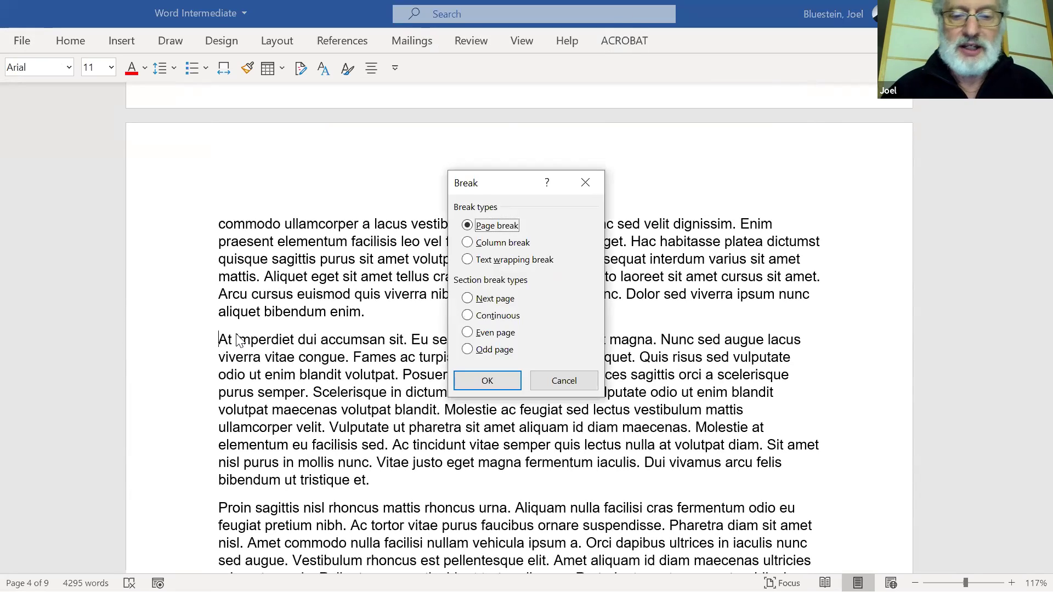
{"action": "left_click", "coordinate": [467, 299]}
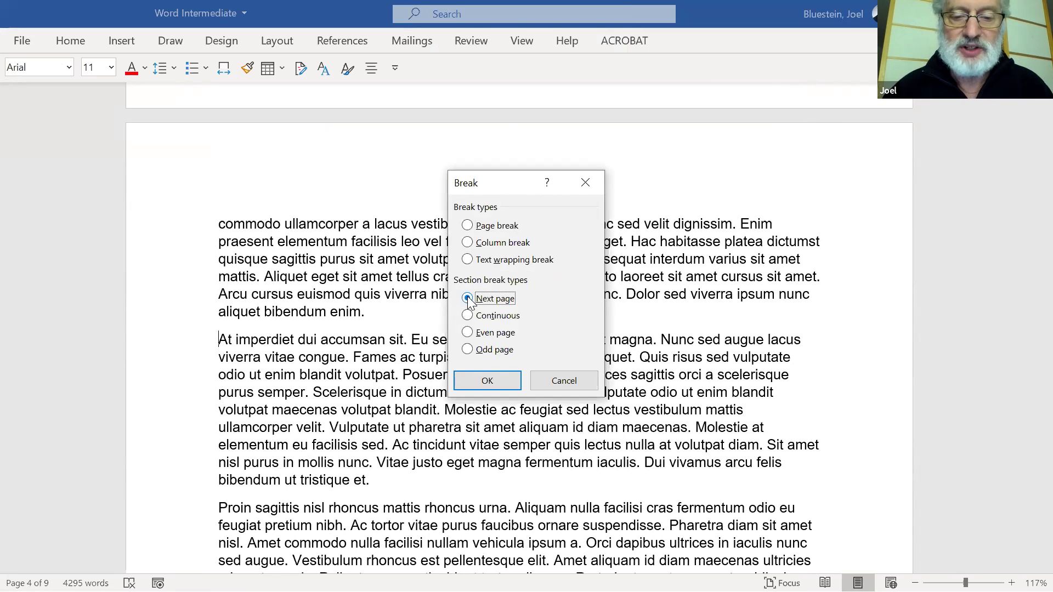
{"action": "left_click", "coordinate": [482, 382]}
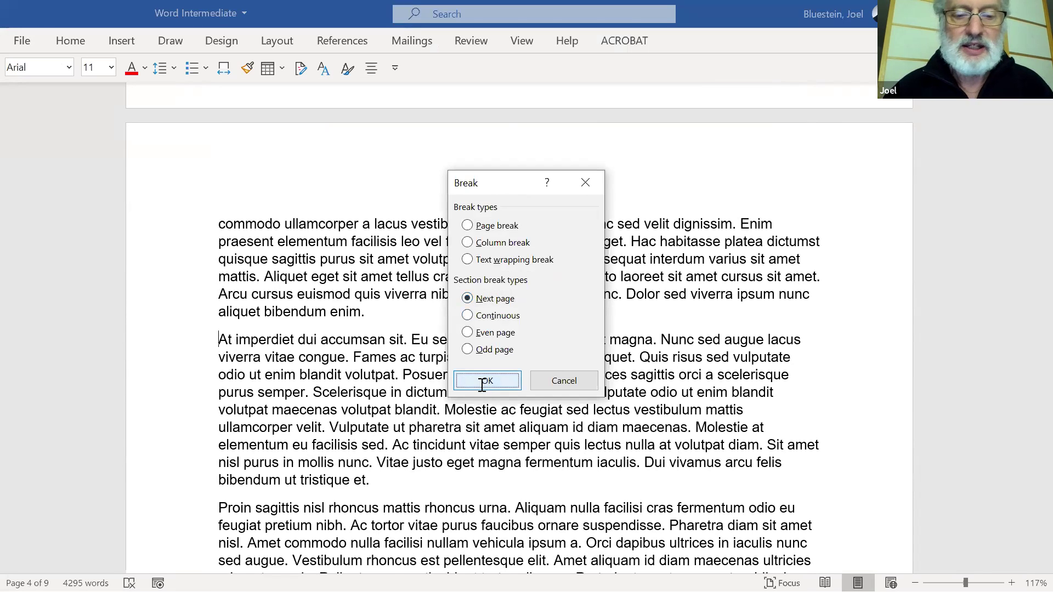
Add a "Last Chapter" line above the paragraph starting "At imperdiet" and apply the Heading 1 style to it.
{"action": "key", "text": "Return"}
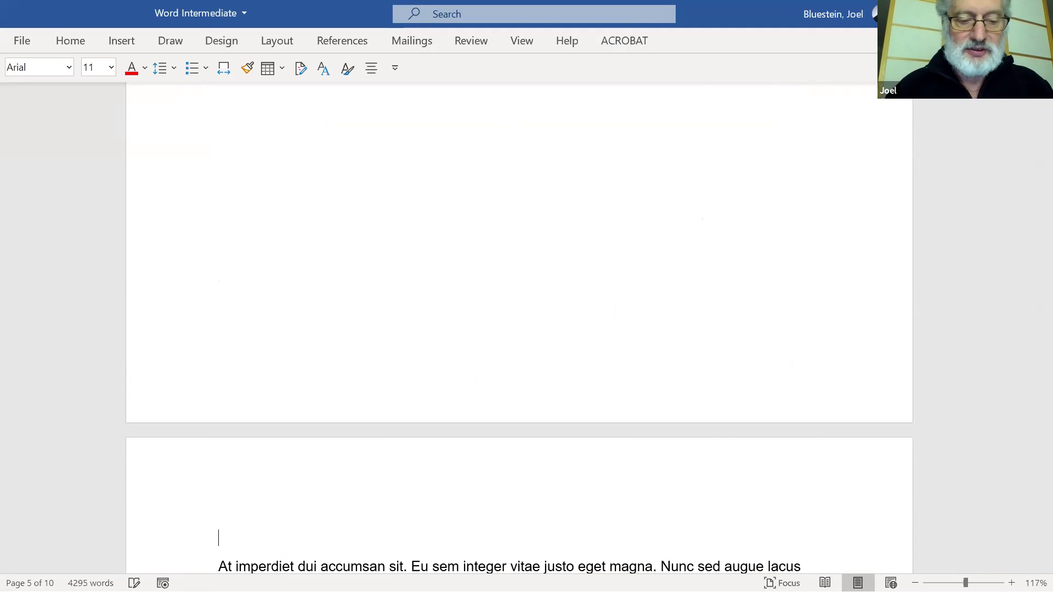
{"action": "type", "text": "Last Chapter"}
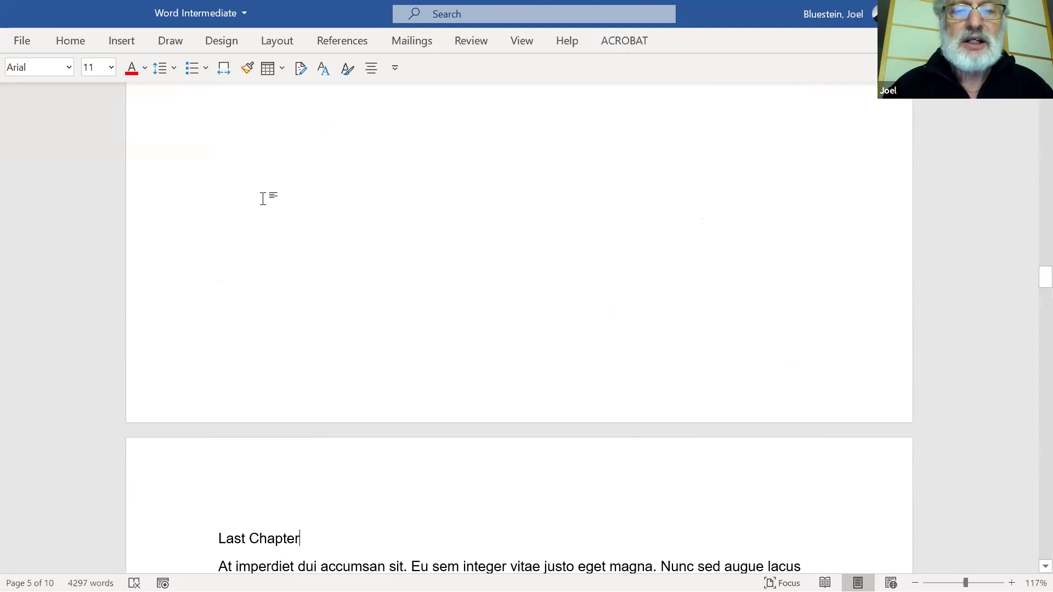
{"action": "left_click", "coordinate": [73, 36]}
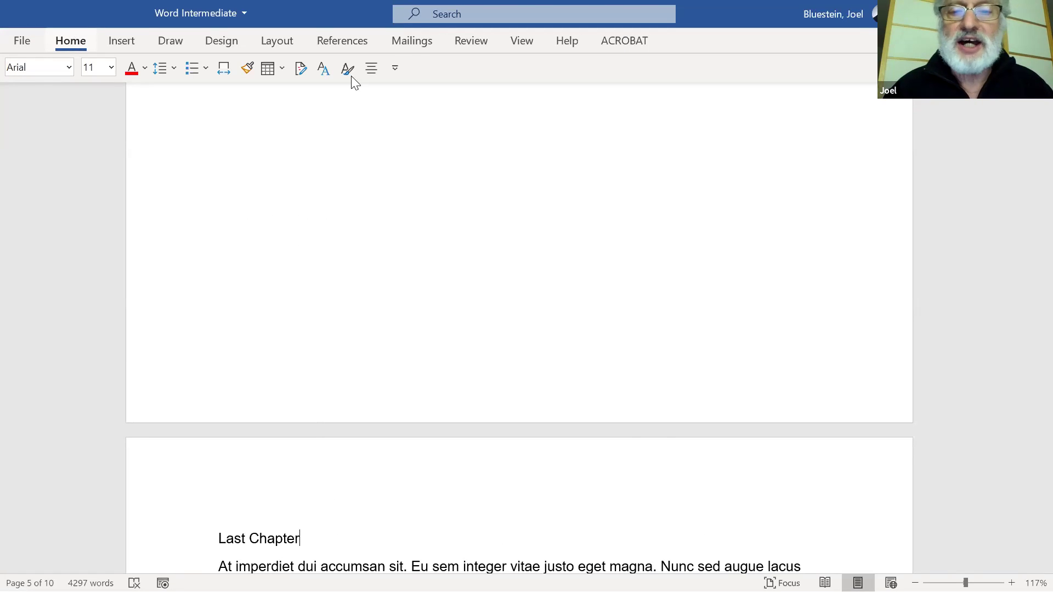
{"action": "left_click", "coordinate": [629, 89]}
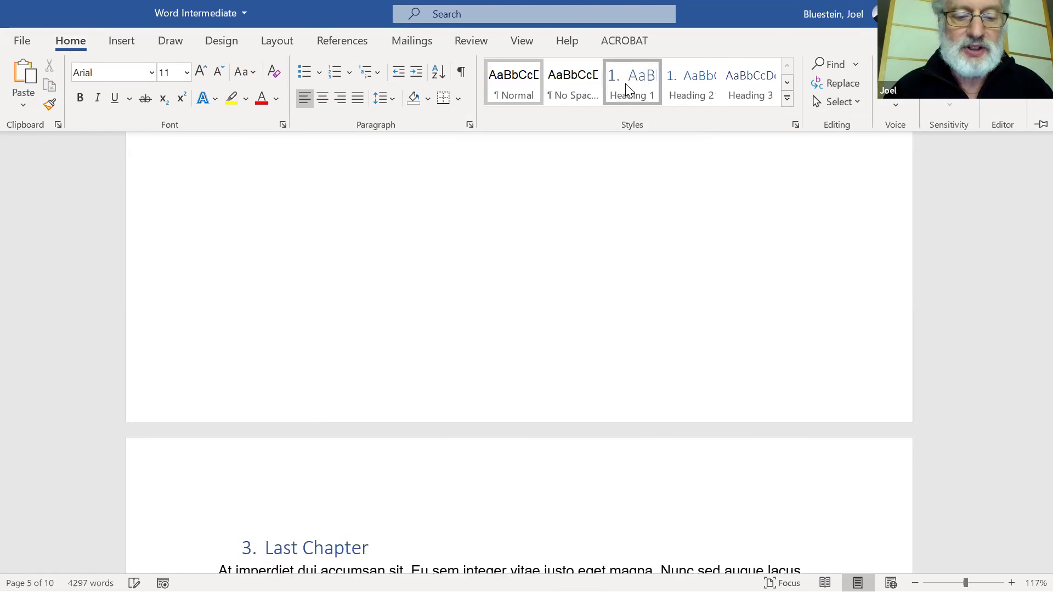
Examine the pages before and after the section break at the "Last Chapter" heading.
{"action": "scroll", "coordinate": [491, 515], "scroll_direction": "down", "scroll_amount": 5}
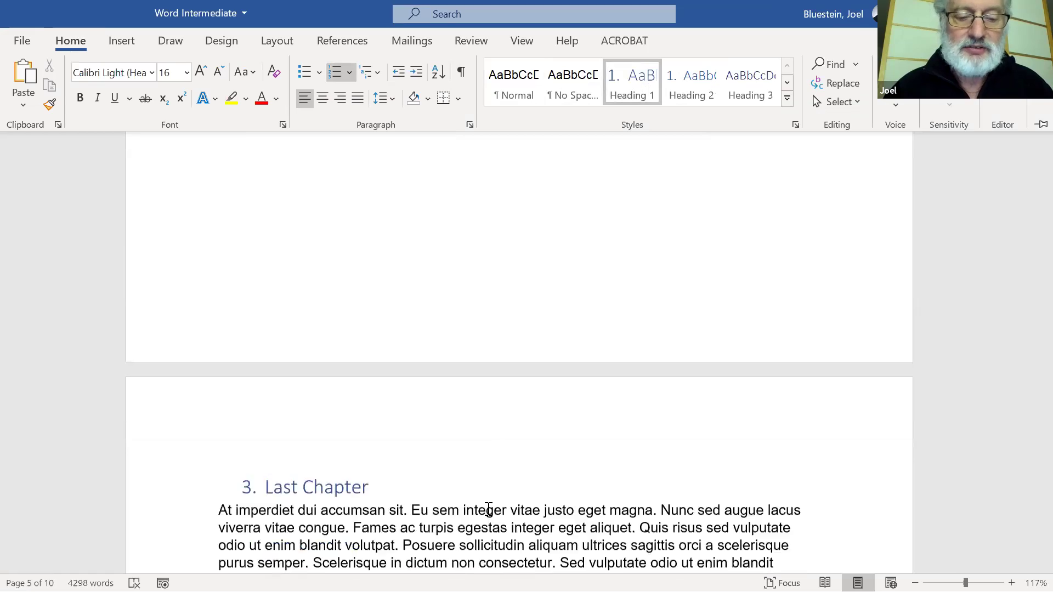
{"action": "scroll", "coordinate": [488, 509], "scroll_direction": "down", "scroll_amount": 2}
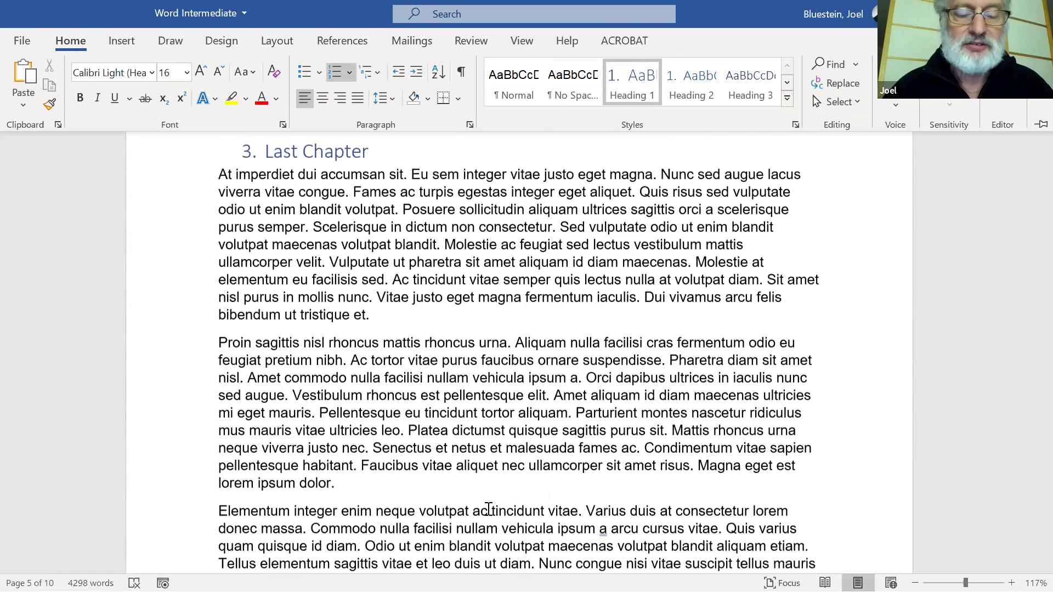
{"action": "scroll", "coordinate": [489, 509], "scroll_direction": "up", "scroll_amount": 3}
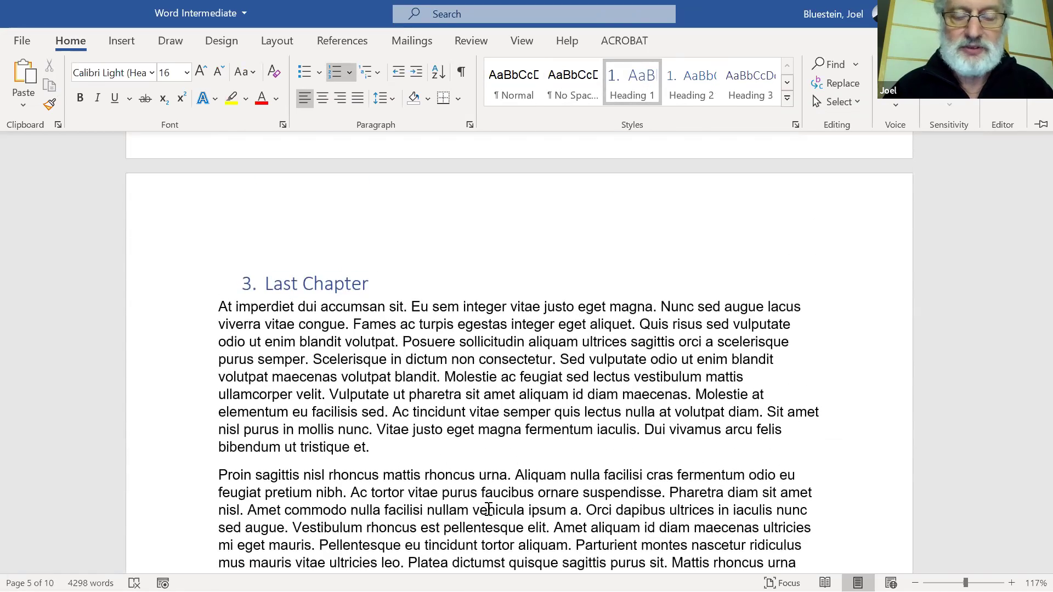
{"action": "scroll", "coordinate": [488, 509], "scroll_direction": "down", "scroll_amount": 2}
{"action": "scroll", "coordinate": [488, 509], "scroll_direction": "up", "scroll_amount": 4}
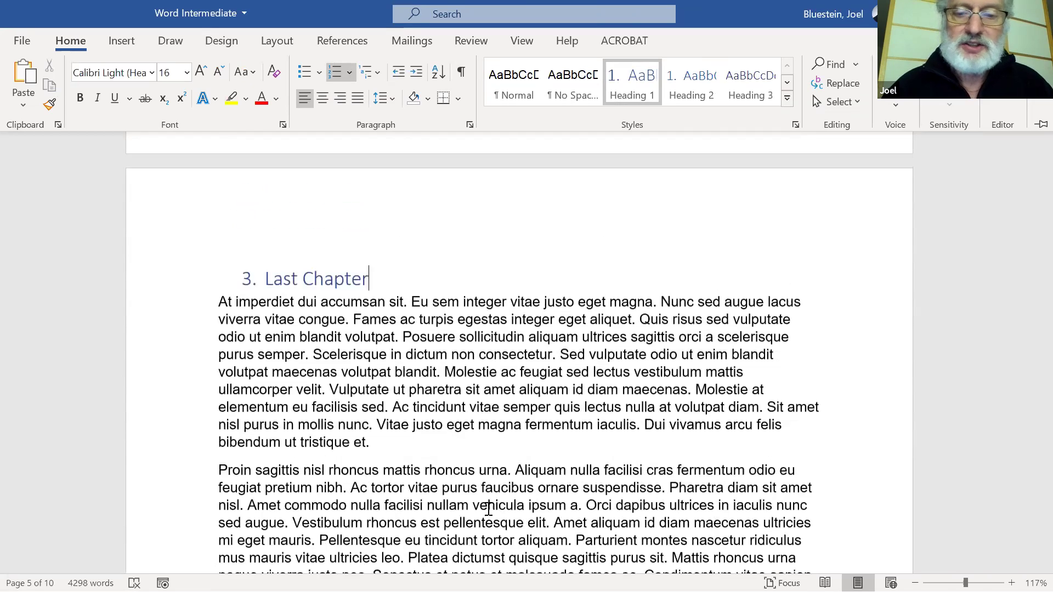
{"action": "scroll", "coordinate": [488, 509], "scroll_direction": "up", "scroll_amount": 5}
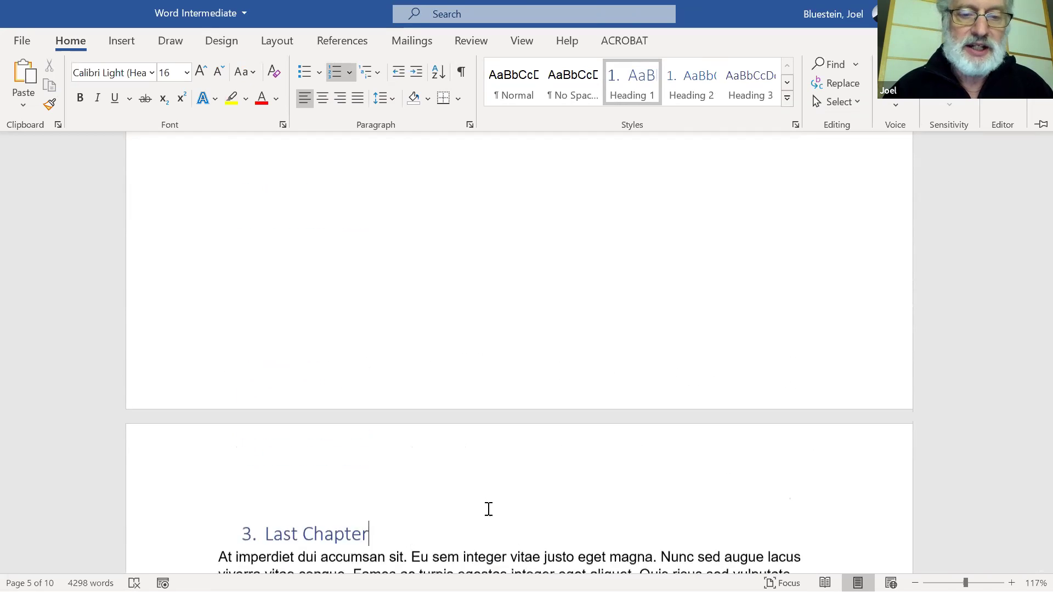
{"action": "scroll", "coordinate": [487, 509], "scroll_direction": "up", "scroll_amount": 5}
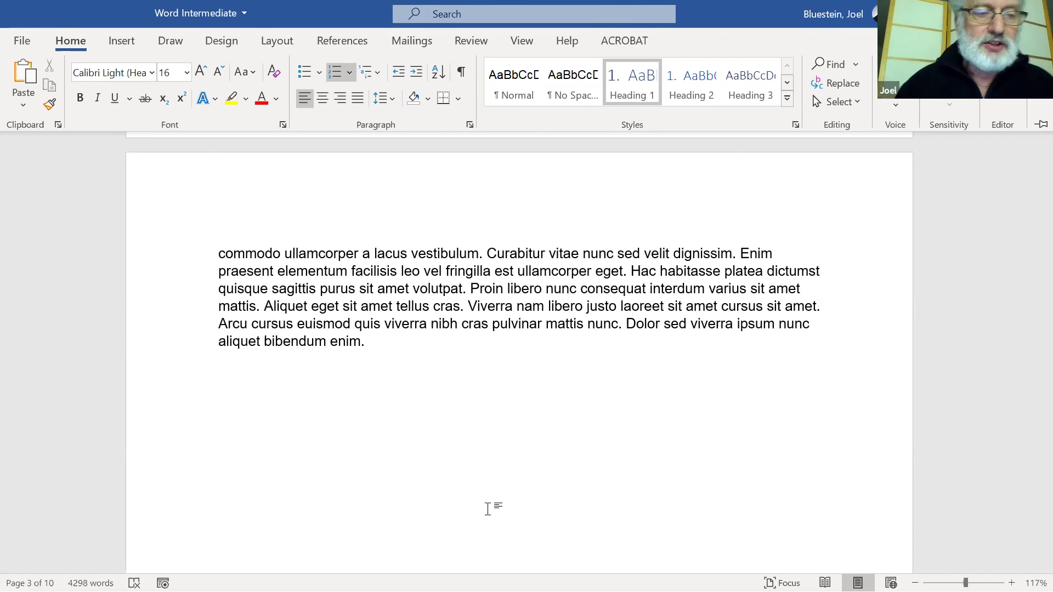
Save the current changes to the Word Intermediate document.
{"action": "left_click", "coordinate": [22, 44]}
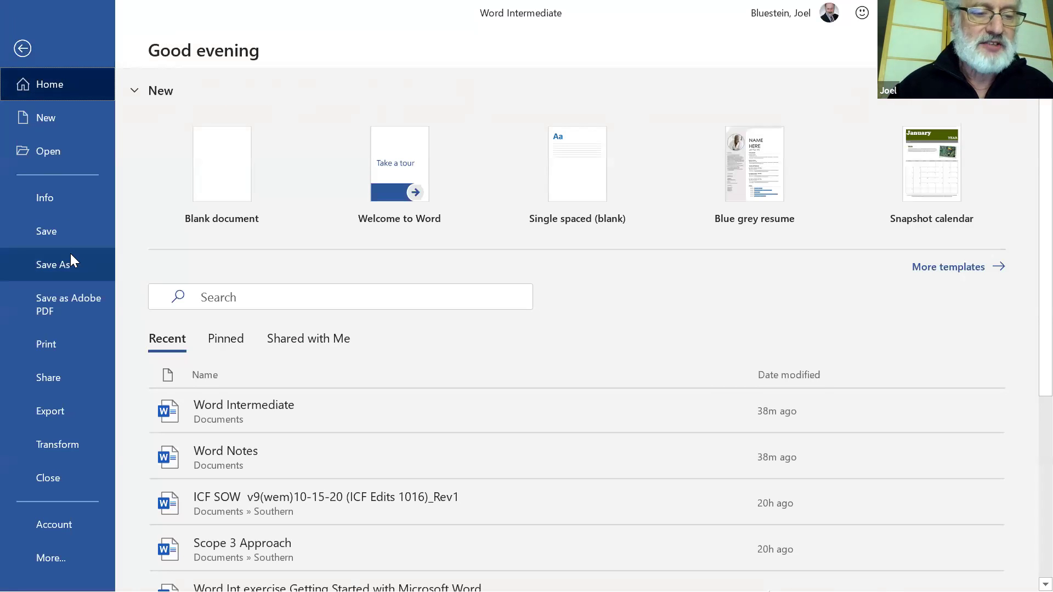
{"action": "left_click", "coordinate": [22, 44]}
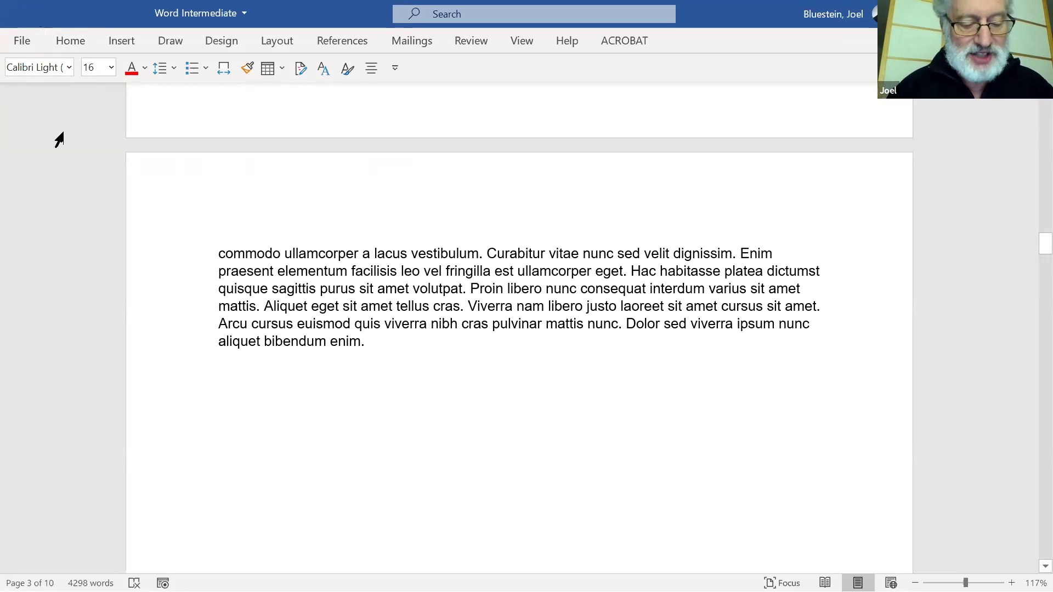
{"action": "key", "text": "ctrl+s"}
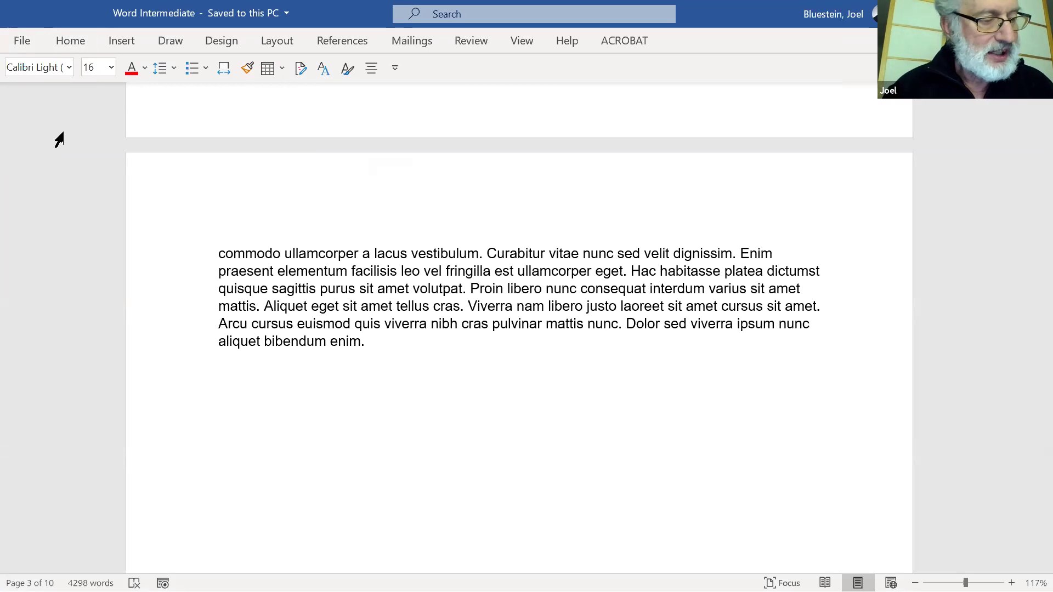
Remove the automatic number from the Introduction heading on the first page.
{"action": "key", "text": "Page_Up"}
{"action": "key", "text": "Page_Up"}
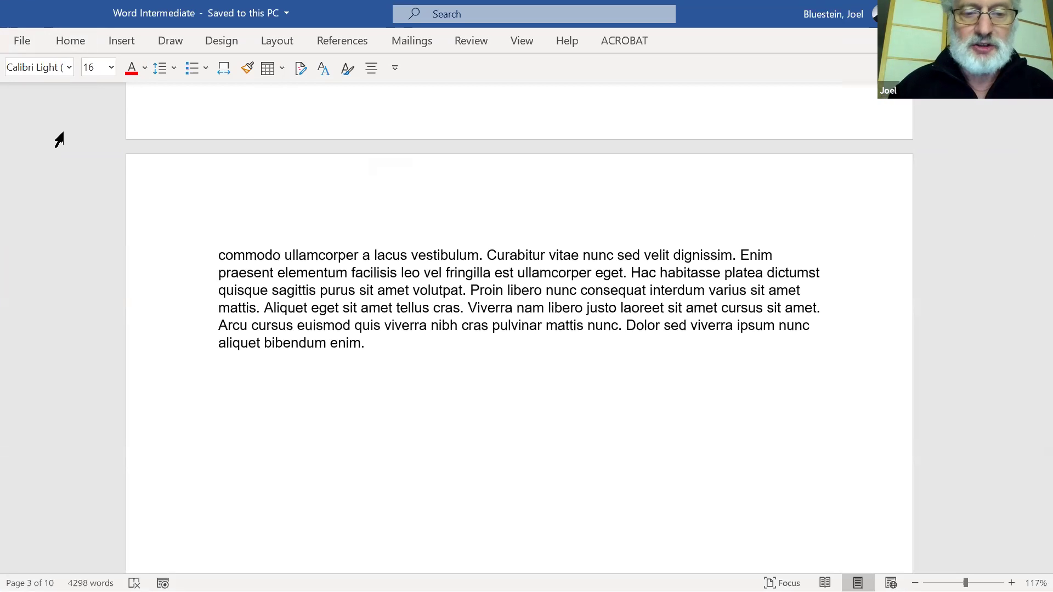
{"action": "key", "text": "Page_Up"}
{"action": "key", "text": "Page_Up"}
{"action": "key", "text": "Page_Up"}
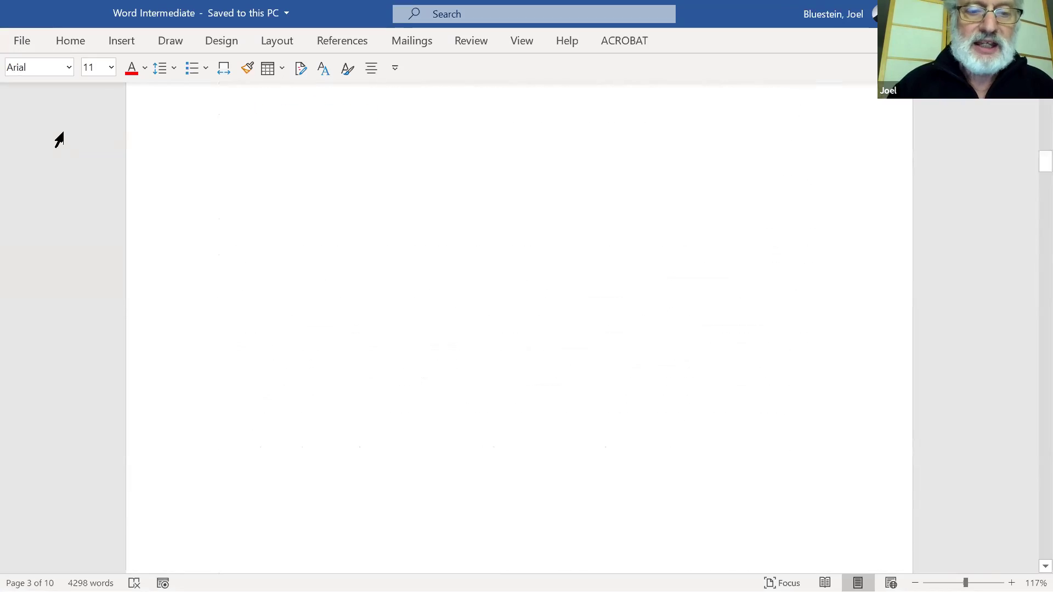
{"action": "key", "text": "Page_Up"}
{"action": "key", "text": "Page_Up"}
{"action": "key", "text": "Page_Up"}
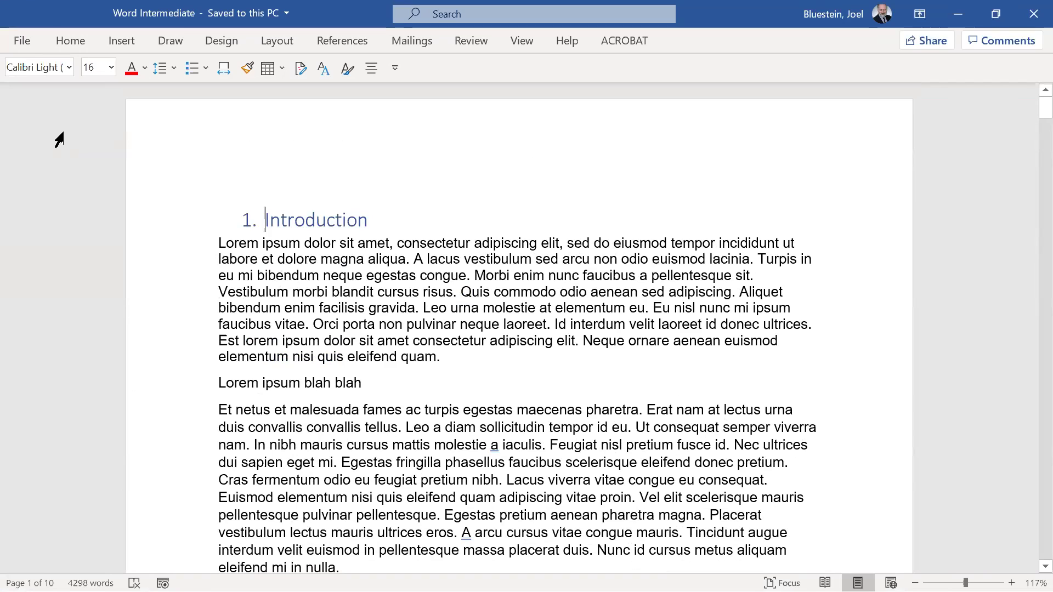
{"action": "key", "text": "Page_Up"}
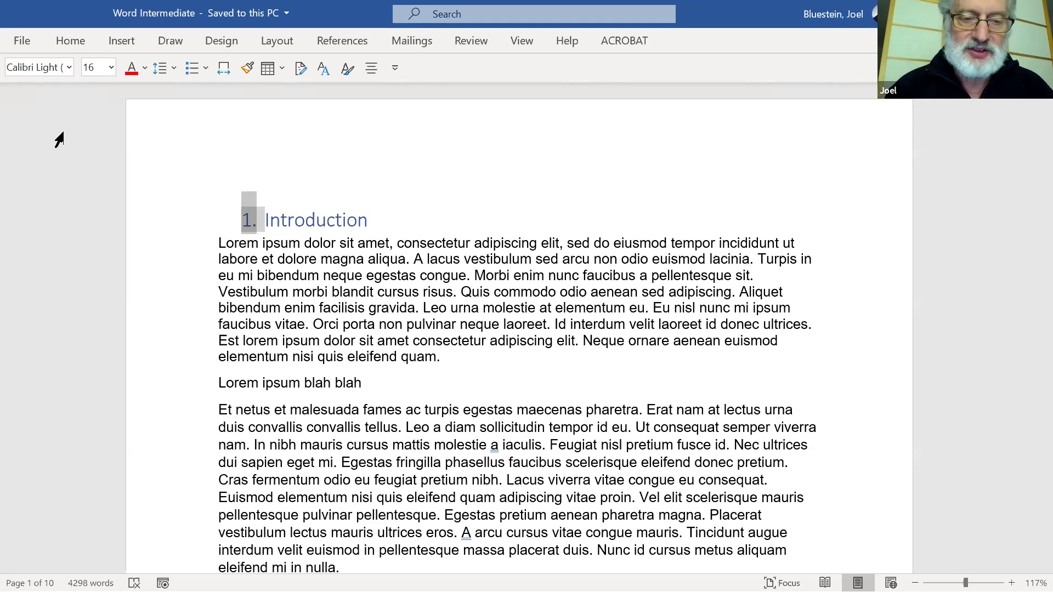
{"action": "key", "text": "BackSpace"}
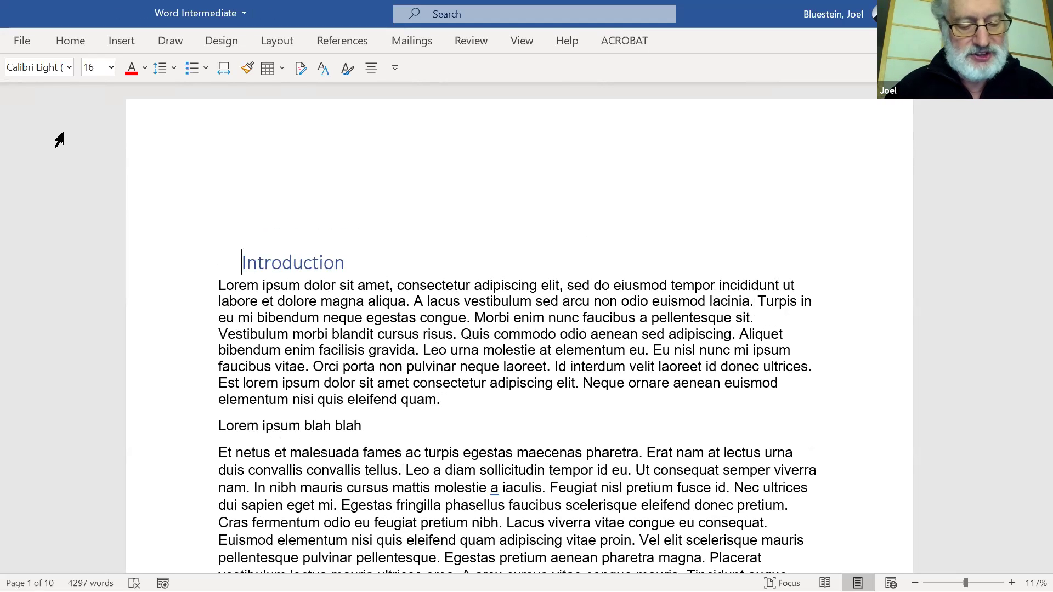
{"action": "key", "text": "ctrl+z"}
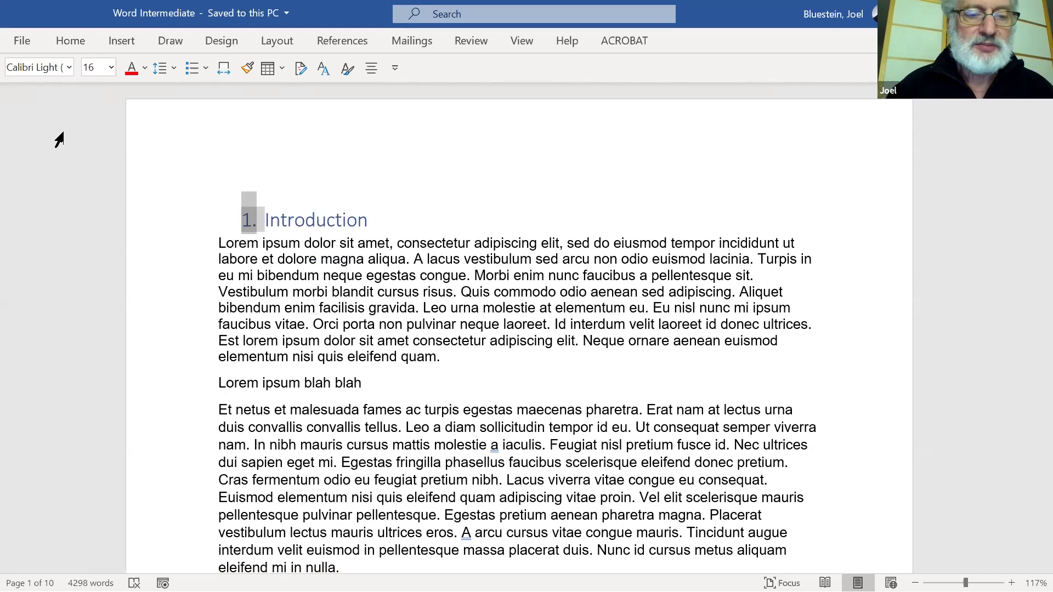
{"action": "key", "text": "BackSpace"}
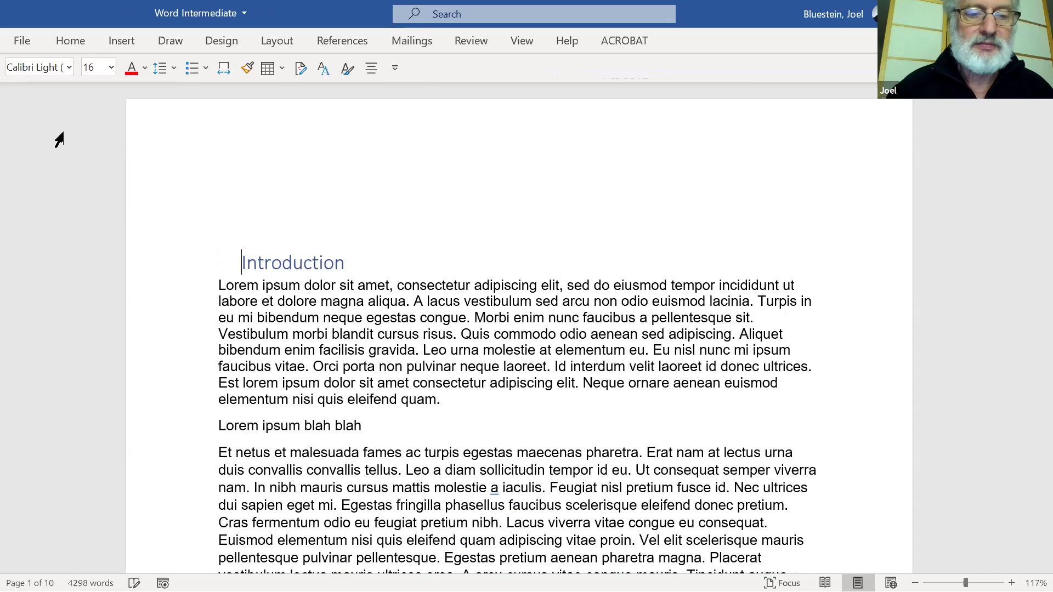
Delete the extra blank lines above the Introduction heading.
{"action": "key", "text": "Up"}
{"action": "key", "text": "Up"}
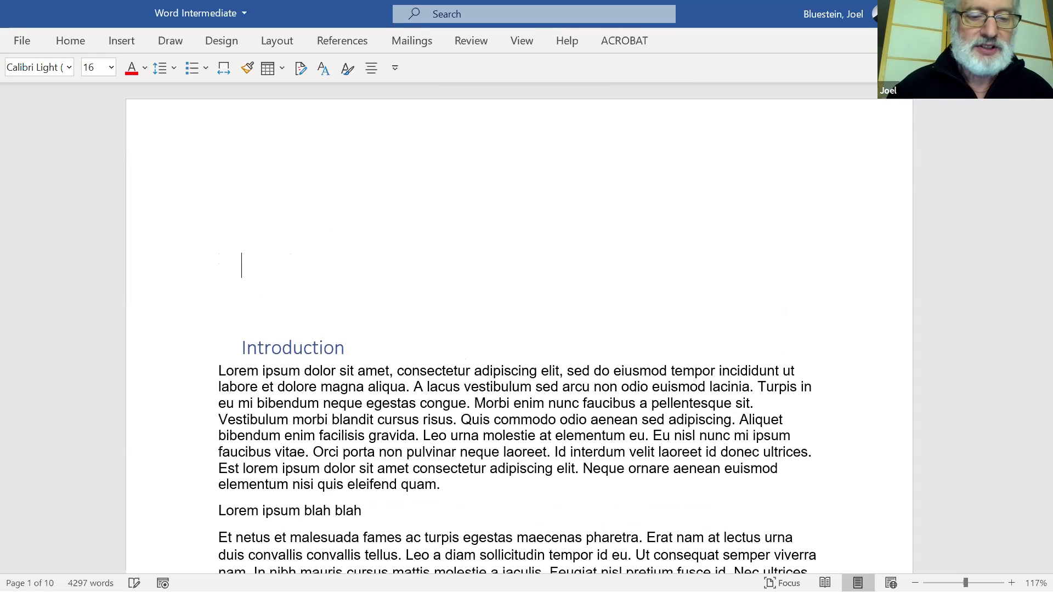
{"action": "key", "text": "Delete"}
{"action": "key", "text": "Delete"}
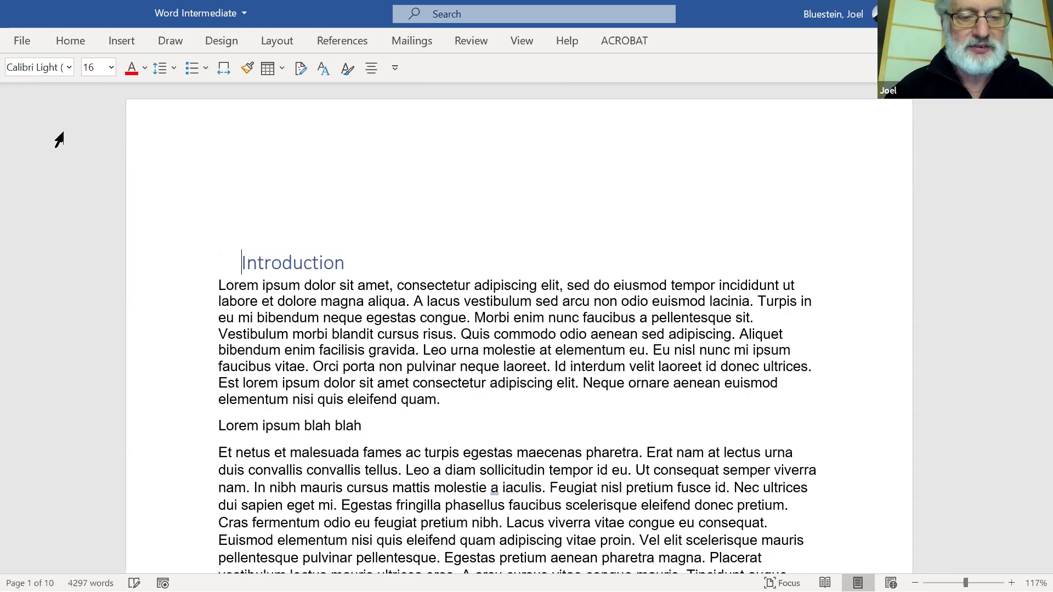
Move the opening "Lorem ipsum dolor" paragraph above the Introduction heading and add an empty line before it.
{"action": "key", "text": "Down"}
{"action": "key", "text": "Down"}
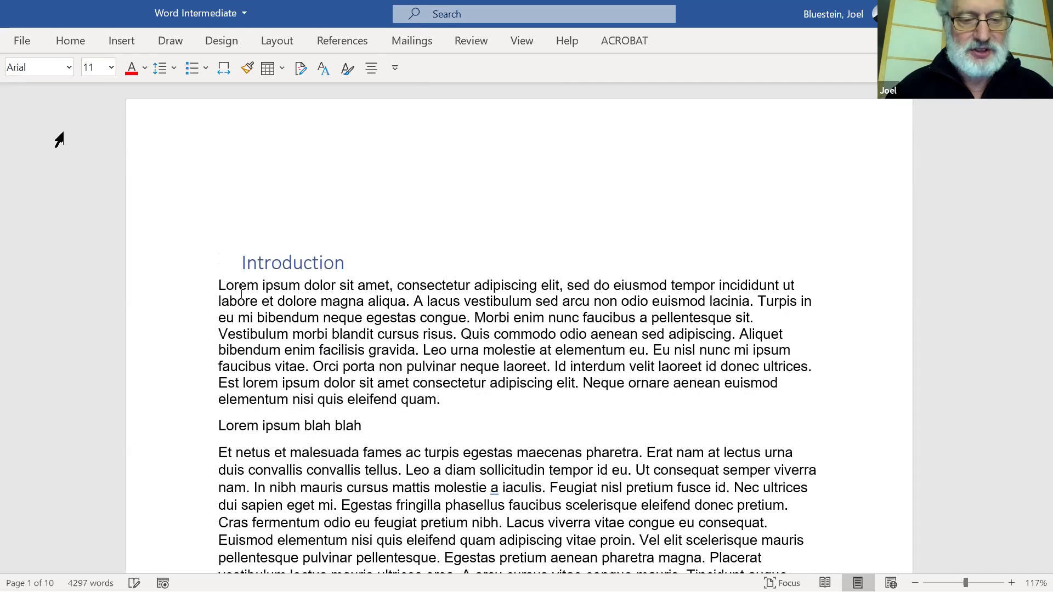
{"action": "key", "text": "alt+shift+Up"}
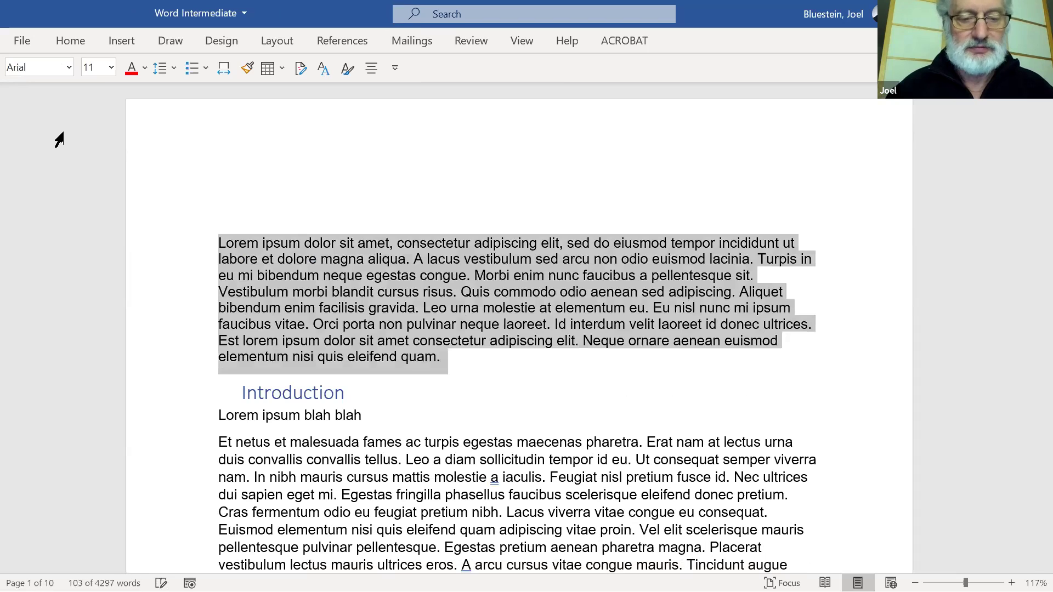
{"action": "key", "text": "Left"}
{"action": "key", "text": "Return"}
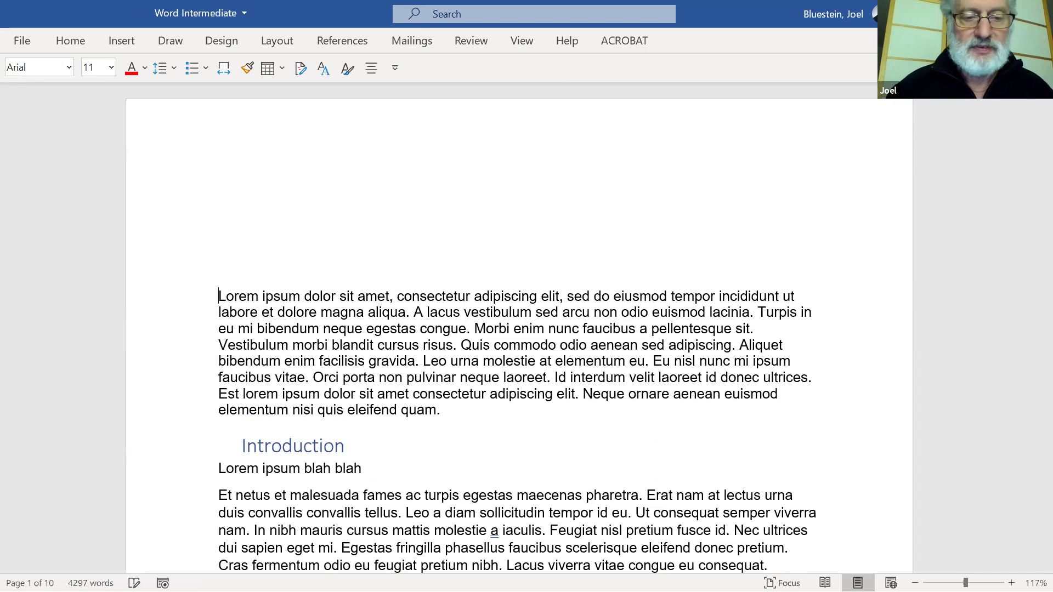
{"action": "key", "text": "Up"}
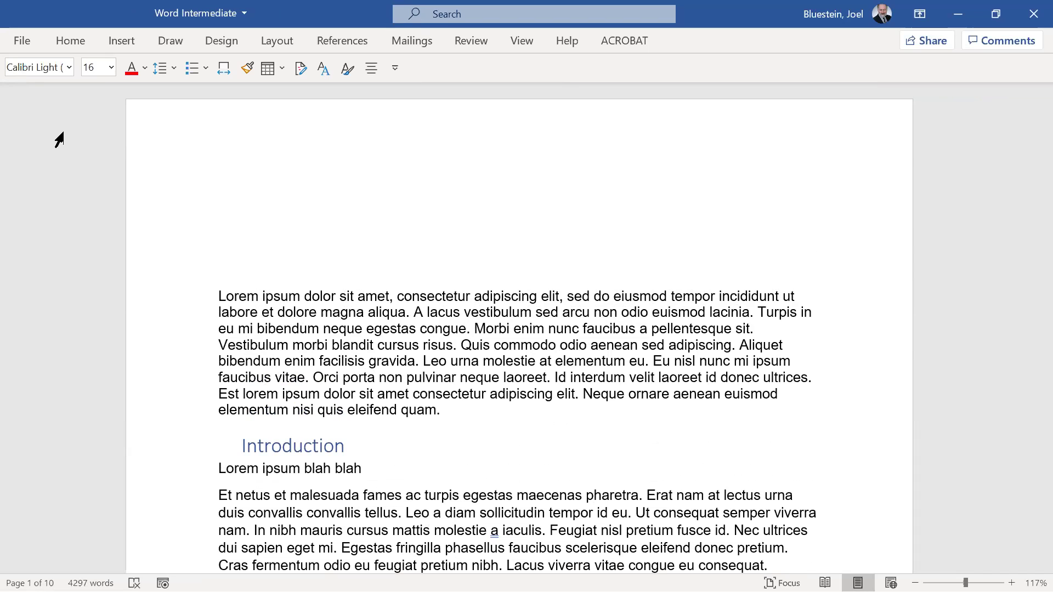
{"action": "left_click", "coordinate": [22, 40]}
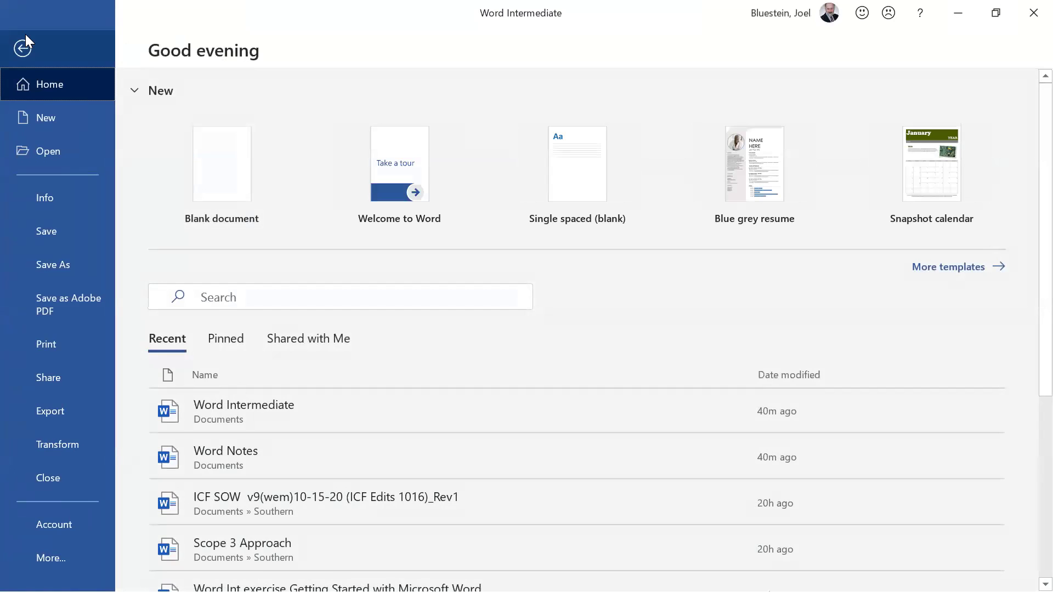
{"action": "left_click", "coordinate": [23, 47]}
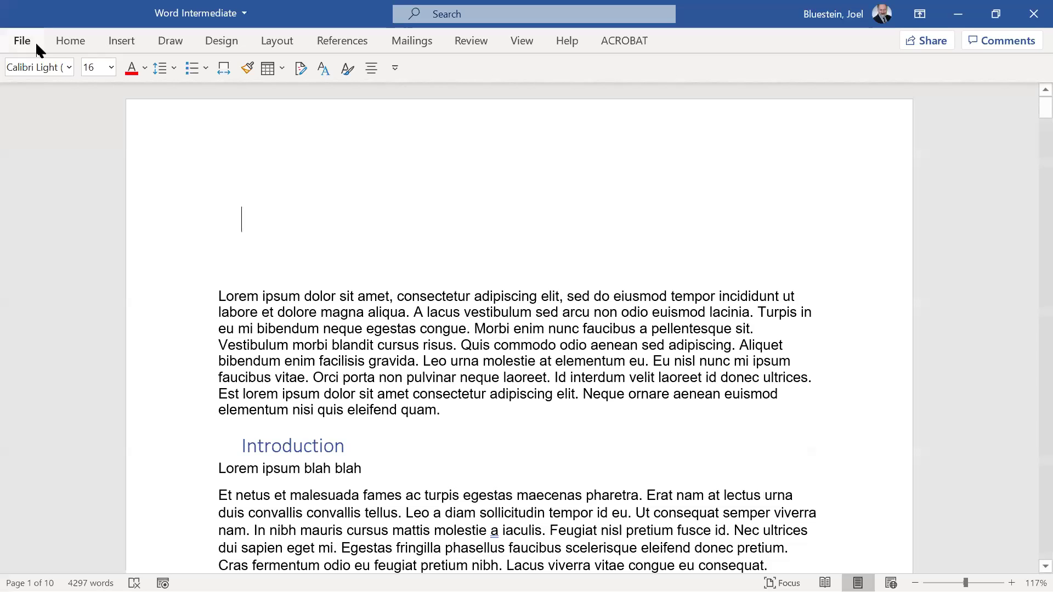
{"action": "left_click", "coordinate": [76, 35]}
{"action": "left_click", "coordinate": [75, 34]}
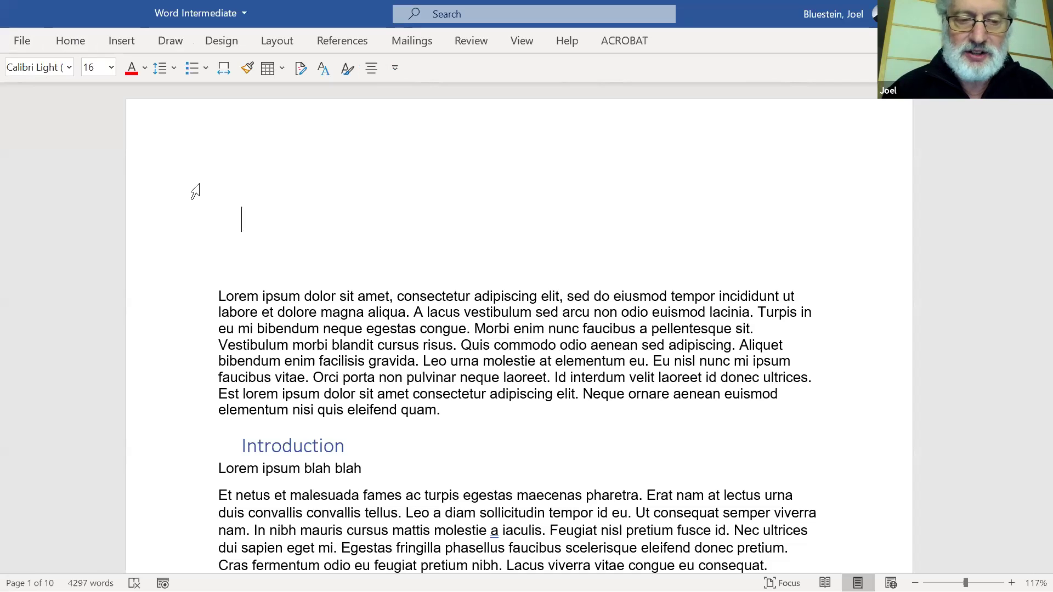
Add a long run of empty lines above the opening paragraph to push it onto the next page.
{"action": "key", "text": "Return"}
{"action": "key", "text": "Return"}
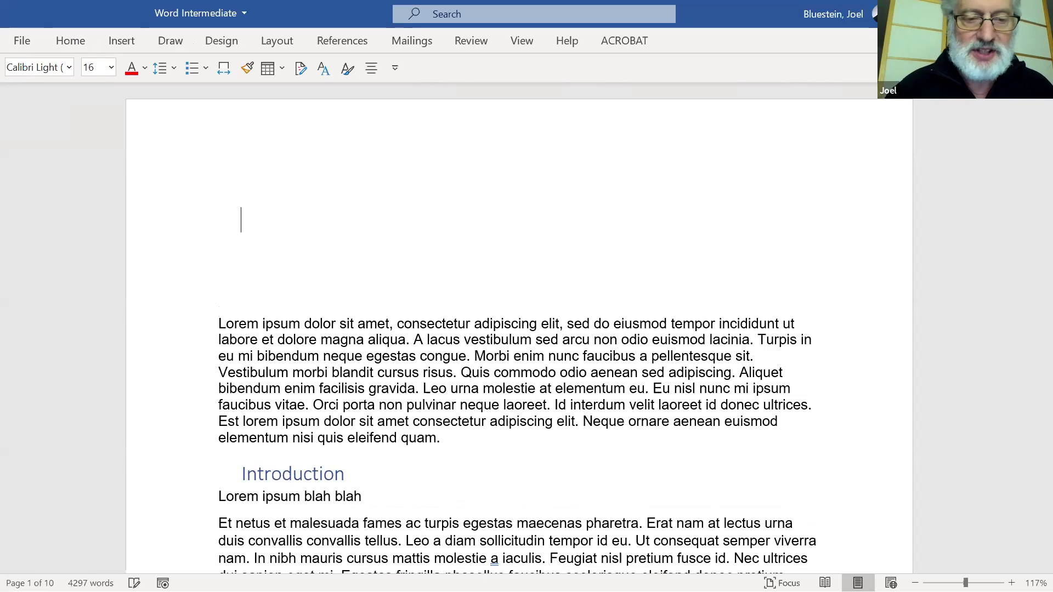
{"action": "key", "text": "Return"}
{"action": "key", "text": "Return"}
{"action": "key", "text": "Return"}
{"action": "key", "text": "Return"}
{"action": "key", "text": "Return"}
{"action": "key", "text": "Return"}
{"action": "key", "text": "Return"}
{"action": "key", "text": "Return"}
{"action": "key", "text": "Return"}
{"action": "key", "text": "Return"}
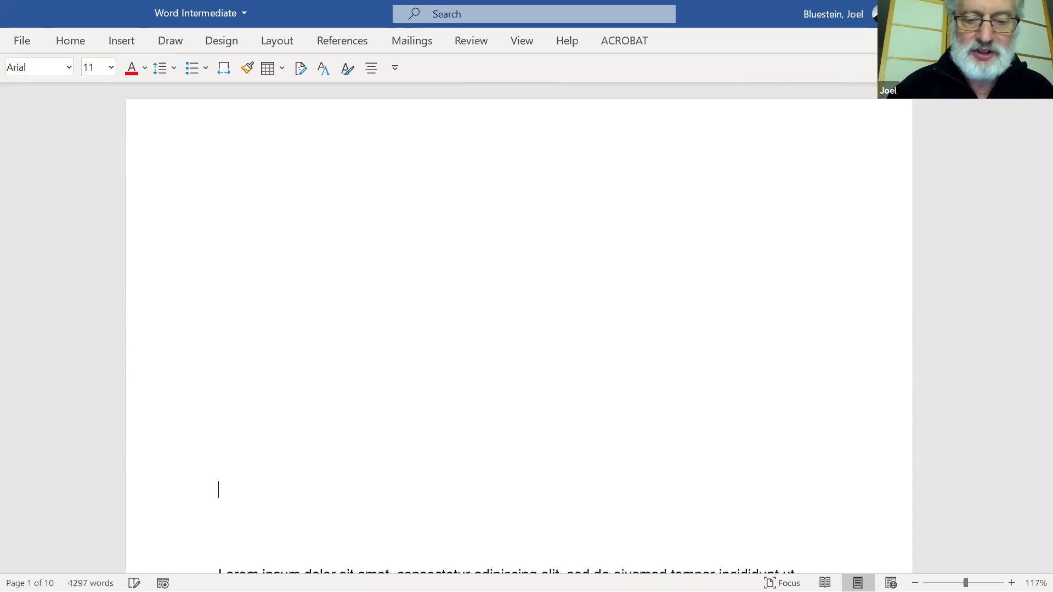
{"action": "key", "text": "Return"}
{"action": "key", "text": "Return"}
{"action": "key", "text": "Return"}
{"action": "key", "text": "Return"}
{"action": "key", "text": "Return"}
{"action": "key", "text": "Return"}
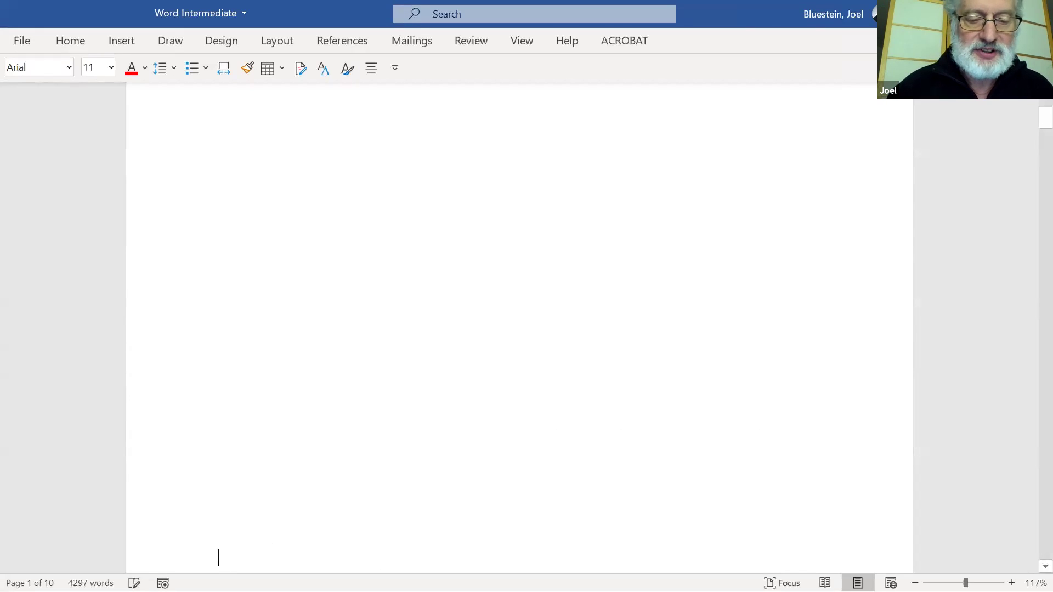
{"action": "key", "text": "Return"}
{"action": "key", "text": "Return"}
{"action": "key", "text": "Return"}
{"action": "key", "text": "Return"}
{"action": "key", "text": "Return"}
{"action": "key", "text": "Return"}
{"action": "key", "text": "Return"}
{"action": "key", "text": "Return"}
{"action": "key", "text": "Return"}
{"action": "key", "text": "Return"}
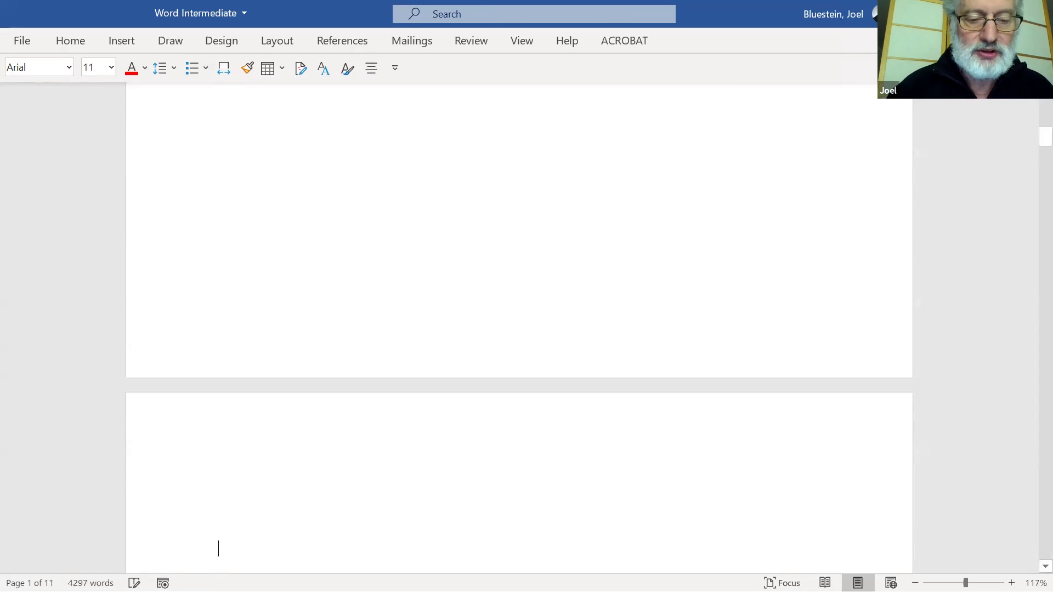
Delete enough of the empty lines to pull the start of the opening paragraph back onto page 1.
{"action": "key", "text": "BackSpace"}
{"action": "key", "text": "BackSpace"}
{"action": "key", "text": "BackSpace"}
{"action": "key", "text": "BackSpace"}
{"action": "key", "text": "BackSpace"}
{"action": "key", "text": "BackSpace"}
{"action": "key", "text": "BackSpace"}
{"action": "key", "text": "BackSpace"}
{"action": "key", "text": "BackSpace"}
{"action": "key", "text": "BackSpace"}
{"action": "key", "text": "BackSpace"}
{"action": "key", "text": "BackSpace"}
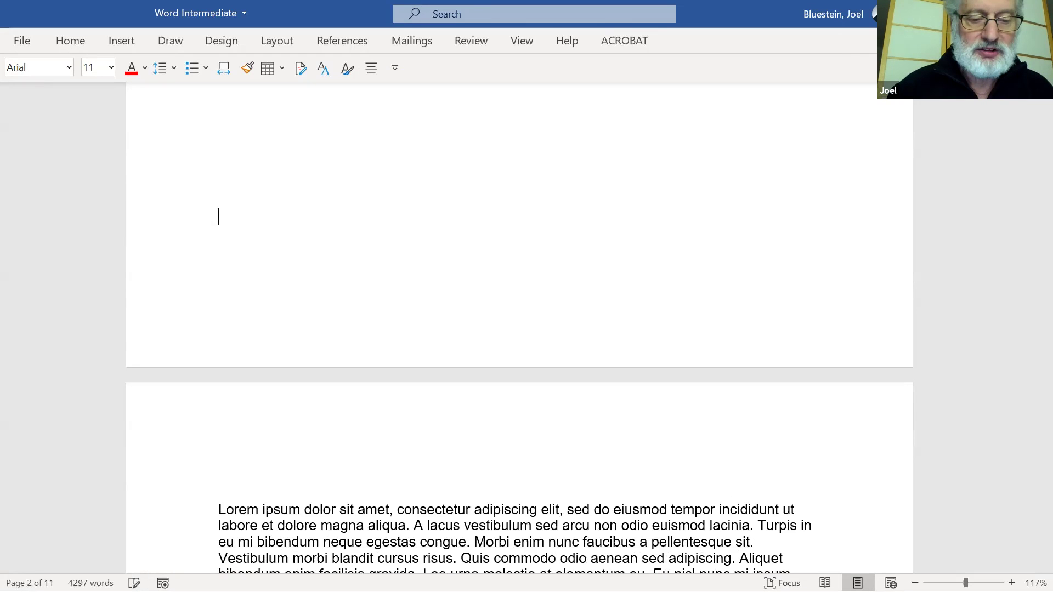
{"action": "key", "text": "BackSpace"}
{"action": "key", "text": "BackSpace"}
{"action": "key", "text": "BackSpace"}
{"action": "key", "text": "BackSpace"}
{"action": "key", "text": "BackSpace"}
{"action": "key", "text": "BackSpace"}
{"action": "key", "text": "BackSpace"}
{"action": "key", "text": "BackSpace"}
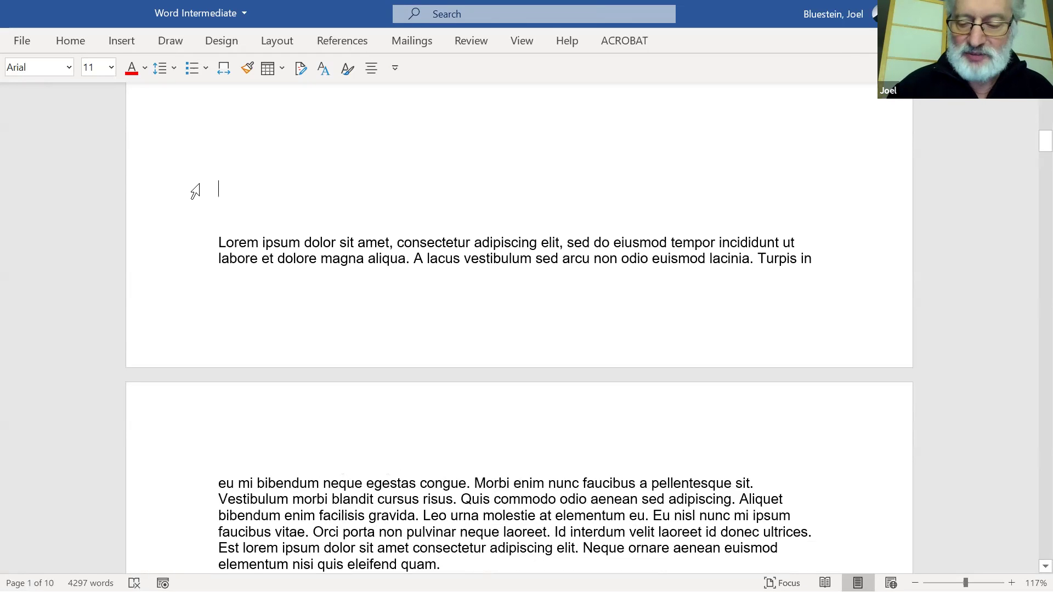
Add a few more empty lines to push the opening paragraph onto page 2, and review the empty first page.
{"action": "key", "text": "Return"}
{"action": "key", "text": "Return"}
{"action": "key", "text": "Return"}
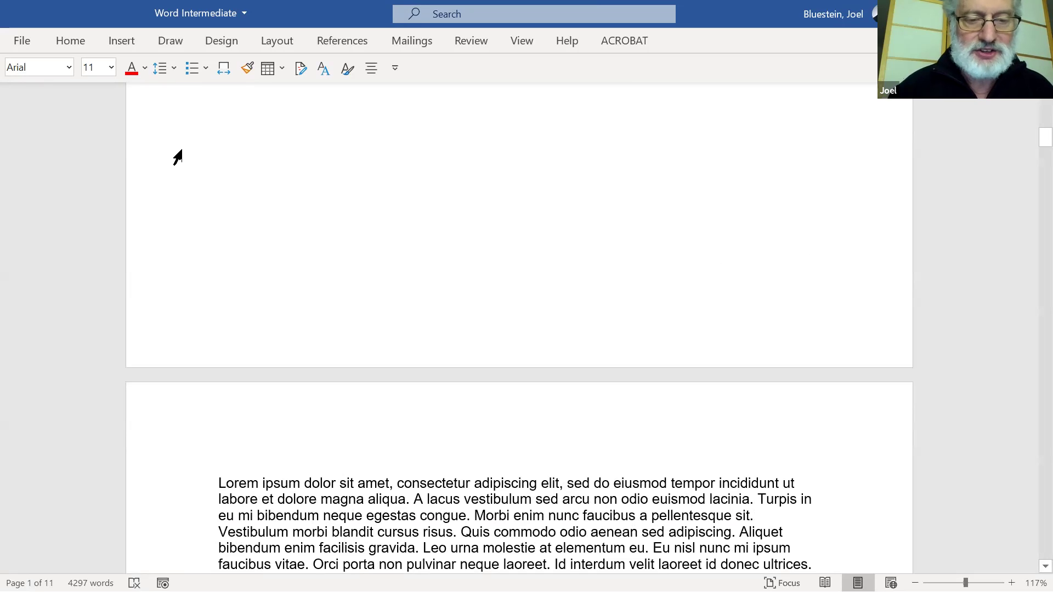
{"action": "left_click", "coordinate": [196, 165]}
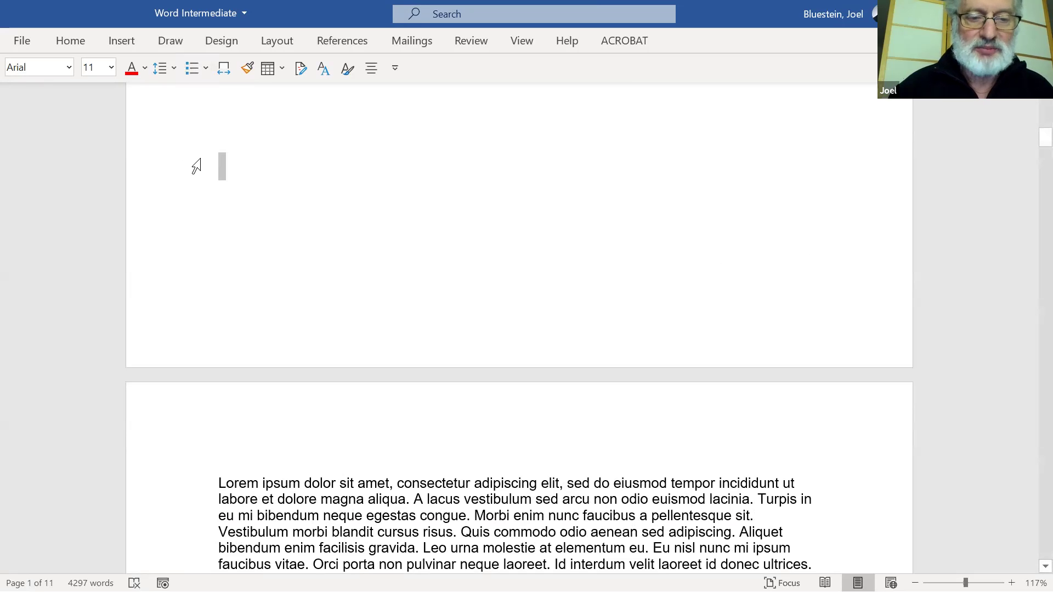
{"action": "scroll", "coordinate": [196, 166], "scroll_direction": "up", "scroll_amount": 5}
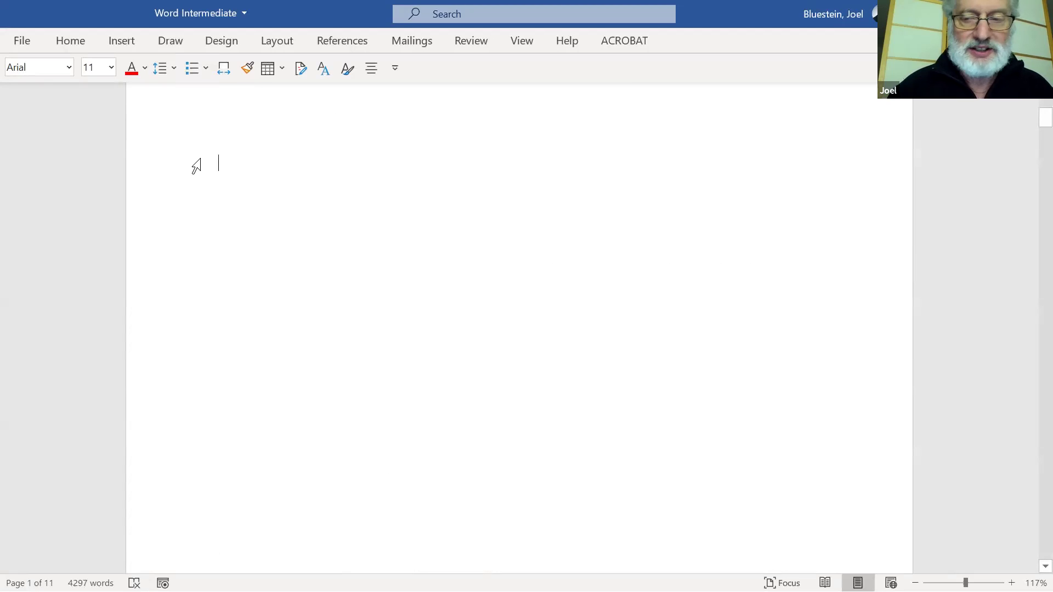
{"action": "scroll", "coordinate": [197, 166], "scroll_direction": "down", "scroll_amount": 5}
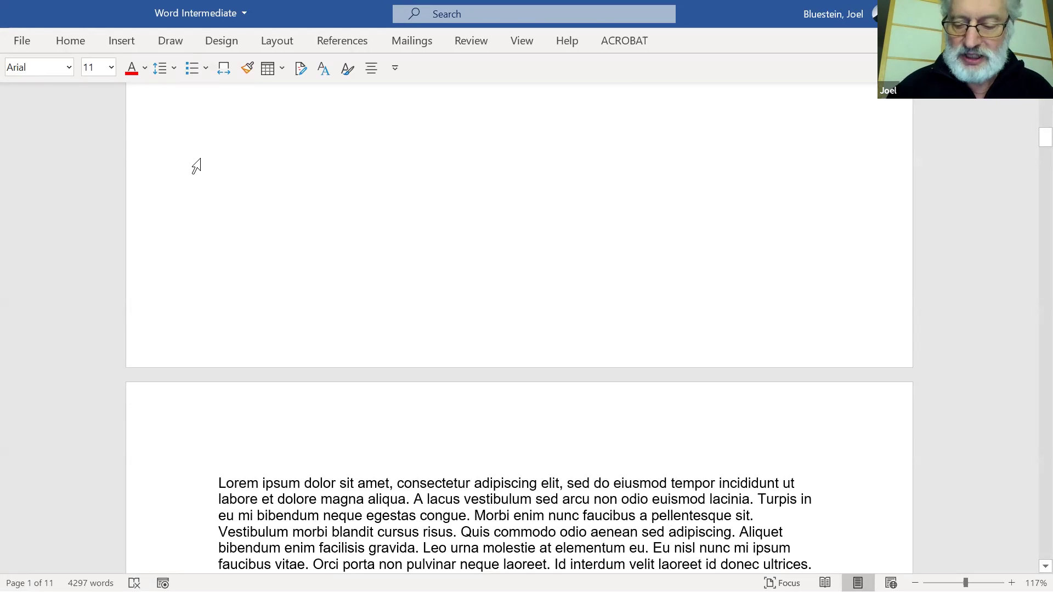
Delete the filler empty lines between the top of page 1 and the opening paragraph.
{"action": "key", "text": "Delete"}
{"action": "key", "text": "Delete"}
{"action": "key", "text": "Delete"}
{"action": "key", "text": "Delete"}
{"action": "key", "text": "Delete"}
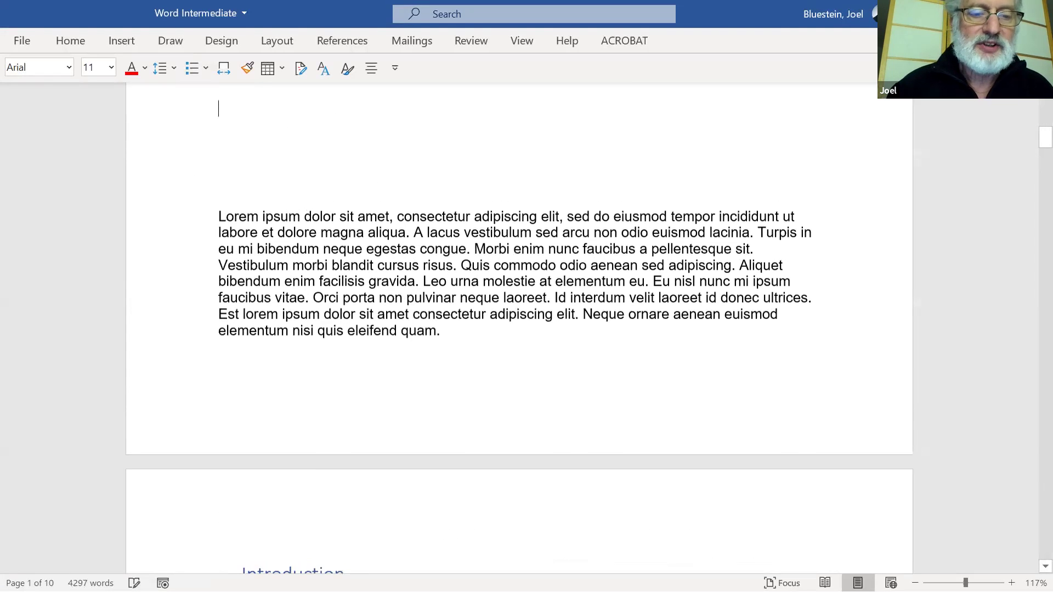
{"action": "key", "text": "Delete"}
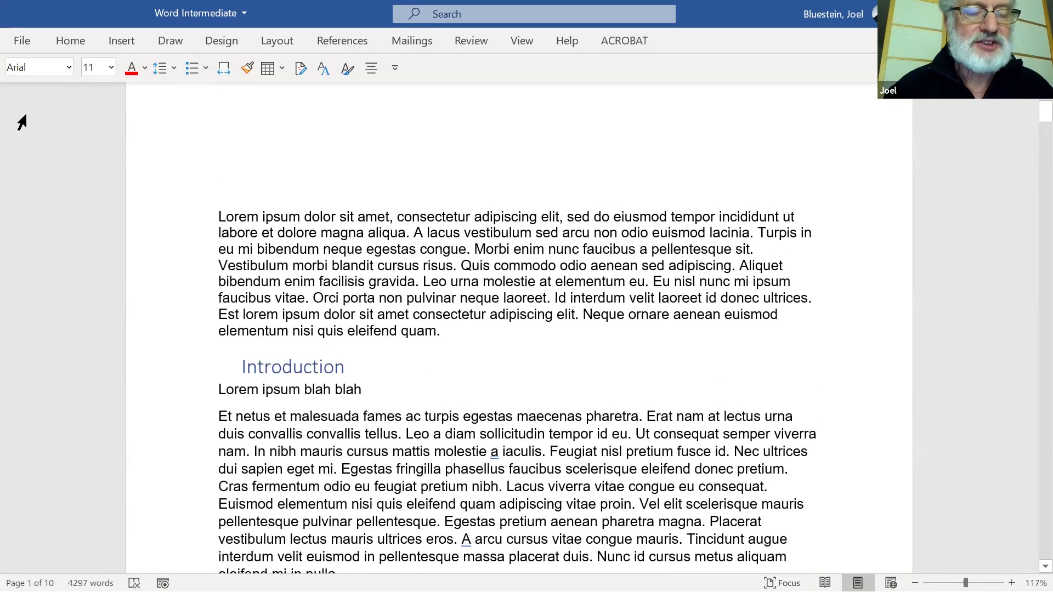
Insert a page break before the opening "Lorem ipsum dolor" paragraph on page 1.
{"action": "left_click", "coordinate": [22, 42]}
{"action": "left_click", "coordinate": [22, 48]}
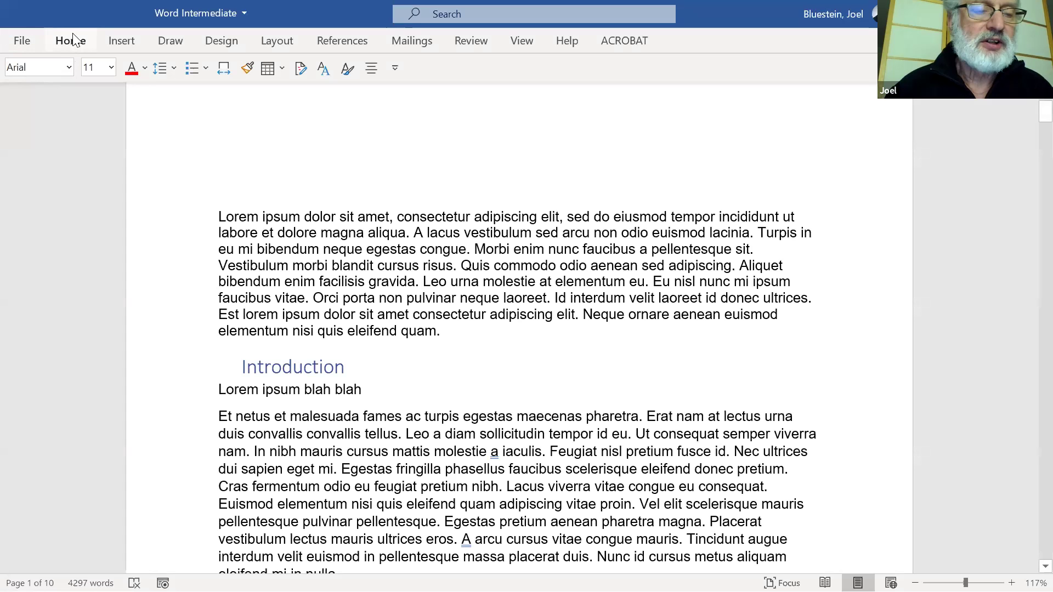
{"action": "left_click", "coordinate": [71, 47]}
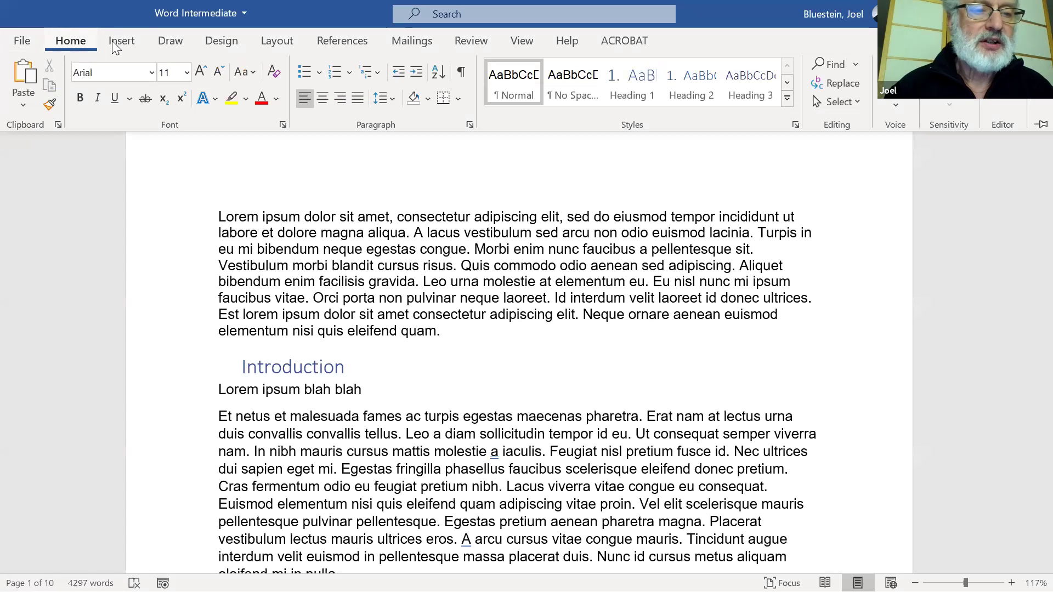
{"action": "left_click", "coordinate": [131, 40]}
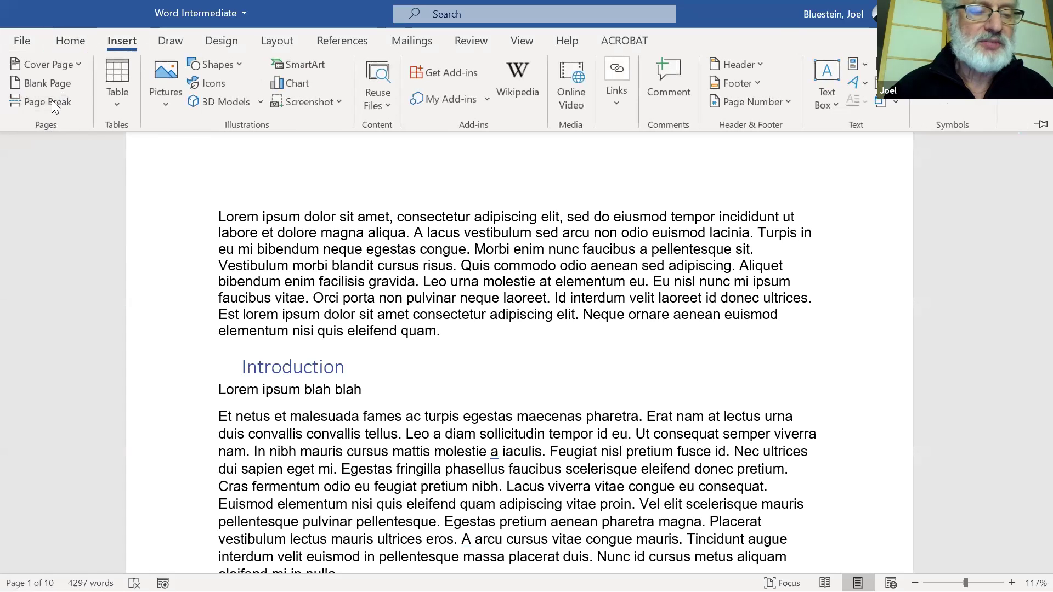
{"action": "left_click", "coordinate": [51, 99]}
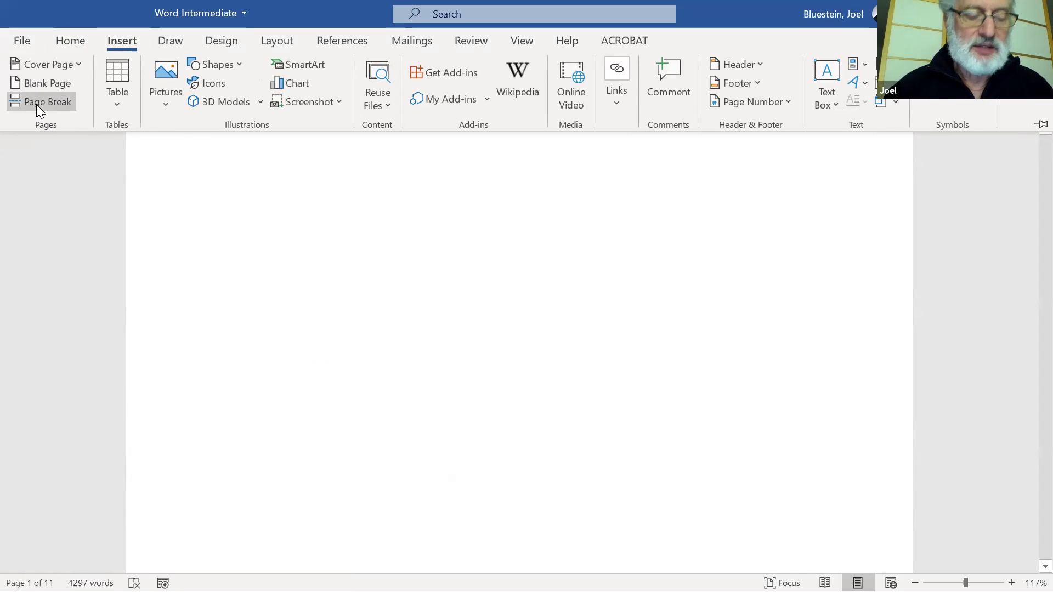
Undo the page break before the opening paragraph, insert it again, and delete it.
{"action": "key", "text": "ctrl+z"}
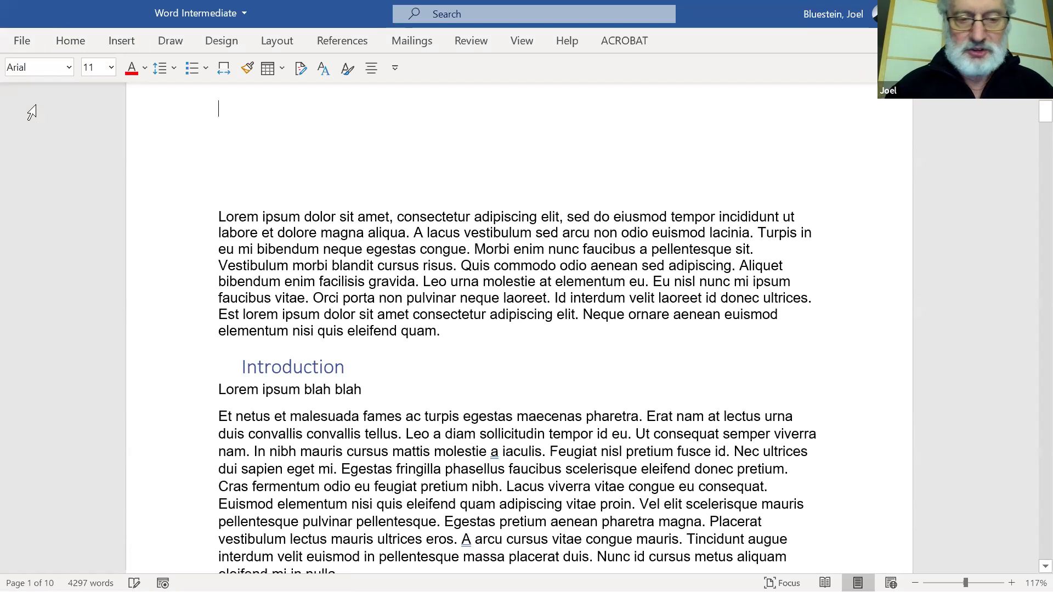
{"action": "key", "text": "ctrl+Return"}
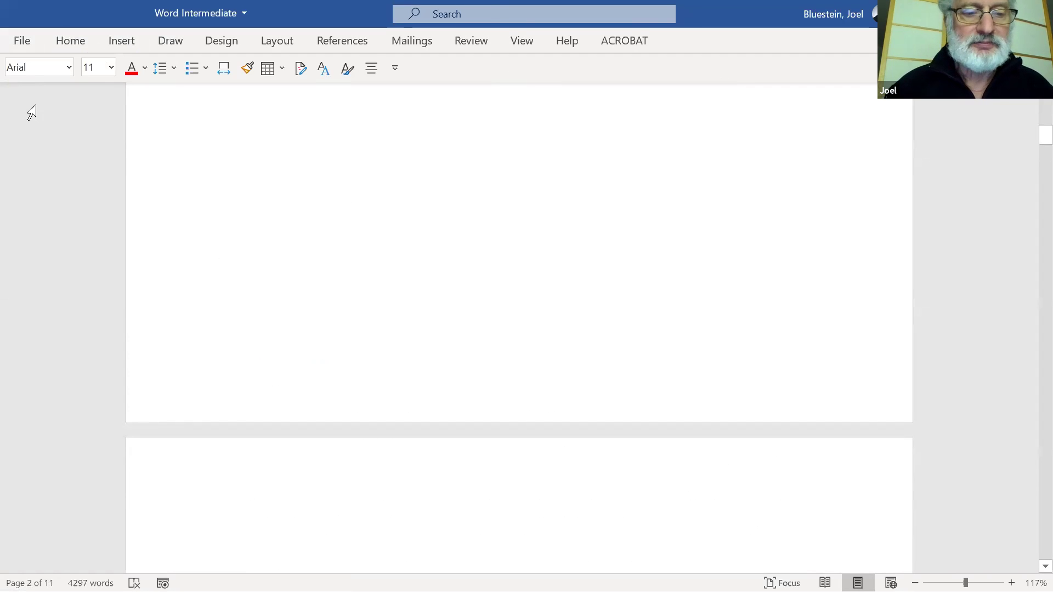
{"action": "key", "text": "BackSpace"}
{"action": "key", "text": "BackSpace"}
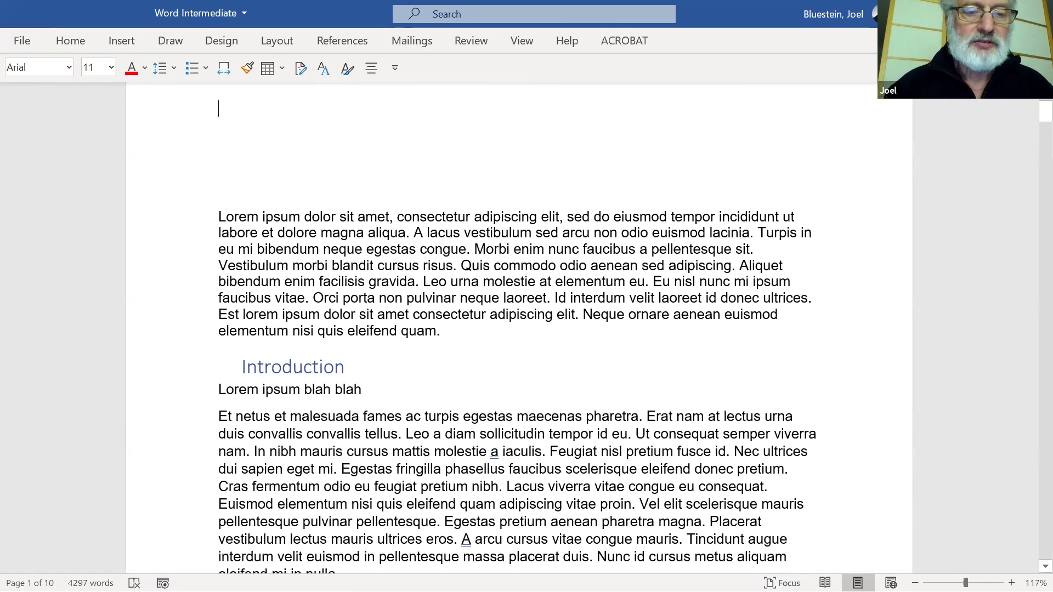
Insert a built-in cover page with a large blue title block and a dark subtitle column.
{"action": "left_click", "coordinate": [121, 44]}
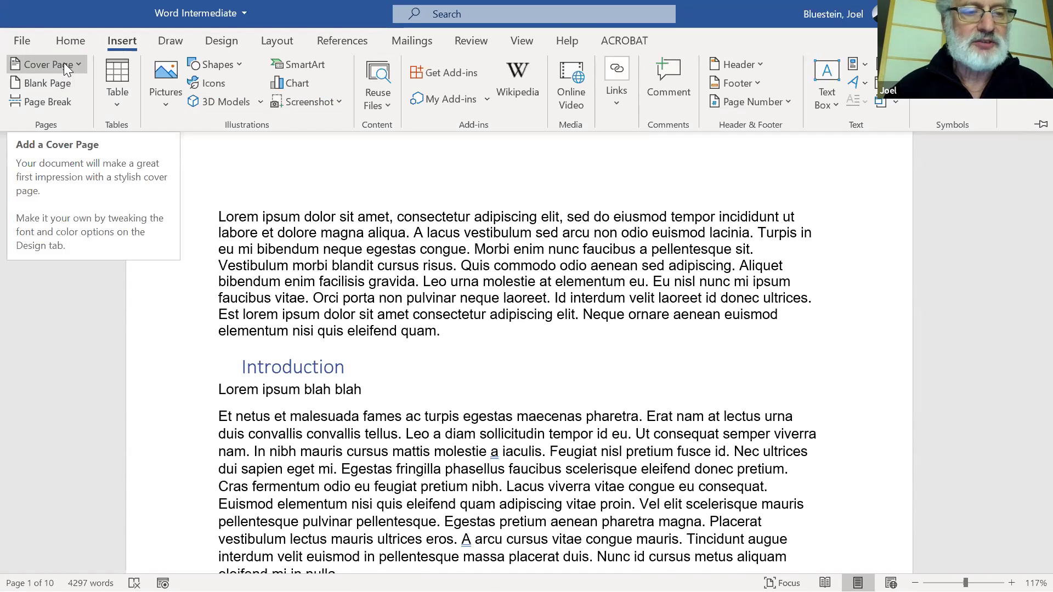
{"action": "left_click", "coordinate": [79, 64]}
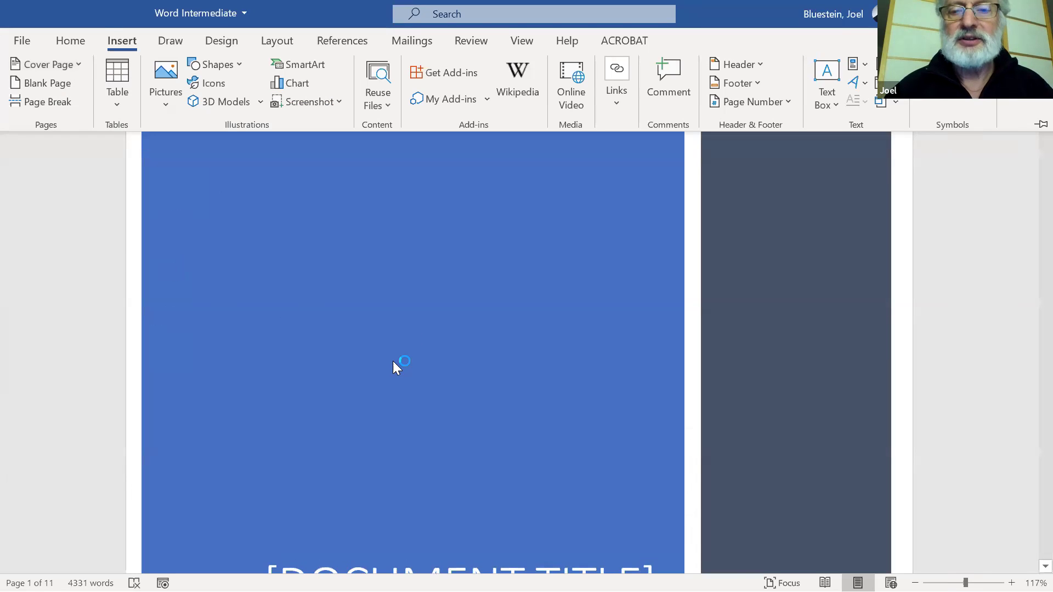
{"action": "left_click", "coordinate": [120, 130]}
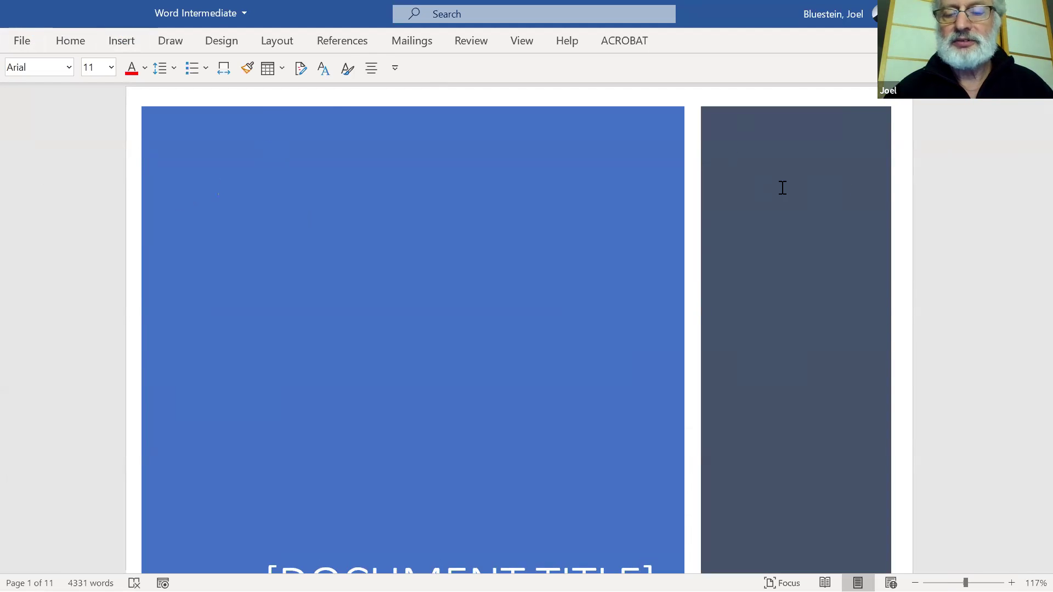
{"action": "key", "text": "Down"}
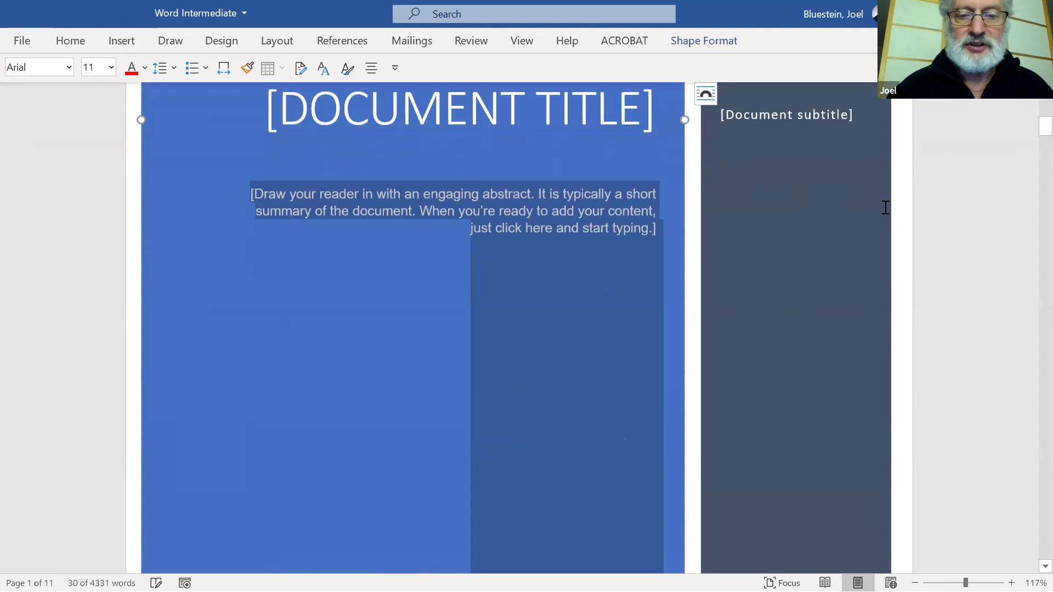
Replace the cover page's document title placeholder with "MY NOVEL" and review the cover page.
{"action": "left_click", "coordinate": [288, 107]}
{"action": "type", "text": "M"}
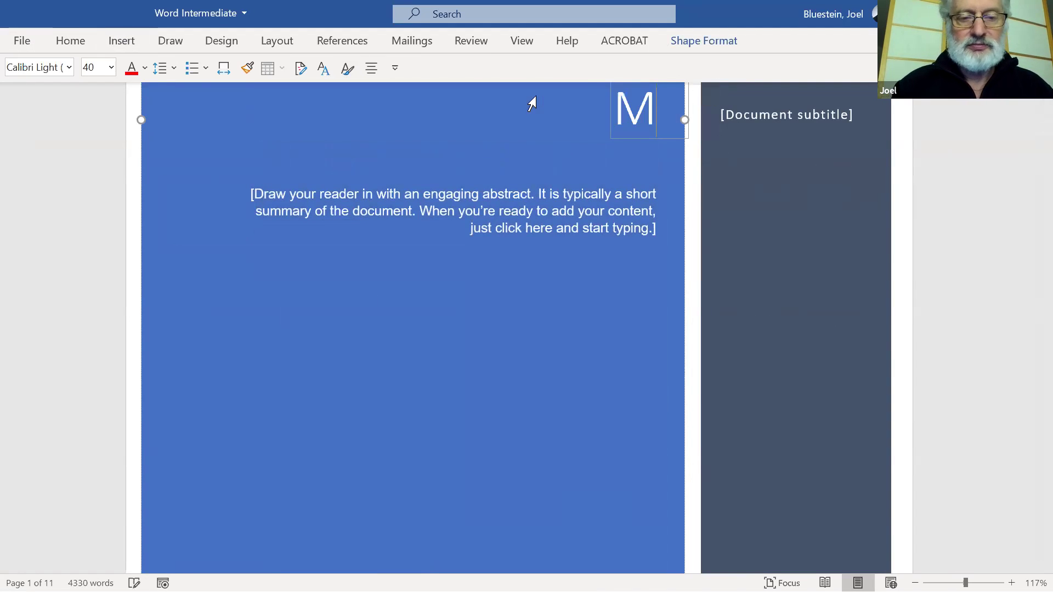
{"action": "type", "text": "Y NOVEL"}
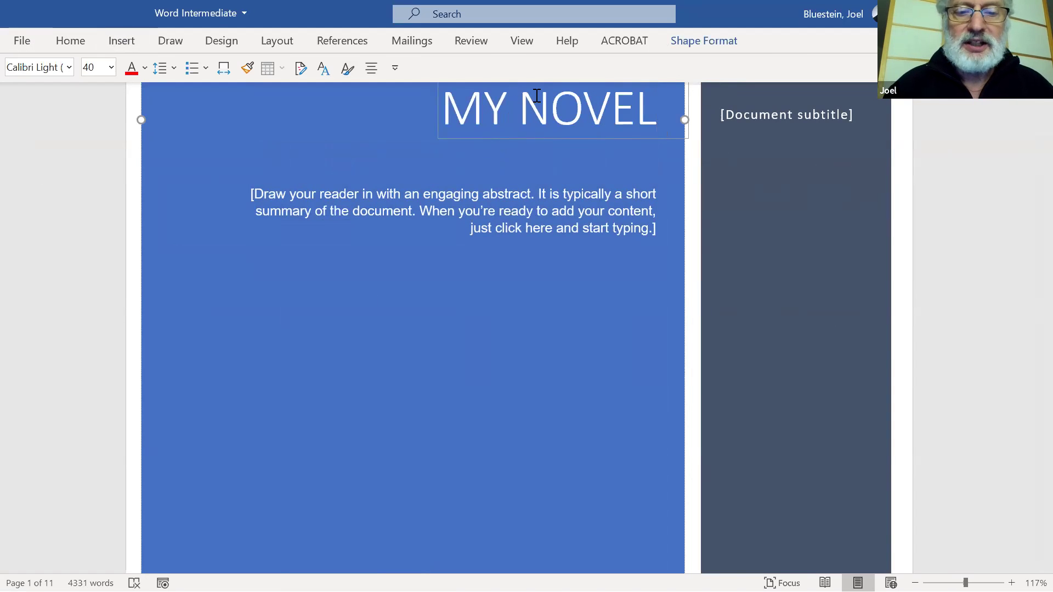
{"action": "scroll", "coordinate": [538, 99], "scroll_direction": "down", "scroll_amount": 5}
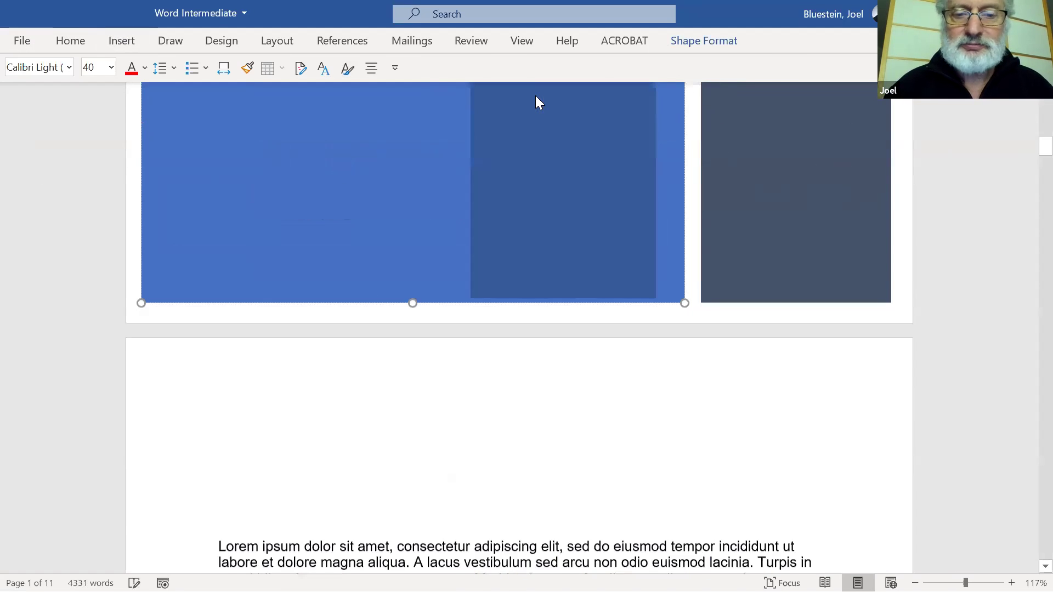
{"action": "scroll", "coordinate": [535, 96], "scroll_direction": "down", "scroll_amount": 3}
{"action": "scroll", "coordinate": [535, 95], "scroll_direction": "up", "scroll_amount": 10}
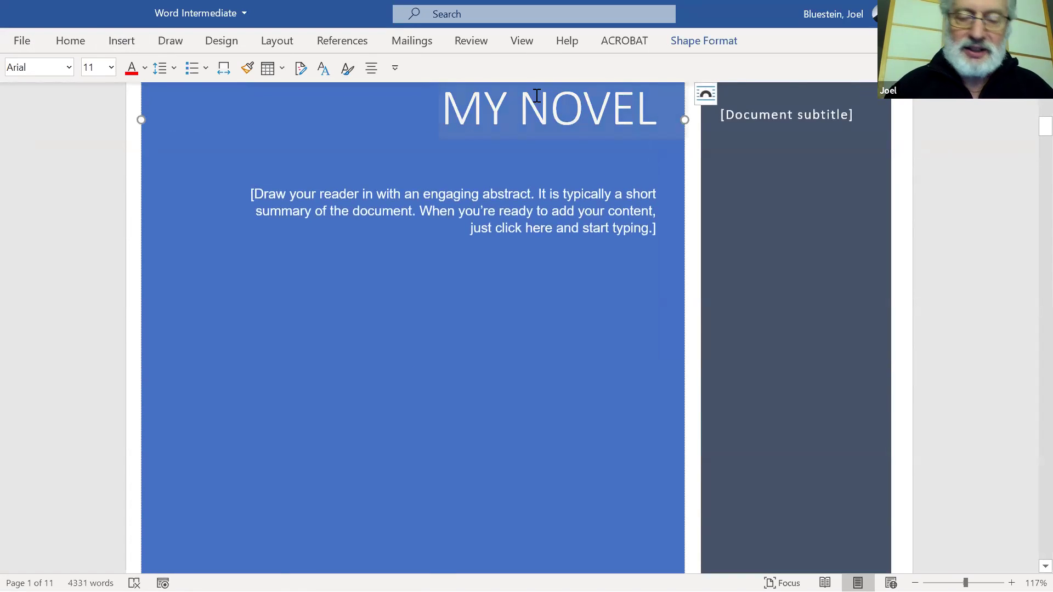
{"action": "scroll", "coordinate": [536, 95], "scroll_direction": "up", "scroll_amount": 8}
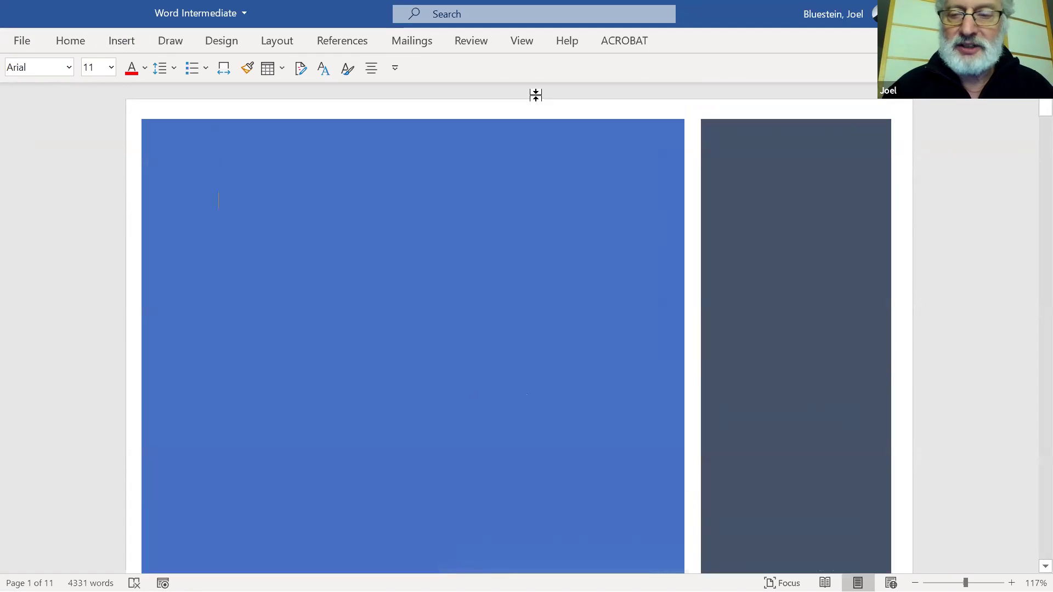
Insert a page break at the top of page 2, after the cover page, and review the pages around it.
{"action": "scroll", "coordinate": [535, 95], "scroll_direction": "down", "scroll_amount": 10}
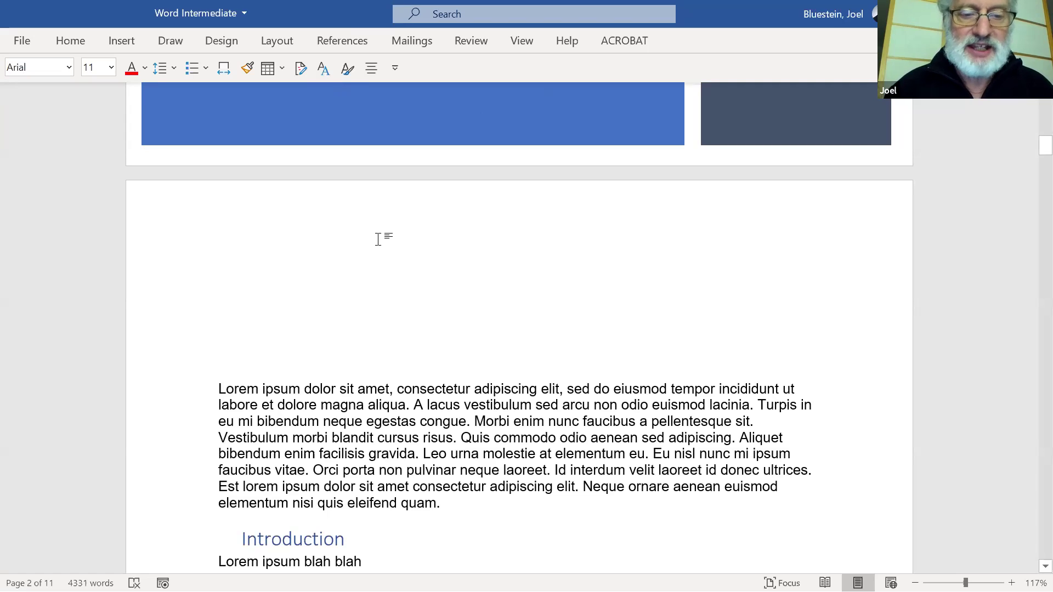
{"action": "key", "text": "ctrl+Return"}
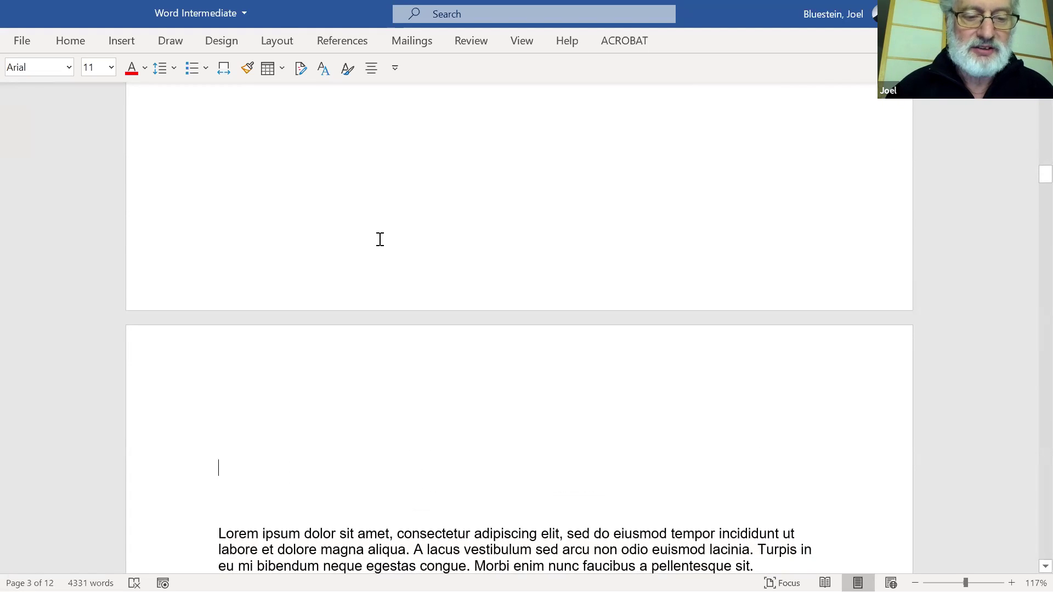
{"action": "key", "text": "ctrl+z"}
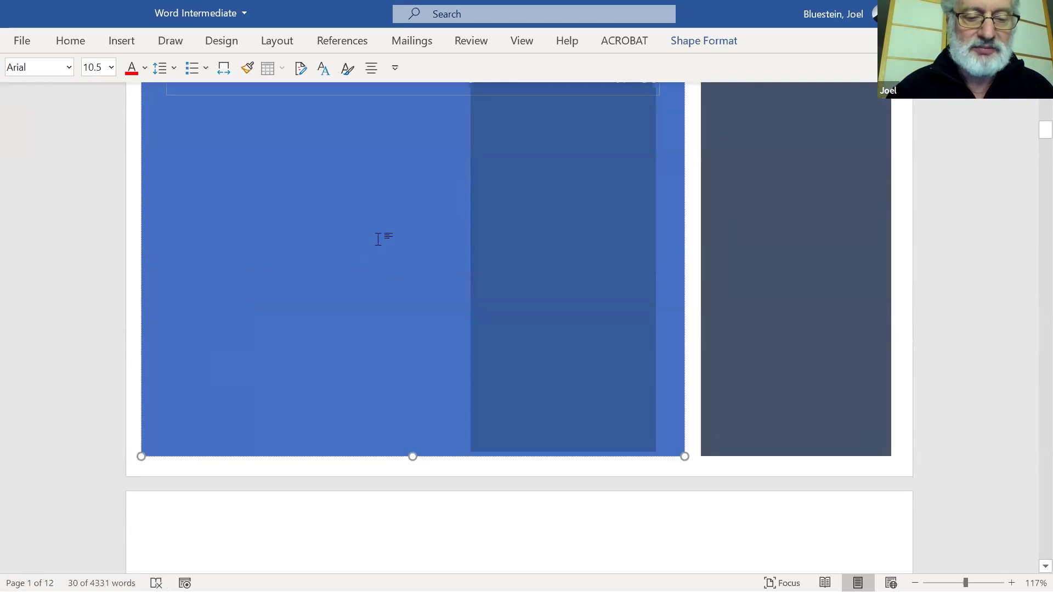
{"action": "key", "text": "ctrl+z"}
{"action": "scroll", "coordinate": [380, 239], "scroll_direction": "down", "scroll_amount": 1}
{"action": "scroll", "coordinate": [376, 242], "scroll_direction": "up", "scroll_amount": 7}
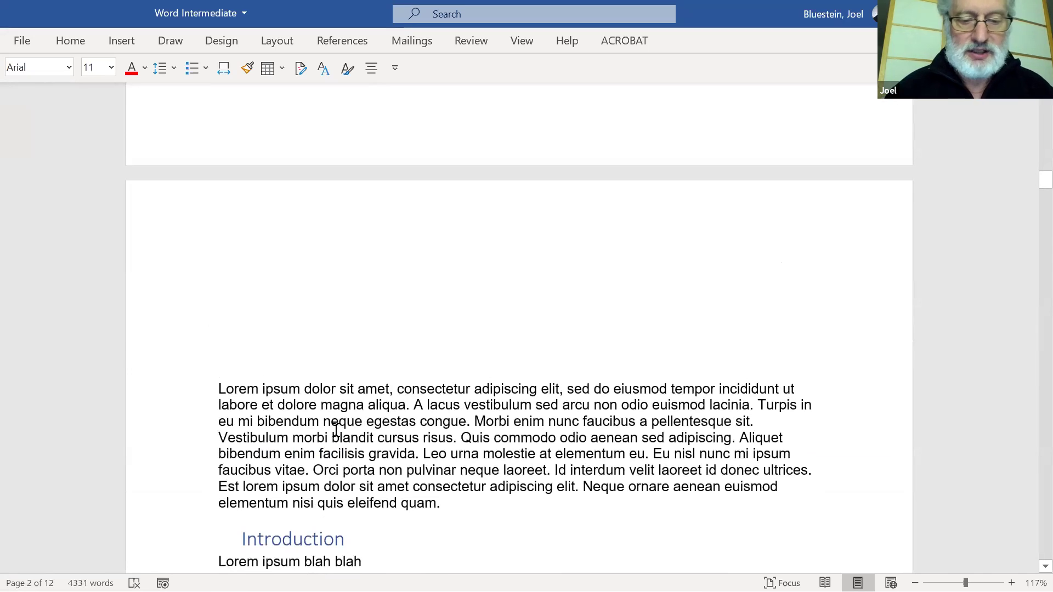
Move the opening "Lorem ipsum dolor" paragraph below the "Introduction" heading.
{"action": "left_click", "coordinate": [339, 454]}
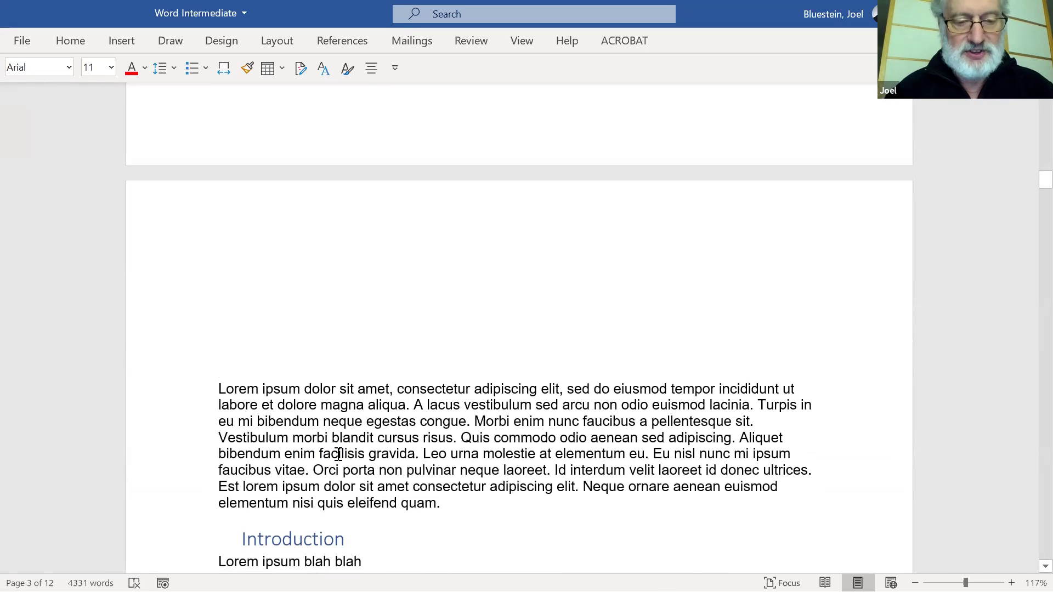
{"action": "key", "text": "ctrl+z"}
{"action": "key", "text": "ctrl+z"}
{"action": "key", "text": "ctrl+z"}
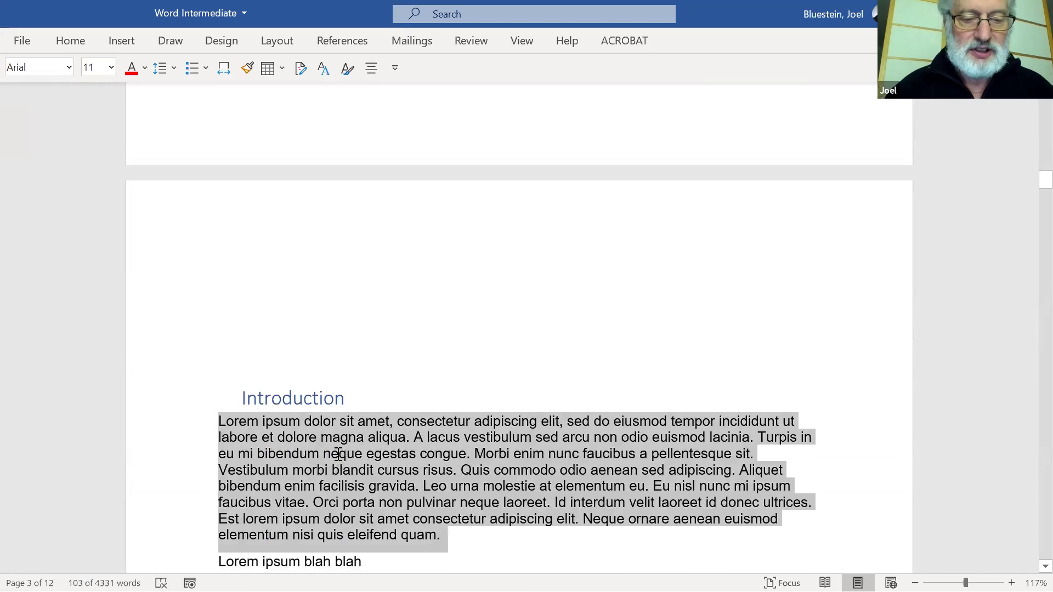
Delete the indent and the empty lines before "Introduction" so that it starts at the top of page 3.
{"action": "key", "text": "BackSpace"}
{"action": "key", "text": "BackSpace"}
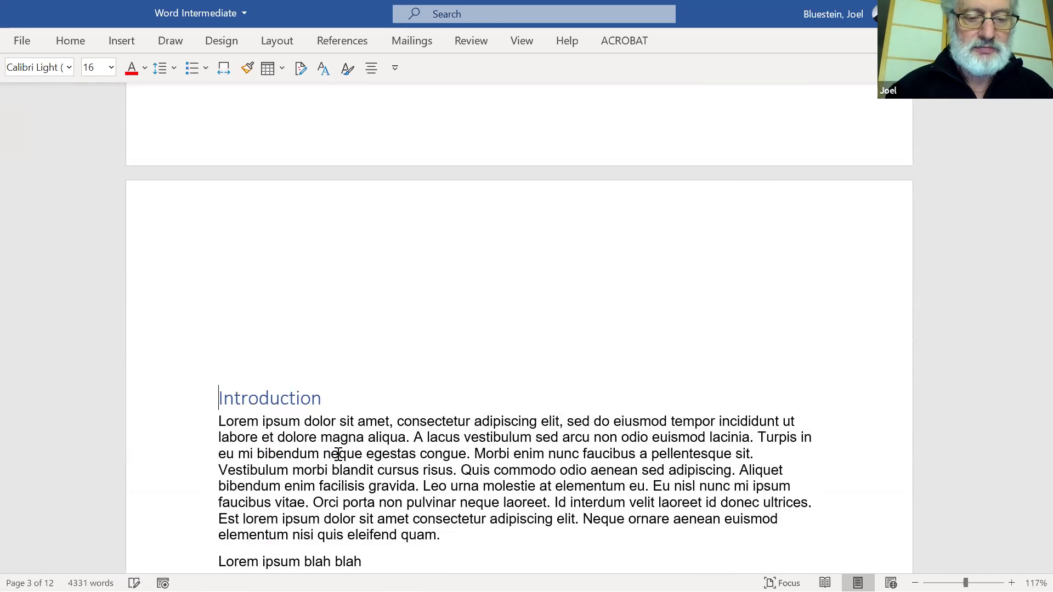
{"action": "key", "text": "BackSpace"}
{"action": "key", "text": "BackSpace"}
{"action": "key", "text": "BackSpace"}
{"action": "key", "text": "BackSpace"}
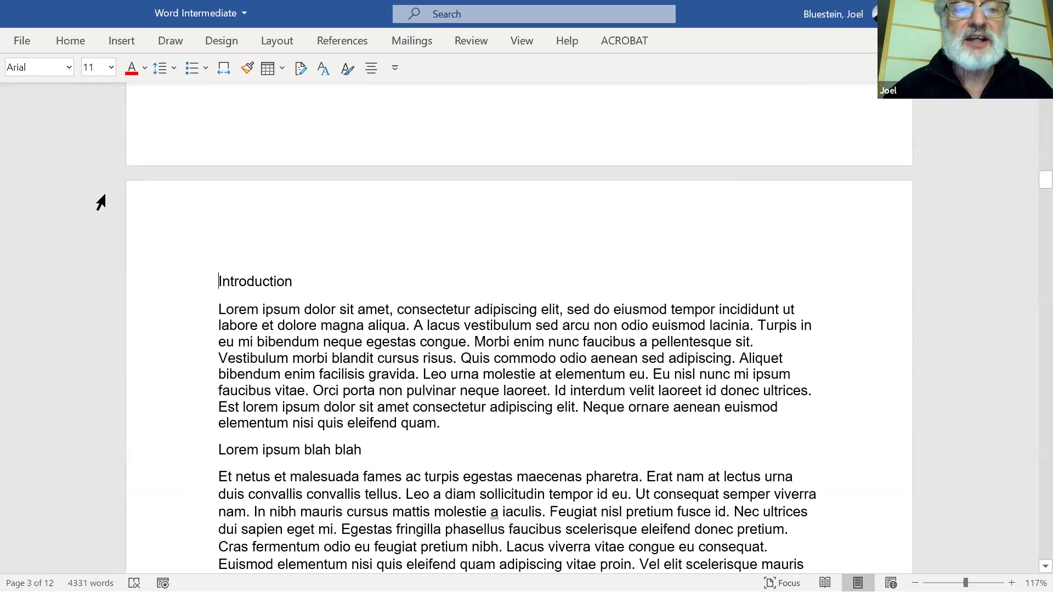
Apply the Heading 1 style to the "Introduction" line.
{"action": "left_click", "coordinate": [346, 69]}
{"action": "left_click", "coordinate": [487, 108]}
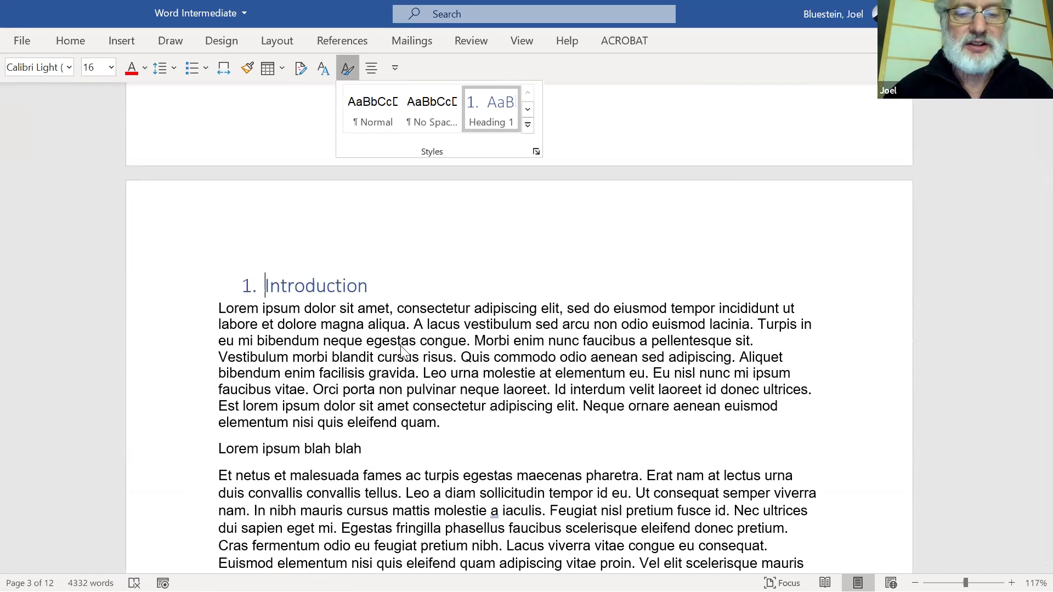
{"action": "key", "text": "Escape"}
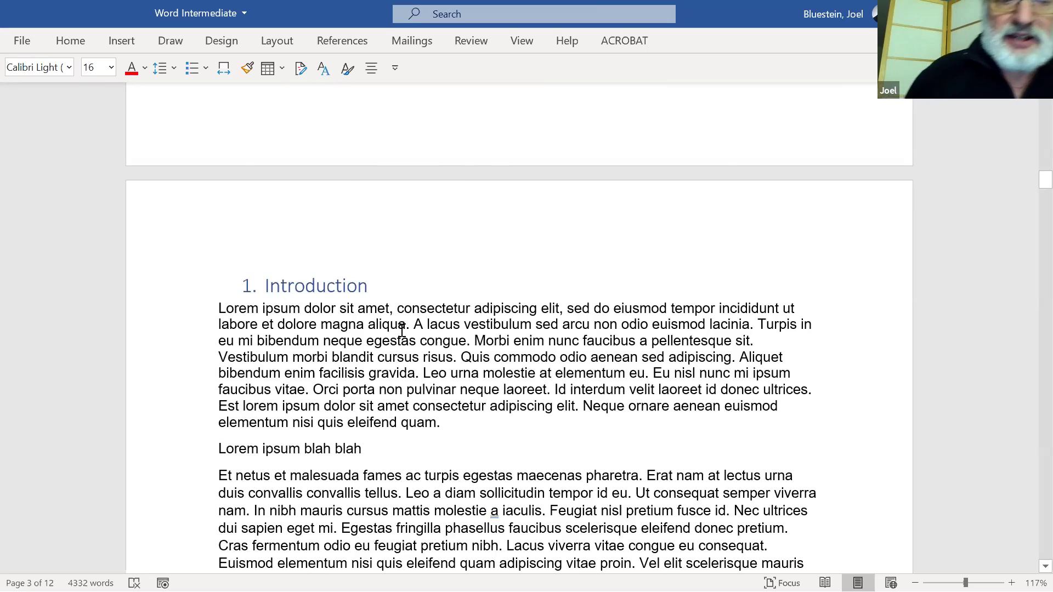
Add page numbers at the bottom of the page in the Accent Bar 4 design.
{"action": "key", "text": "Page_Down"}
{"action": "key", "text": "Page_Down"}
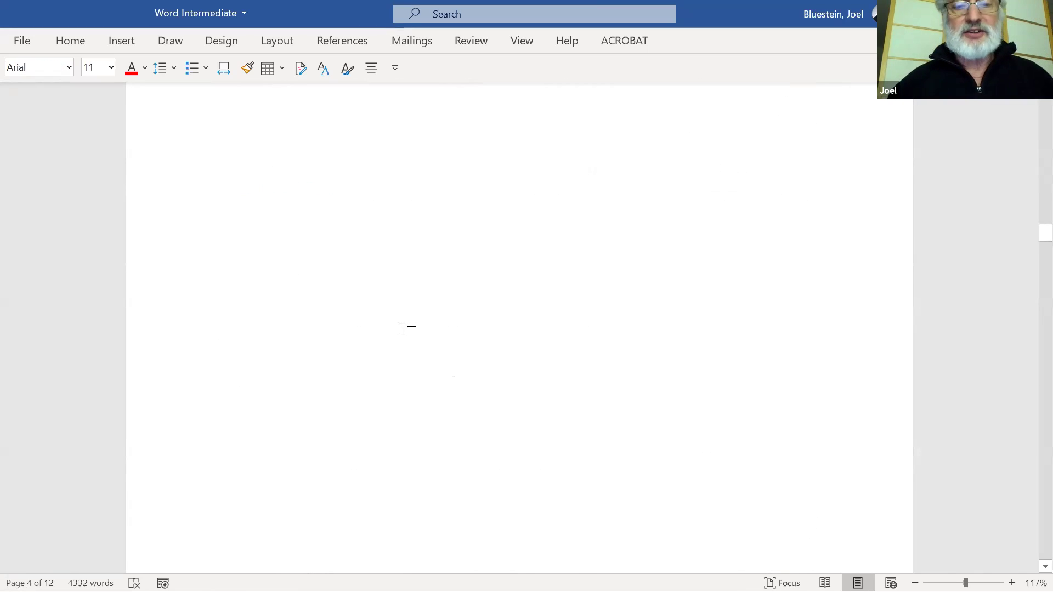
{"action": "key", "text": "Page_Up"}
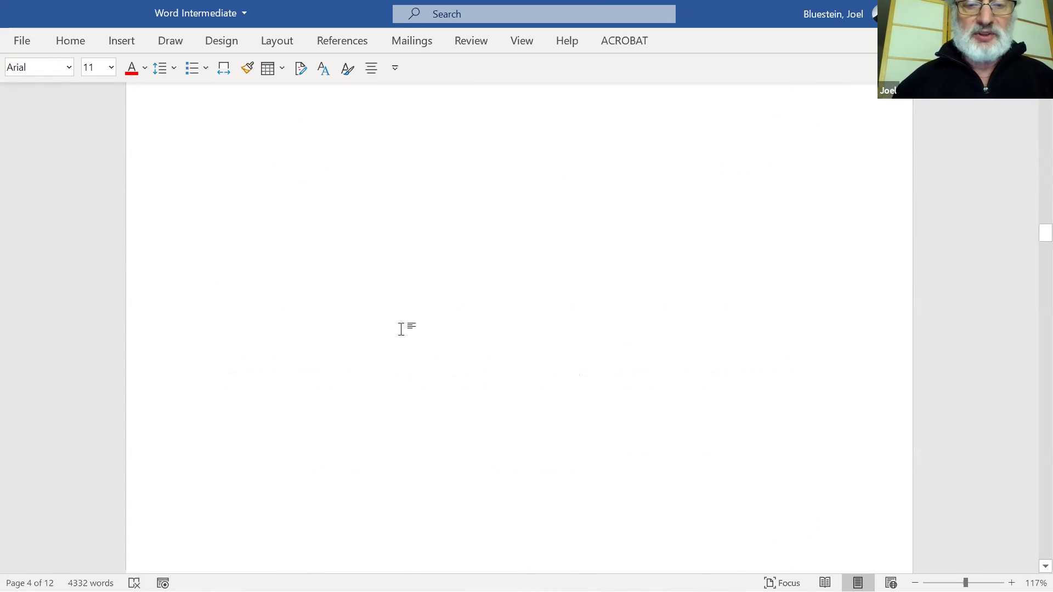
{"action": "scroll", "coordinate": [402, 330], "scroll_direction": "up", "scroll_amount": 15}
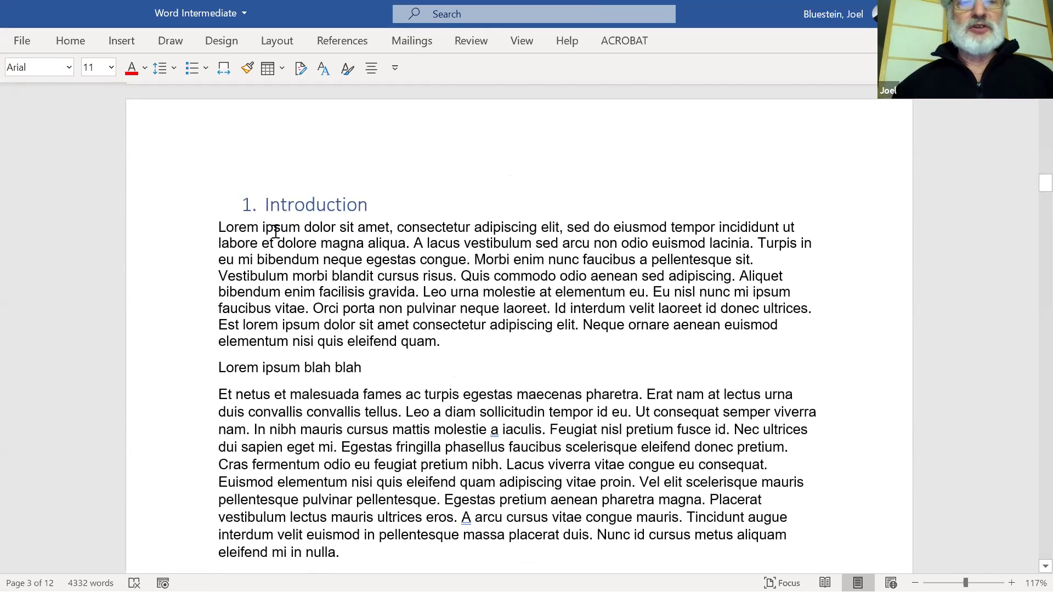
{"action": "left_click", "coordinate": [110, 46]}
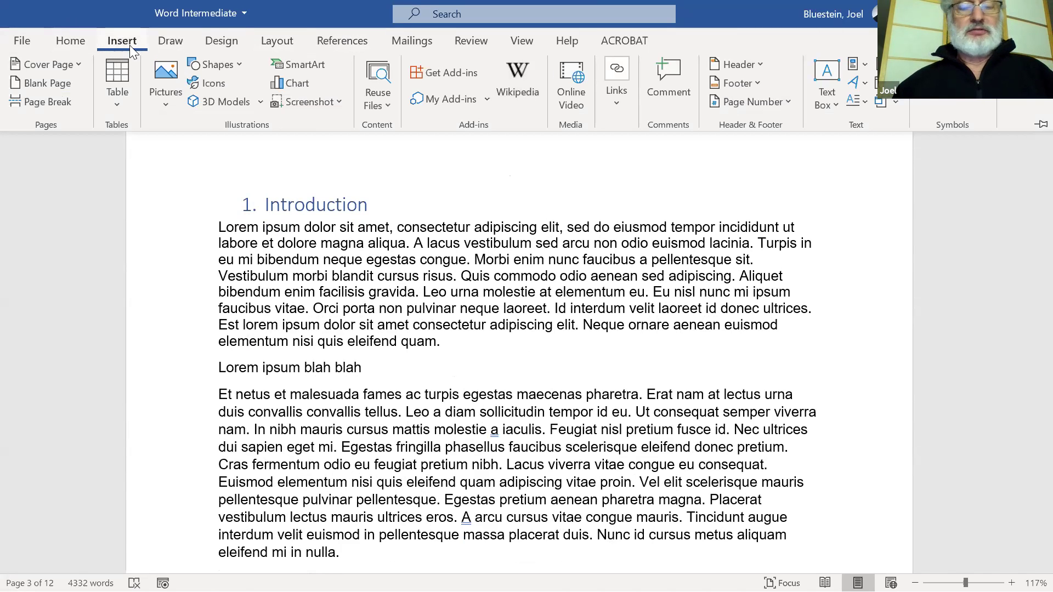
{"action": "left_click", "coordinate": [785, 103]}
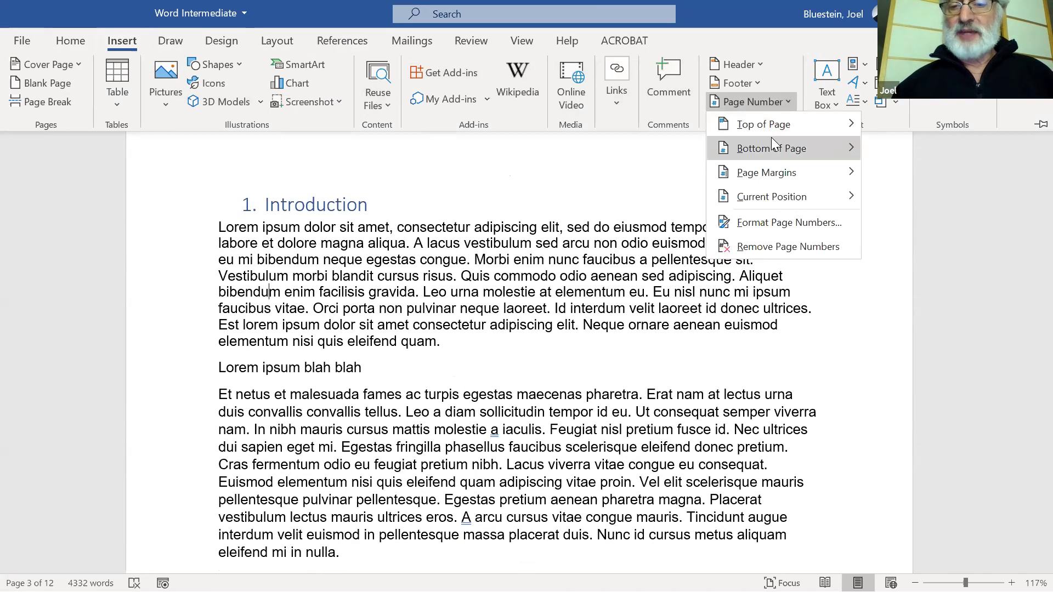
{"action": "mouse_move", "coordinate": [771, 138]}
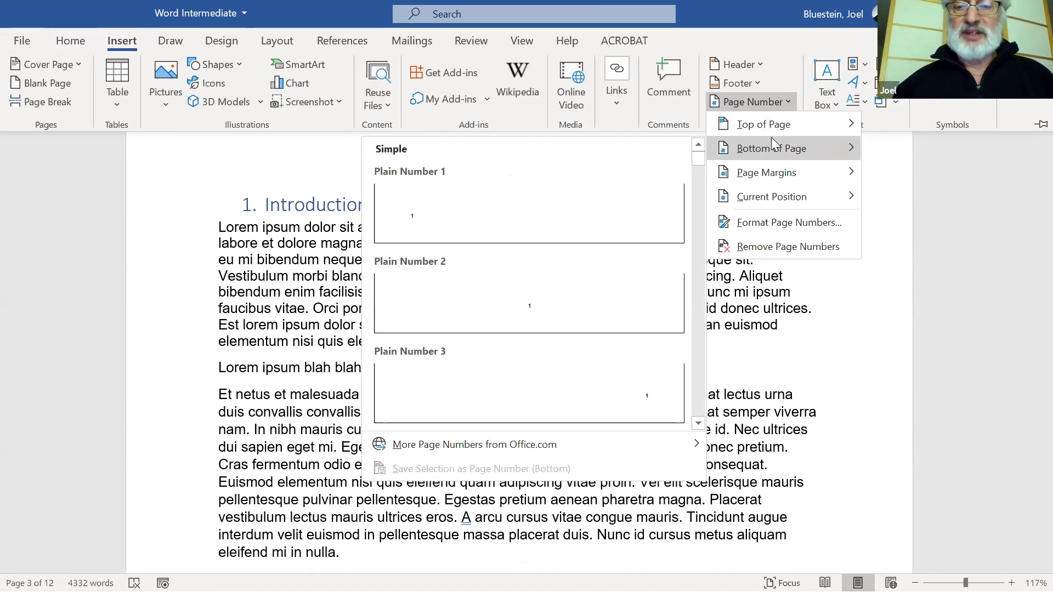
{"action": "scroll", "coordinate": [515, 345], "scroll_direction": "down", "scroll_amount": 3}
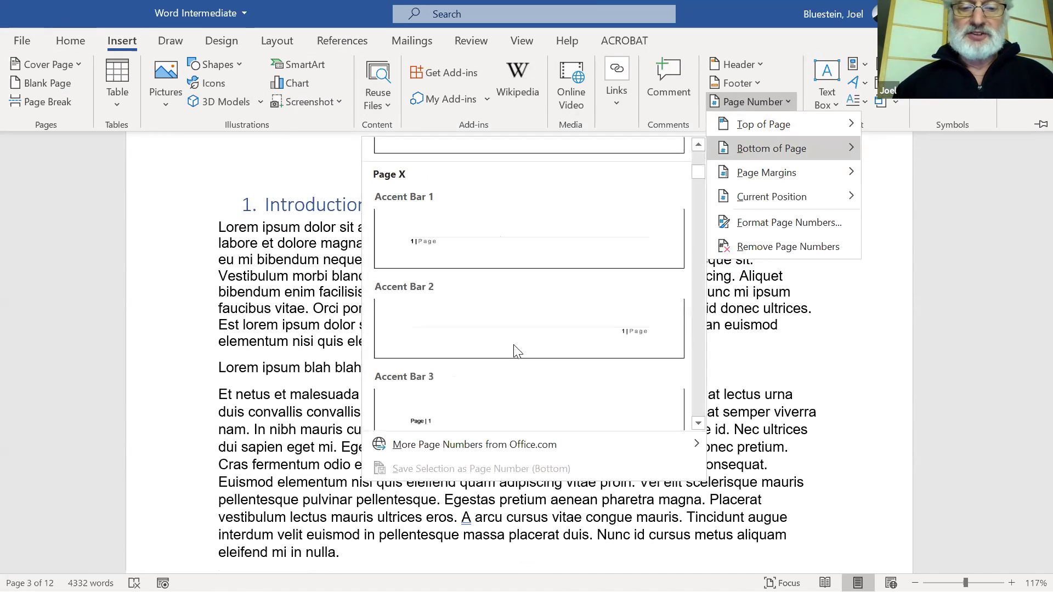
{"action": "scroll", "coordinate": [514, 351], "scroll_direction": "down", "scroll_amount": 3}
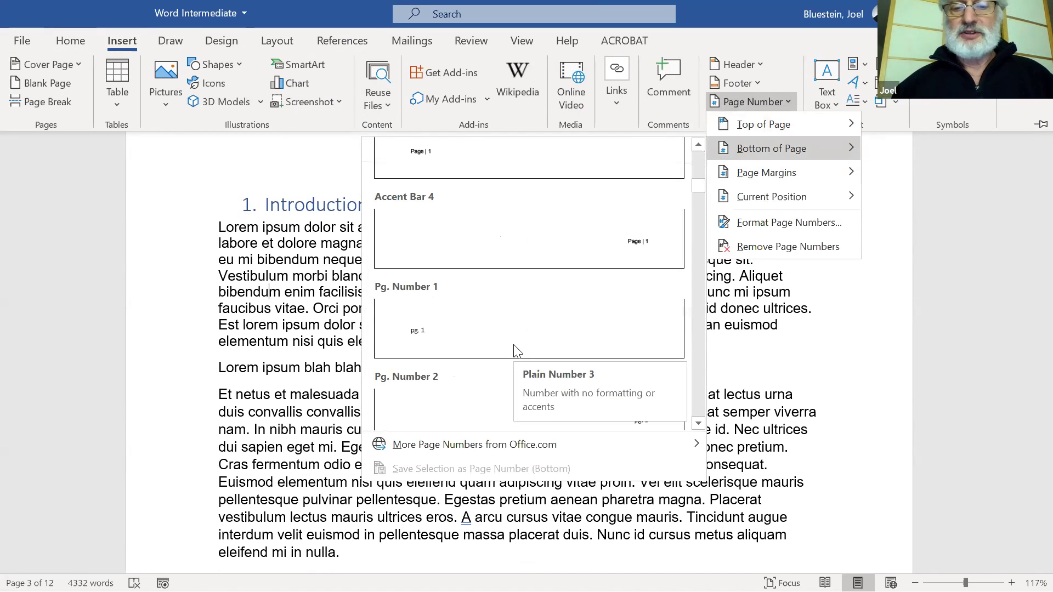
{"action": "left_click", "coordinate": [560, 246]}
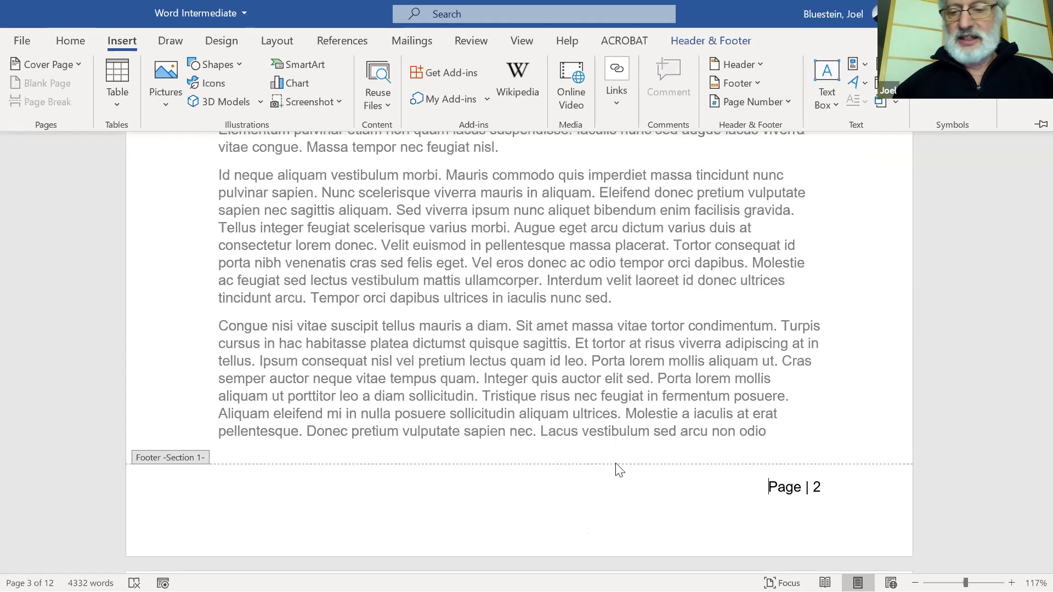
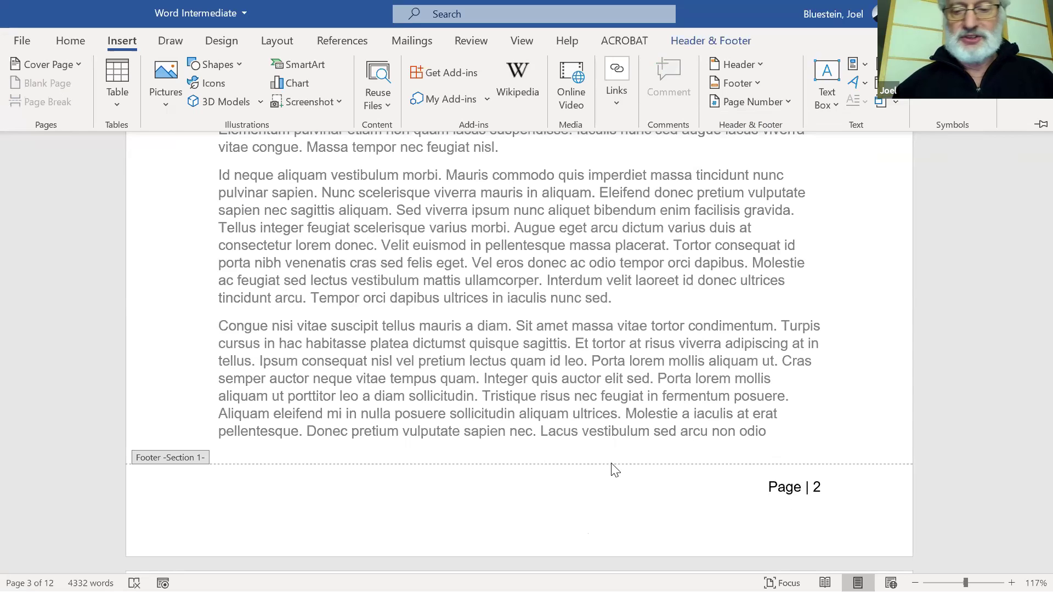
Place the cursor in the footer's page number text, and return to editing the body text.
{"action": "left_click", "coordinate": [780, 486]}
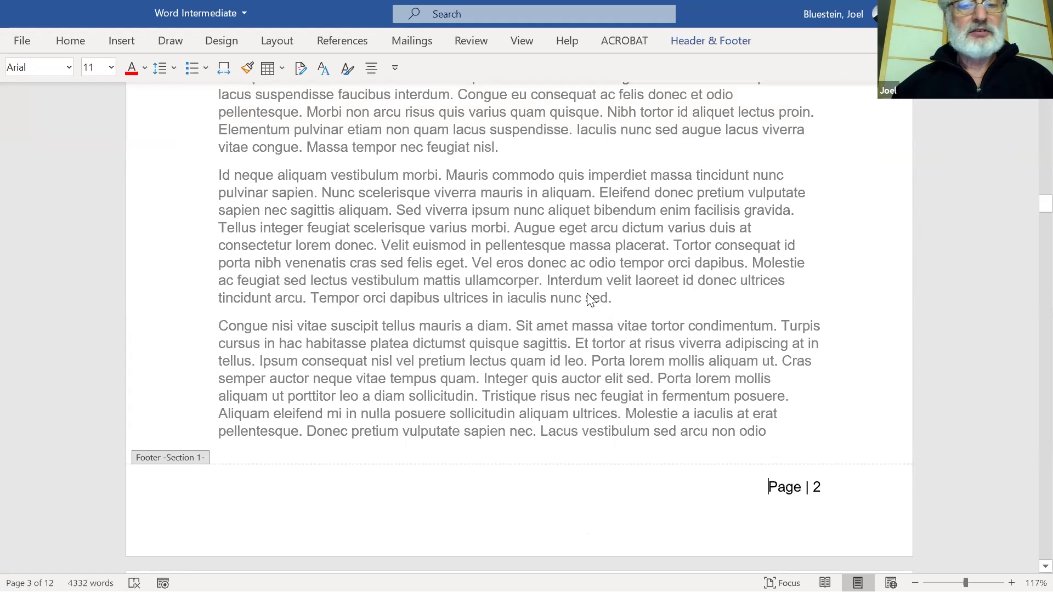
{"action": "double_click", "coordinate": [542, 301]}
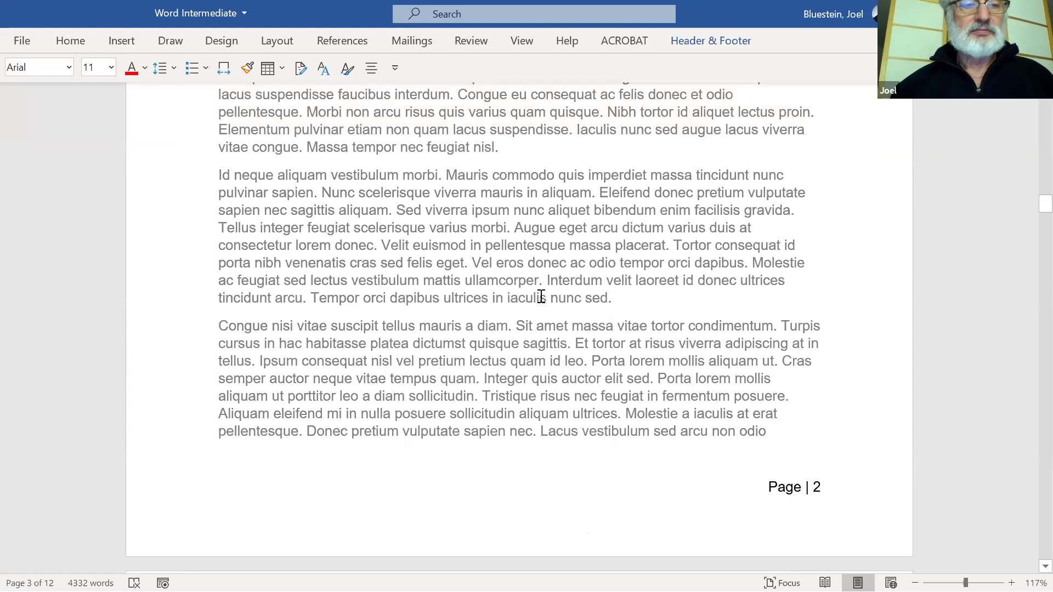
{"action": "left_click", "coordinate": [524, 246]}
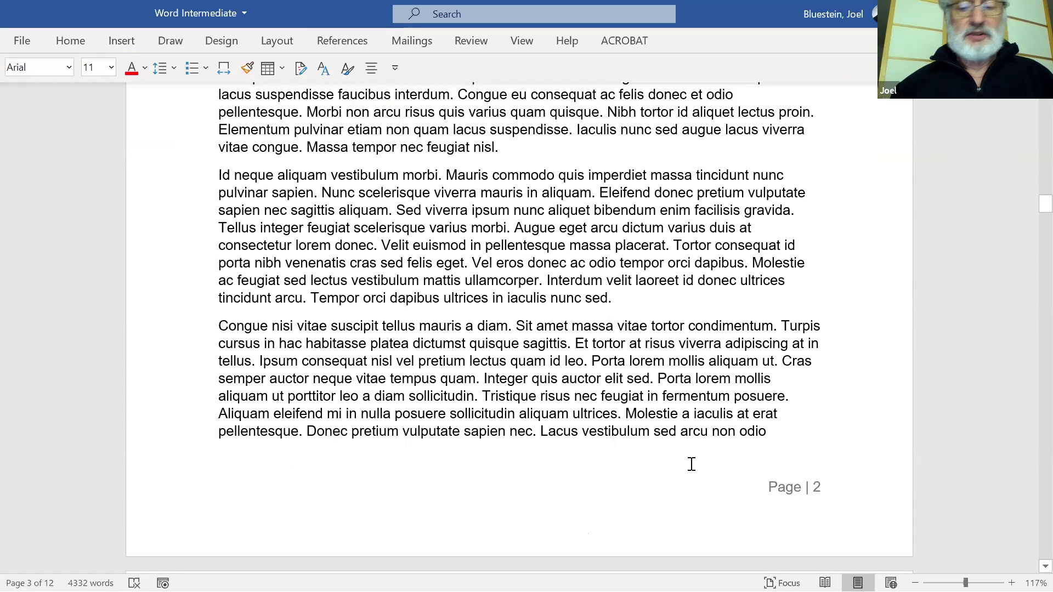
Set the "Page |" number text in the footer to font size 10 and return to the body text.
{"action": "double_click", "coordinate": [784, 489]}
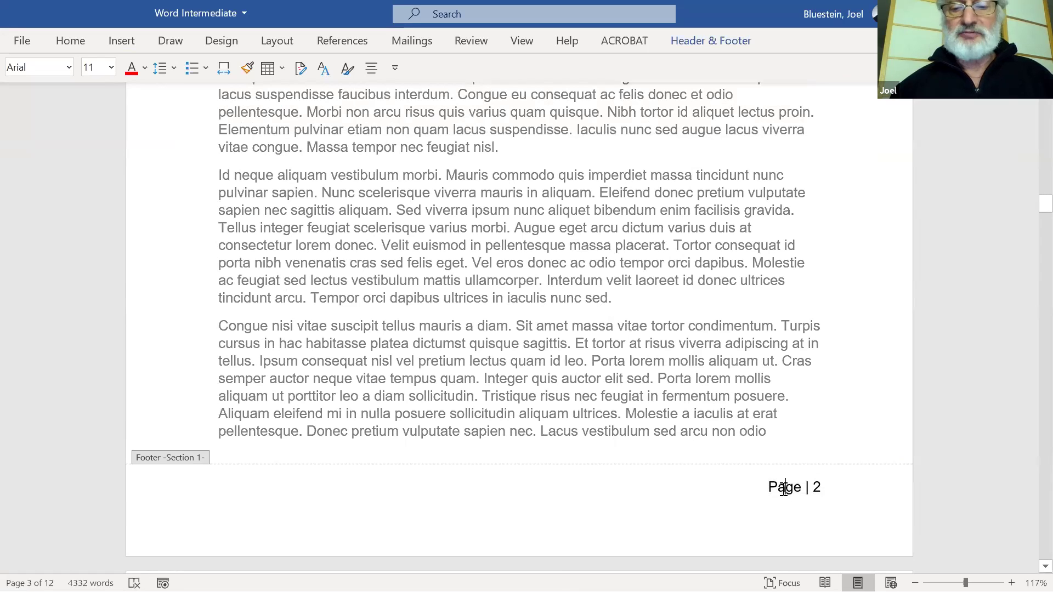
{"action": "double_click", "coordinate": [455, 343]}
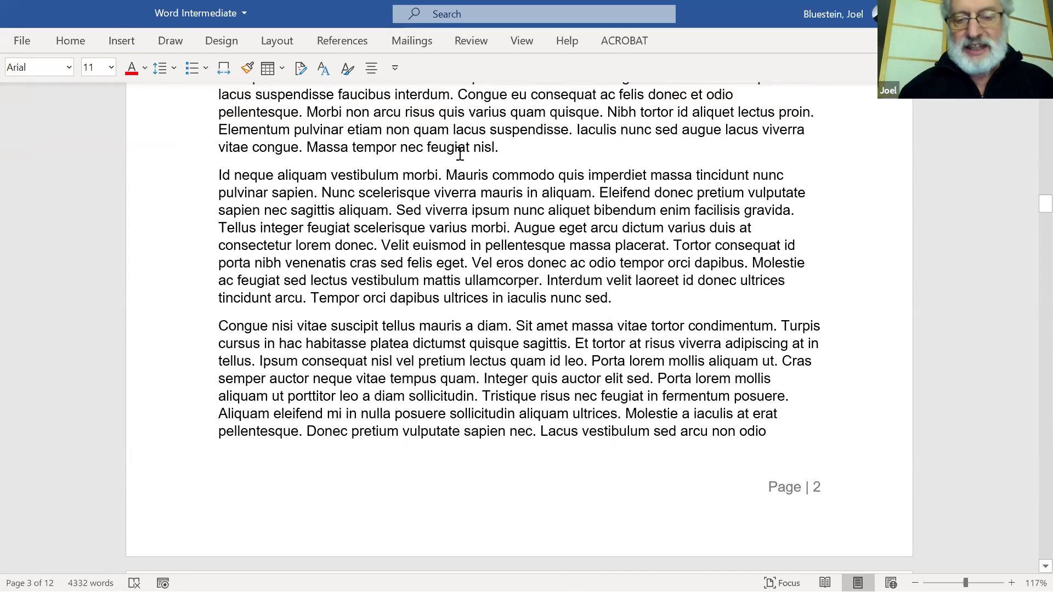
{"action": "double_click", "coordinate": [461, 498]}
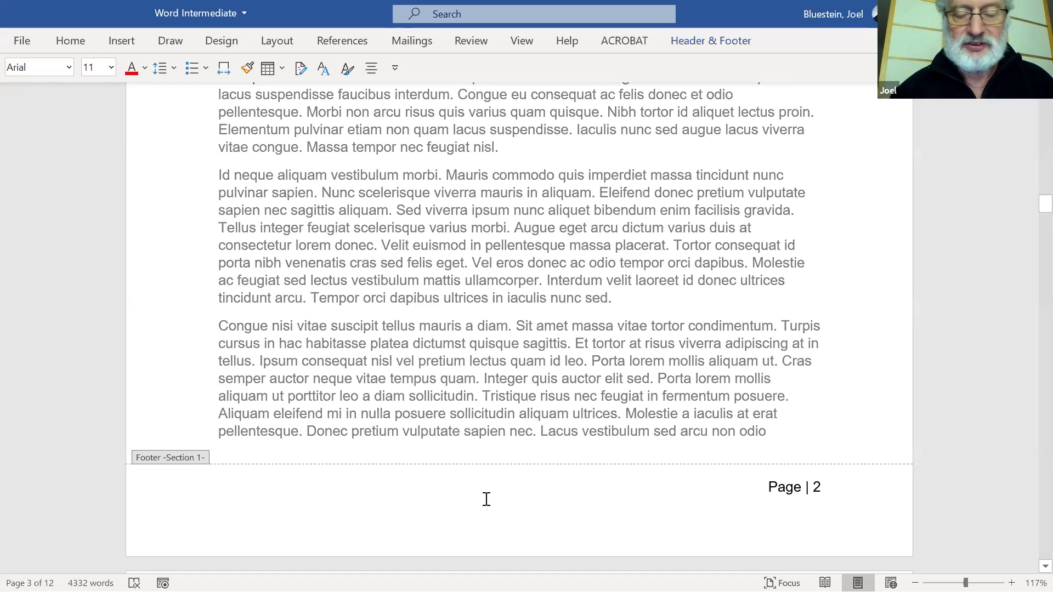
{"action": "key", "text": "shift+Right"}
{"action": "key", "text": "shift+Right"}
{"action": "key", "text": "shift+Right"}
{"action": "key", "text": "shift+Right"}
{"action": "key", "text": "shift+Right"}
{"action": "key", "text": "shift+Right"}
{"action": "key", "text": "shift+Right"}
{"action": "key", "text": "shift+Right"}
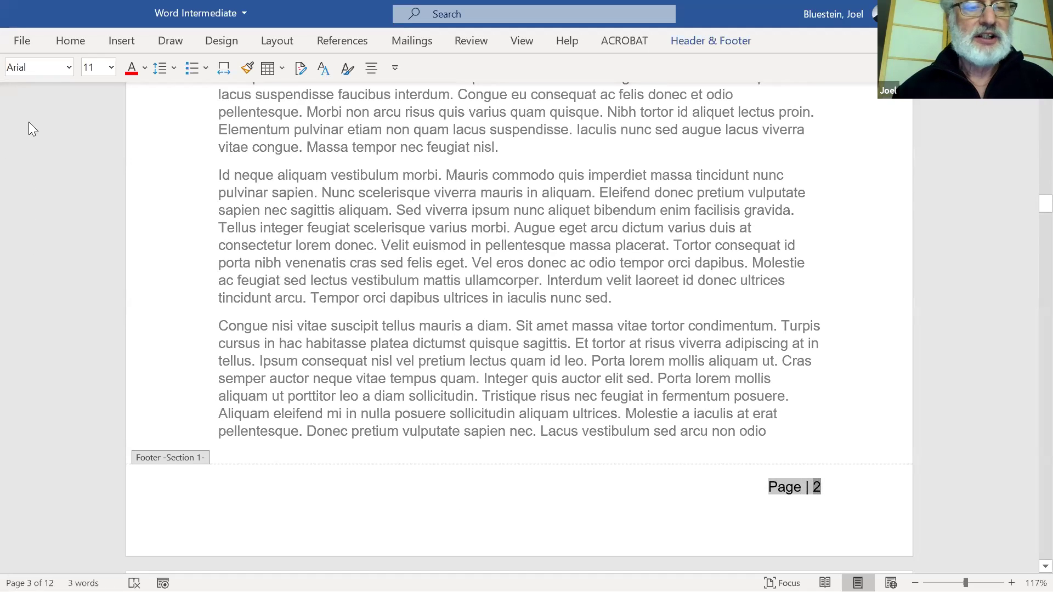
{"action": "left_click", "coordinate": [111, 68]}
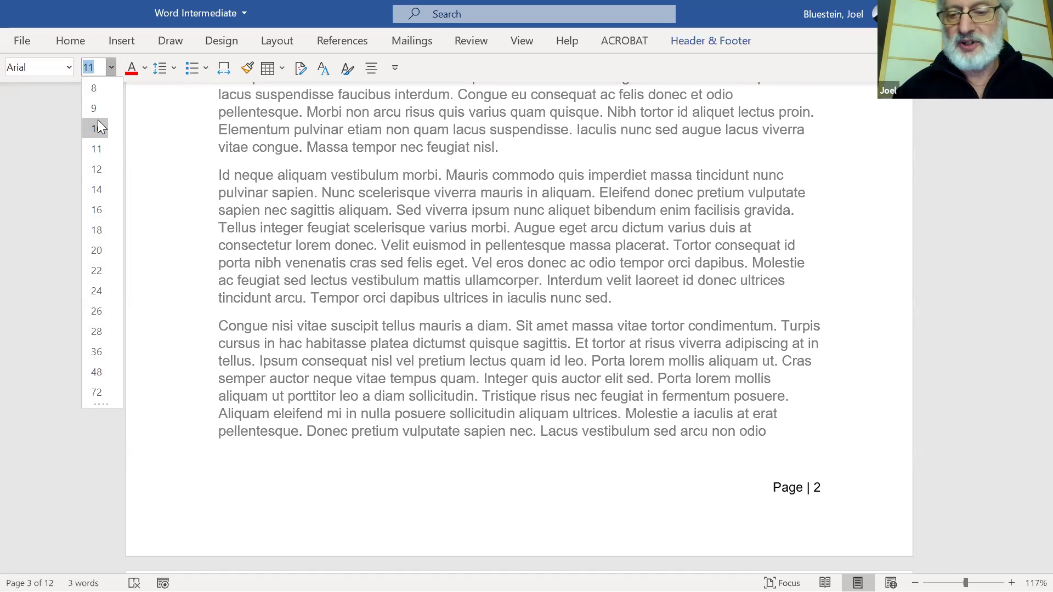
{"action": "left_click", "coordinate": [98, 127]}
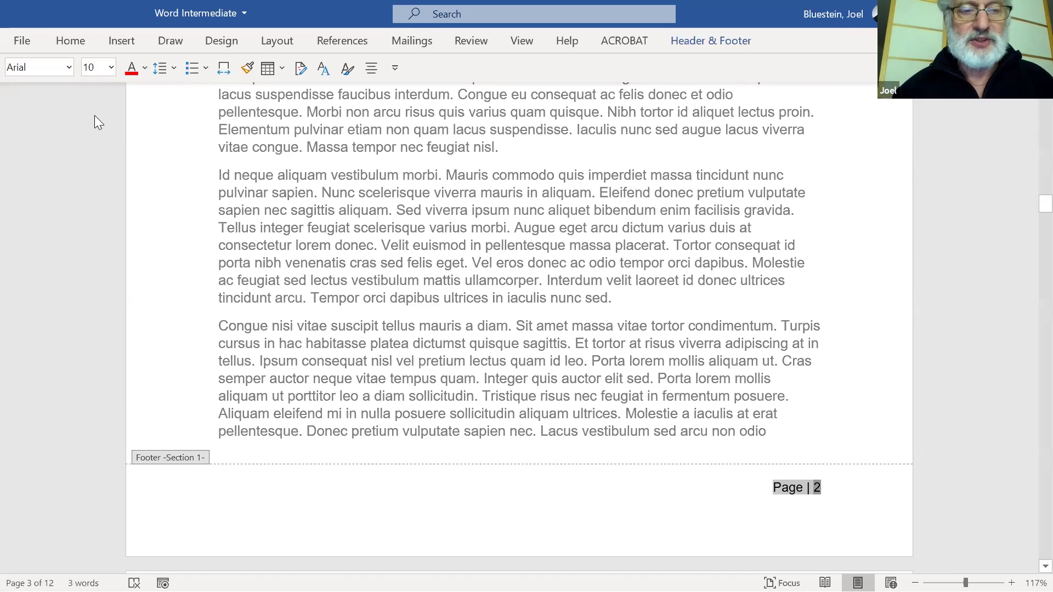
{"action": "double_click", "coordinate": [416, 244]}
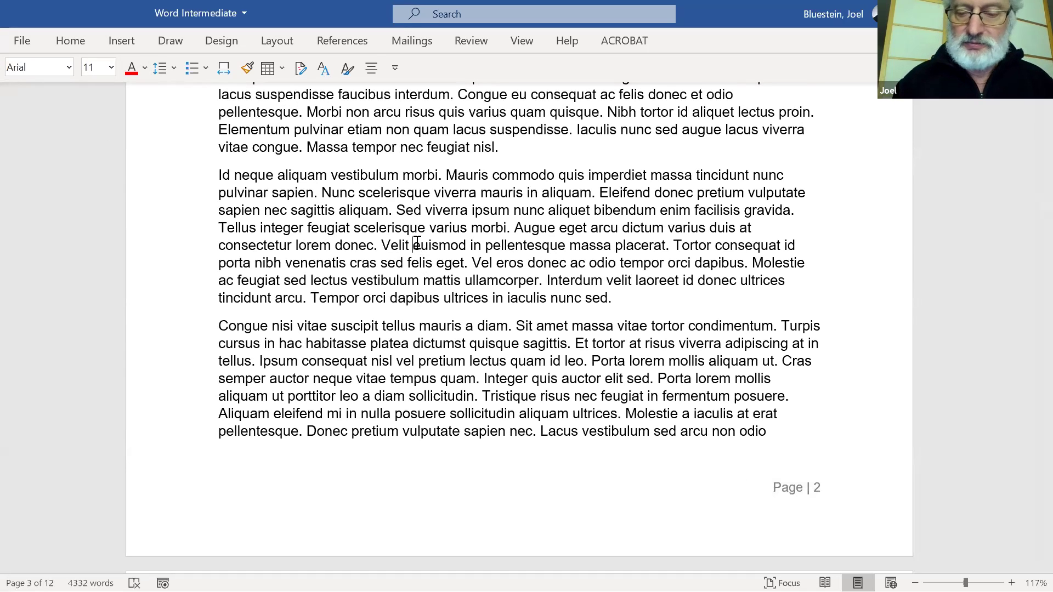
Add the header text "Confidential – Do Cite or Quote" on the Introduction page and return to the body text.
{"action": "key", "text": "Page_Up"}
{"action": "key", "text": "Page_Up"}
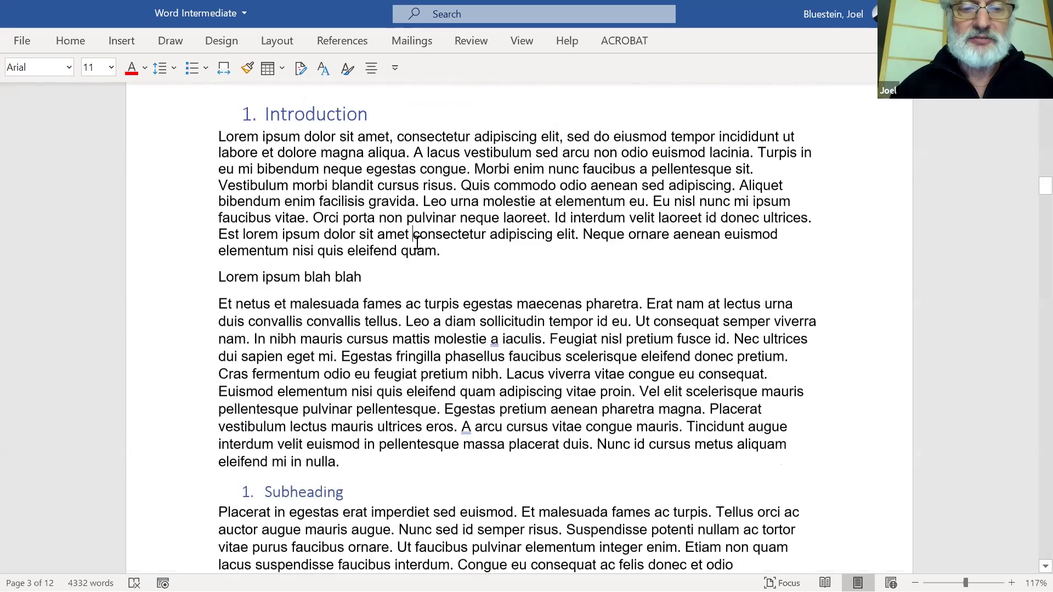
{"action": "key", "text": "Page_Down"}
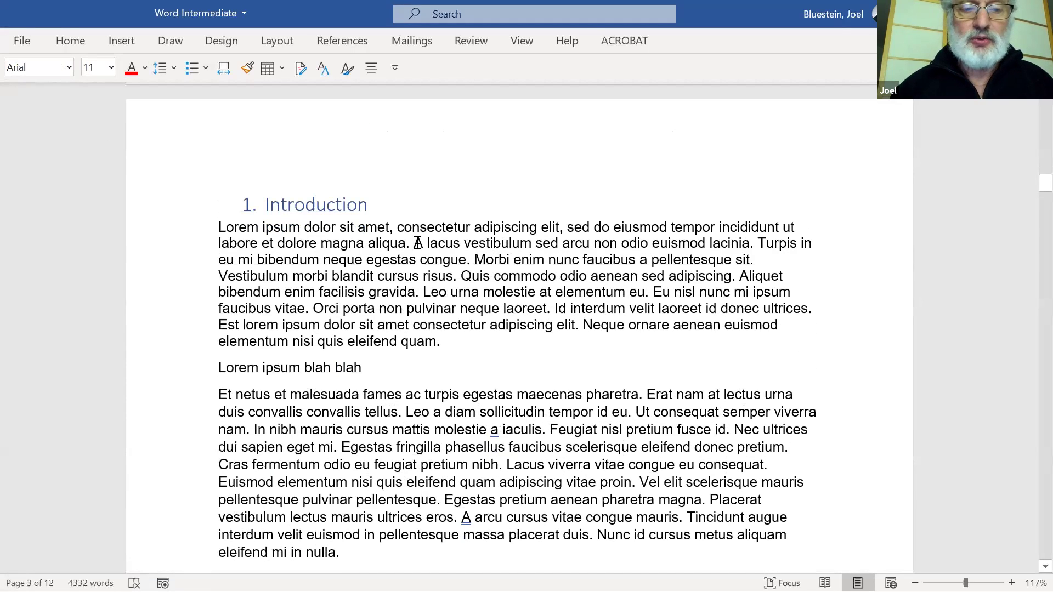
{"action": "double_click", "coordinate": [455, 138]}
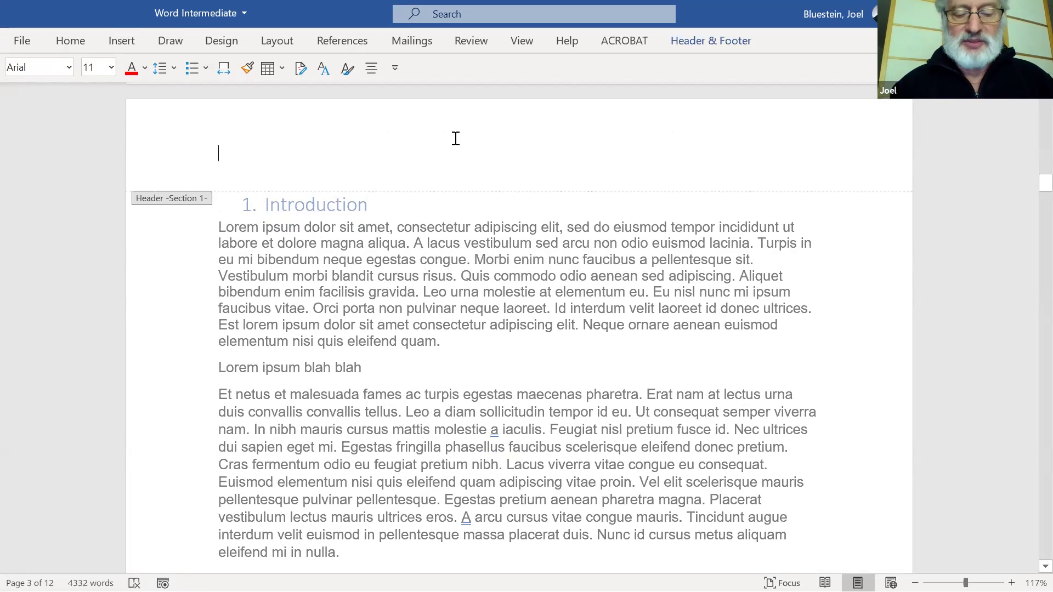
{"action": "type", "text": "Confide"}
{"action": "type", "text": "ntial "}
{"action": "type", "text": "- DO"}
{"action": "key", "text": "BackSpace"}
{"action": "key", "text": "BackSpace"}
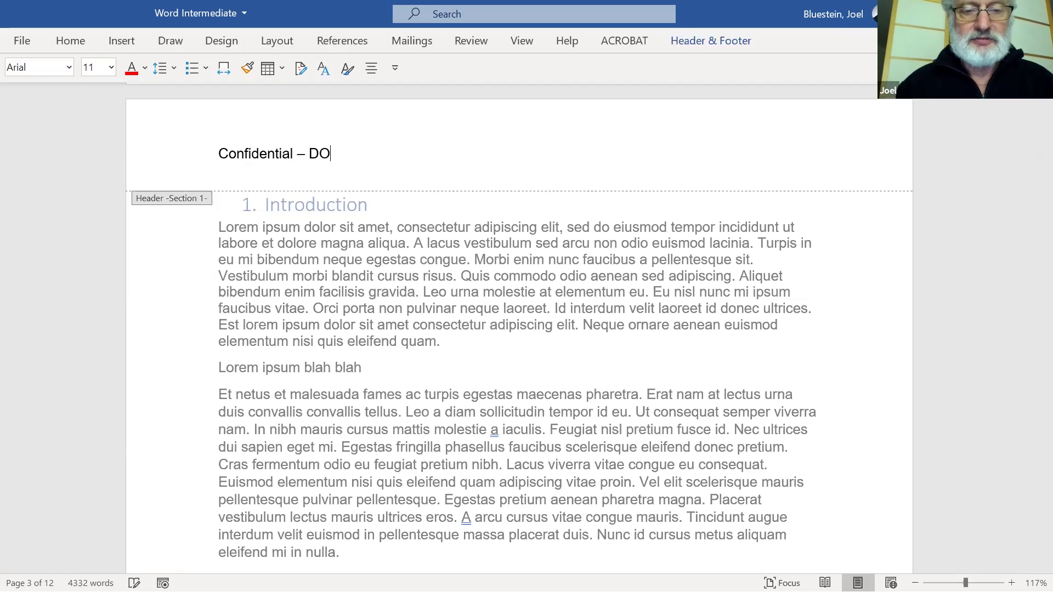
{"action": "type", "text": "o Cite or Quite"}
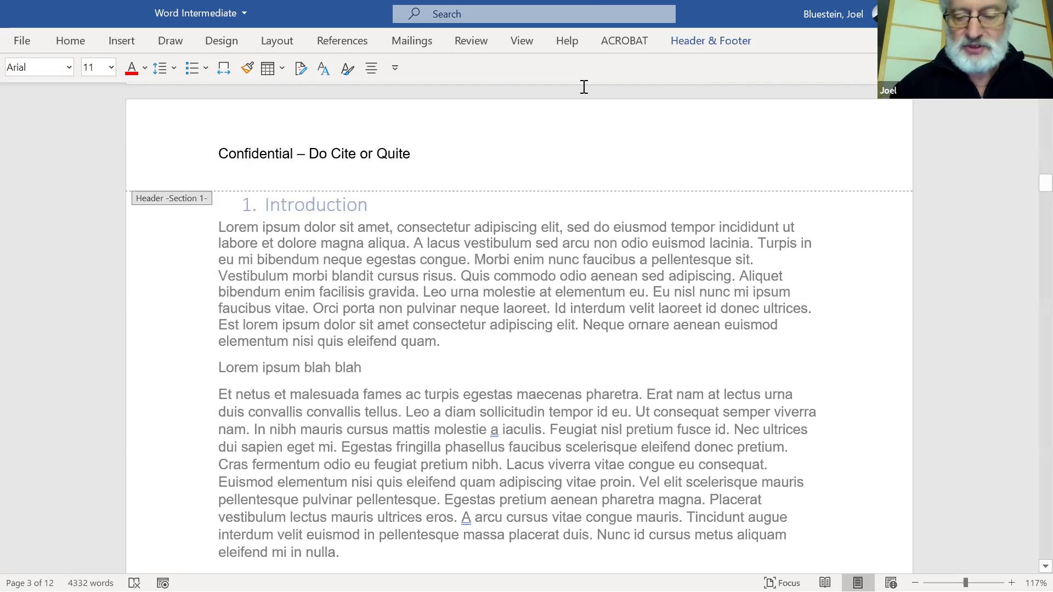
{"action": "key", "text": "BackSpace"}
{"action": "key", "text": "BackSpace"}
{"action": "key", "text": "BackSpace"}
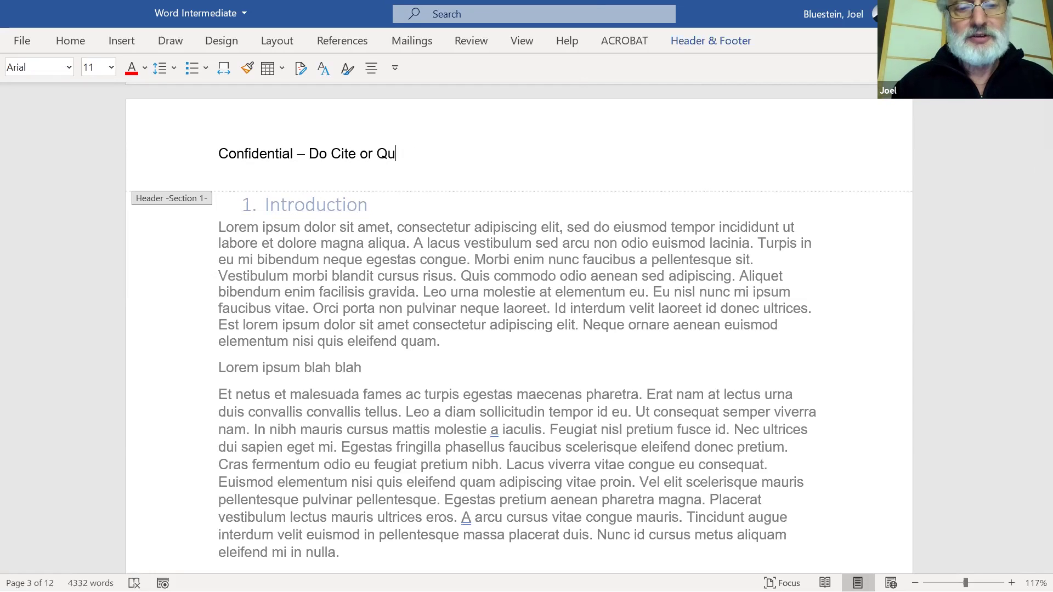
{"action": "type", "text": "ote"}
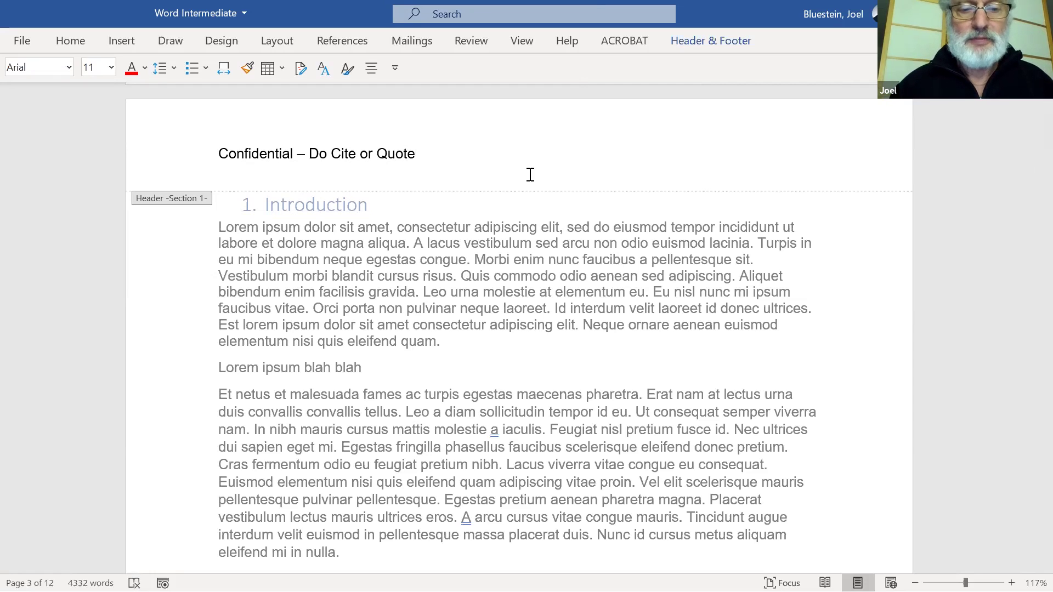
{"action": "double_click", "coordinate": [445, 260]}
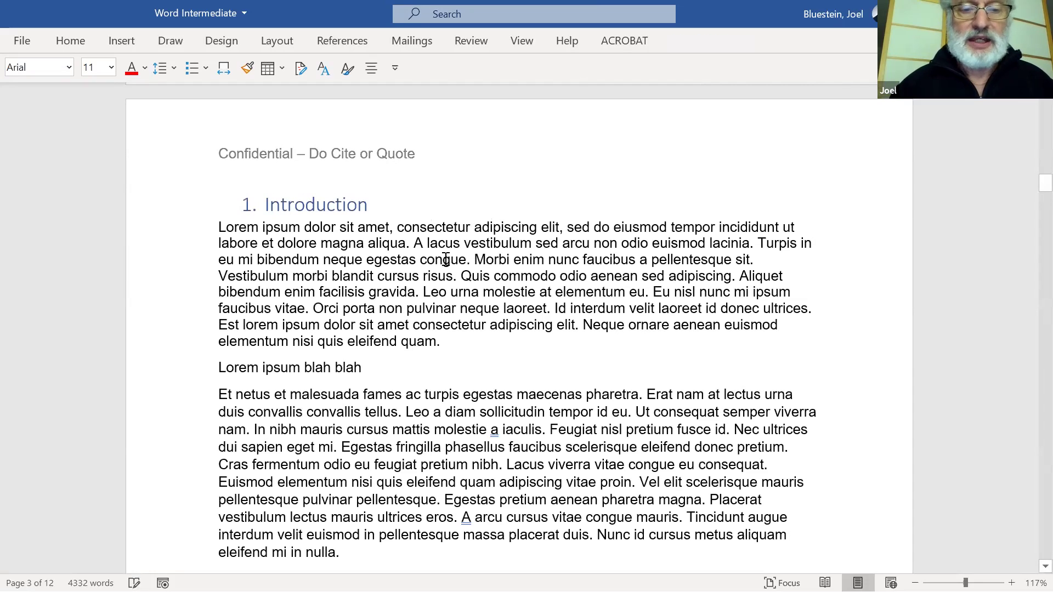
Examine how the header and the page number footer repeat across the cover, blank and chapter pages.
{"action": "scroll", "coordinate": [445, 259], "scroll_direction": "down", "scroll_amount": 15}
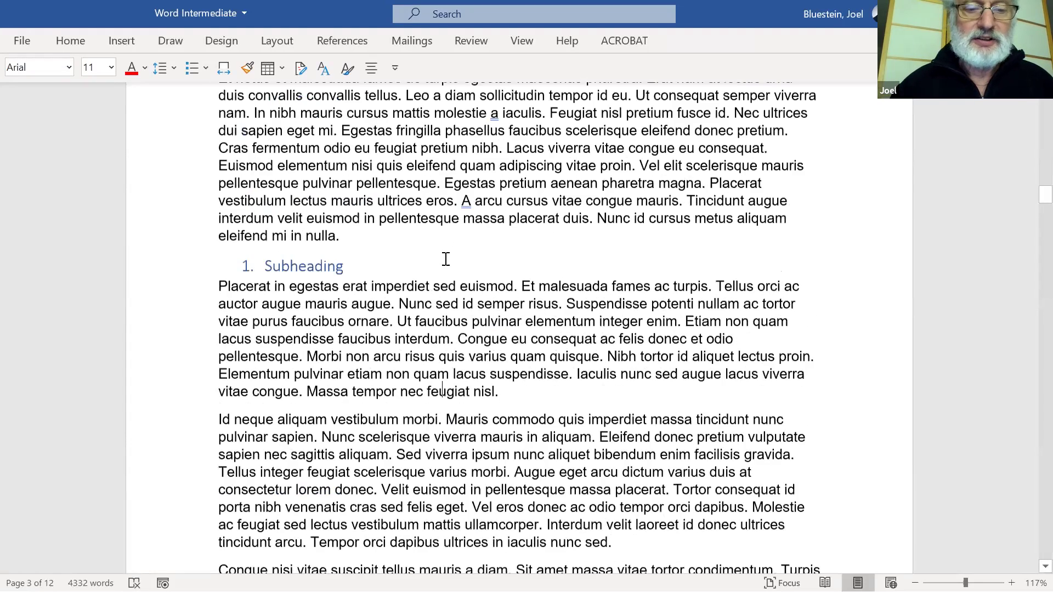
{"action": "scroll", "coordinate": [444, 258], "scroll_direction": "down", "scroll_amount": 10}
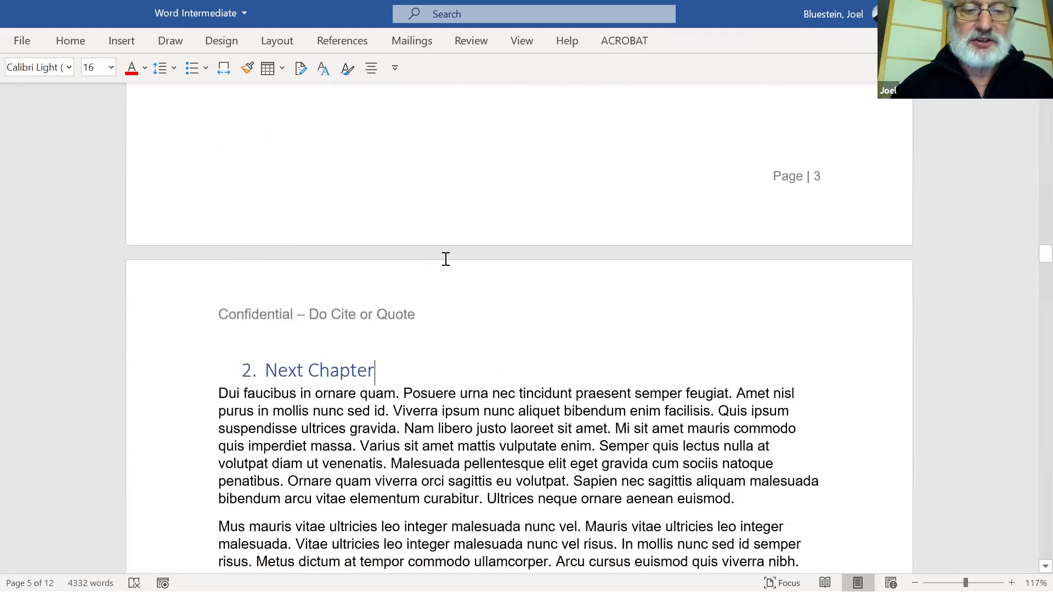
{"action": "scroll", "coordinate": [445, 260], "scroll_direction": "up", "scroll_amount": 20}
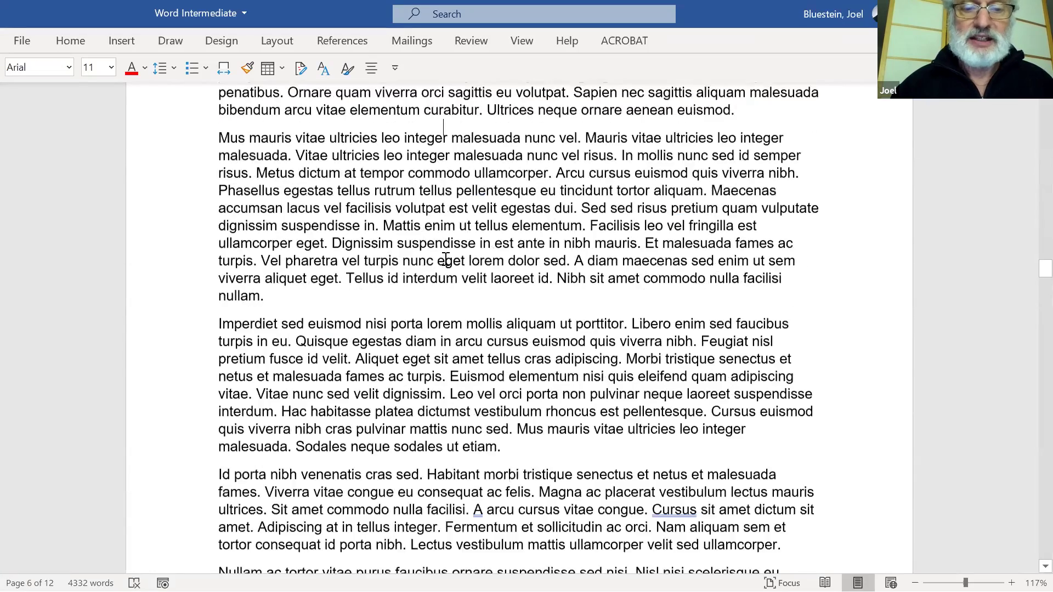
{"action": "scroll", "coordinate": [445, 260], "scroll_direction": "up", "scroll_amount": 20}
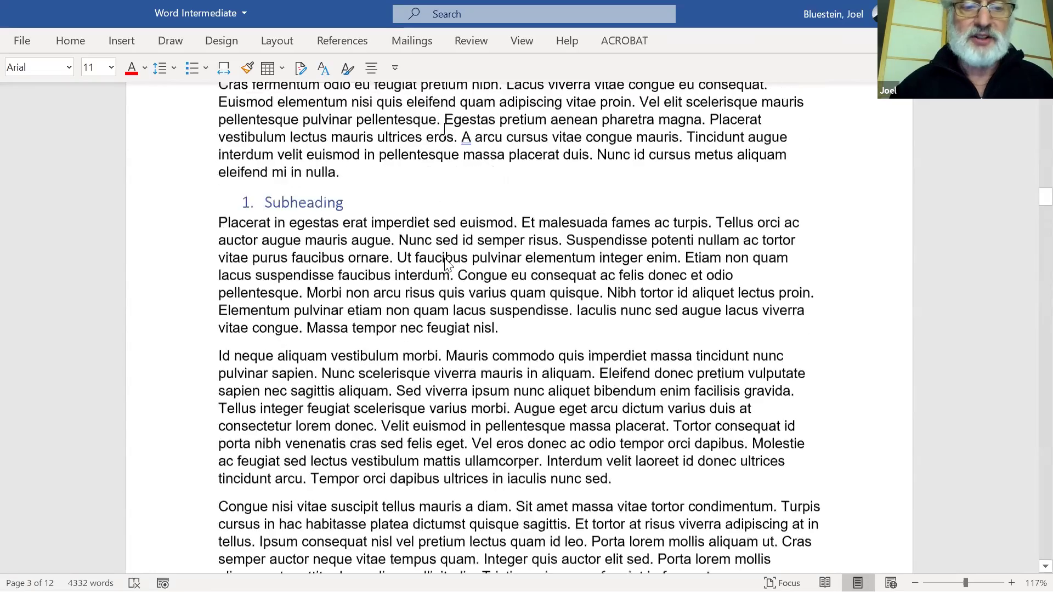
{"action": "scroll", "coordinate": [445, 260], "scroll_direction": "down", "scroll_amount": 6}
{"action": "scroll", "coordinate": [446, 260], "scroll_direction": "down", "scroll_amount": 4}
{"action": "scroll", "coordinate": [447, 262], "scroll_direction": "up", "scroll_amount": 10}
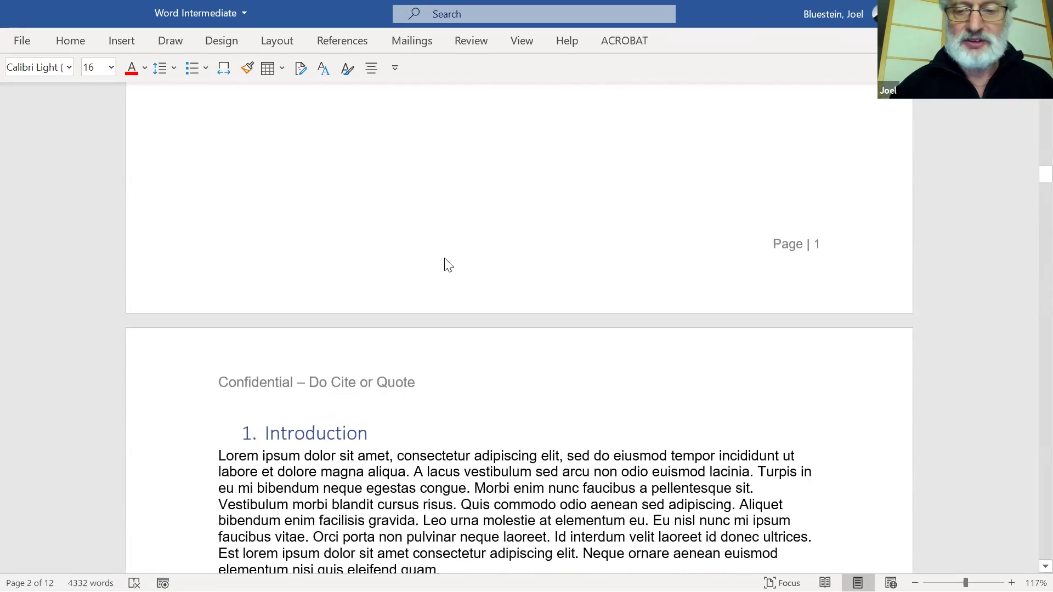
{"action": "key", "text": "Page_Down"}
{"action": "key", "text": "Page_Down"}
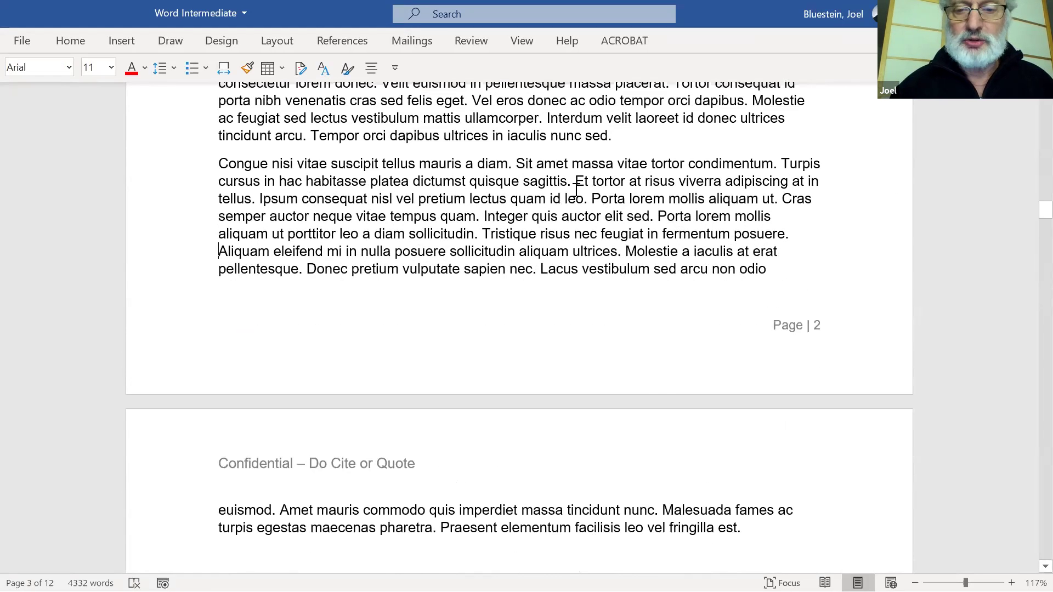
{"action": "key", "text": "Page_Up"}
{"action": "key", "text": "Page_Up"}
{"action": "key", "text": "Page_Up"}
{"action": "key", "text": "Page_Up"}
{"action": "key", "text": "Page_Up"}
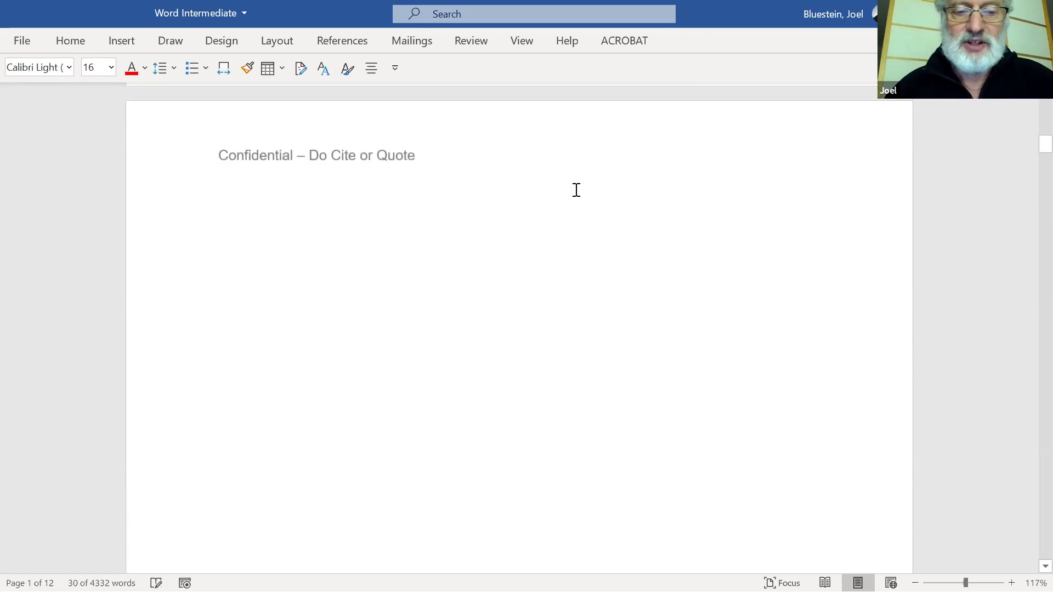
{"action": "key", "text": "Page_Down"}
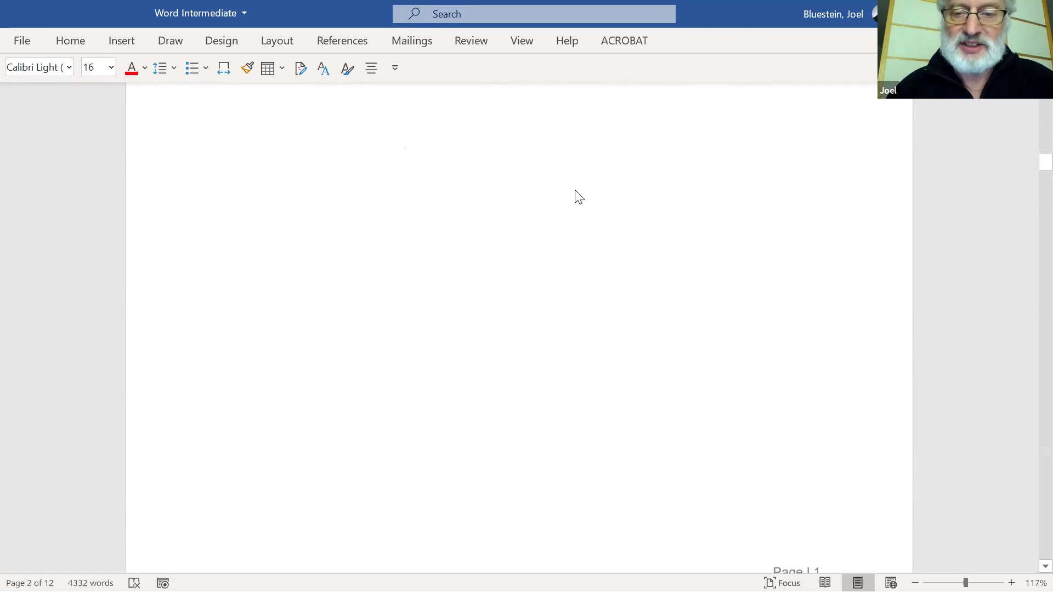
{"action": "key", "text": "Page_Down"}
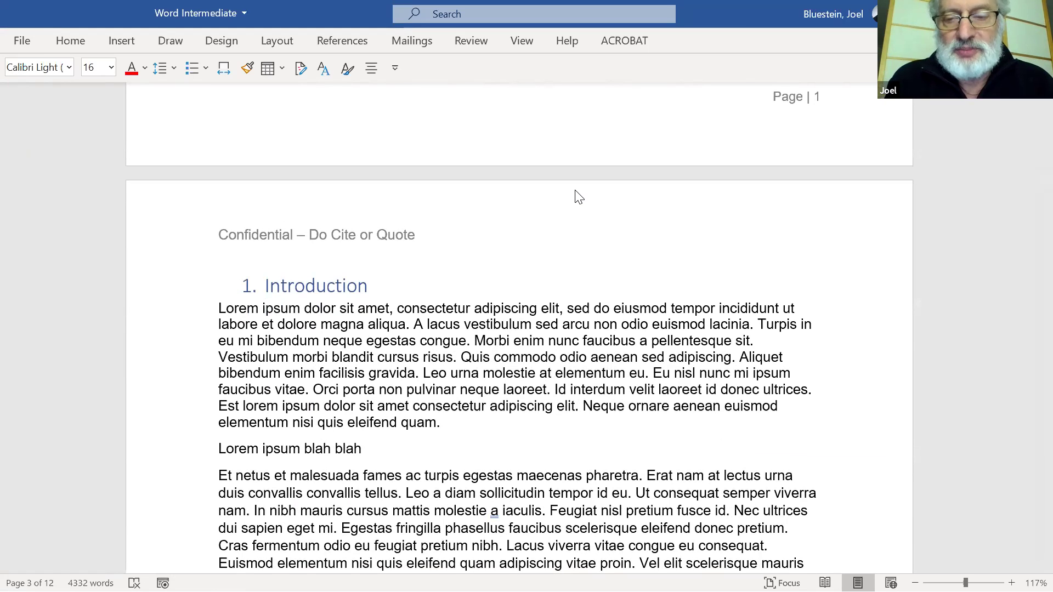
Show the paragraph marks and hidden formatting symbols, and check the blank page after the cover.
{"action": "scroll", "coordinate": [575, 188], "scroll_direction": "up", "scroll_amount": 10}
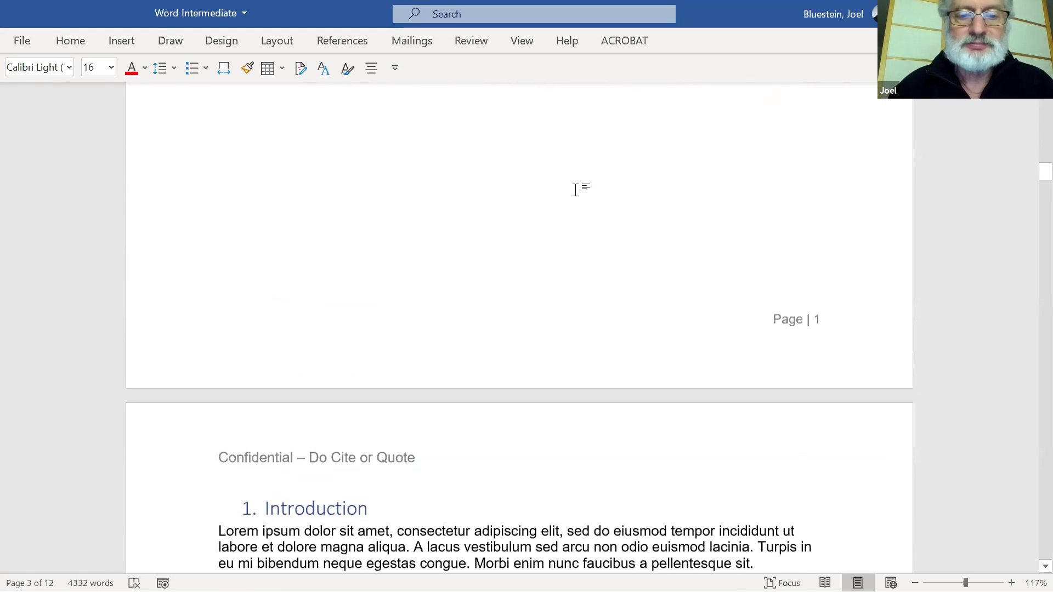
{"action": "left_click", "coordinate": [70, 39]}
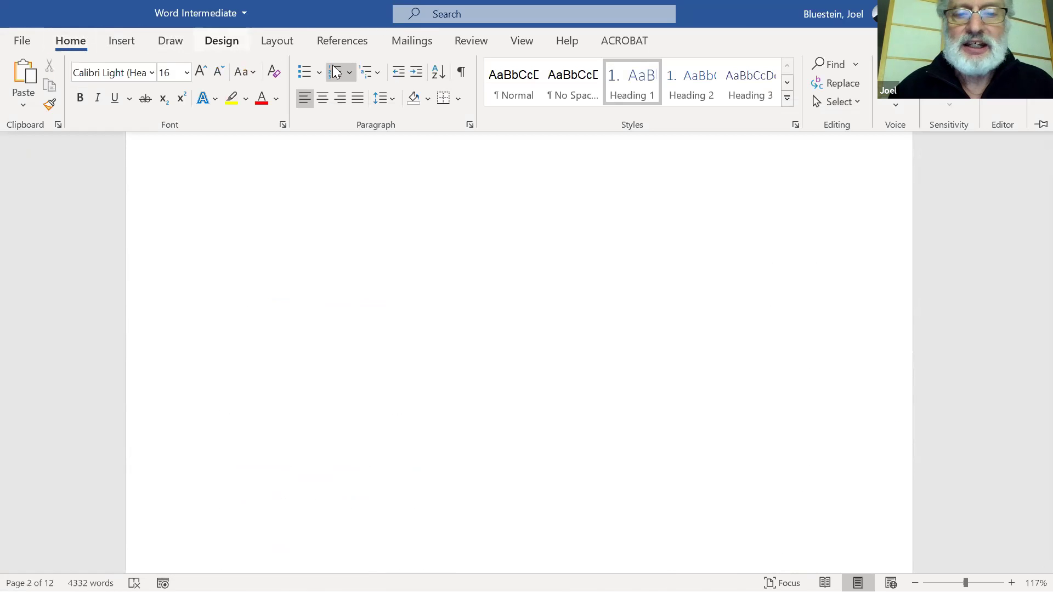
{"action": "left_click", "coordinate": [462, 79]}
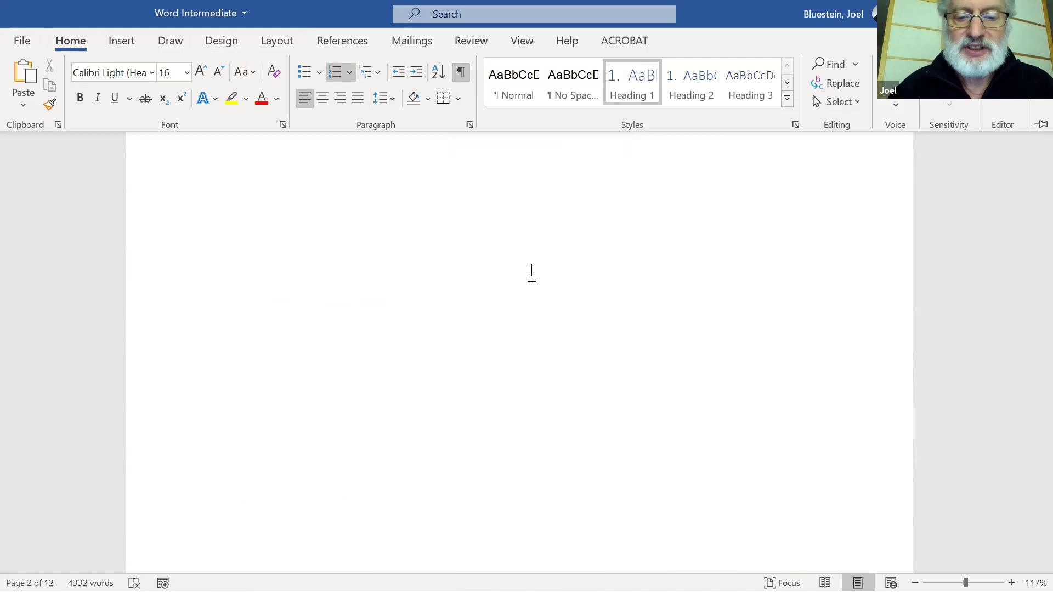
{"action": "scroll", "coordinate": [531, 271], "scroll_direction": "down", "scroll_amount": 8}
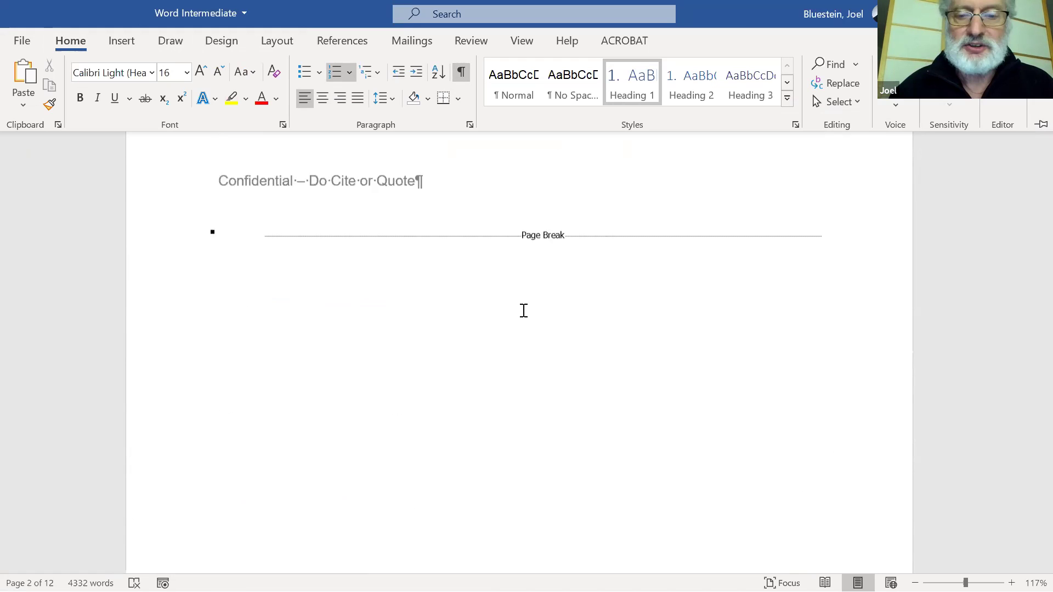
{"action": "scroll", "coordinate": [524, 310], "scroll_direction": "up", "scroll_amount": 3}
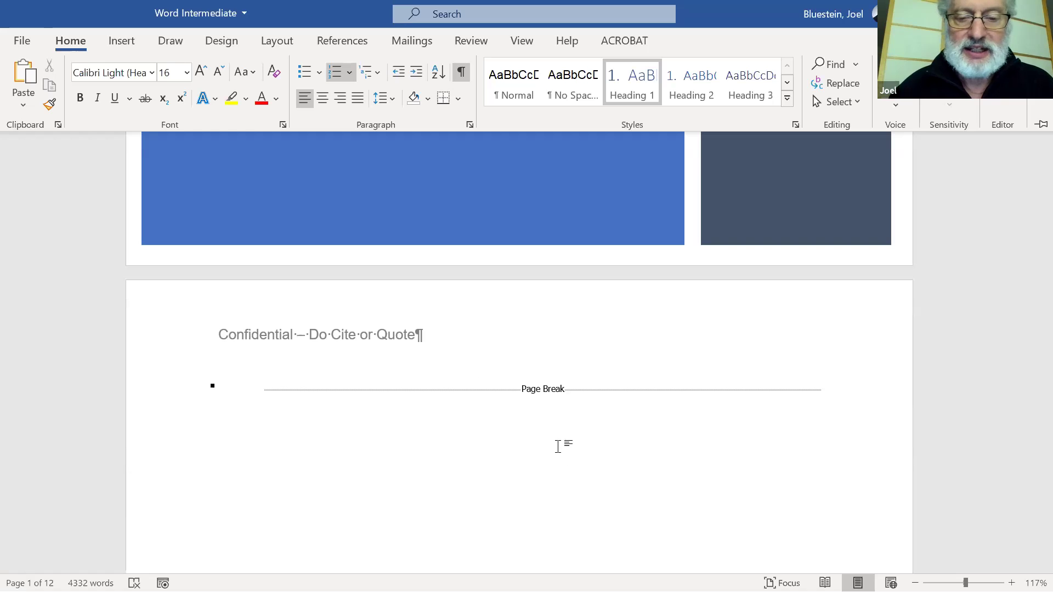
{"action": "scroll", "coordinate": [554, 444], "scroll_direction": "down", "scroll_amount": 4}
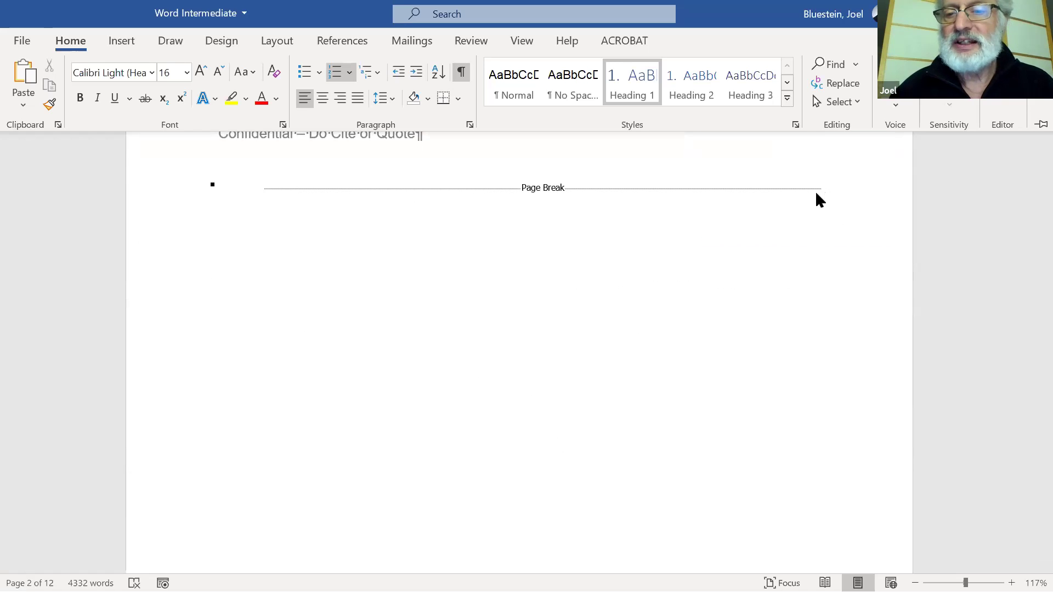
Delete the page break on the blank page before "Introduction", and insert a page break ahead of that heading again.
{"action": "key", "text": "ctrl+F1"}
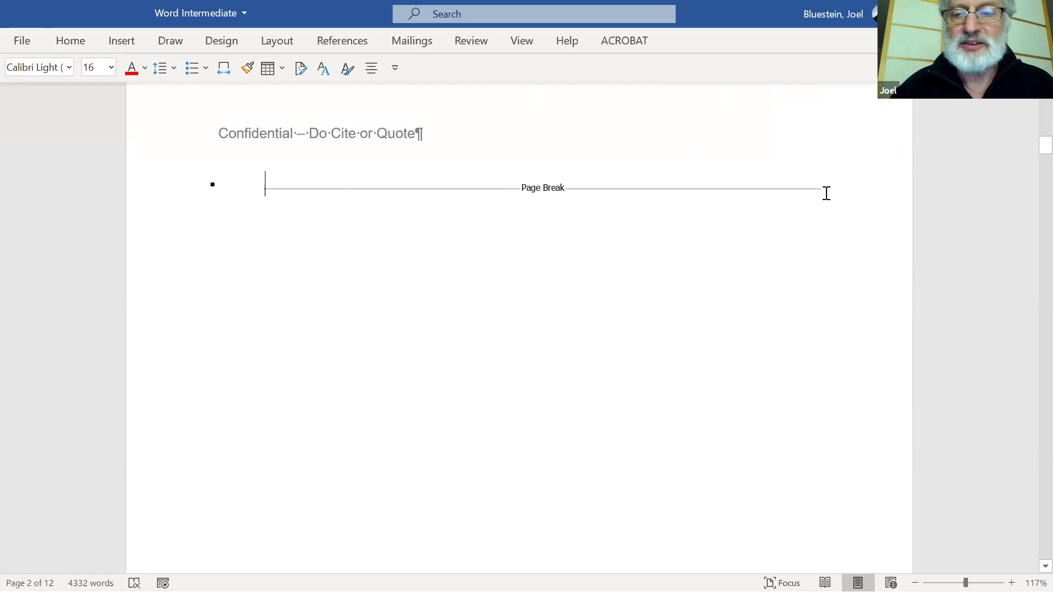
{"action": "key", "text": "Delete"}
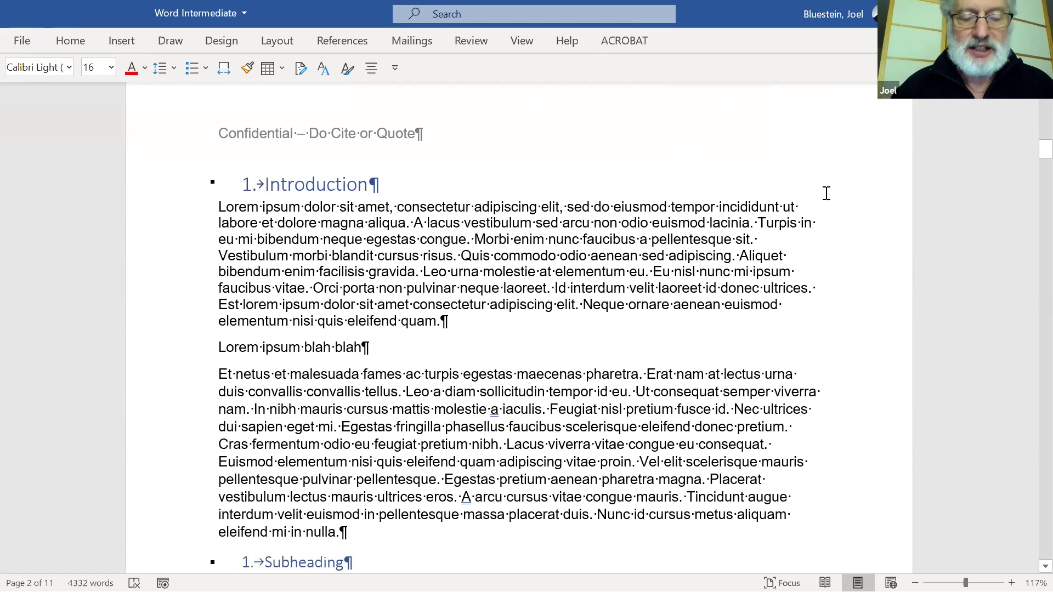
{"action": "key", "text": "Left"}
{"action": "key", "text": "Left"}
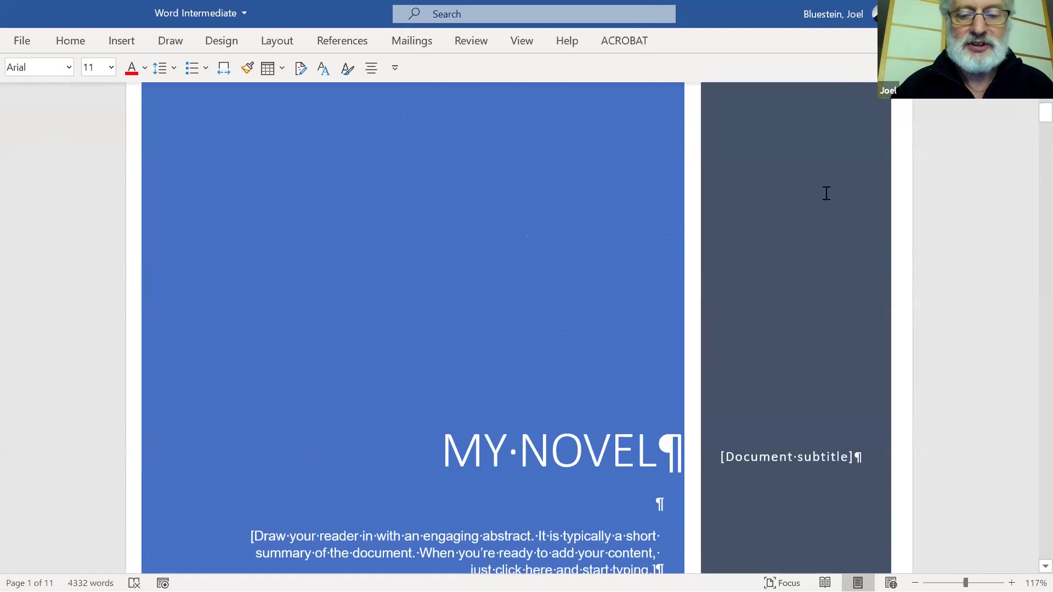
{"action": "key", "text": "Left"}
{"action": "key", "text": "Right"}
{"action": "key", "text": "Right"}
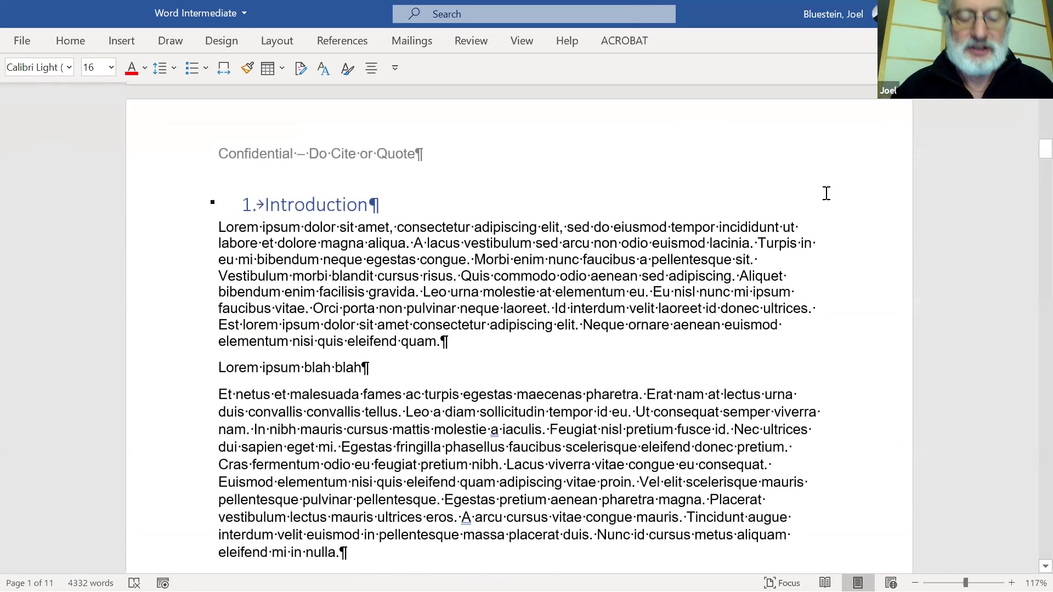
{"action": "key", "text": "ctrl+Return"}
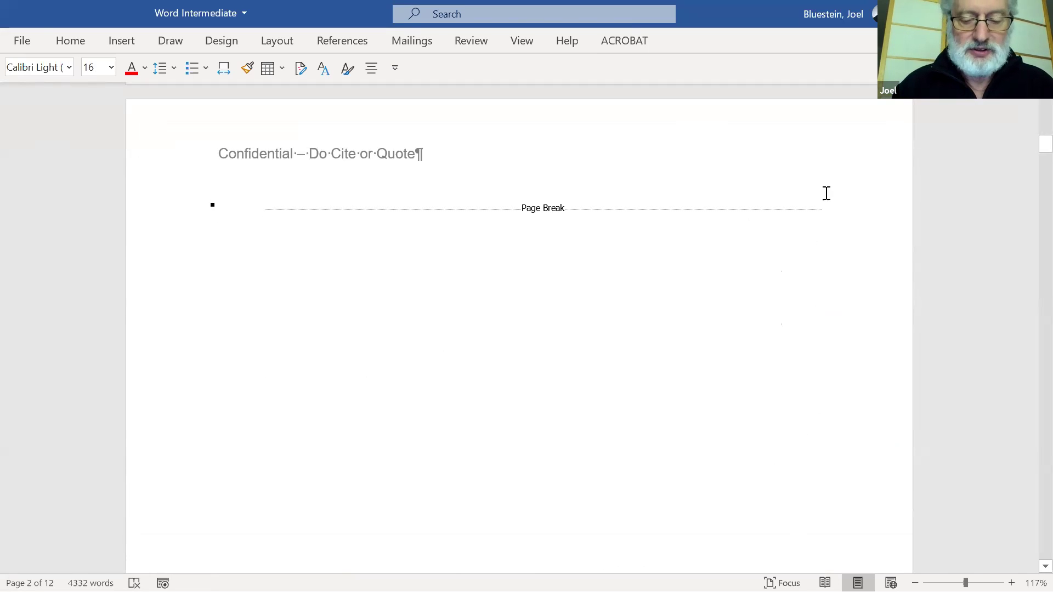
Insert a Next Page section break ahead of the page break that precedes "Introduction".
{"action": "key", "text": "i"}
{"action": "key", "text": "b"}
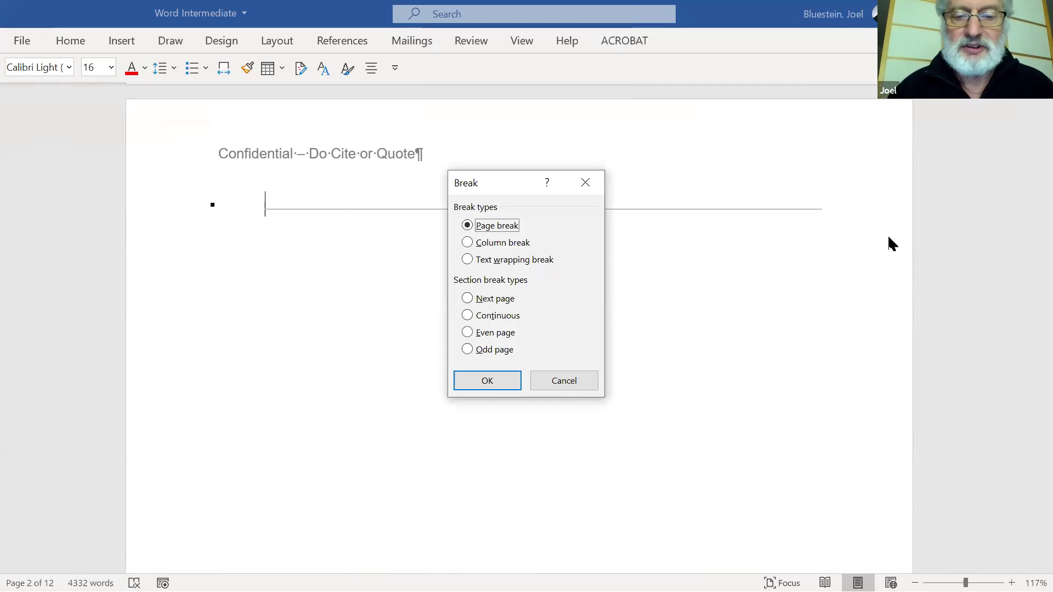
{"action": "left_click", "coordinate": [478, 299]}
{"action": "left_click", "coordinate": [492, 384]}
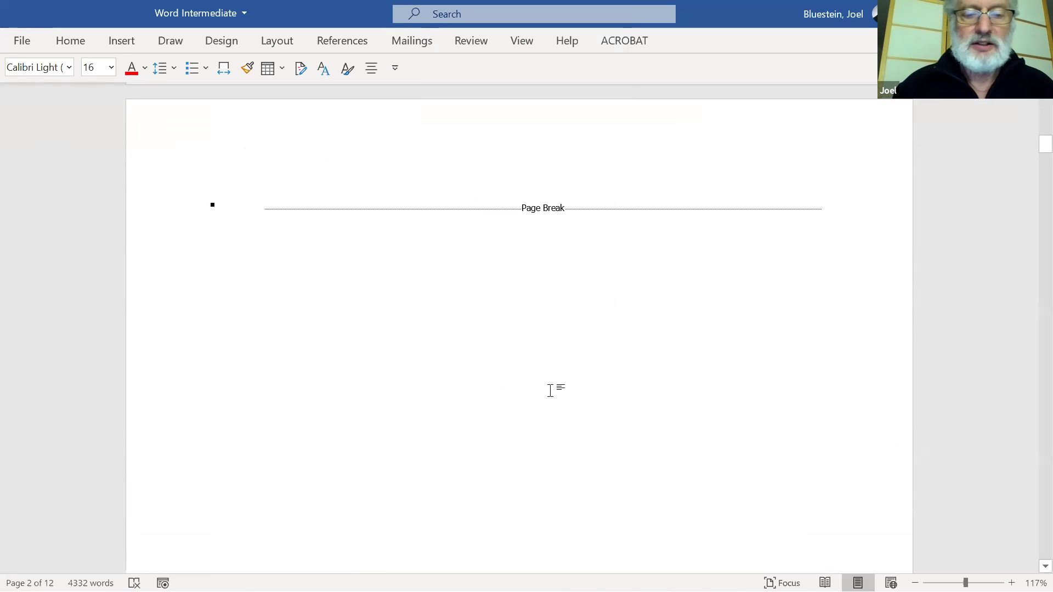
Try deleting the page break above "Introduction", undo the deletion, and toggle the formatting symbols off and back on.
{"action": "key", "text": "Delete"}
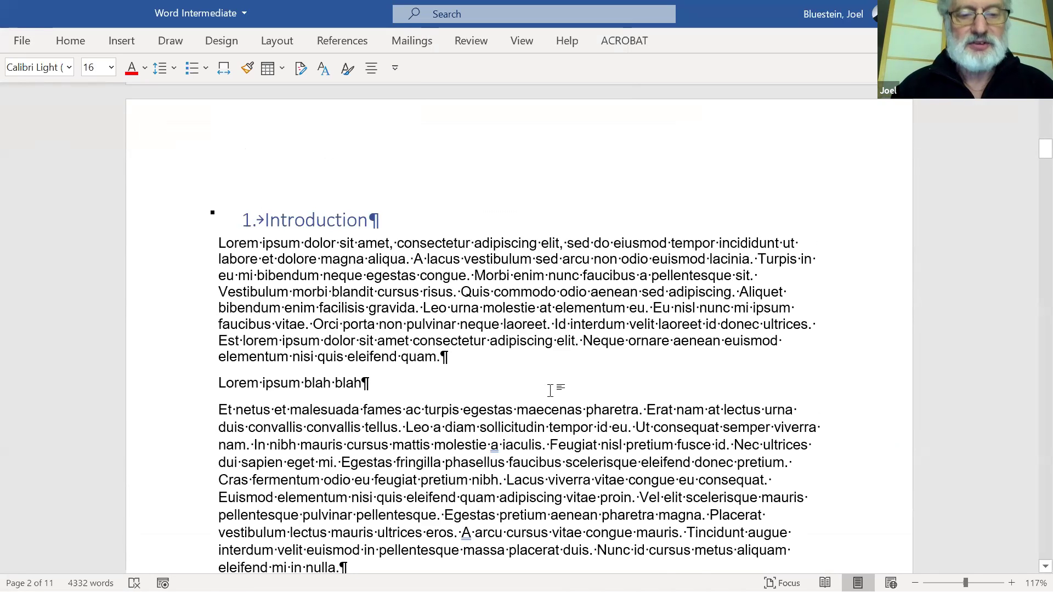
{"action": "key", "text": "ctrl+z"}
{"action": "key", "text": "ctrl+shift+8"}
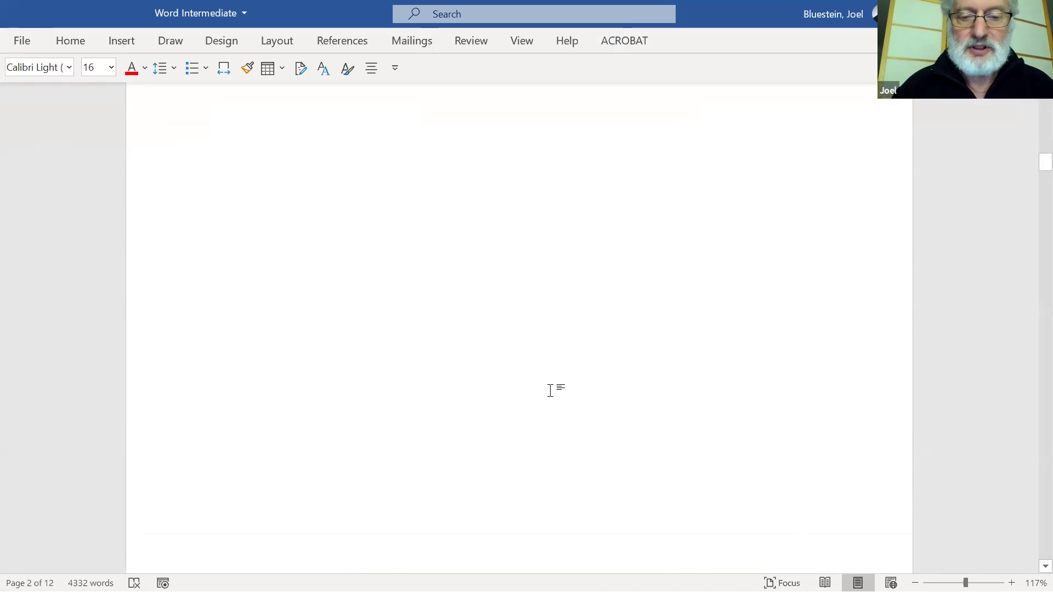
{"action": "key", "text": "ctrl+shift+8"}
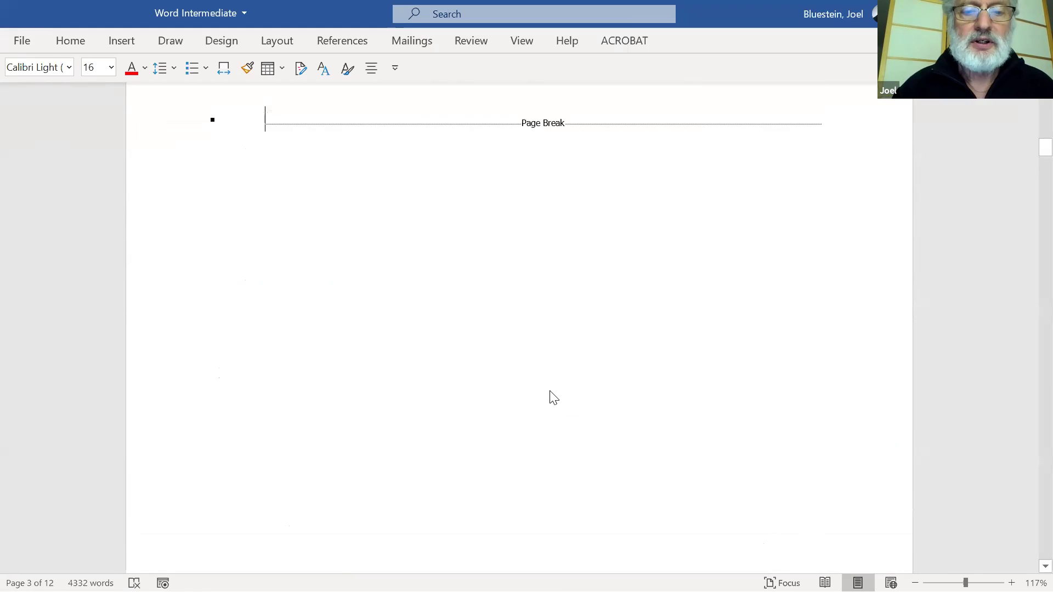
Check from the document's start through the Introduction pages which section their footer belongs to, and return to the body text.
{"action": "key", "text": "ctrl+Home"}
{"action": "key", "text": "Down"}
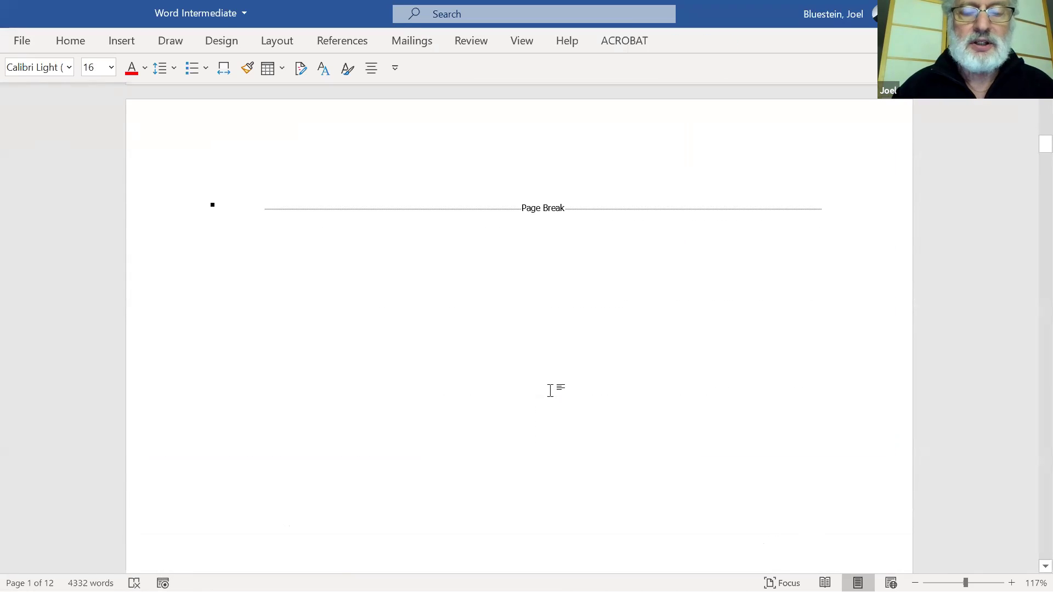
{"action": "key", "text": "Page_Down"}
{"action": "key", "text": "Page_Down"}
{"action": "key", "text": "Page_Down"}
{"action": "key", "text": "Page_Down"}
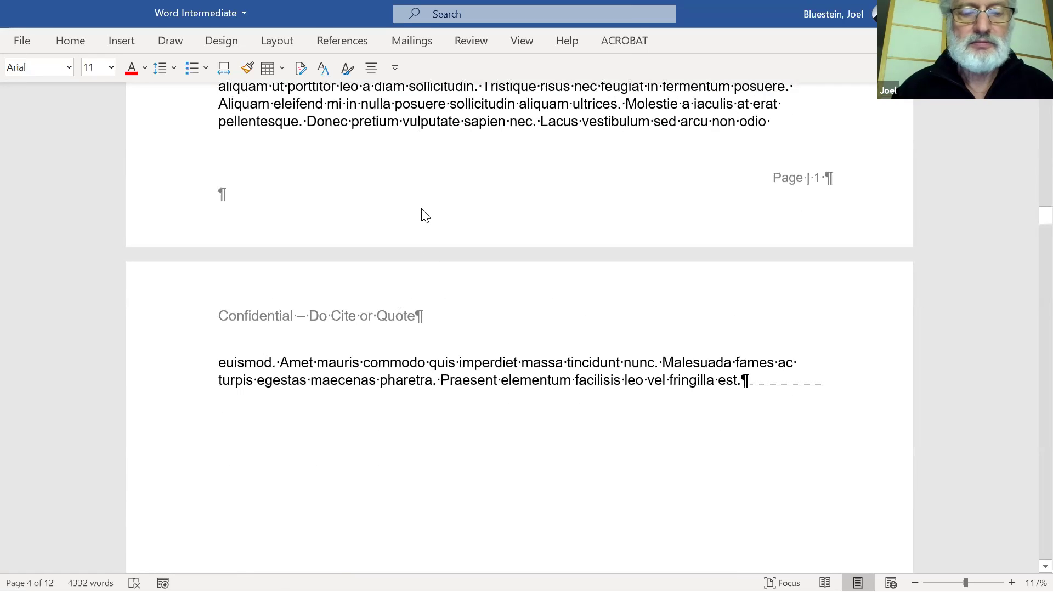
{"action": "double_click", "coordinate": [423, 210]}
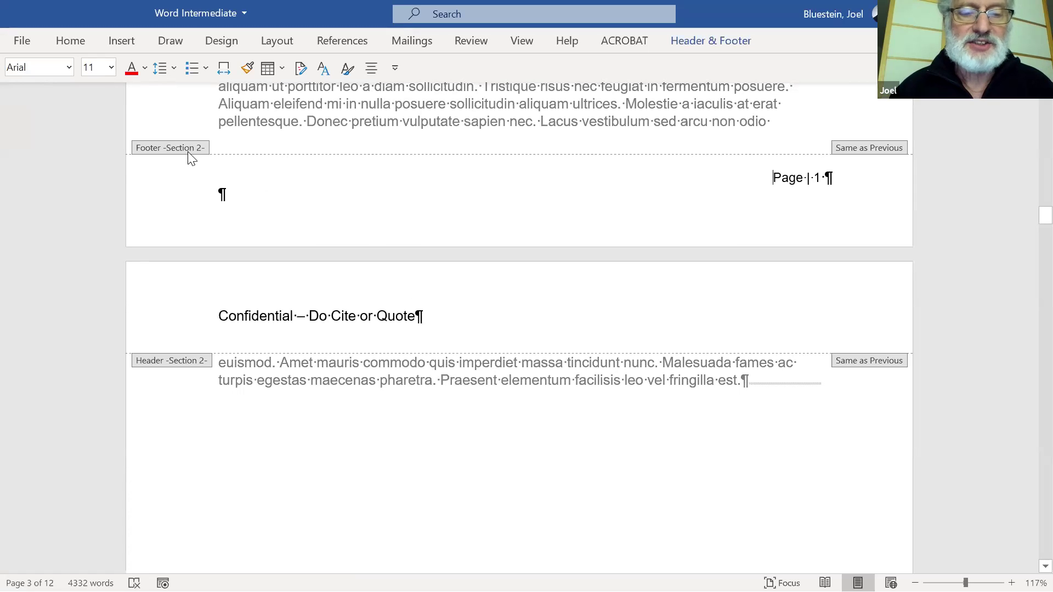
{"action": "double_click", "coordinate": [338, 104]}
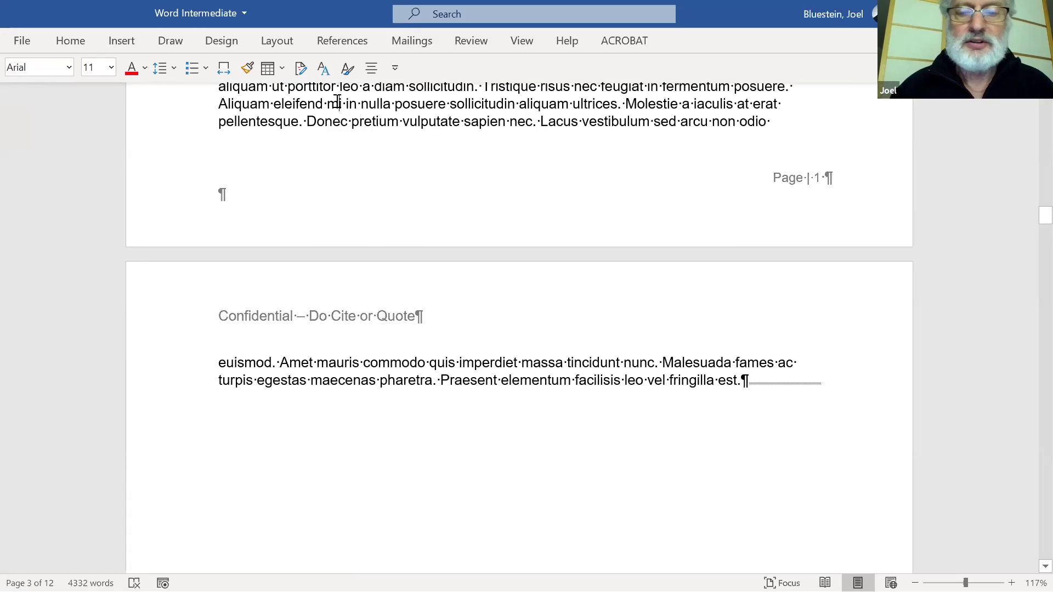
{"action": "scroll", "coordinate": [337, 100], "scroll_direction": "up", "scroll_amount": 12}
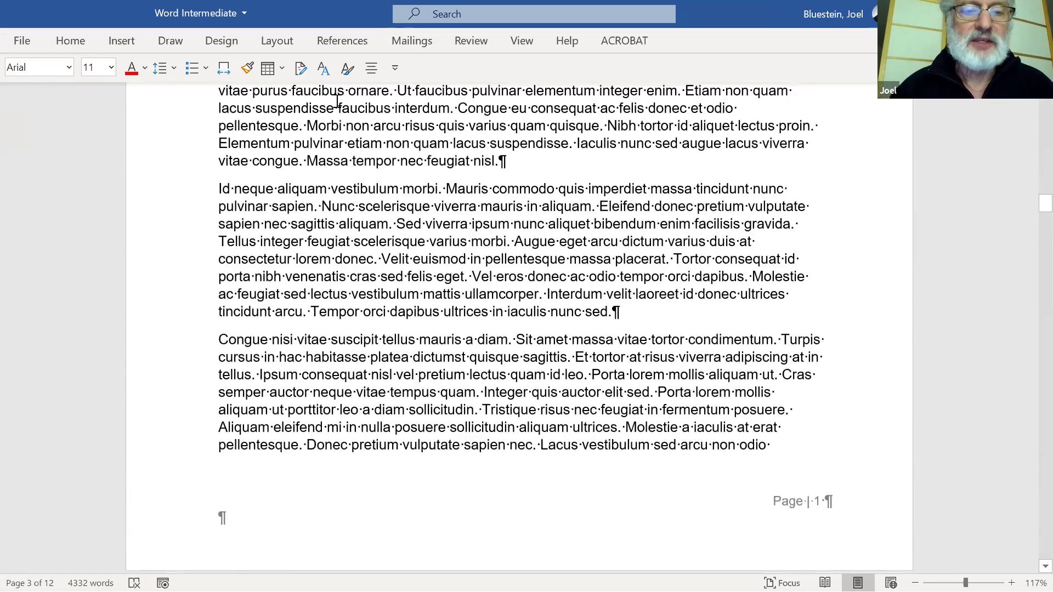
{"action": "scroll", "coordinate": [336, 101], "scroll_direction": "up", "scroll_amount": 2}
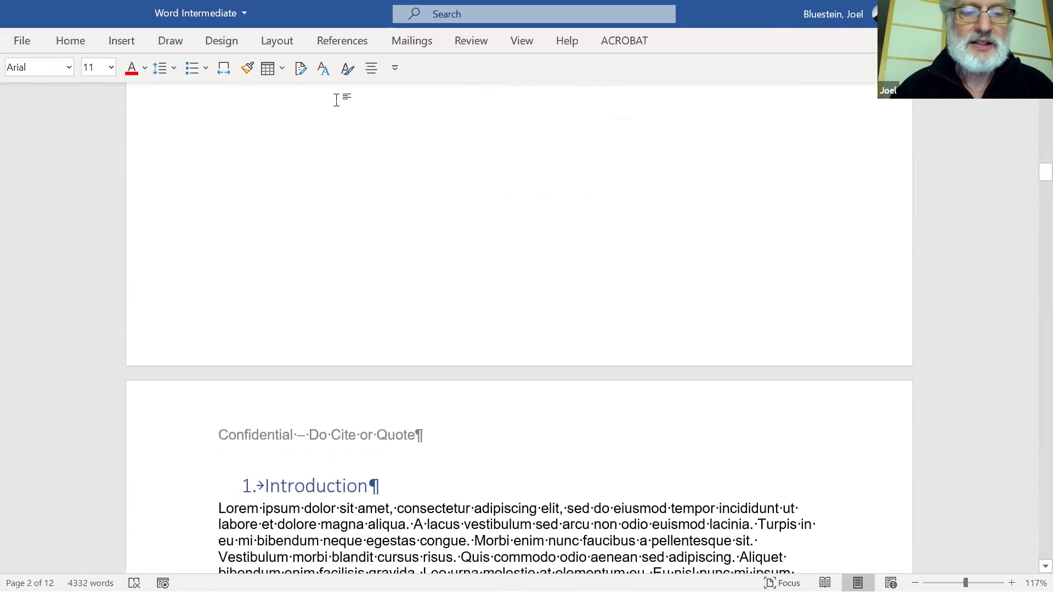
{"action": "double_click", "coordinate": [336, 101]}
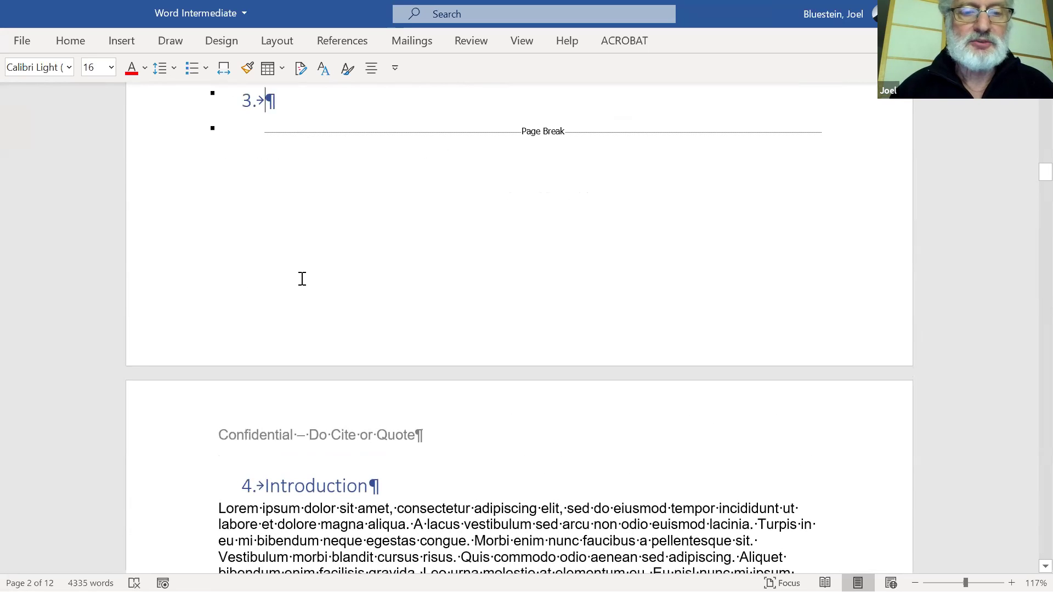
{"action": "key", "text": "ctrl+z"}
{"action": "key", "text": "ctrl+z"}
Examine the section labels of the headers and footers on the cover, blank and Introduction pages, and return to the body text.
{"action": "scroll", "coordinate": [283, 348], "scroll_direction": "down", "scroll_amount": 5}
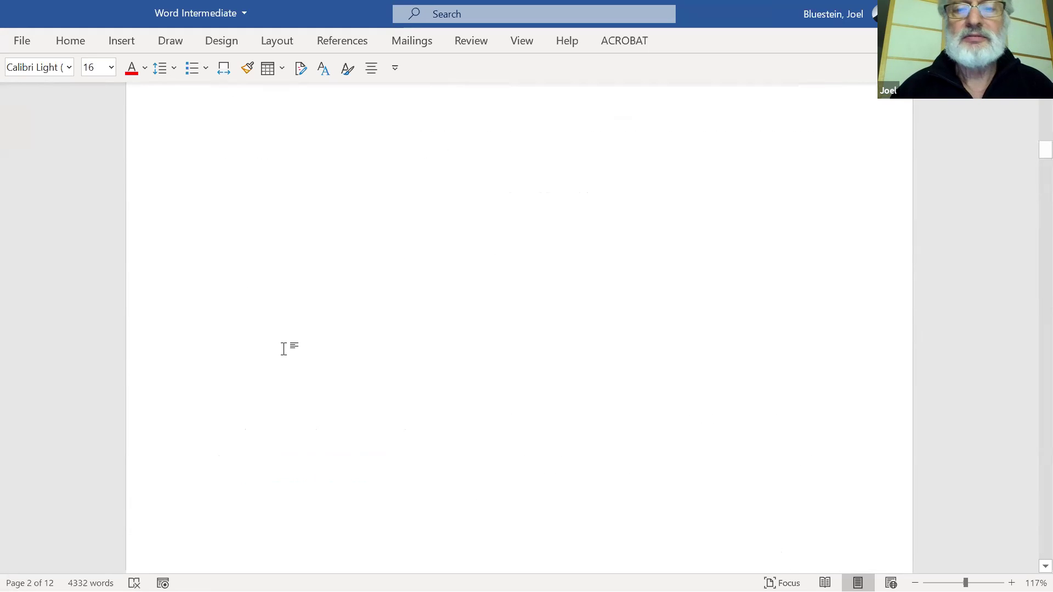
{"action": "scroll", "coordinate": [284, 349], "scroll_direction": "down", "scroll_amount": 3}
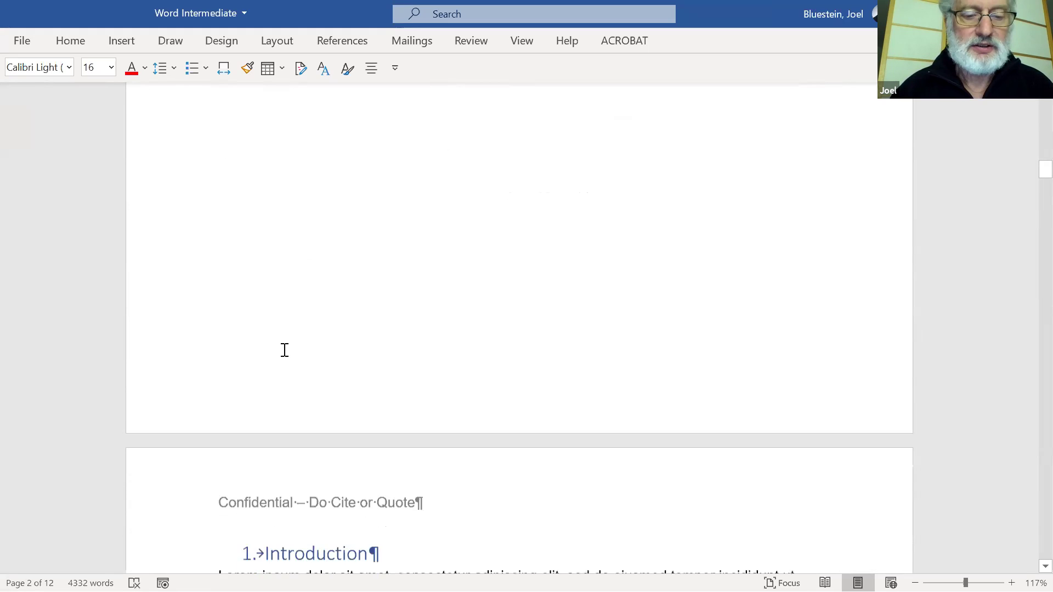
{"action": "double_click", "coordinate": [272, 385]}
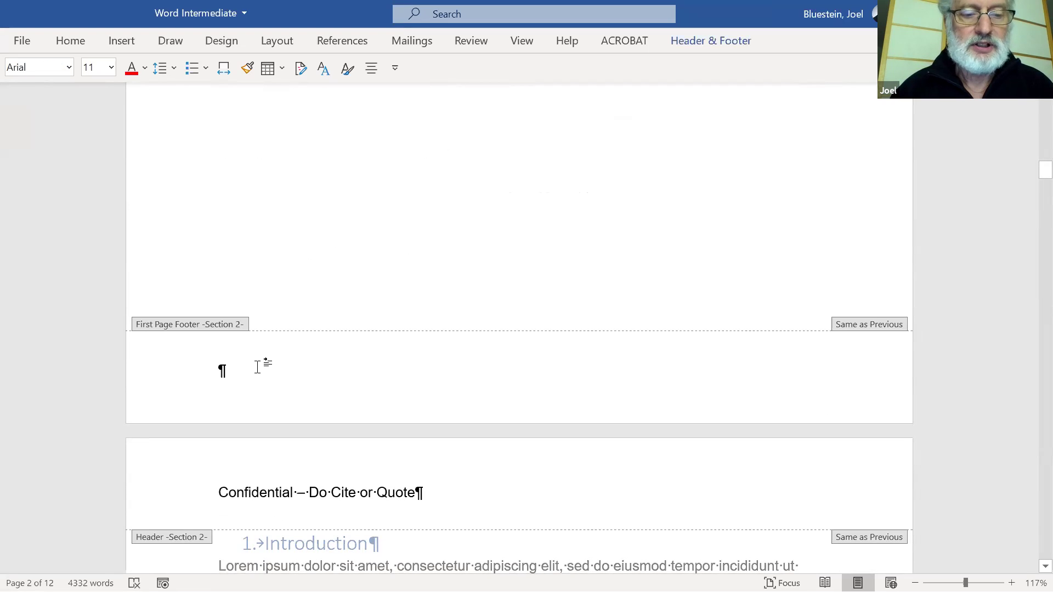
{"action": "scroll", "coordinate": [275, 356], "scroll_direction": "up", "scroll_amount": 3}
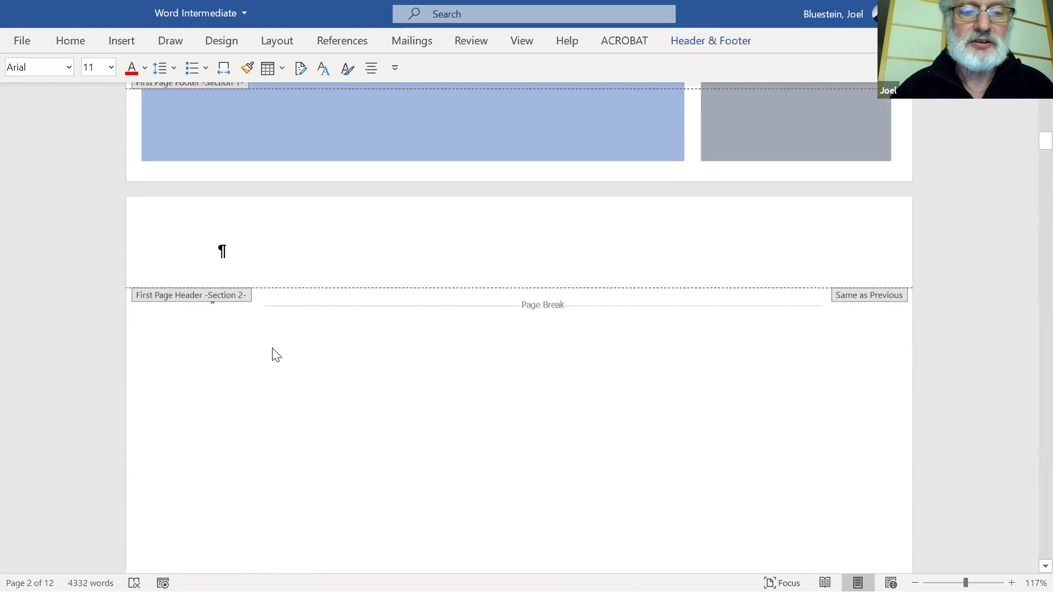
{"action": "scroll", "coordinate": [252, 284], "scroll_direction": "up", "scroll_amount": 1}
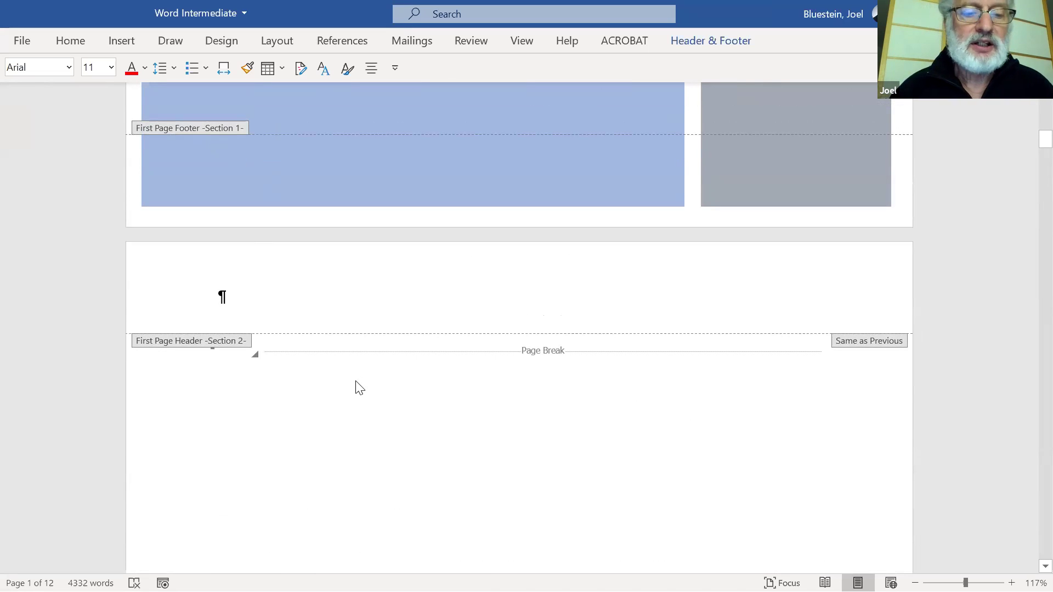
{"action": "scroll", "coordinate": [356, 394], "scroll_direction": "down", "scroll_amount": 5}
{"action": "scroll", "coordinate": [353, 388], "scroll_direction": "down", "scroll_amount": 12}
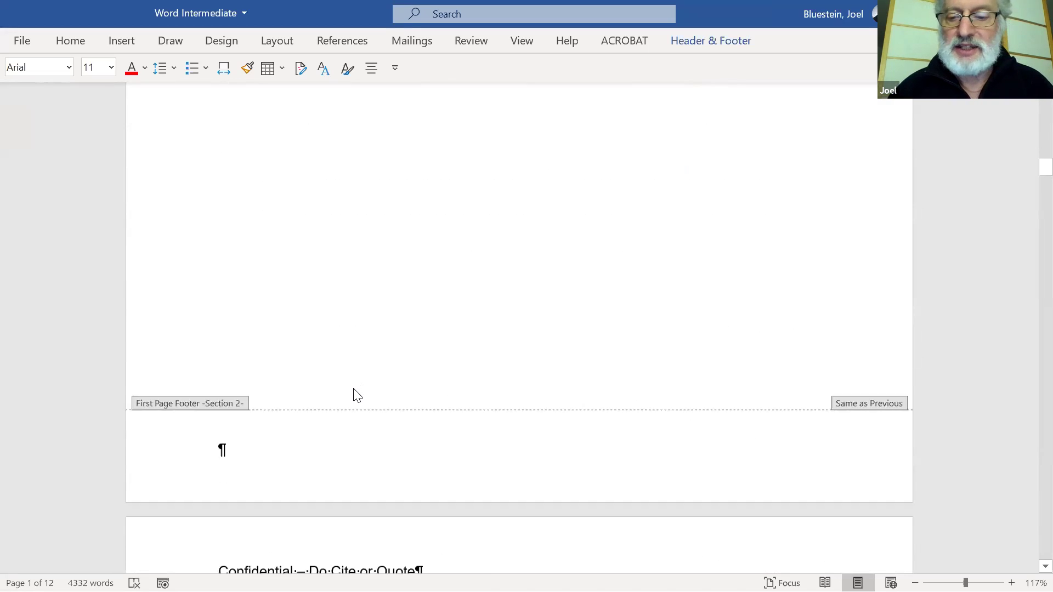
{"action": "scroll", "coordinate": [380, 292], "scroll_direction": "down", "scroll_amount": 9}
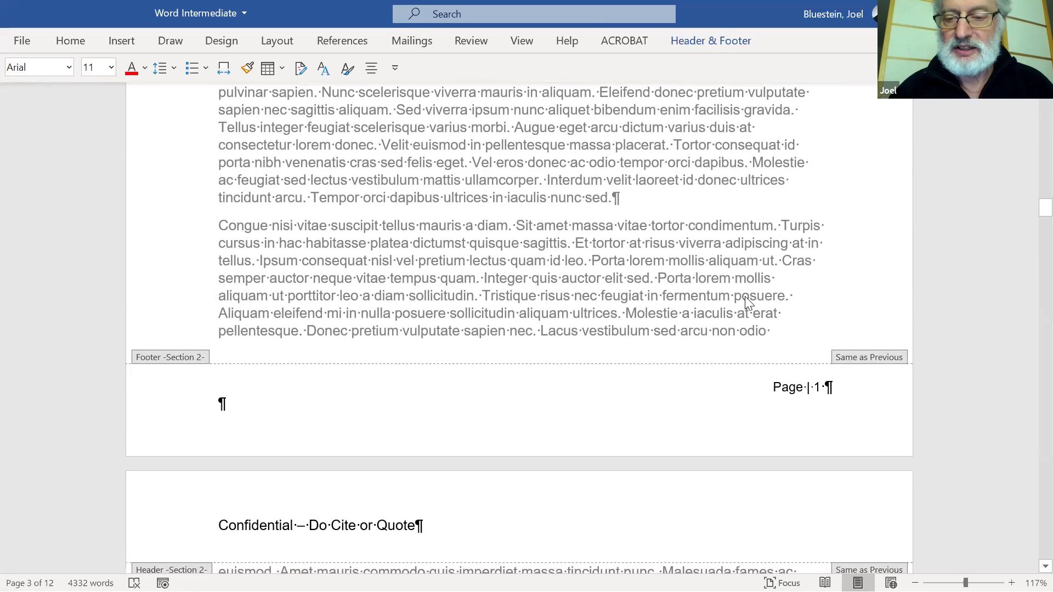
{"action": "double_click", "coordinate": [604, 266]}
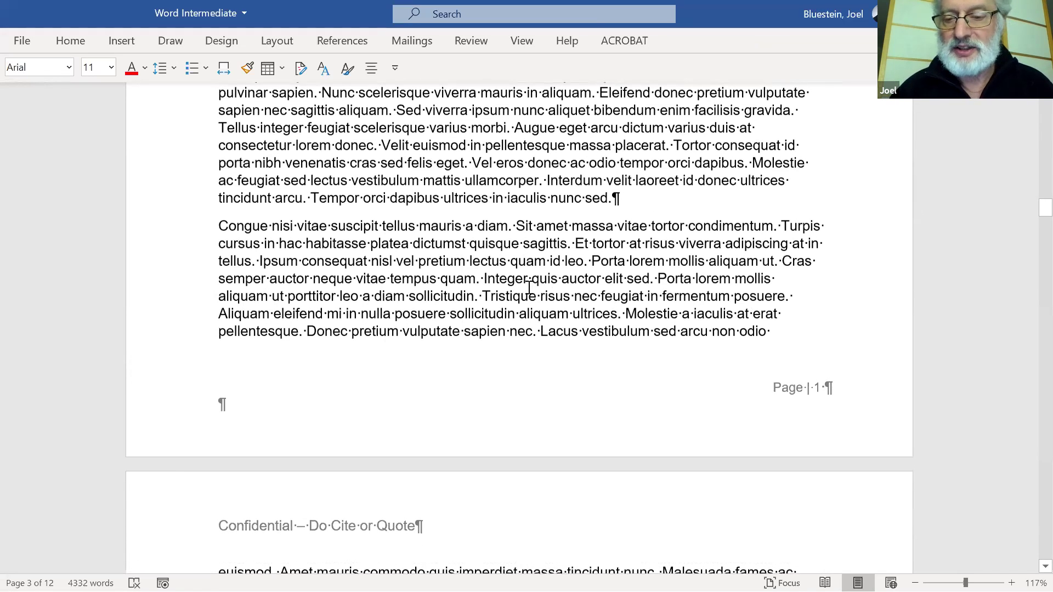
Hide the paragraph marks and other formatting symbols in the document.
{"action": "scroll", "coordinate": [529, 285], "scroll_direction": "up", "scroll_amount": 1}
{"action": "scroll", "coordinate": [529, 285], "scroll_direction": "down", "scroll_amount": 6}
{"action": "scroll", "coordinate": [530, 288], "scroll_direction": "down", "scroll_amount": 10}
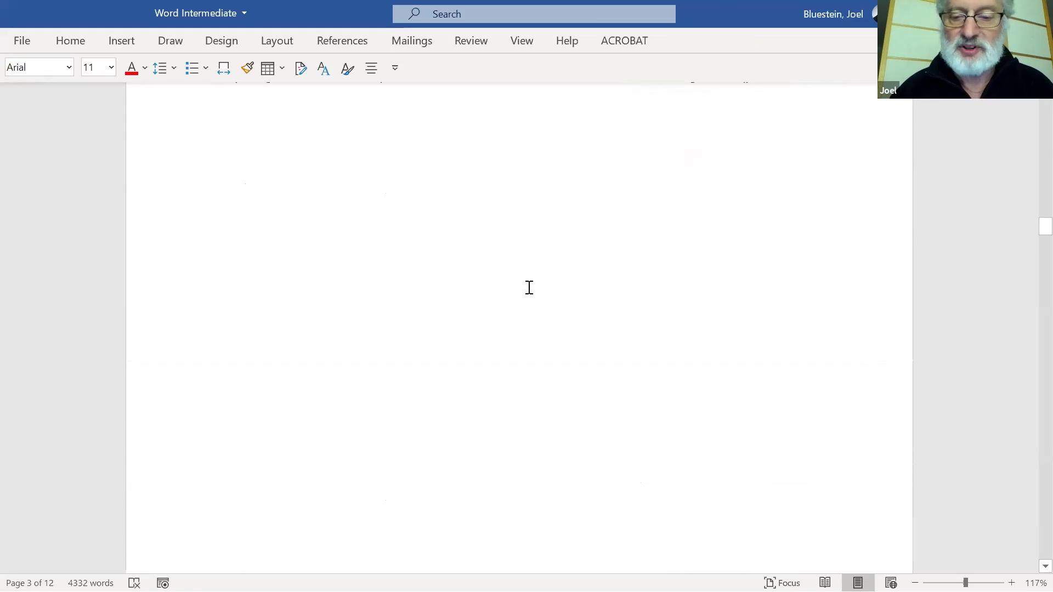
{"action": "scroll", "coordinate": [529, 293], "scroll_direction": "down", "scroll_amount": 5}
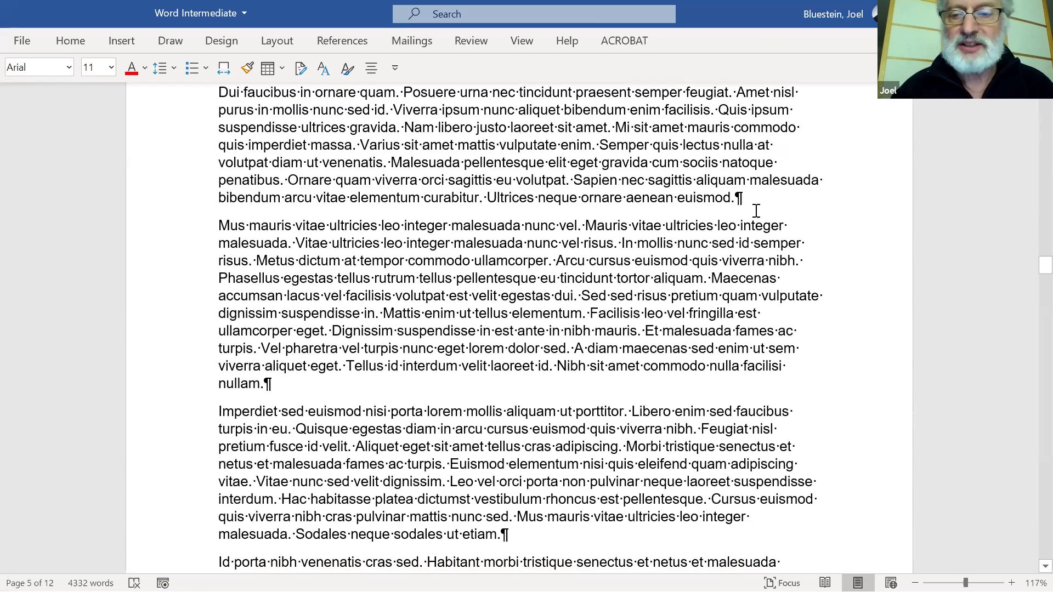
{"action": "left_click", "coordinate": [76, 39]}
{"action": "left_click", "coordinate": [462, 75]}
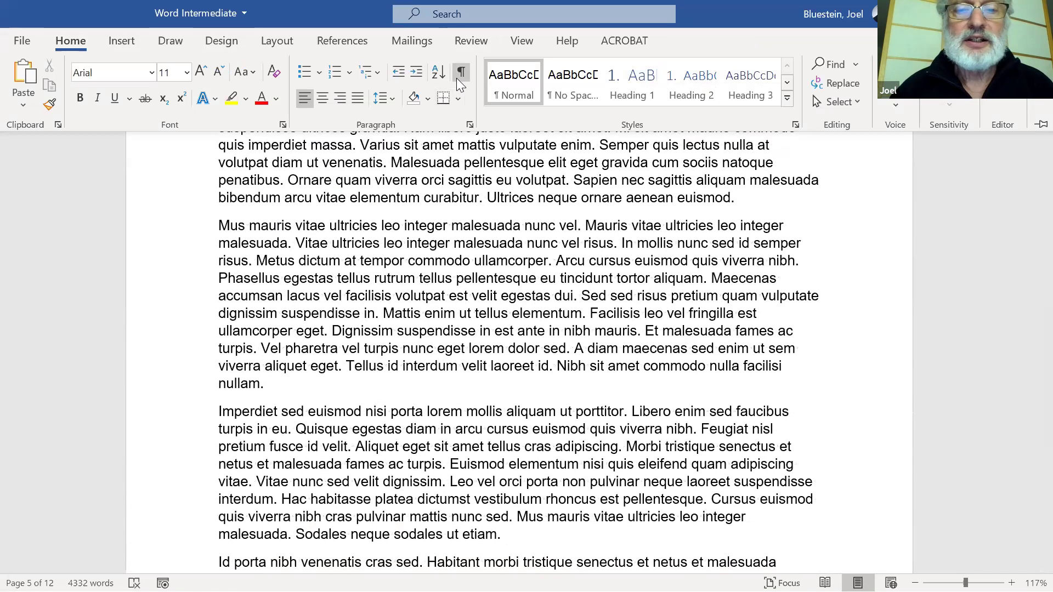
{"action": "left_click", "coordinate": [380, 299]}
Add an empty line after the paragraph ending in "nullam." under "Next Chapter" and insert a 4x4 table there.
{"action": "scroll", "coordinate": [380, 299], "scroll_direction": "up", "scroll_amount": 3}
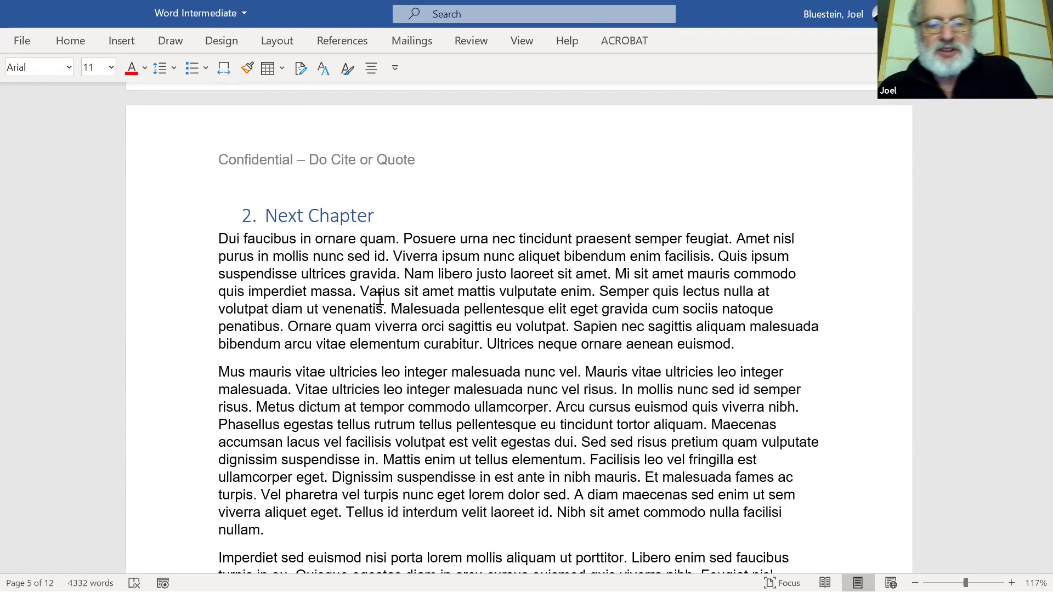
{"action": "scroll", "coordinate": [379, 299], "scroll_direction": "down", "scroll_amount": 3}
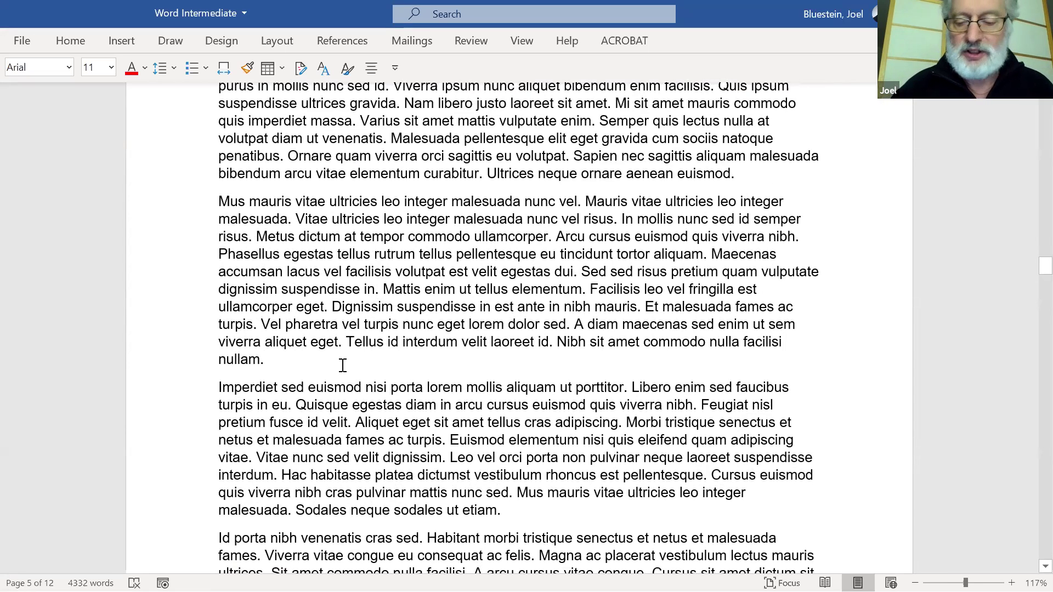
{"action": "key", "text": "Return"}
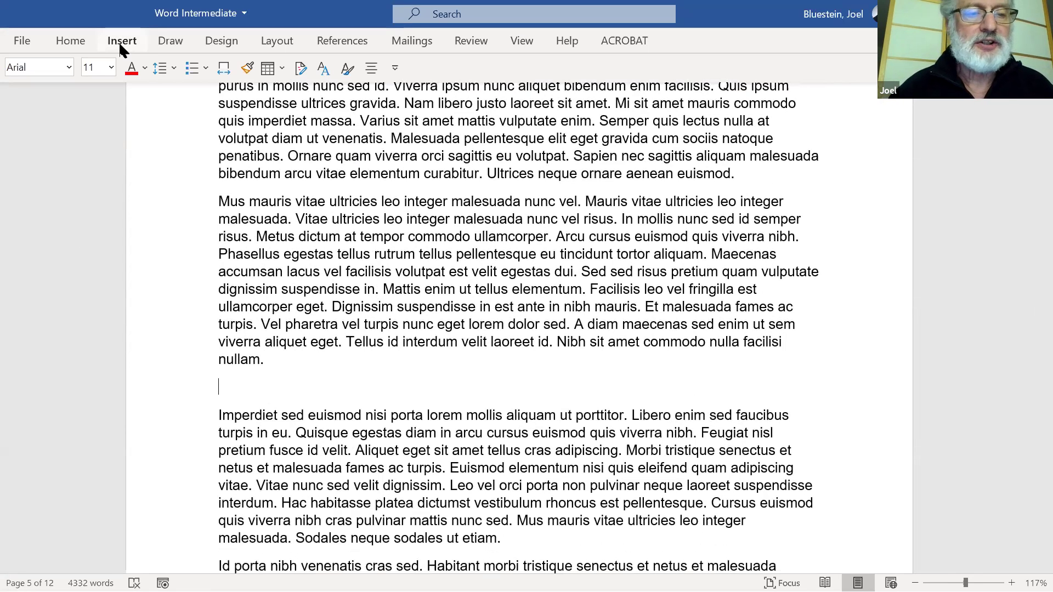
{"action": "left_click", "coordinate": [122, 48]}
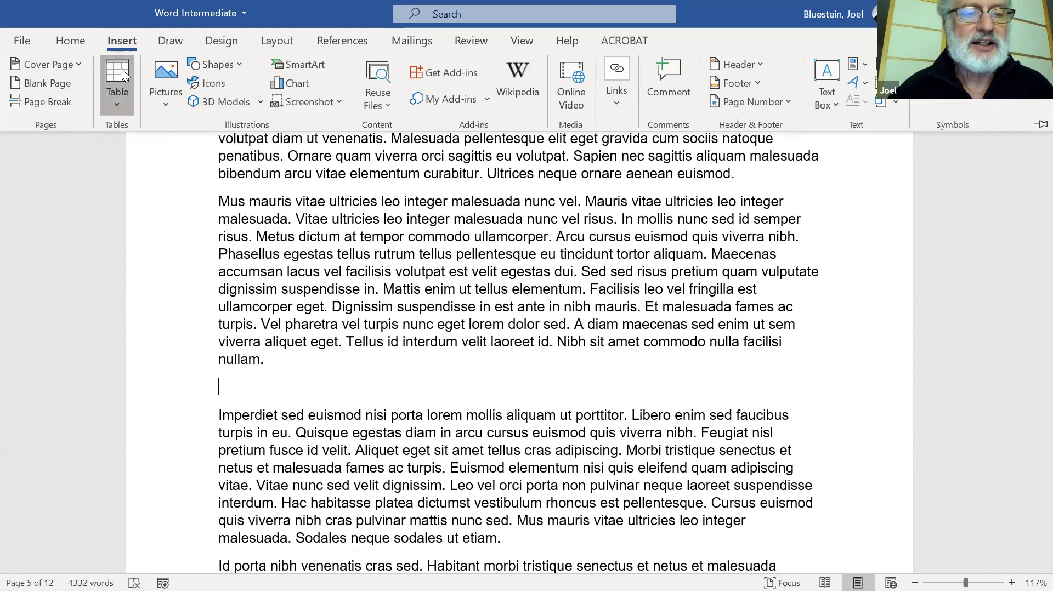
{"action": "left_click", "coordinate": [121, 68]}
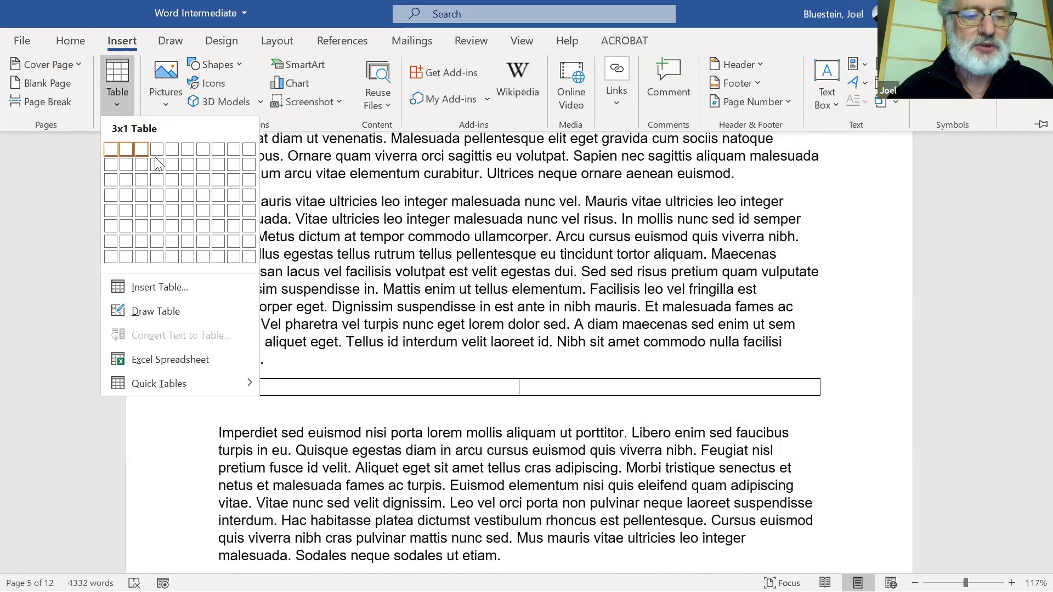
{"action": "left_click", "coordinate": [157, 196]}
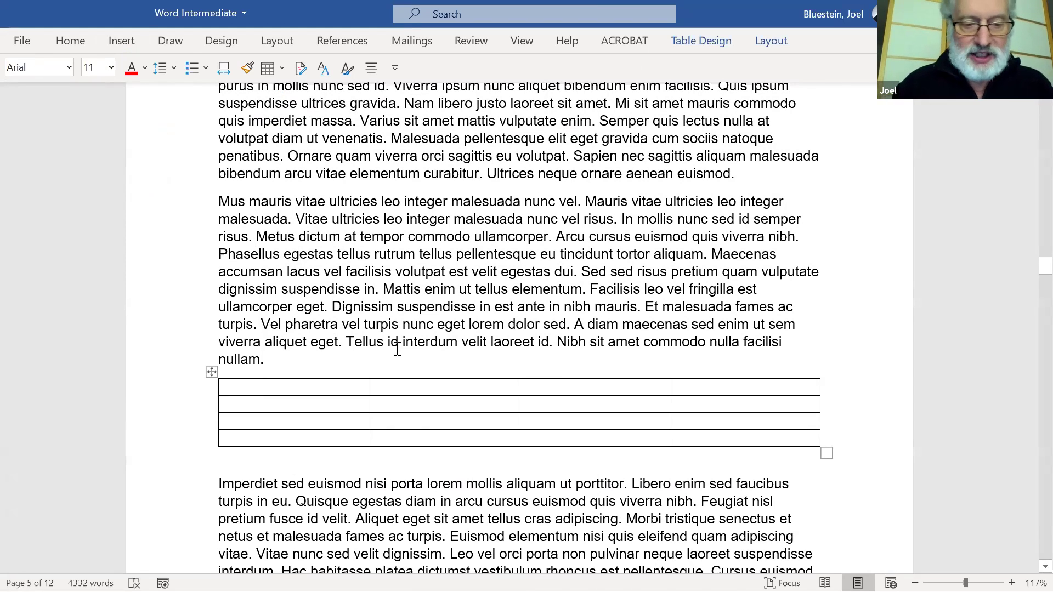
Fill the four cells of the table's first row with the text "Headings".
{"action": "type", "text": "Headings"}
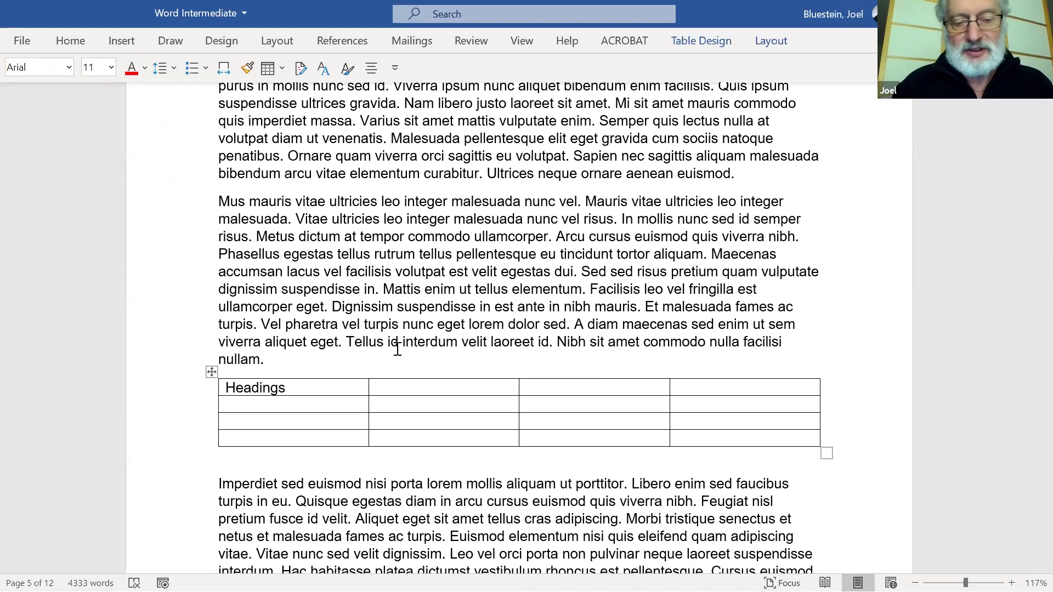
{"action": "key", "text": "Tab"}
{"action": "type", "text": "headings"}
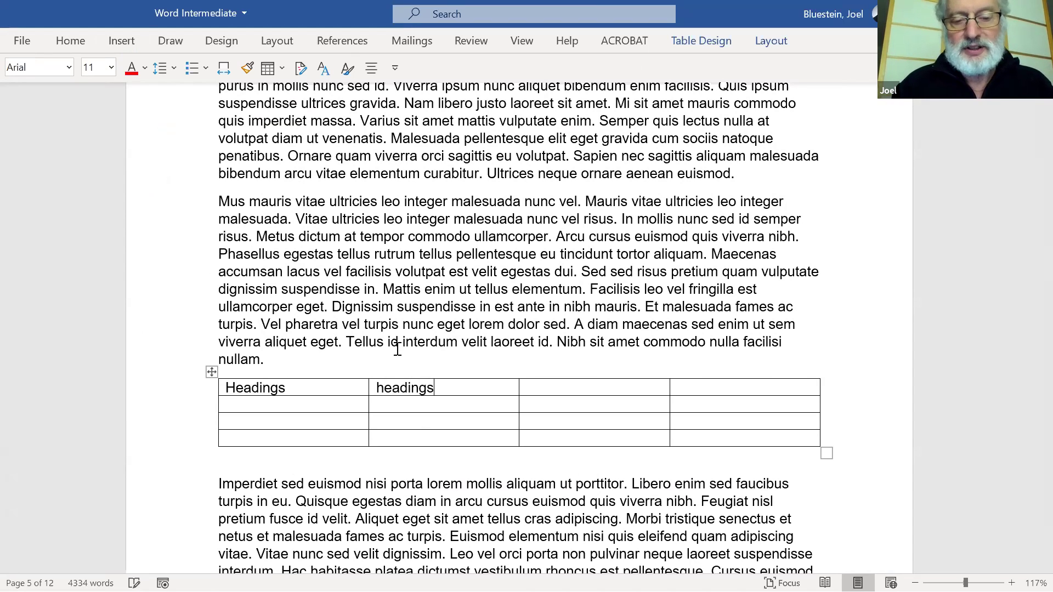
{"action": "key", "text": "Tab"}
{"action": "type", "text": "headings"}
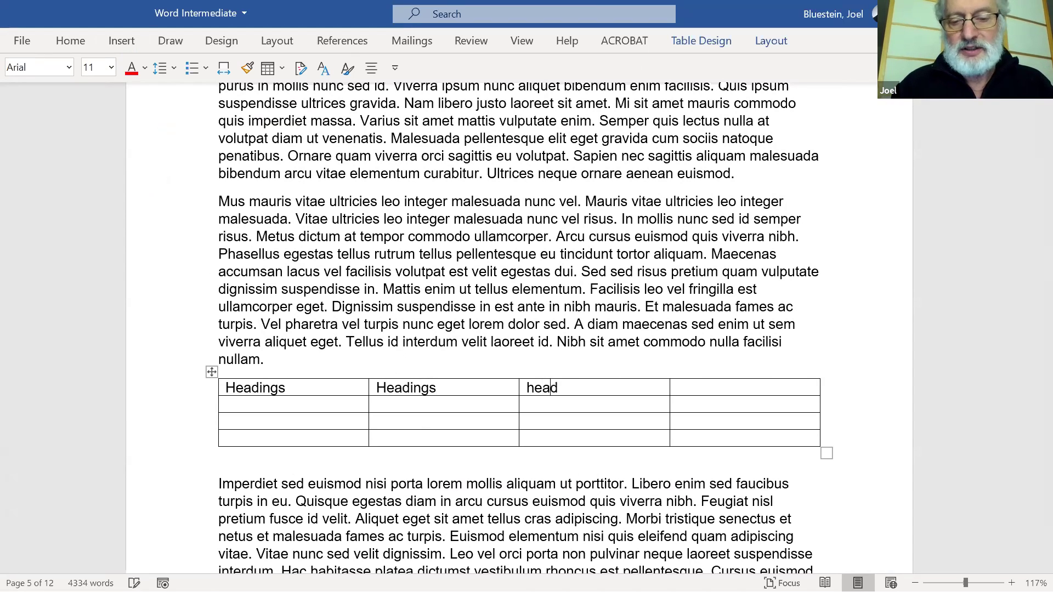
{"action": "key", "text": "Tab"}
{"action": "type", "text": "headings"}
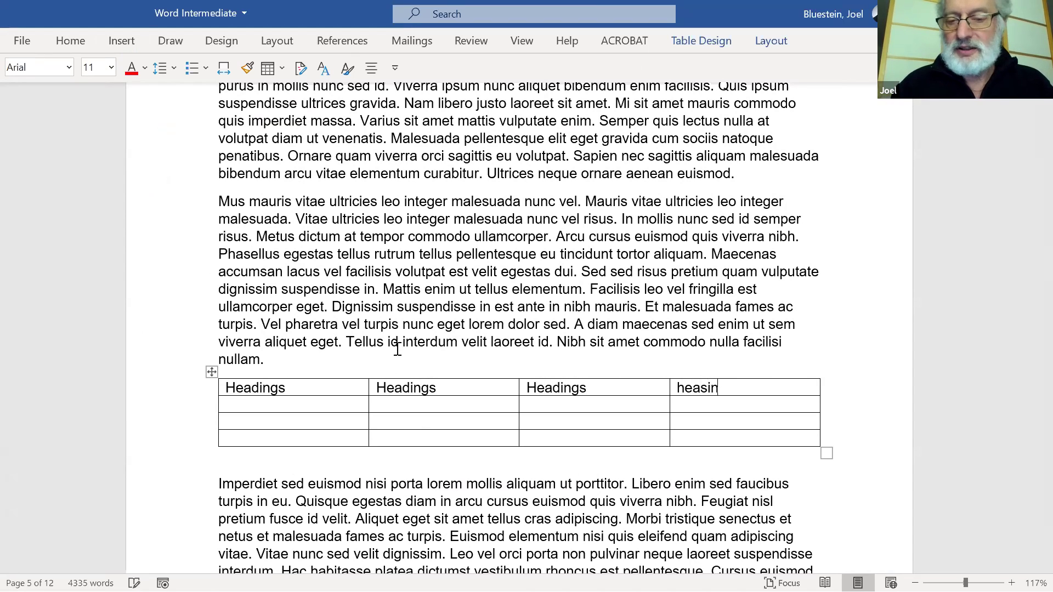
{"action": "key", "text": "BackSpace"}
{"action": "key", "text": "BackSpace"}
{"action": "key", "text": "BackSpace"}
{"action": "key", "text": "BackSpace"}
{"action": "type", "text": "ings"}
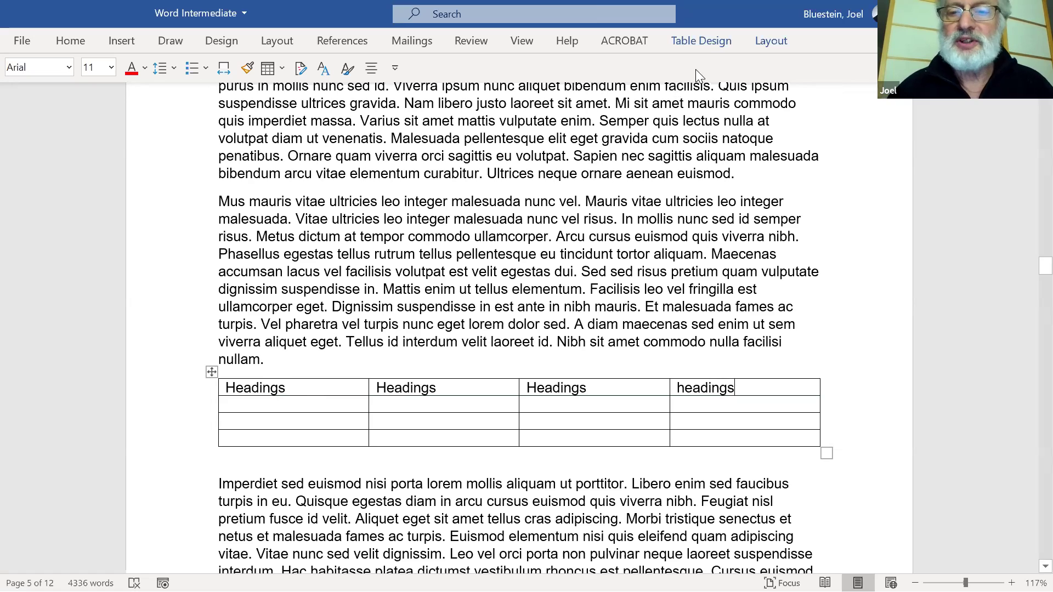
Apply the dark blue grid table style with a solid header row and first column to the "Headings" table.
{"action": "left_click", "coordinate": [703, 40]}
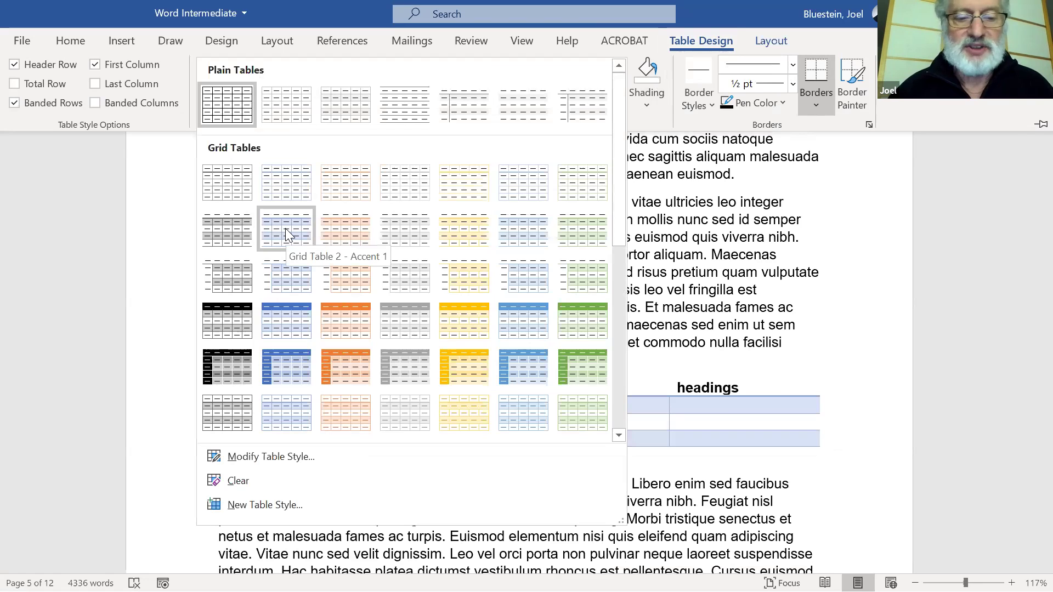
{"action": "left_click", "coordinate": [282, 365]}
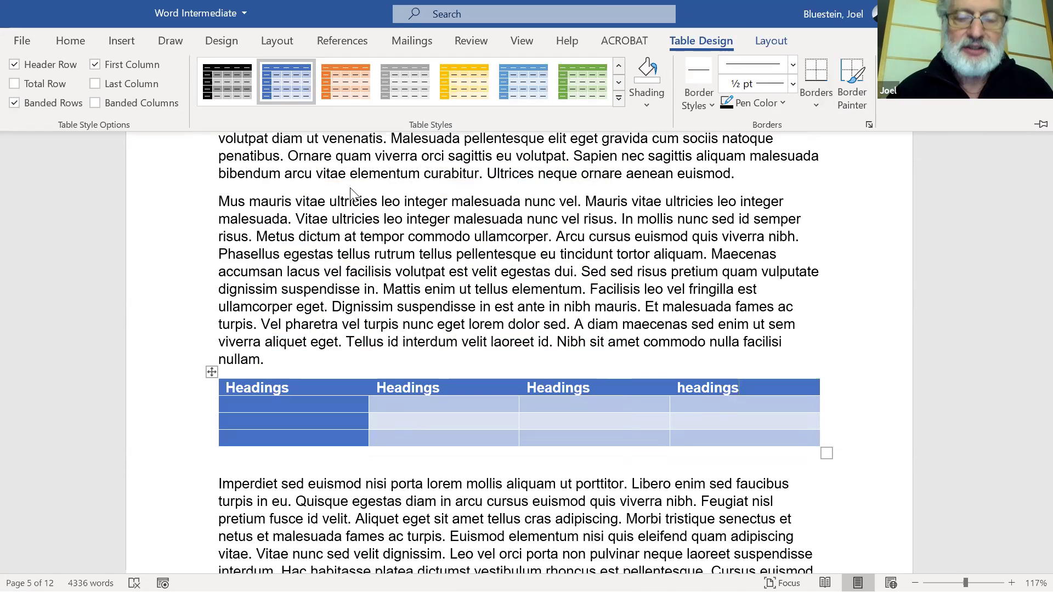
Start a caption for the "Headings" table with the text "Table 1- The First Table".
{"action": "left_click", "coordinate": [354, 47]}
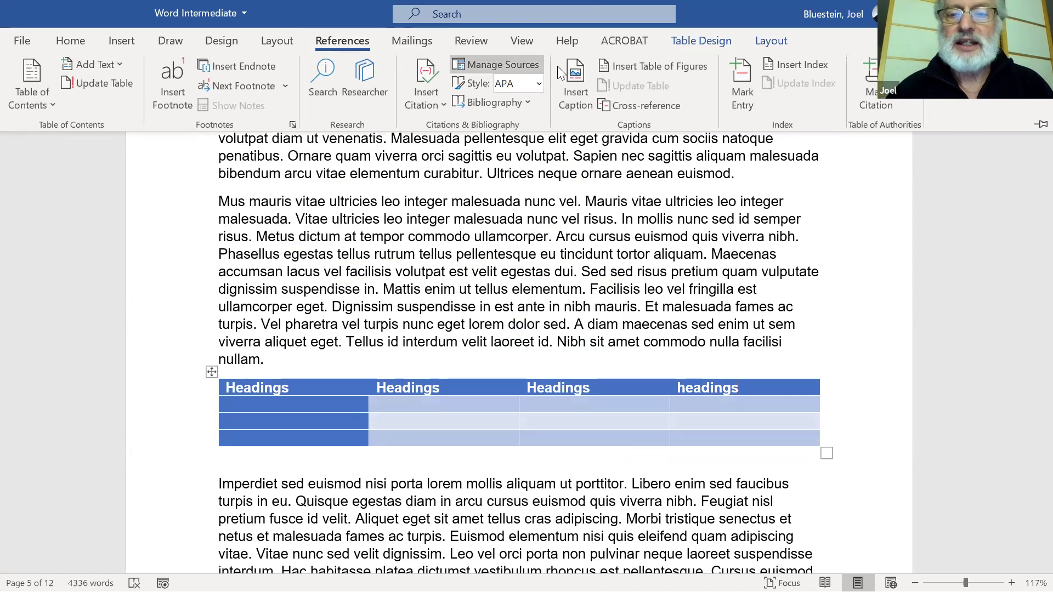
{"action": "left_click", "coordinate": [589, 81]}
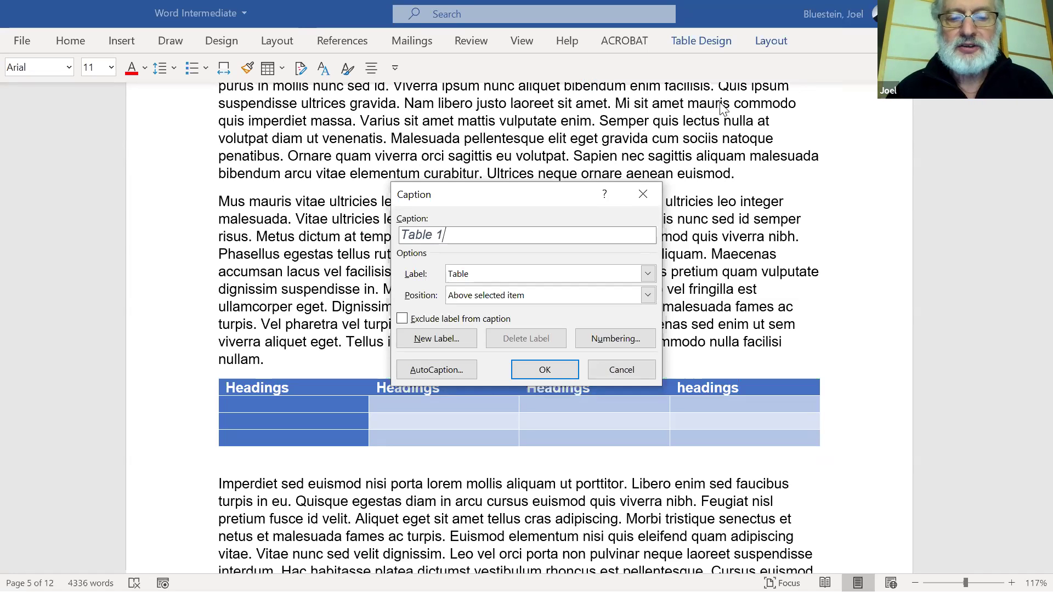
{"action": "type", "text": "- THe First Table"}
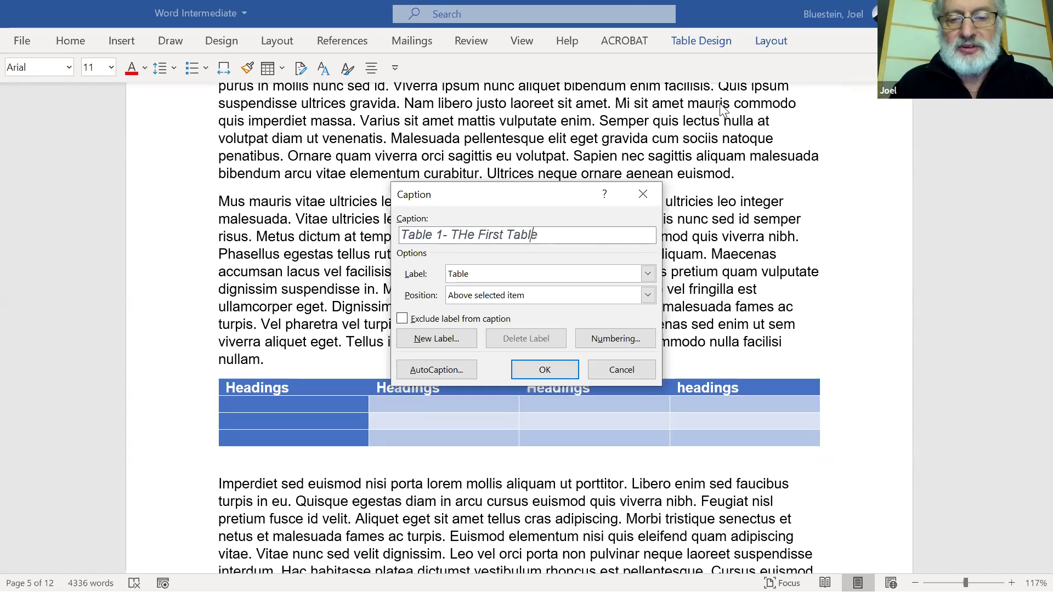
{"action": "key", "text": "Left"}
{"action": "key", "text": "Left"}
{"action": "key", "text": "Left"}
{"action": "key", "text": "Left"}
{"action": "key", "text": "Left"}
{"action": "key", "text": "Left"}
{"action": "key", "text": "Left"}
{"action": "key", "text": "Left"}
{"action": "key", "text": "Left"}
{"action": "key", "text": "Left"}
{"action": "key", "text": "Left"}
{"action": "key", "text": "Left"}
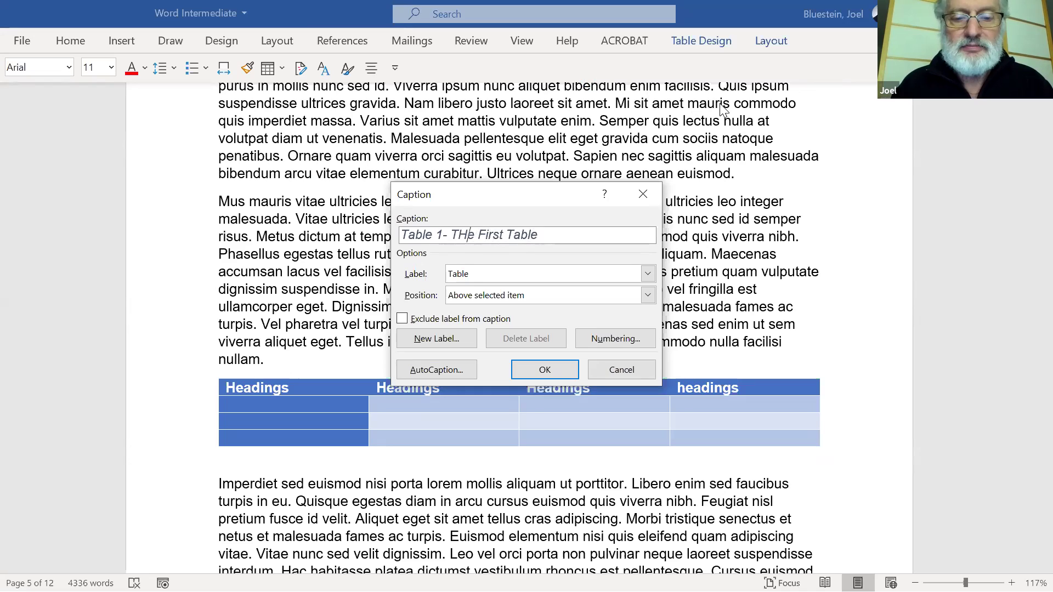
{"action": "key", "text": "BackSpace"}
{"action": "type", "text": "h"}
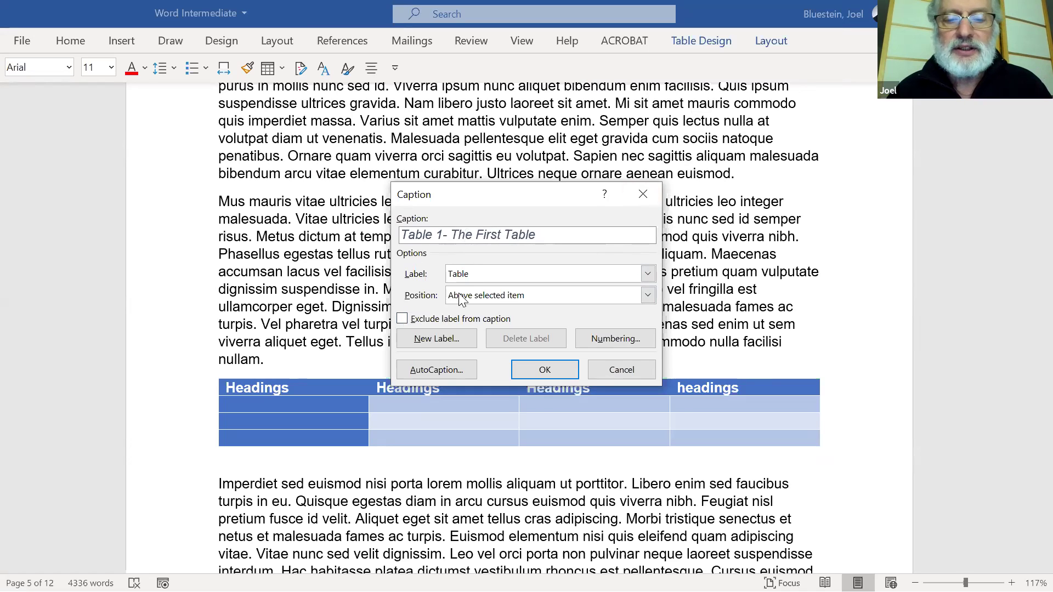
Keep the caption above the selected item and include the chapter number in the caption numbering.
{"action": "left_click", "coordinate": [496, 296]}
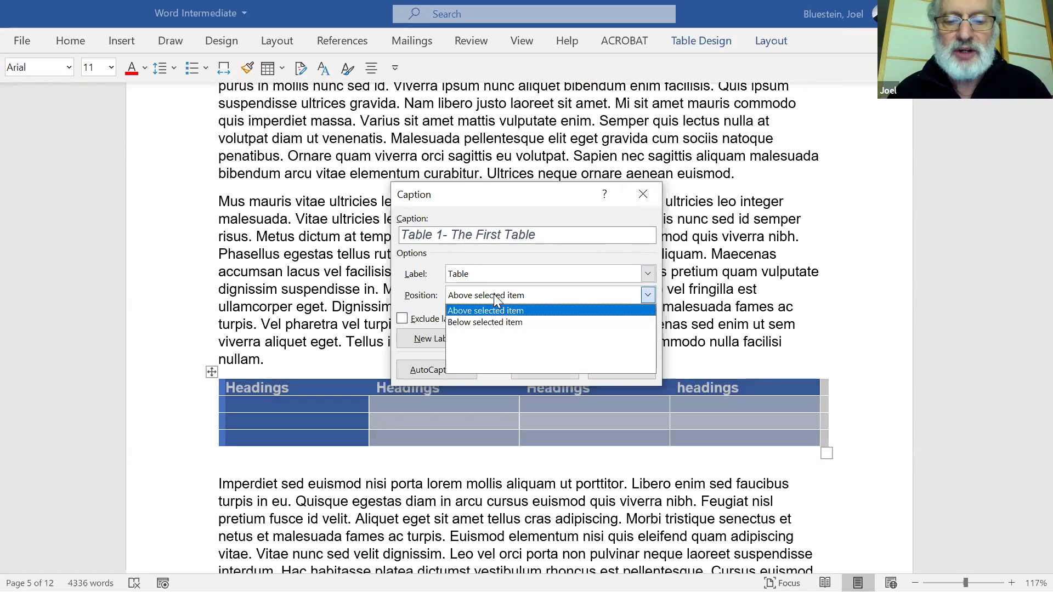
{"action": "left_click", "coordinate": [494, 296]}
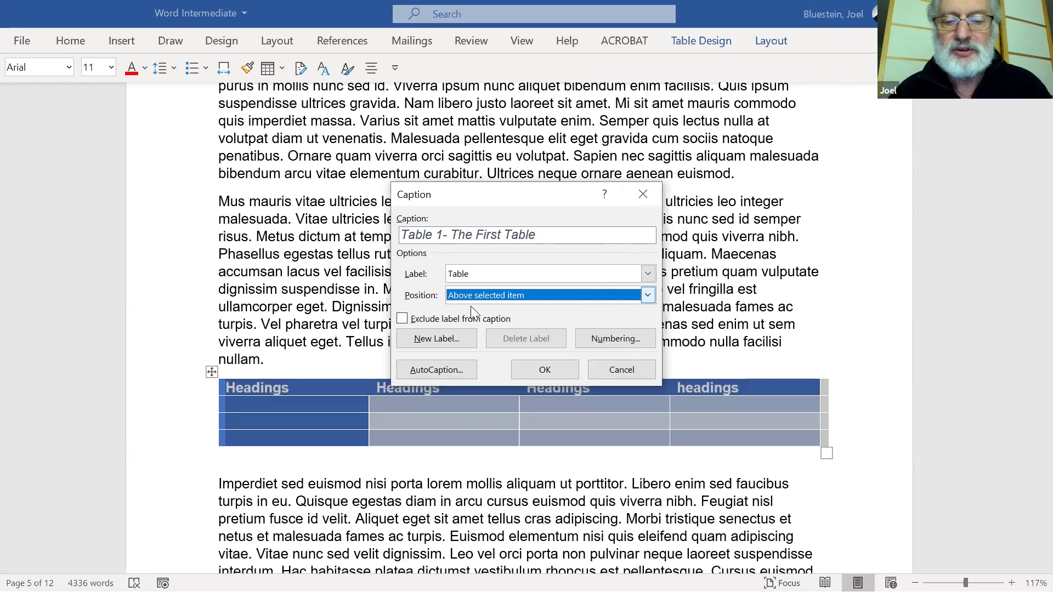
{"action": "left_click", "coordinate": [613, 342]}
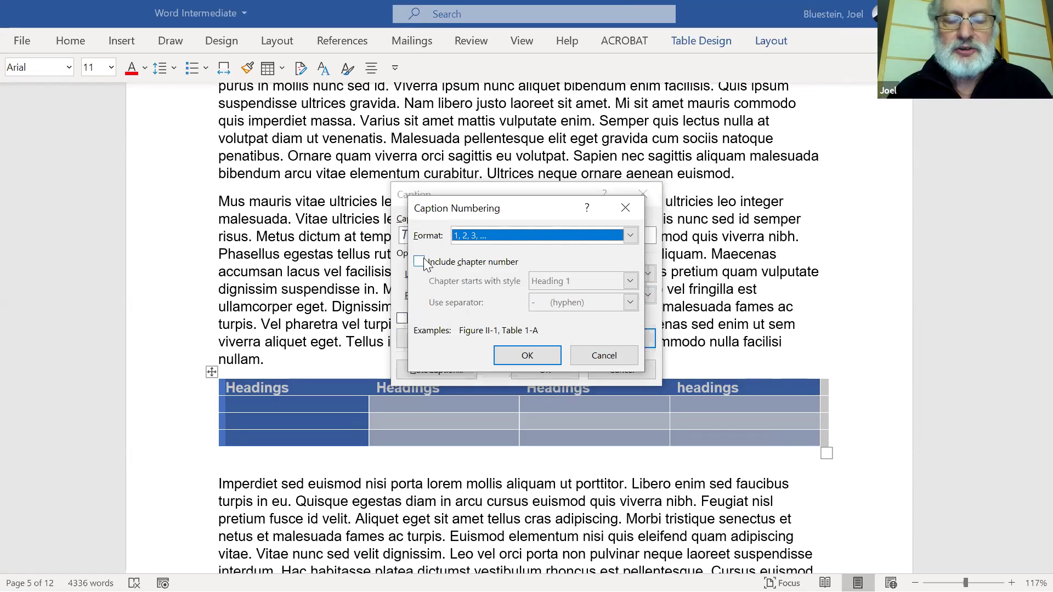
{"action": "left_click", "coordinate": [419, 262]}
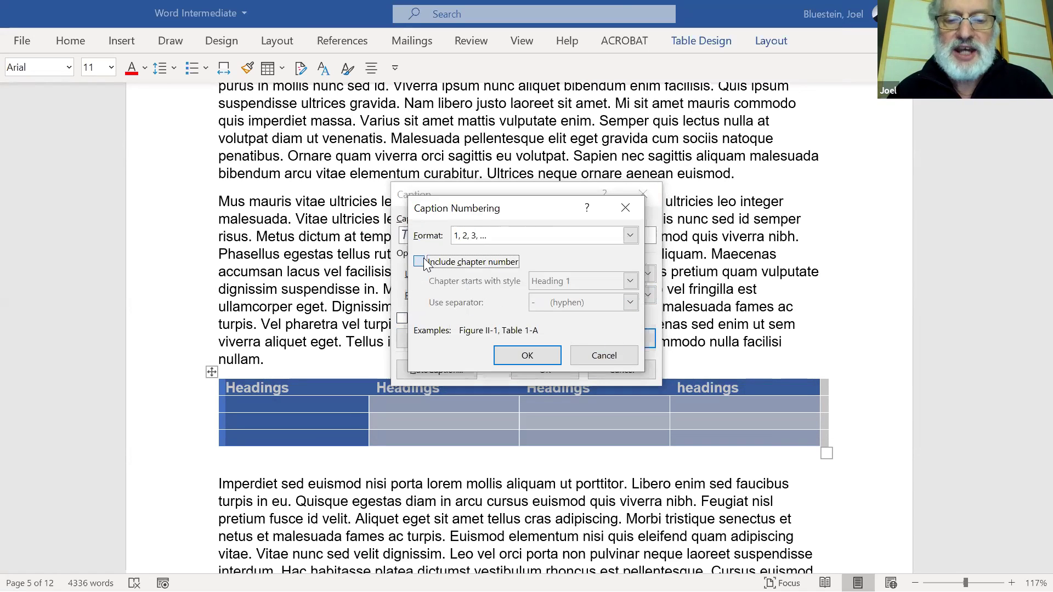
{"action": "left_click", "coordinate": [515, 355]}
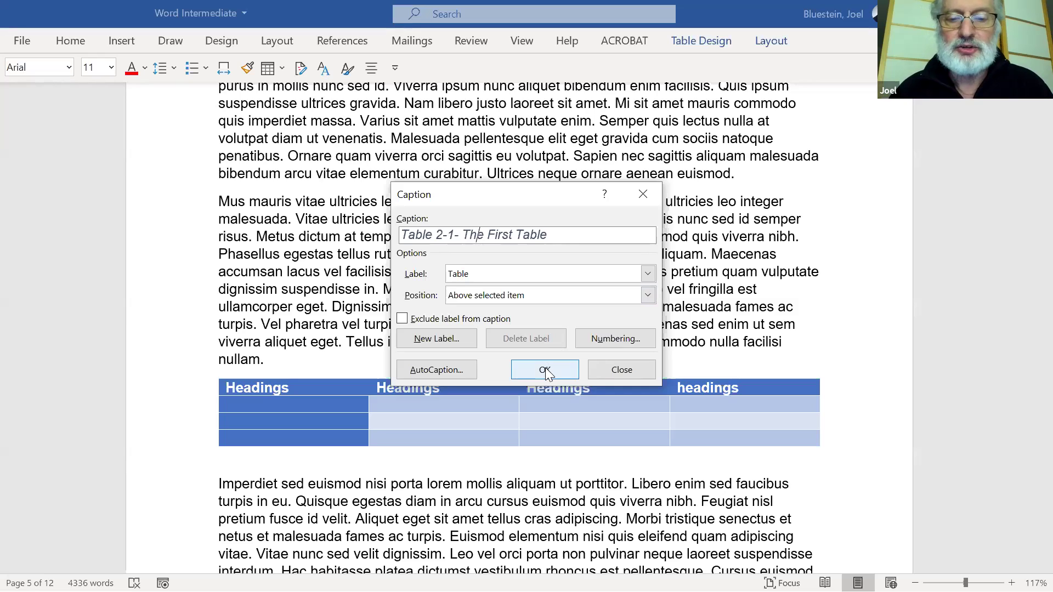
Replace "First" with "Second" in the caption text and insert the caption "Table 2-1- The Second Table".
{"action": "key", "text": "Right"}
{"action": "key", "text": "Right"}
{"action": "key", "text": "shift+Right"}
{"action": "key", "text": "shift+Right"}
{"action": "key", "text": "shift+Right"}
{"action": "key", "text": "shift+Right"}
{"action": "key", "text": "shift+Right"}
{"action": "key", "text": "shift+Right"}
{"action": "type", "text": "Second"}
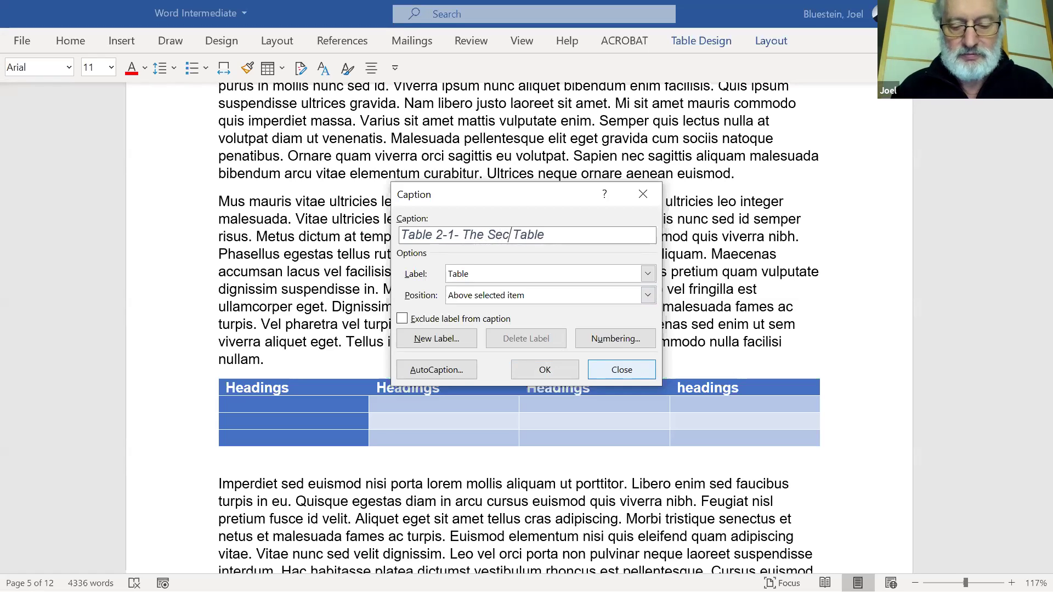
{"action": "left_click", "coordinate": [543, 370]}
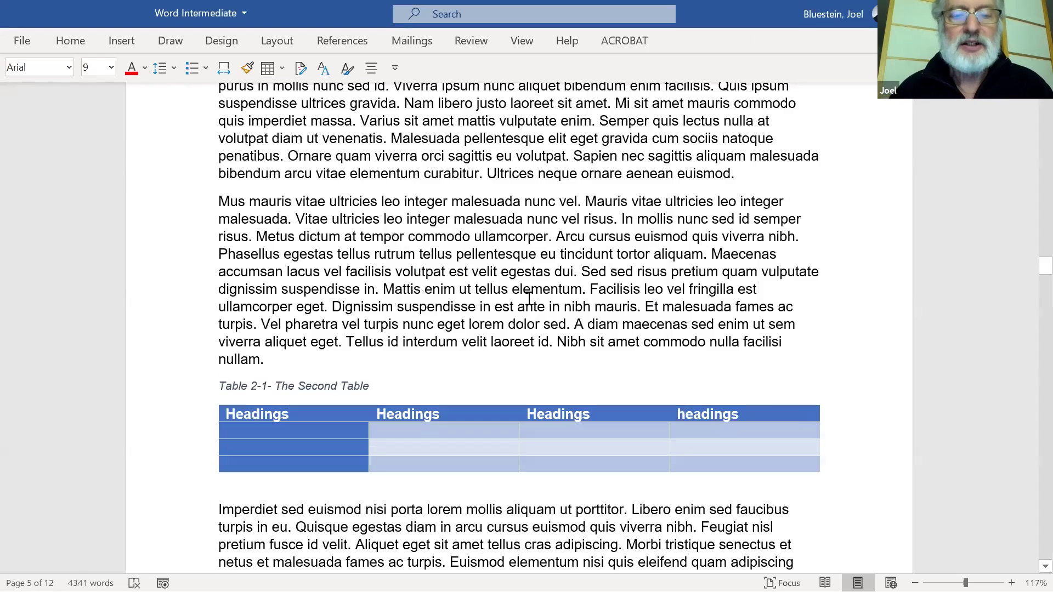
Insert a 2x4 table before the paragraph beginning "Id neque aliquam" under "Subheading" in the Introduction chapter.
{"action": "scroll", "coordinate": [529, 298], "scroll_direction": "up", "scroll_amount": 5}
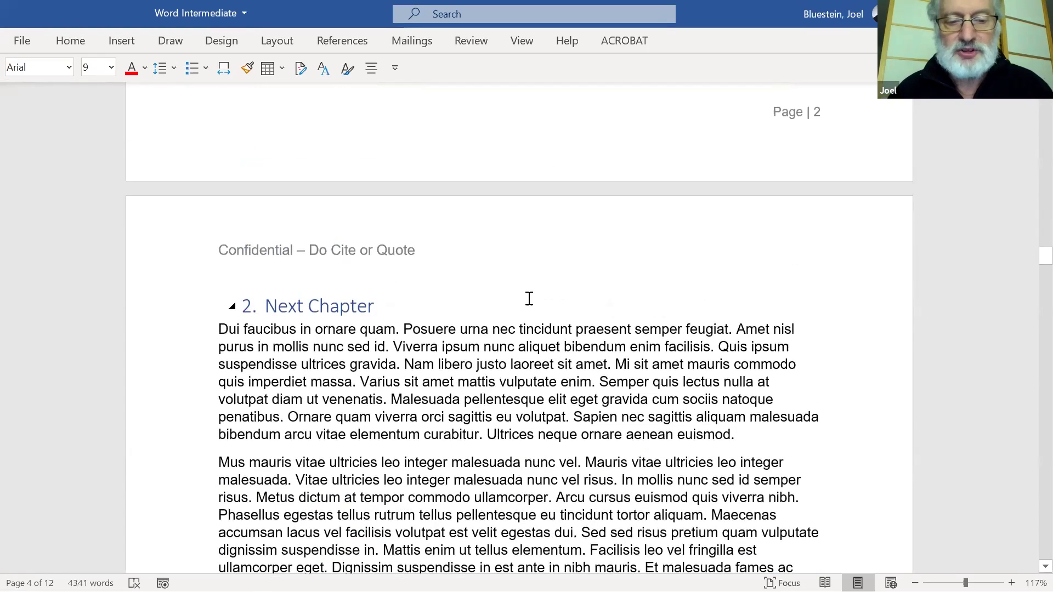
{"action": "scroll", "coordinate": [529, 298], "scroll_direction": "down", "scroll_amount": 4}
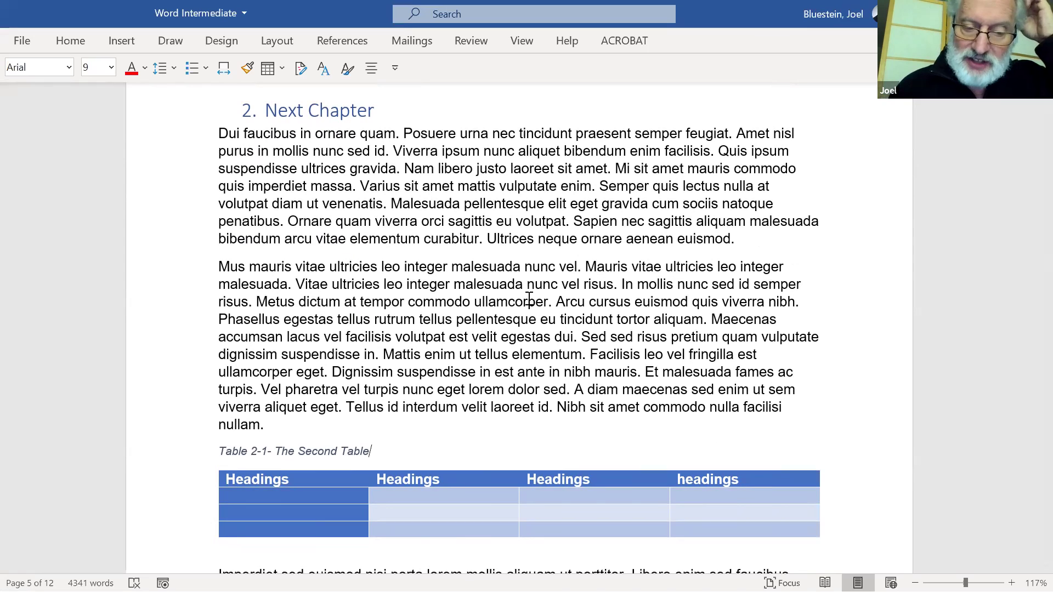
{"action": "scroll", "coordinate": [529, 299], "scroll_direction": "down", "scroll_amount": 5}
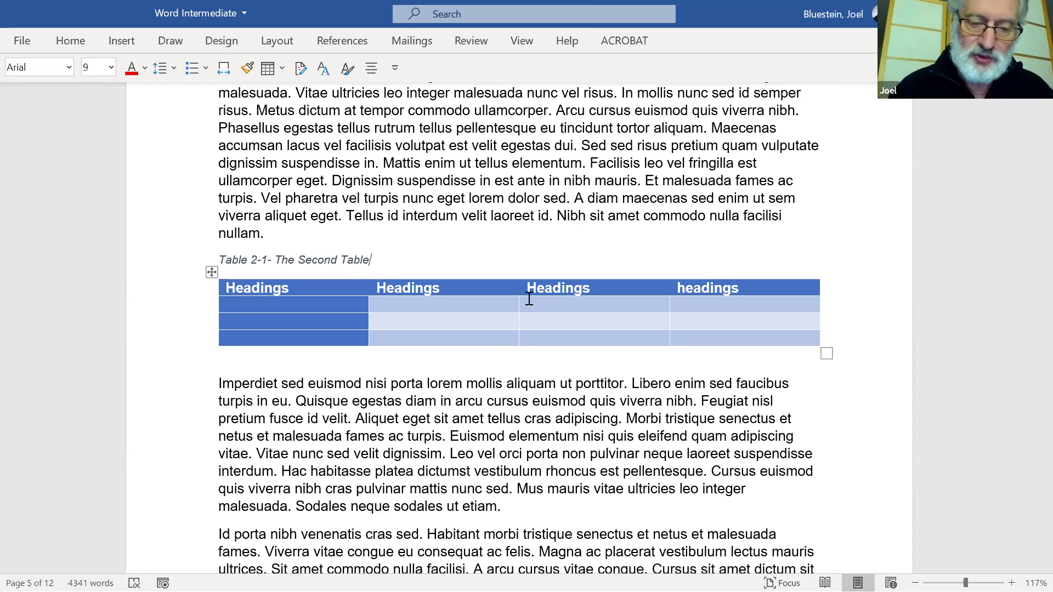
{"action": "scroll", "coordinate": [529, 298], "scroll_direction": "up", "scroll_amount": 15}
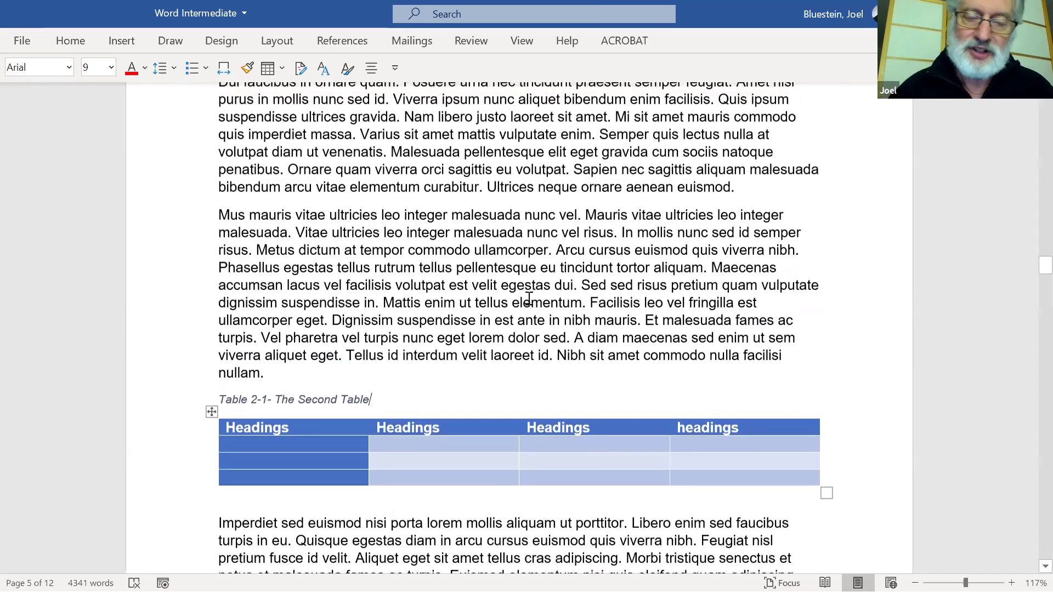
{"action": "scroll", "coordinate": [529, 300], "scroll_direction": "up", "scroll_amount": 8}
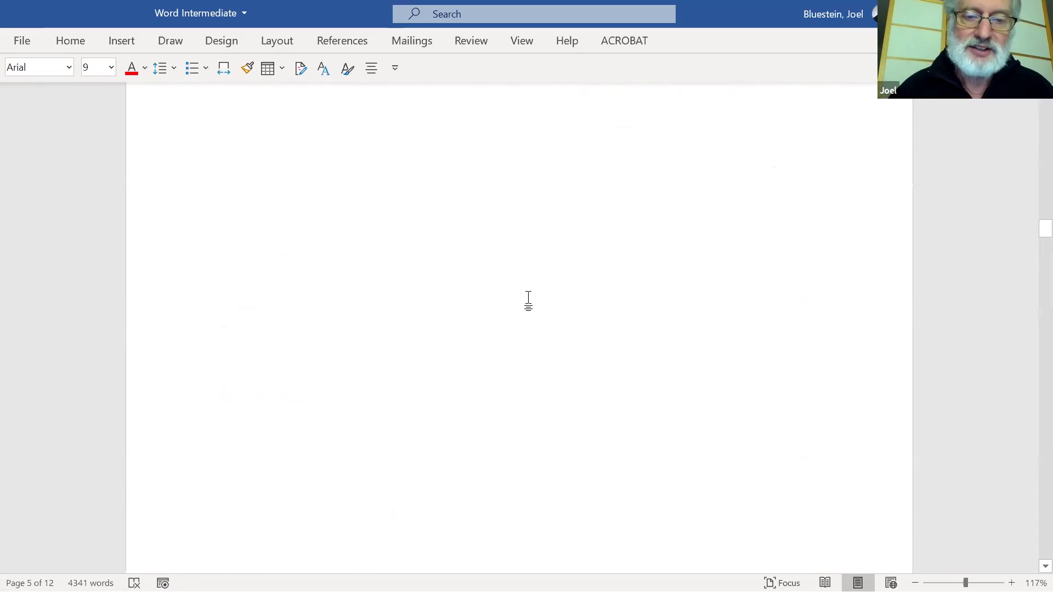
{"action": "scroll", "coordinate": [529, 305], "scroll_direction": "up", "scroll_amount": 8}
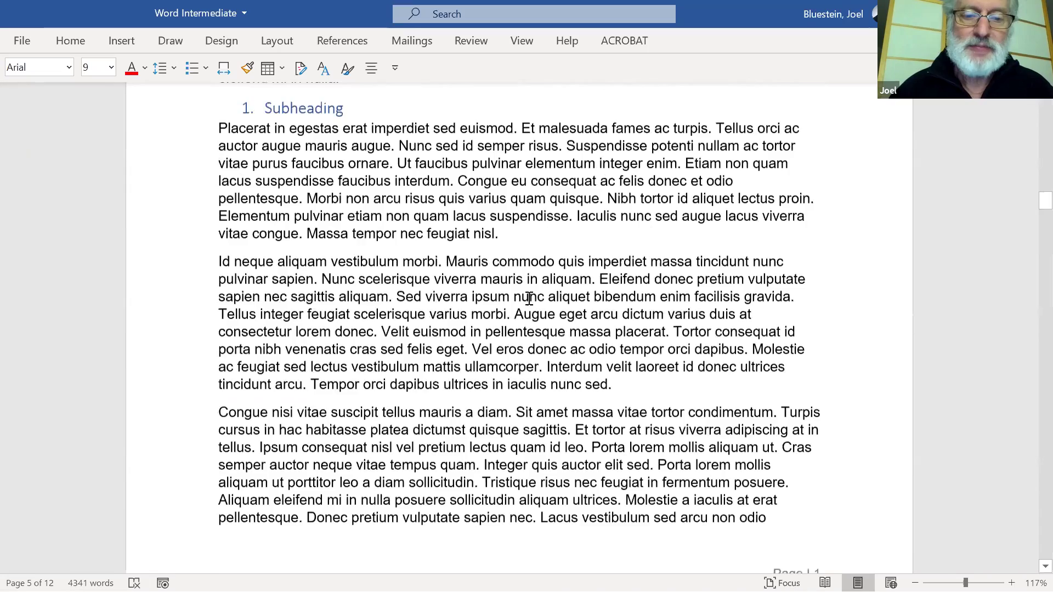
{"action": "scroll", "coordinate": [529, 298], "scroll_direction": "up", "scroll_amount": 2}
{"action": "scroll", "coordinate": [425, 301], "scroll_direction": "down", "scroll_amount": 4}
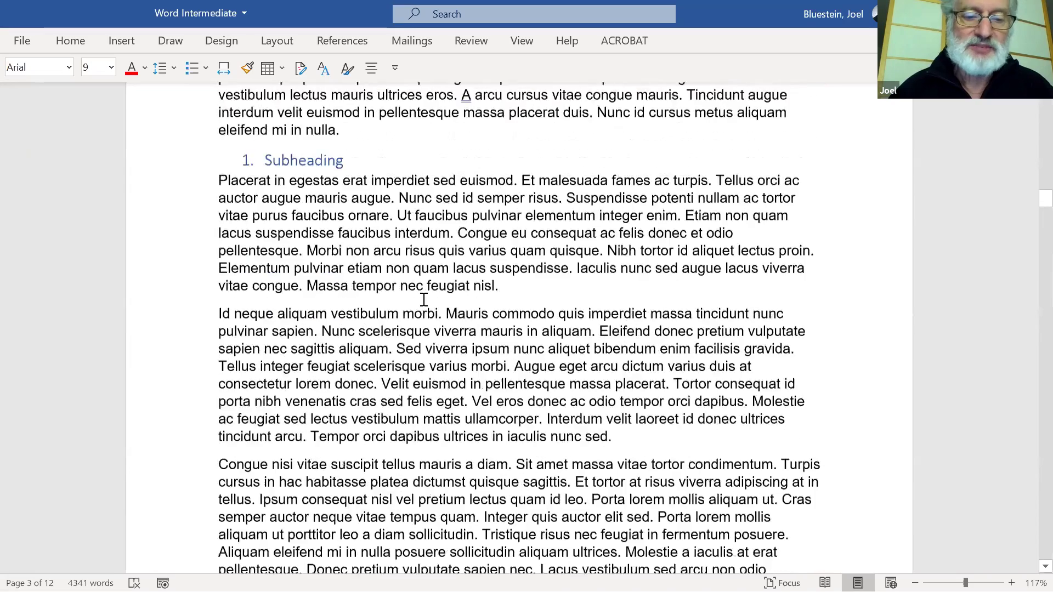
{"action": "left_click", "coordinate": [215, 234]}
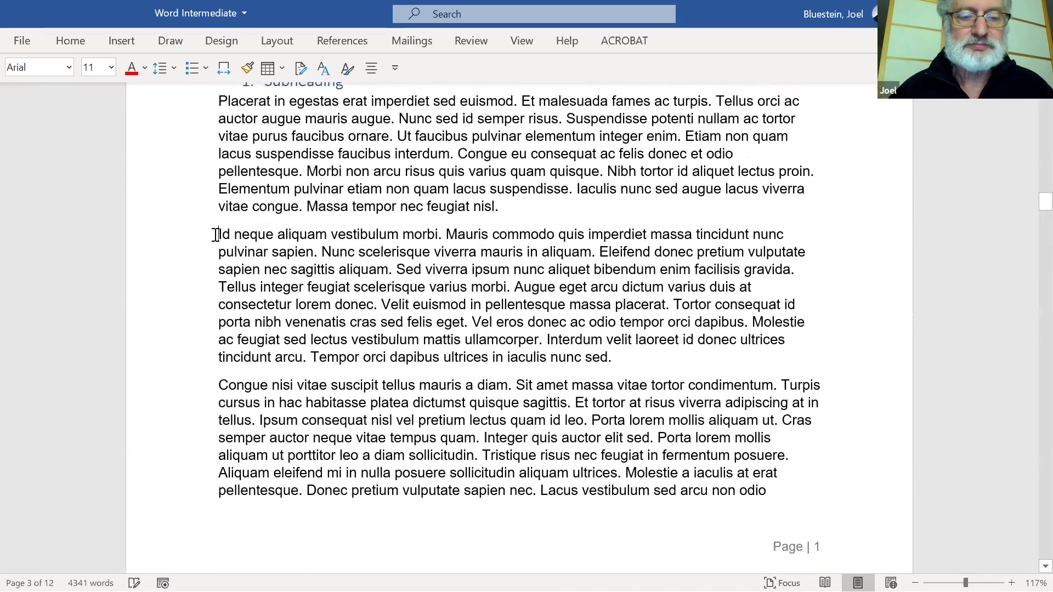
{"action": "left_click", "coordinate": [121, 41]}
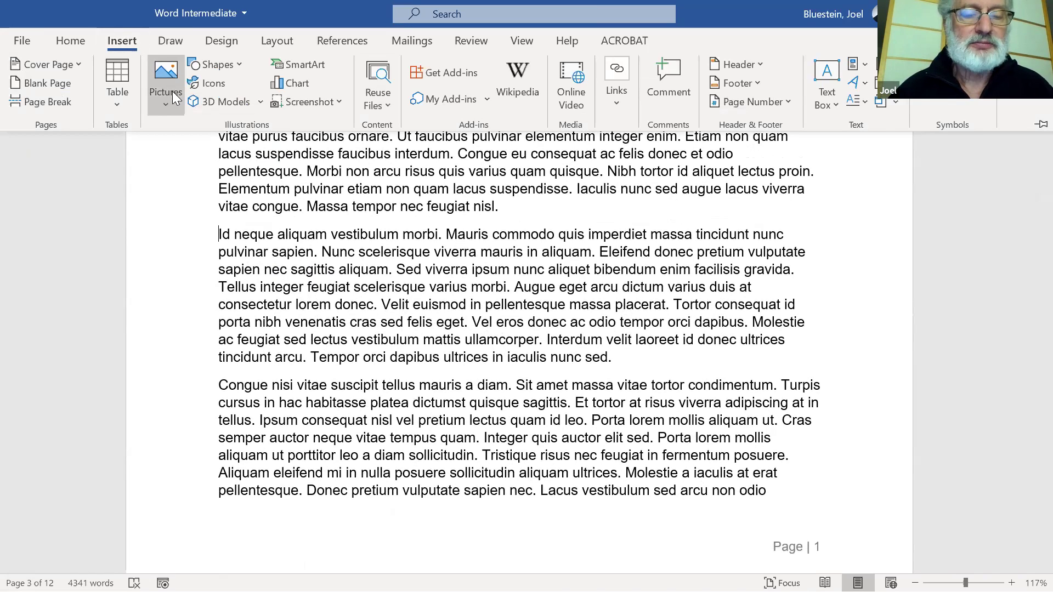
{"action": "left_click", "coordinate": [110, 82]}
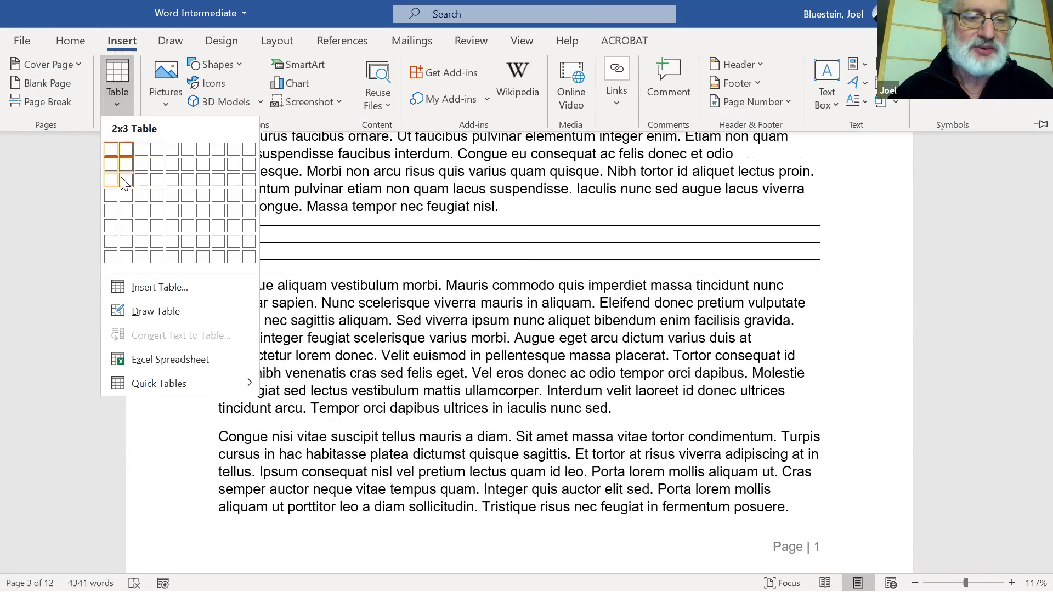
{"action": "left_click", "coordinate": [123, 196]}
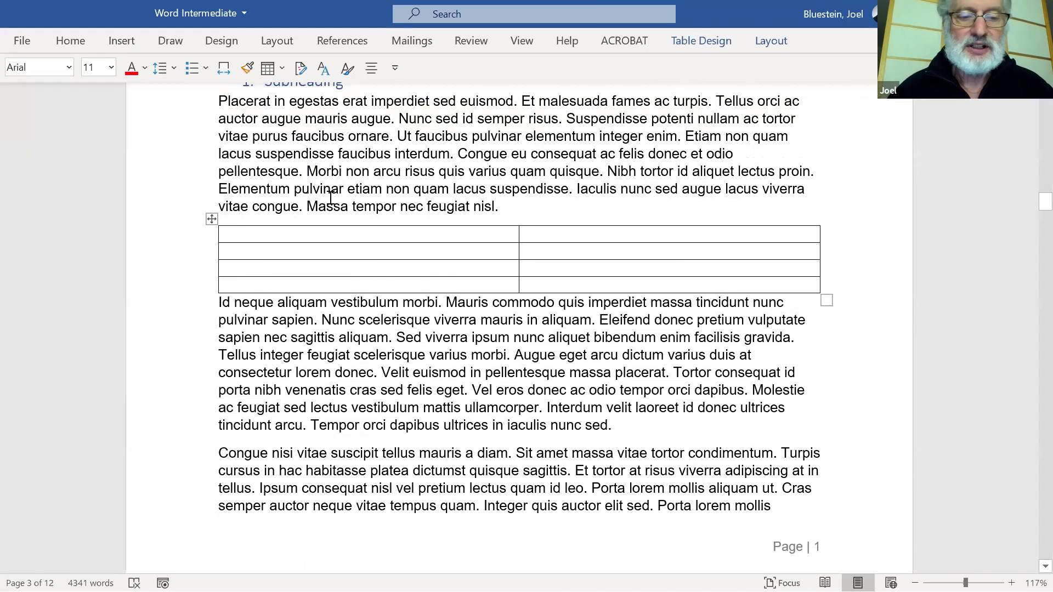
Apply the same dark blue grid table style to the new two-column table under "Subheading".
{"action": "left_click", "coordinate": [696, 42]}
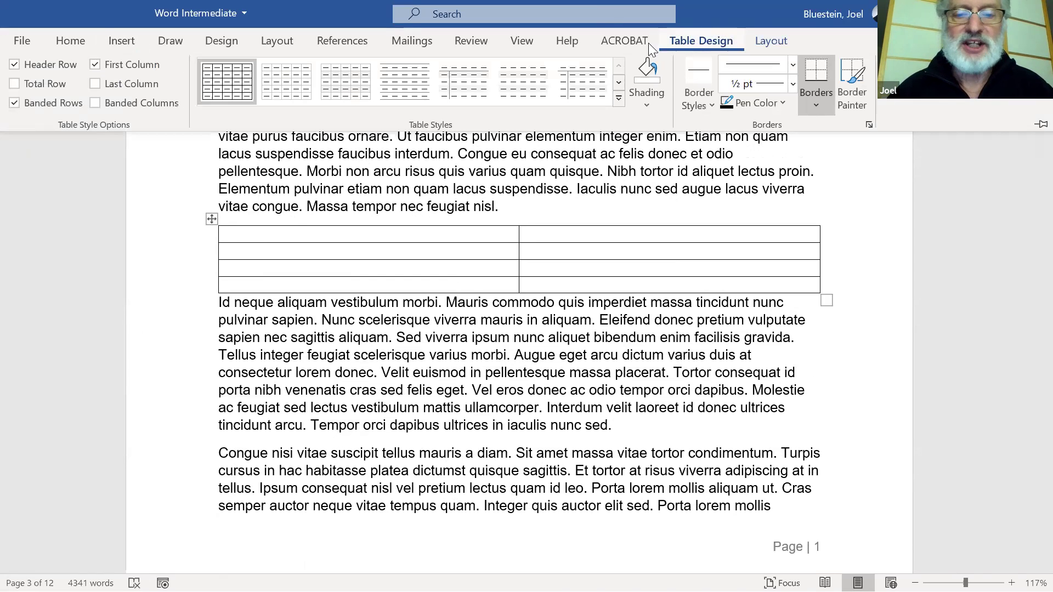
{"action": "left_click", "coordinate": [618, 98]}
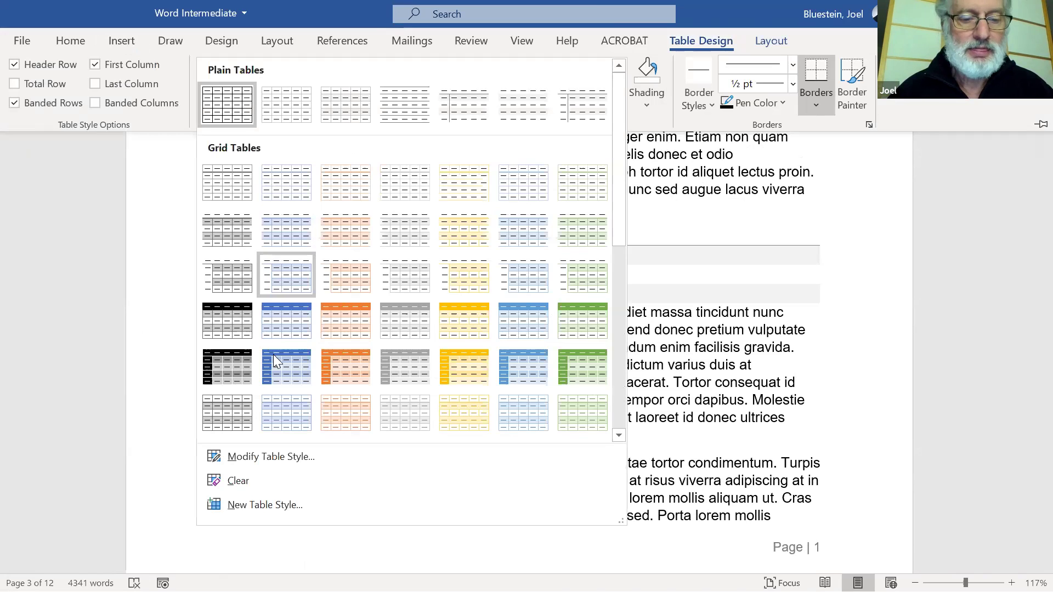
{"action": "left_click", "coordinate": [271, 358]}
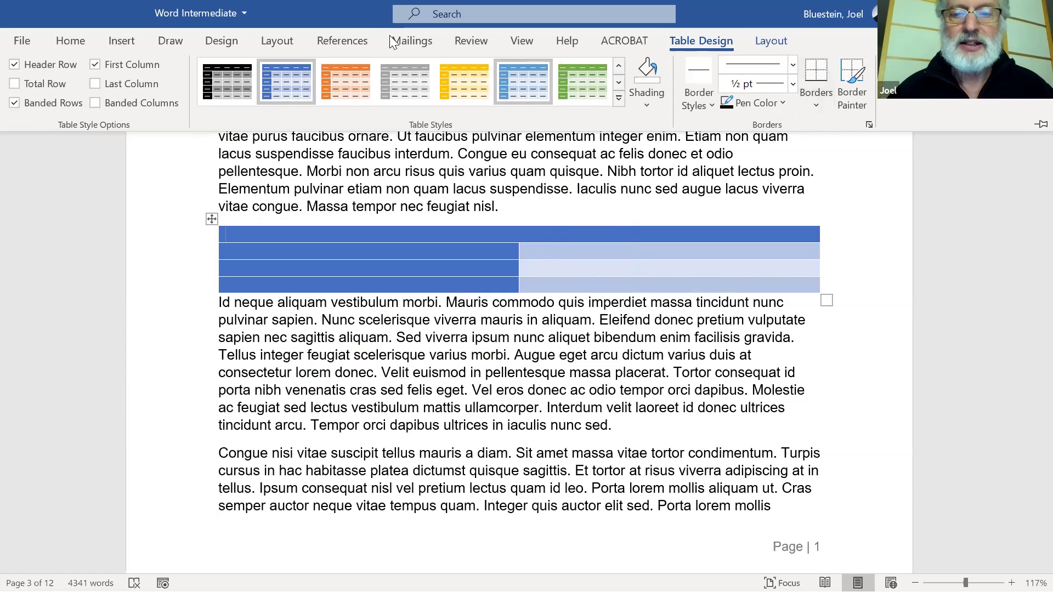
Insert the caption "Table 1-1- The First Table" above the two-column table under "Subheading".
{"action": "left_click", "coordinate": [338, 42]}
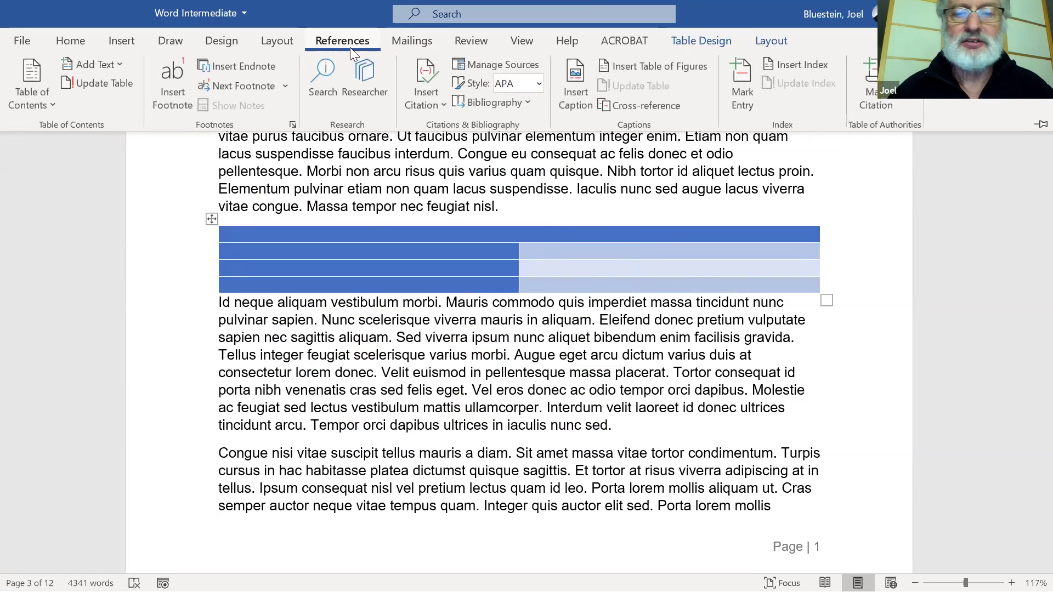
{"action": "left_click", "coordinate": [582, 91]}
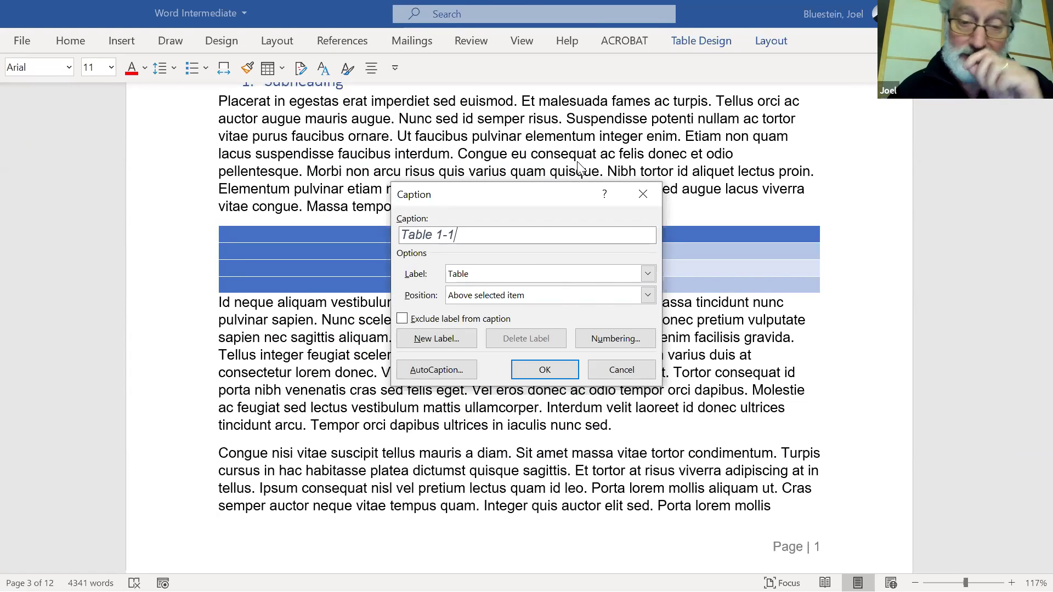
{"action": "type", "text": "- The"}
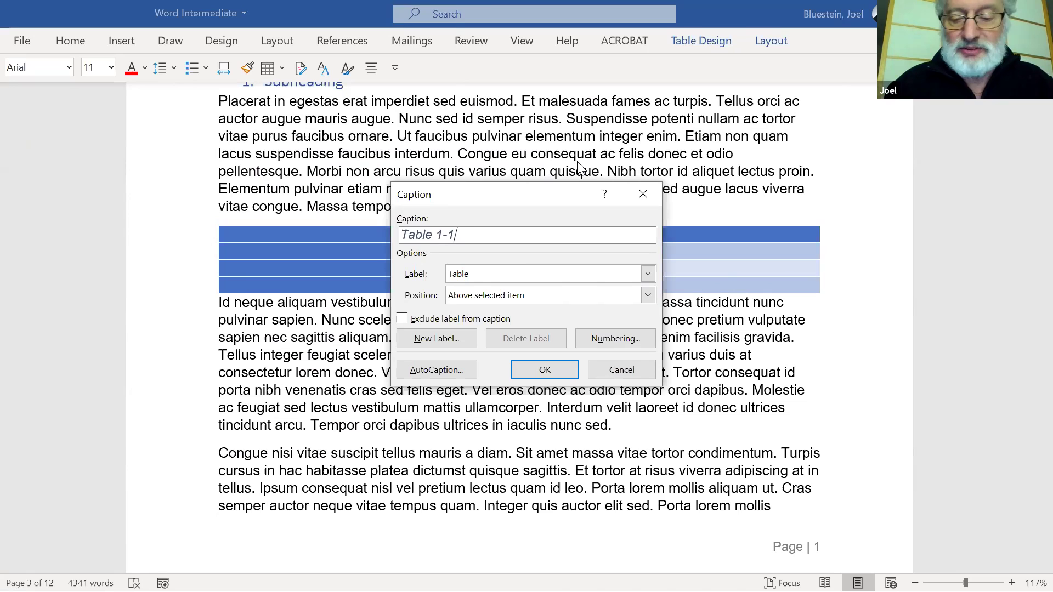
{"action": "type", "text": " First T"}
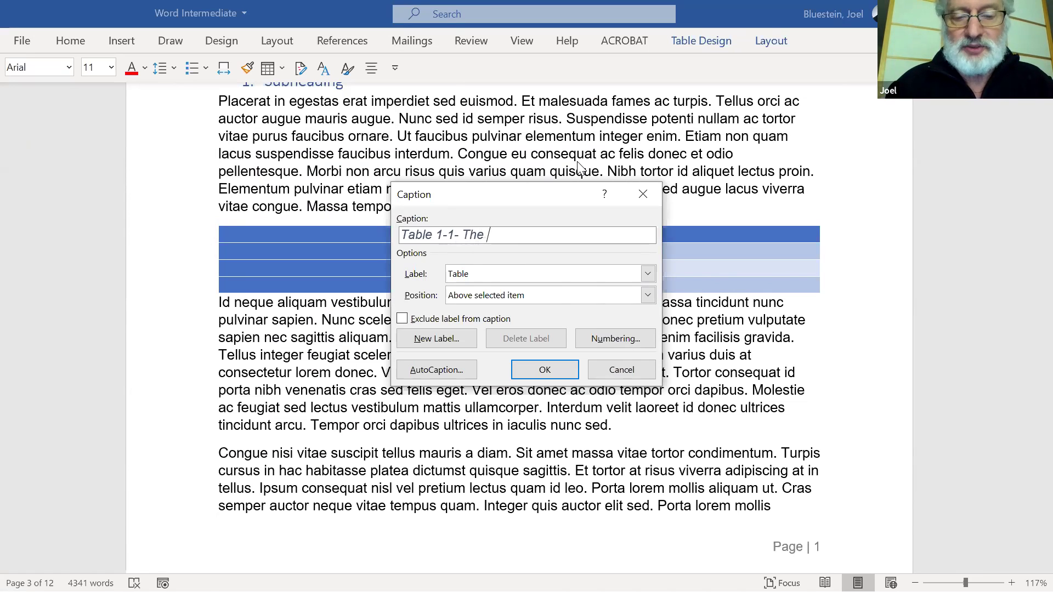
{"action": "type", "text": "able"}
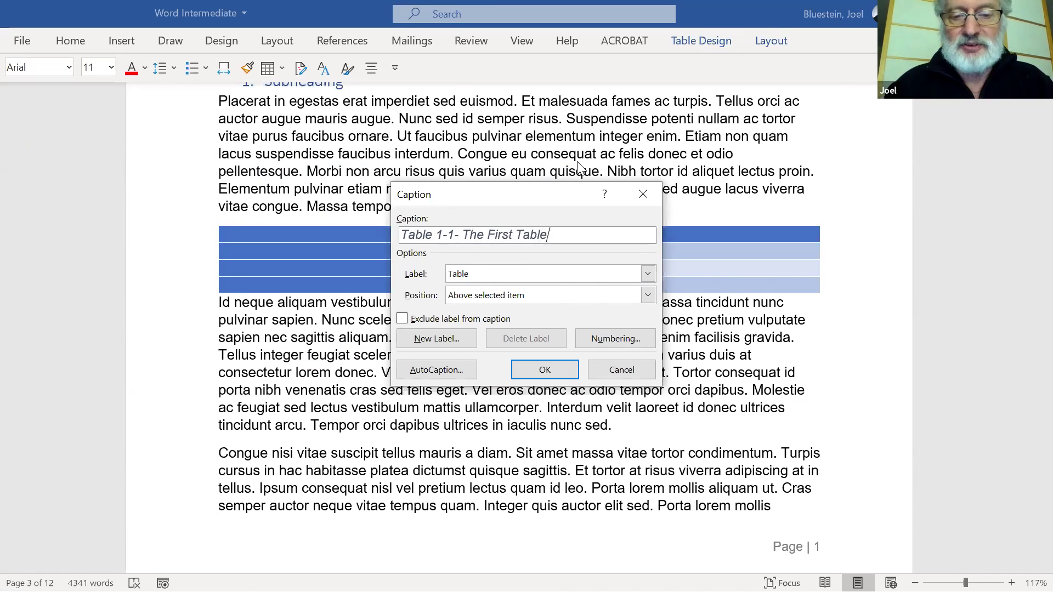
{"action": "left_click", "coordinate": [528, 367]}
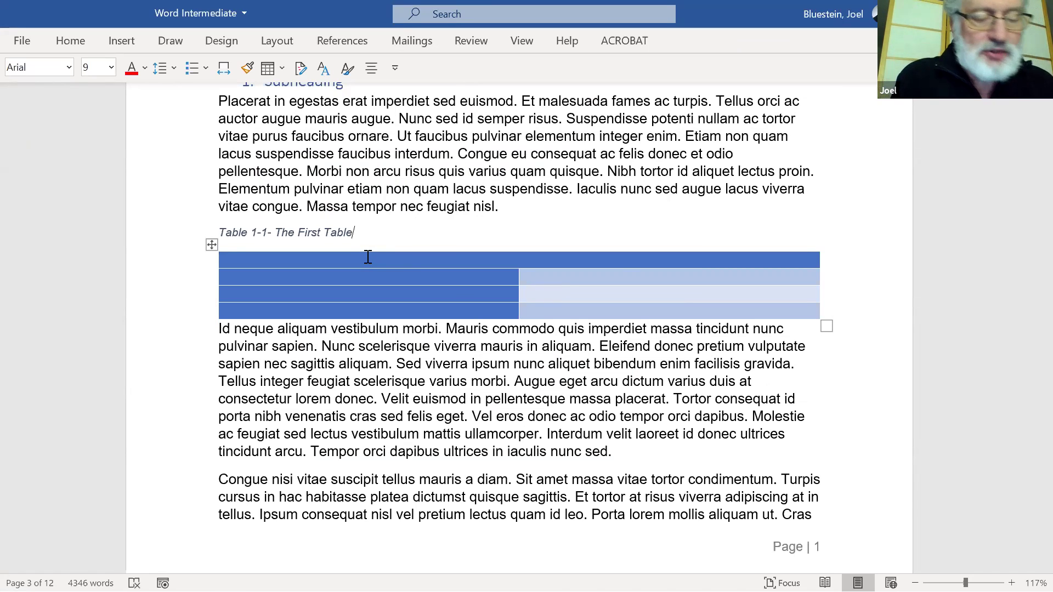
{"action": "scroll", "coordinate": [368, 257], "scroll_direction": "up", "scroll_amount": 10}
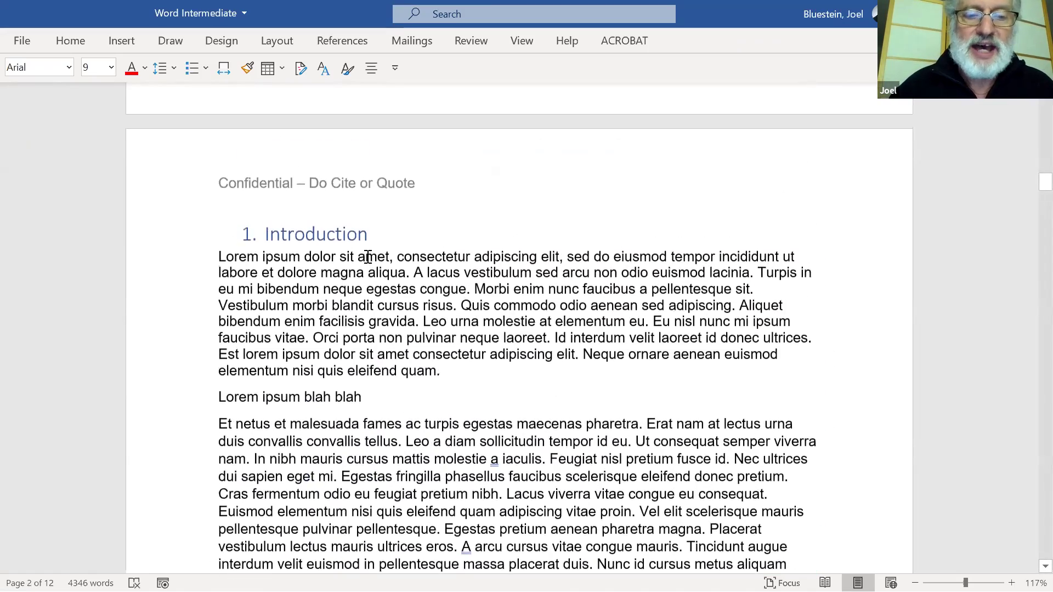
Insert the built-in Automatic Table 1 table of contents on the blank page following the cover page.
{"action": "scroll", "coordinate": [368, 258], "scroll_direction": "up", "scroll_amount": 3}
{"action": "scroll", "coordinate": [366, 256], "scroll_direction": "up", "scroll_amount": 5}
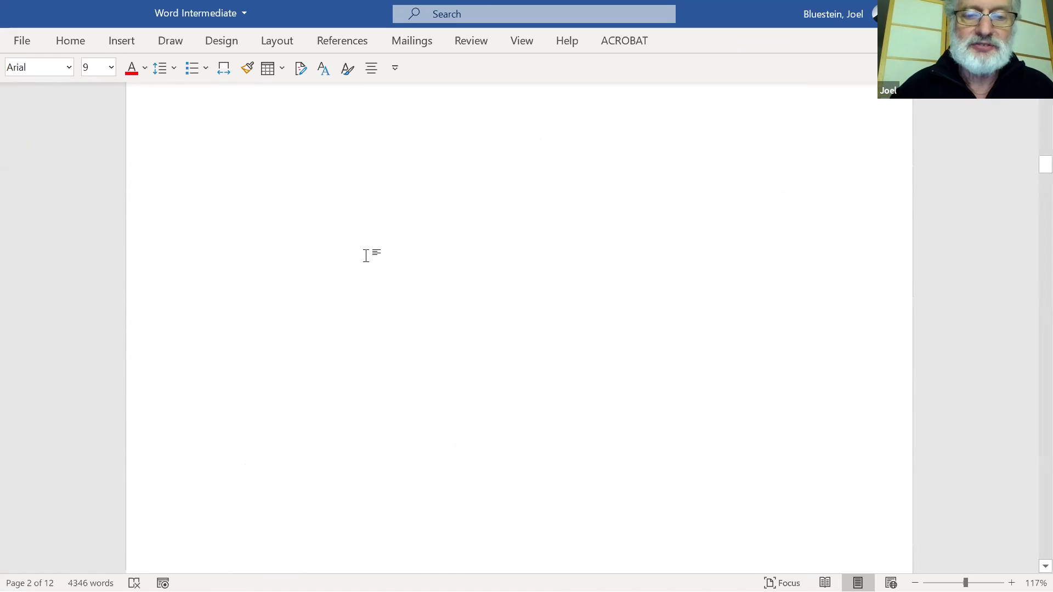
{"action": "scroll", "coordinate": [366, 256], "scroll_direction": "up", "scroll_amount": 4}
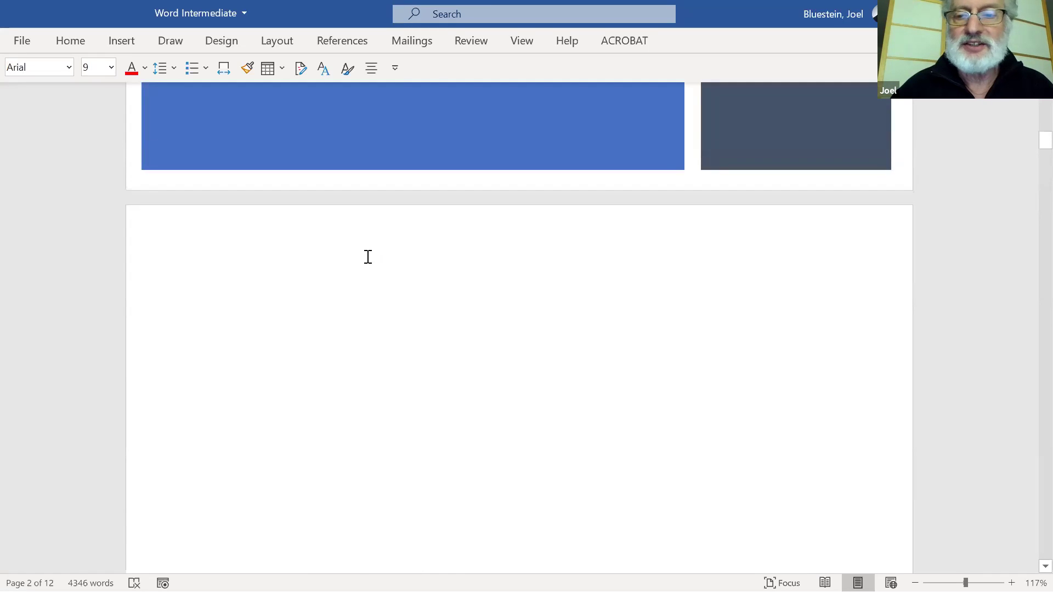
{"action": "left_click", "coordinate": [355, 244]}
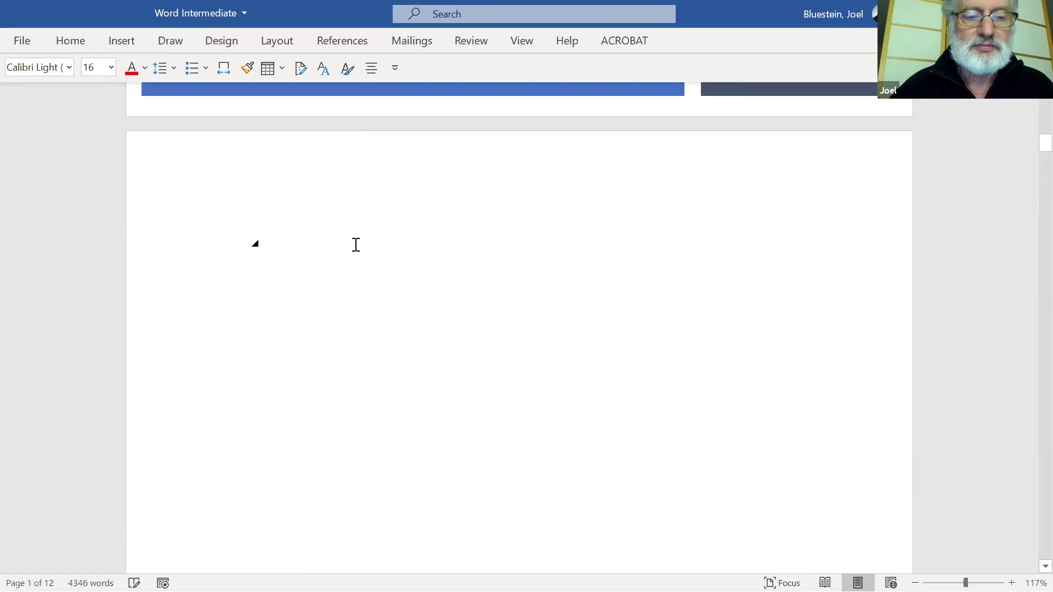
{"action": "left_click", "coordinate": [118, 45]}
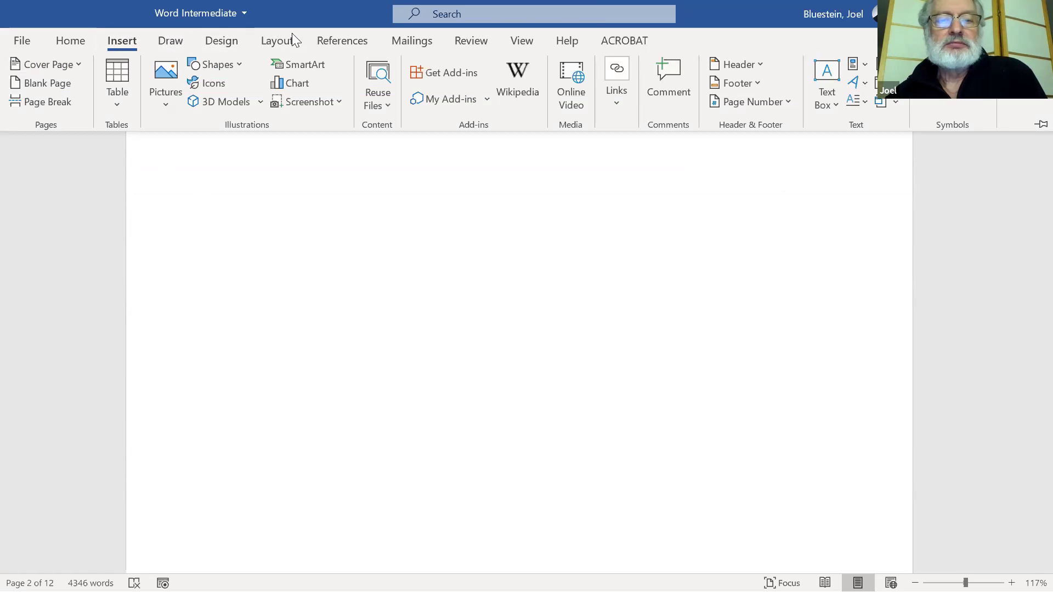
{"action": "left_click", "coordinate": [350, 37]}
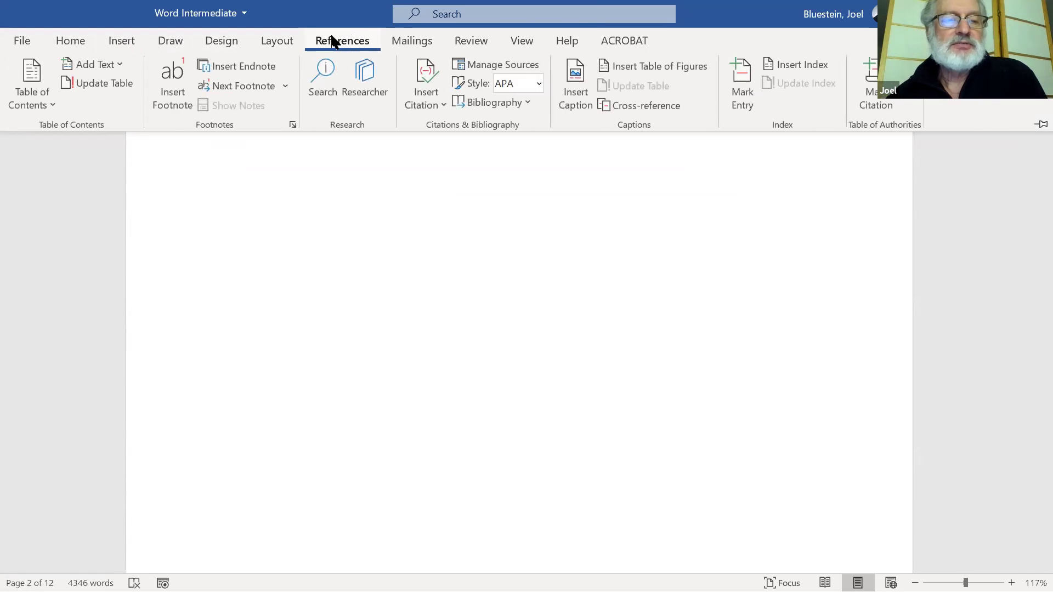
{"action": "left_click", "coordinate": [48, 106]}
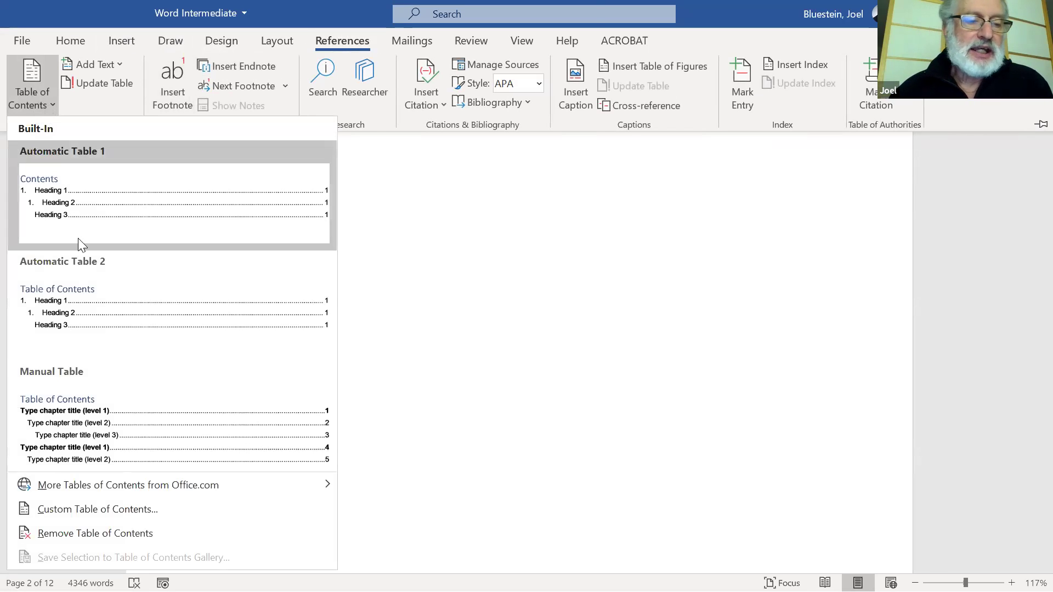
{"action": "left_click", "coordinate": [91, 207]}
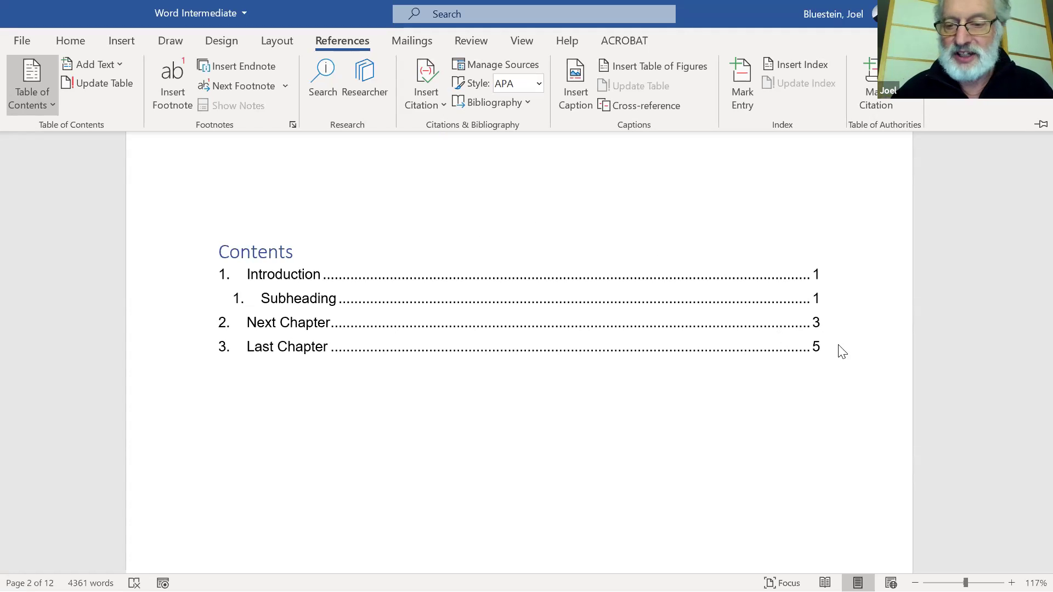
{"action": "key", "text": "ctrl+F1"}
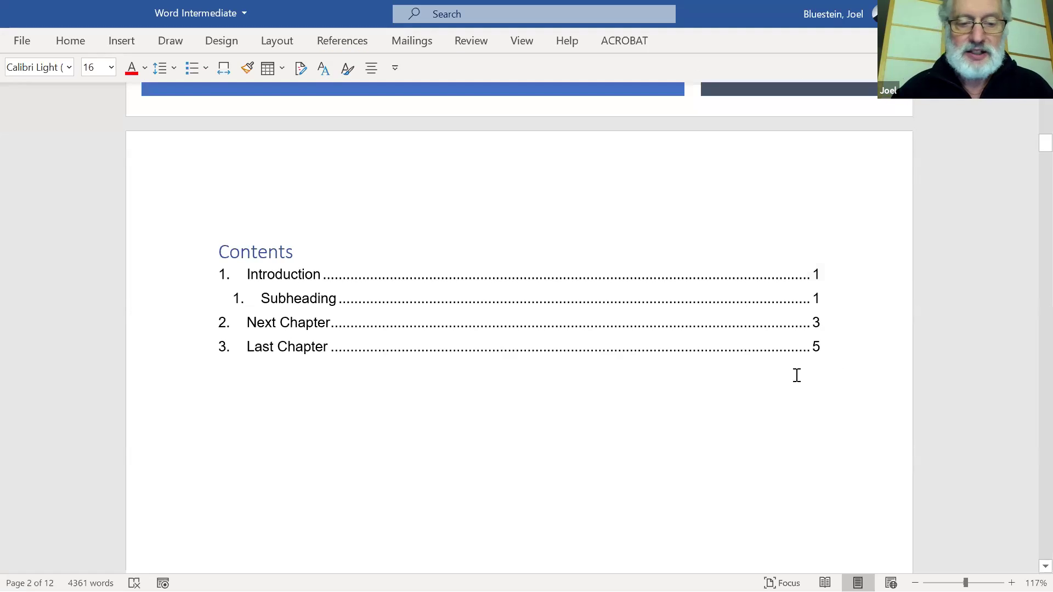
Add a line below the table of contents and remove the heading number from the empty paragraph there.
{"action": "left_click", "coordinate": [845, 349]}
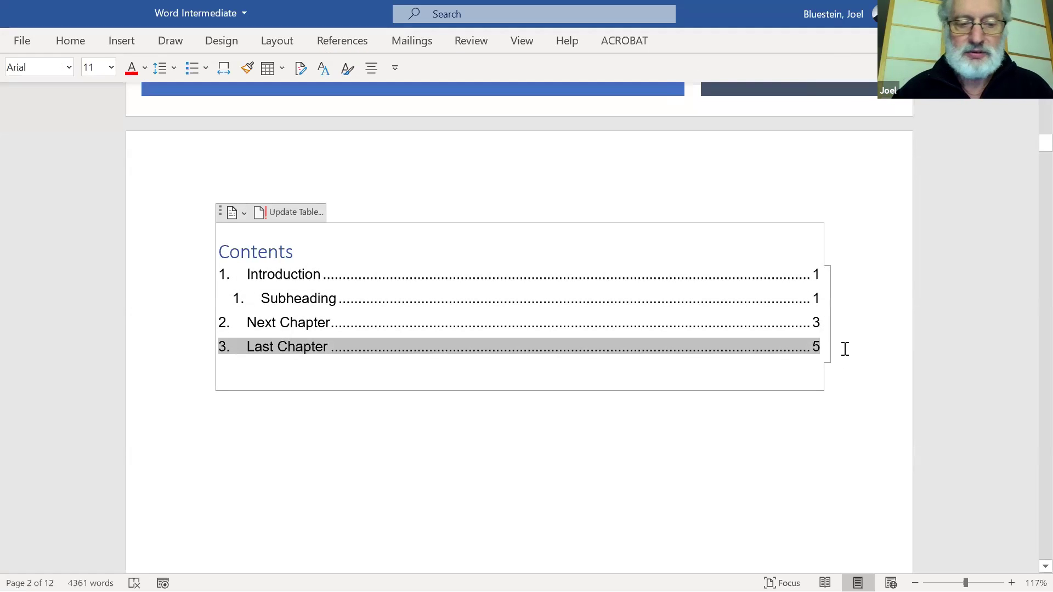
{"action": "key", "text": "Return"}
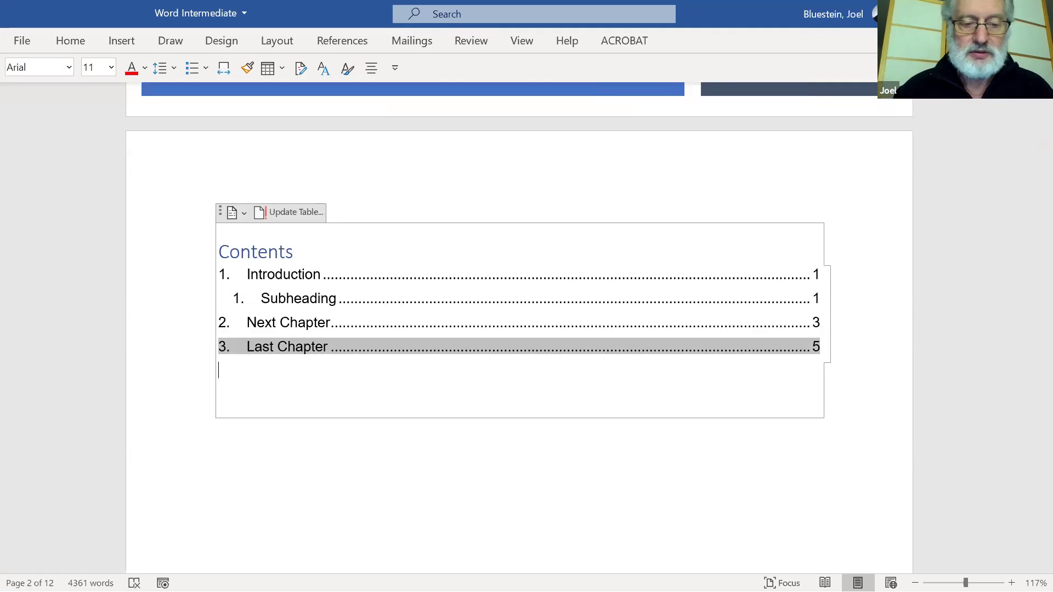
{"action": "key", "text": "BackSpace"}
{"action": "left_click", "coordinate": [792, 429]}
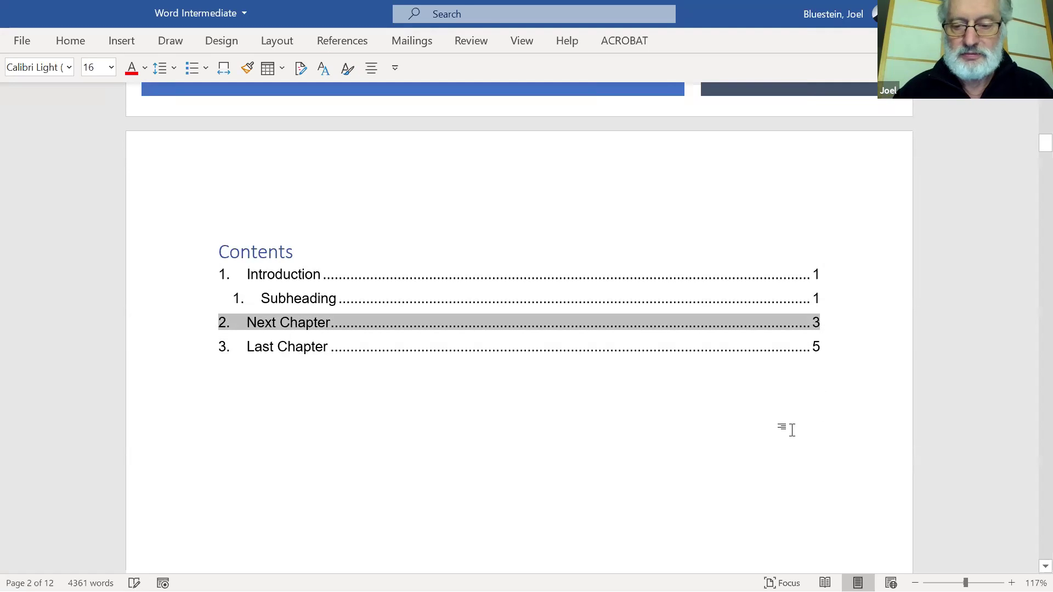
{"action": "key", "text": "Return"}
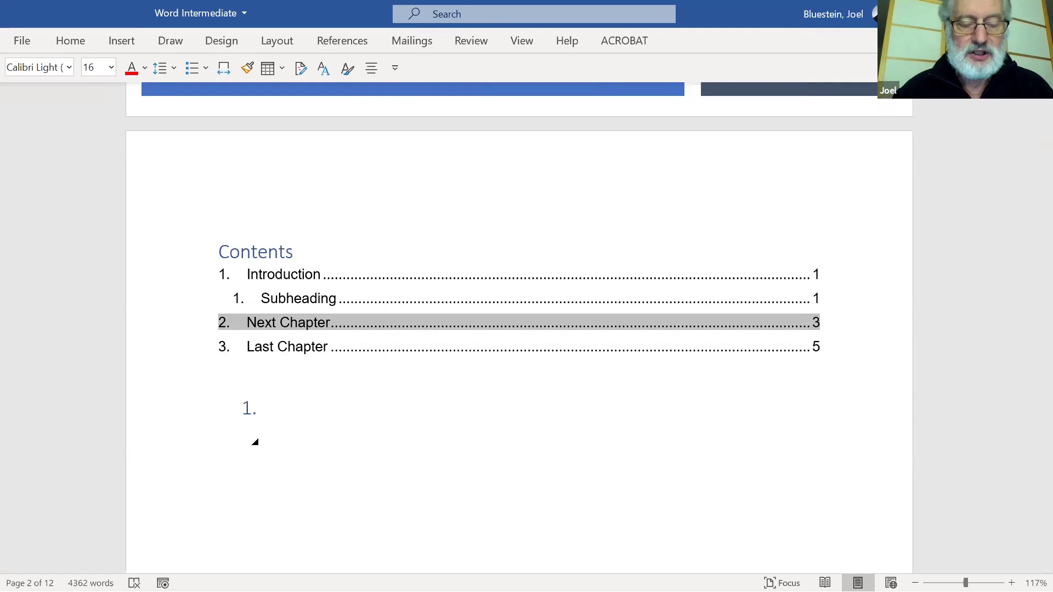
{"action": "key", "text": "BackSpace"}
{"action": "type", "text": "\\"}
{"action": "key", "text": "BackSpace"}
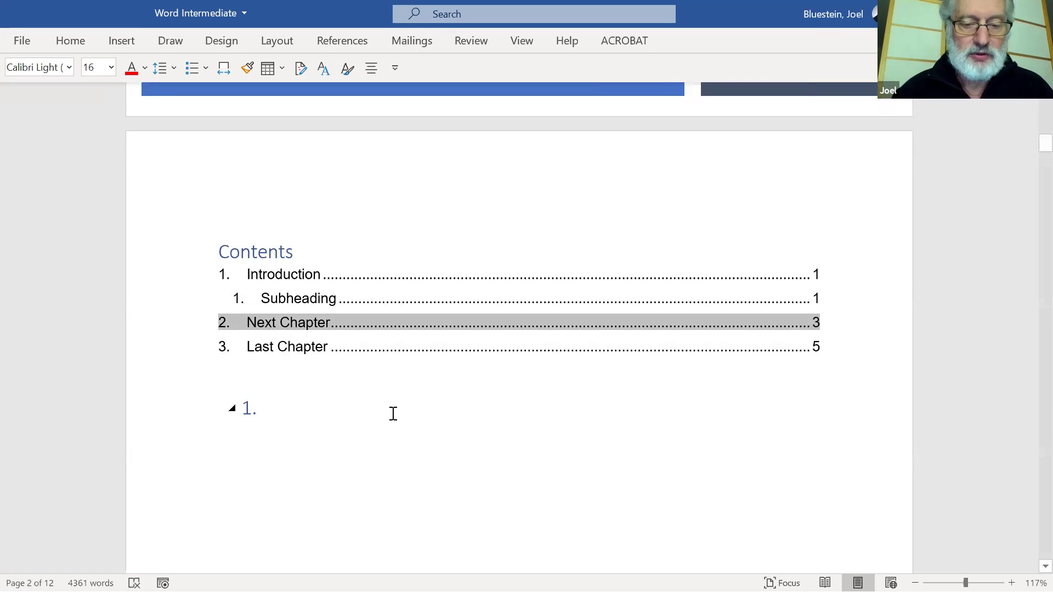
{"action": "key", "text": "BackSpace"}
{"action": "key", "text": "BackSpace"}
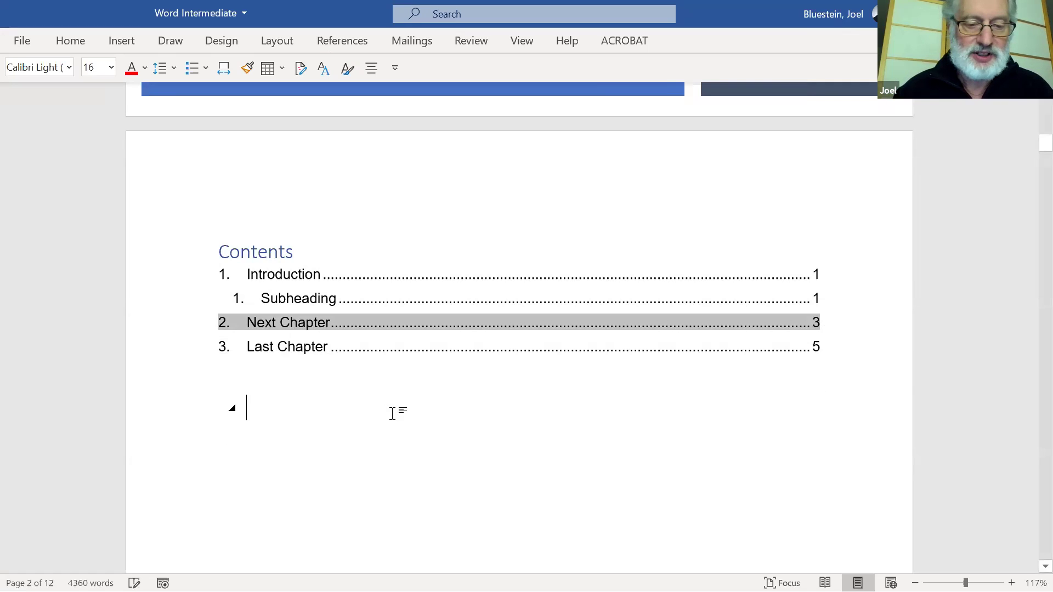
{"action": "key", "text": "BackSpace"}
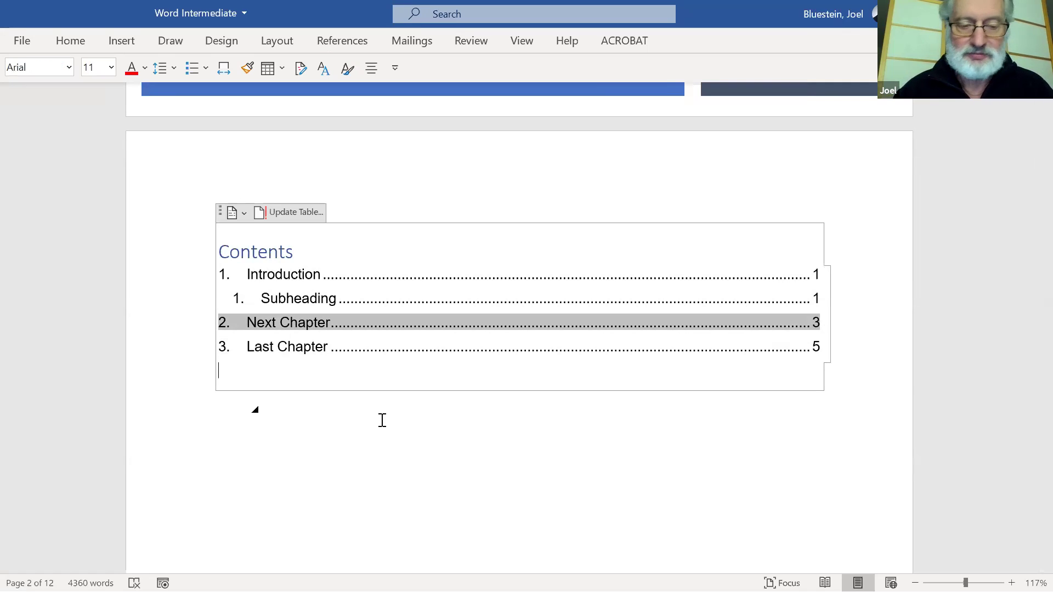
{"action": "left_click", "coordinate": [372, 483]}
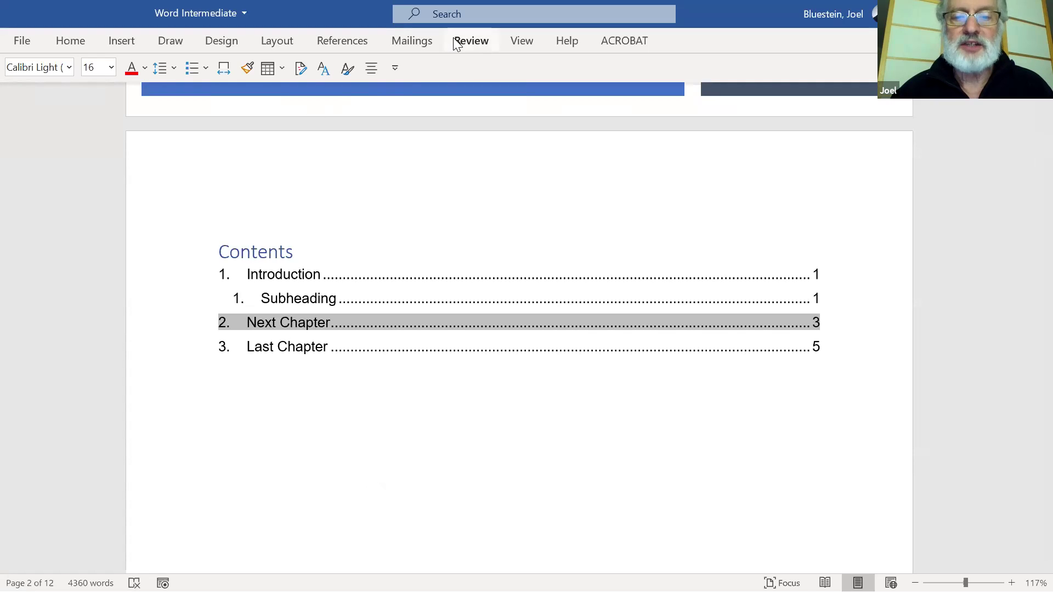
{"action": "left_click", "coordinate": [342, 42]}
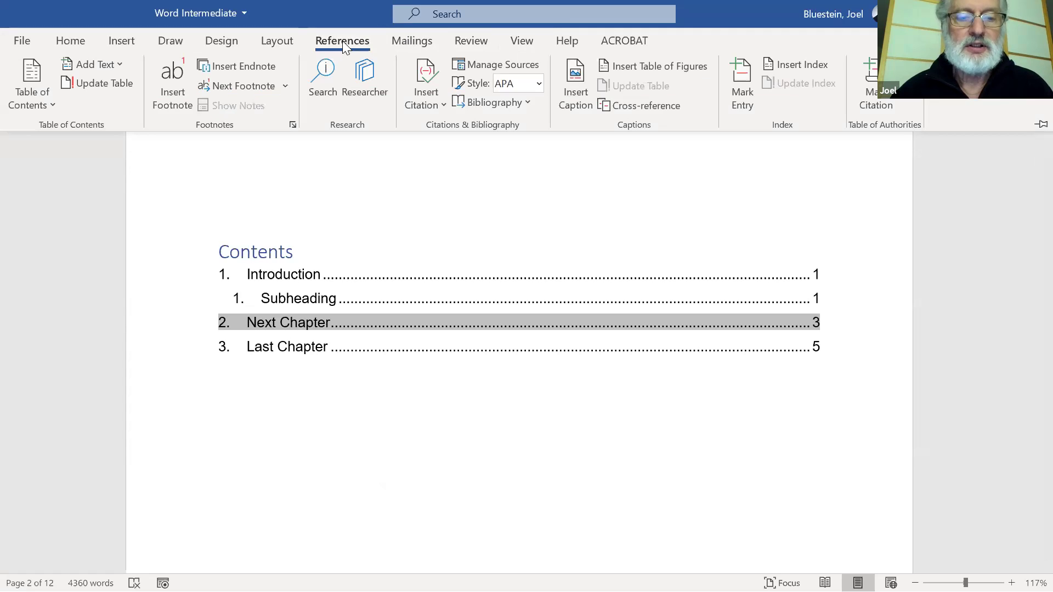
{"action": "left_click", "coordinate": [833, 363]}
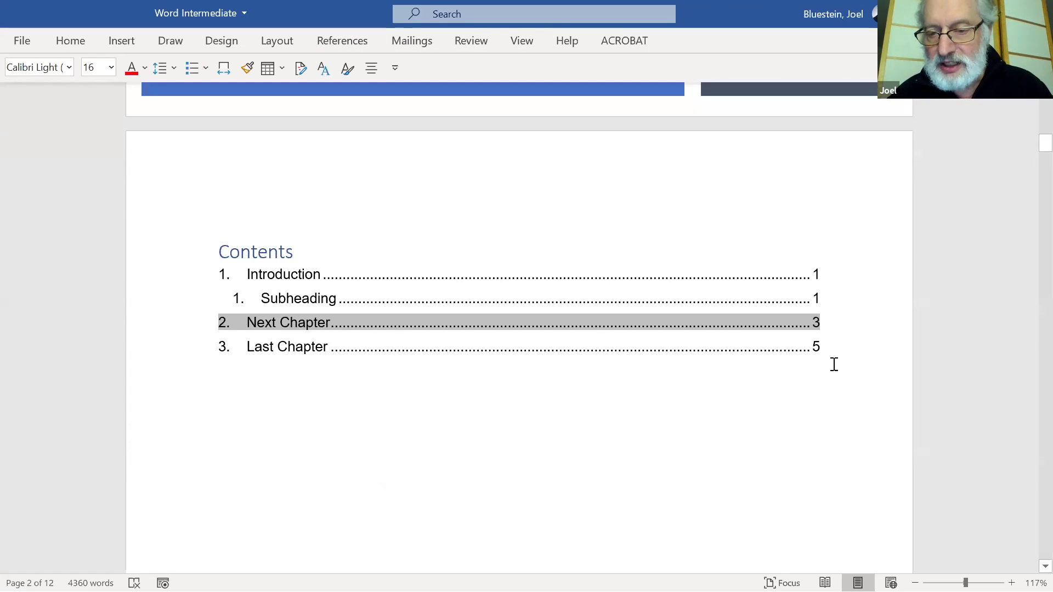
{"action": "key", "text": "Return"}
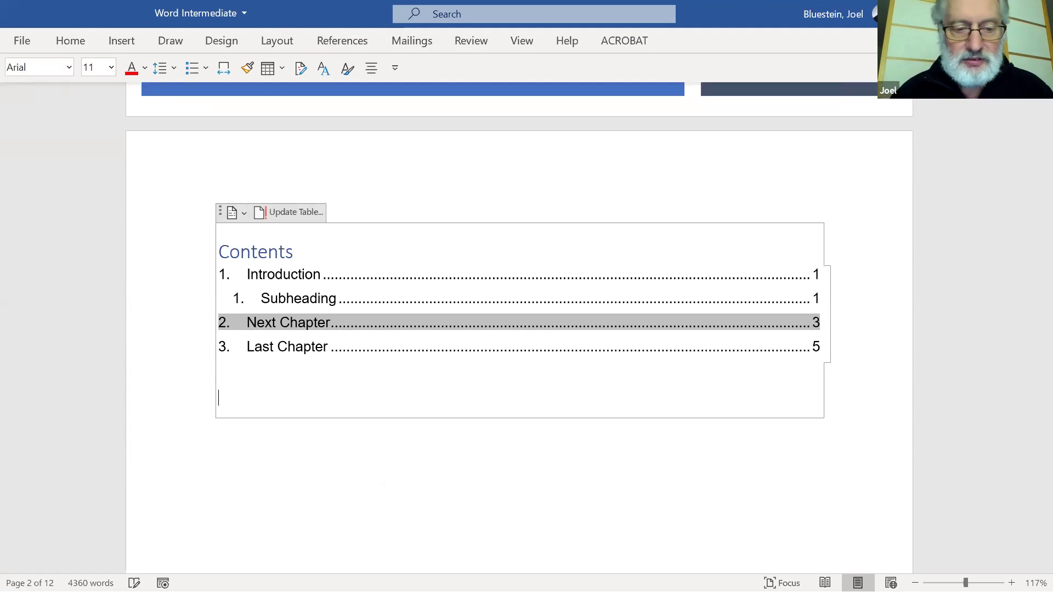
{"action": "key", "text": "BackSpace"}
{"action": "key", "text": "BackSpace"}
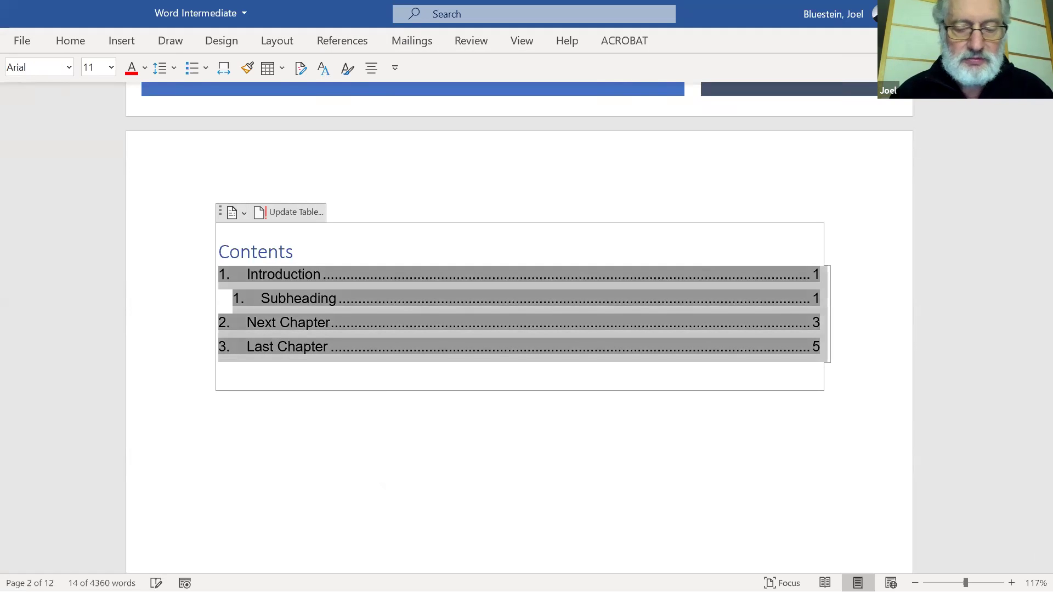
Insert a table of figures for the Table caption label below the table of contents, using the From template format with page numbers.
{"action": "left_click", "coordinate": [774, 476]}
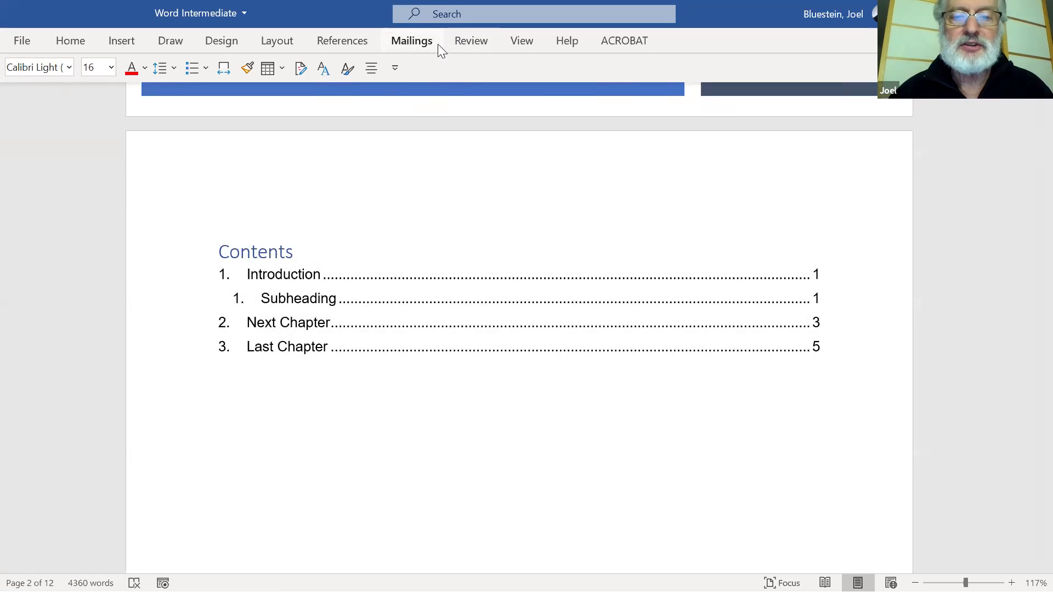
{"action": "left_click", "coordinate": [351, 44]}
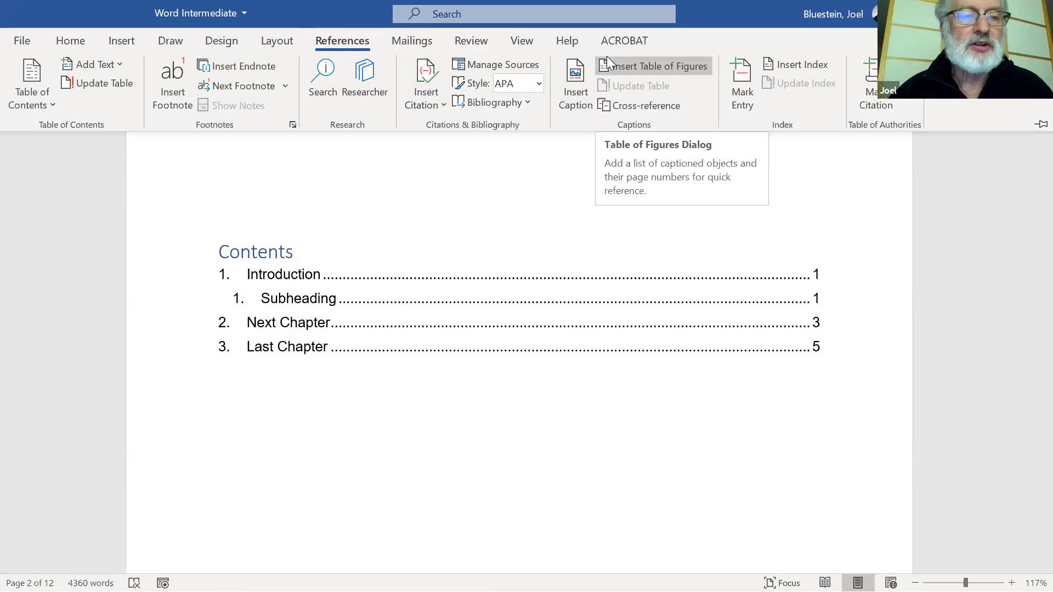
{"action": "left_click", "coordinate": [51, 106]}
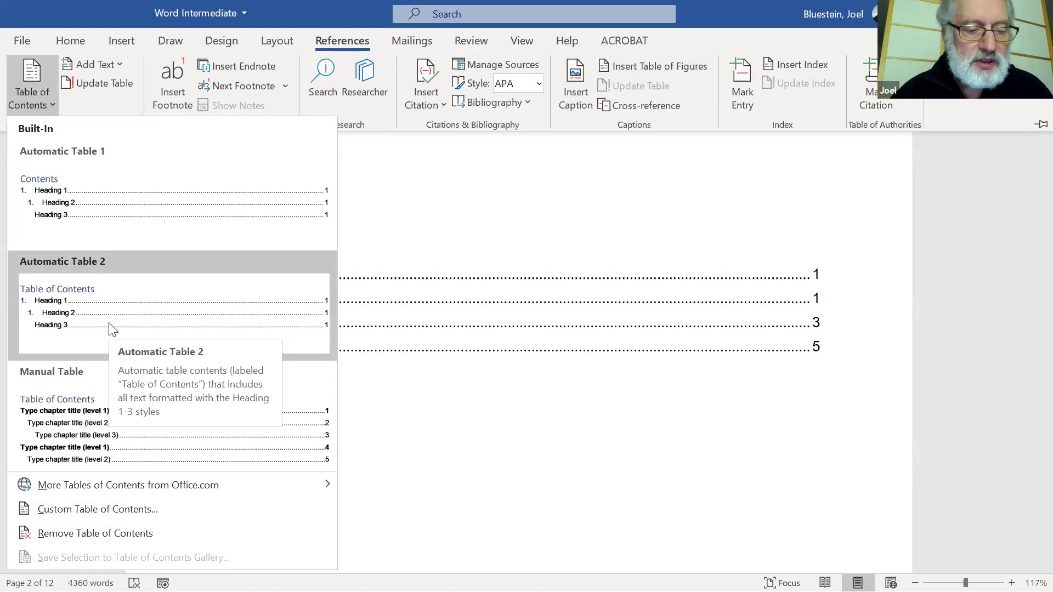
{"action": "left_click", "coordinate": [424, 185]}
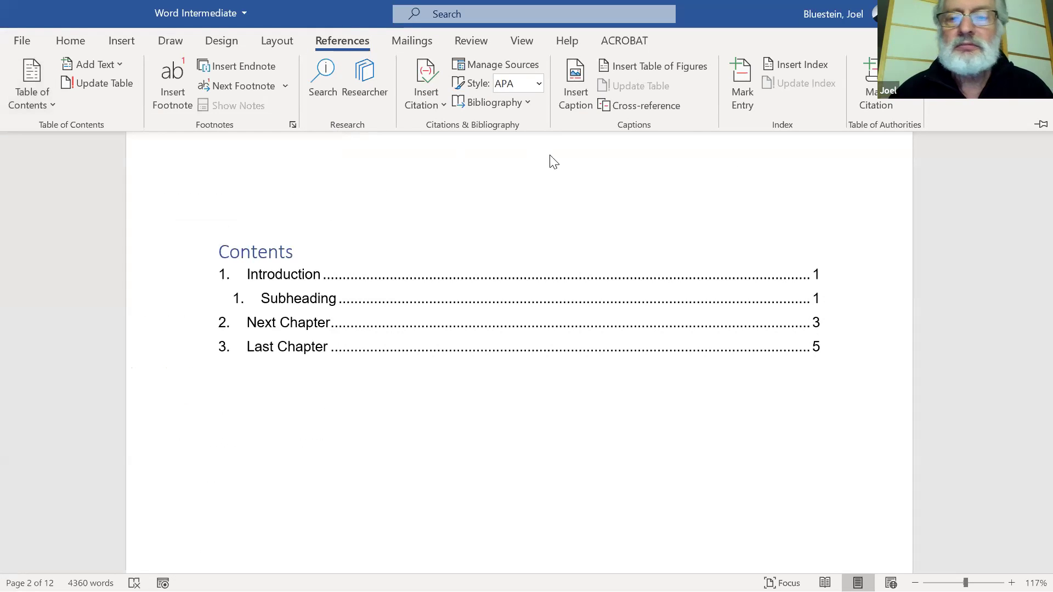
{"action": "left_click", "coordinate": [675, 60]}
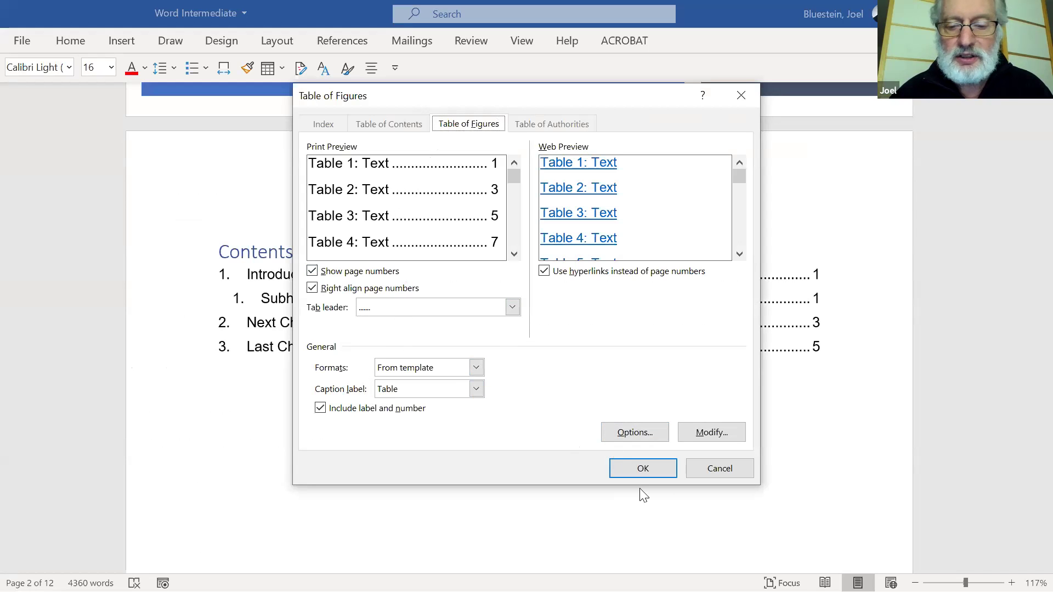
{"action": "left_click", "coordinate": [643, 470]}
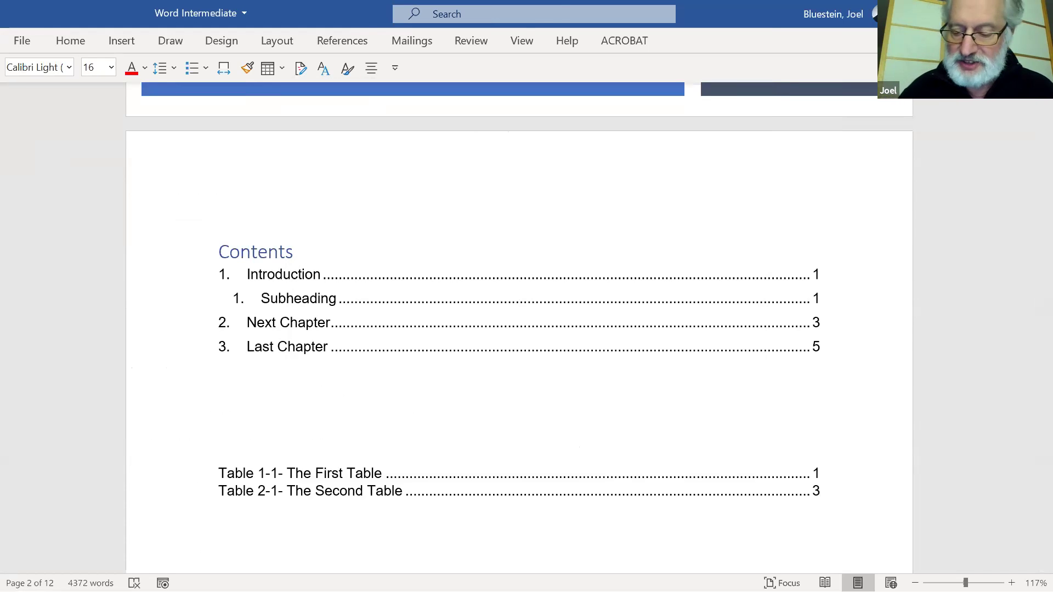
Examine the chapter headings, captioned tables and page numbers throughout the document against the contents and table lists.
{"action": "scroll", "coordinate": [519, 329], "scroll_direction": "down", "scroll_amount": 14}
{"action": "scroll", "coordinate": [519, 329], "scroll_direction": "up", "scroll_amount": 12}
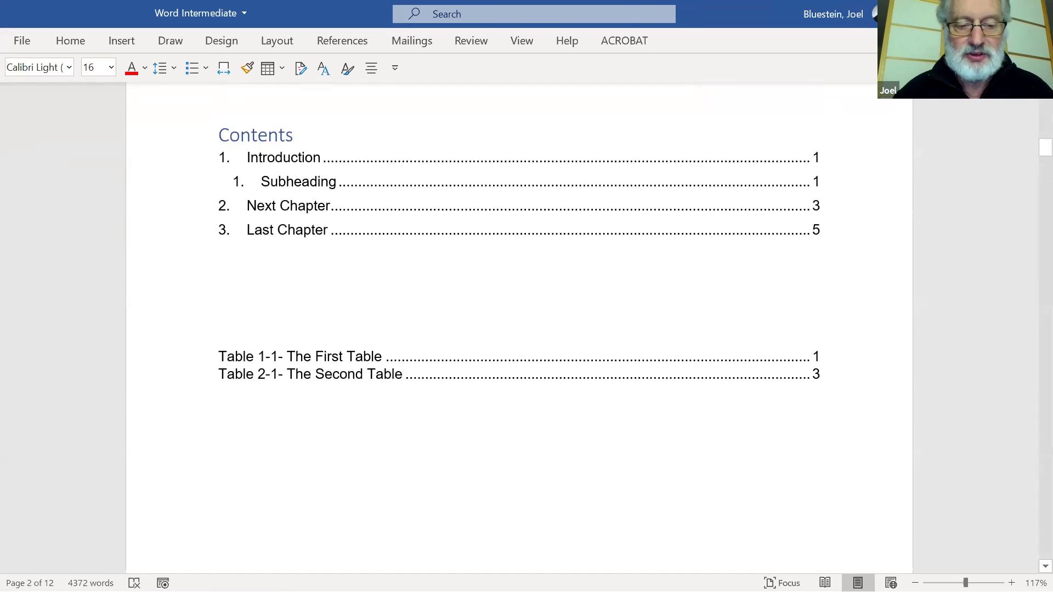
{"action": "scroll", "coordinate": [519, 330], "scroll_direction": "down", "scroll_amount": 10}
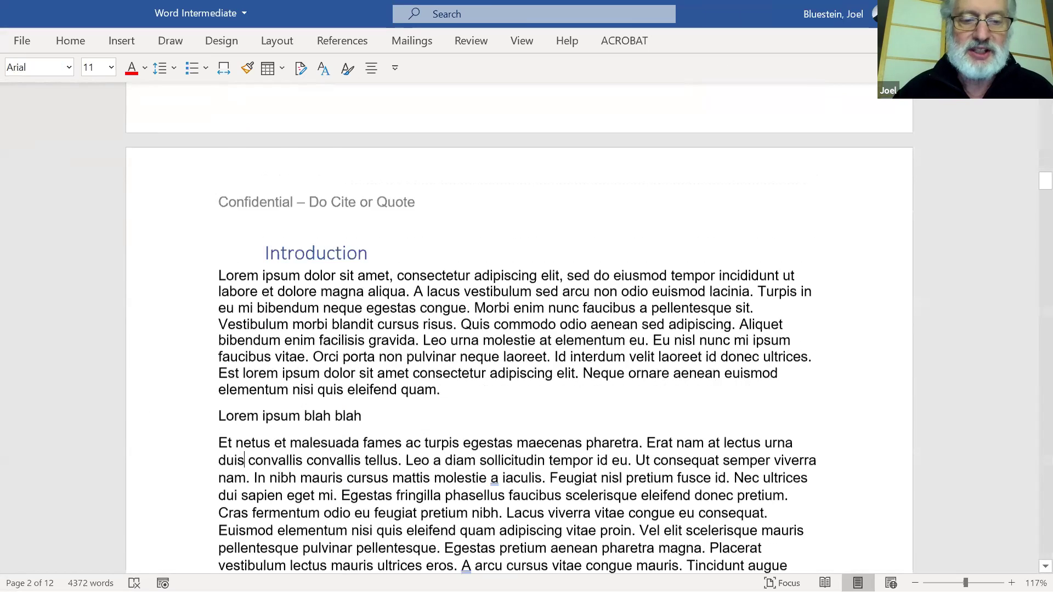
{"action": "scroll", "coordinate": [519, 329], "scroll_direction": "down", "scroll_amount": 12}
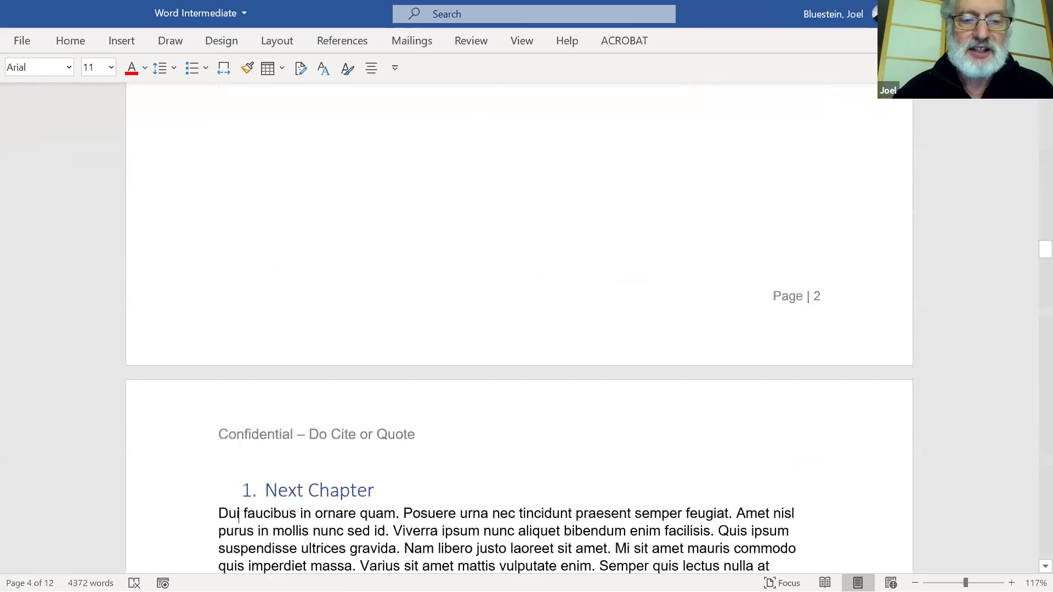
{"action": "scroll", "coordinate": [518, 329], "scroll_direction": "down", "scroll_amount": 12}
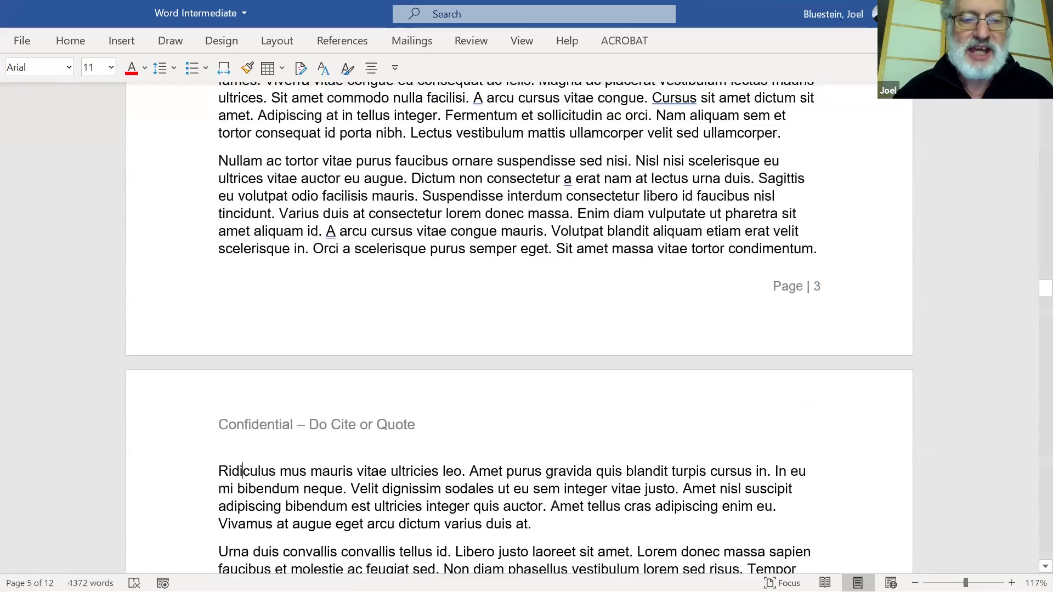
{"action": "scroll", "coordinate": [519, 329], "scroll_direction": "up", "scroll_amount": 12}
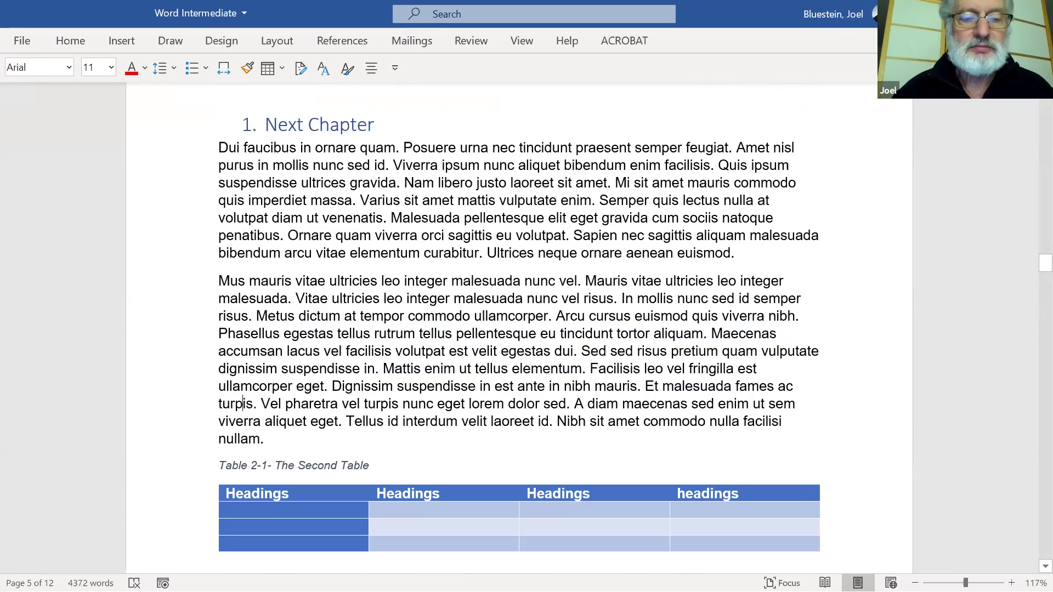
{"action": "scroll", "coordinate": [518, 329], "scroll_direction": "down", "scroll_amount": 15}
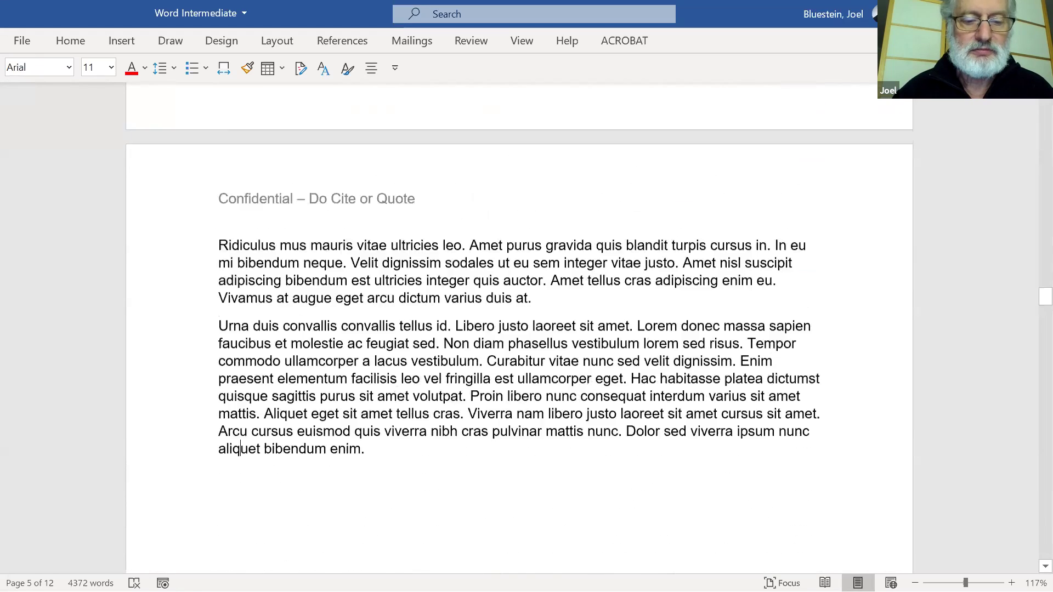
{"action": "scroll", "coordinate": [518, 329], "scroll_direction": "down", "scroll_amount": 15}
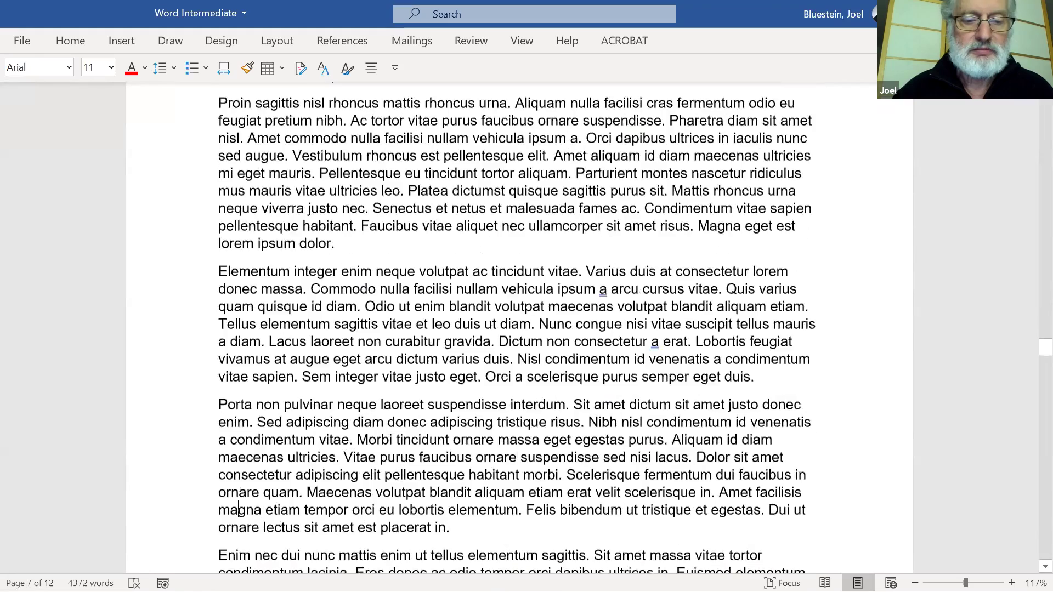
{"action": "scroll", "coordinate": [519, 329], "scroll_direction": "down", "scroll_amount": 15}
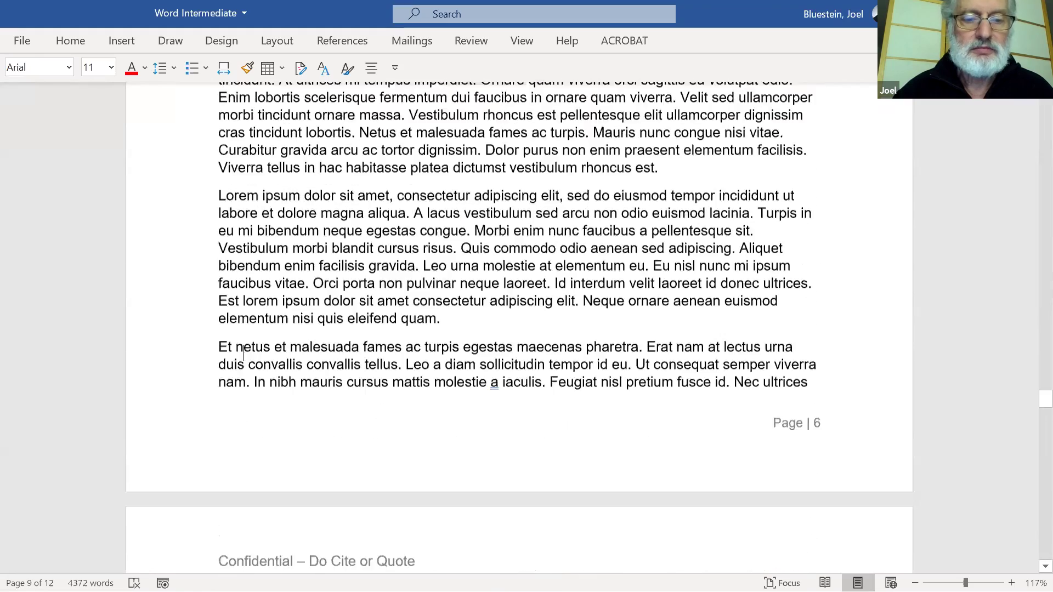
{"action": "scroll", "coordinate": [518, 329], "scroll_direction": "up", "scroll_amount": 15}
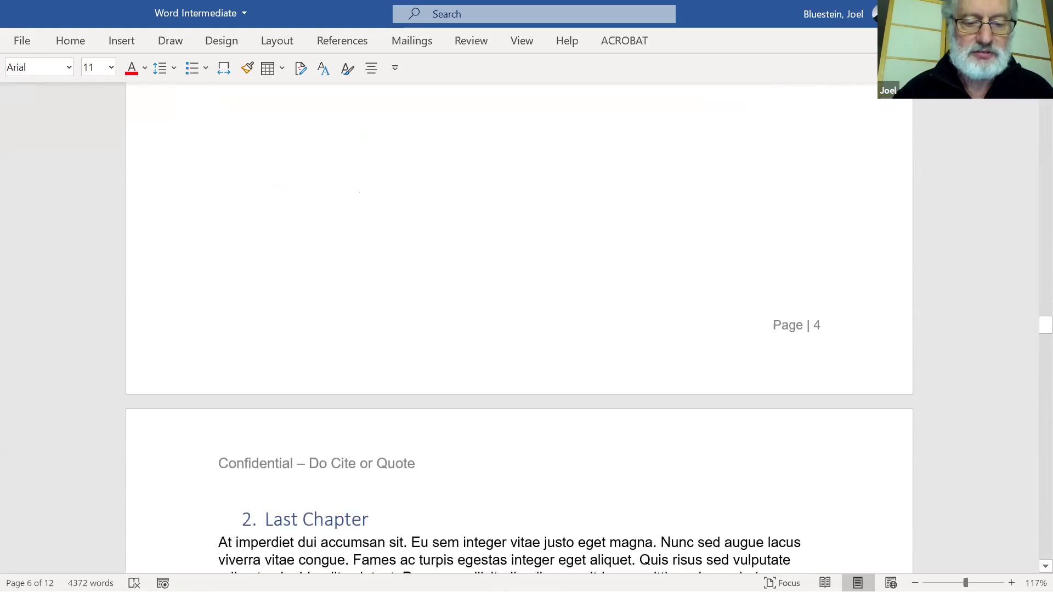
{"action": "scroll", "coordinate": [267, 509], "scroll_direction": "up", "scroll_amount": 15}
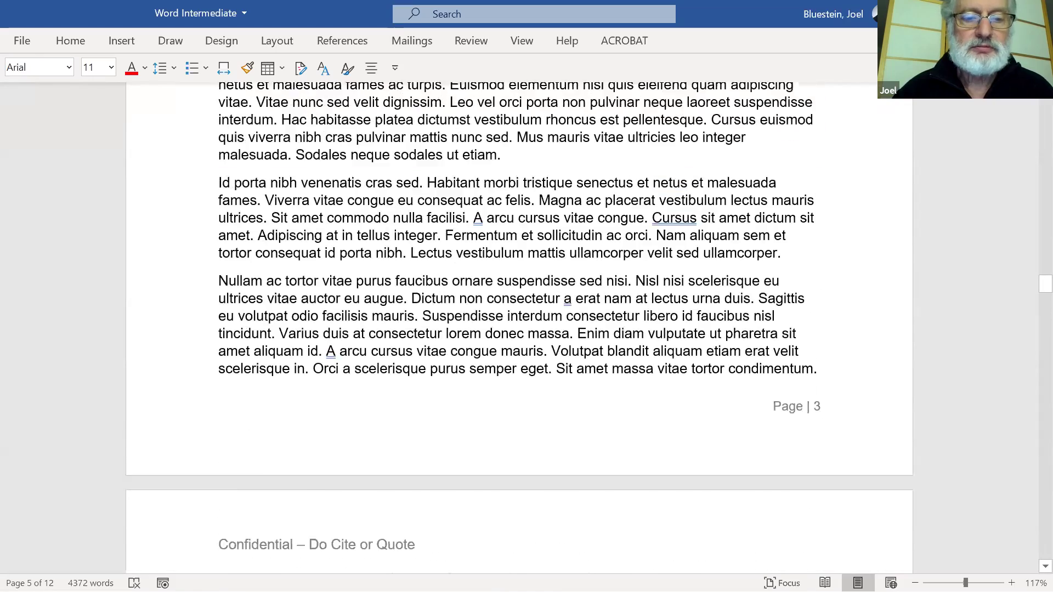
Update the chapter number field in the caption of the Second Table under the Next Chapter heading.
{"action": "scroll", "coordinate": [268, 509], "scroll_direction": "up", "scroll_amount": 10}
{"action": "left_click", "coordinate": [265, 520]}
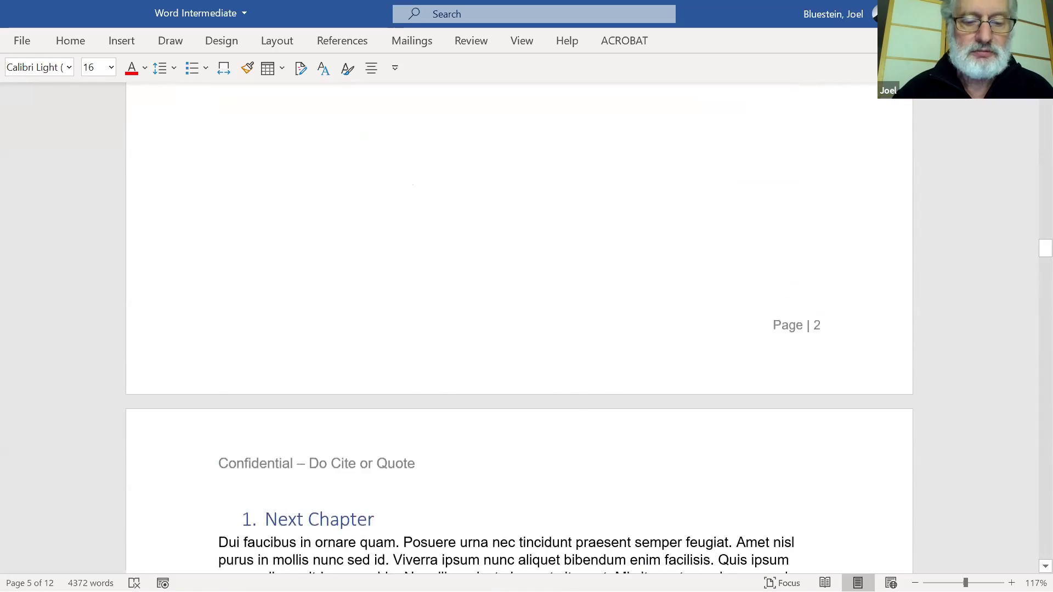
{"action": "key", "text": "Page_Down"}
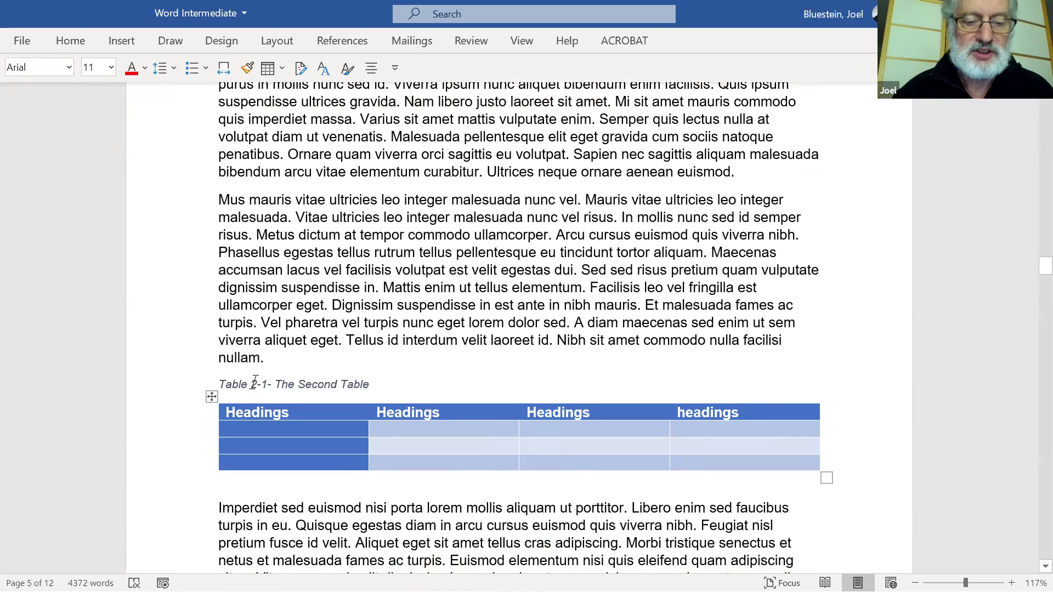
{"action": "right_click", "coordinate": [255, 384]}
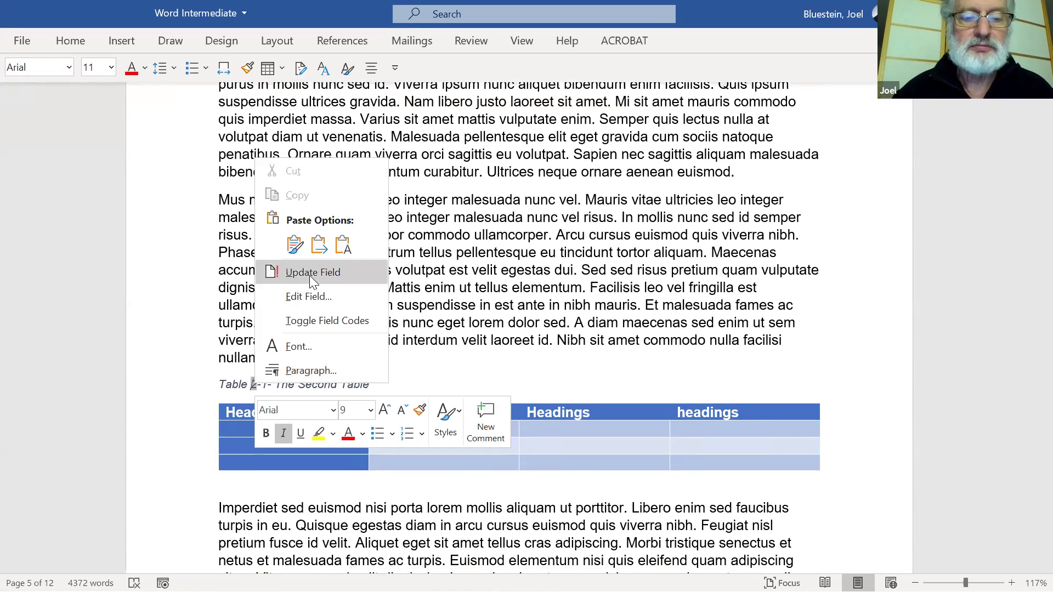
{"action": "left_click", "coordinate": [309, 272]}
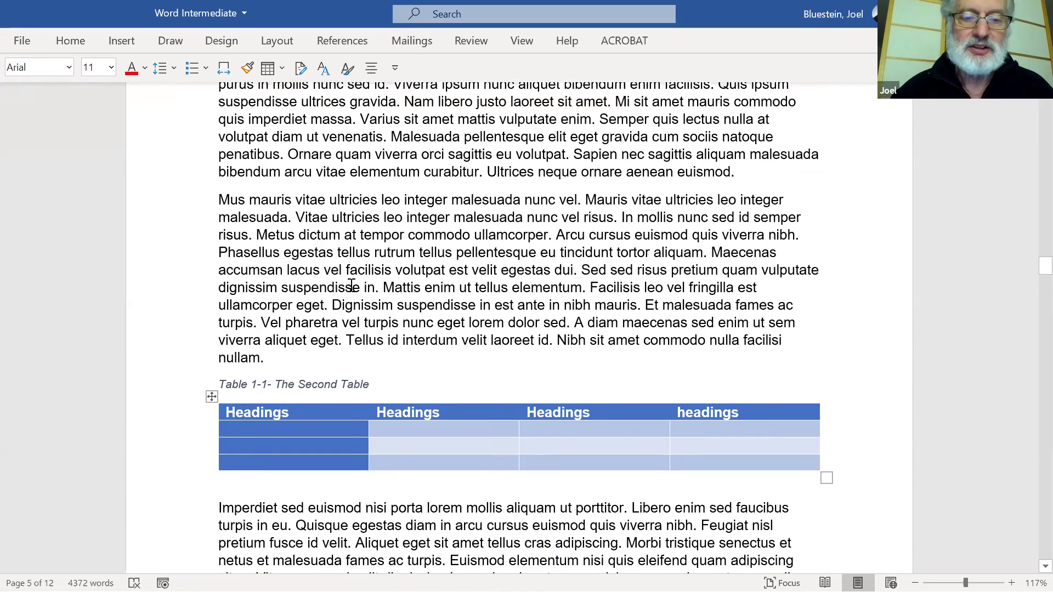
Compare the Second Table's caption number with the number of the Next Chapter heading.
{"action": "scroll", "coordinate": [352, 285], "scroll_direction": "up", "scroll_amount": 3}
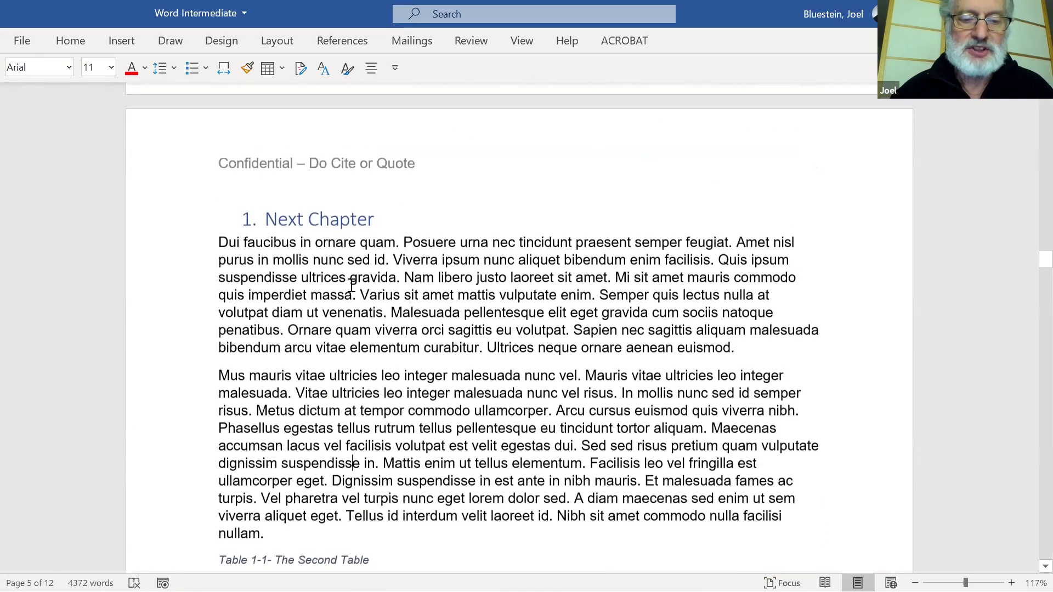
{"action": "scroll", "coordinate": [351, 285], "scroll_direction": "down", "scroll_amount": 2}
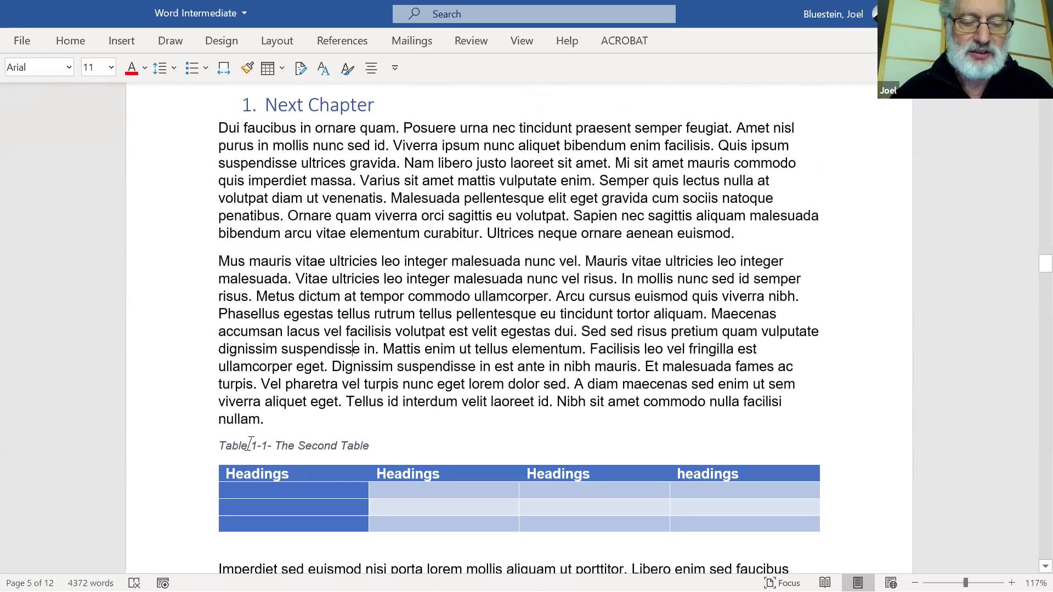
{"action": "mouse_move", "coordinate": [250, 443]}
{"action": "left_mouse_down"}
{"action": "mouse_move", "coordinate": [269, 448]}
{"action": "mouse_move", "coordinate": [244, 442]}
{"action": "left_mouse_up"}
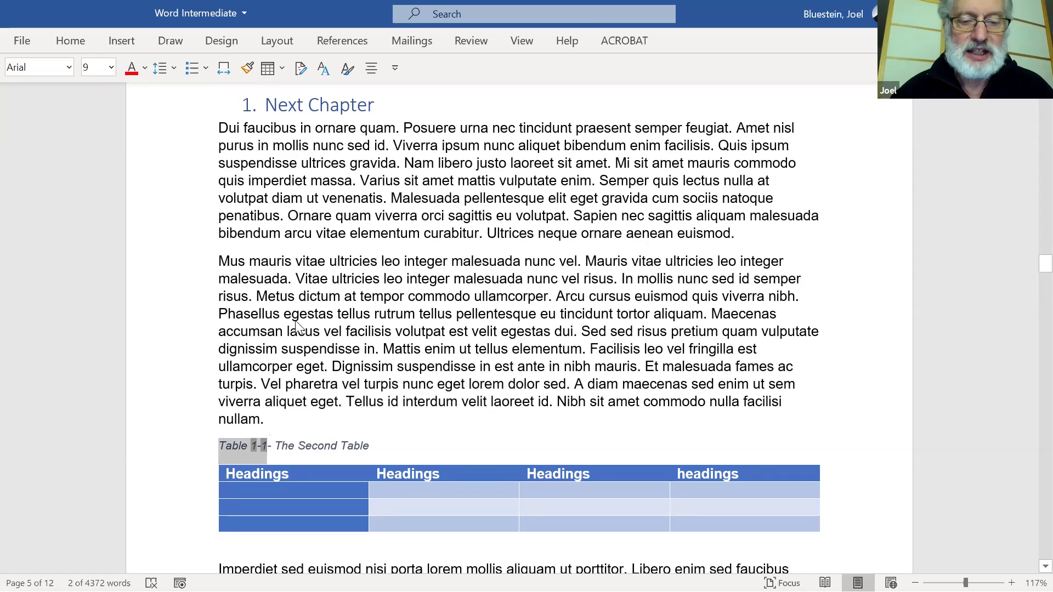
{"action": "right_click", "coordinate": [244, 440]}
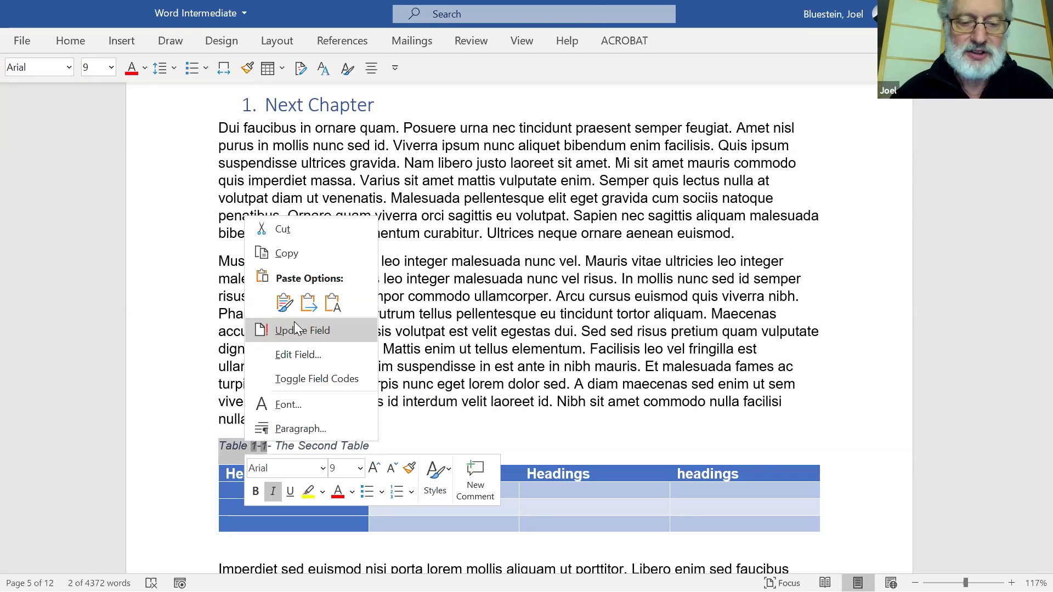
{"action": "left_click", "coordinate": [450, 315]}
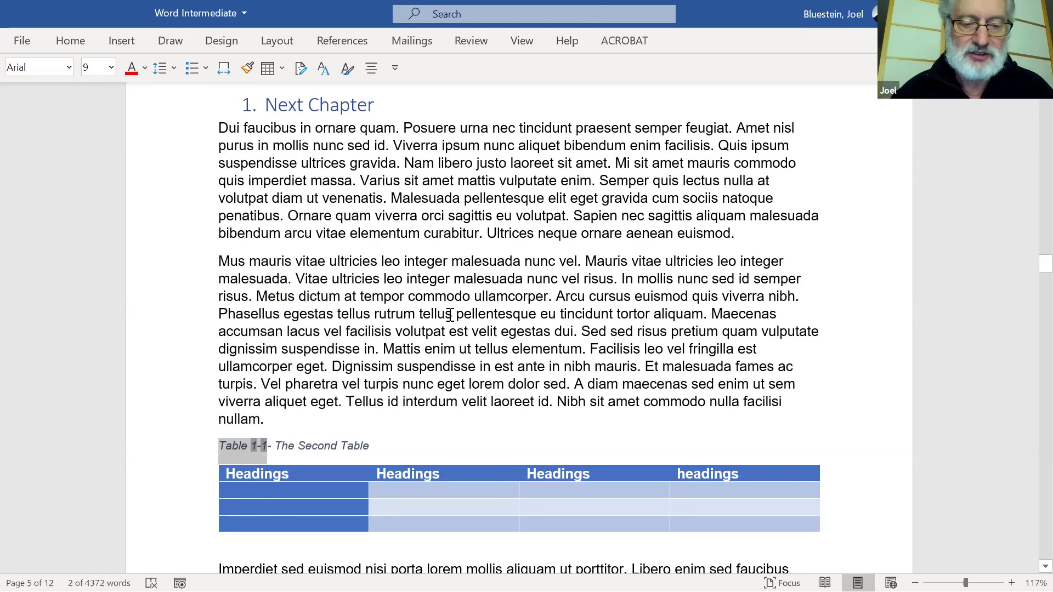
Examine the chapter headings and their numbering through the Last Chapter and back up to the Introduction.
{"action": "scroll", "coordinate": [450, 315], "scroll_direction": "down", "scroll_amount": 10}
{"action": "scroll", "coordinate": [449, 315], "scroll_direction": "down", "scroll_amount": 13}
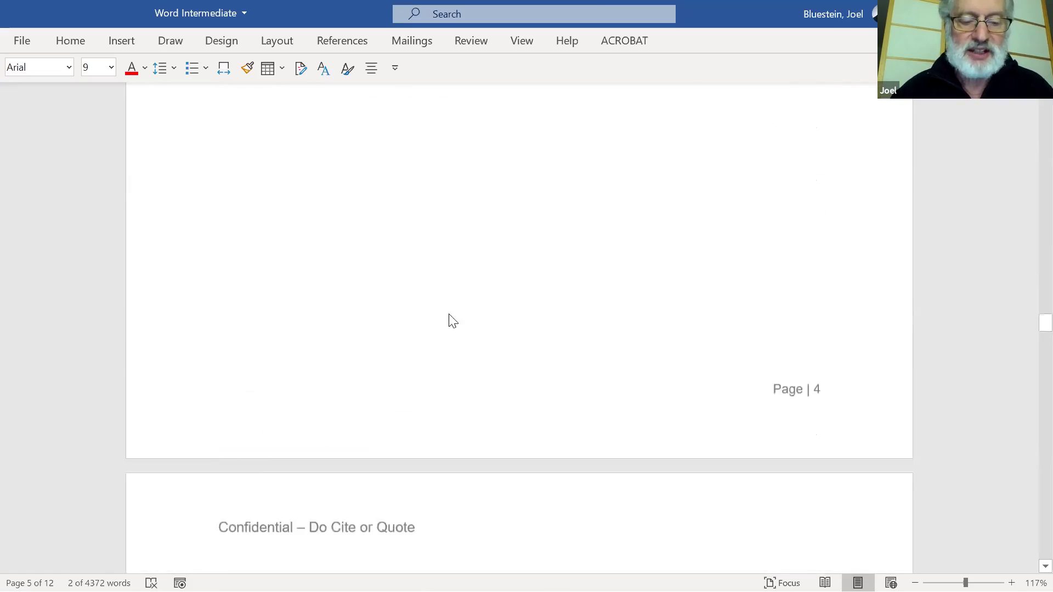
{"action": "scroll", "coordinate": [449, 315], "scroll_direction": "down", "scroll_amount": 9}
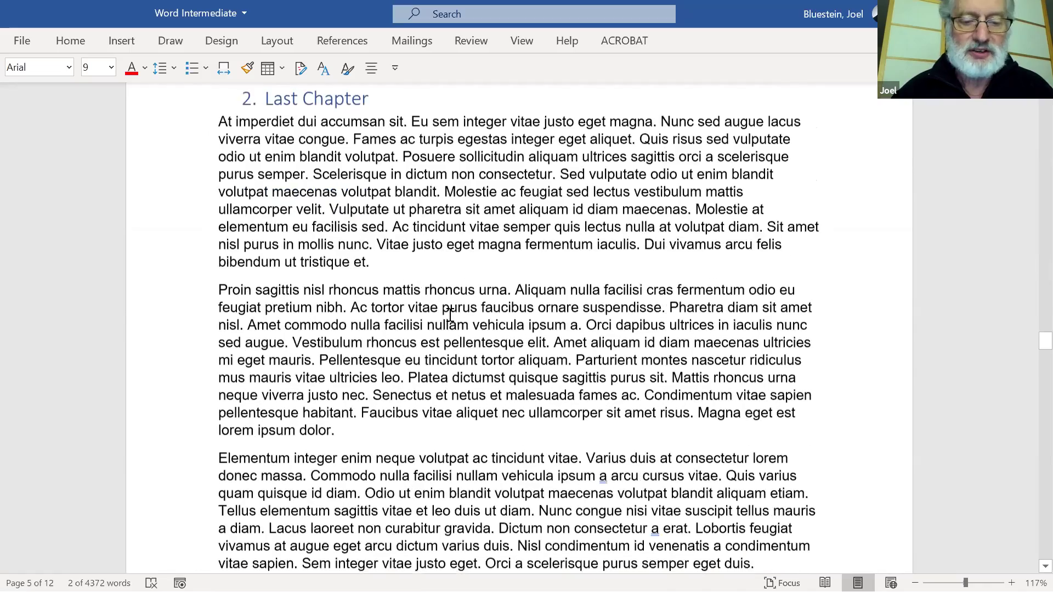
{"action": "scroll", "coordinate": [449, 314], "scroll_direction": "down", "scroll_amount": 12}
{"action": "scroll", "coordinate": [449, 316], "scroll_direction": "down", "scroll_amount": 12}
{"action": "scroll", "coordinate": [450, 315], "scroll_direction": "down", "scroll_amount": 12}
{"action": "scroll", "coordinate": [450, 315], "scroll_direction": "down", "scroll_amount": 10}
{"action": "scroll", "coordinate": [449, 315], "scroll_direction": "up", "scroll_amount": 7}
{"action": "scroll", "coordinate": [450, 315], "scroll_direction": "up", "scroll_amount": 15}
{"action": "scroll", "coordinate": [450, 315], "scroll_direction": "up", "scroll_amount": 17}
{"action": "scroll", "coordinate": [450, 315], "scroll_direction": "up", "scroll_amount": 4}
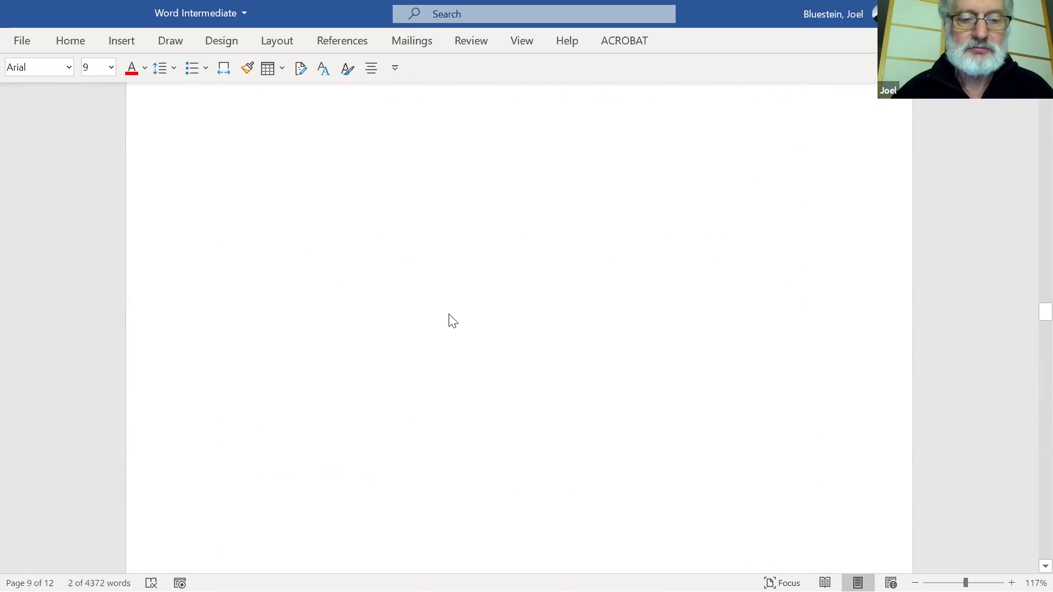
{"action": "right_click", "coordinate": [449, 321]}
{"action": "scroll", "coordinate": [449, 315], "scroll_direction": "up", "scroll_amount": 12}
{"action": "scroll", "coordinate": [449, 315], "scroll_direction": "up", "scroll_amount": 10}
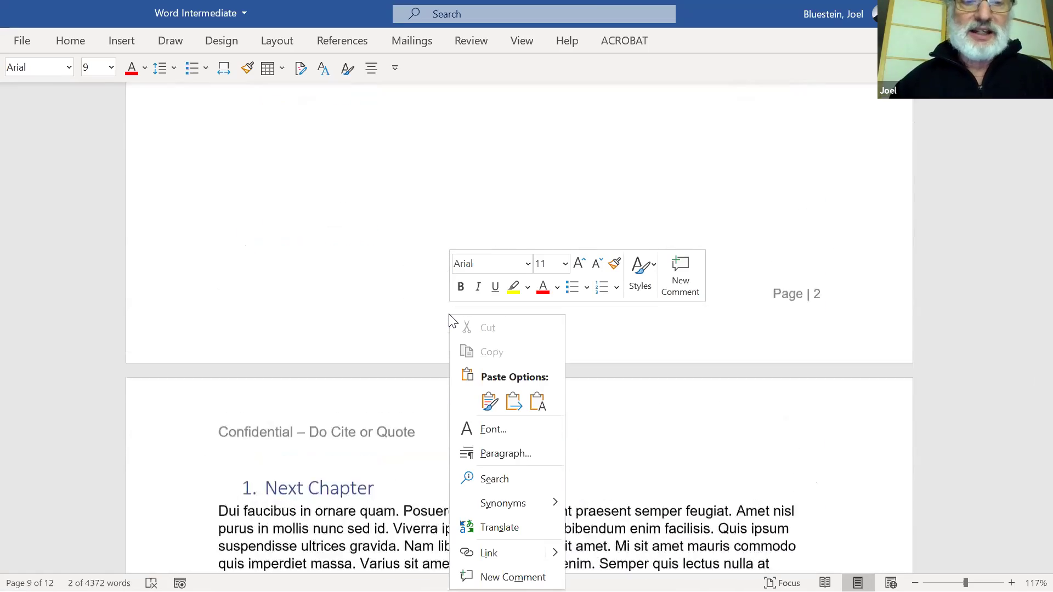
{"action": "scroll", "coordinate": [450, 321], "scroll_direction": "up", "scroll_amount": 10}
{"action": "scroll", "coordinate": [451, 321], "scroll_direction": "up", "scroll_amount": 10}
{"action": "scroll", "coordinate": [449, 316], "scroll_direction": "up", "scroll_amount": 10}
{"action": "scroll", "coordinate": [448, 314], "scroll_direction": "up", "scroll_amount": 8}
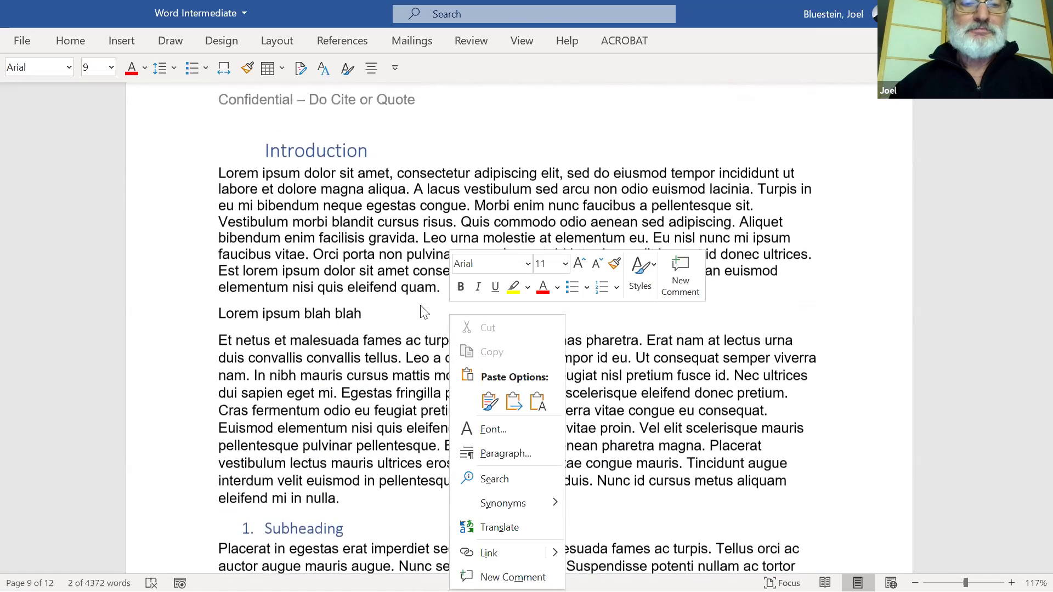
Reapply the Heading 1 style to the Introduction heading.
{"action": "left_click", "coordinate": [285, 154]}
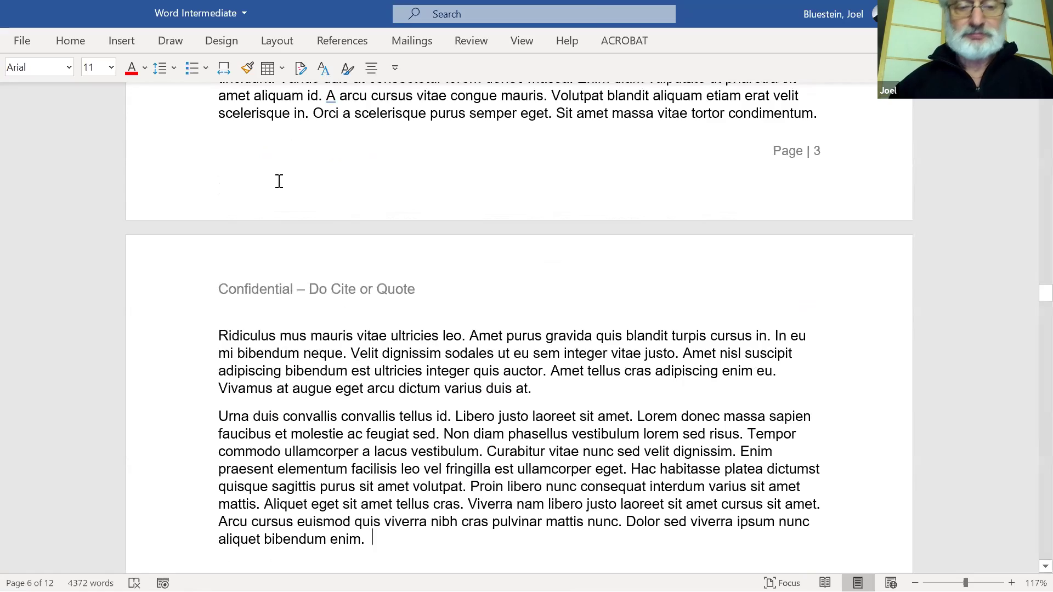
{"action": "scroll", "coordinate": [280, 184], "scroll_direction": "up", "scroll_amount": 15}
{"action": "scroll", "coordinate": [280, 181], "scroll_direction": "up", "scroll_amount": 20}
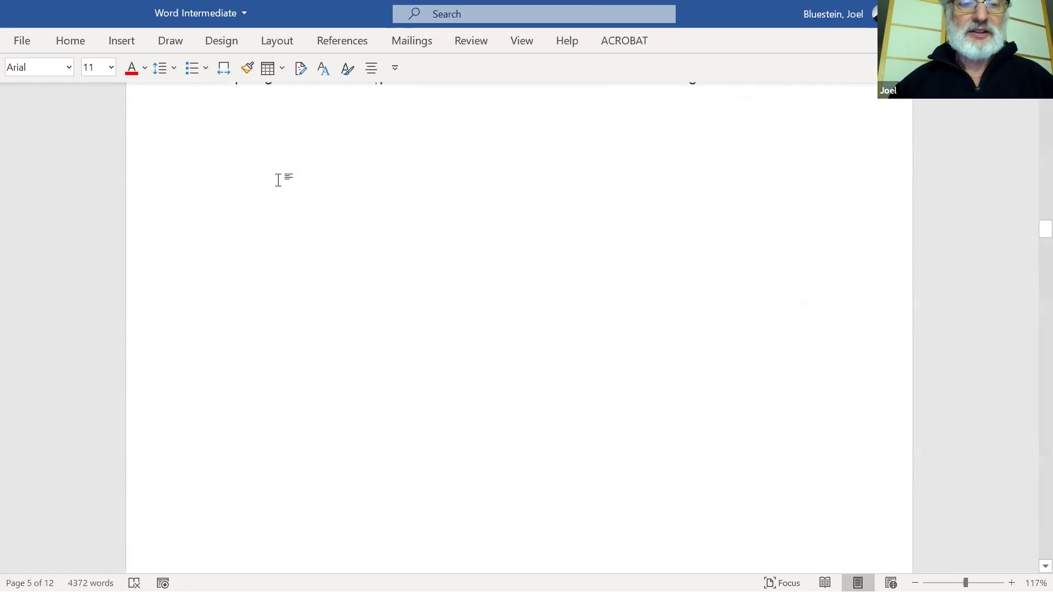
{"action": "key", "text": "Up"}
{"action": "key", "text": "Up"}
{"action": "key", "text": "Up"}
{"action": "key", "text": "Up"}
{"action": "key", "text": "Up"}
{"action": "key", "text": "Up"}
{"action": "key", "text": "Up"}
{"action": "key", "text": "Up"}
{"action": "key", "text": "Up"}
{"action": "key", "text": "Up"}
{"action": "key", "text": "Up"}
{"action": "key", "text": "Up"}
{"action": "key", "text": "Up"}
{"action": "key", "text": "Up"}
{"action": "key", "text": "Up"}
{"action": "key", "text": "Up"}
{"action": "key", "text": "Up"}
{"action": "key", "text": "Up"}
{"action": "key", "text": "Up"}
{"action": "key", "text": "Up"}
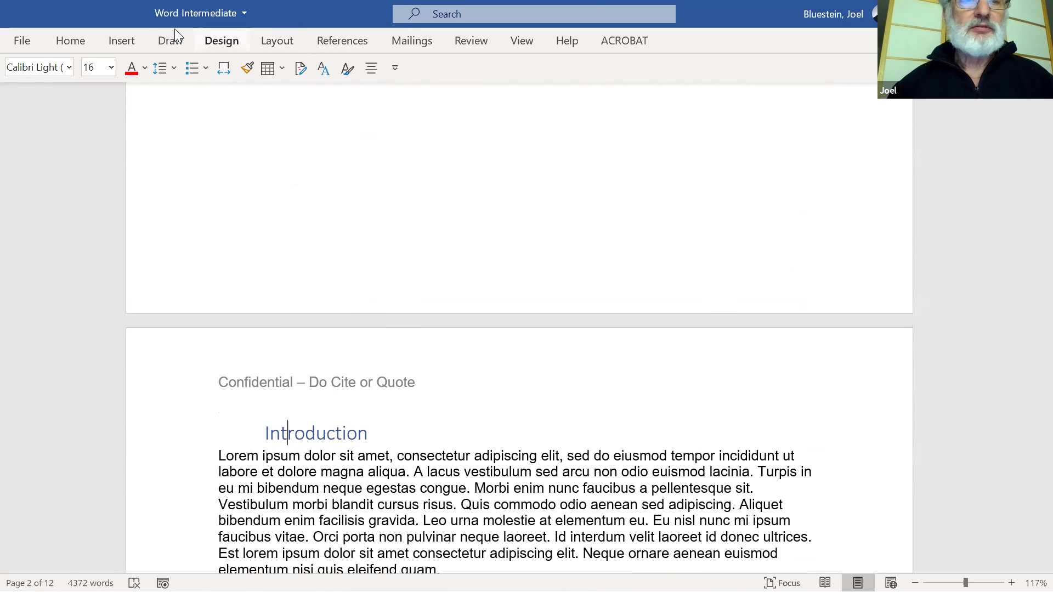
{"action": "left_click", "coordinate": [69, 41]}
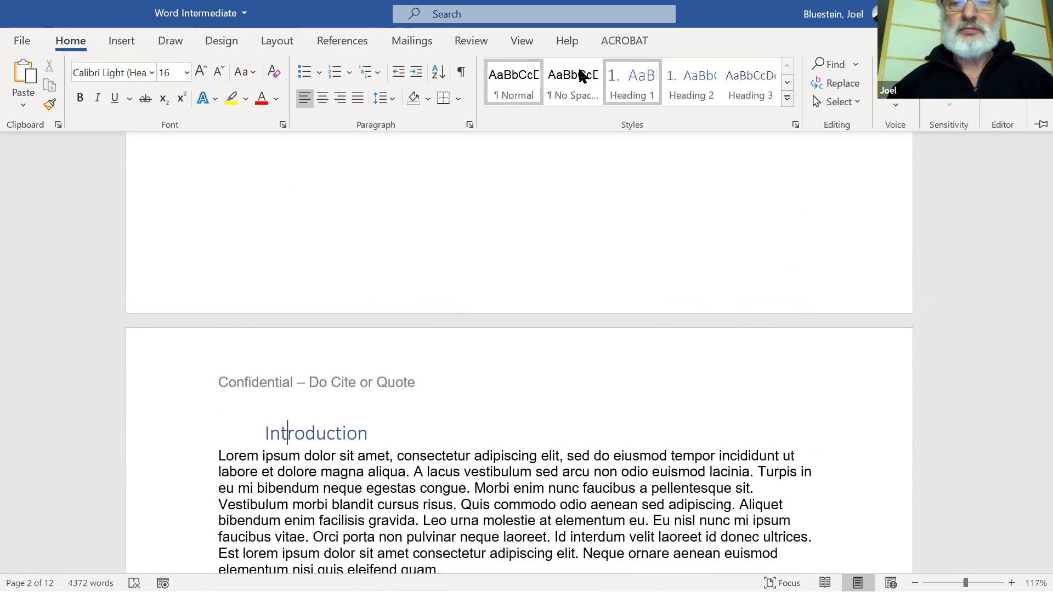
{"action": "left_click", "coordinate": [654, 87]}
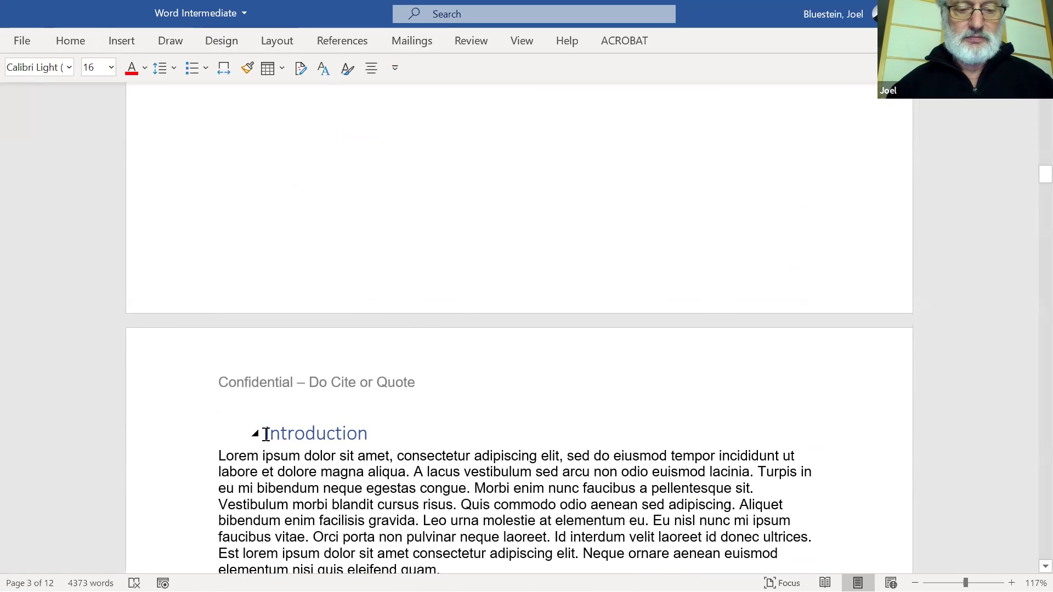
{"action": "left_click_drag", "start_coordinate": [353, 425], "coordinate": [405, 428]}
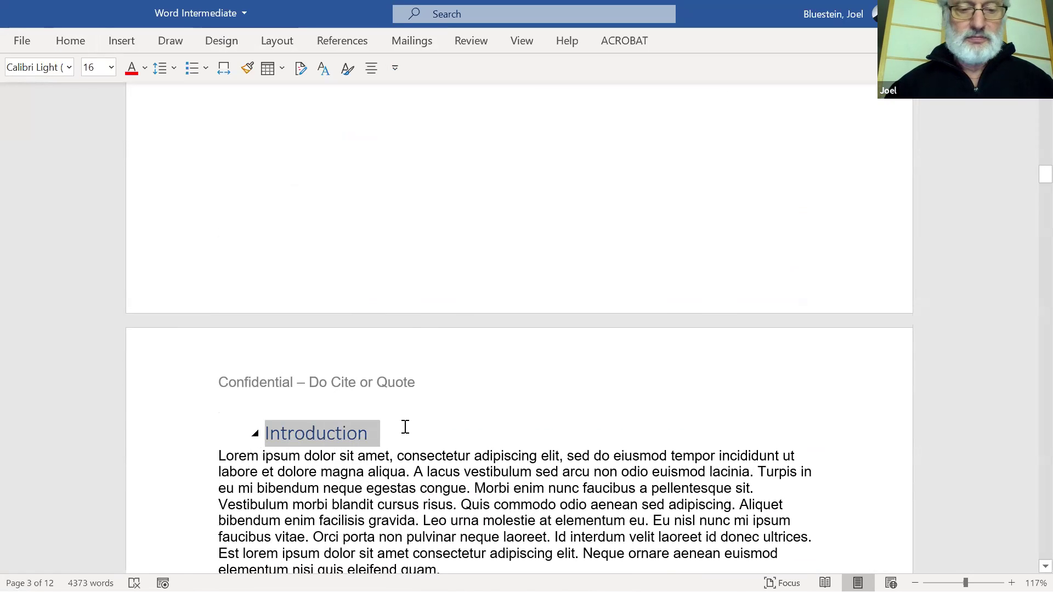
{"action": "key", "text": "Delete"}
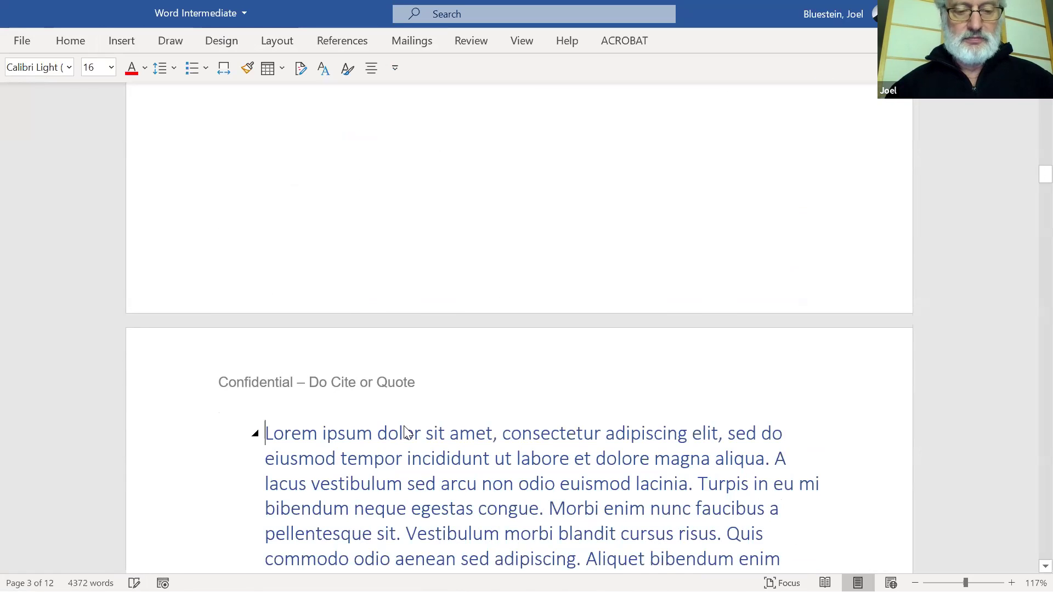
{"action": "key", "text": "ctrl+z"}
Remove the indent in front of the Introduction heading while keeping the page break before it.
{"action": "key", "text": "Left"}
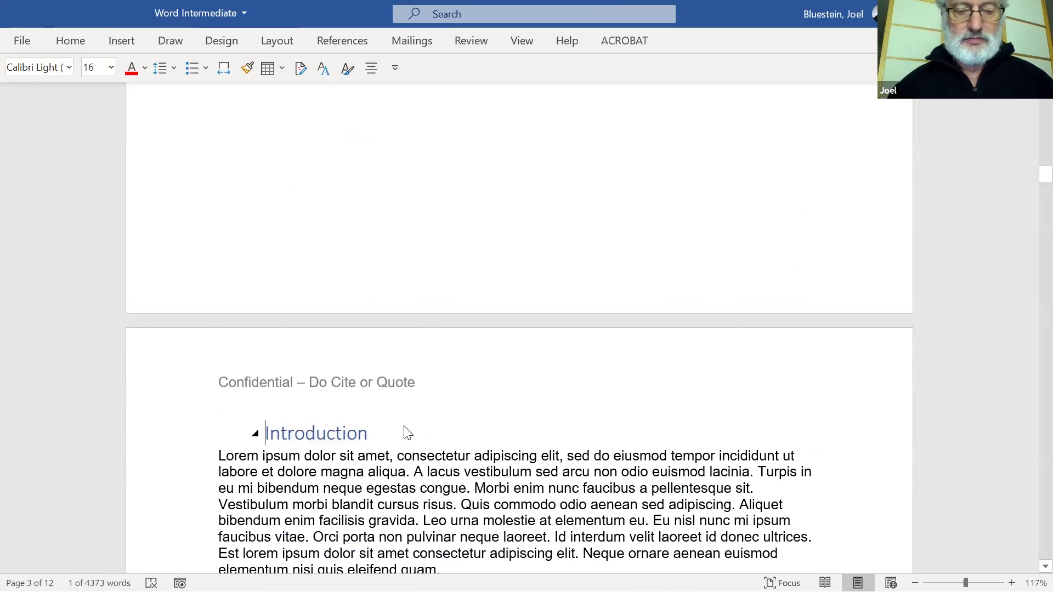
{"action": "key", "text": "BackSpace"}
{"action": "key", "text": "BackSpace"}
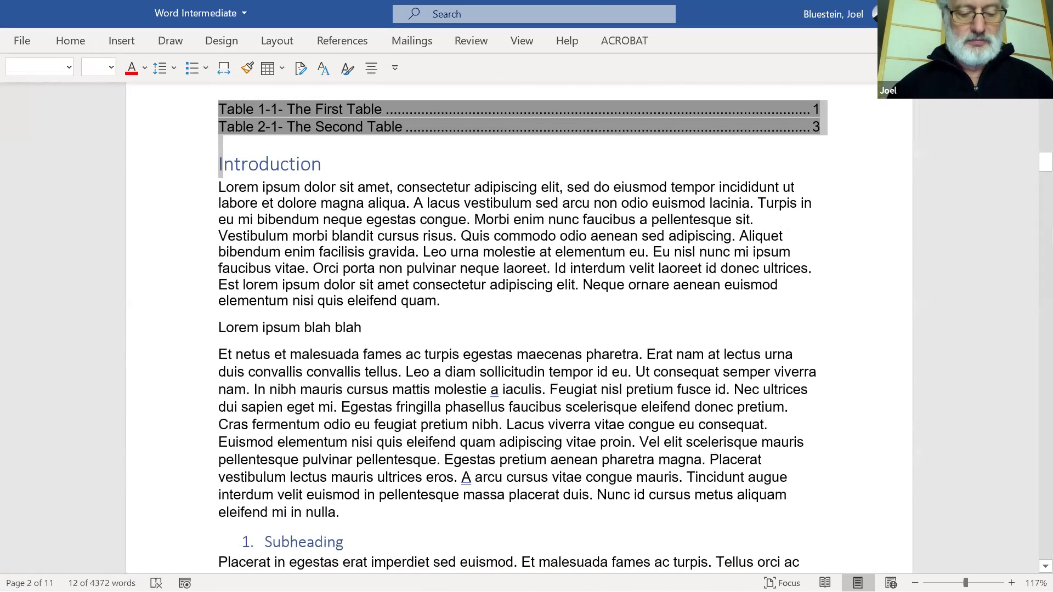
{"action": "key", "text": "ctrl+z"}
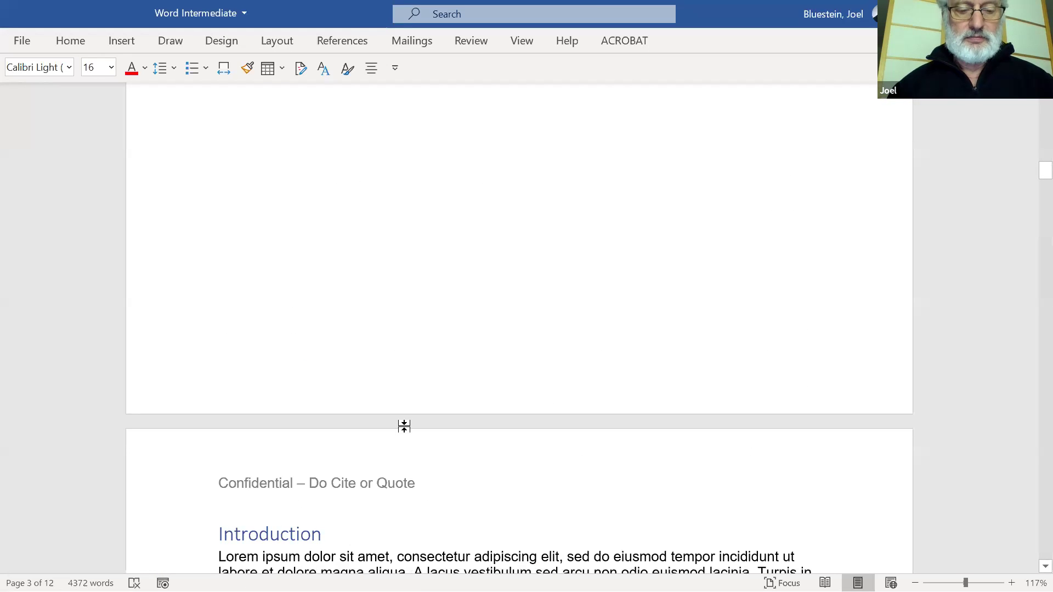
Show the formatting marks around the list of tables and the page break before the Introduction.
{"action": "key", "text": "shift+End"}
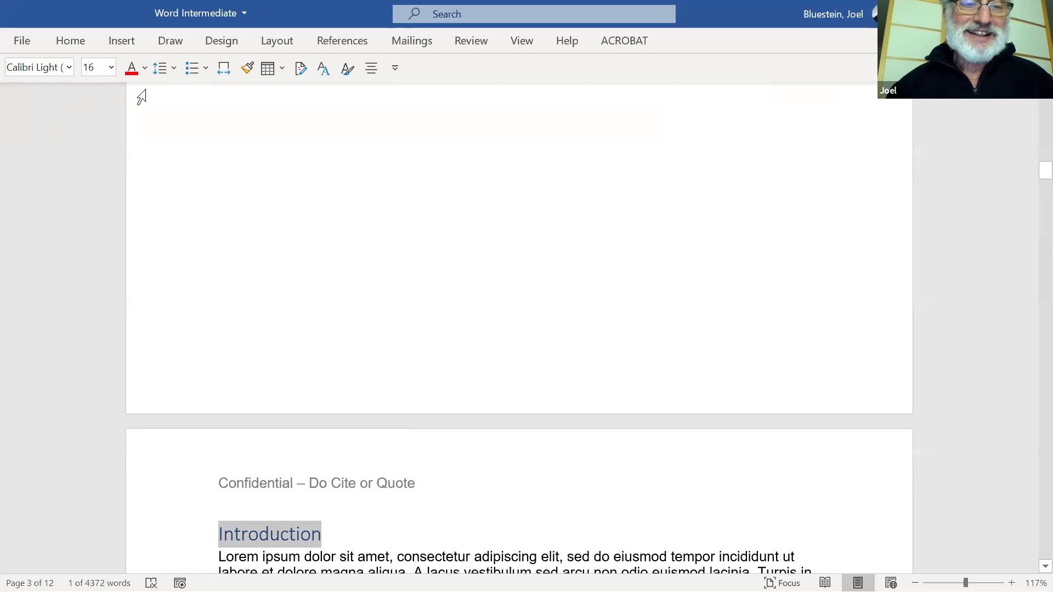
{"action": "scroll", "coordinate": [305, 198], "scroll_direction": "up", "scroll_amount": 5}
{"action": "scroll", "coordinate": [306, 199], "scroll_direction": "down", "scroll_amount": 2}
{"action": "scroll", "coordinate": [307, 198], "scroll_direction": "up", "scroll_amount": 1}
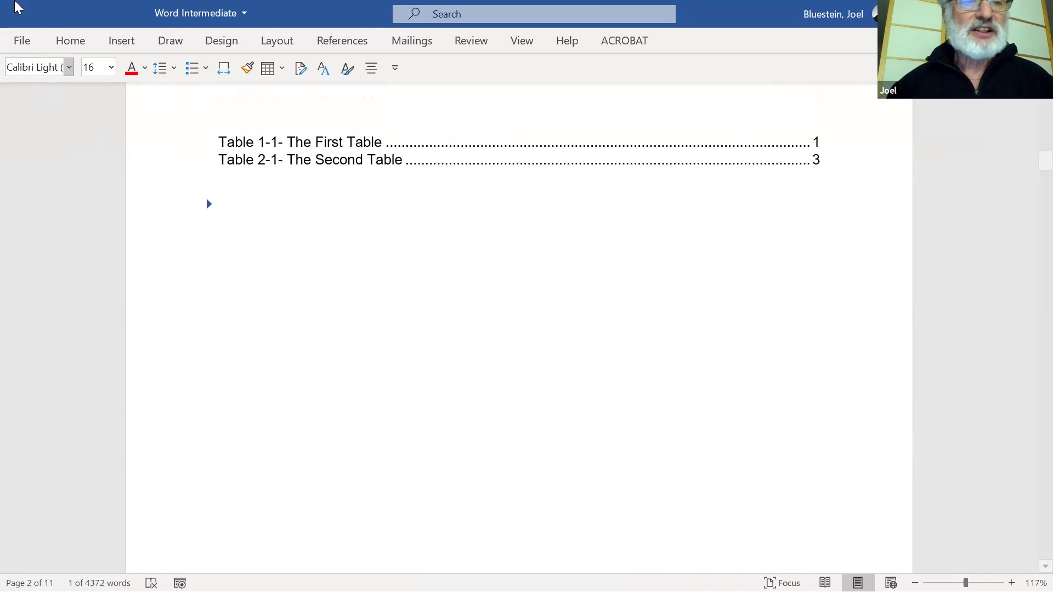
{"action": "double_click", "coordinate": [71, 51]}
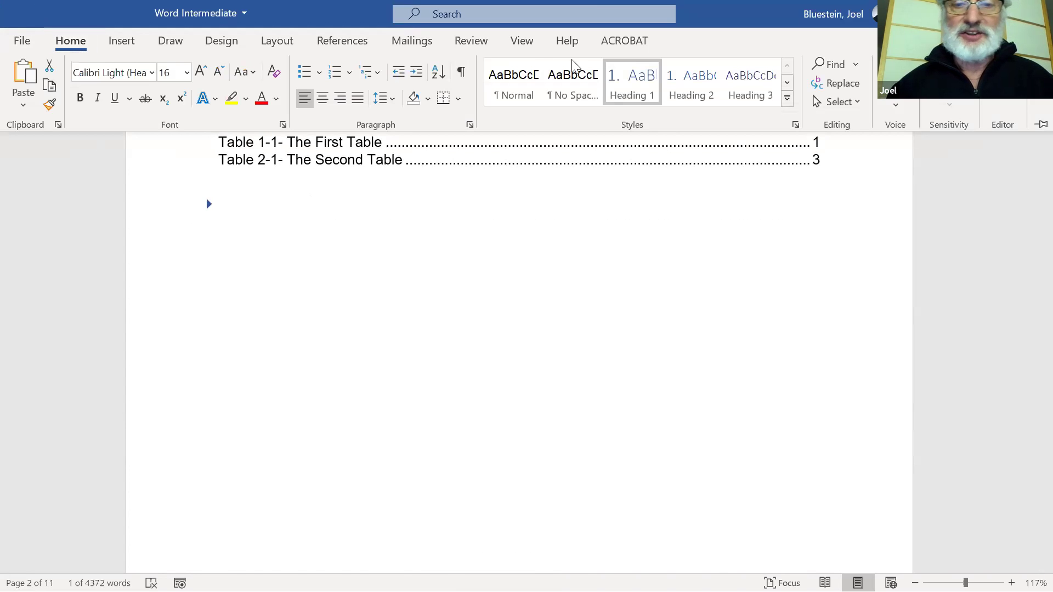
{"action": "scroll", "coordinate": [481, 249], "scroll_direction": "up", "scroll_amount": 5}
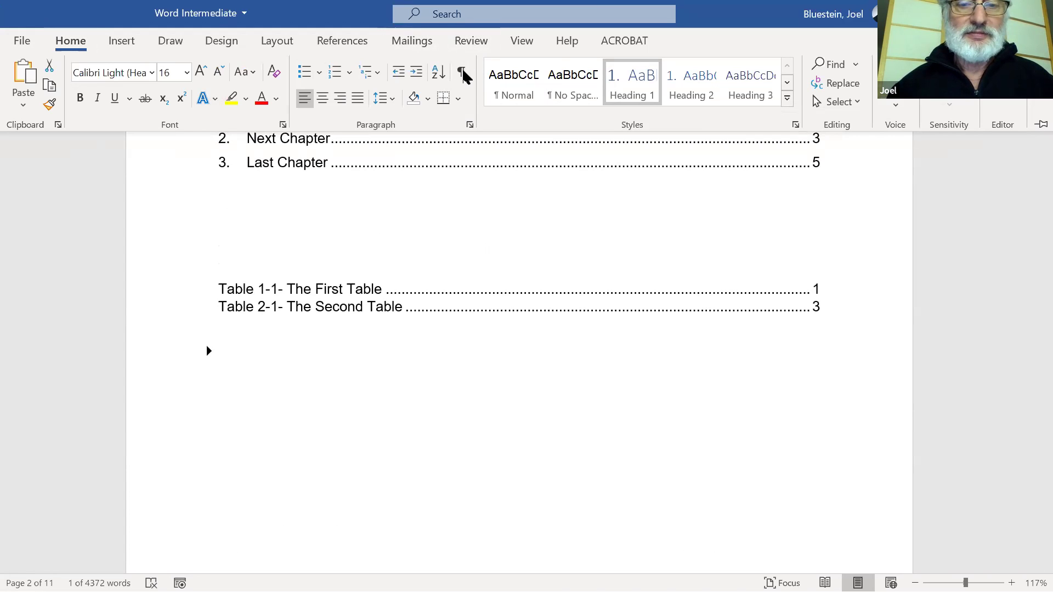
{"action": "left_click", "coordinate": [461, 72]}
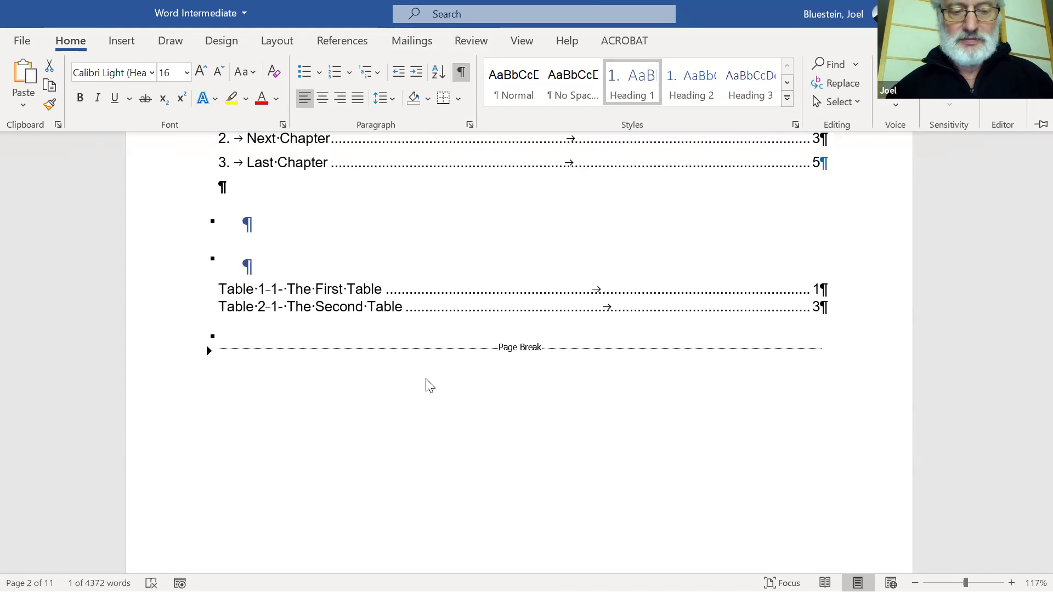
Delete the page break before the Introduction heading together with the list of tables above it.
{"action": "left_click", "coordinate": [208, 357]}
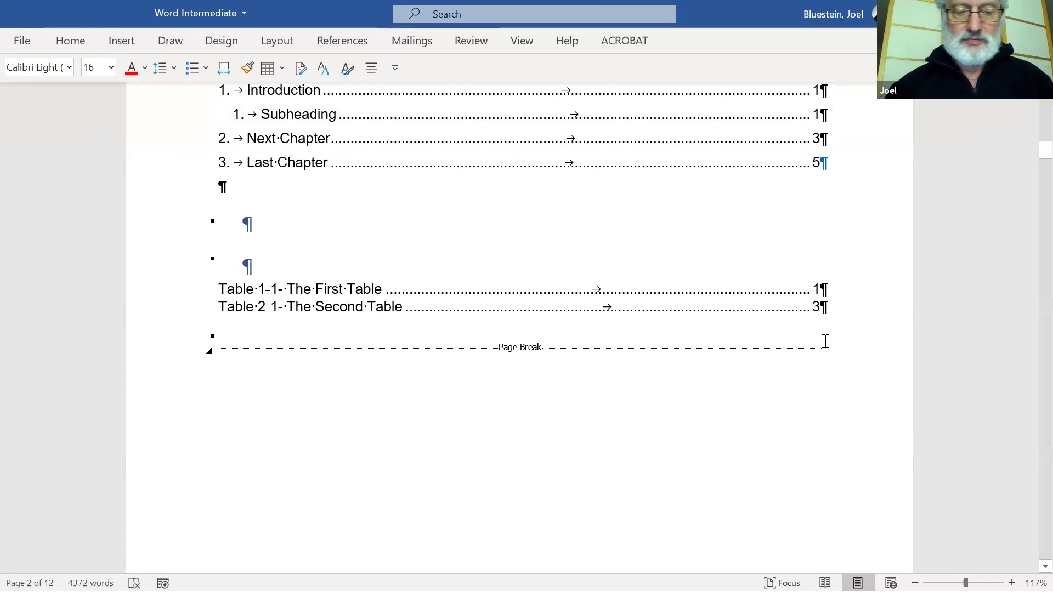
{"action": "key", "text": "Delete"}
{"action": "key", "text": "shift+Up"}
{"action": "key", "text": "shift+Up"}
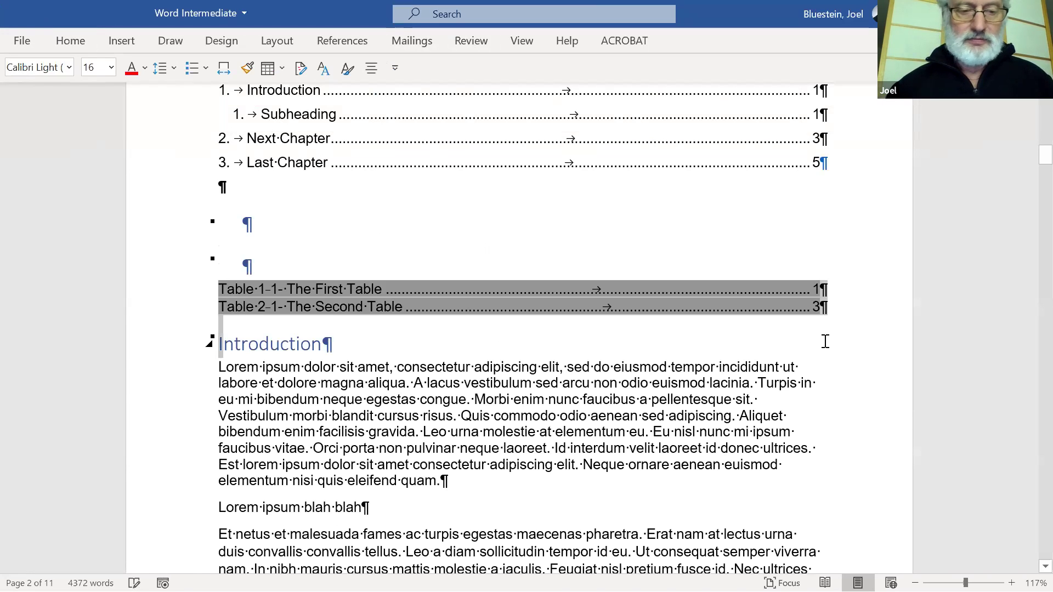
{"action": "key", "text": "Delete"}
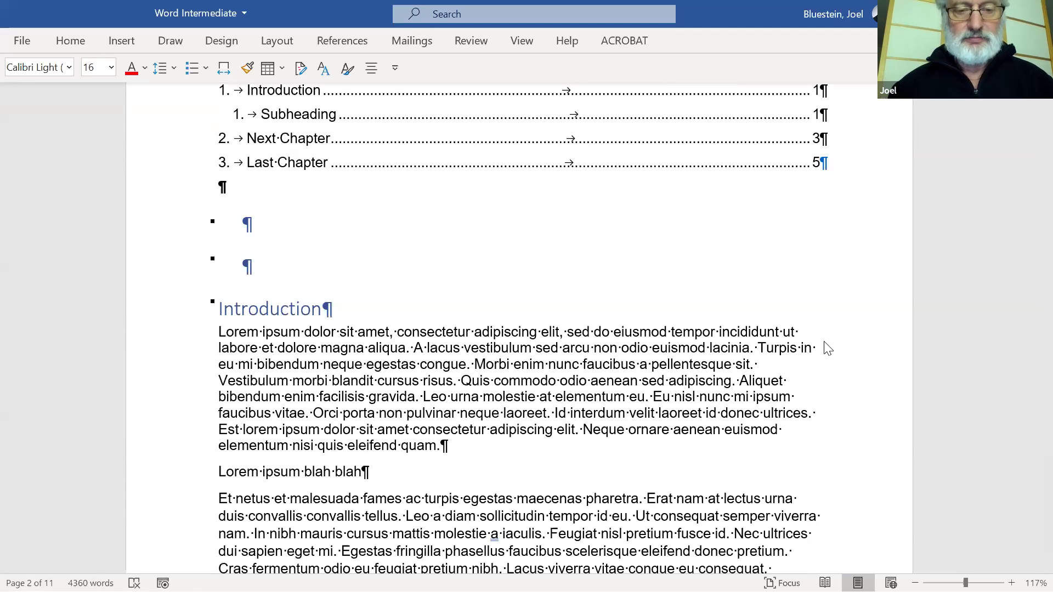
Insert a Next page section break directly before the Introduction heading.
{"action": "key", "text": "alt+i"}
{"action": "key", "text": "b"}
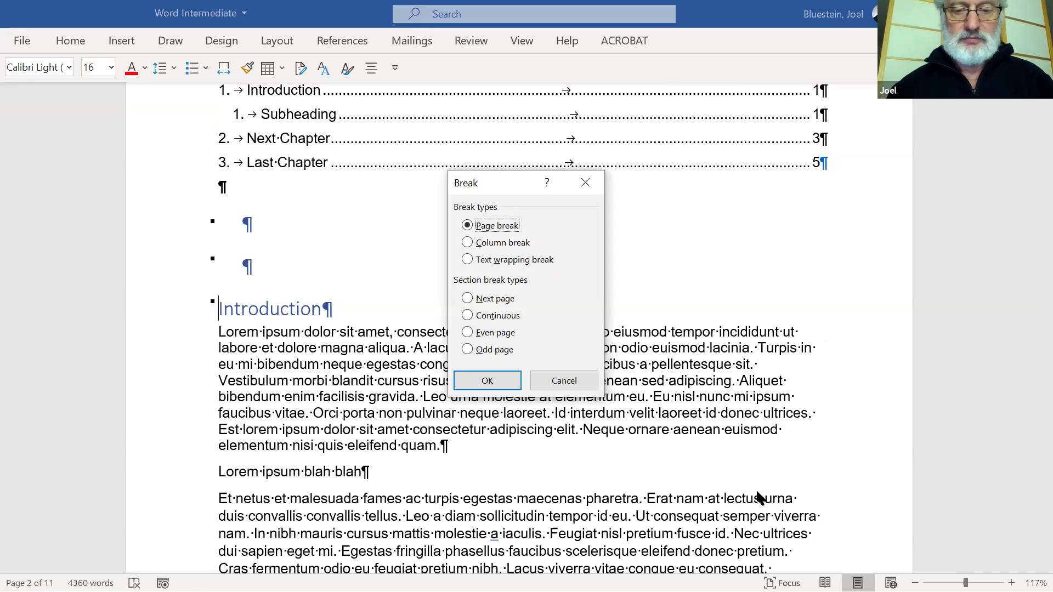
{"action": "left_click", "coordinate": [482, 298]}
{"action": "left_click", "coordinate": [486, 385]}
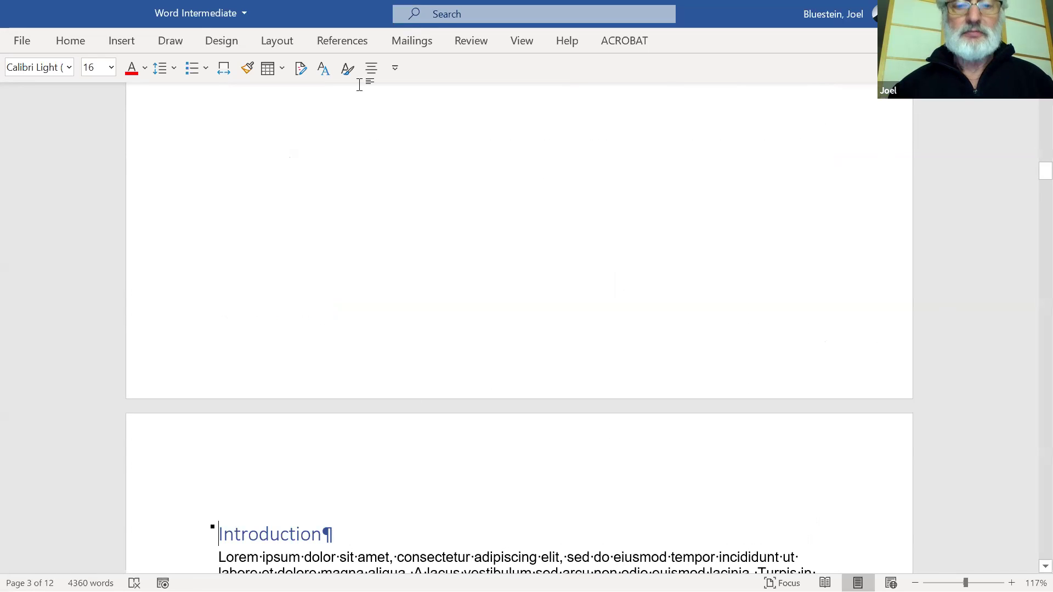
{"action": "left_click", "coordinate": [90, 41]}
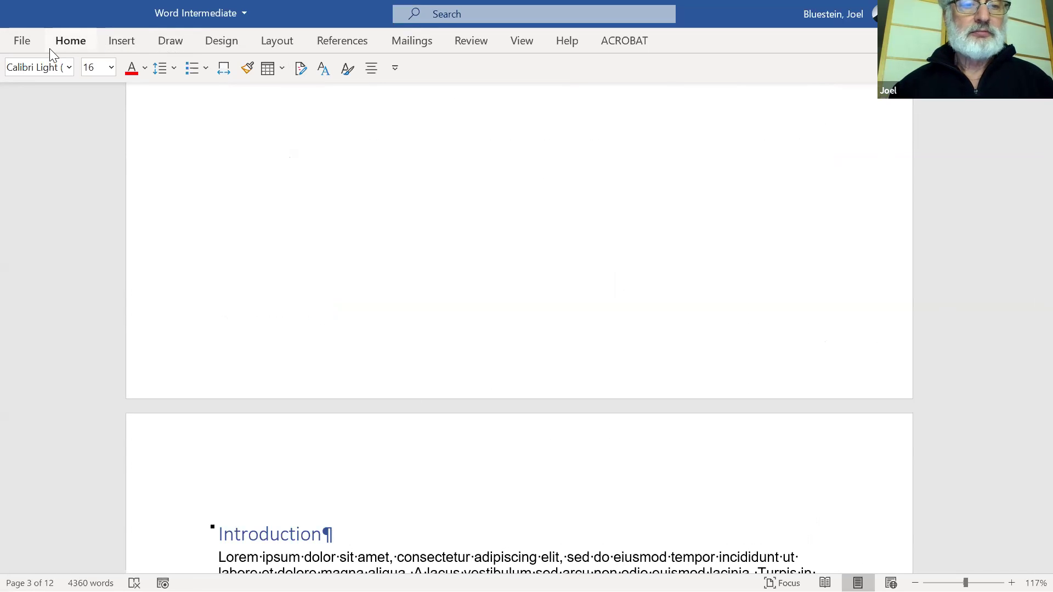
Reapply the numbered Heading 1 style to the Introduction heading and hide the formatting marks.
{"action": "double_click", "coordinate": [68, 38]}
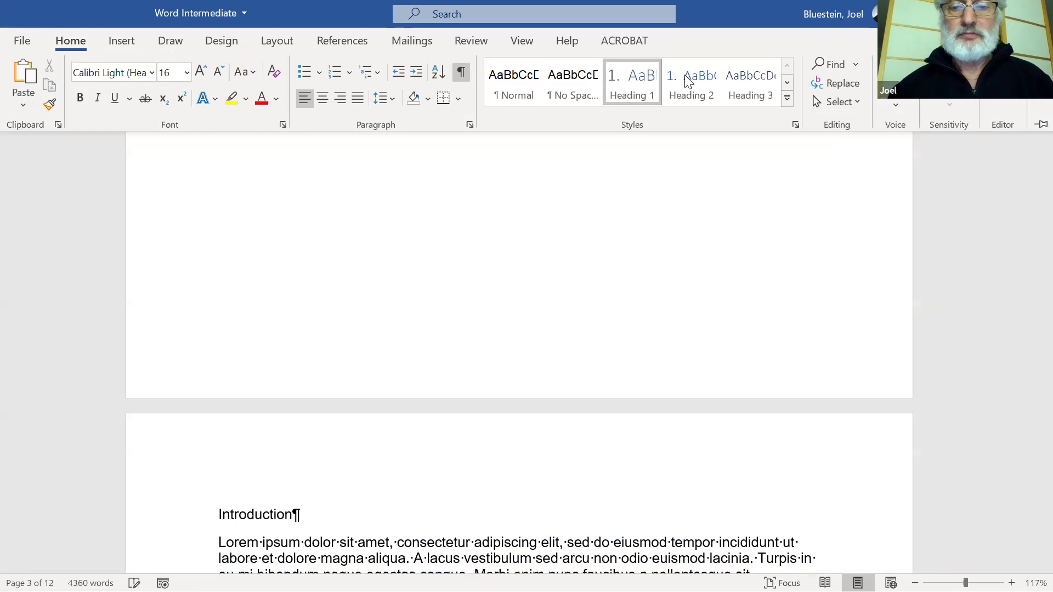
{"action": "left_click", "coordinate": [623, 89]}
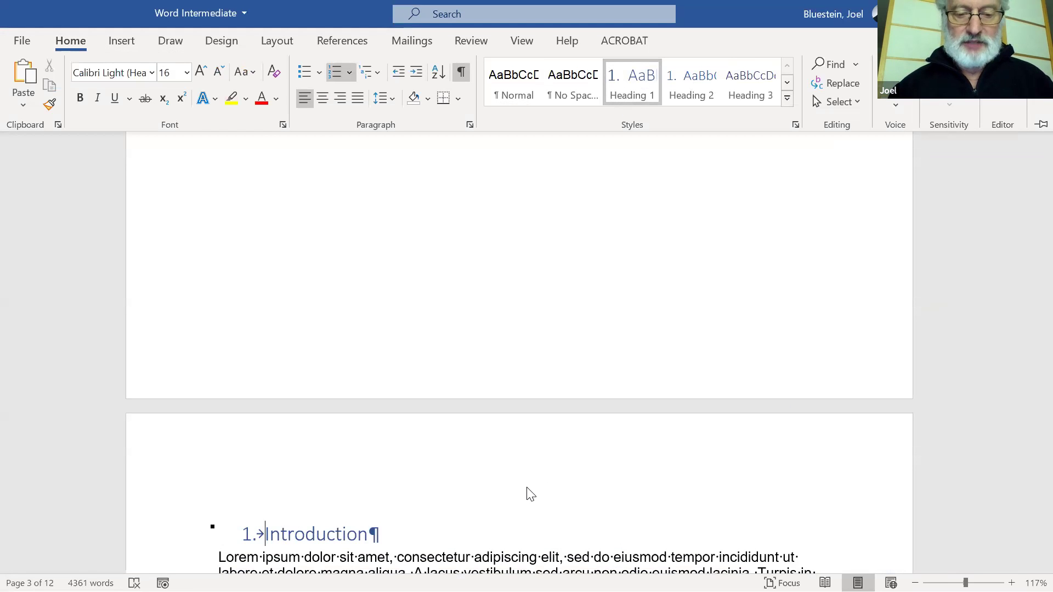
{"action": "left_click", "coordinate": [461, 72]}
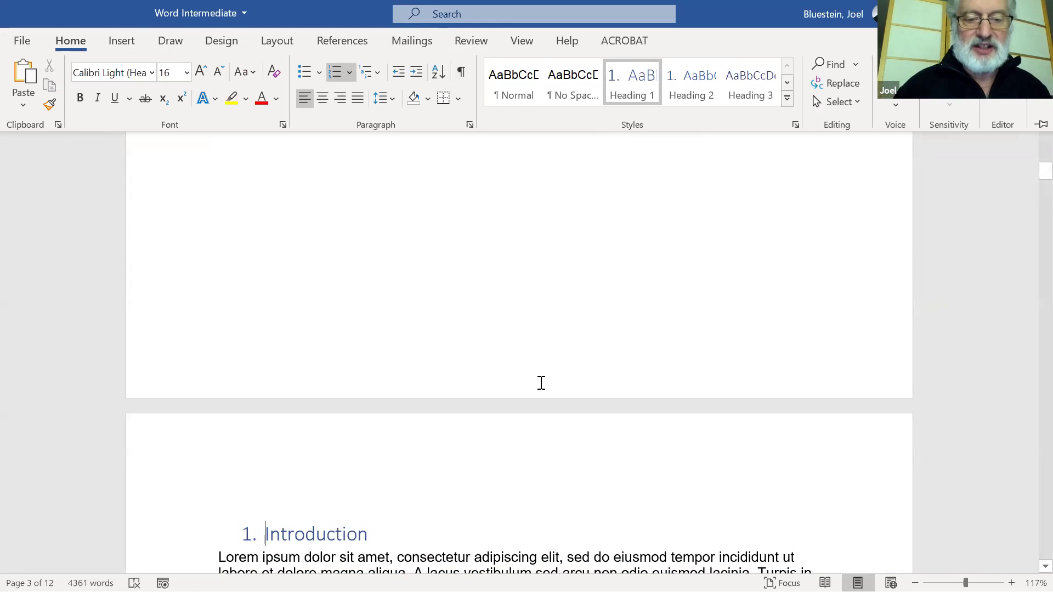
Update the chapter and table number fields in the caption of The Second Table.
{"action": "left_click", "coordinate": [542, 383]}
{"action": "scroll", "coordinate": [541, 383], "scroll_direction": "down", "scroll_amount": 15}
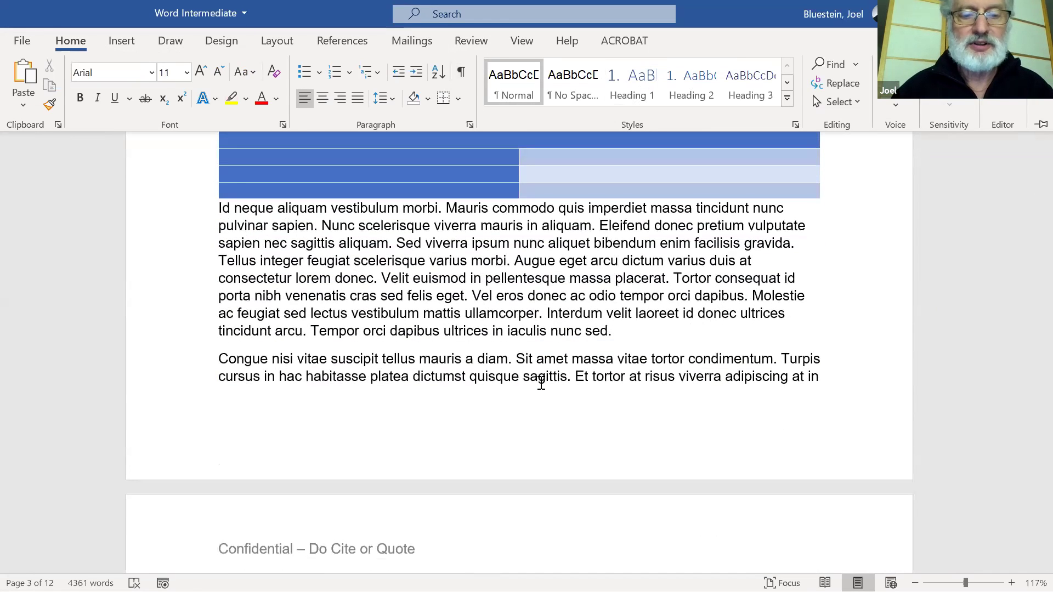
{"action": "scroll", "coordinate": [541, 383], "scroll_direction": "up", "scroll_amount": 10}
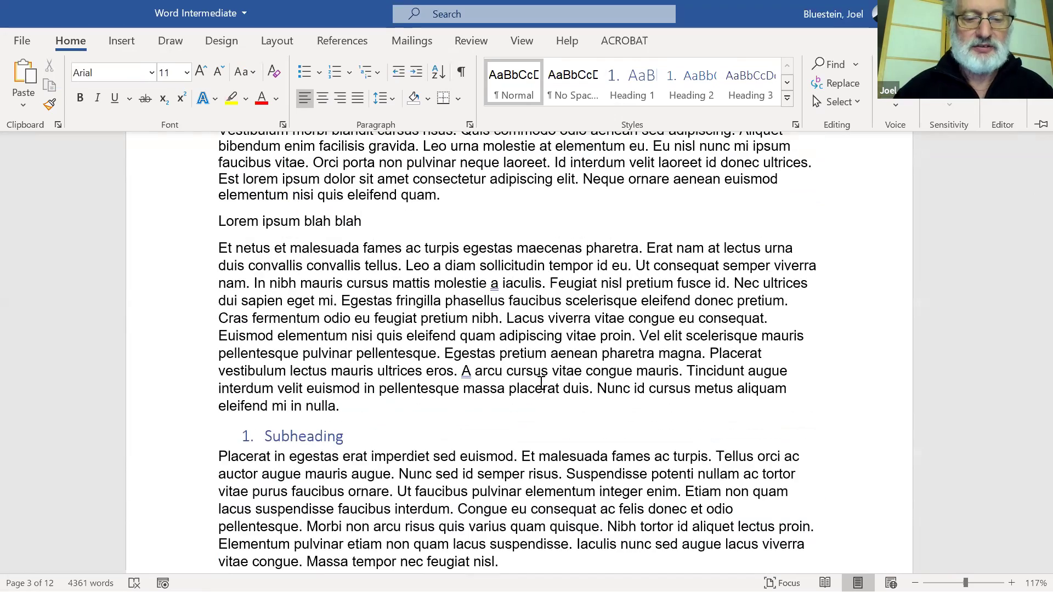
{"action": "scroll", "coordinate": [541, 382], "scroll_direction": "down", "scroll_amount": 4}
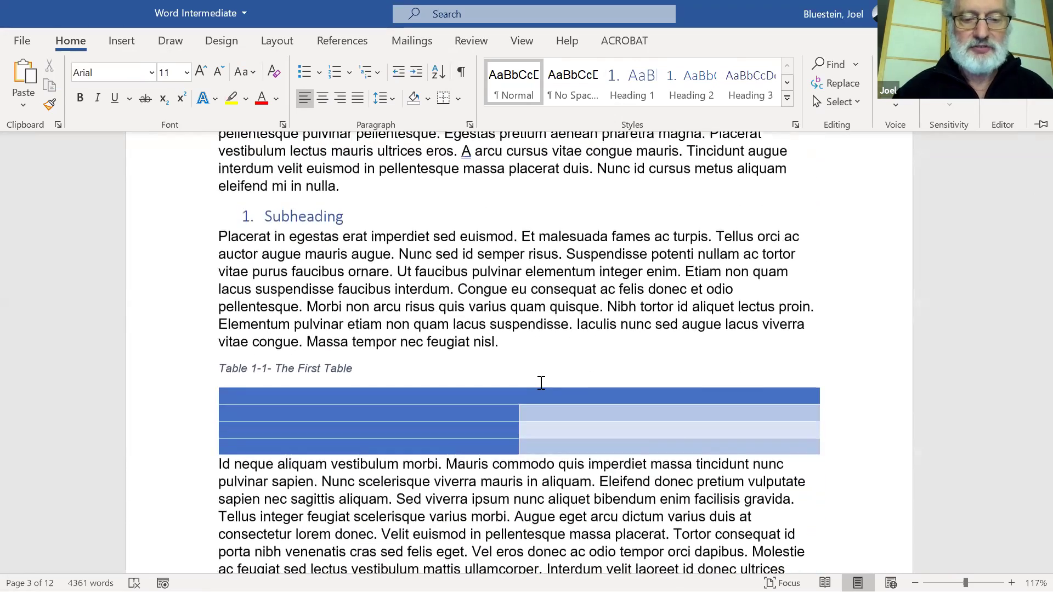
{"action": "scroll", "coordinate": [542, 383], "scroll_direction": "down", "scroll_amount": 15}
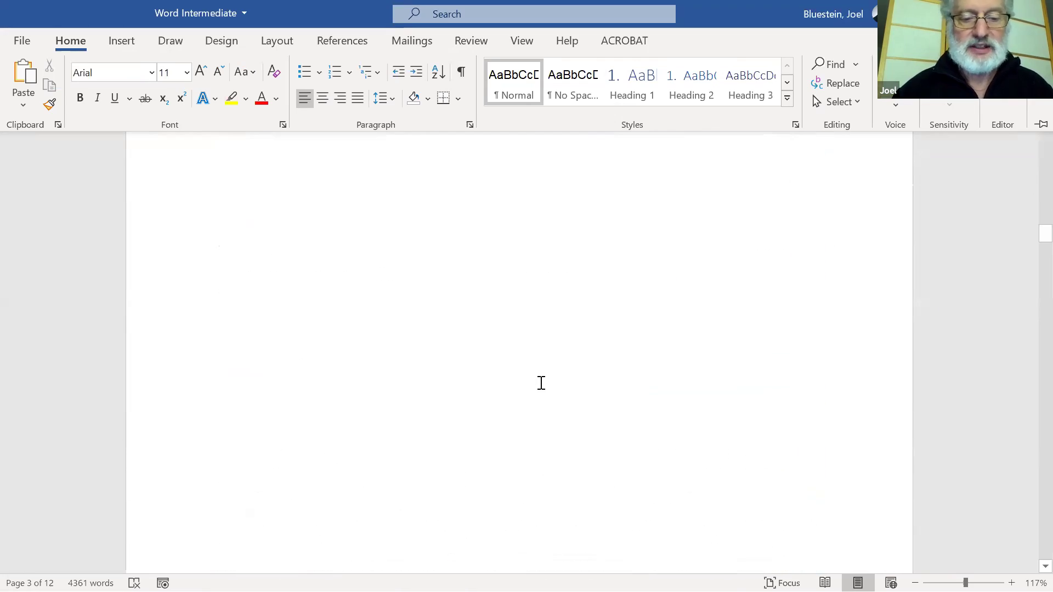
{"action": "scroll", "coordinate": [541, 382], "scroll_direction": "down", "scroll_amount": 5}
{"action": "scroll", "coordinate": [541, 383], "scroll_direction": "down", "scroll_amount": 5}
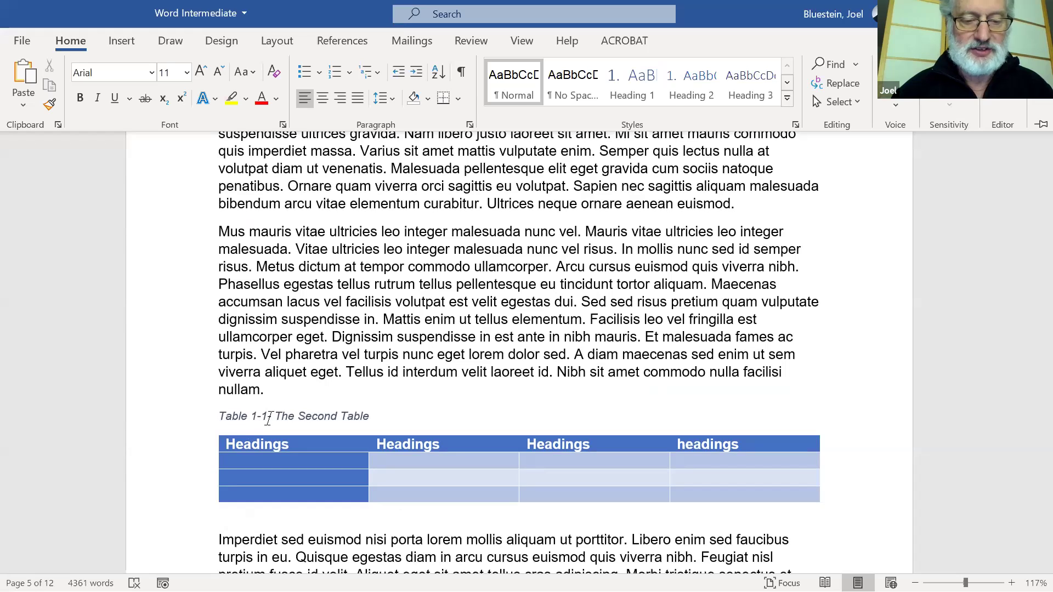
{"action": "key", "text": "ctrl+F1"}
{"action": "left_click_drag", "start_coordinate": [240, 415], "coordinate": [285, 426]}
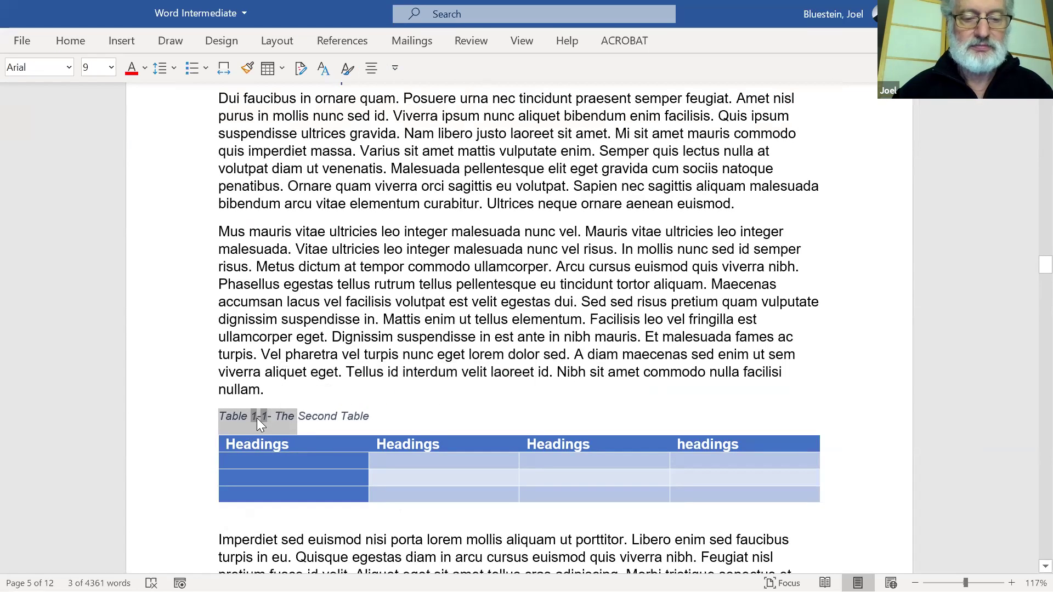
{"action": "right_click", "coordinate": [259, 416]}
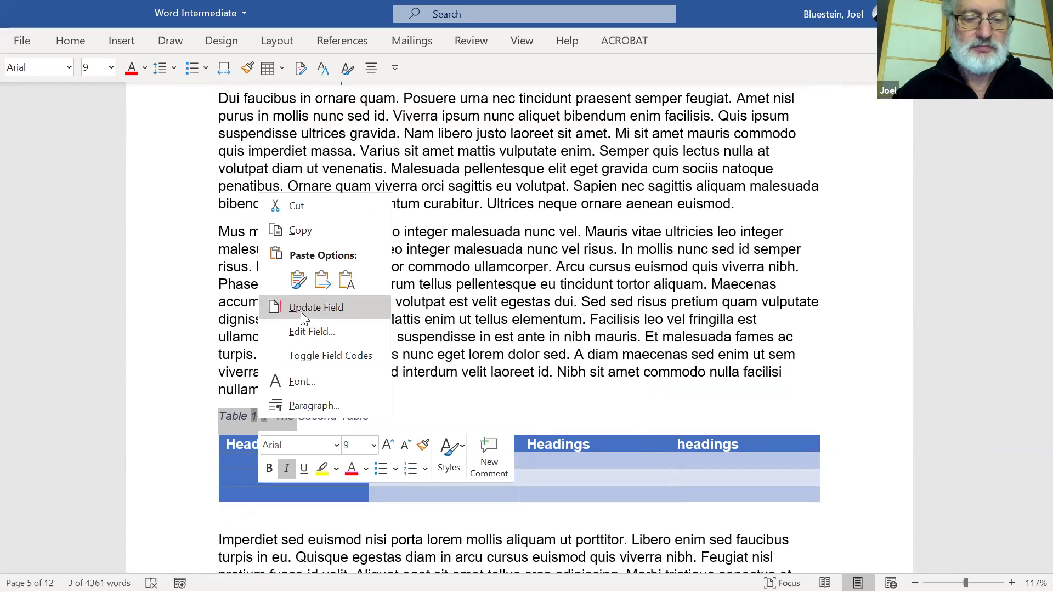
{"action": "left_click", "coordinate": [300, 237]}
{"action": "left_click", "coordinate": [331, 304]}
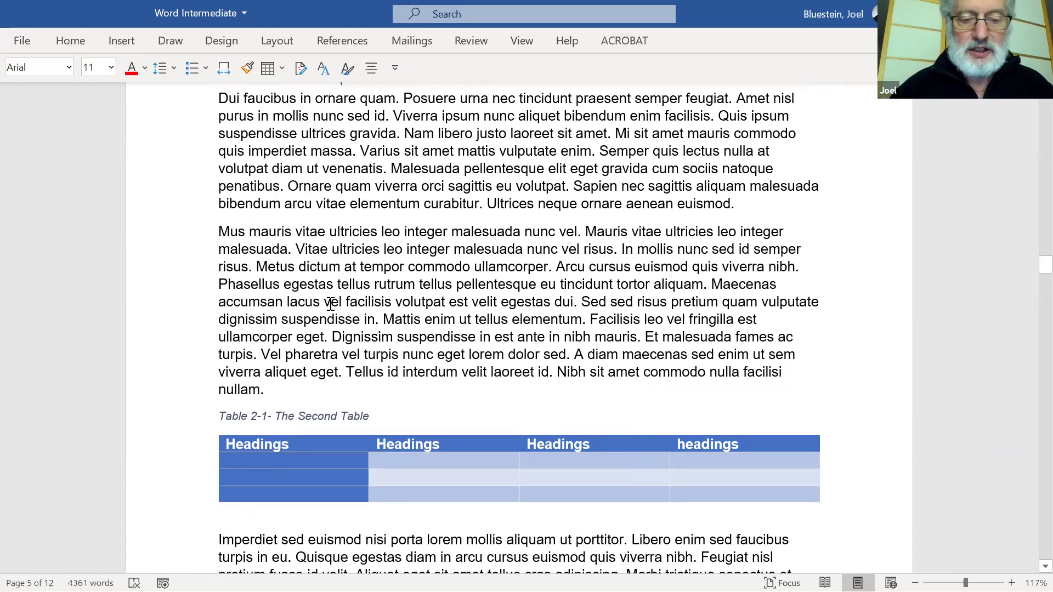
Insert a table of figures listing the table captions below the table of contents.
{"action": "scroll", "coordinate": [331, 303], "scroll_direction": "up", "scroll_amount": 20}
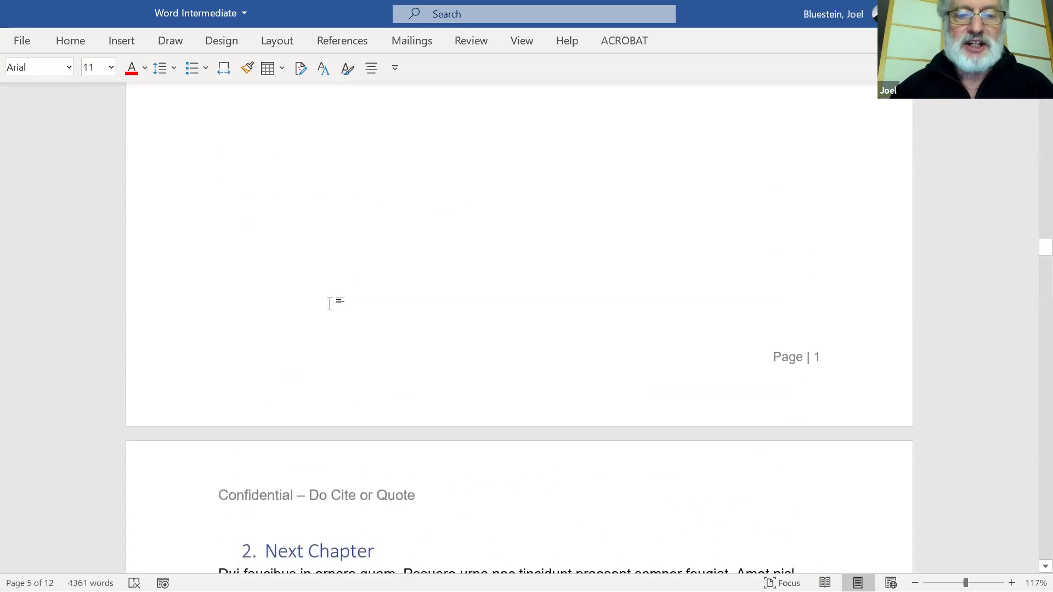
{"action": "scroll", "coordinate": [331, 305], "scroll_direction": "up", "scroll_amount": 15}
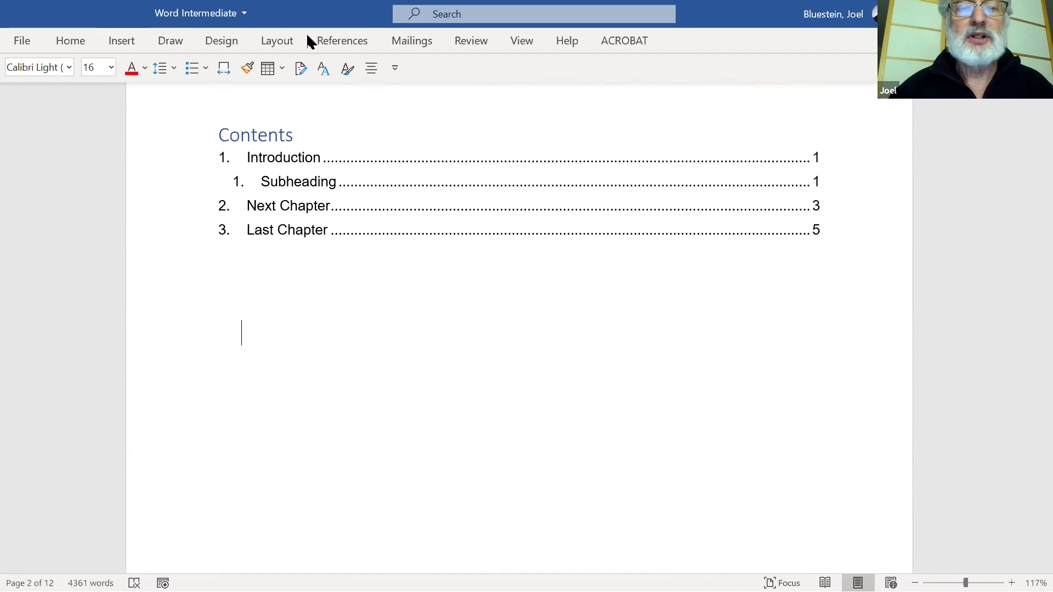
{"action": "left_click", "coordinate": [337, 43]}
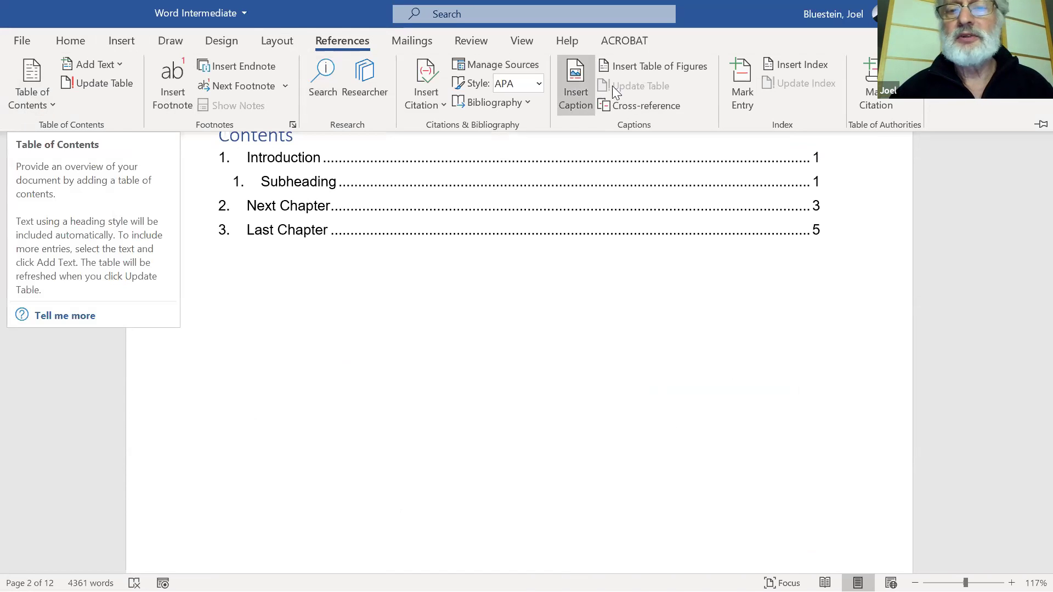
{"action": "left_click", "coordinate": [633, 66]}
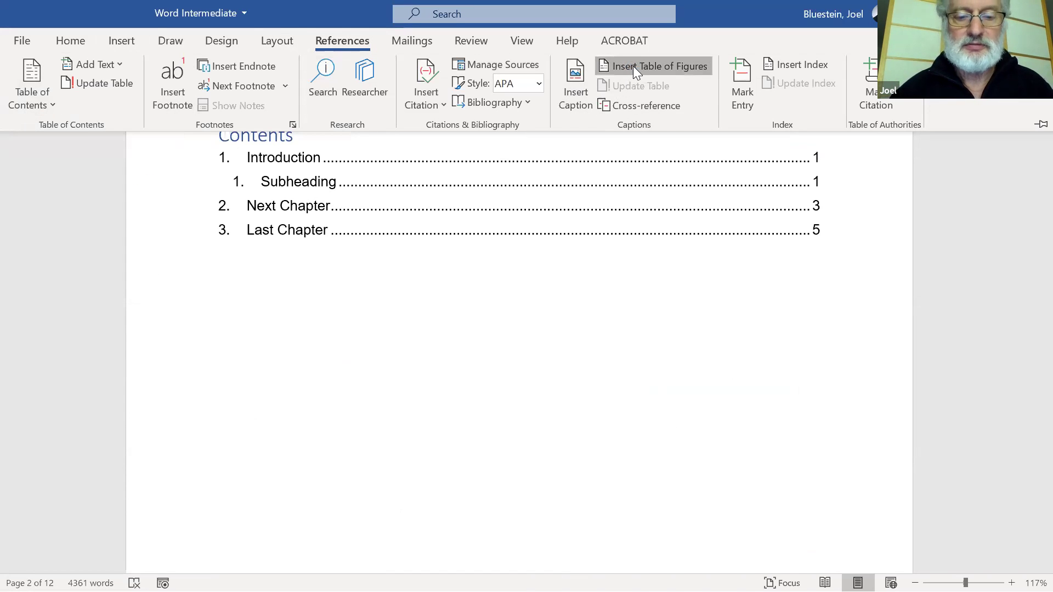
{"action": "left_click", "coordinate": [643, 468]}
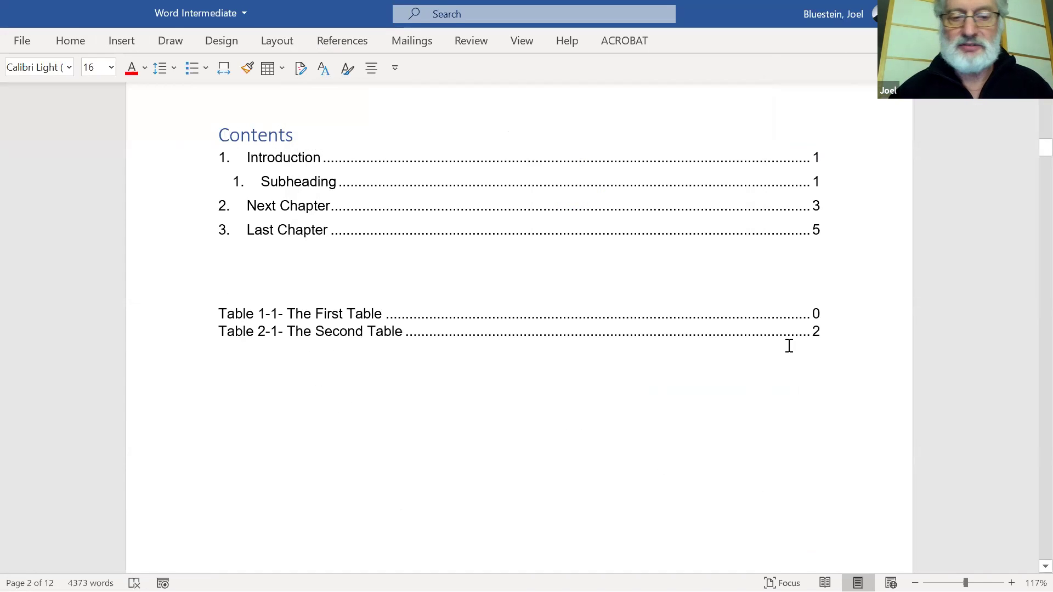
Duplicate the two body paragraphs under the Next Chapter heading to push the second table onto the following page.
{"action": "key", "text": "Down"}
{"action": "key", "text": "Down"}
{"action": "key", "text": "Down"}
{"action": "key", "text": "Down"}
{"action": "key", "text": "Down"}
{"action": "key", "text": "Down"}
{"action": "key", "text": "Down"}
{"action": "key", "text": "Down"}
{"action": "key", "text": "Down"}
{"action": "key", "text": "Down"}
{"action": "key", "text": "Down"}
{"action": "key", "text": "Down"}
{"action": "key", "text": "Down"}
{"action": "key", "text": "Down"}
{"action": "key", "text": "Down"}
{"action": "key", "text": "Down"}
{"action": "key", "text": "Down"}
{"action": "key", "text": "Down"}
{"action": "key", "text": "Down"}
{"action": "key", "text": "Down"}
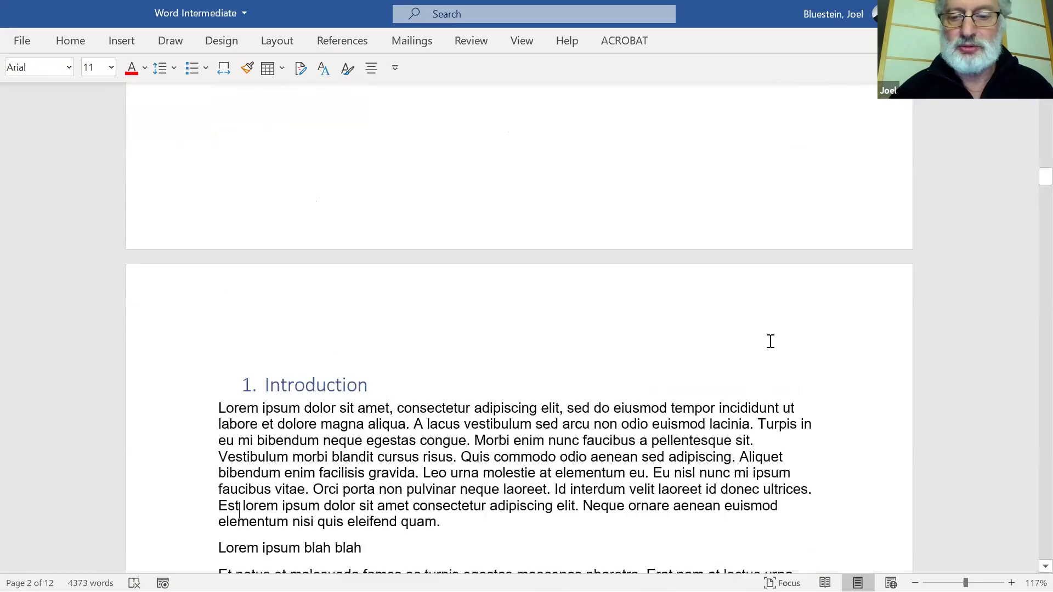
{"action": "key", "text": "Down"}
{"action": "key", "text": "Down"}
{"action": "key", "text": "Down"}
{"action": "key", "text": "Down"}
{"action": "key", "text": "Down"}
{"action": "key", "text": "Down"}
{"action": "key", "text": "Down"}
{"action": "key", "text": "Down"}
{"action": "key", "text": "Down"}
{"action": "key", "text": "Down"}
{"action": "key", "text": "Down"}
{"action": "key", "text": "Down"}
{"action": "key", "text": "Down"}
{"action": "key", "text": "Down"}
{"action": "key", "text": "Down"}
{"action": "key", "text": "Down"}
{"action": "key", "text": "Down"}
{"action": "key", "text": "Down"}
{"action": "key", "text": "Down"}
{"action": "key", "text": "Down"}
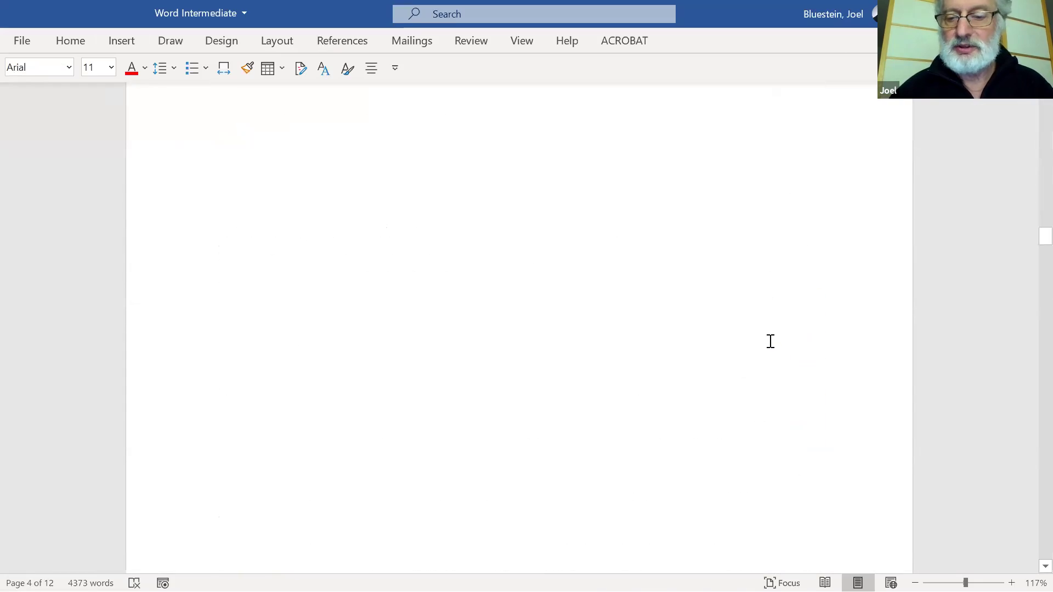
{"action": "key", "text": "Down"}
{"action": "key", "text": "Down"}
{"action": "key", "text": "Down"}
{"action": "key", "text": "Down"}
{"action": "key", "text": "Down"}
{"action": "key", "text": "Down"}
{"action": "key", "text": "Down"}
{"action": "key", "text": "Down"}
{"action": "key", "text": "Down"}
{"action": "key", "text": "Down"}
{"action": "key", "text": "Down"}
{"action": "key", "text": "Down"}
{"action": "key", "text": "Down"}
{"action": "key", "text": "Down"}
{"action": "key", "text": "Down"}
{"action": "key", "text": "Down"}
{"action": "key", "text": "Down"}
{"action": "key", "text": "Down"}
{"action": "key", "text": "Down"}
{"action": "key", "text": "Down"}
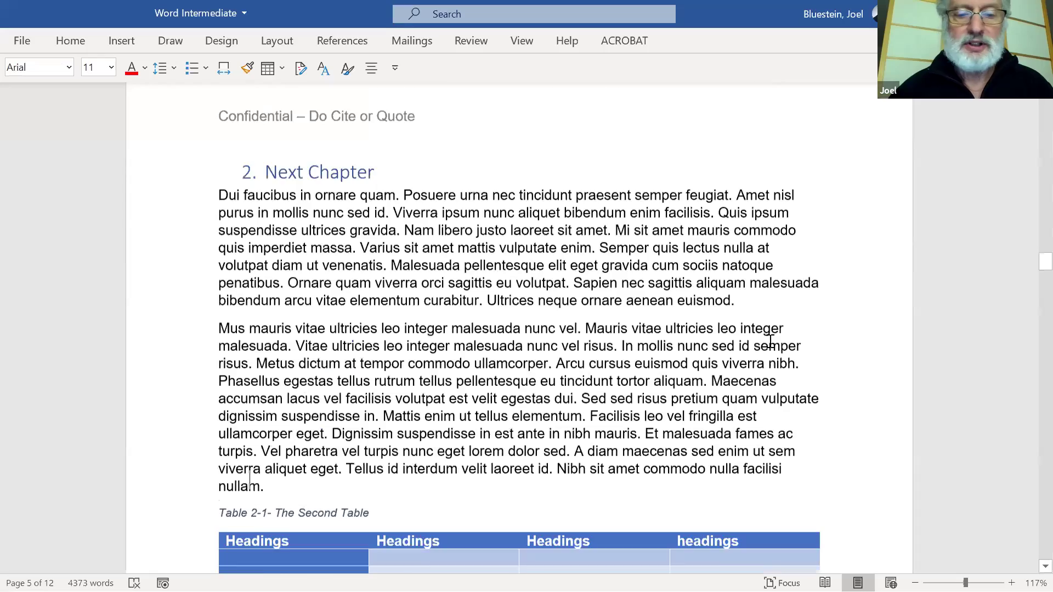
{"action": "key", "text": "Up"}
{"action": "key", "text": "Up"}
{"action": "key", "text": "Up"}
{"action": "key", "text": "Up"}
{"action": "key", "text": "Up"}
{"action": "key", "text": "Up"}
{"action": "key", "text": "Up"}
{"action": "key", "text": "Up"}
{"action": "key", "text": "Up"}
{"action": "key", "text": "Up"}
{"action": "key", "text": "Up"}
{"action": "key", "text": "Up"}
{"action": "key", "text": "Up"}
{"action": "key", "text": "Up"}
{"action": "key", "text": "Up"}
{"action": "key", "text": "Up"}
{"action": "key", "text": "Up"}
{"action": "key", "text": "Up"}
{"action": "key", "text": "Up"}
{"action": "key", "text": "Up"}
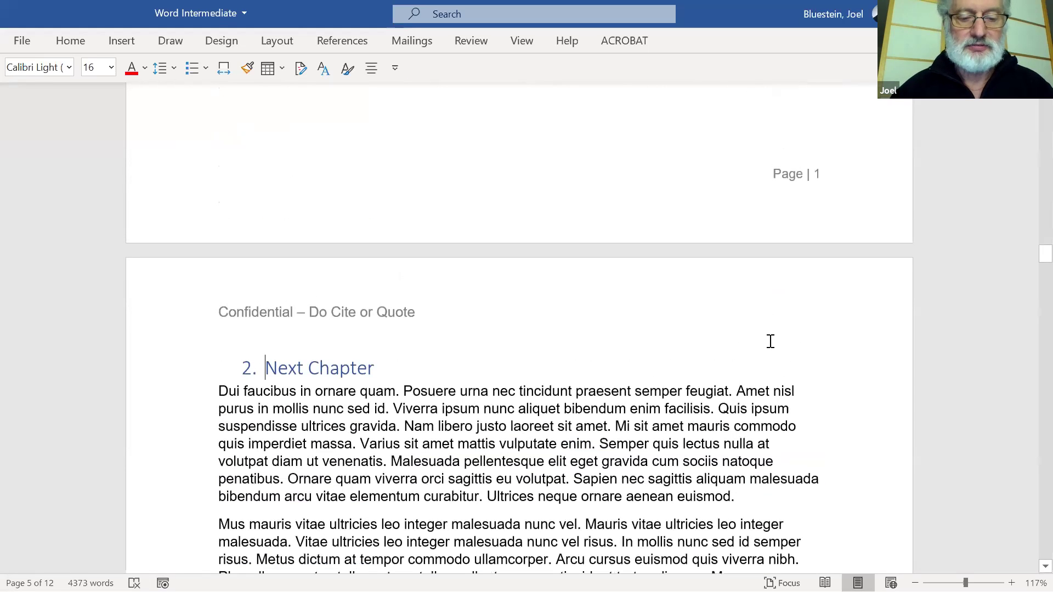
{"action": "key", "text": "ctrl+Down"}
{"action": "key", "text": "ctrl+Down"}
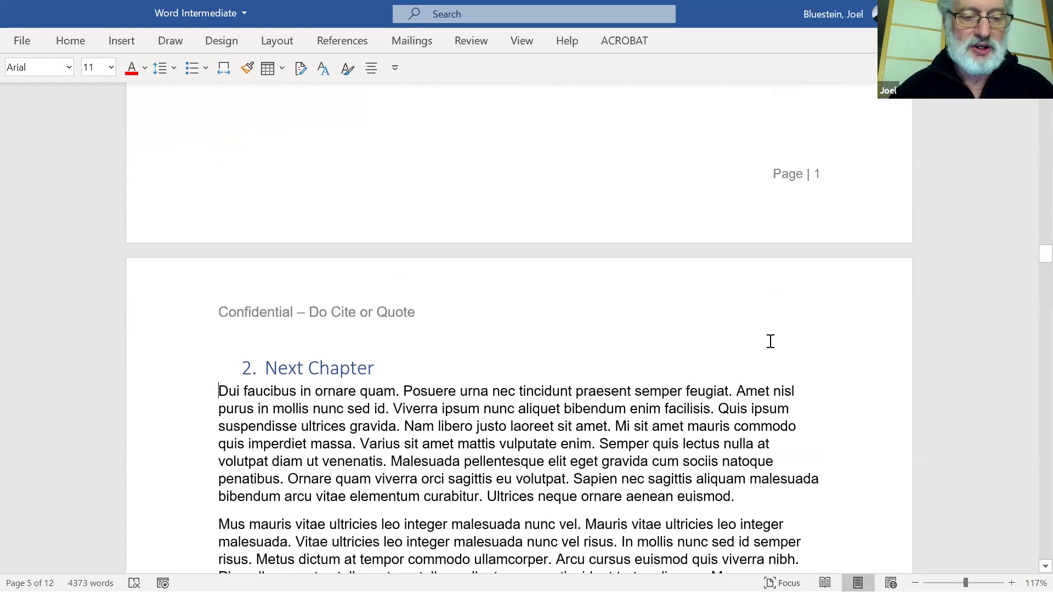
{"action": "key", "text": "ctrl+shift+Down"}
{"action": "key", "text": "ctrl+shift+Down"}
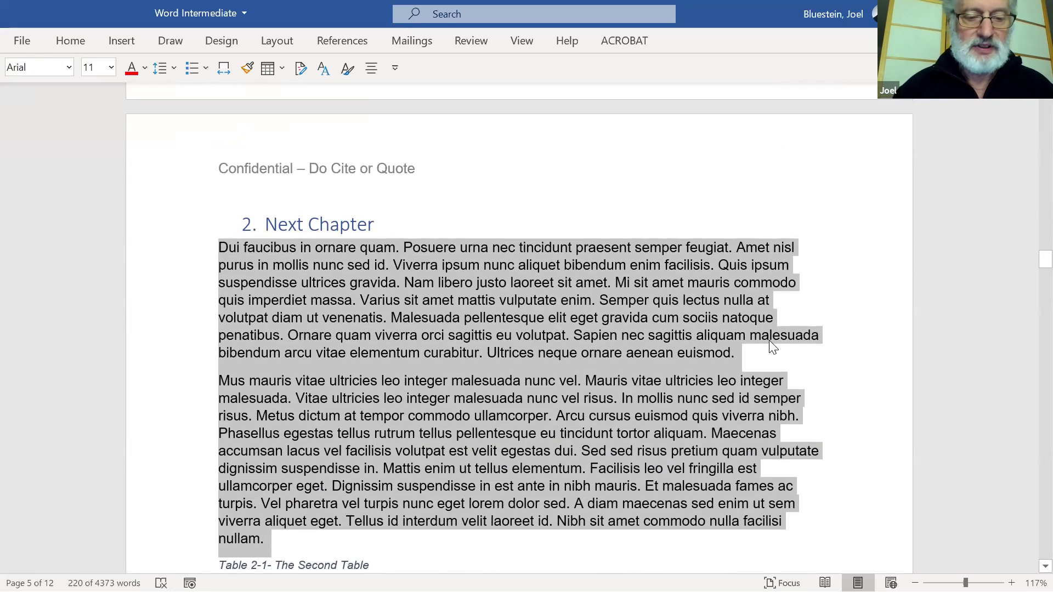
{"action": "key", "text": "Down"}
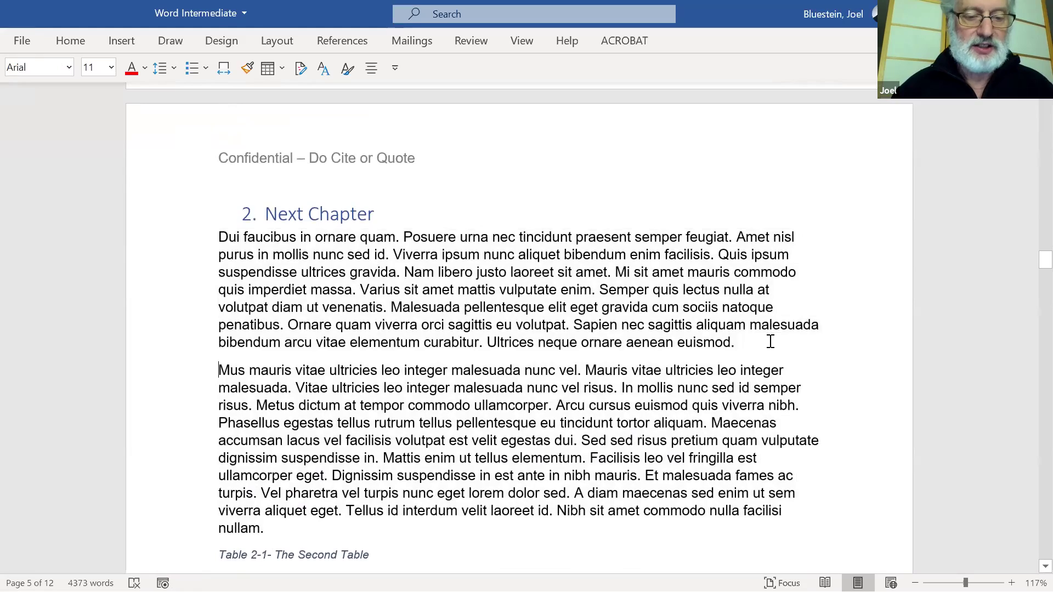
{"action": "key", "text": "ctrl+v"}
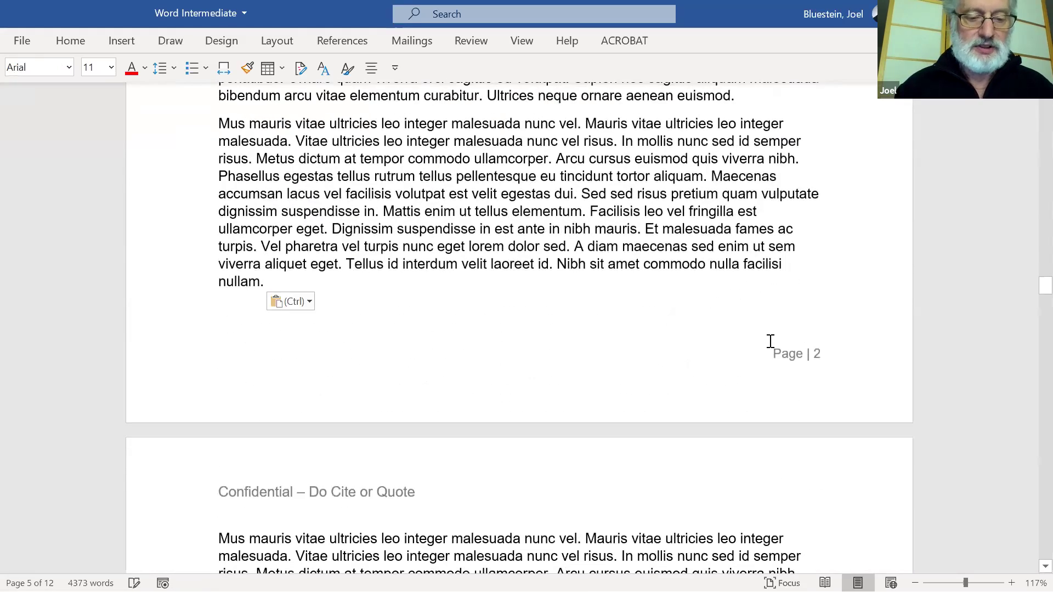
{"action": "scroll", "coordinate": [770, 342], "scroll_direction": "down", "scroll_amount": 10}
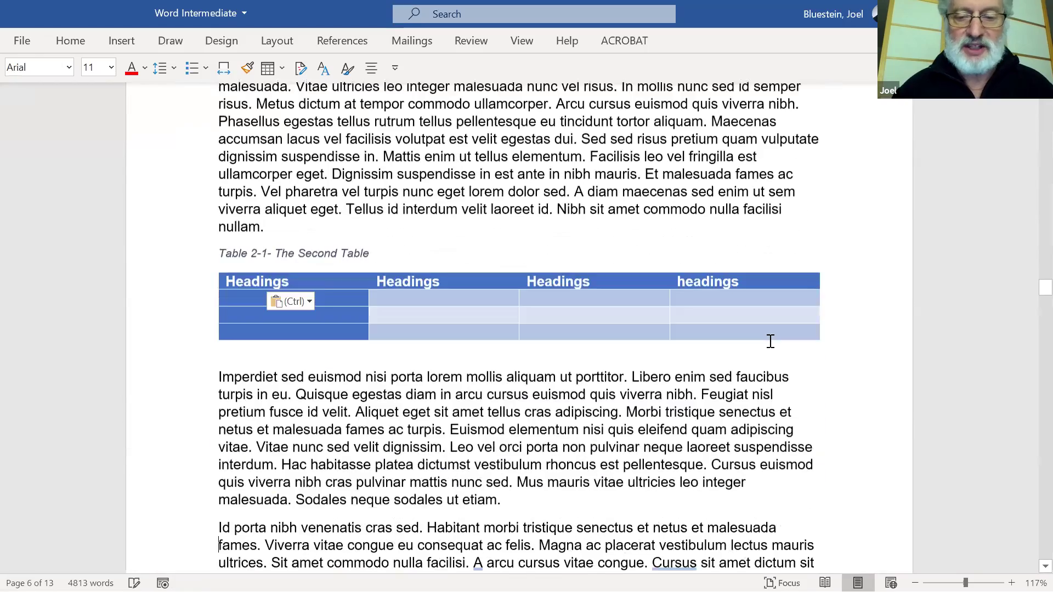
Update the list of tables below the contents to reflect the second table's new position.
{"action": "scroll", "coordinate": [770, 341], "scroll_direction": "up", "scroll_amount": 15}
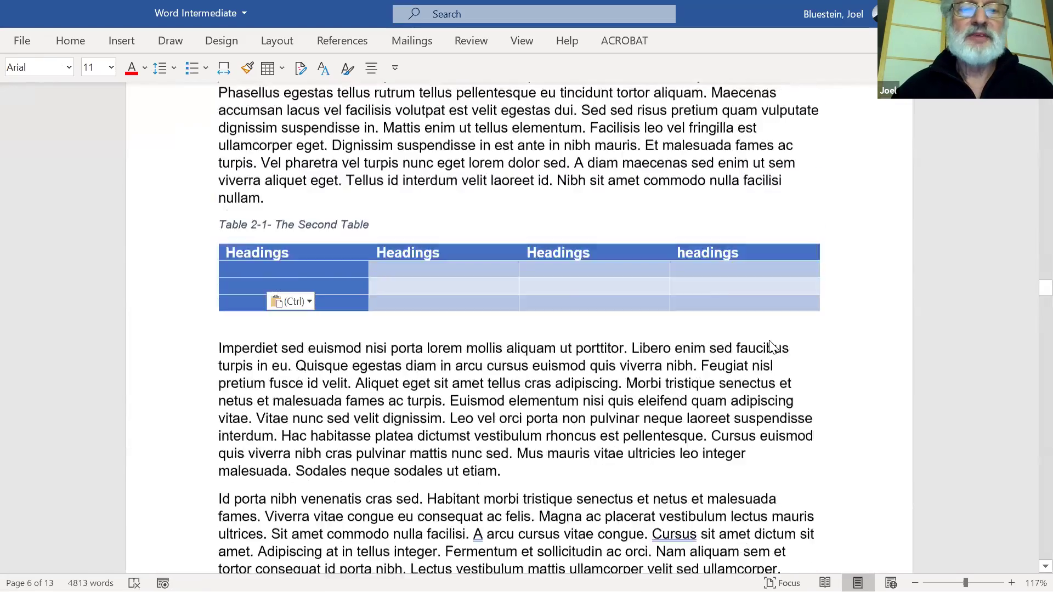
{"action": "scroll", "coordinate": [769, 340], "scroll_direction": "up", "scroll_amount": 10}
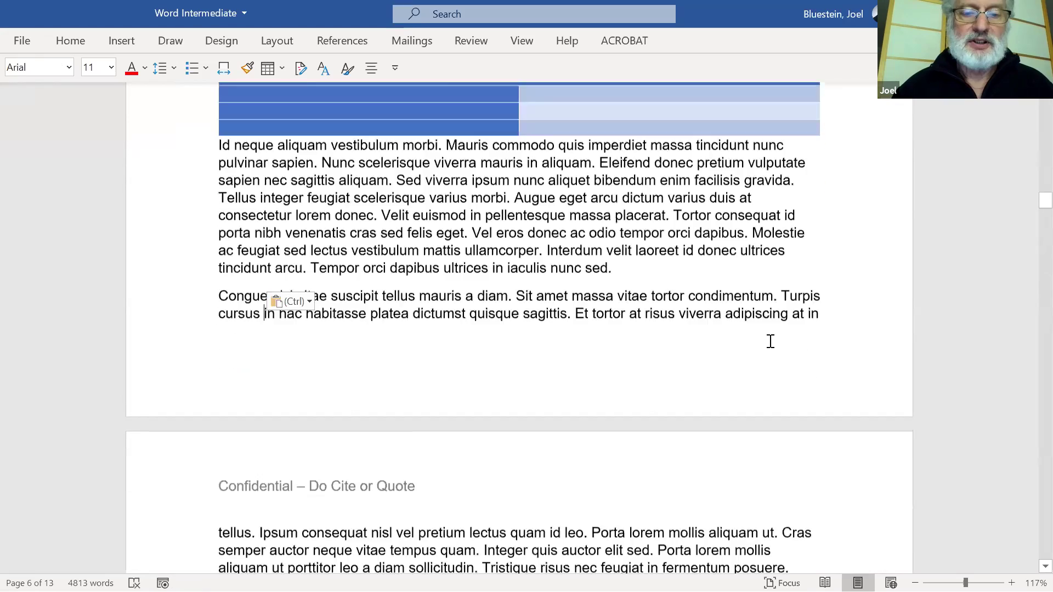
{"action": "key", "text": "Page_Up"}
{"action": "key", "text": "Page_Up"}
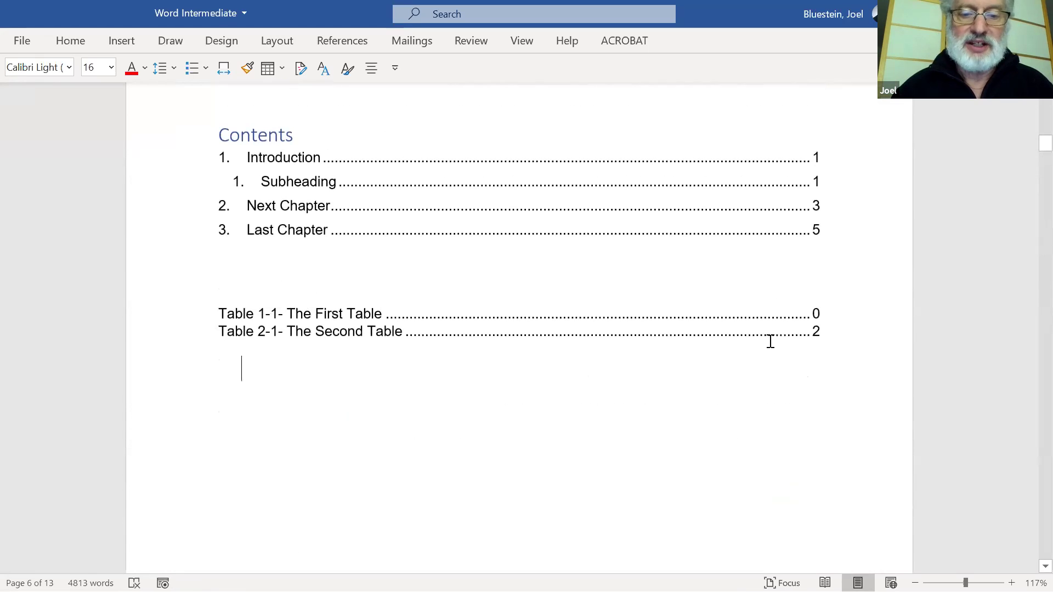
{"action": "left_click", "coordinate": [338, 332]}
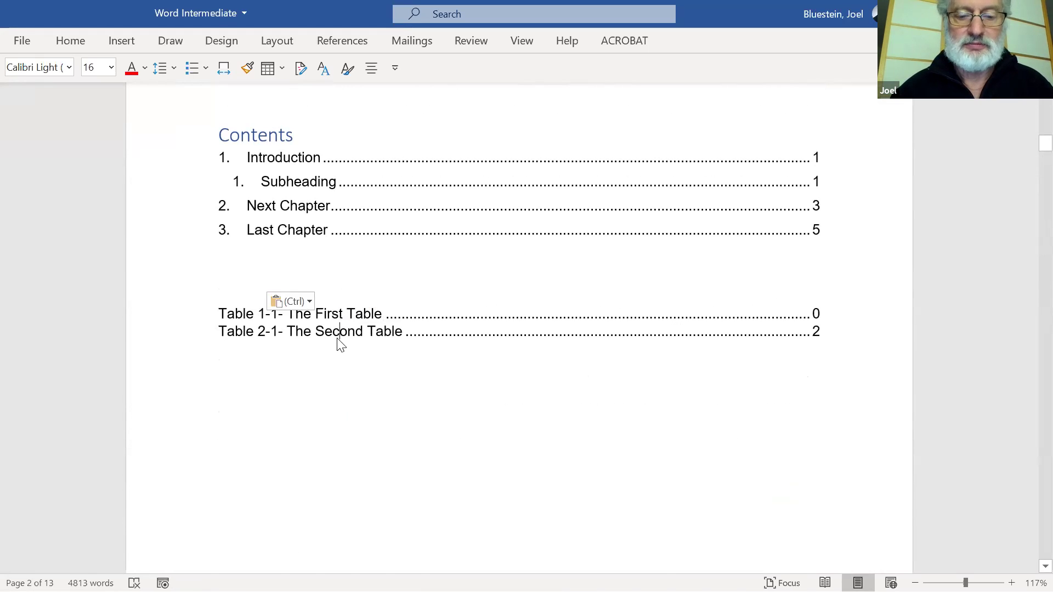
{"action": "right_click", "coordinate": [338, 339]}
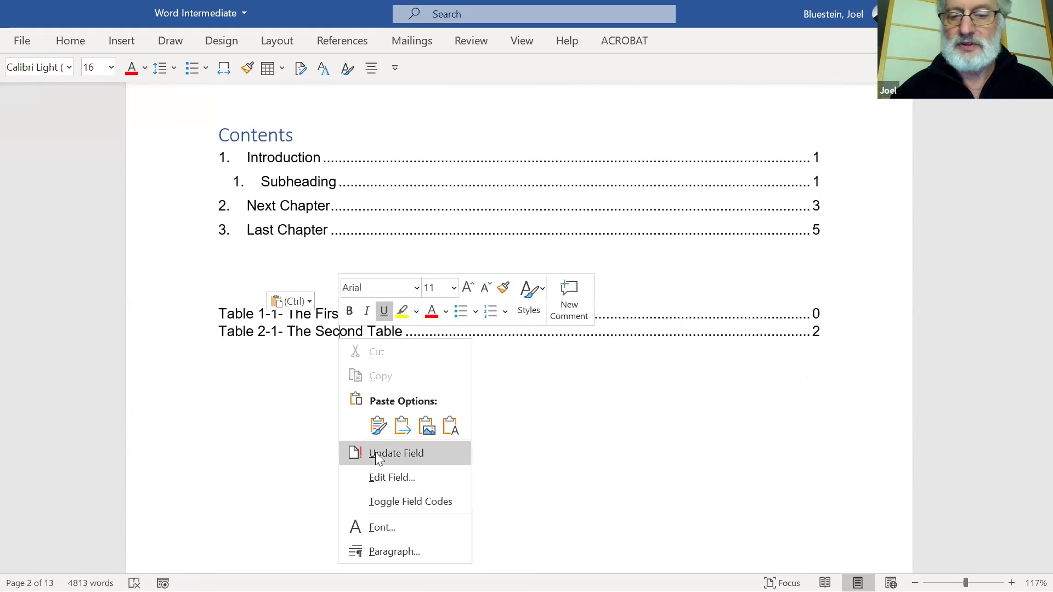
{"action": "left_click", "coordinate": [376, 454]}
{"action": "left_click", "coordinate": [538, 330]}
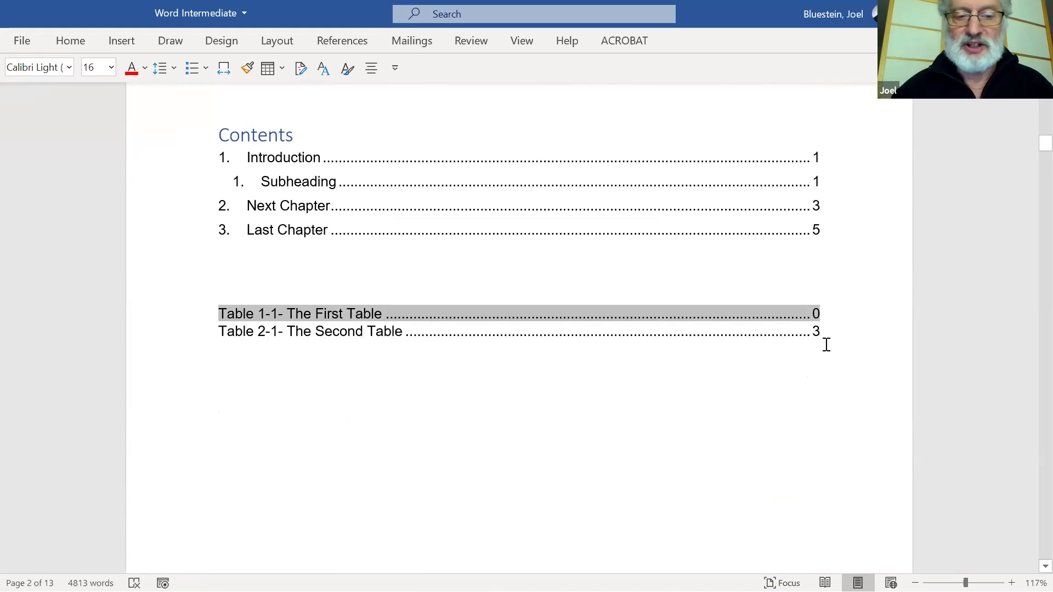
Check the page numbering on the pages after the contents, around the first table, against the list of tables.
{"action": "scroll", "coordinate": [765, 503], "scroll_direction": "down", "scroll_amount": 10}
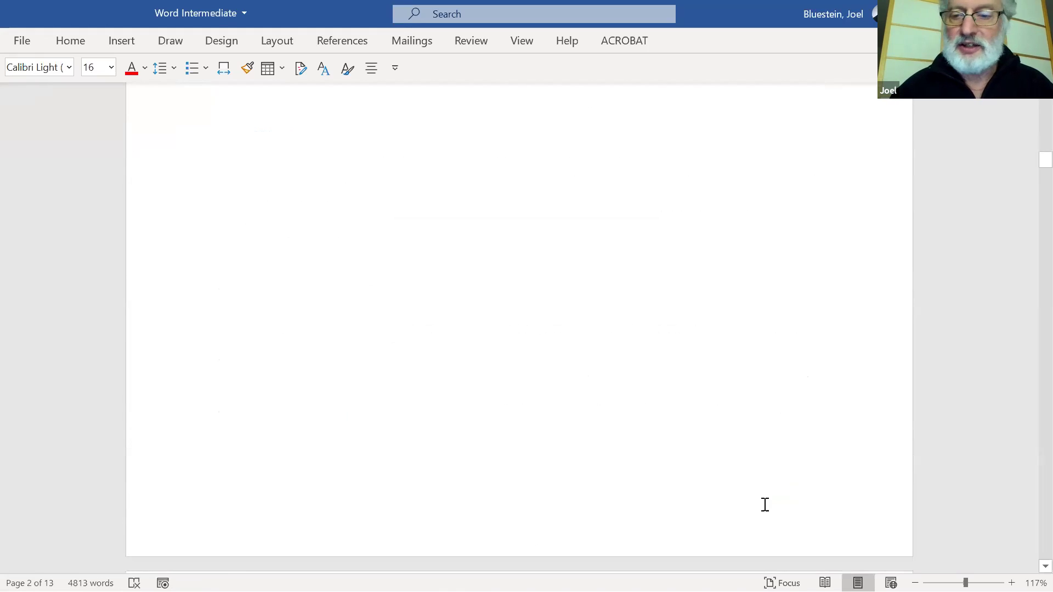
{"action": "scroll", "coordinate": [765, 504], "scroll_direction": "down", "scroll_amount": 12}
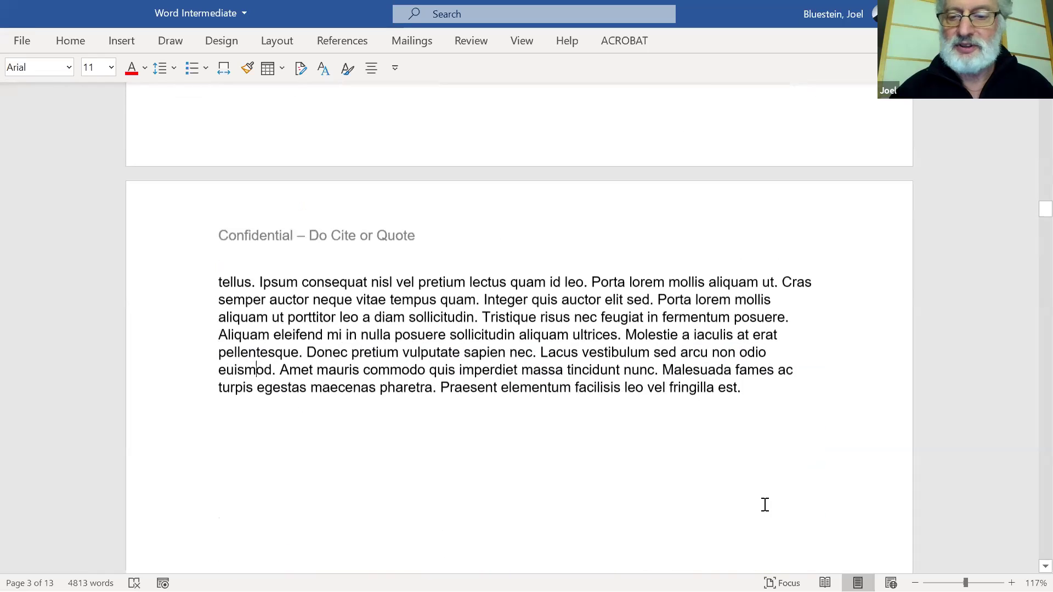
{"action": "scroll", "coordinate": [765, 503], "scroll_direction": "up", "scroll_amount": 7}
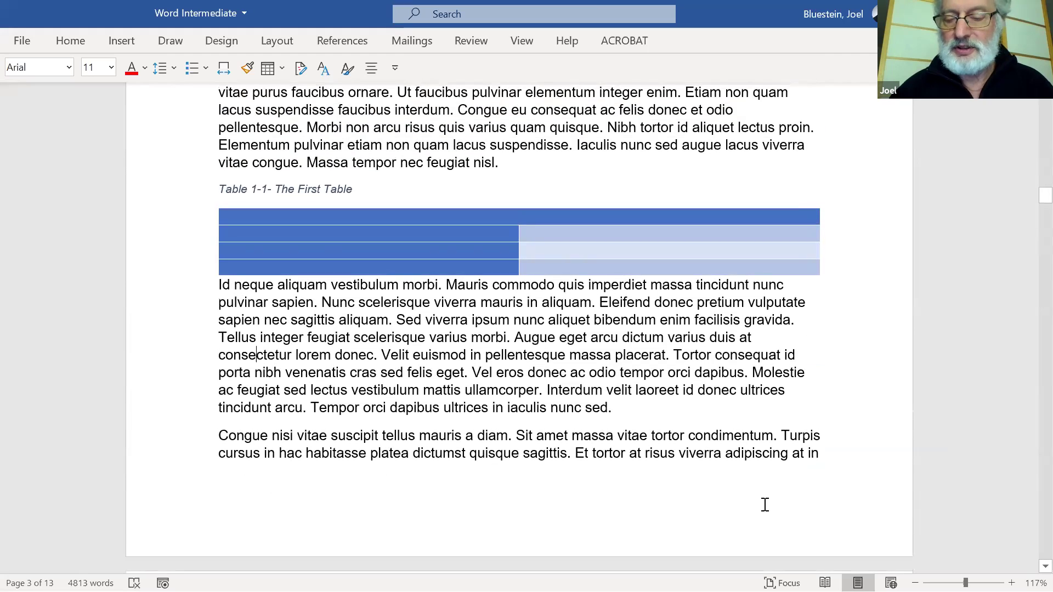
{"action": "scroll", "coordinate": [763, 504], "scroll_direction": "down", "scroll_amount": 7}
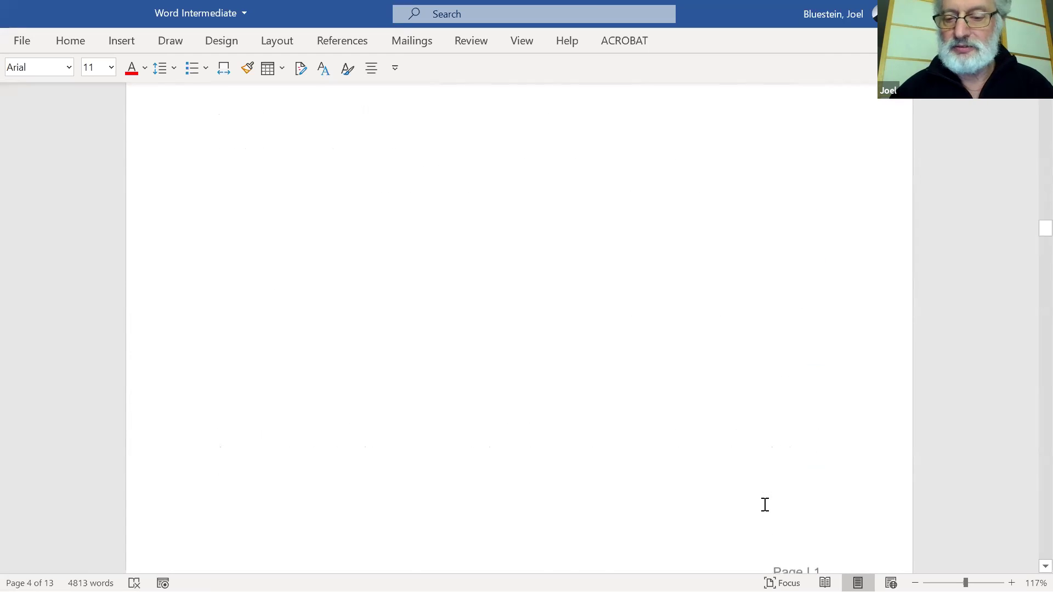
{"action": "scroll", "coordinate": [763, 502], "scroll_direction": "down", "scroll_amount": 10}
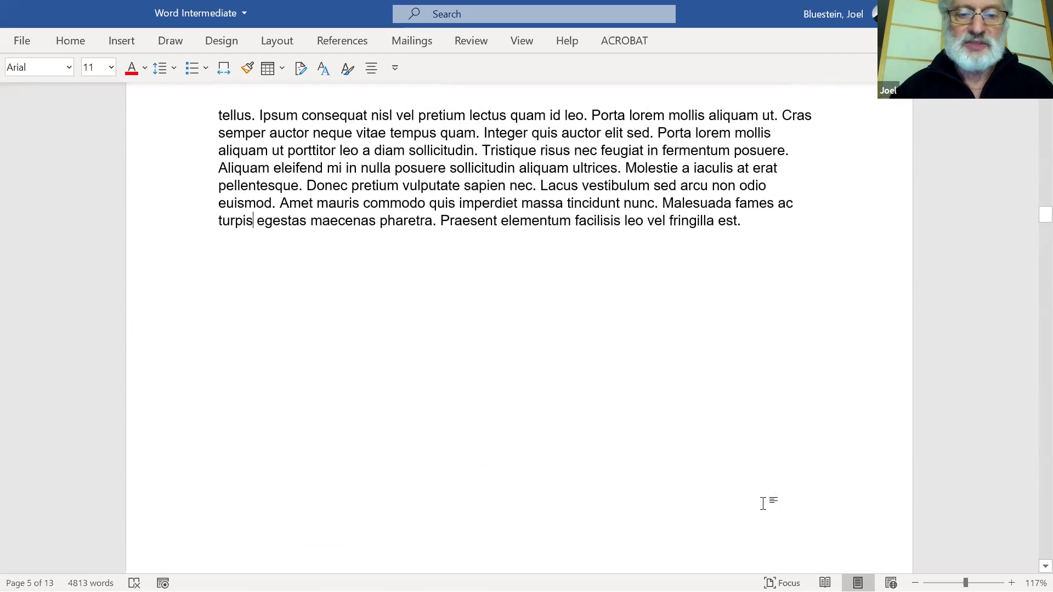
{"action": "scroll", "coordinate": [764, 504], "scroll_direction": "up", "scroll_amount": 20}
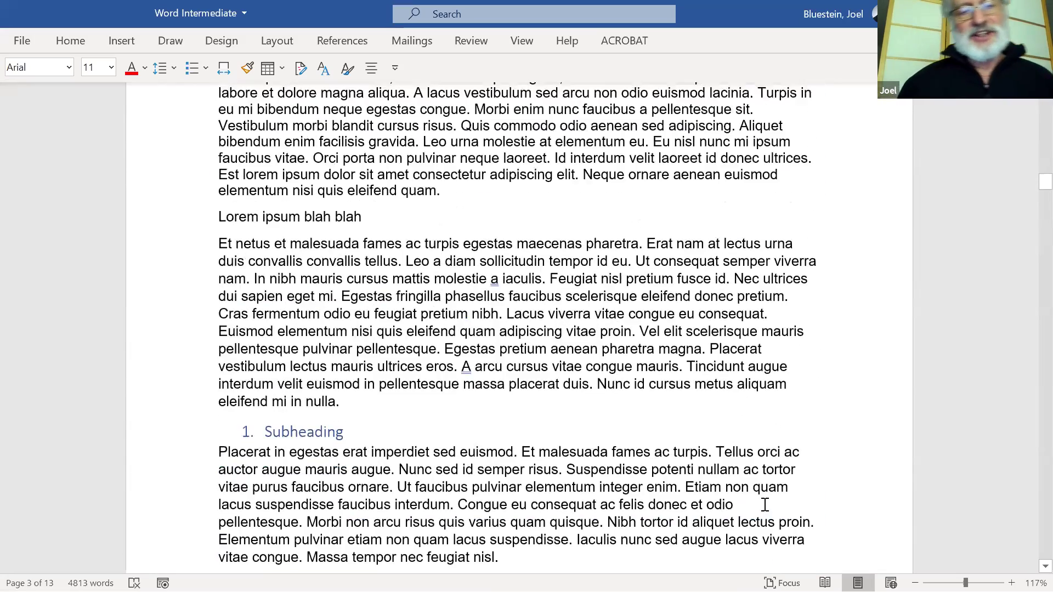
{"action": "scroll", "coordinate": [765, 504], "scroll_direction": "down", "scroll_amount": 12}
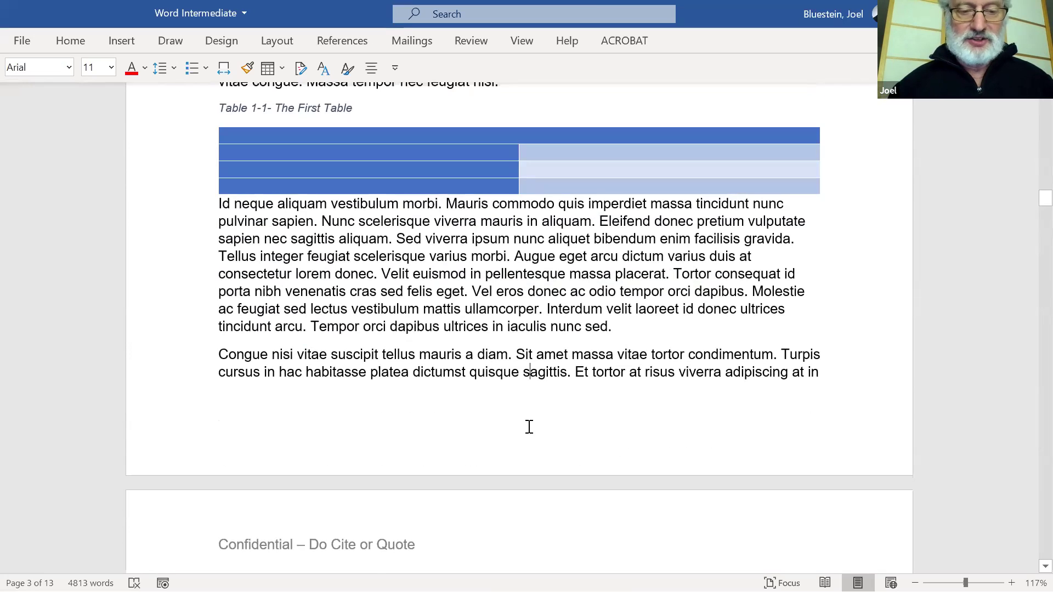
Open the footer of the first table's page and examine the first-page headers and footers of sections 2 and 3.
{"action": "double_click", "coordinate": [529, 427]}
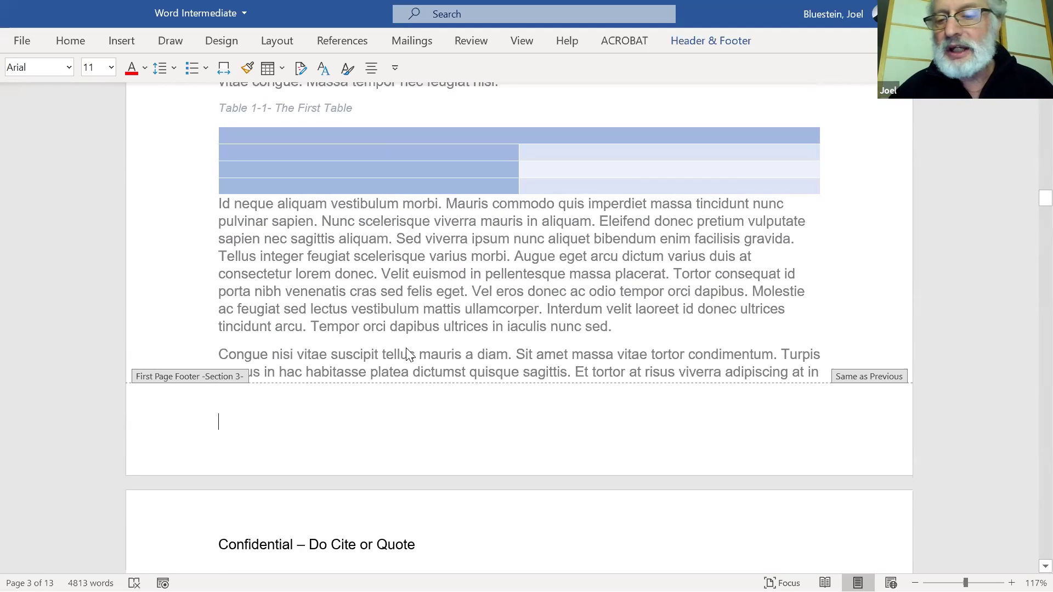
{"action": "scroll", "coordinate": [409, 354], "scroll_direction": "up", "scroll_amount": 15}
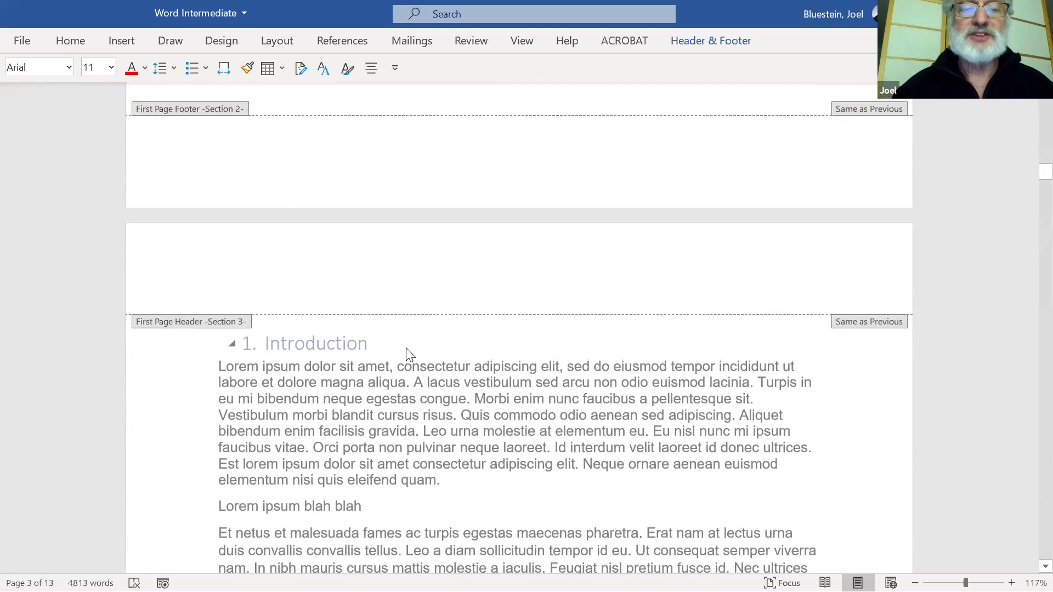
{"action": "scroll", "coordinate": [408, 354], "scroll_direction": "up", "scroll_amount": 3}
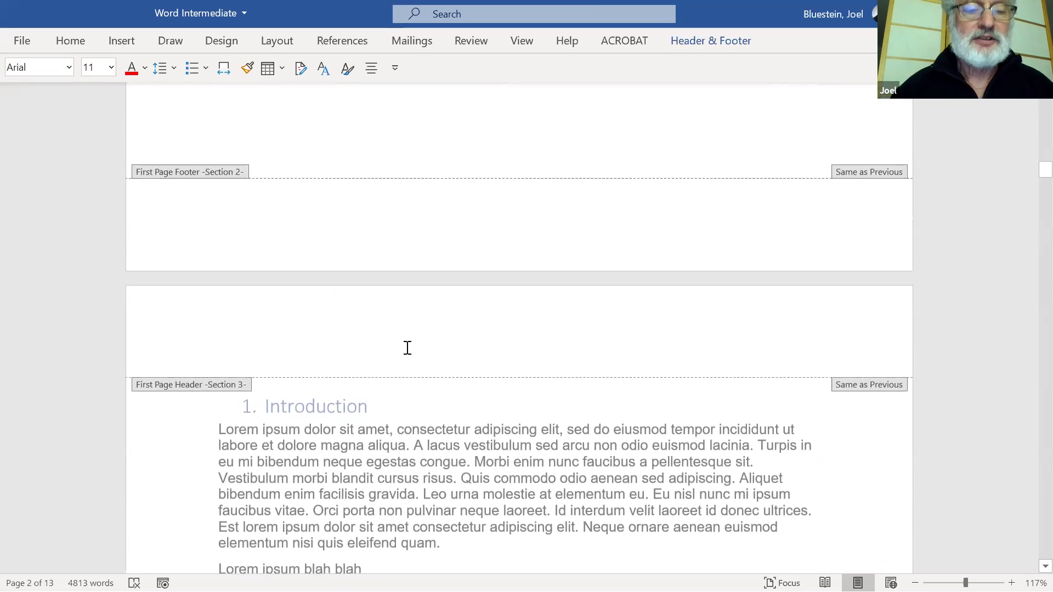
{"action": "scroll", "coordinate": [317, 345], "scroll_direction": "up", "scroll_amount": 12}
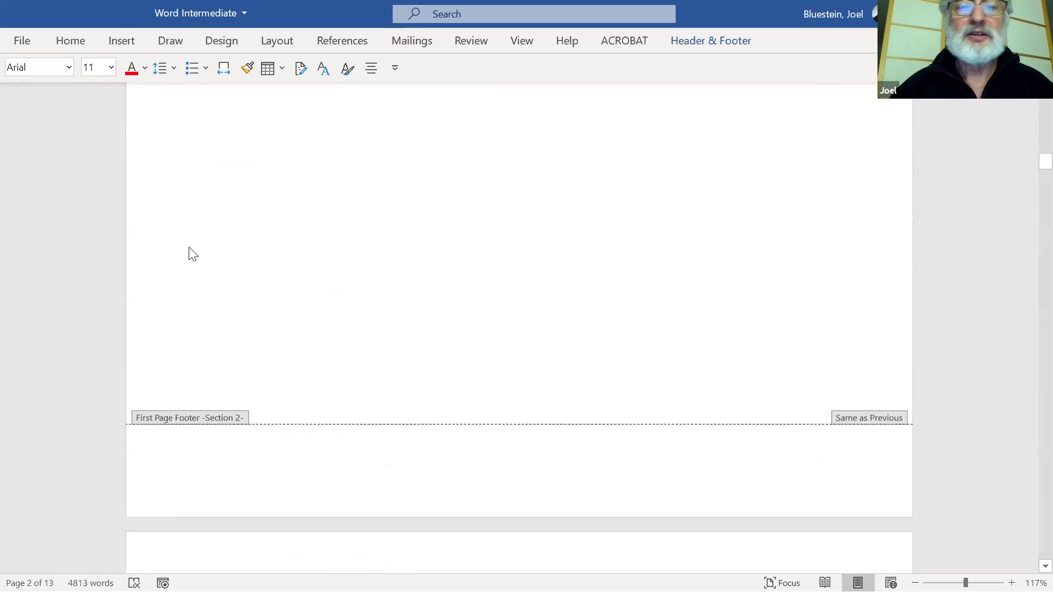
{"action": "left_click", "coordinate": [71, 40]}
{"action": "left_click", "coordinate": [383, 322]}
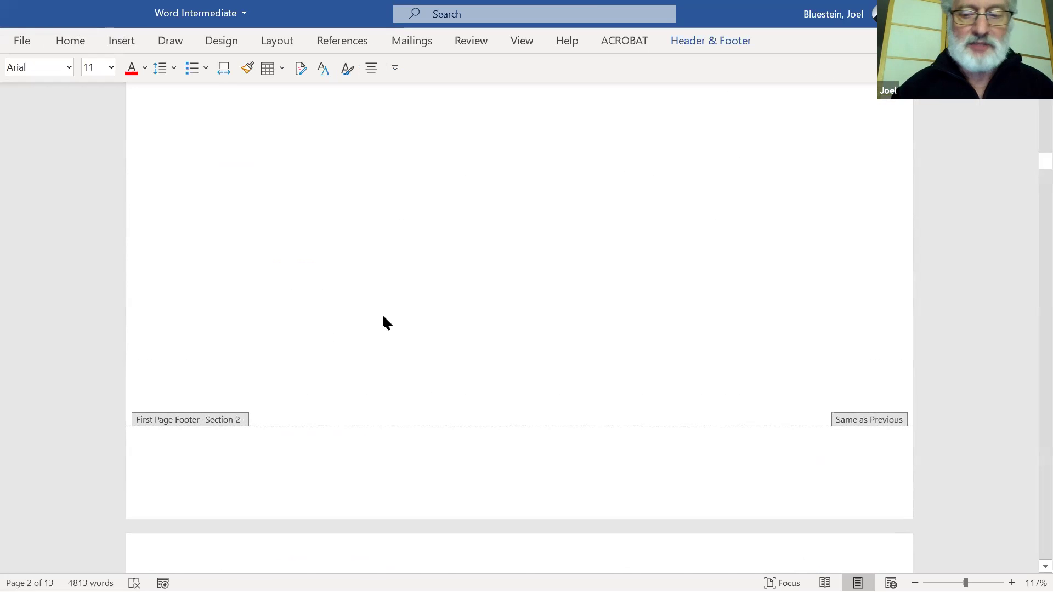
{"action": "scroll", "coordinate": [384, 317], "scroll_direction": "down", "scroll_amount": 10}
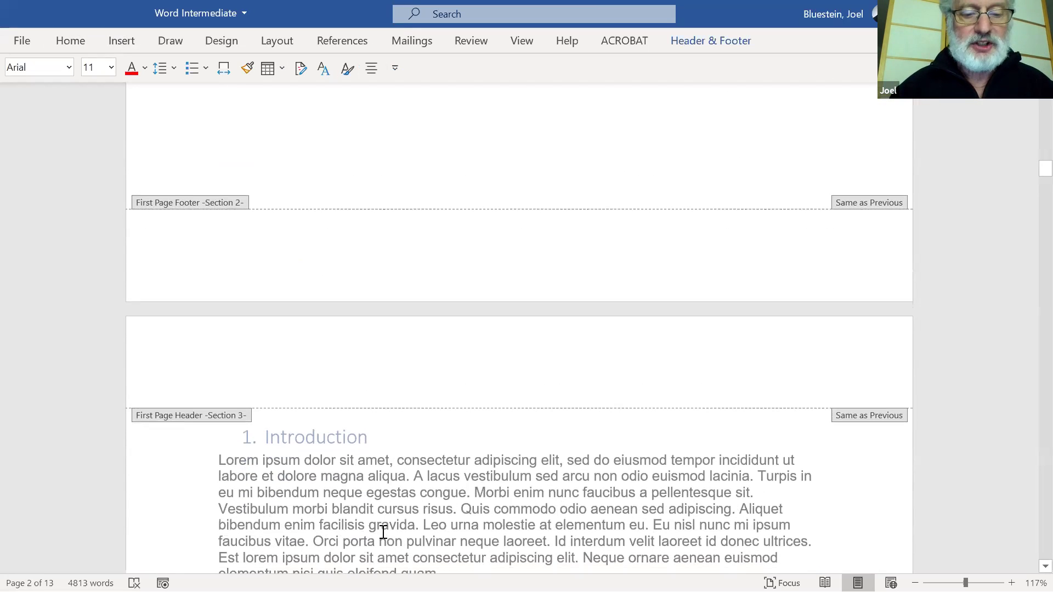
{"action": "double_click", "coordinate": [382, 531]}
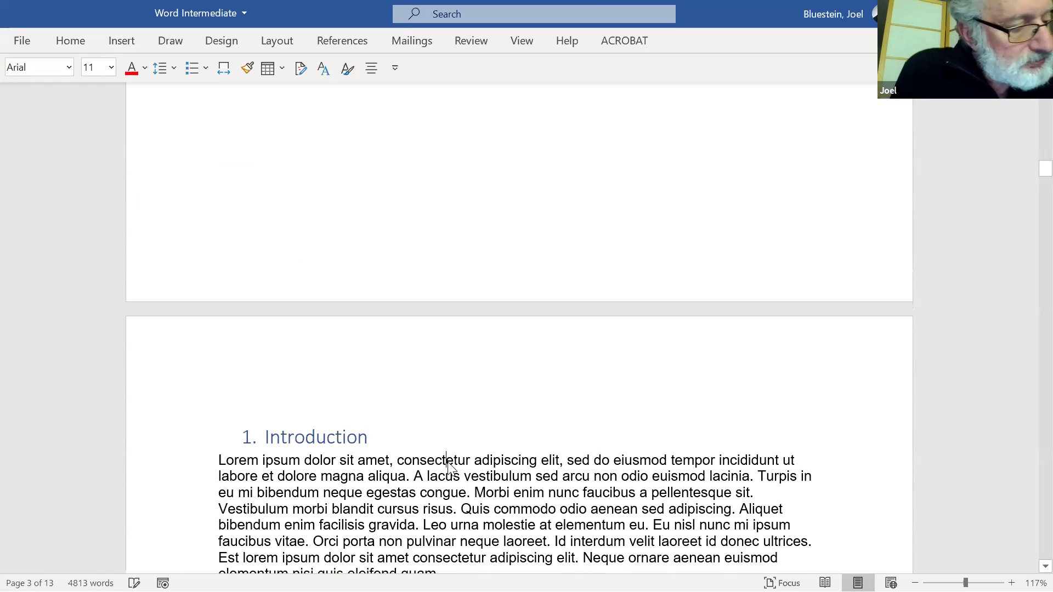
Insert a footnote at the end of the Introduction's first paragraph reading "Citation to a document. Or it could a comment.".
{"action": "right_click", "coordinate": [449, 466]}
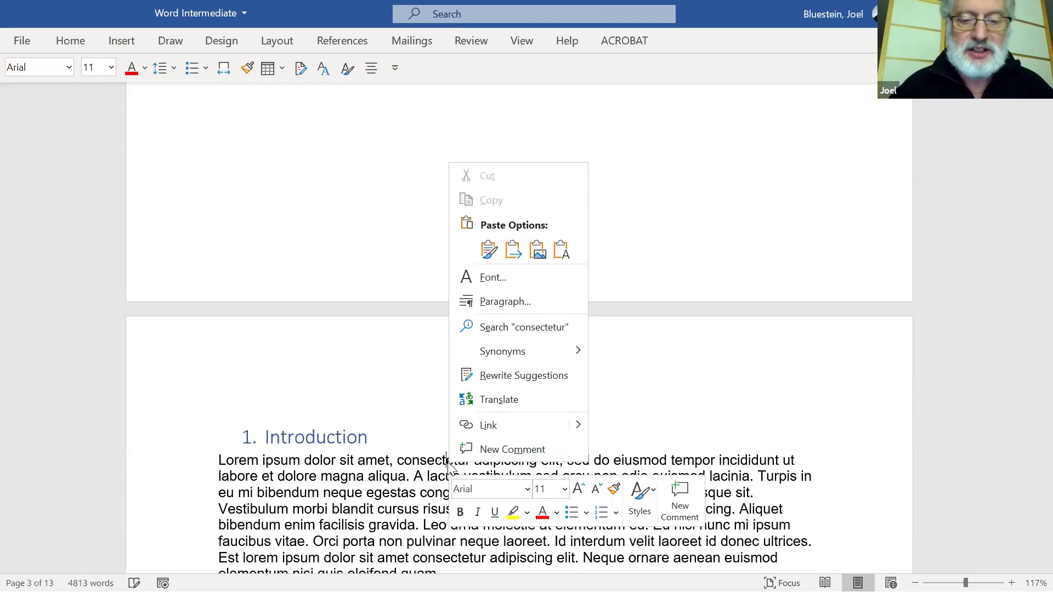
{"action": "left_click", "coordinate": [333, 475]}
{"action": "scroll", "coordinate": [331, 473], "scroll_direction": "down", "scroll_amount": 4}
{"action": "scroll", "coordinate": [332, 473], "scroll_direction": "down", "scroll_amount": 4}
{"action": "left_click", "coordinate": [444, 104]}
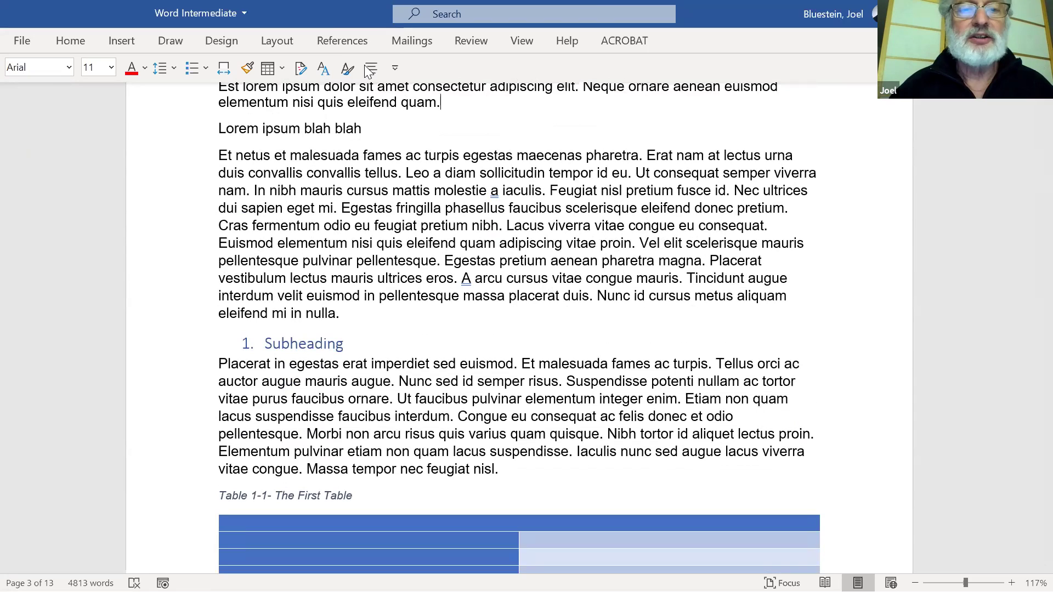
{"action": "left_click", "coordinate": [337, 41]}
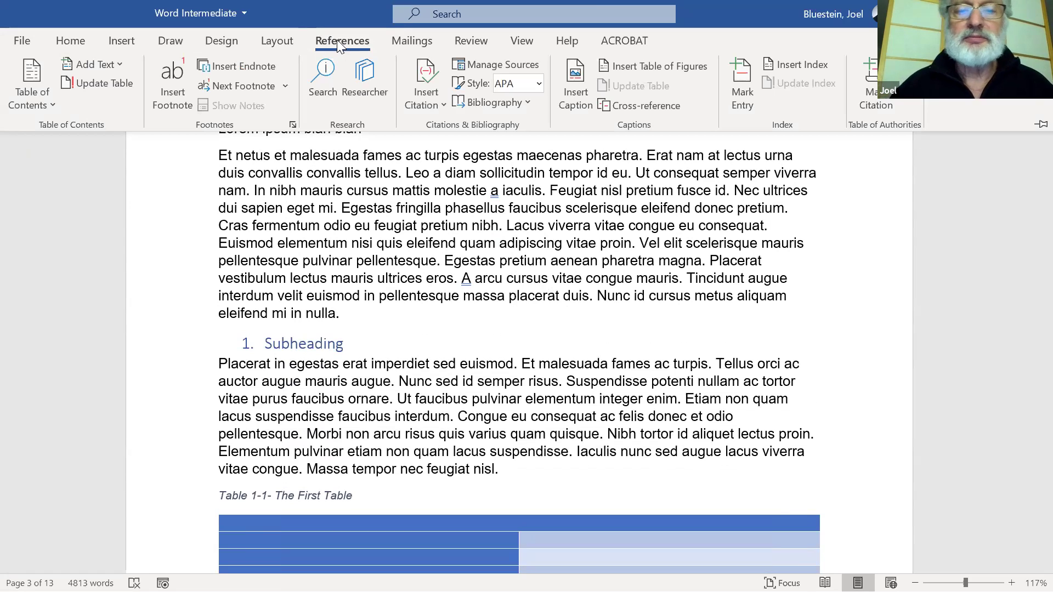
{"action": "left_click", "coordinate": [164, 74]}
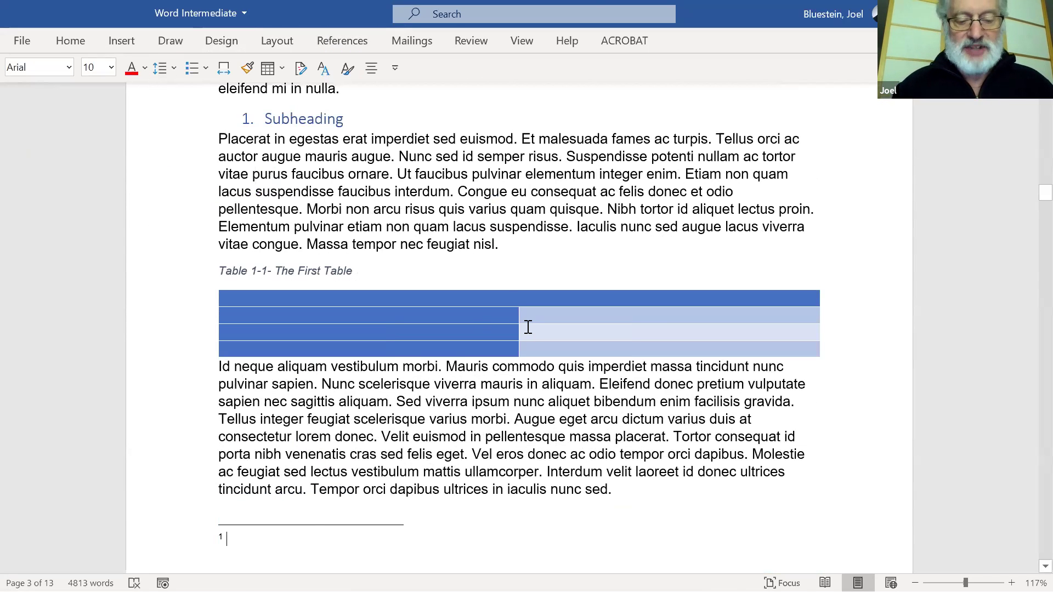
{"action": "type", "text": "Citation f"}
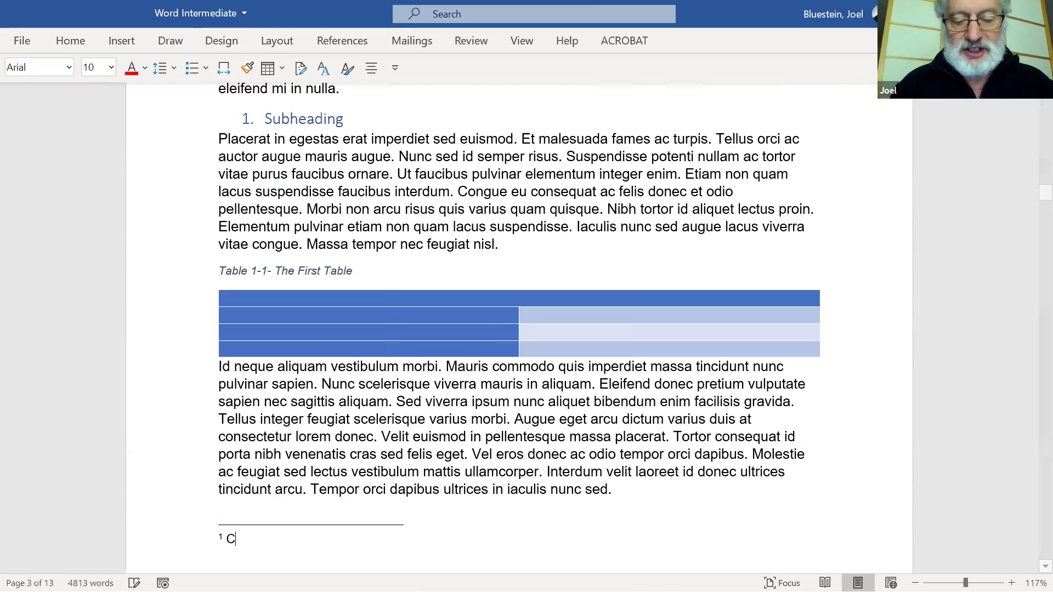
{"action": "type", "text": "o a document"}
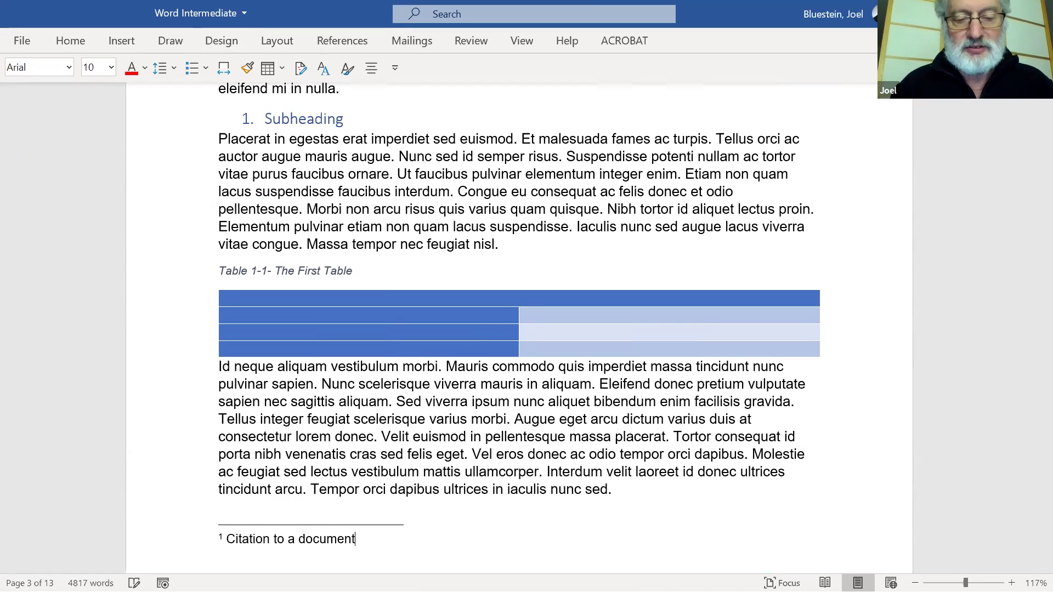
{"action": "type", "text": ". Or it"}
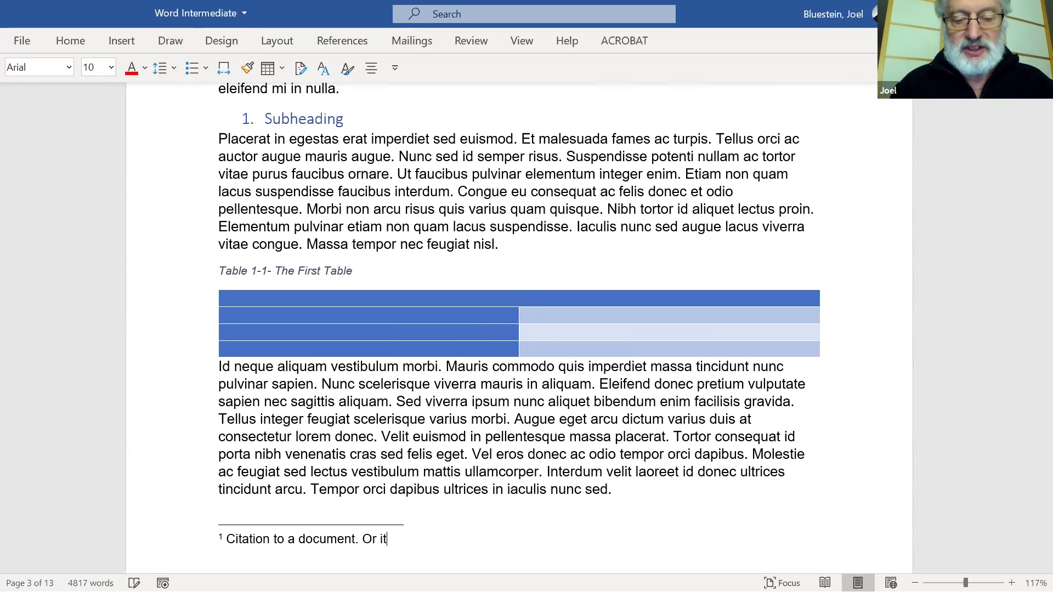
{"action": "type", "text": " could a comment."}
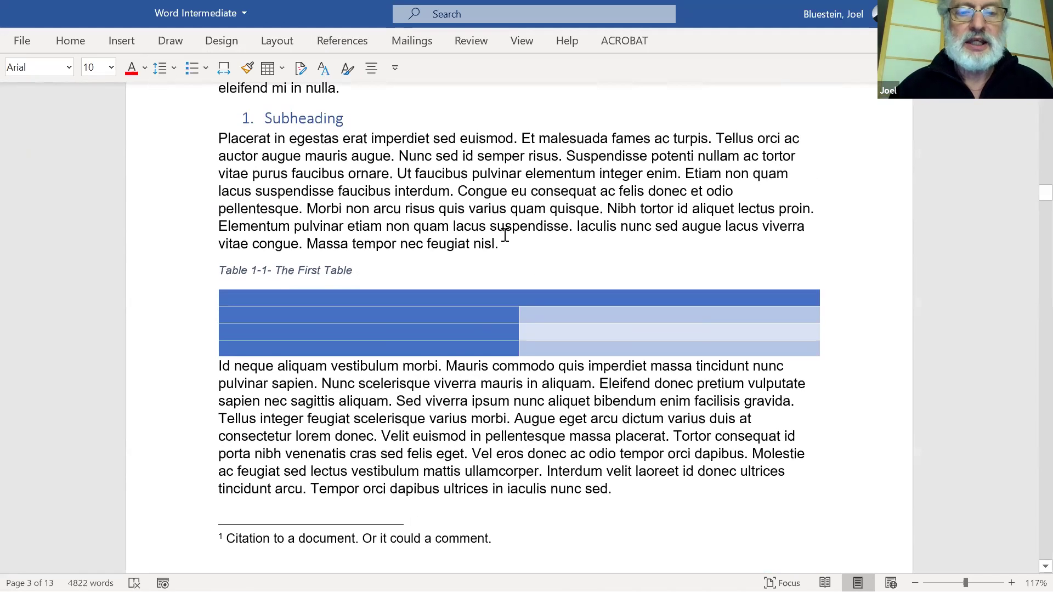
Compare the footnote's reference mark after the Introduction's first paragraph with its note text at the foot of the page.
{"action": "scroll", "coordinate": [505, 181], "scroll_direction": "up", "scroll_amount": 5}
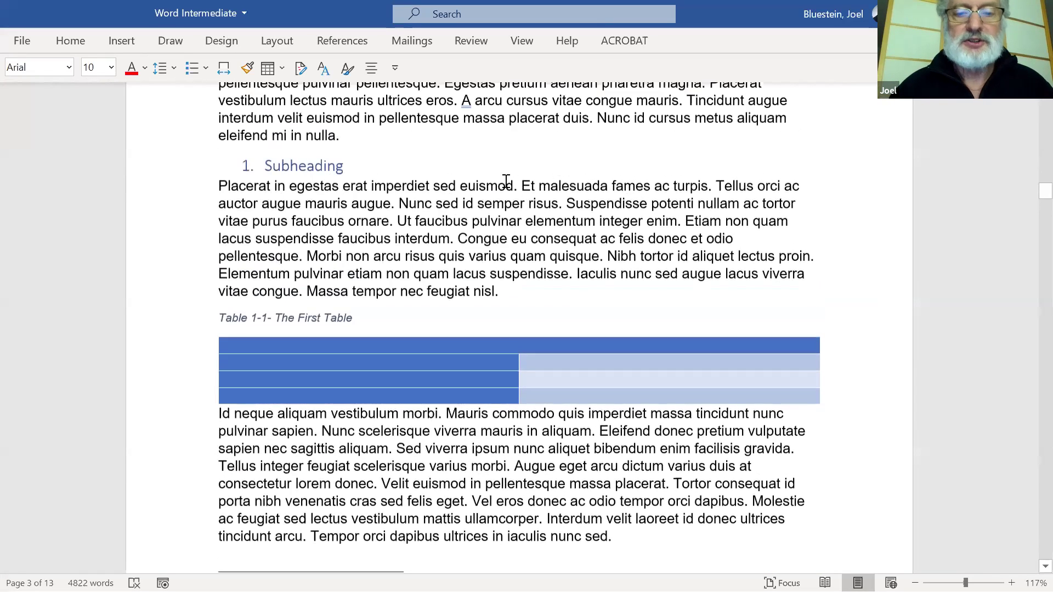
{"action": "scroll", "coordinate": [506, 181], "scroll_direction": "up", "scroll_amount": 2}
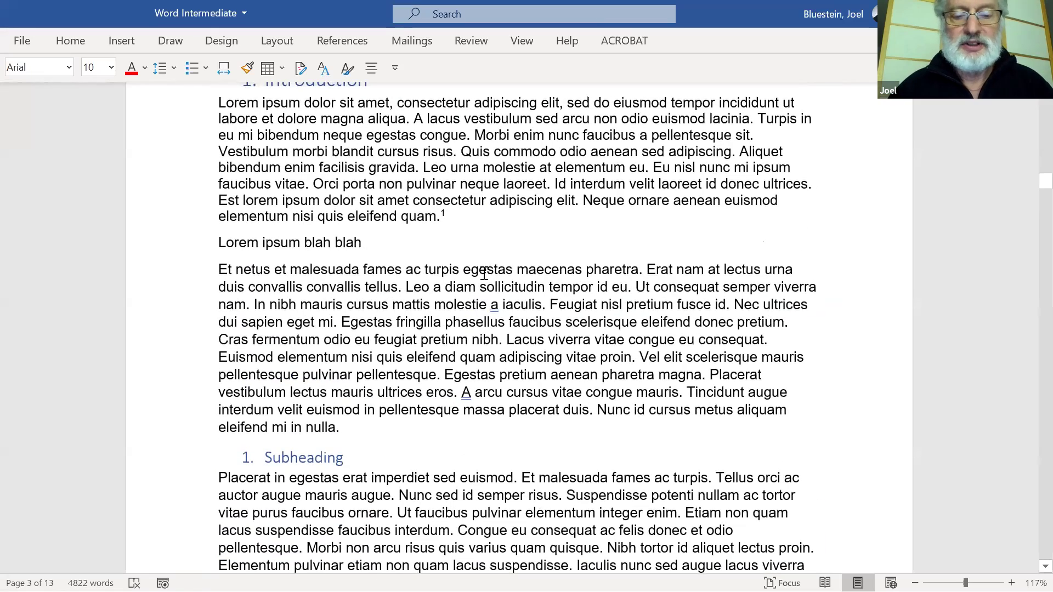
{"action": "scroll", "coordinate": [485, 274], "scroll_direction": "down", "scroll_amount": 8}
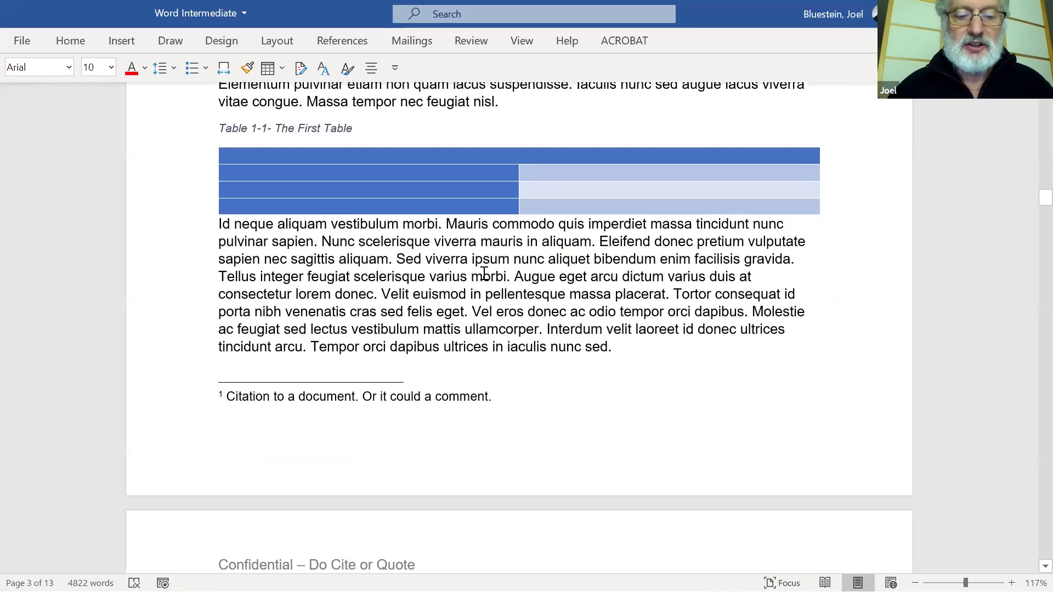
{"action": "scroll", "coordinate": [484, 274], "scroll_direction": "up", "scroll_amount": 3}
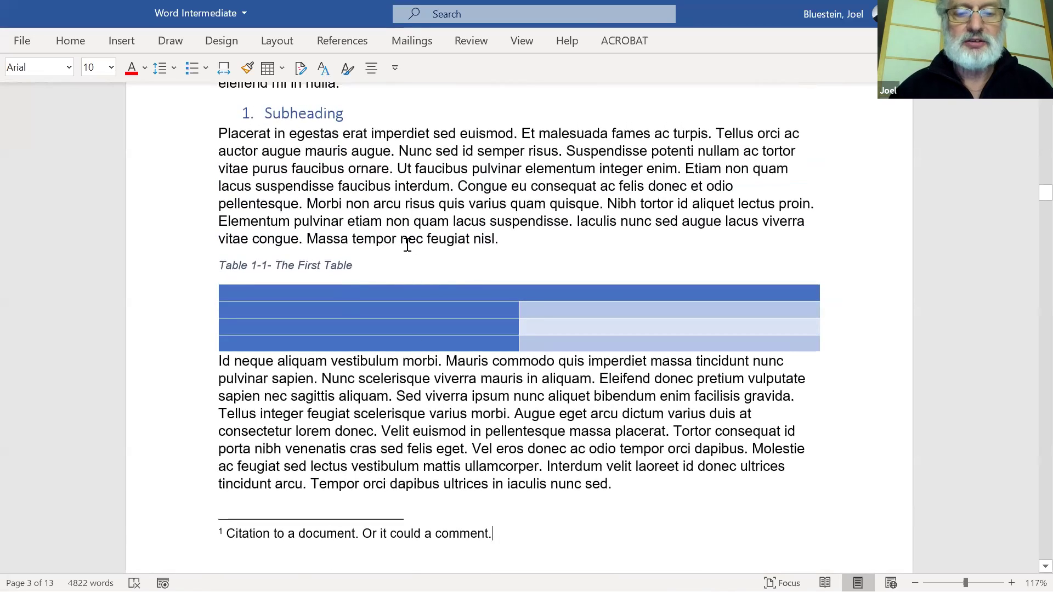
{"action": "scroll", "coordinate": [494, 244], "scroll_direction": "up", "scroll_amount": 1}
{"action": "scroll", "coordinate": [372, 266], "scroll_direction": "up", "scroll_amount": 3}
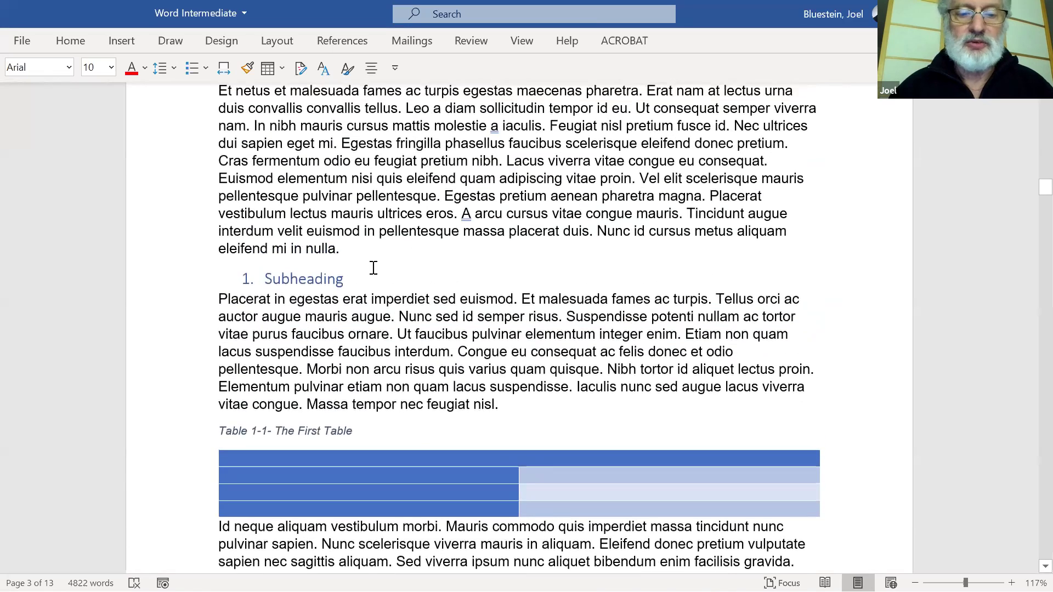
{"action": "scroll", "coordinate": [378, 266], "scroll_direction": "down", "scroll_amount": 1}
{"action": "scroll", "coordinate": [380, 265], "scroll_direction": "down", "scroll_amount": 3}
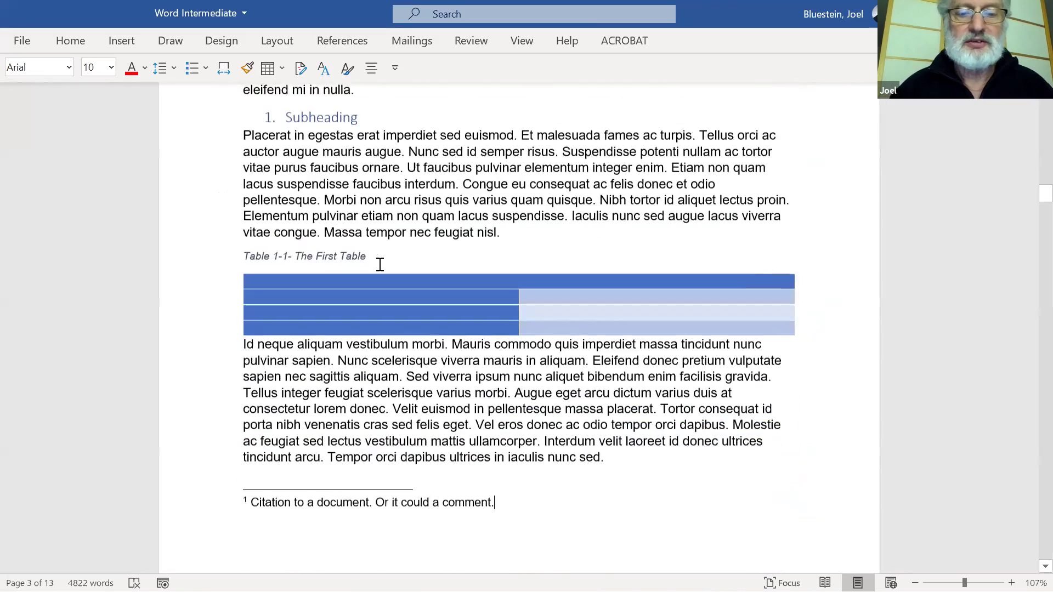
{"action": "scroll", "coordinate": [379, 264], "scroll_direction": "up", "scroll_amount": 1}
{"action": "scroll", "coordinate": [380, 264], "scroll_direction": "up", "scroll_amount": 5}
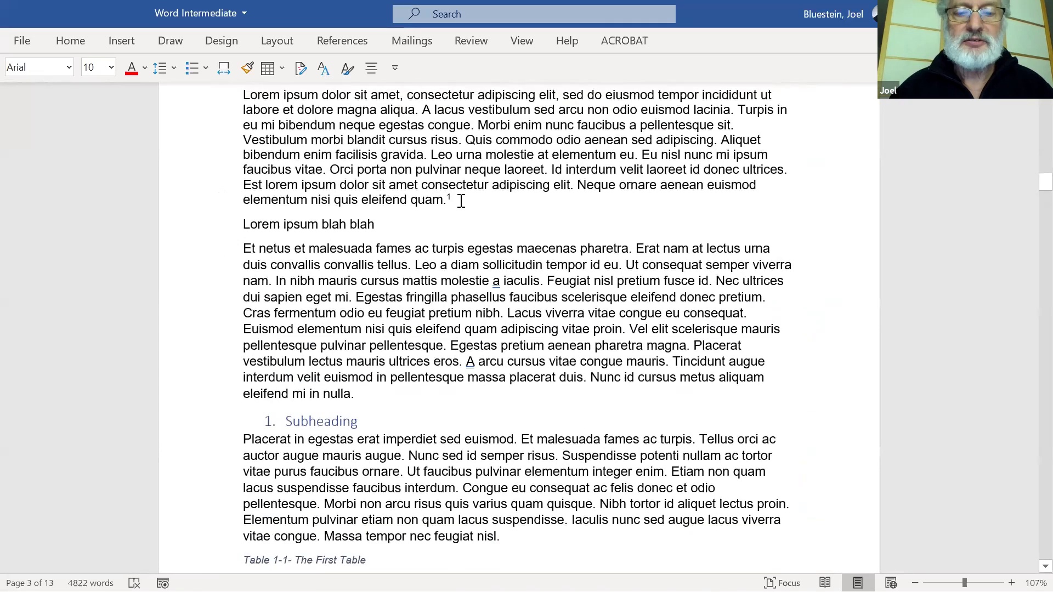
Examine the options available for the footnote reference mark in the Introduction and review the note text below the first table.
{"action": "left_click_drag", "start_coordinate": [445, 199], "coordinate": [450, 200]}
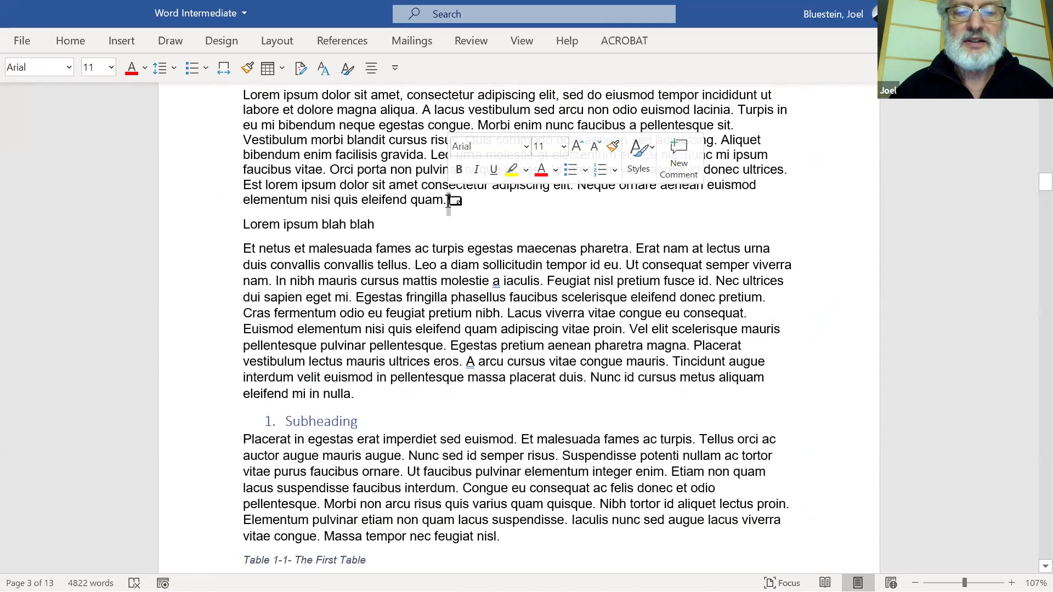
{"action": "right_click", "coordinate": [449, 200]}
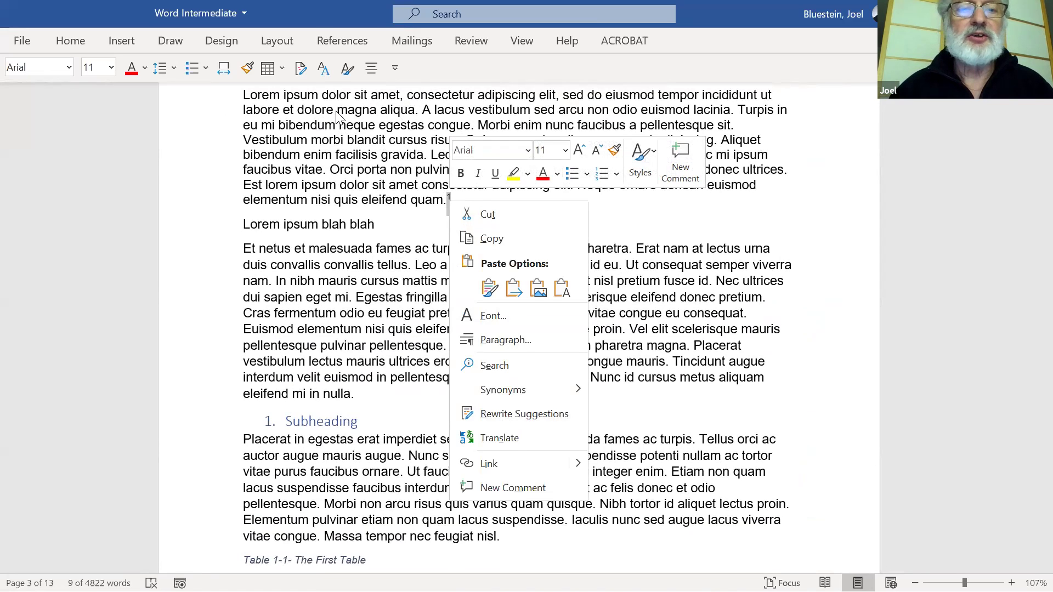
{"action": "key", "text": "Escape"}
{"action": "left_click", "coordinate": [333, 36]}
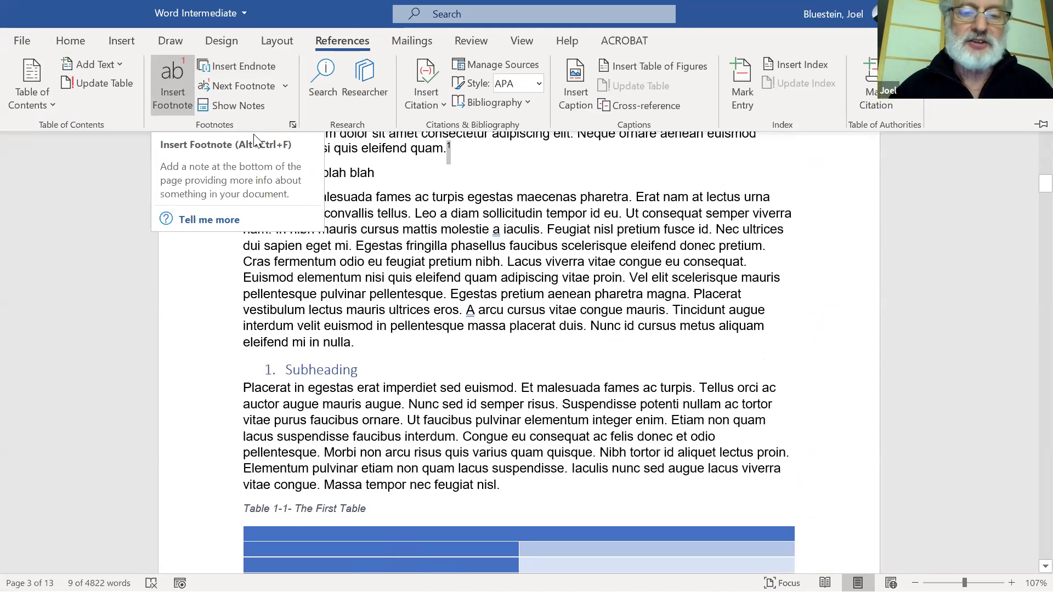
{"action": "right_click", "coordinate": [446, 148]}
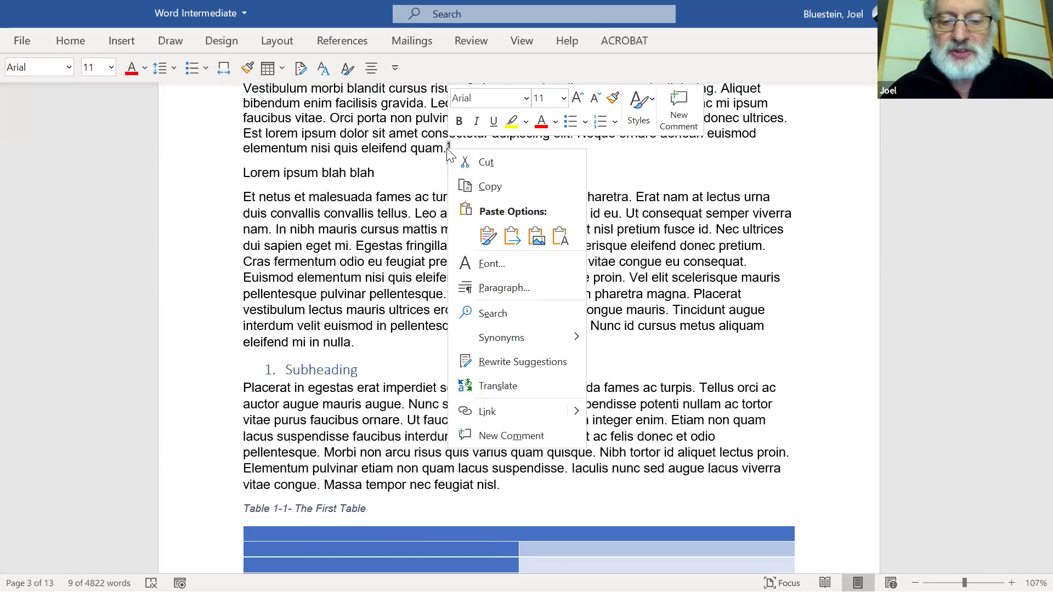
{"action": "left_click", "coordinate": [427, 268]}
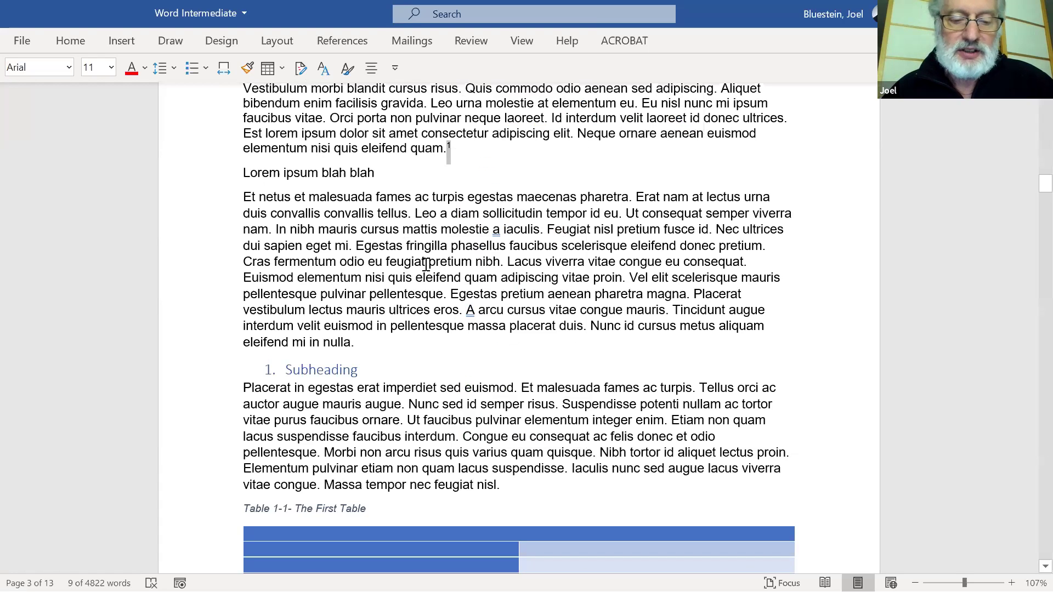
{"action": "scroll", "coordinate": [426, 266], "scroll_direction": "down", "scroll_amount": 6}
{"action": "scroll", "coordinate": [416, 162], "scroll_direction": "up", "scroll_amount": 3}
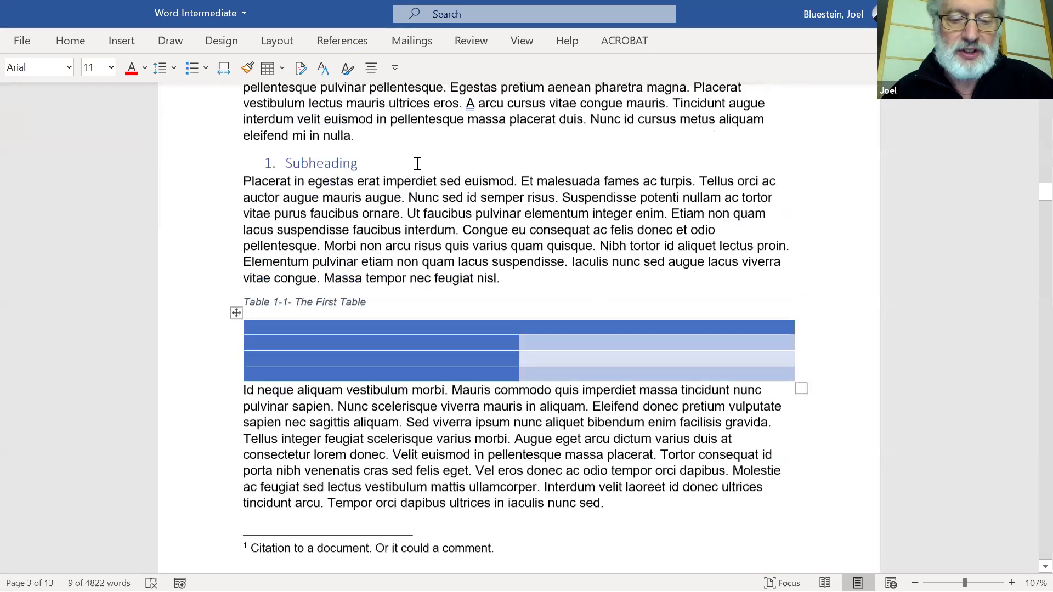
Examine the number format and symbol choices in the note options for the footnote below the first table, leaving the settings as they are.
{"action": "scroll", "coordinate": [310, 285], "scroll_direction": "down", "scroll_amount": 3}
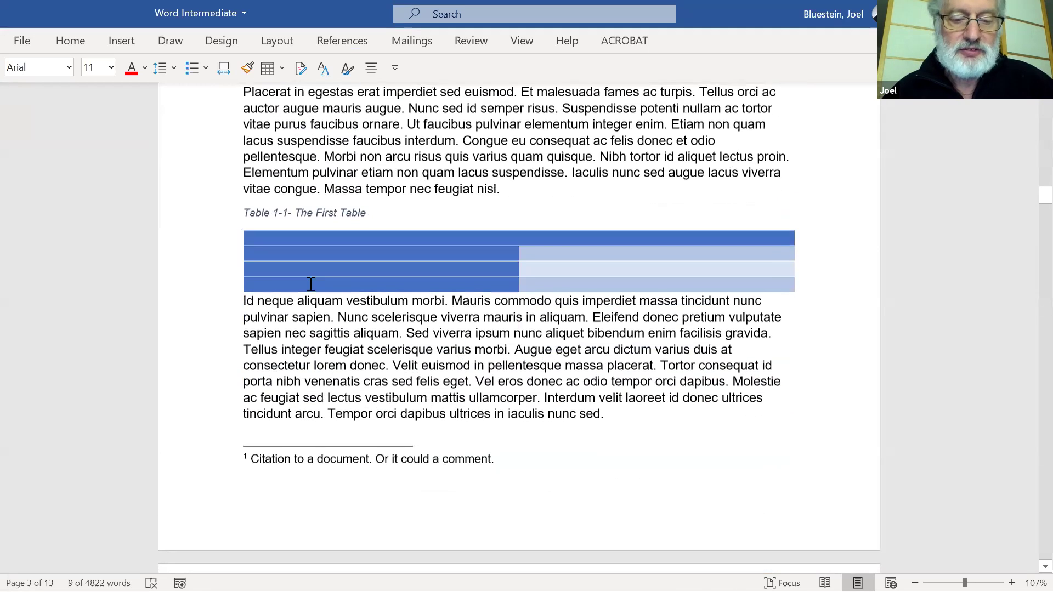
{"action": "right_click", "coordinate": [295, 459]}
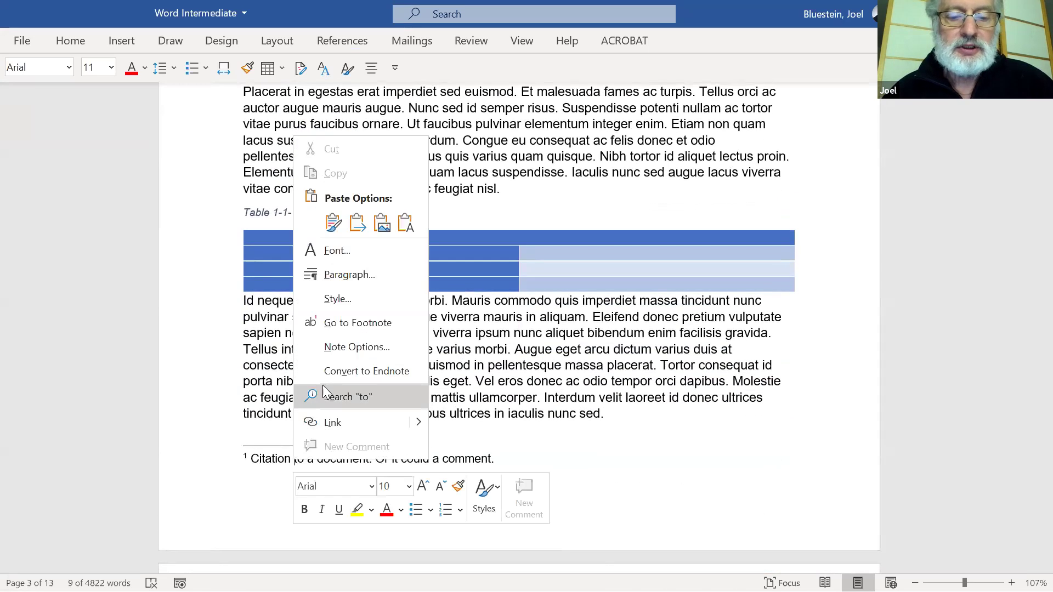
{"action": "left_click", "coordinate": [341, 347]}
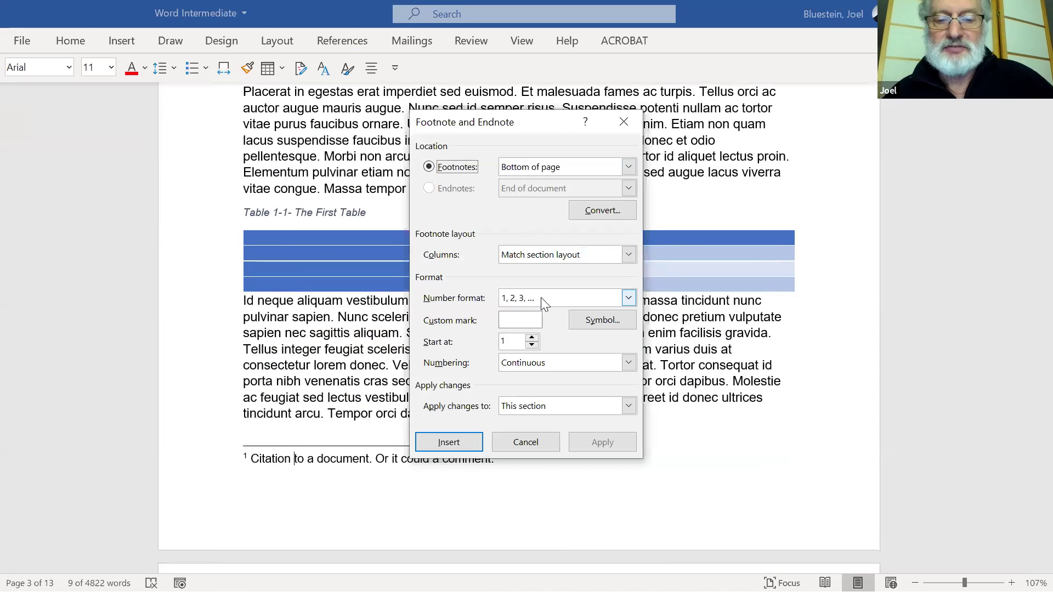
{"action": "left_click", "coordinate": [611, 319]}
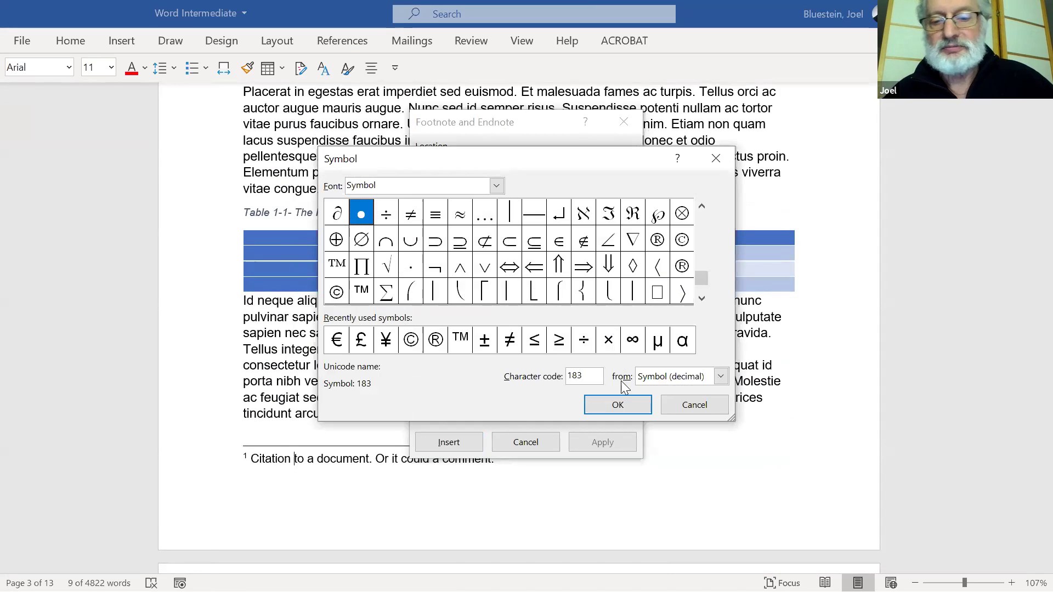
{"action": "left_click", "coordinate": [706, 404]}
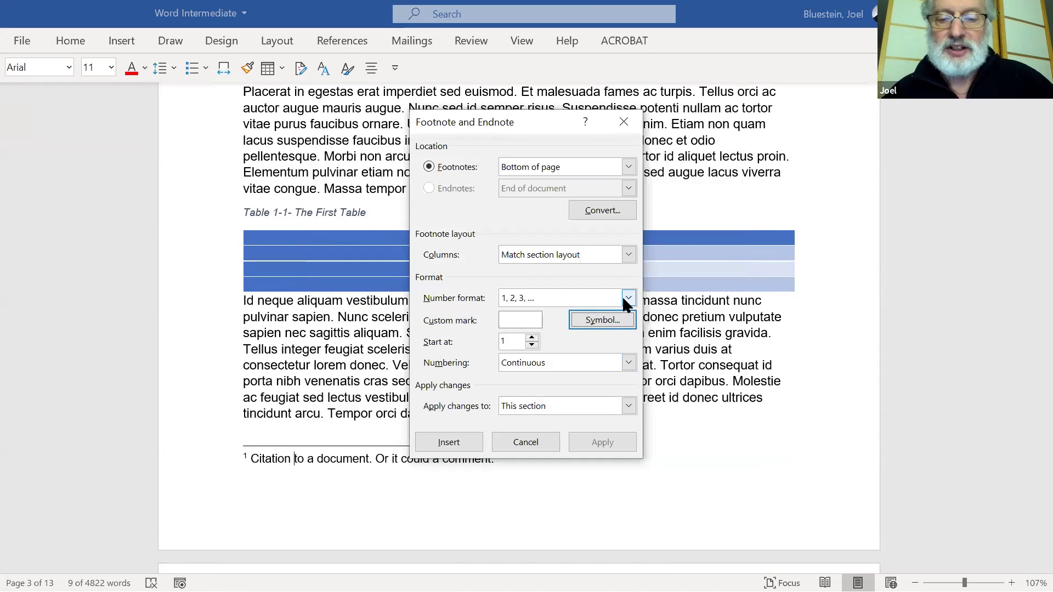
{"action": "left_click", "coordinate": [623, 298]}
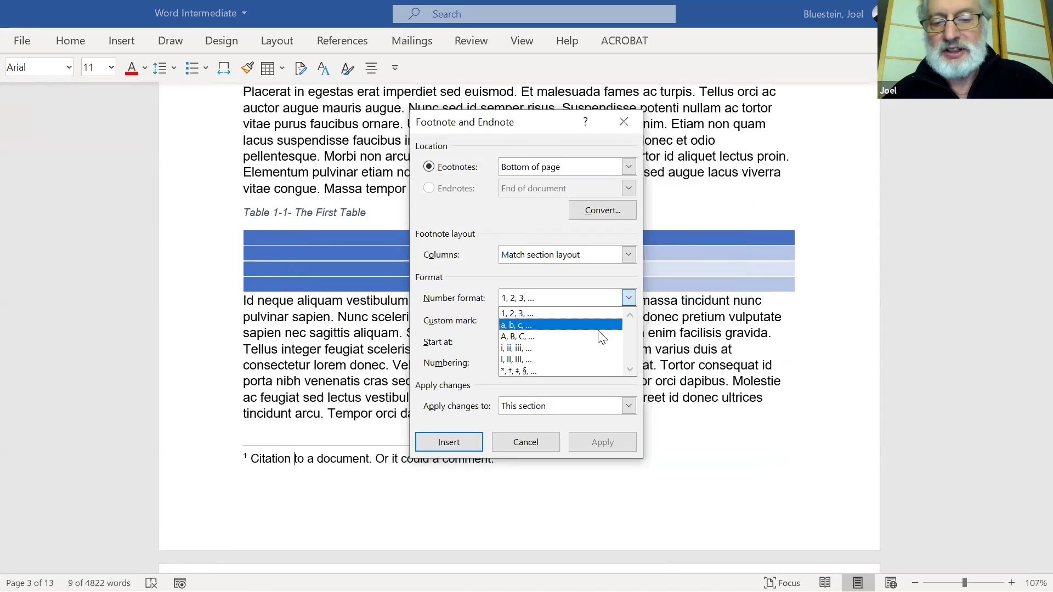
{"action": "left_click", "coordinate": [628, 299]}
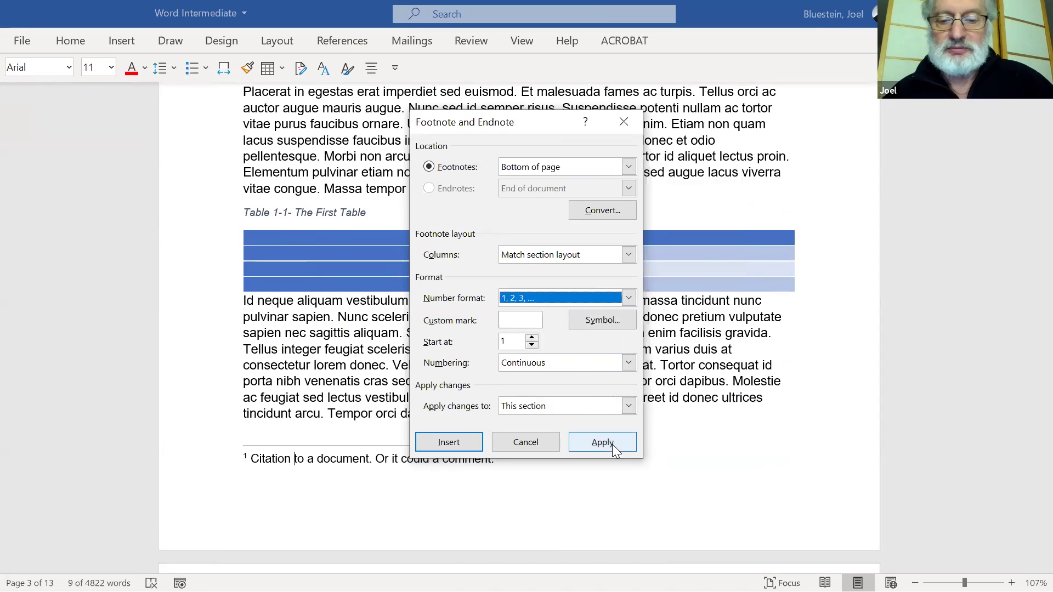
{"action": "left_click", "coordinate": [530, 441]}
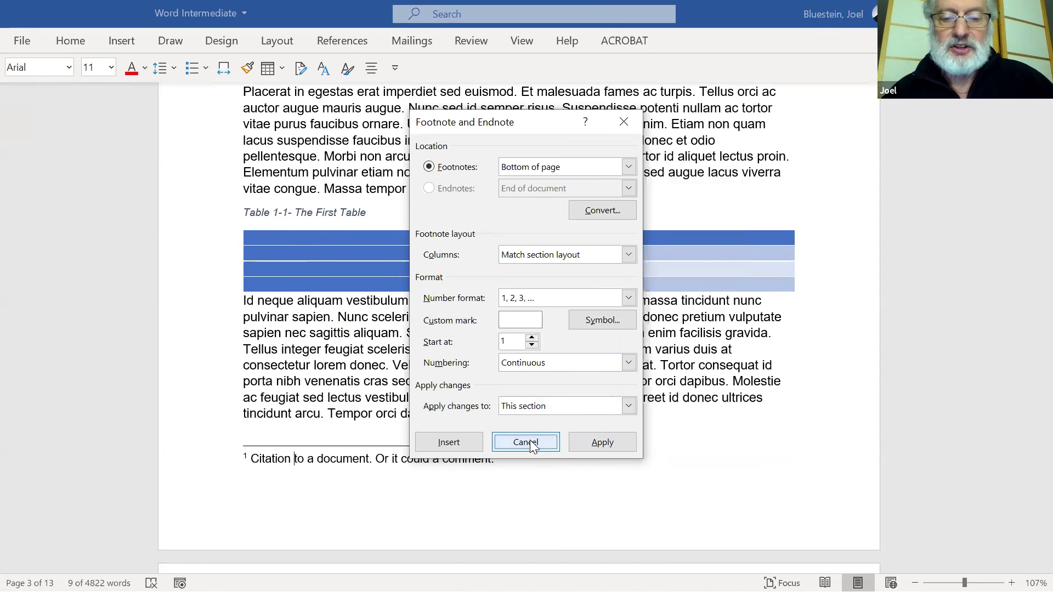
Convert the "Citation to a document" footnote to an endnote and check its text at the end of the document.
{"action": "right_click", "coordinate": [417, 459]}
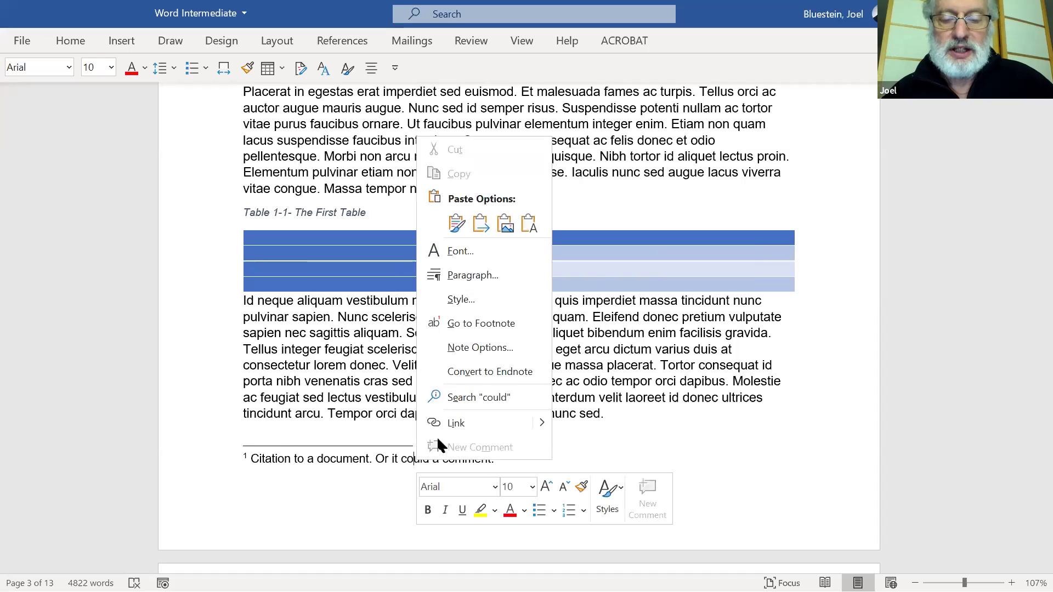
{"action": "left_click", "coordinate": [471, 364]}
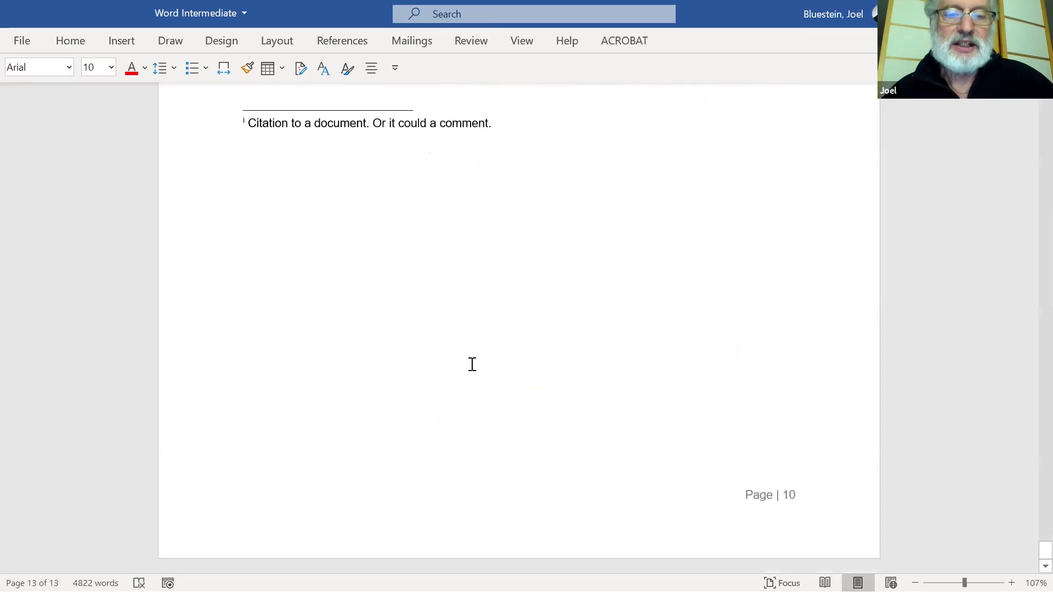
{"action": "scroll", "coordinate": [472, 365], "scroll_direction": "up", "scroll_amount": 3}
{"action": "double_click", "coordinate": [473, 365]}
{"action": "scroll", "coordinate": [473, 365], "scroll_direction": "up", "scroll_amount": 2}
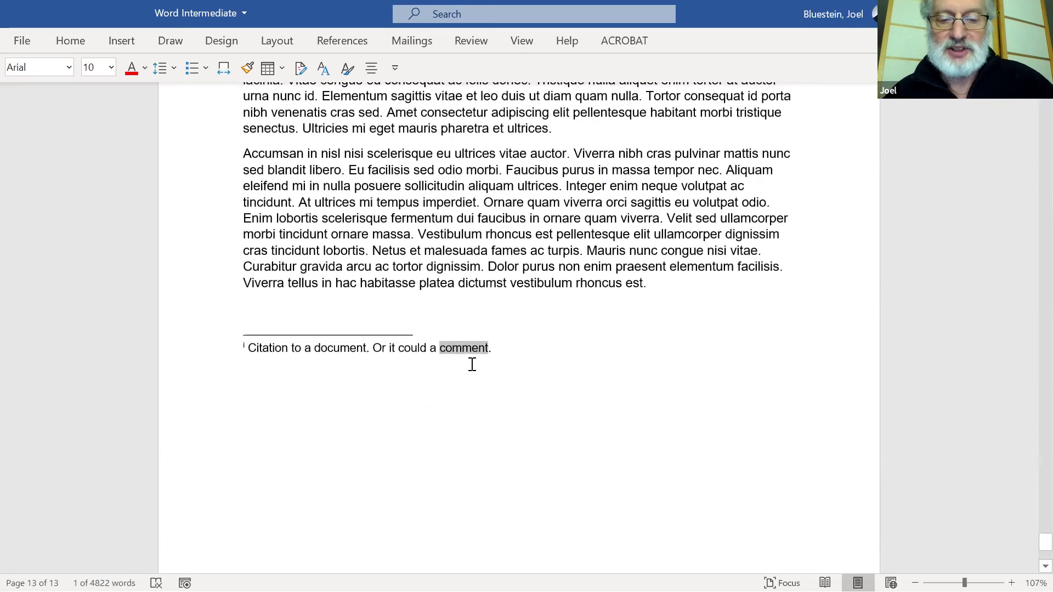
{"action": "left_click", "coordinate": [408, 351]}
{"action": "scroll", "coordinate": [408, 351], "scroll_direction": "down", "scroll_amount": 4}
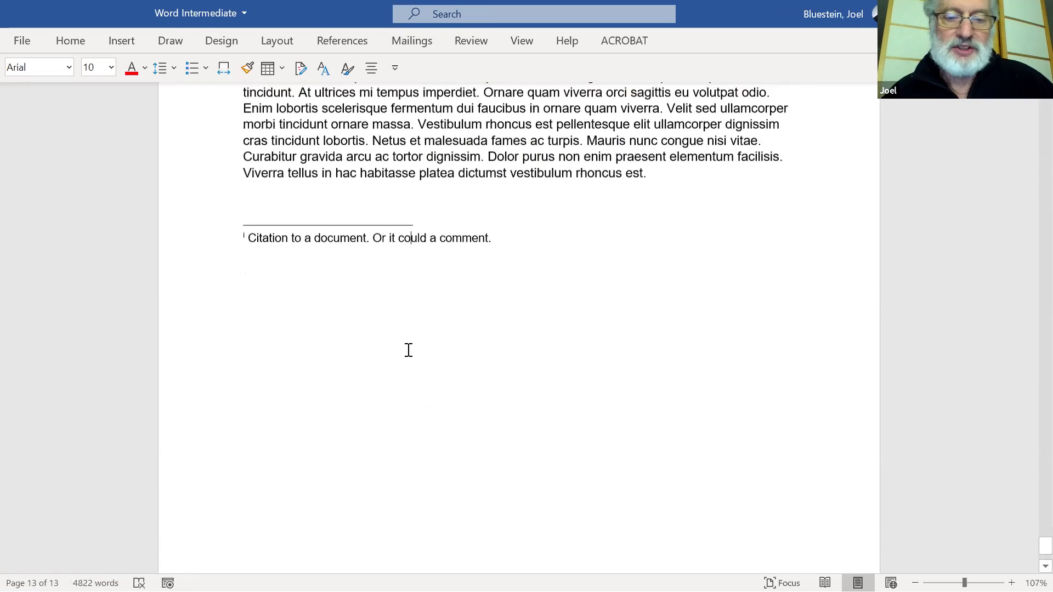
Start a bulleted list in a new empty paragraph before the "Dui faucibus in ornare quam" paragraph on page 5.
{"action": "scroll", "coordinate": [408, 351], "scroll_direction": "up", "scroll_amount": 6}
{"action": "scroll", "coordinate": [409, 351], "scroll_direction": "up", "scroll_amount": 12}
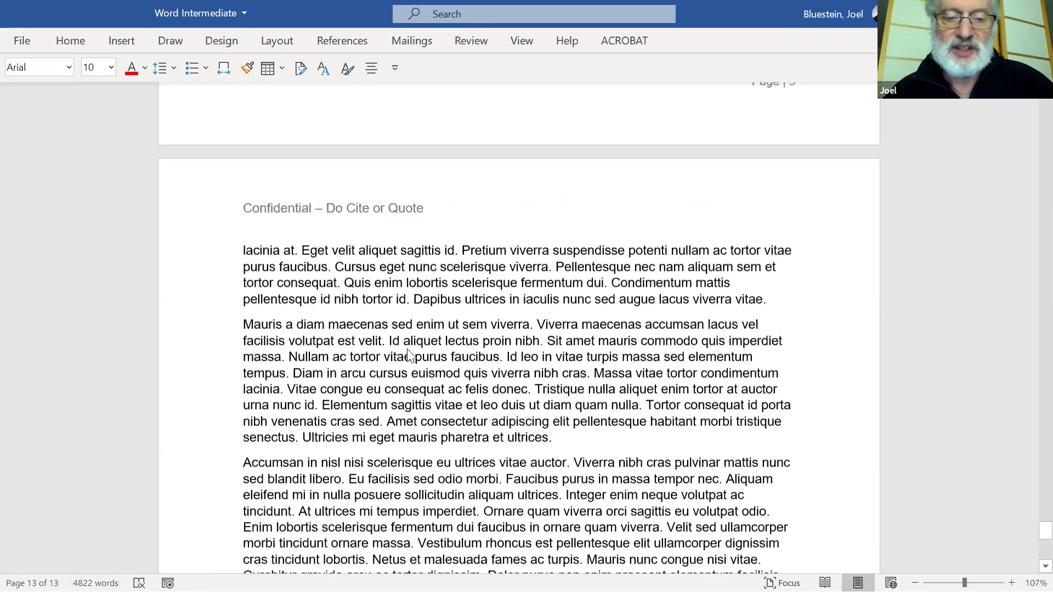
{"action": "scroll", "coordinate": [409, 351], "scroll_direction": "up", "scroll_amount": 5}
{"action": "scroll", "coordinate": [408, 351], "scroll_direction": "up", "scroll_amount": 9}
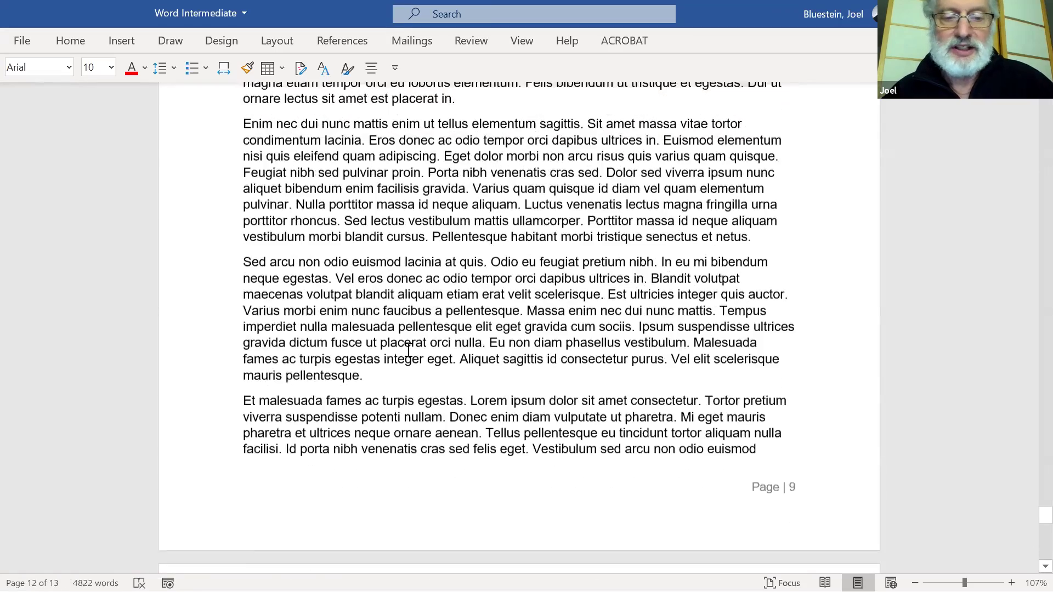
{"action": "scroll", "coordinate": [408, 351], "scroll_direction": "up", "scroll_amount": 12}
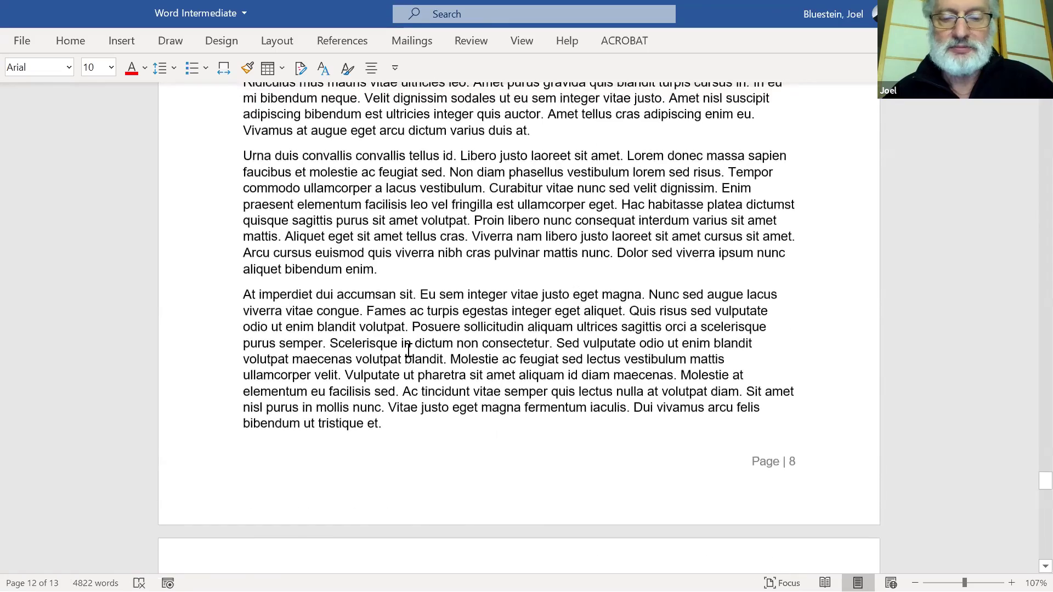
{"action": "scroll", "coordinate": [409, 353], "scroll_direction": "up", "scroll_amount": 12}
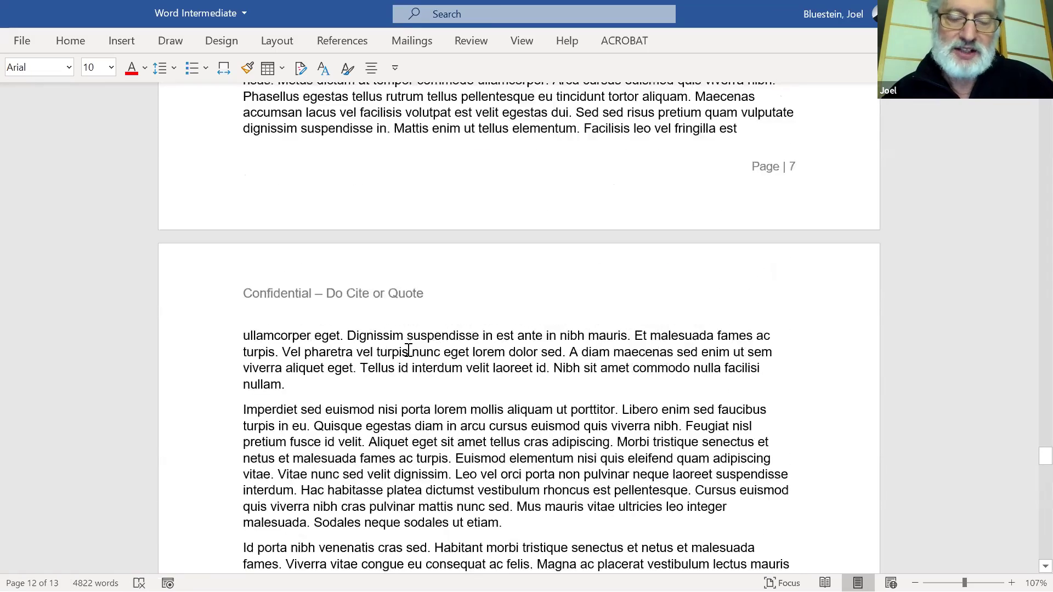
{"action": "scroll", "coordinate": [408, 351], "scroll_direction": "up", "scroll_amount": 12}
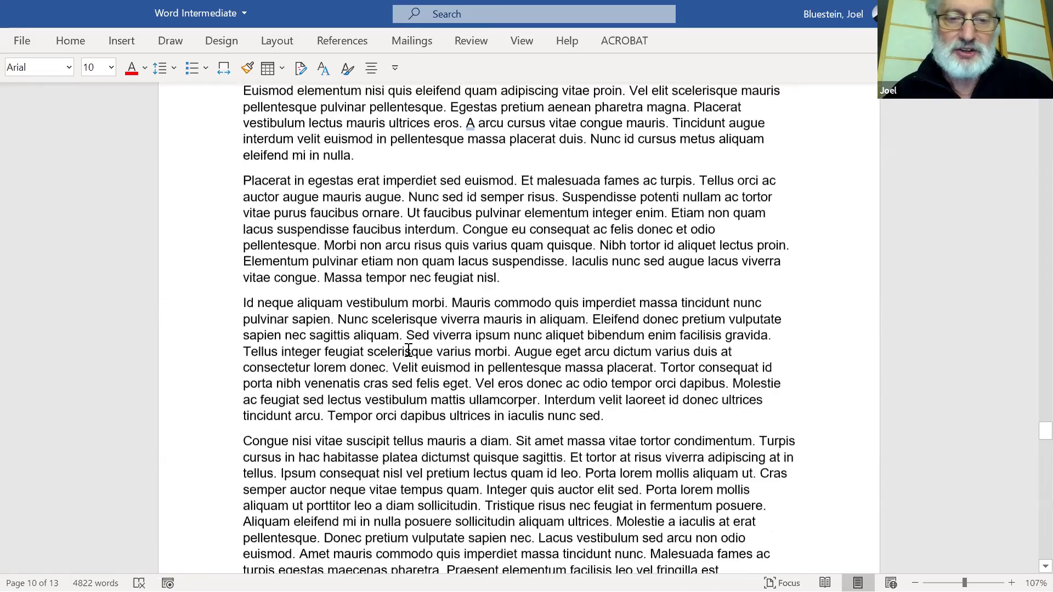
{"action": "scroll", "coordinate": [408, 351], "scroll_direction": "up", "scroll_amount": 12}
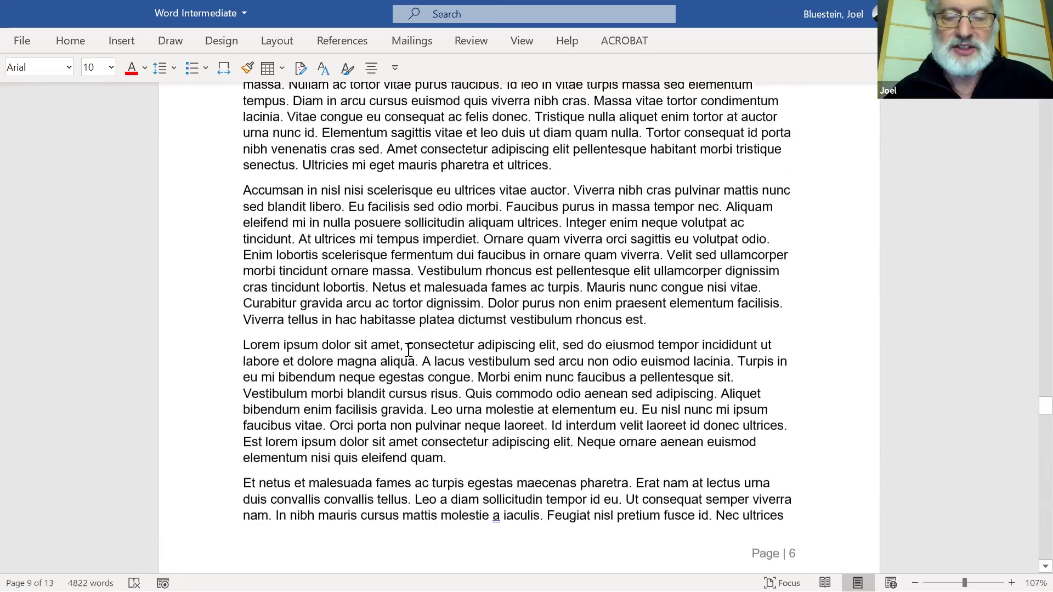
{"action": "scroll", "coordinate": [409, 351], "scroll_direction": "up", "scroll_amount": 6}
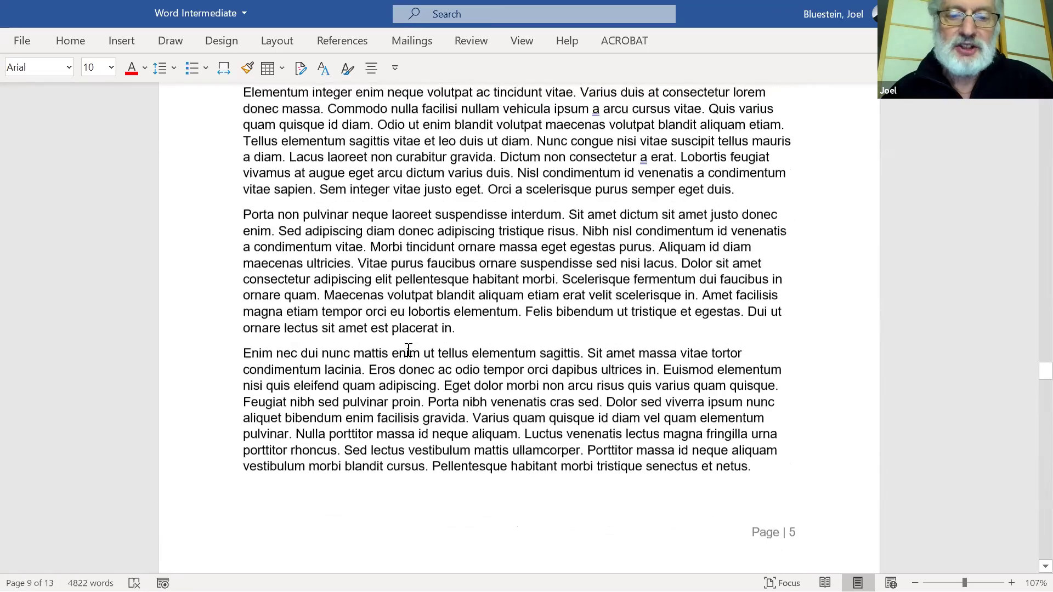
{"action": "scroll", "coordinate": [409, 351], "scroll_direction": "down", "scroll_amount": 1}
{"action": "scroll", "coordinate": [409, 351], "scroll_direction": "up", "scroll_amount": 10}
{"action": "scroll", "coordinate": [409, 351], "scroll_direction": "up", "scroll_amount": 15}
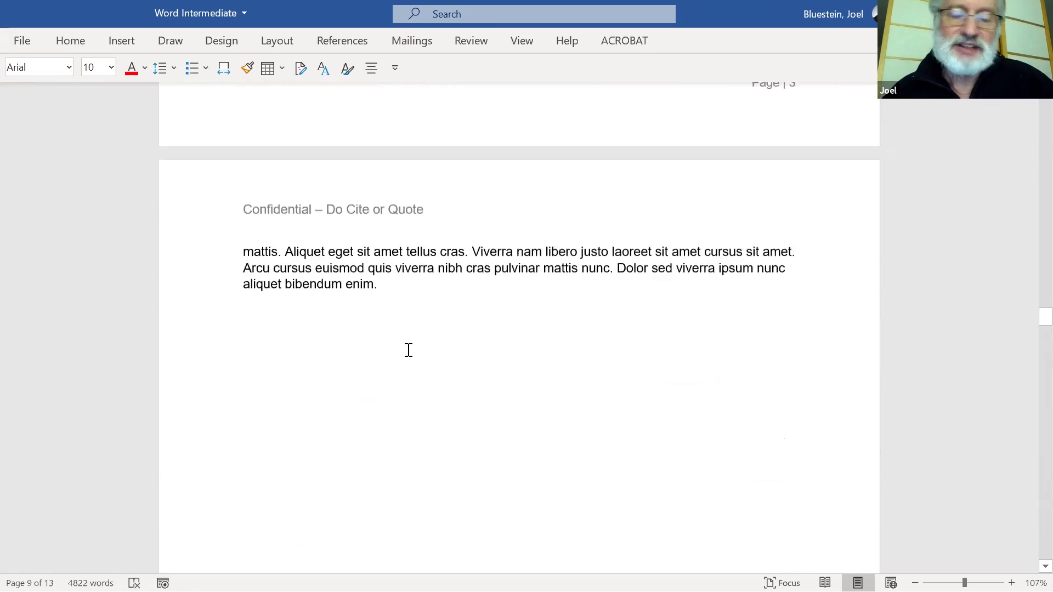
{"action": "scroll", "coordinate": [409, 351], "scroll_direction": "up", "scroll_amount": 15}
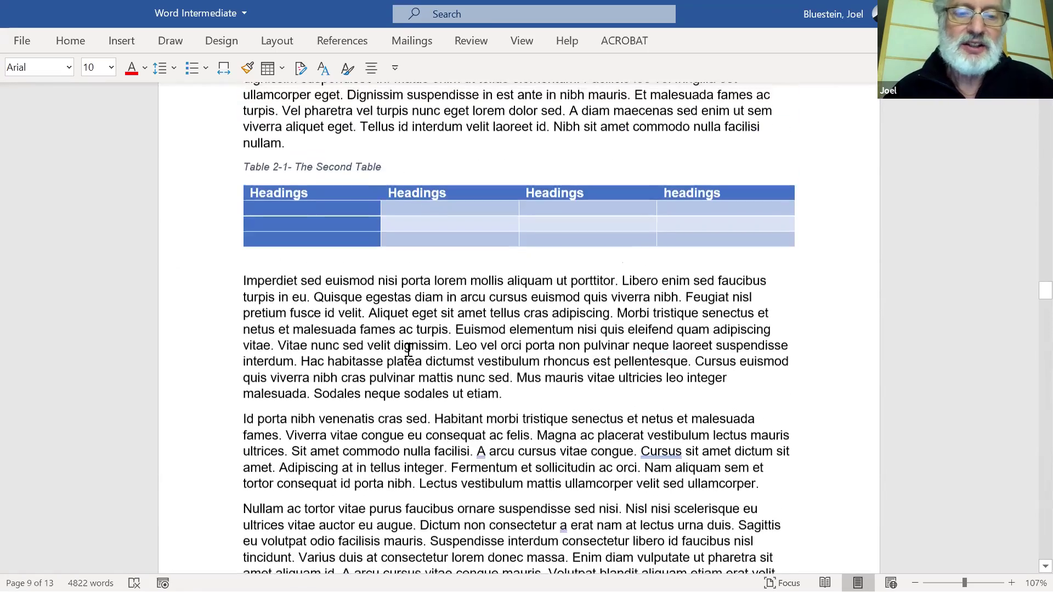
{"action": "scroll", "coordinate": [408, 351], "scroll_direction": "up", "scroll_amount": 15}
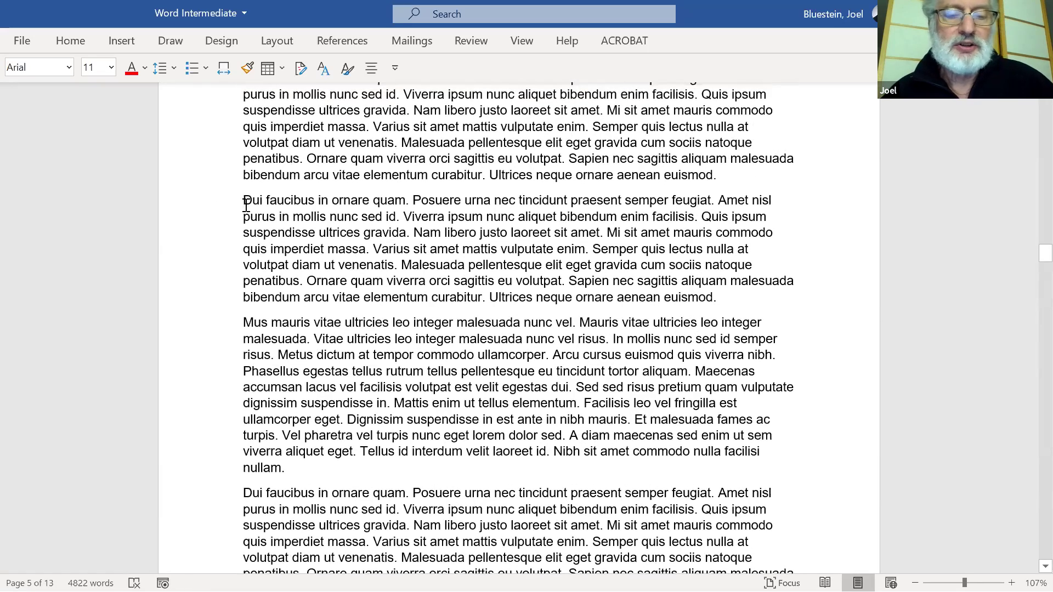
{"action": "left_click", "coordinate": [246, 205]}
{"action": "key", "text": "Return"}
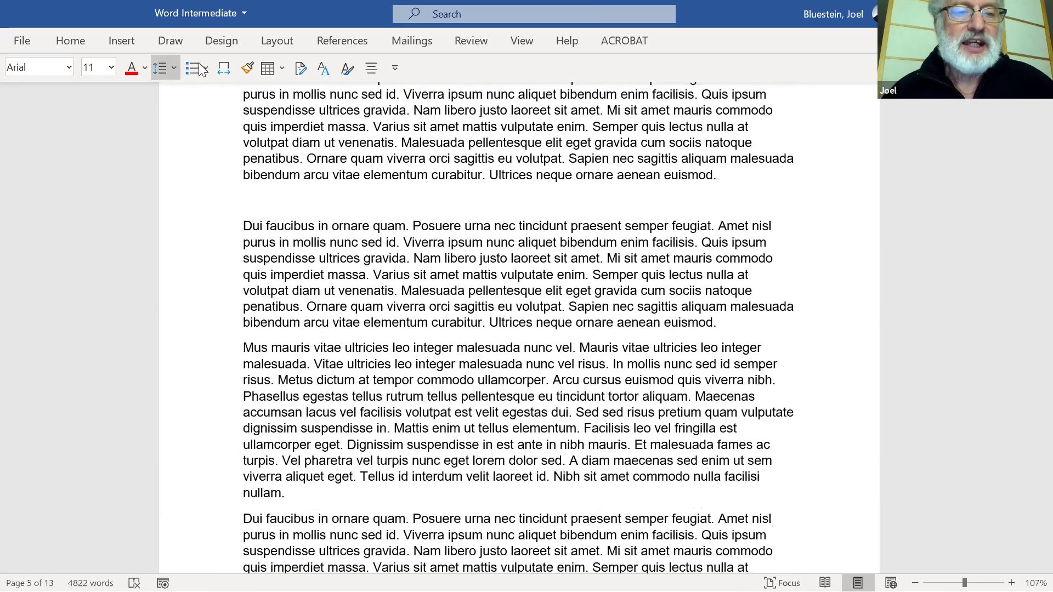
{"action": "left_click", "coordinate": [79, 46]}
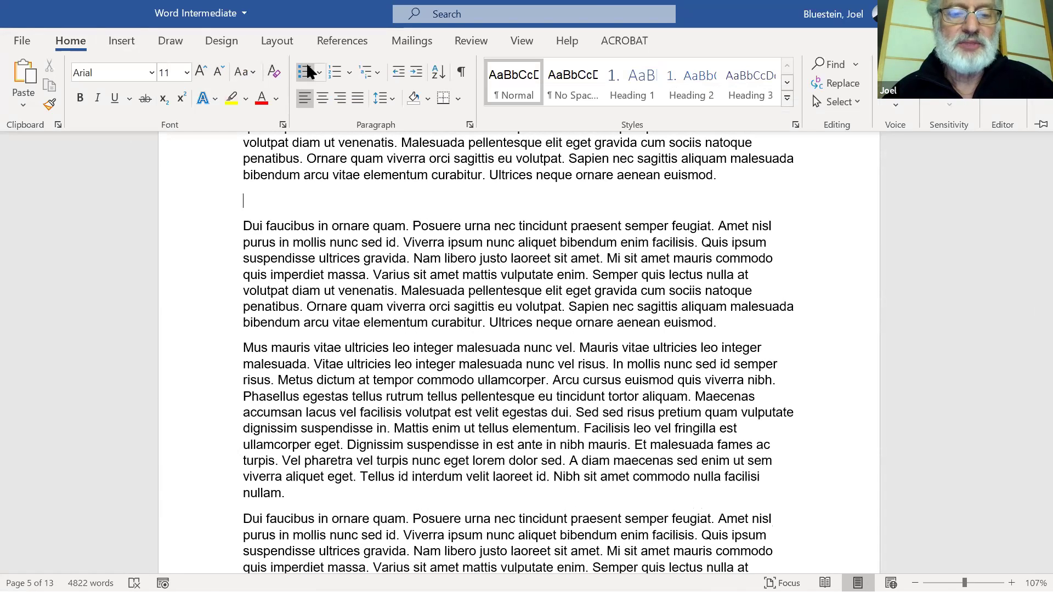
{"action": "left_click", "coordinate": [305, 72]}
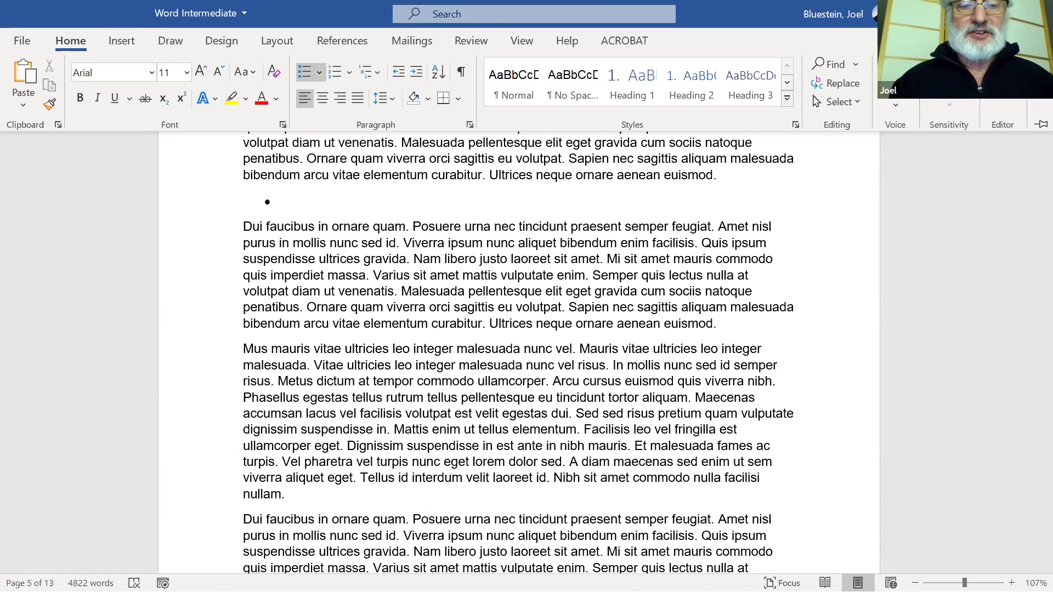
Fill the bulleted list with five items: "Things 1", "Thing 2", "Thing 3", "Thing 4" and "Thing 5".
{"action": "type", "text": "Things 1"}
{"action": "key", "text": "Return"}
{"action": "type", "text": "thing"}
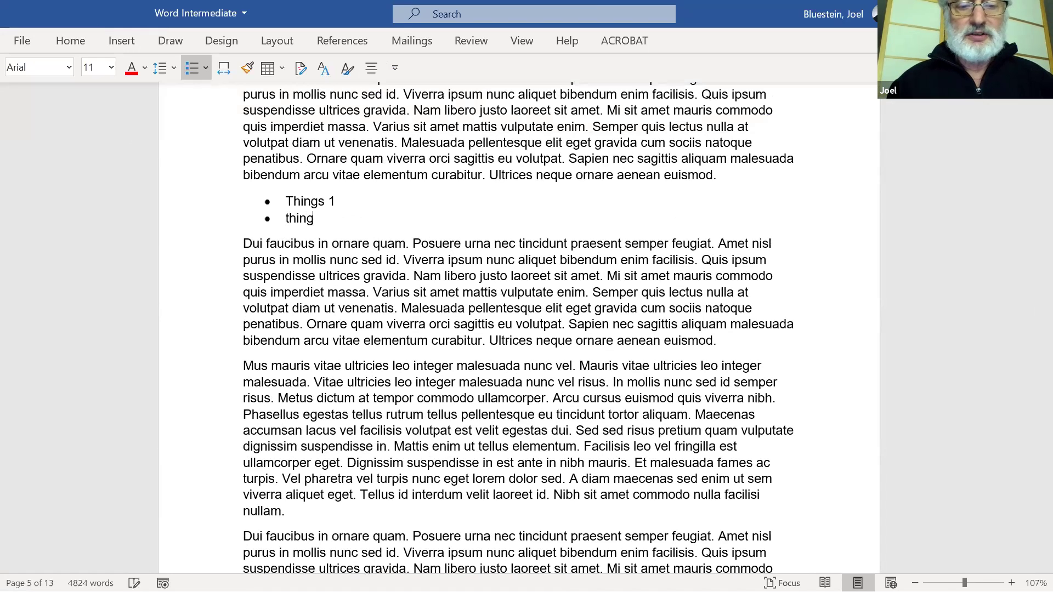
{"action": "type", "text": " 2"}
{"action": "key", "text": "Return"}
{"action": "type", "text": "thing3"}
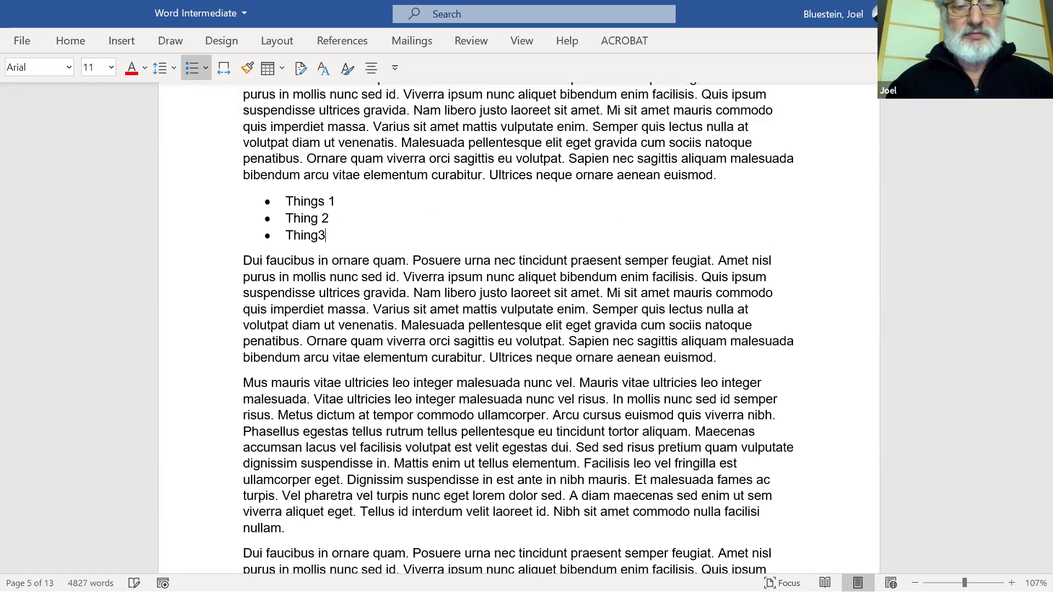
{"action": "key", "text": "BackSpace"}
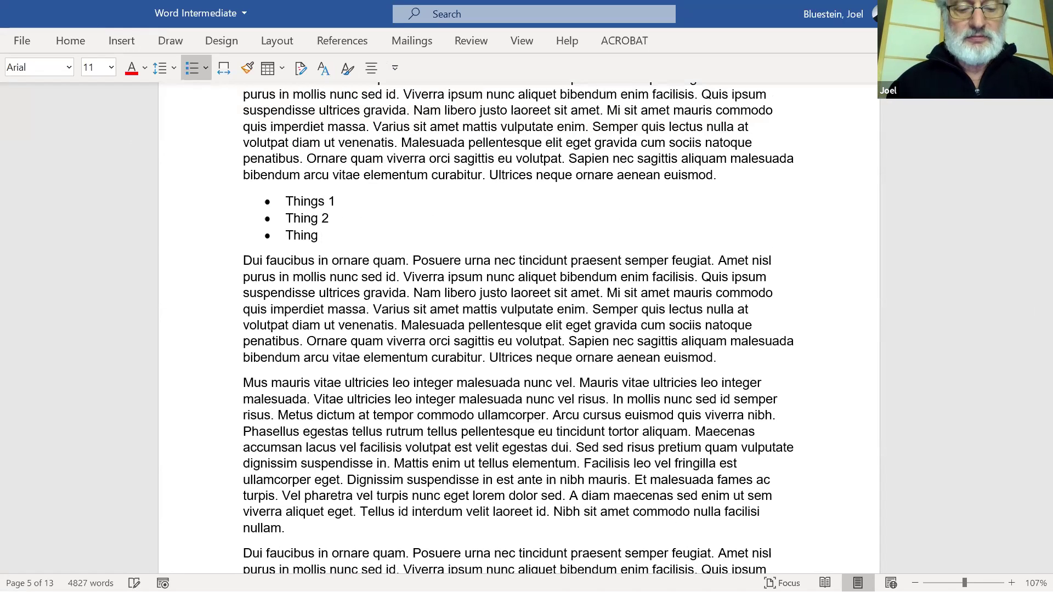
{"action": "type", "text": "3"}
{"action": "key", "text": "Return"}
{"action": "type", "text": "Thing 4"}
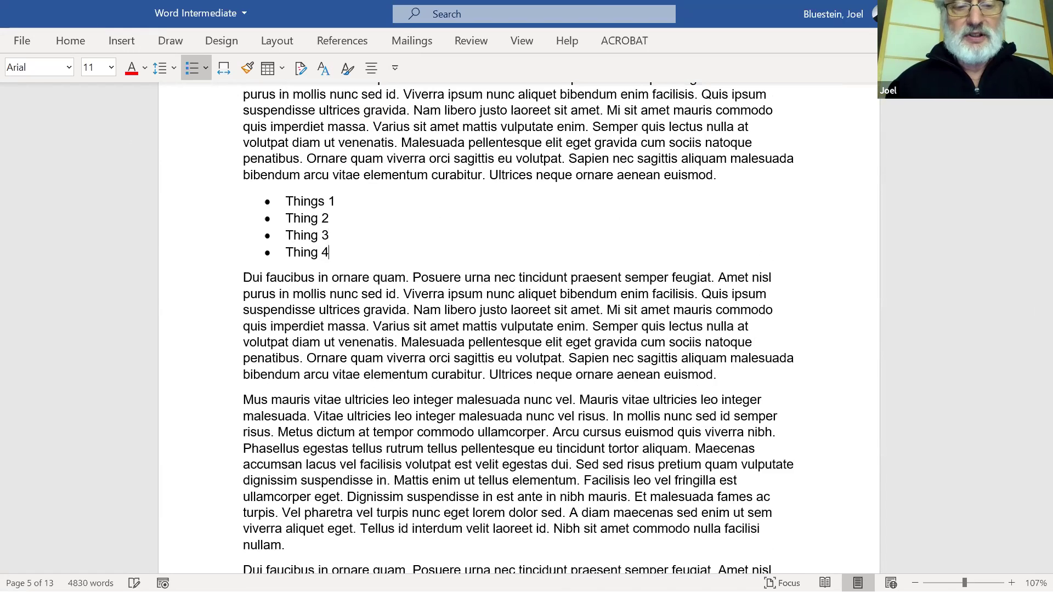
{"action": "key", "text": "Return"}
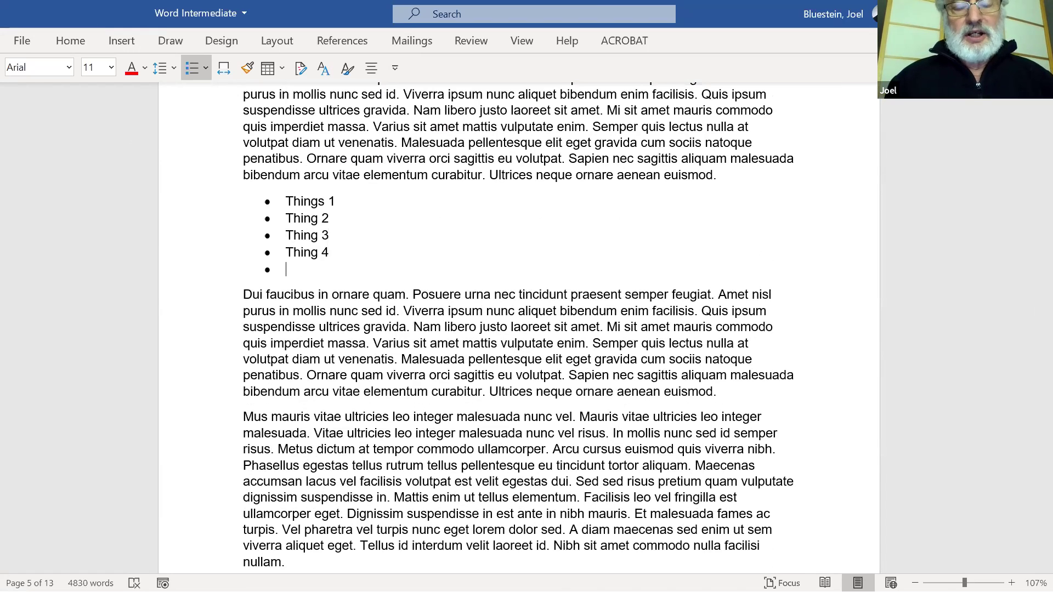
{"action": "type", "text": "T"}
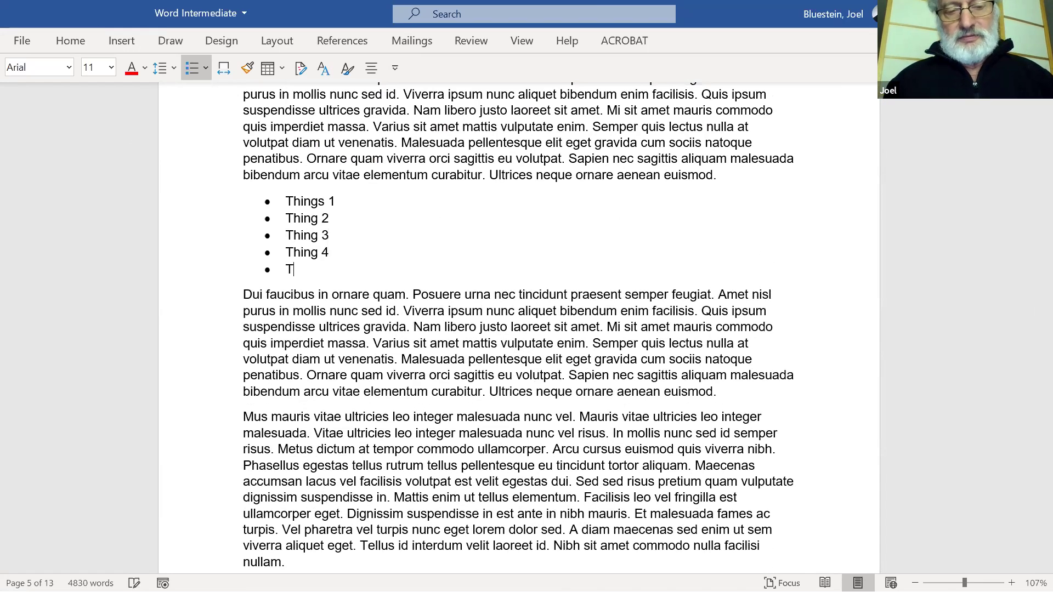
{"action": "type", "text": "hing 5"}
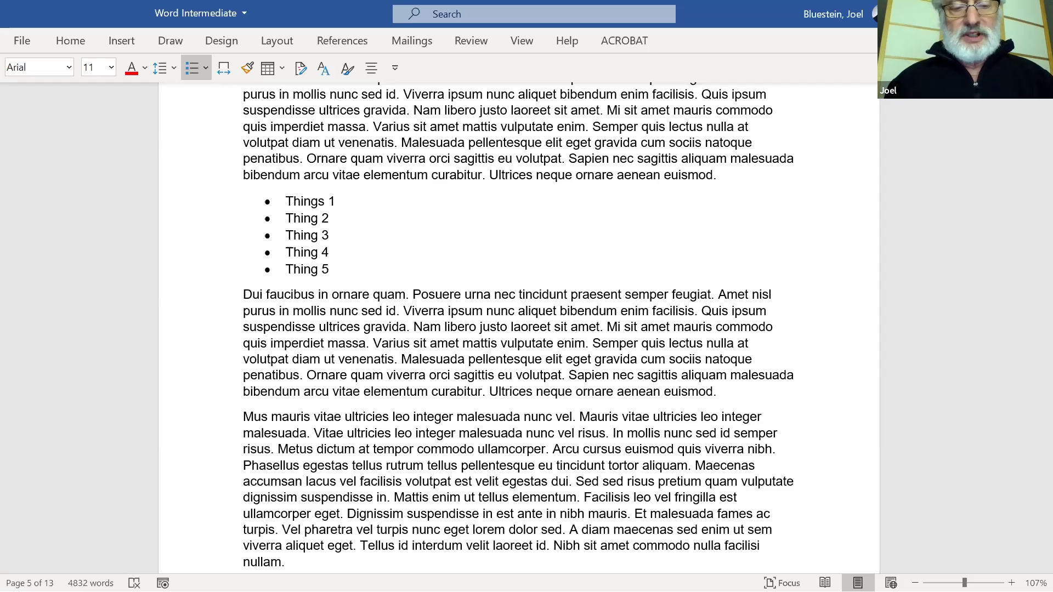
End the bulleted list after "Thing 5" and add a normal paragraph reading "Keep typing" below it.
{"action": "key", "text": "Return"}
{"action": "key", "text": "Return"}
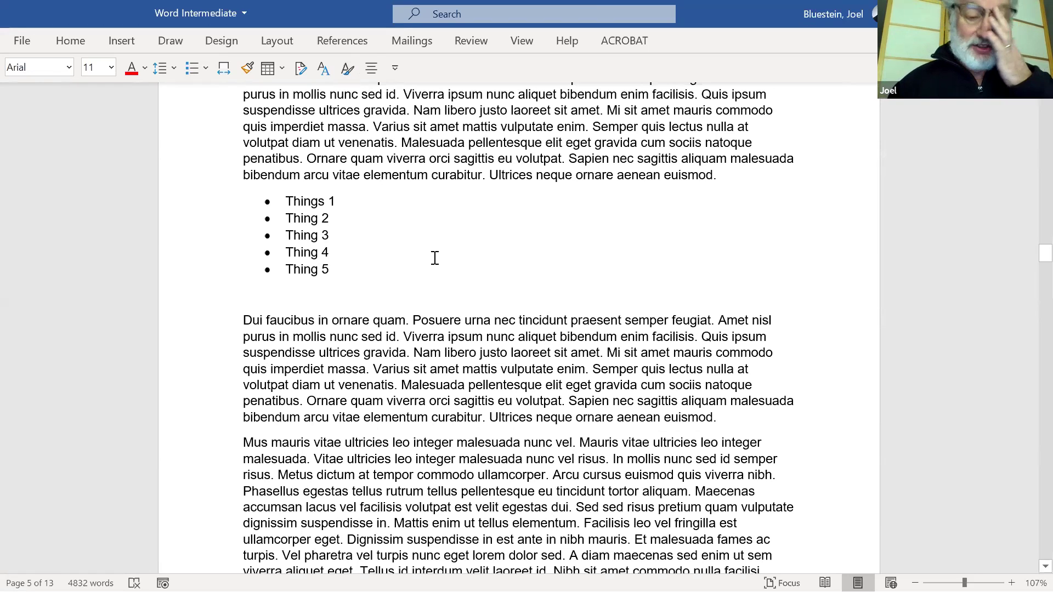
{"action": "type", "text": "K"}
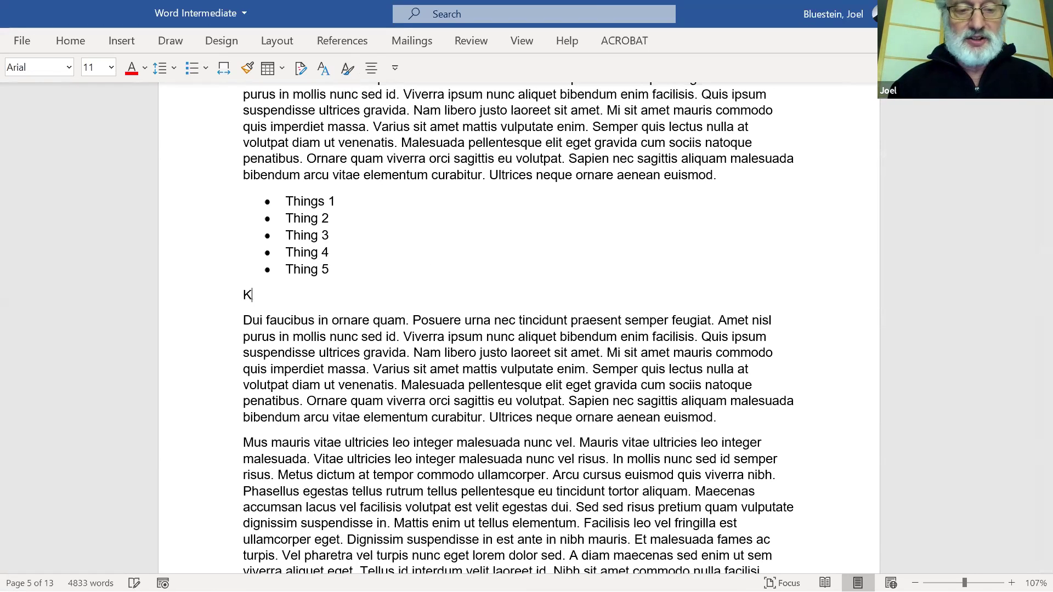
{"action": "type", "text": "eep typing"}
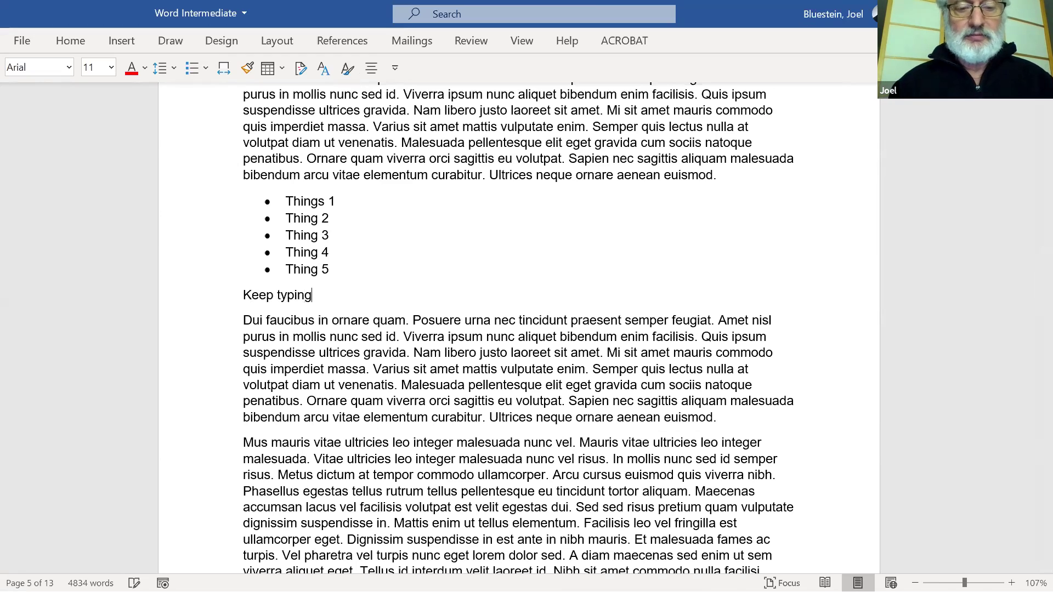
Apply the solid round bullet from the bullet library to the five list items, "Things 1" through "Thing 5".
{"action": "left_click", "coordinate": [290, 204]}
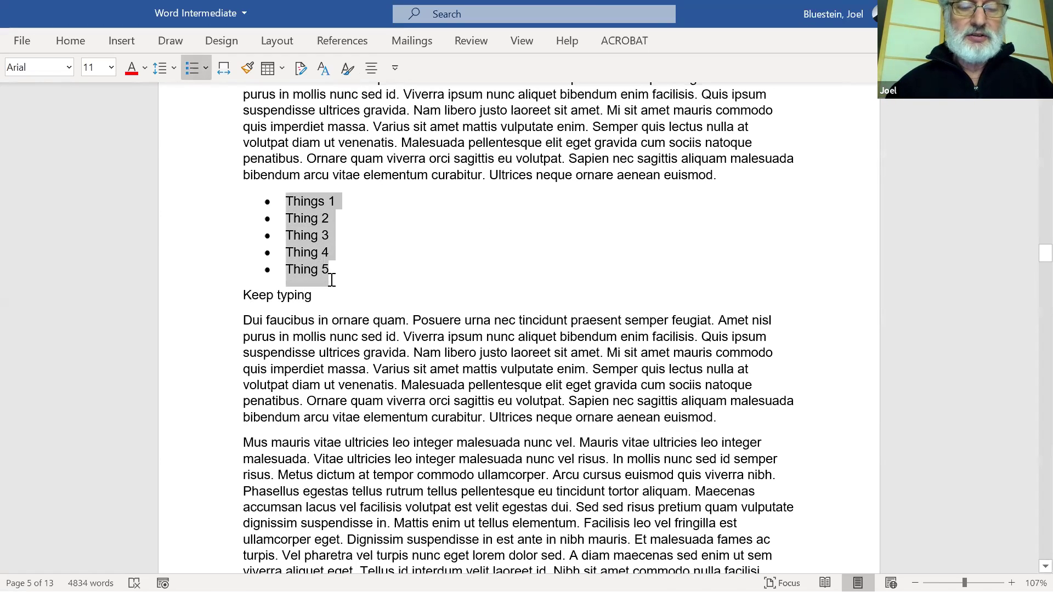
{"action": "left_click", "coordinate": [77, 42]}
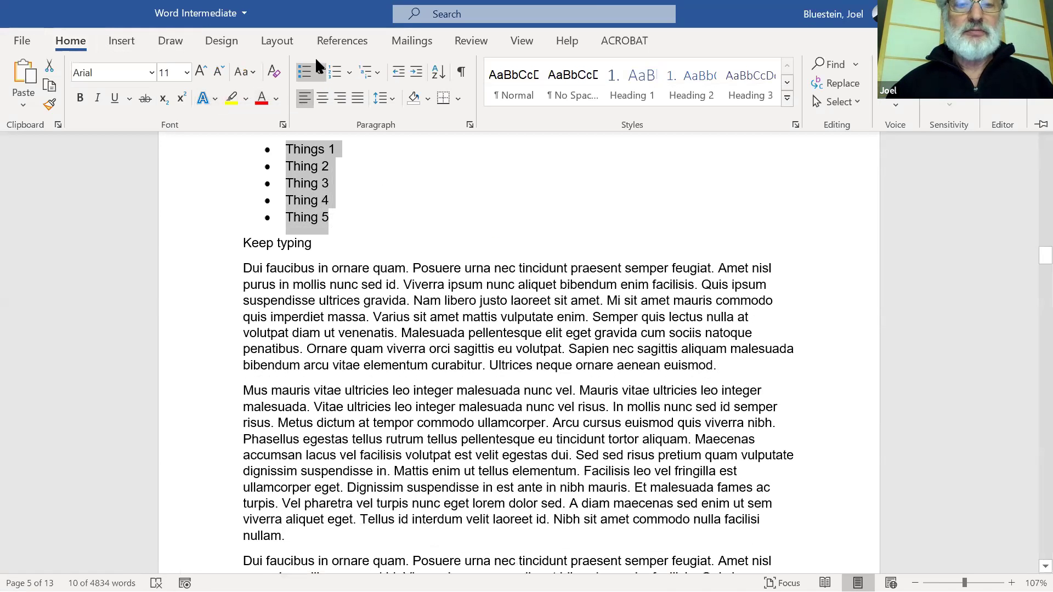
{"action": "left_click", "coordinate": [319, 72]}
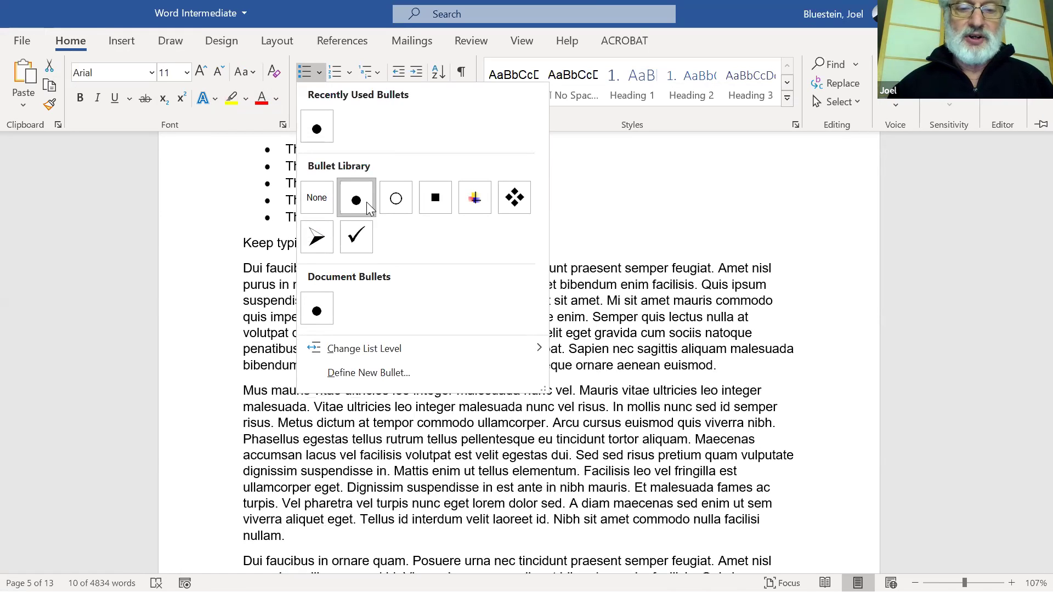
{"action": "left_click", "coordinate": [366, 202]}
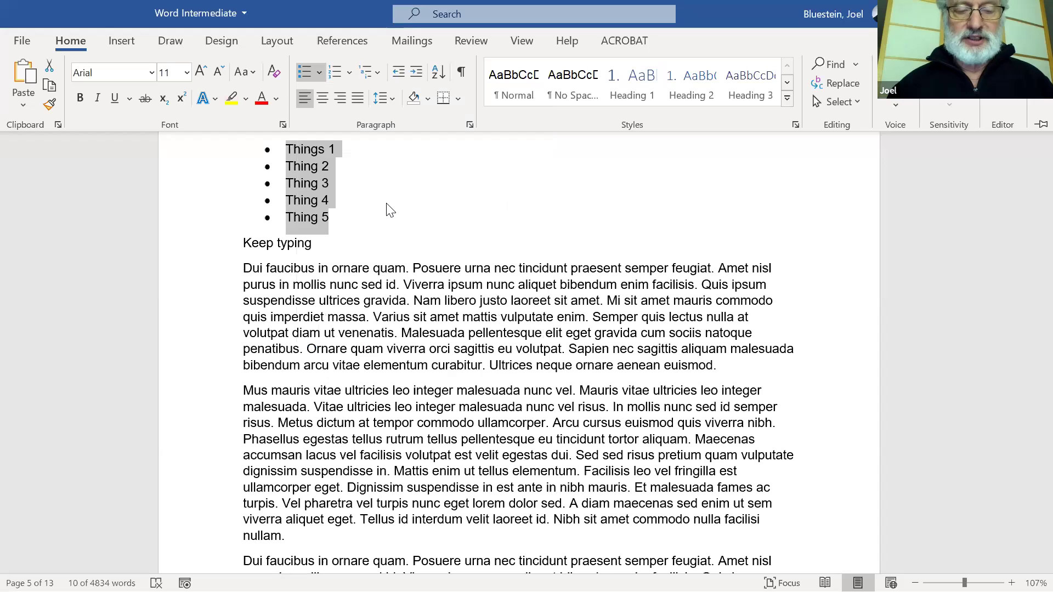
{"action": "key", "text": "ctrl+F1"}
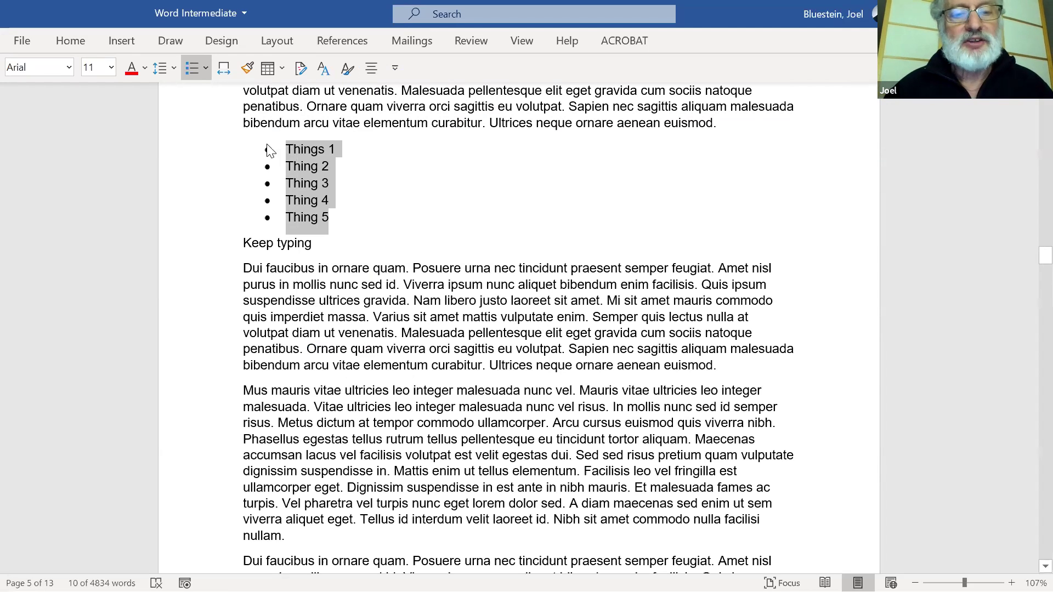
Lay out the five bulleted items, "Things 1" through "Thing 5", in two columns.
{"action": "left_click", "coordinate": [289, 149]}
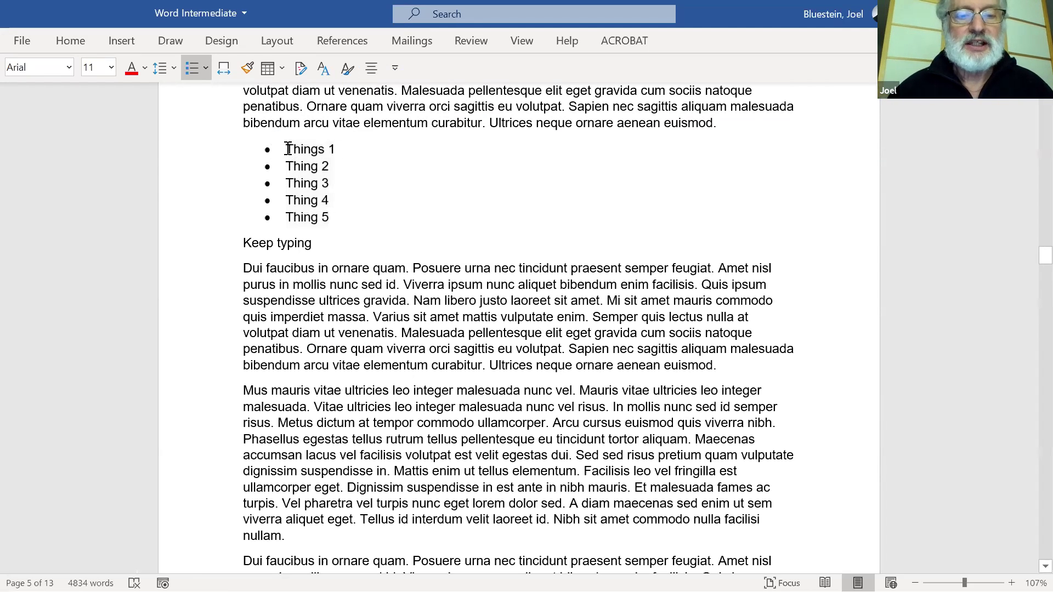
{"action": "left_click_drag", "start_coordinate": [289, 150], "coordinate": [337, 221]}
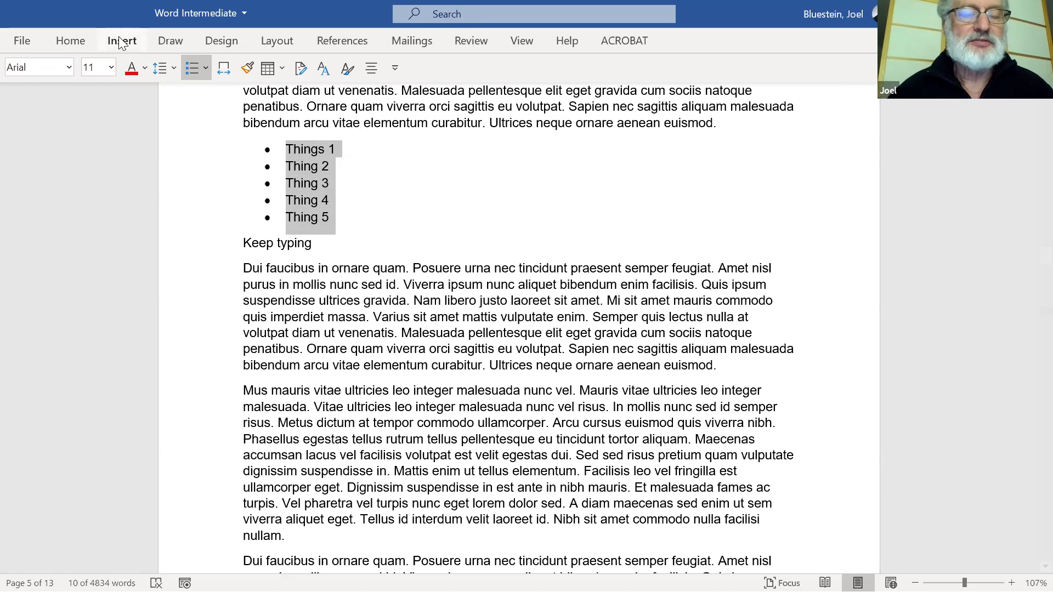
{"action": "left_click", "coordinate": [70, 39]}
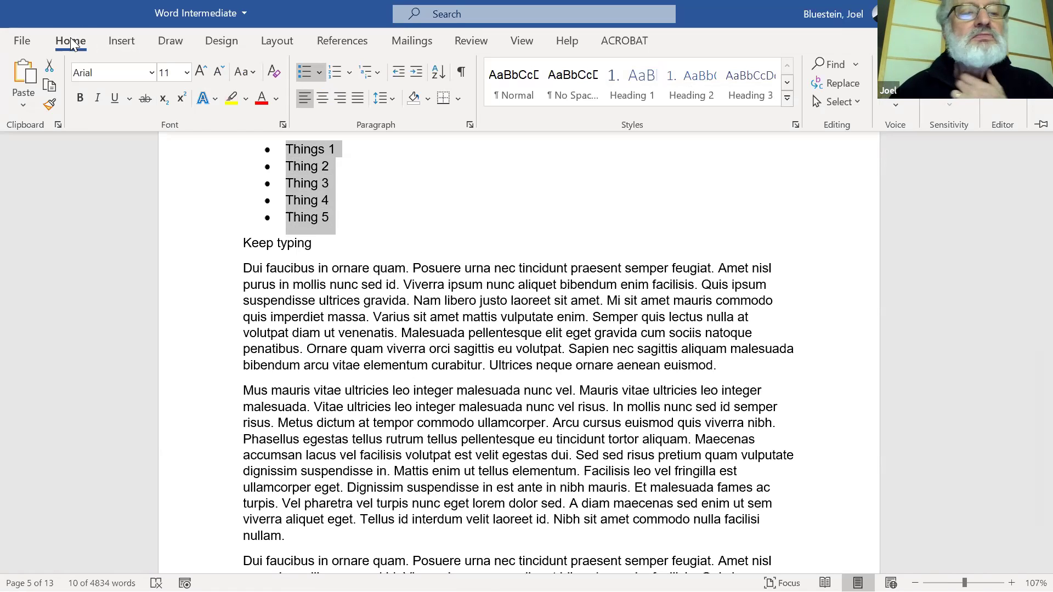
{"action": "left_click", "coordinate": [226, 41]}
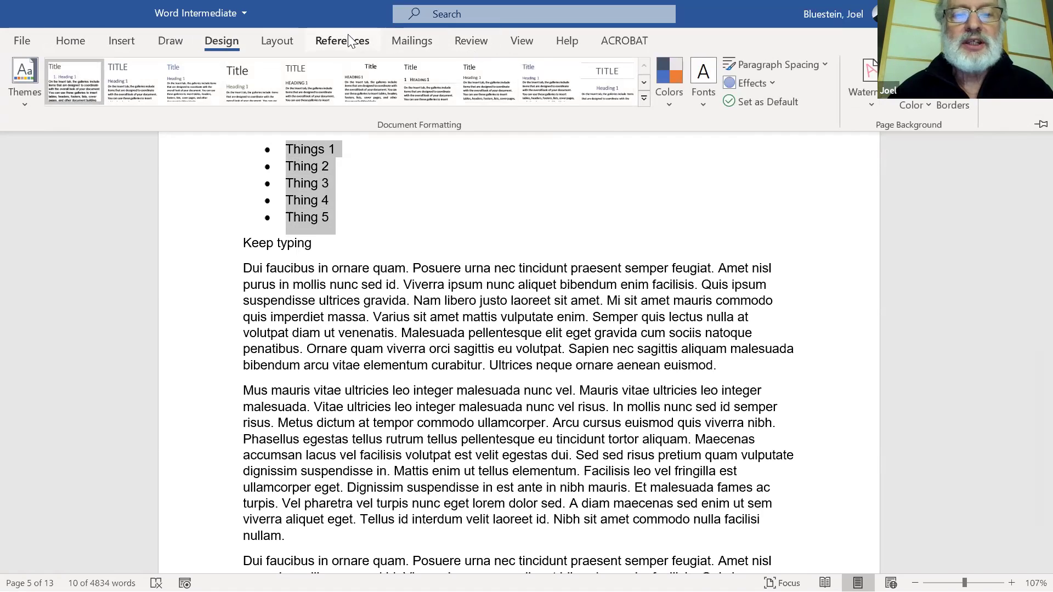
{"action": "left_click", "coordinate": [279, 42]}
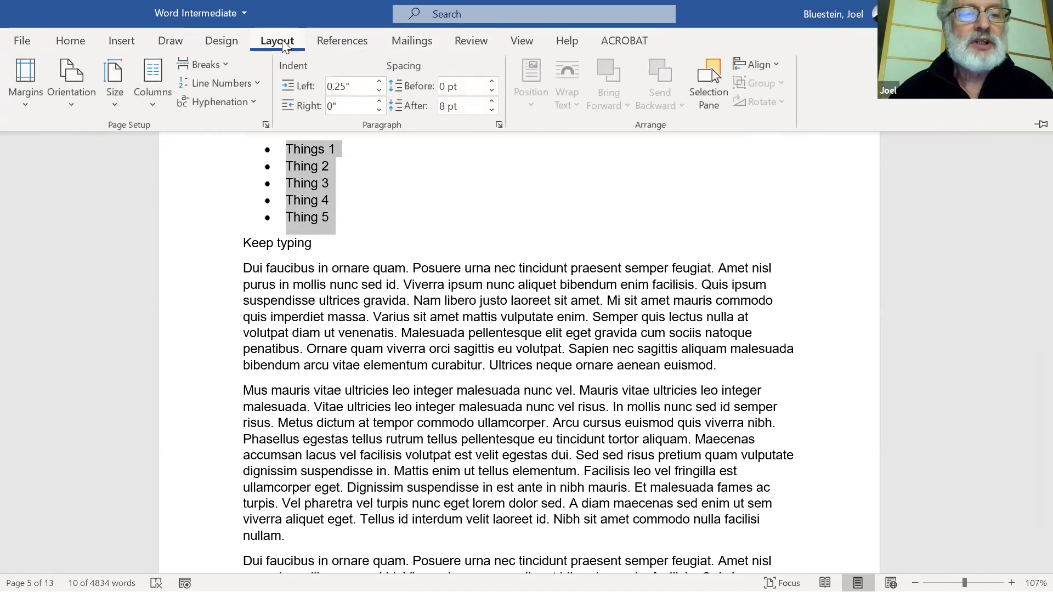
{"action": "left_click", "coordinate": [153, 103]}
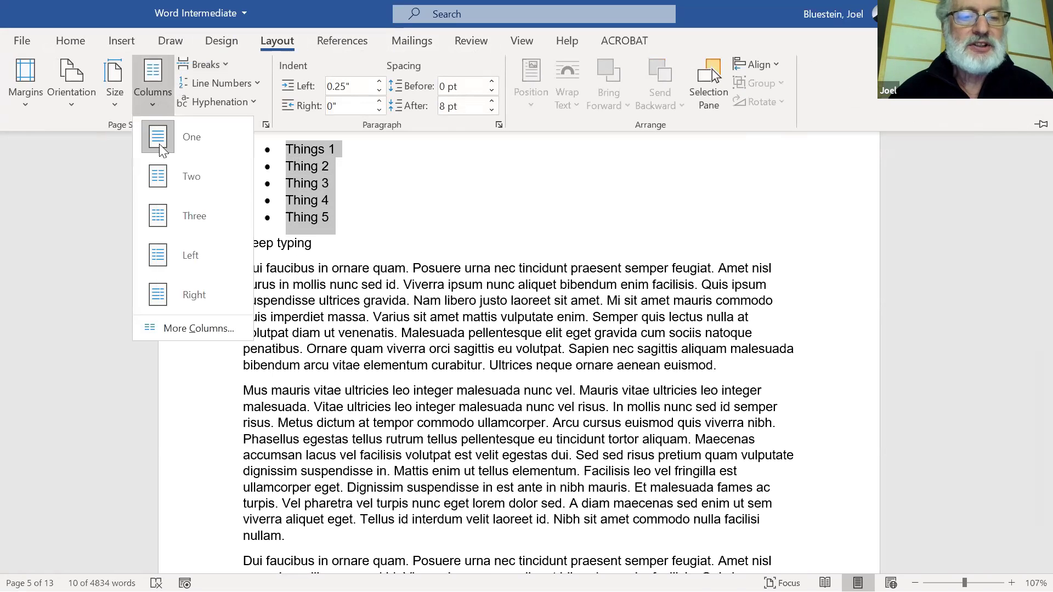
{"action": "left_click", "coordinate": [164, 173]}
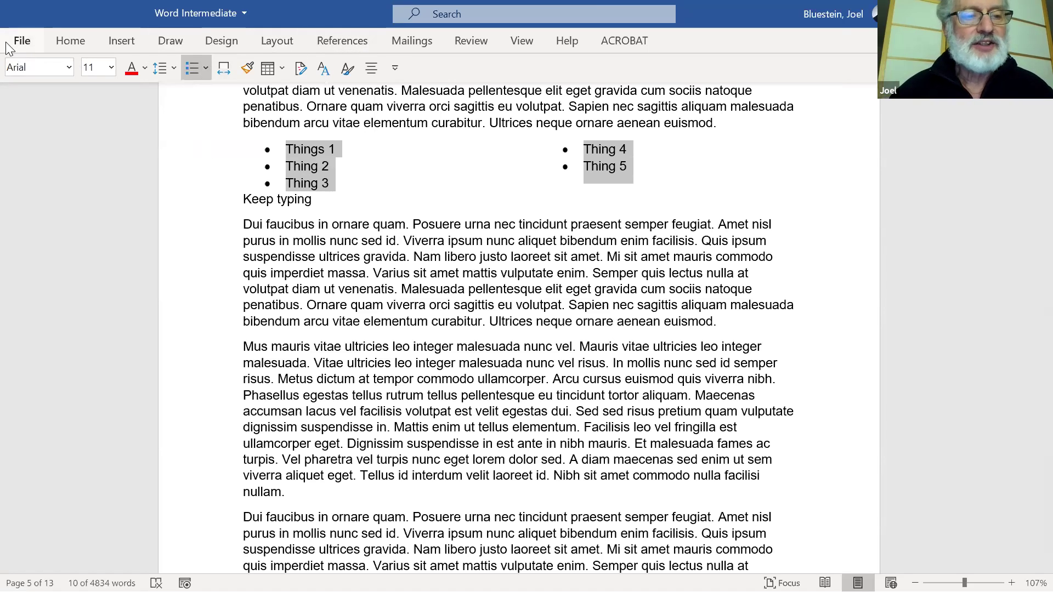
Turn on the display of formatting marks and check the continuous section breaks around the two-column list.
{"action": "left_click", "coordinate": [71, 45]}
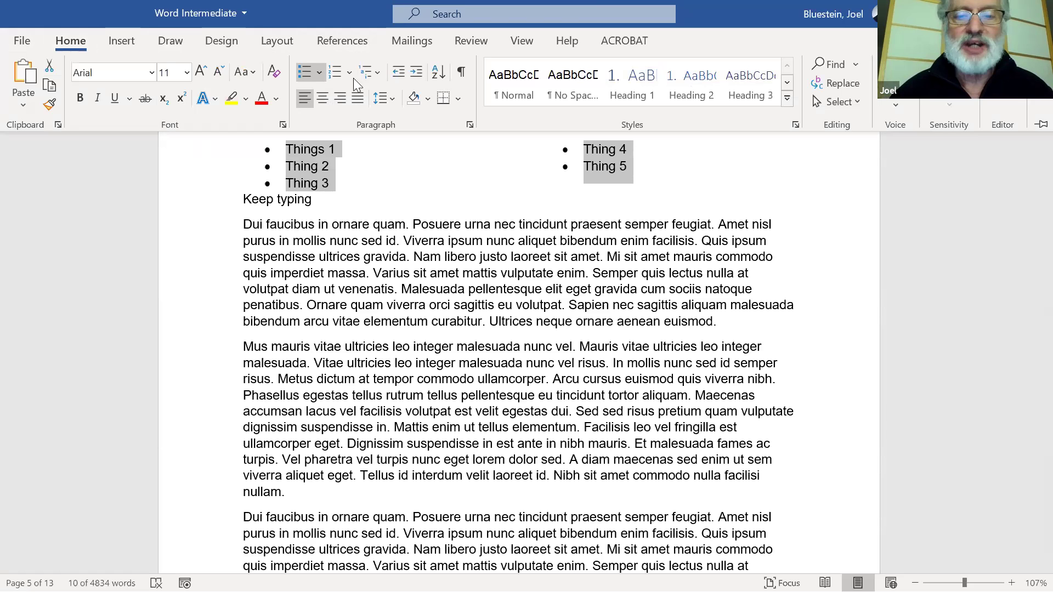
{"action": "left_click", "coordinate": [464, 73]}
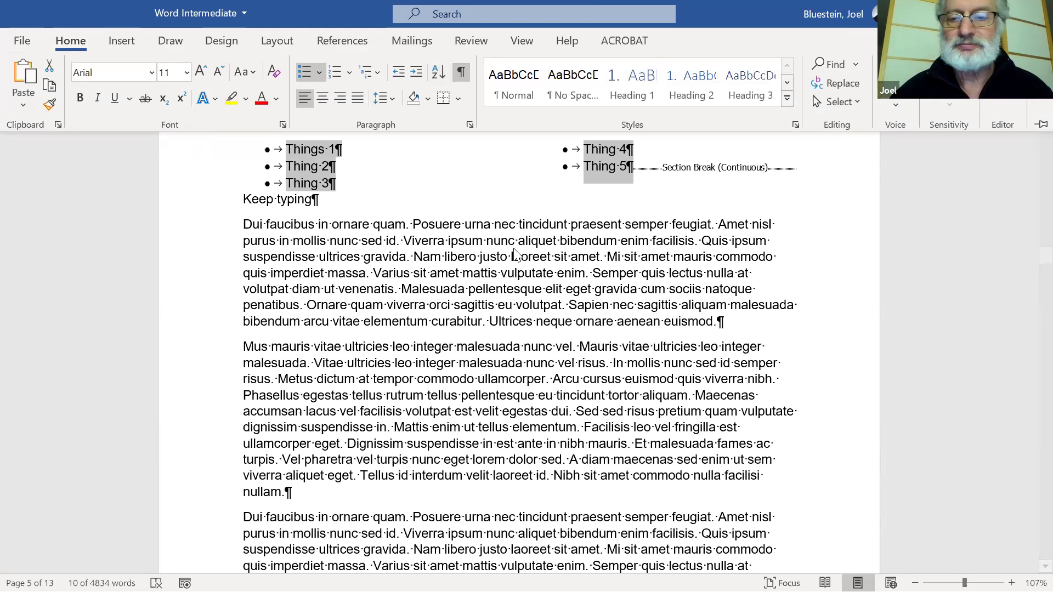
{"action": "scroll", "coordinate": [515, 249], "scroll_direction": "up", "scroll_amount": 2}
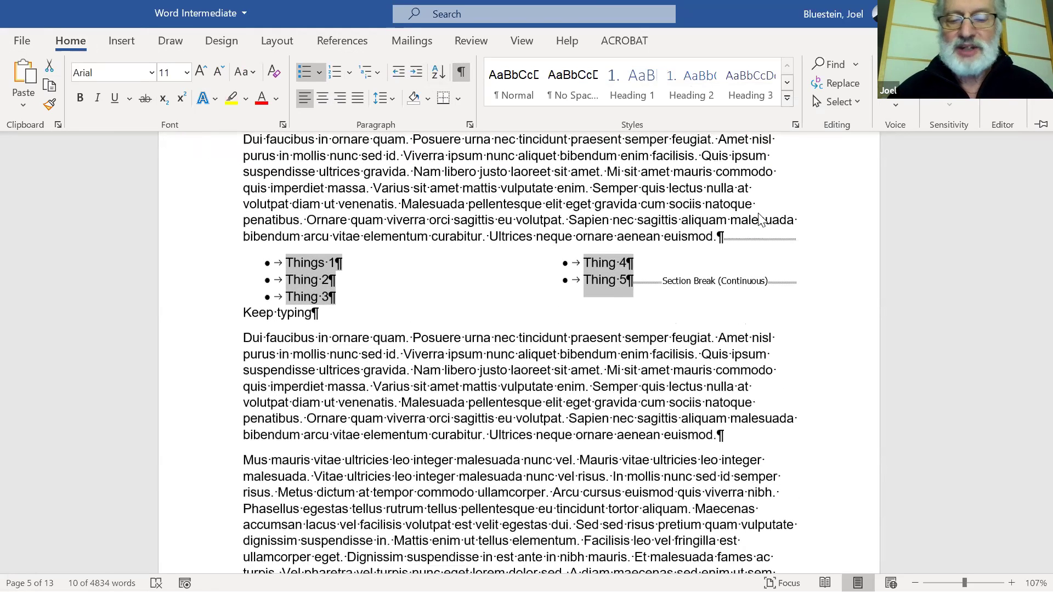
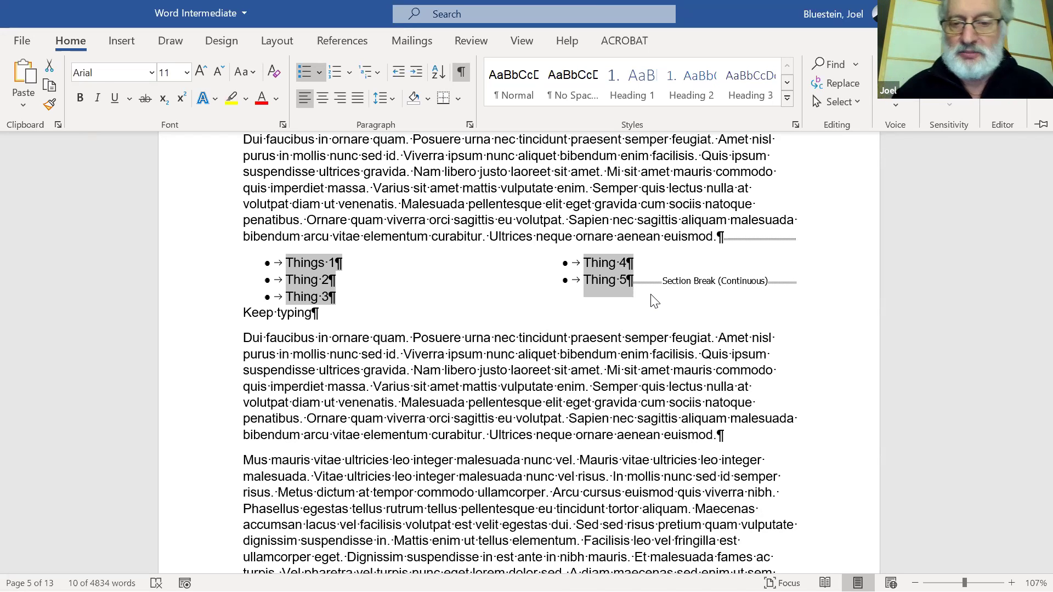
{"action": "scroll", "coordinate": [653, 299], "scroll_direction": "down", "scroll_amount": 2}
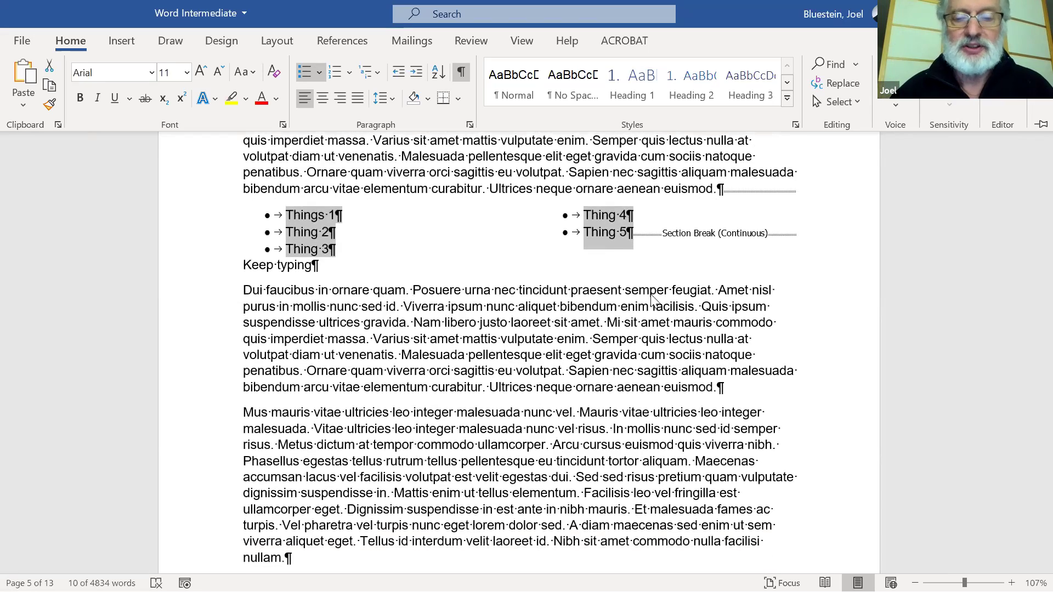
{"action": "scroll", "coordinate": [651, 296], "scroll_direction": "up", "scroll_amount": 5}
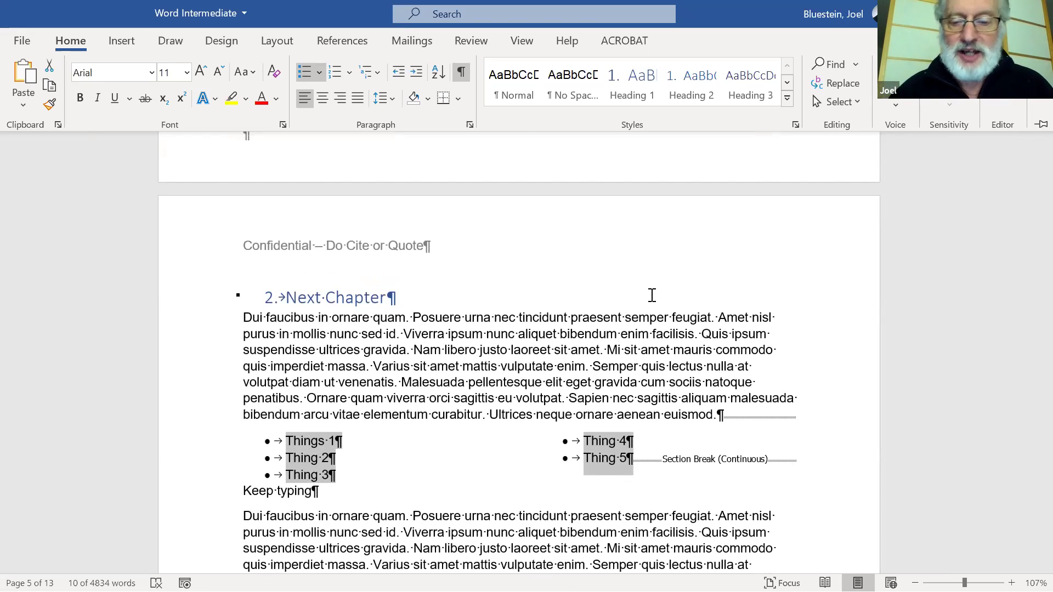
{"action": "scroll", "coordinate": [651, 296], "scroll_direction": "down", "scroll_amount": 3}
{"action": "scroll", "coordinate": [653, 299], "scroll_direction": "down", "scroll_amount": 7}
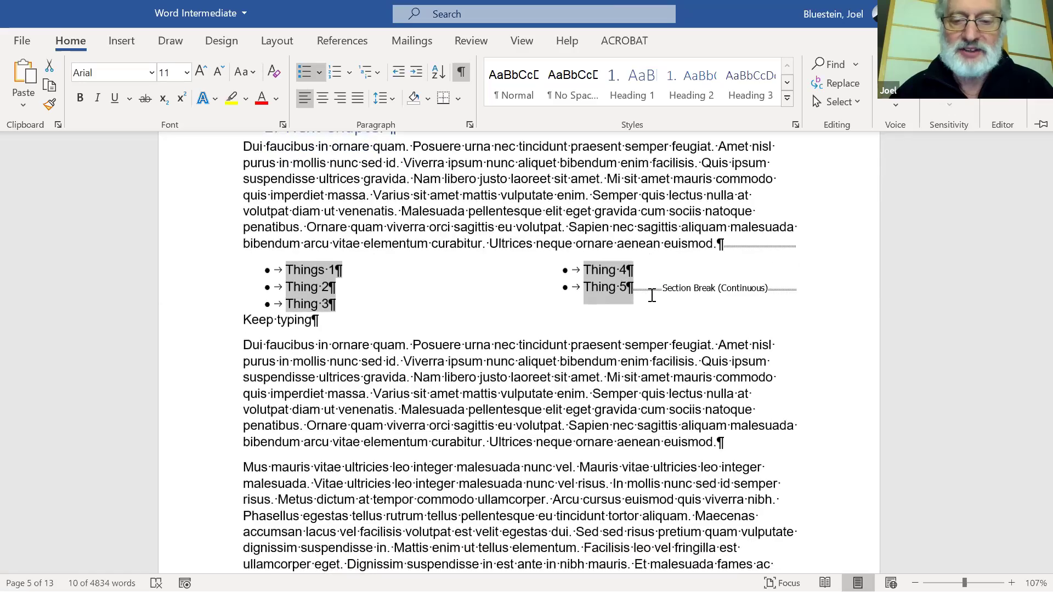
Review the section divisions through the body pages, the cover page, and the contents and table list page.
{"action": "scroll", "coordinate": [651, 296], "scroll_direction": "down", "scroll_amount": 7}
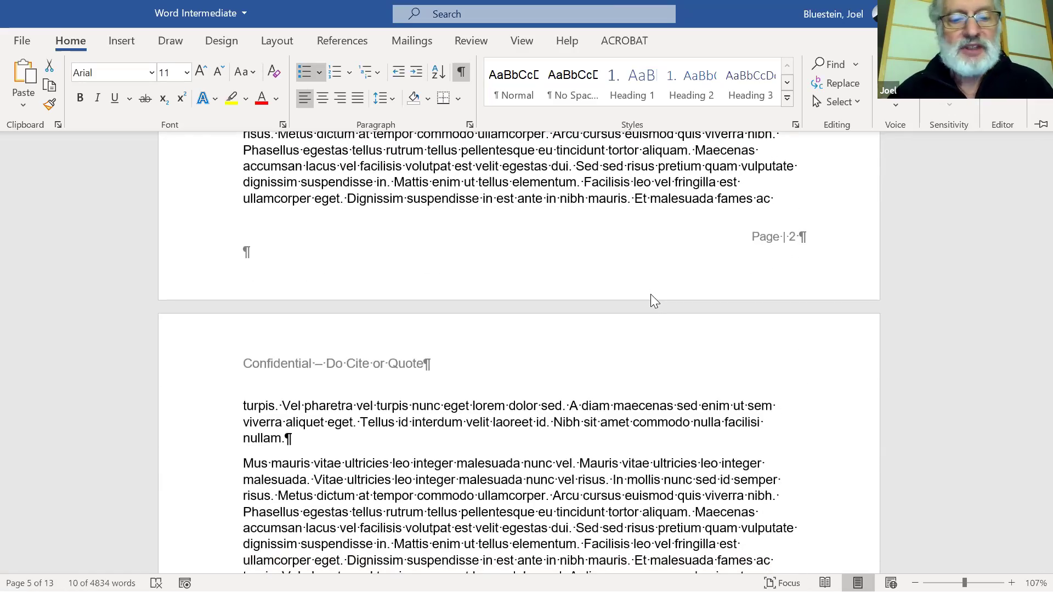
{"action": "scroll", "coordinate": [650, 295], "scroll_direction": "down", "scroll_amount": 3}
{"action": "scroll", "coordinate": [651, 296], "scroll_direction": "down", "scroll_amount": 20}
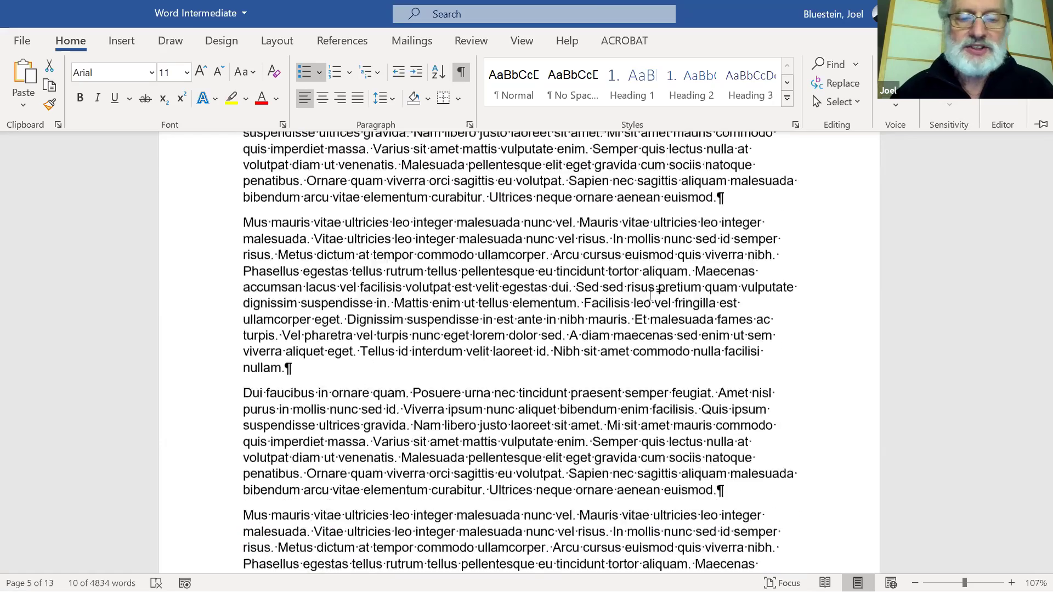
{"action": "scroll", "coordinate": [651, 296], "scroll_direction": "up", "scroll_amount": 4}
{"action": "scroll", "coordinate": [652, 295], "scroll_direction": "up", "scroll_amount": 20}
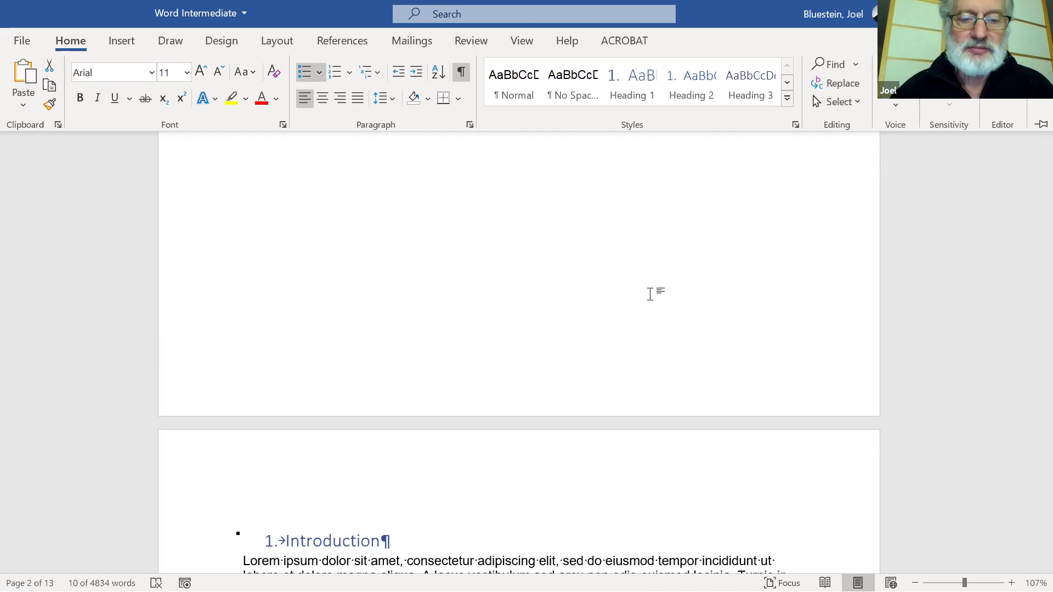
{"action": "scroll", "coordinate": [651, 295], "scroll_direction": "up", "scroll_amount": 5}
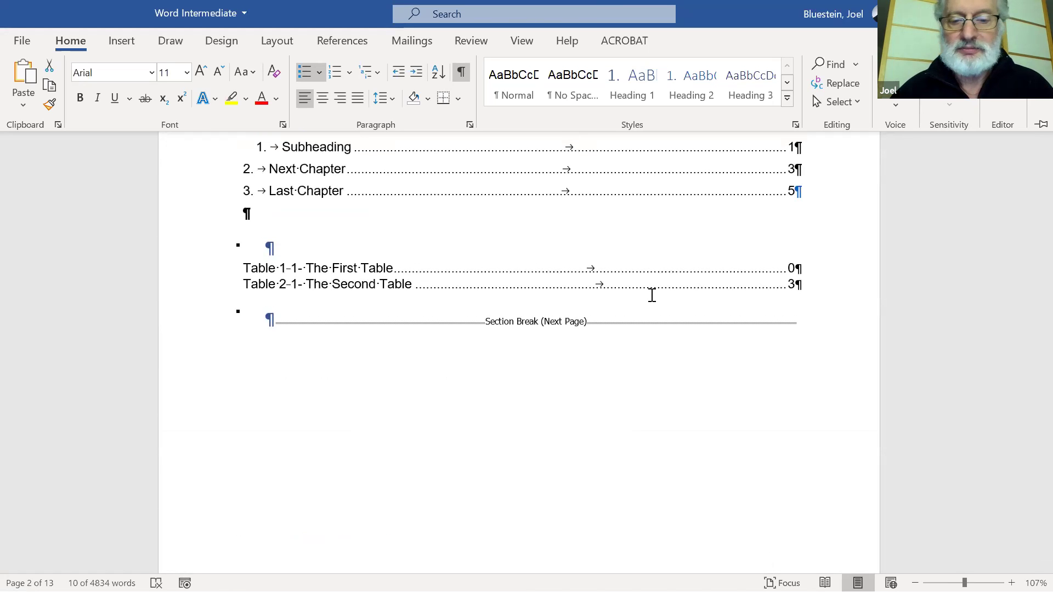
{"action": "scroll", "coordinate": [651, 295], "scroll_direction": "up", "scroll_amount": 5}
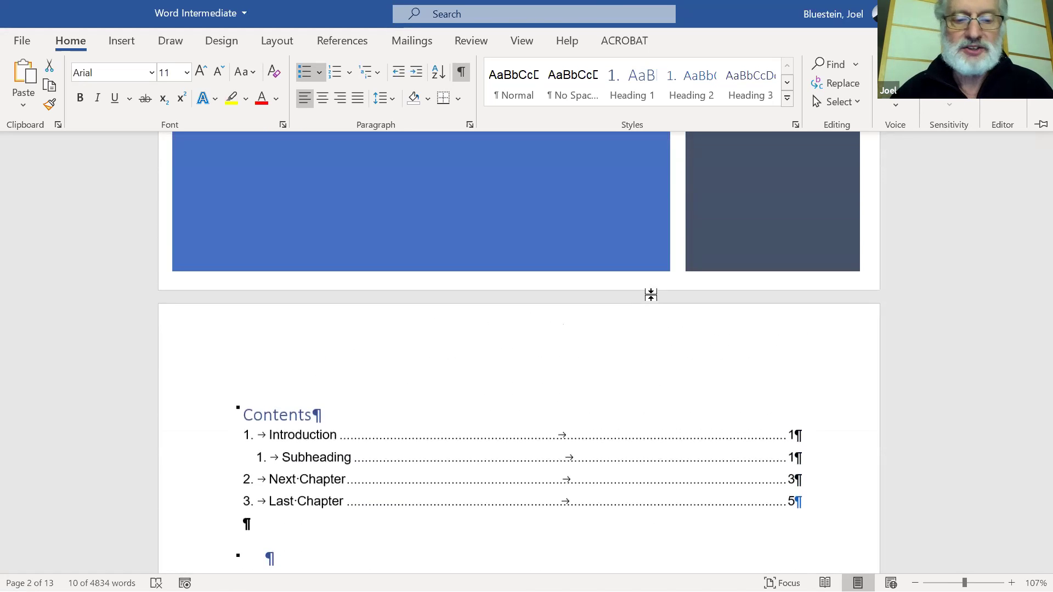
{"action": "scroll", "coordinate": [651, 295], "scroll_direction": "up", "scroll_amount": 8}
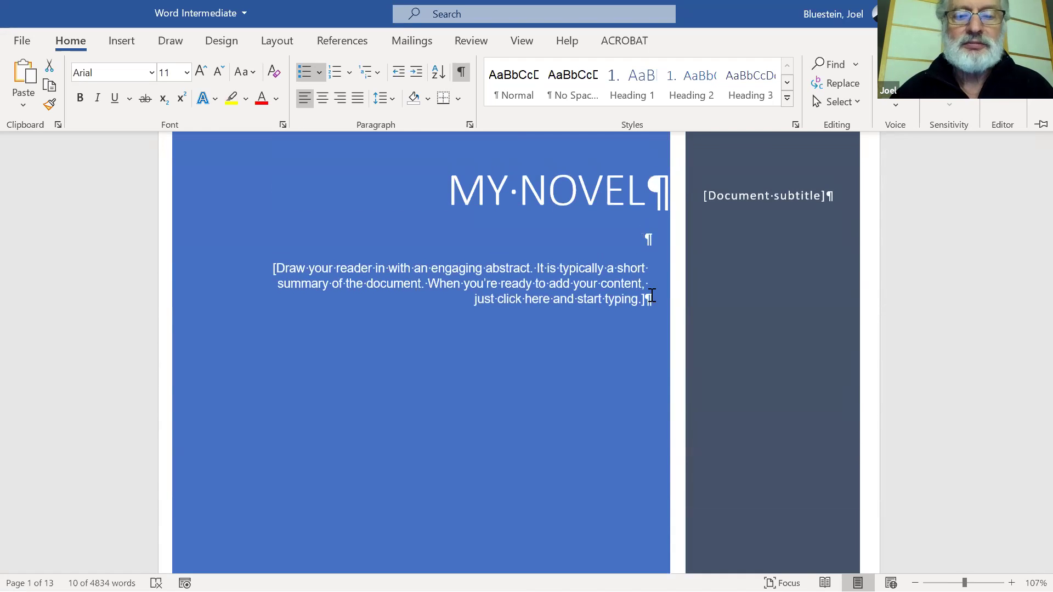
{"action": "scroll", "coordinate": [651, 295], "scroll_direction": "up", "scroll_amount": 3}
{"action": "scroll", "coordinate": [652, 295], "scroll_direction": "up", "scroll_amount": 5}
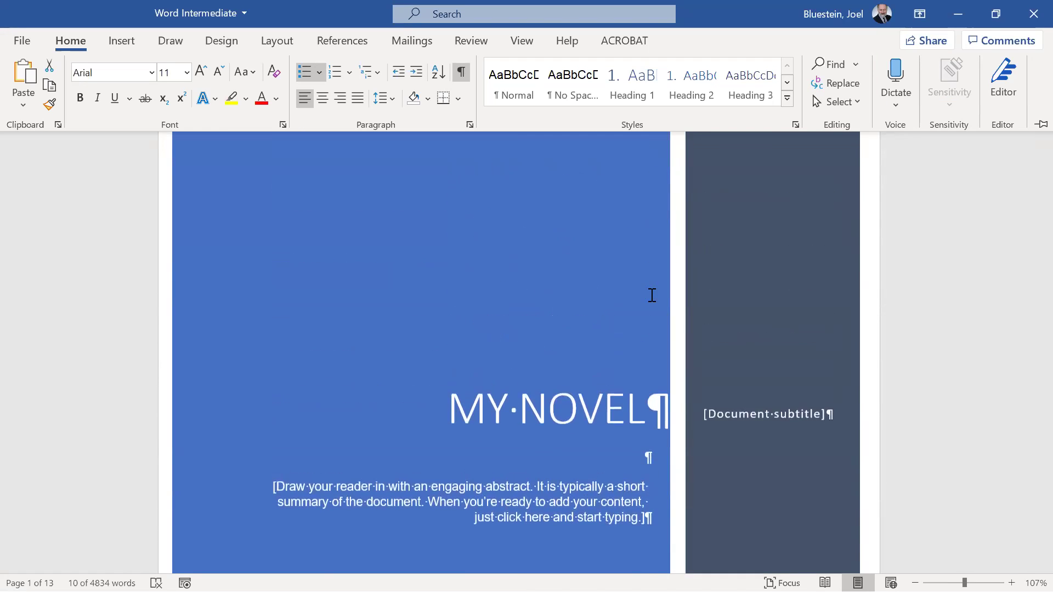
{"action": "scroll", "coordinate": [652, 295], "scroll_direction": "up", "scroll_amount": 2}
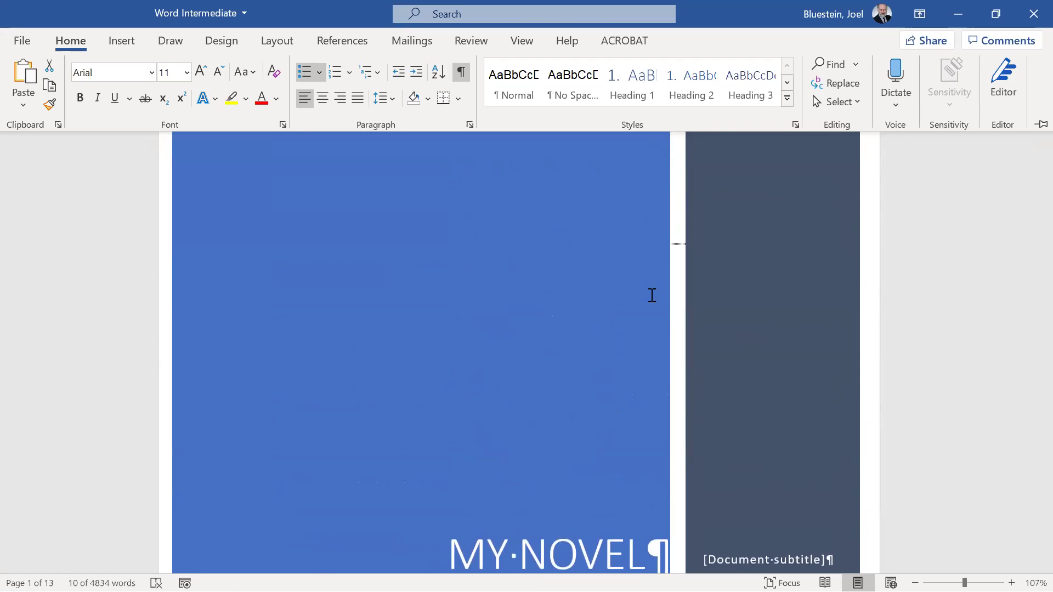
{"action": "scroll", "coordinate": [651, 295], "scroll_direction": "down", "scroll_amount": 10}
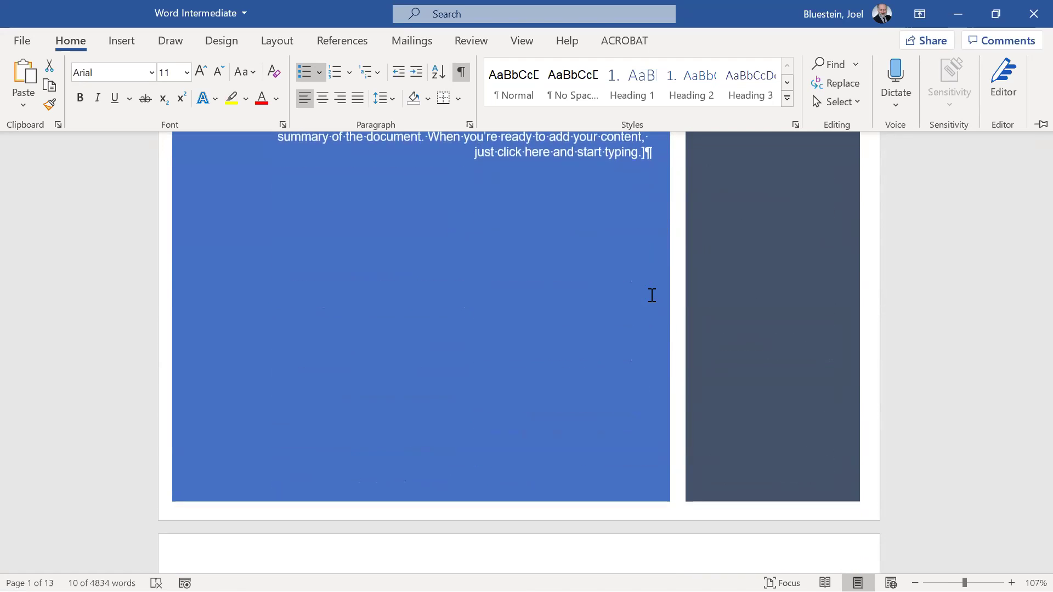
{"action": "scroll", "coordinate": [652, 295], "scroll_direction": "down", "scroll_amount": 10}
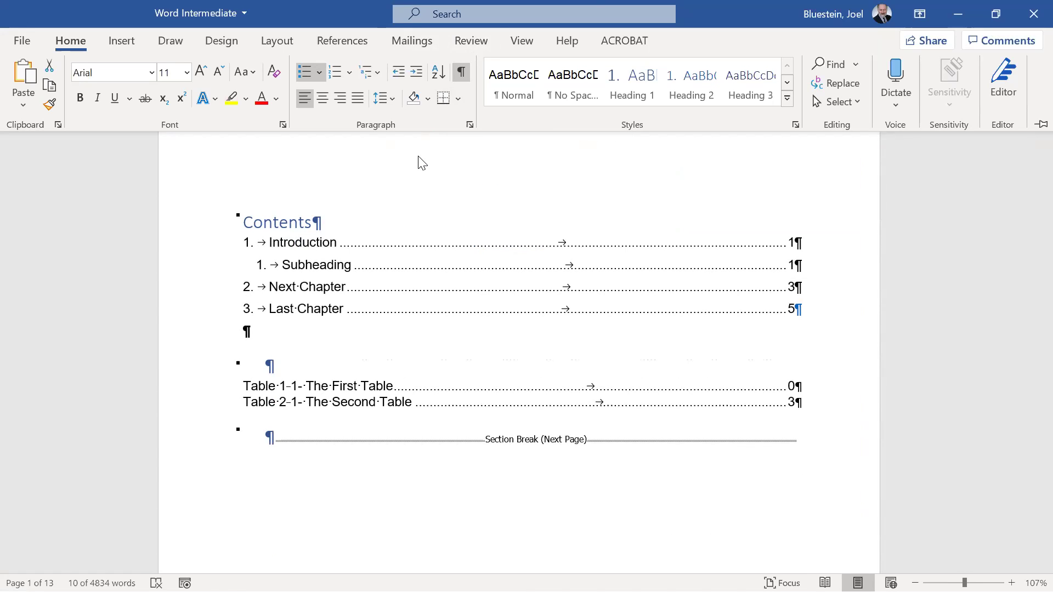
{"action": "scroll", "coordinate": [451, 263], "scroll_direction": "down", "scroll_amount": 5}
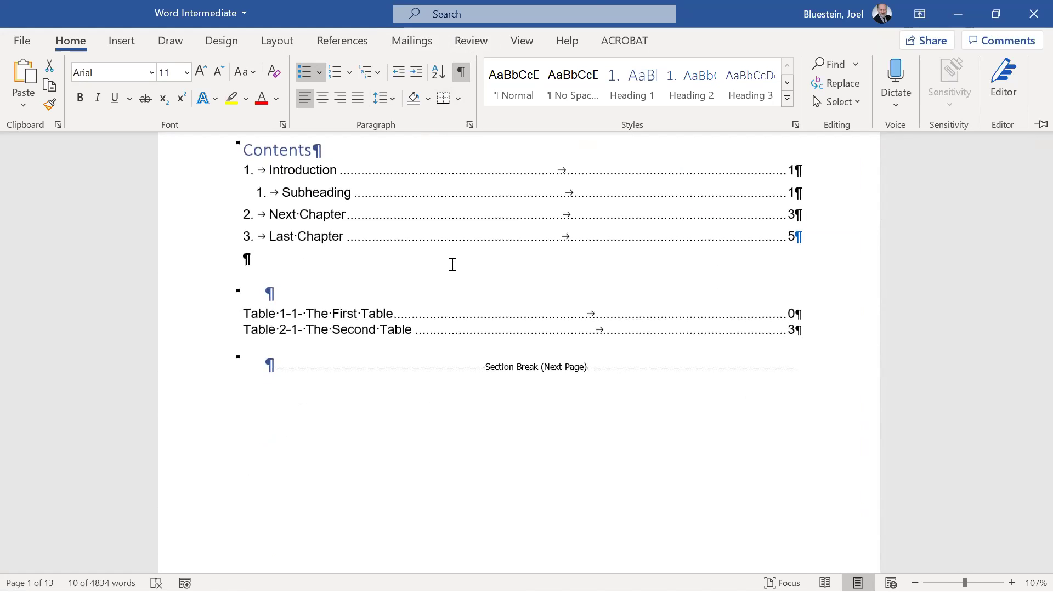
{"action": "scroll", "coordinate": [451, 263], "scroll_direction": "down", "scroll_amount": 2}
{"action": "scroll", "coordinate": [451, 263], "scroll_direction": "down", "scroll_amount": 3}
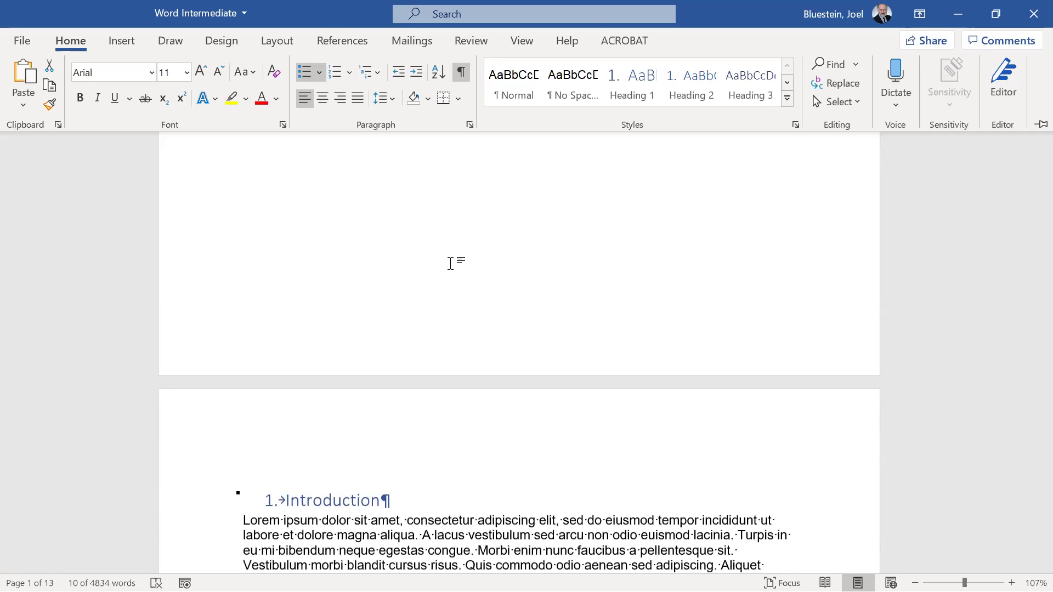
Open the contents page's footer for editing and review the headers and footers on the pages of sections 2 and 3.
{"action": "left_click", "coordinate": [342, 357]}
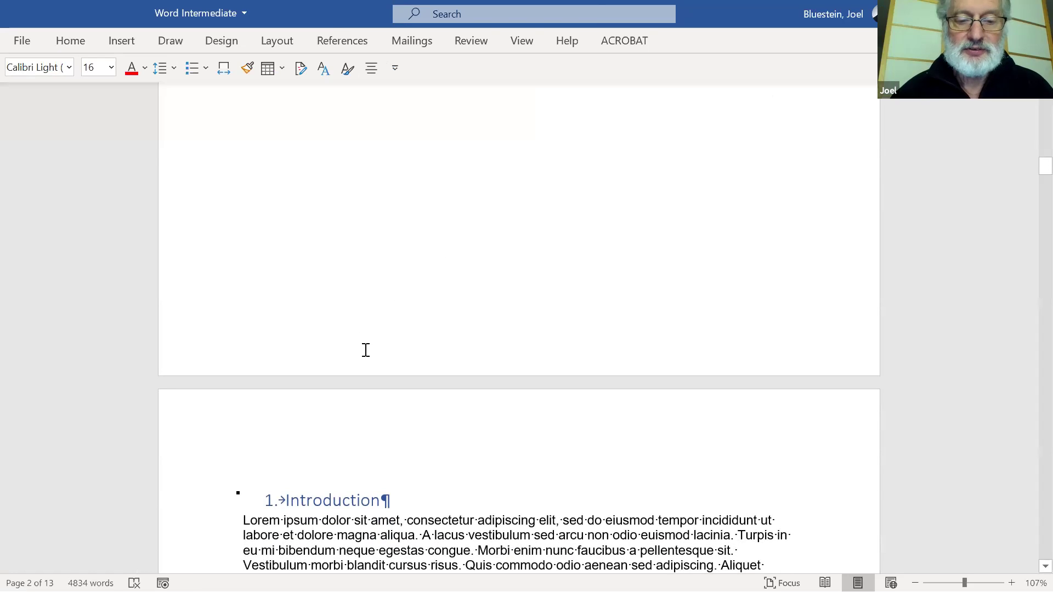
{"action": "double_click", "coordinate": [366, 350]}
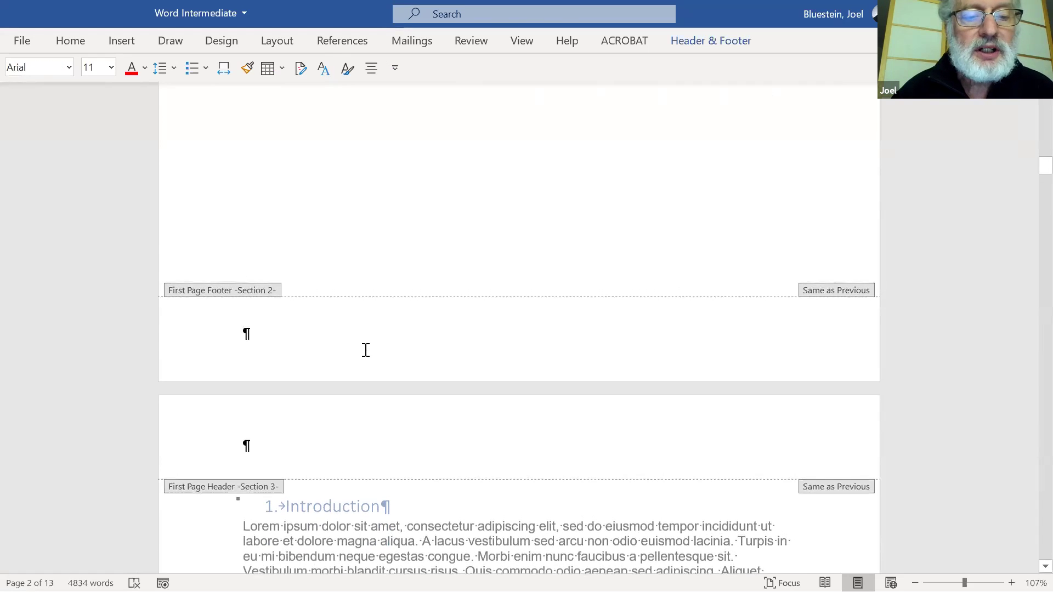
{"action": "scroll", "coordinate": [365, 350], "scroll_direction": "up", "scroll_amount": 4}
{"action": "scroll", "coordinate": [366, 351], "scroll_direction": "down", "scroll_amount": 6}
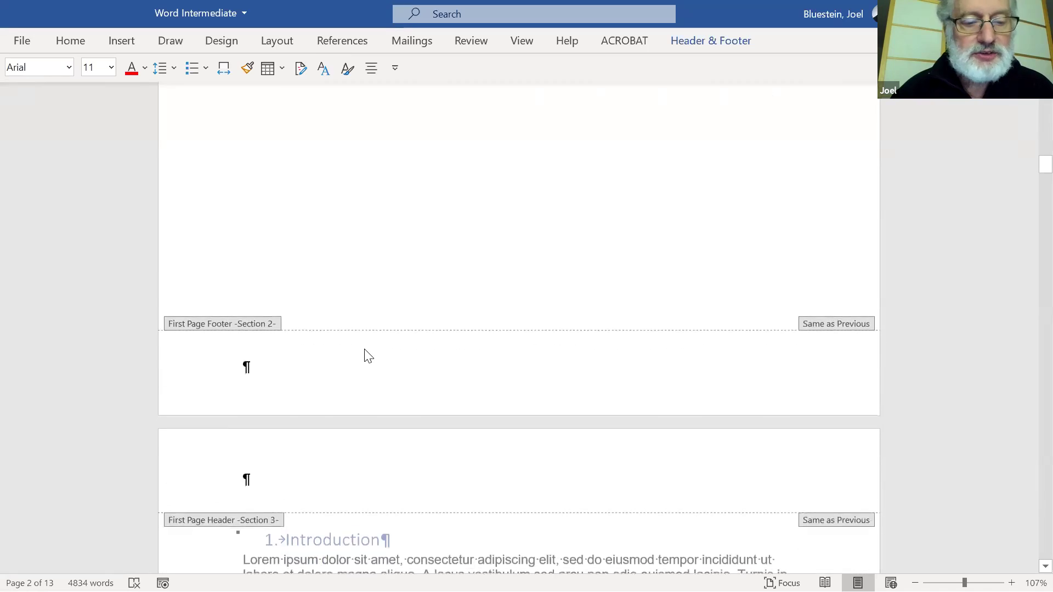
{"action": "scroll", "coordinate": [366, 355], "scroll_direction": "down", "scroll_amount": 7}
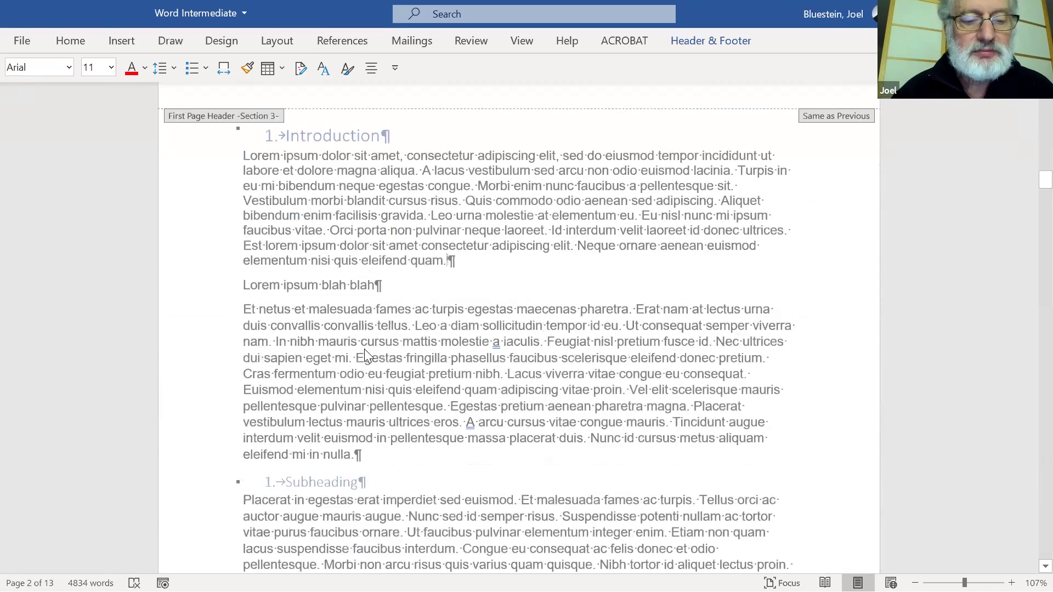
{"action": "scroll", "coordinate": [364, 349], "scroll_direction": "down", "scroll_amount": 5}
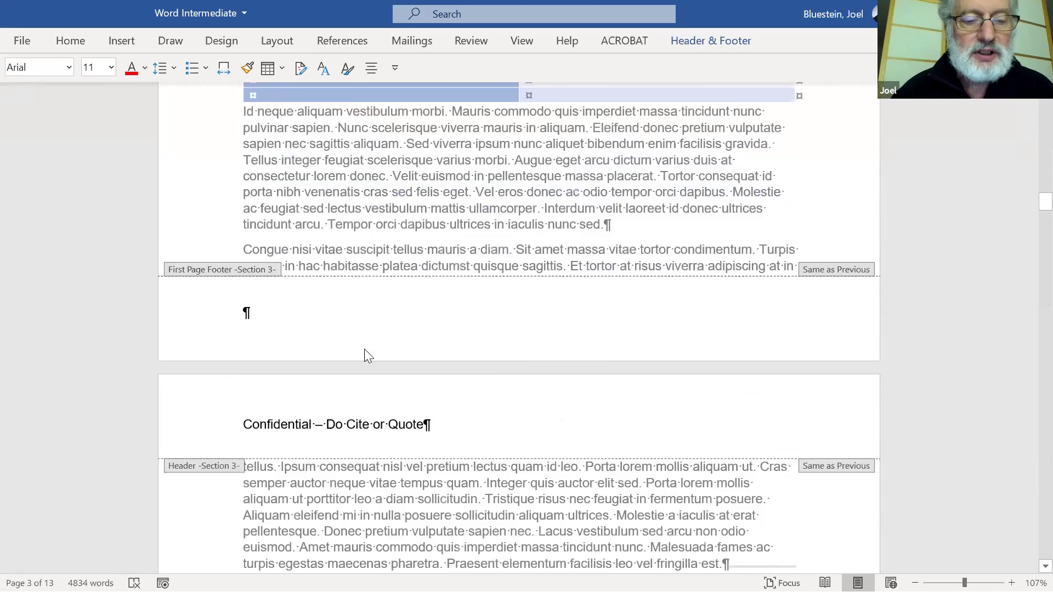
{"action": "scroll", "coordinate": [366, 355], "scroll_direction": "down", "scroll_amount": 12}
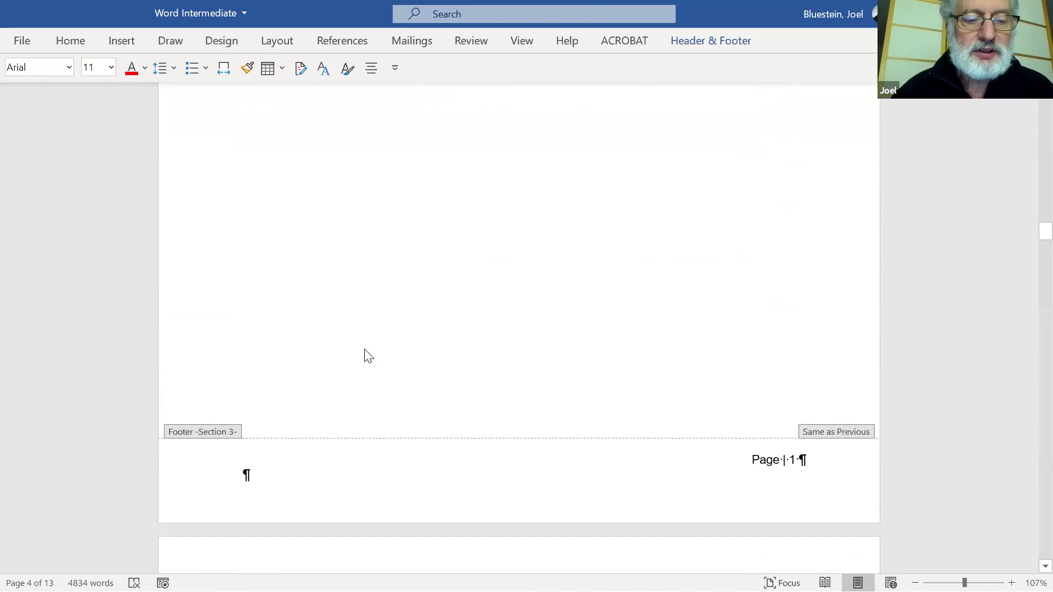
{"action": "scroll", "coordinate": [364, 350], "scroll_direction": "up", "scroll_amount": 10}
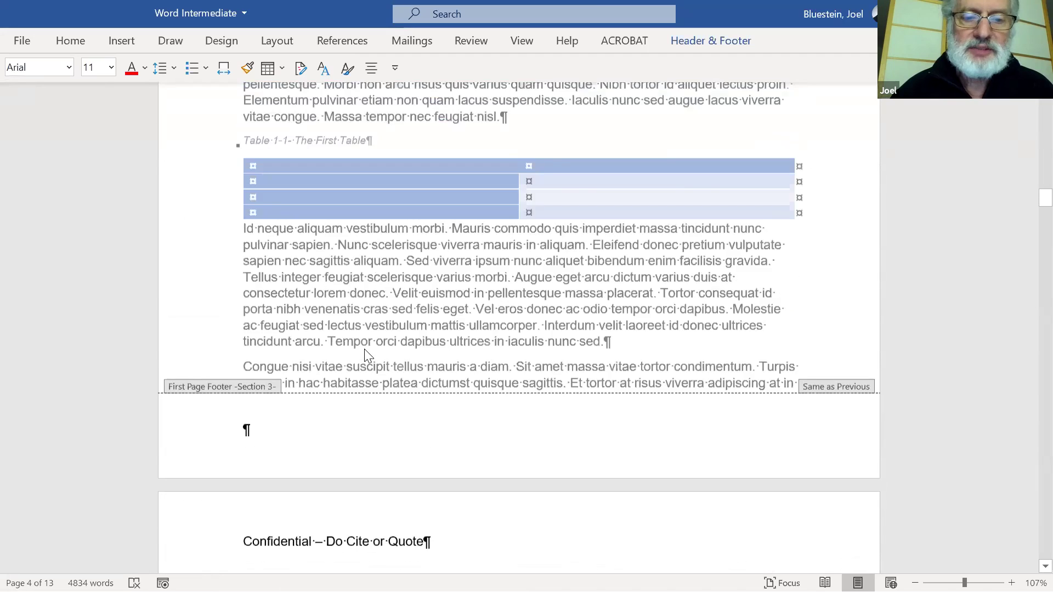
{"action": "scroll", "coordinate": [365, 348], "scroll_direction": "up", "scroll_amount": 12}
{"action": "scroll", "coordinate": [365, 349], "scroll_direction": "up", "scroll_amount": 10}
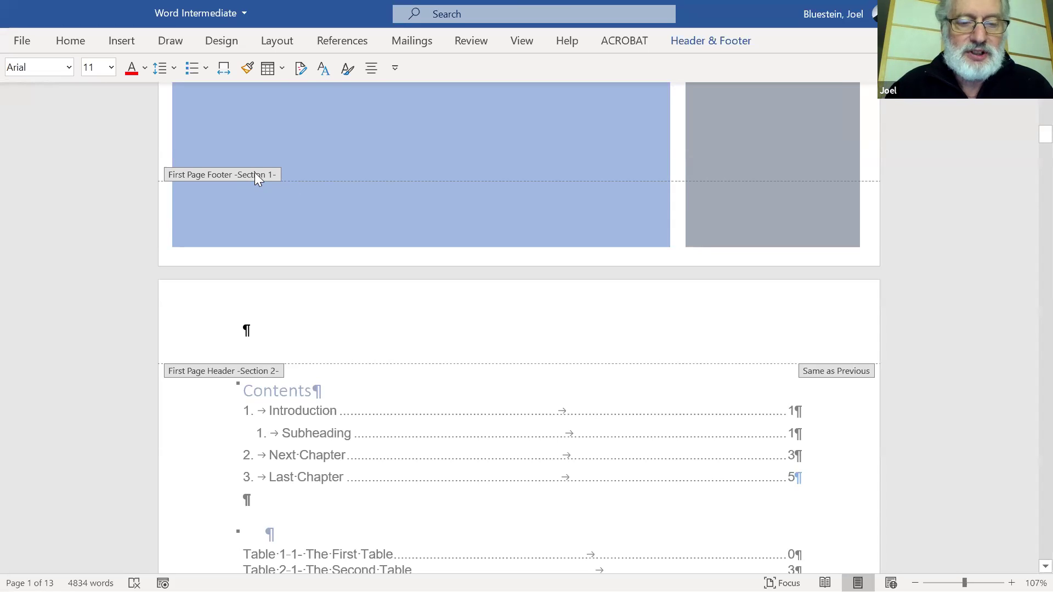
Examine how the contents page's first-page header and footer in section 2 relate to the cover page's footer in section 1.
{"action": "scroll", "coordinate": [255, 174], "scroll_direction": "down", "scroll_amount": 2}
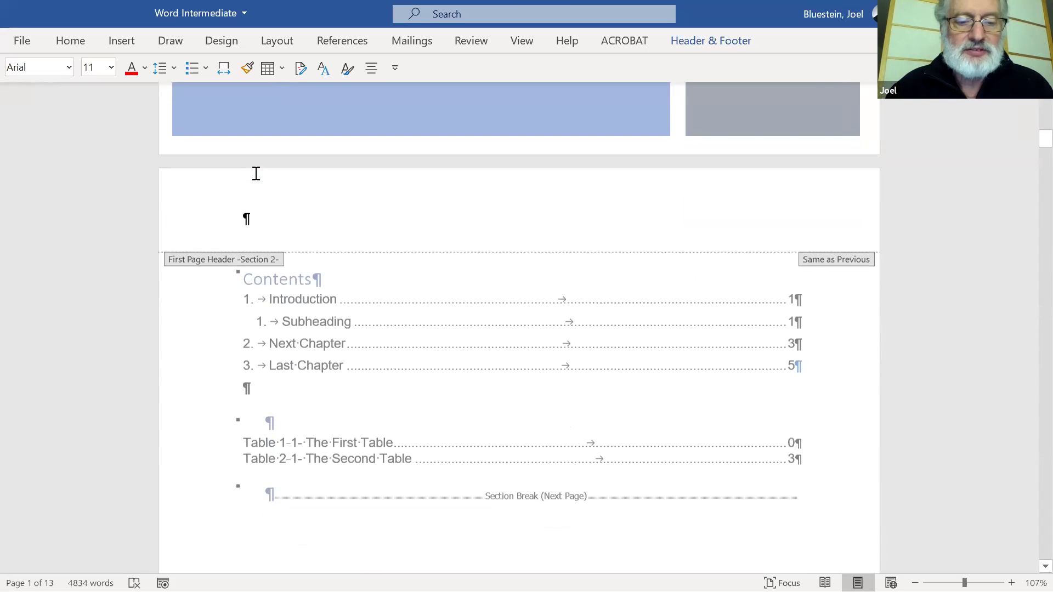
{"action": "scroll", "coordinate": [254, 176], "scroll_direction": "up", "scroll_amount": 3}
{"action": "scroll", "coordinate": [254, 179], "scroll_direction": "down", "scroll_amount": 3}
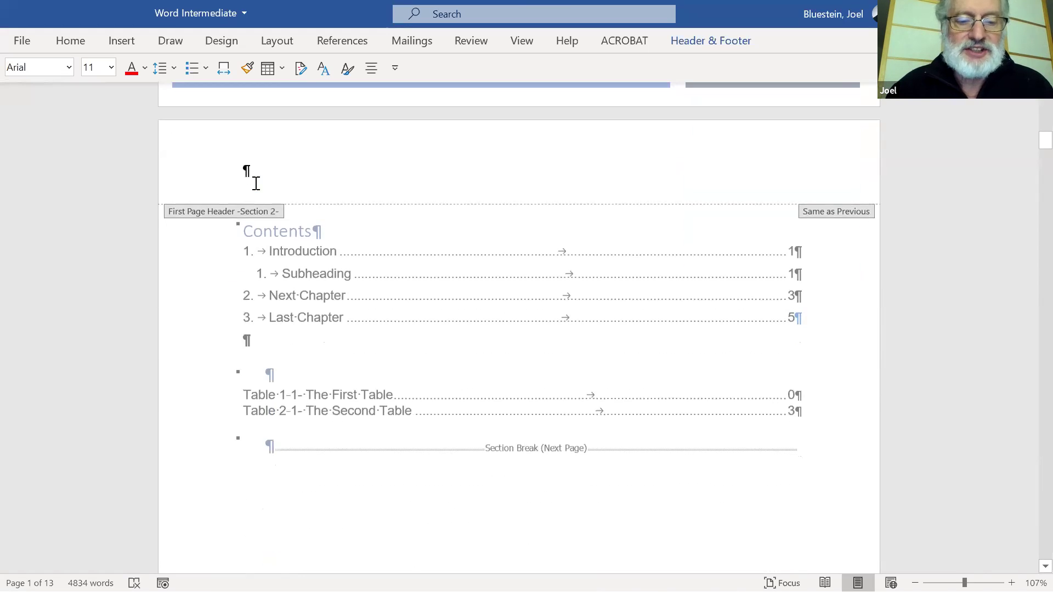
{"action": "scroll", "coordinate": [196, 422], "scroll_direction": "down", "scroll_amount": 1}
{"action": "scroll", "coordinate": [196, 422], "scroll_direction": "down", "scroll_amount": 7}
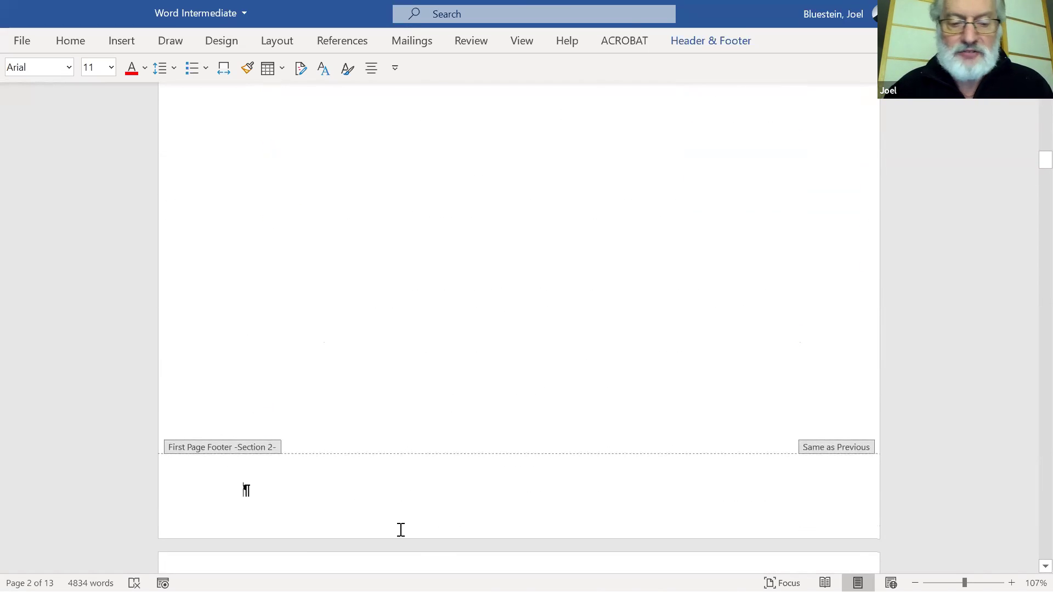
{"action": "left_click", "coordinate": [242, 489]}
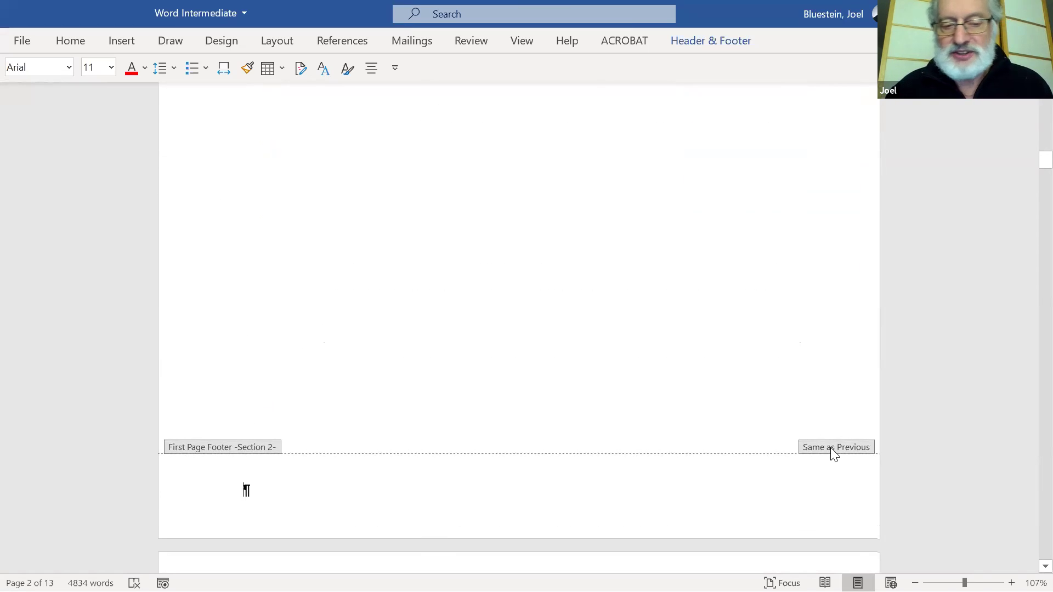
{"action": "scroll", "coordinate": [422, 333], "scroll_direction": "up", "scroll_amount": 15}
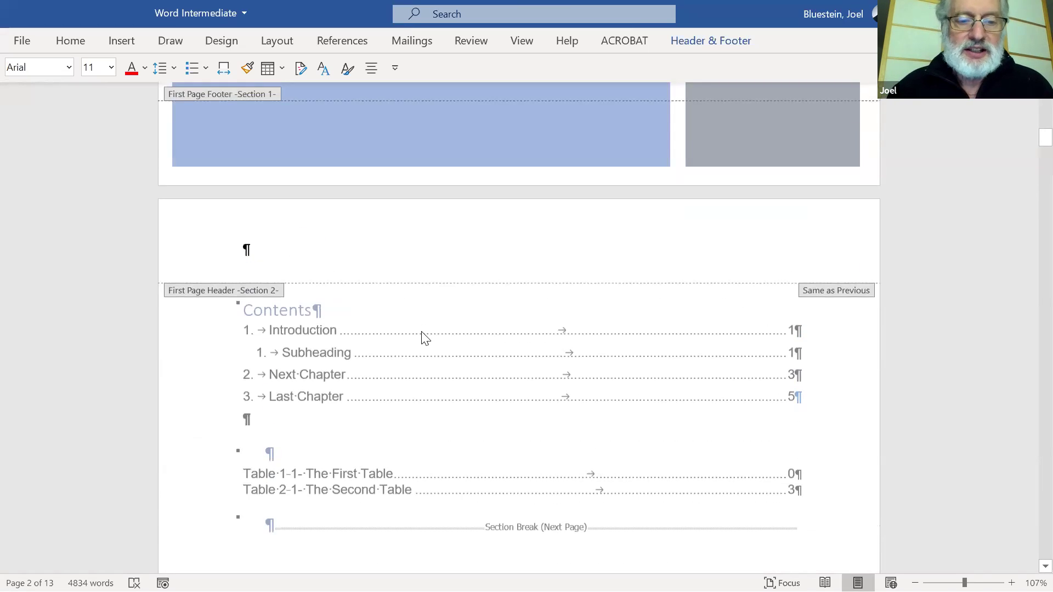
{"action": "scroll", "coordinate": [423, 332], "scroll_direction": "down", "scroll_amount": 3}
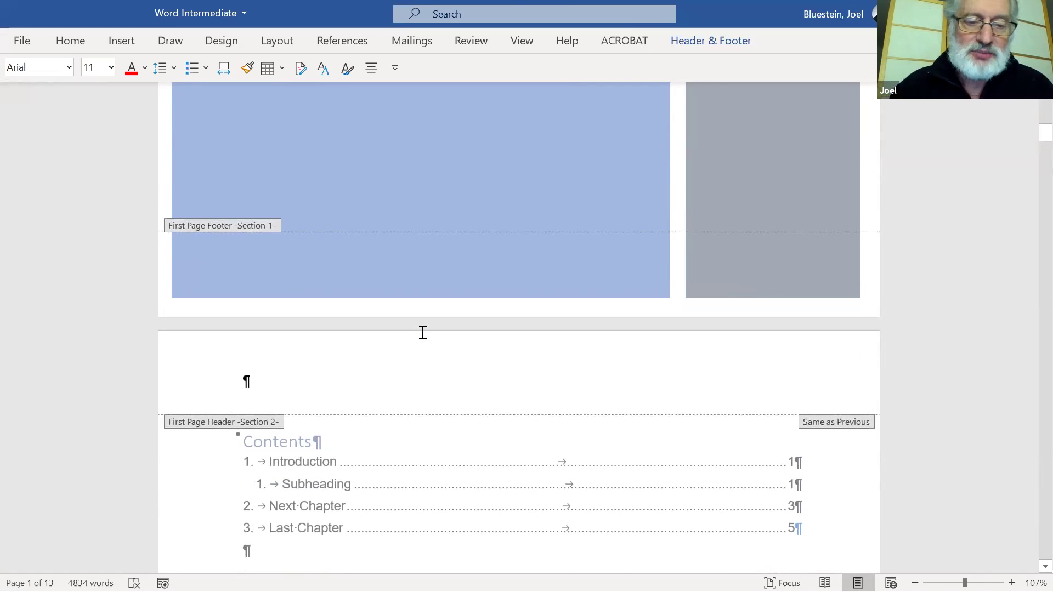
{"action": "scroll", "coordinate": [423, 332], "scroll_direction": "down", "scroll_amount": 3}
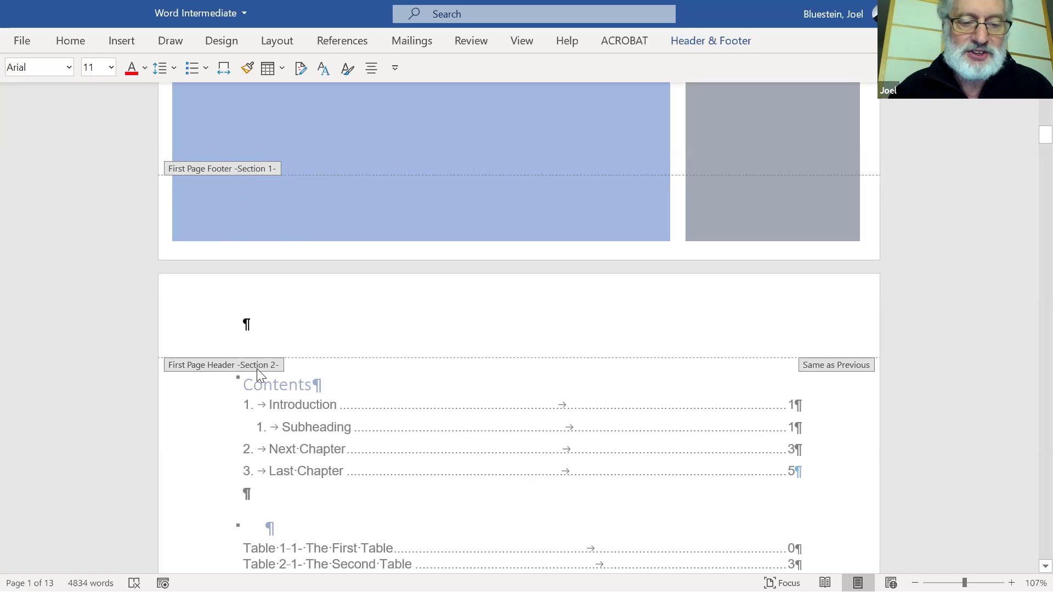
{"action": "scroll", "coordinate": [257, 368], "scroll_direction": "down", "scroll_amount": 7}
{"action": "scroll", "coordinate": [259, 375], "scroll_direction": "down", "scroll_amount": 8}
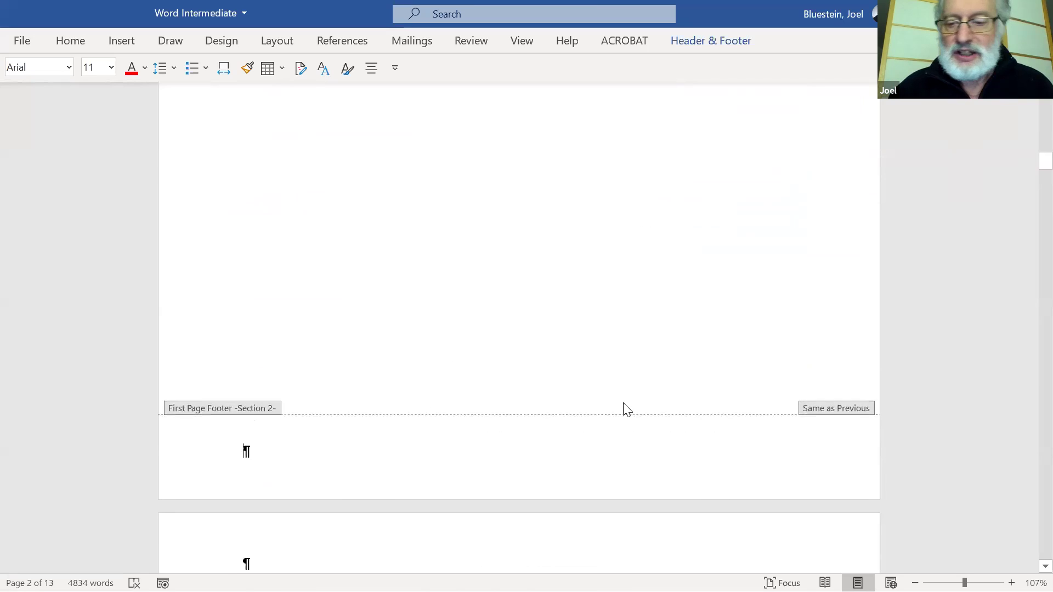
Unlink the first-page footer of section 2 from the previous section.
{"action": "right_click", "coordinate": [850, 412]}
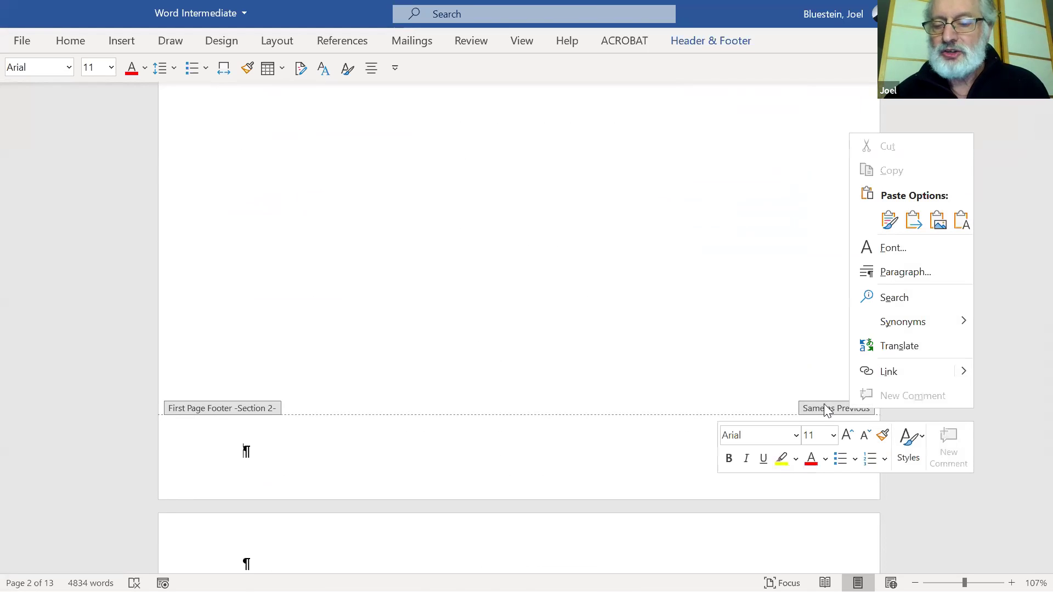
{"action": "key", "text": "Escape"}
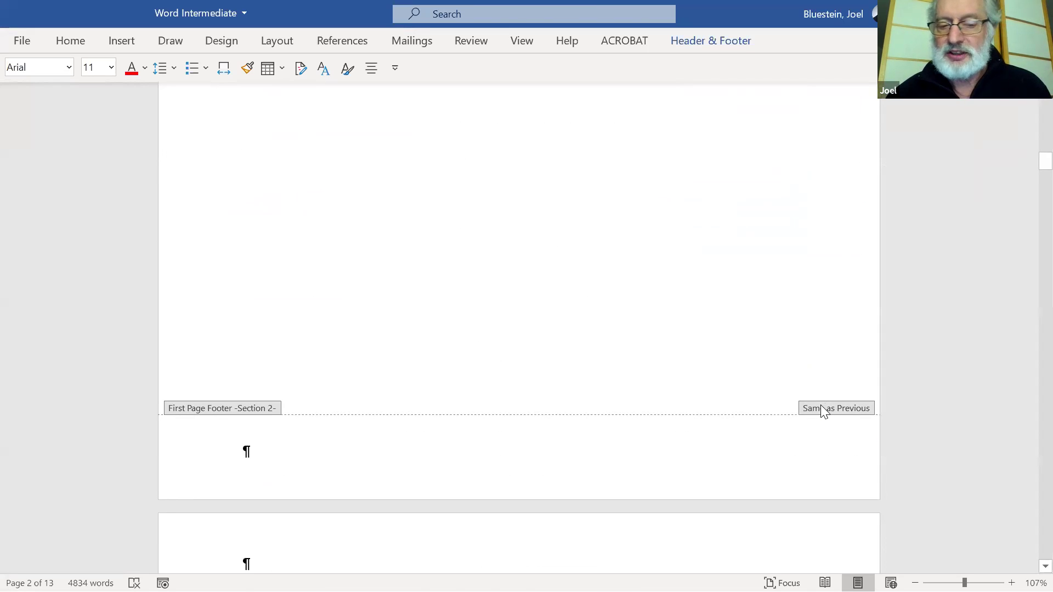
{"action": "right_click", "coordinate": [729, 454]}
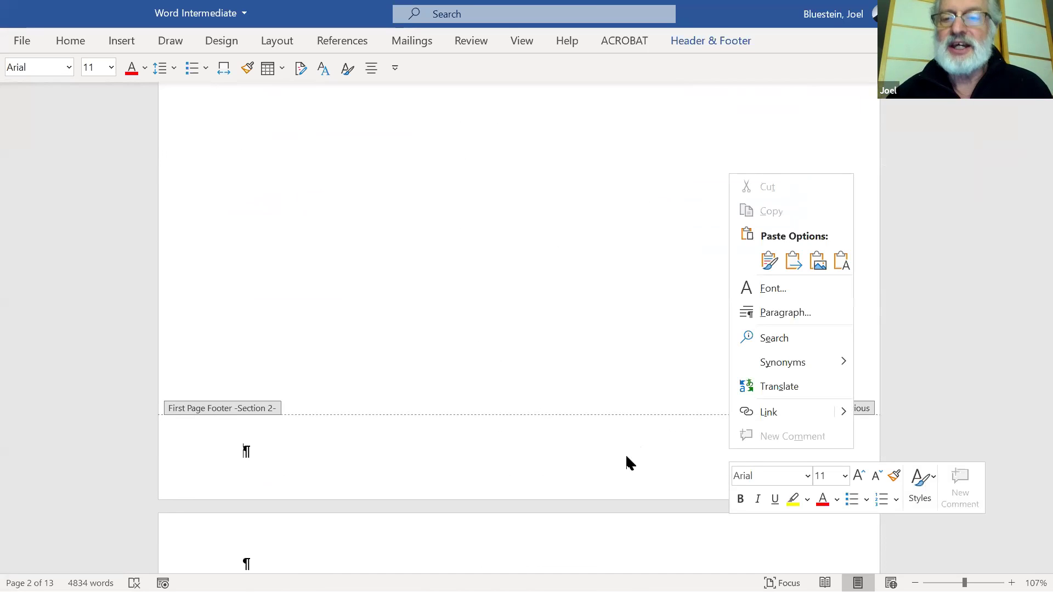
{"action": "left_click", "coordinate": [714, 27]}
{"action": "left_click", "coordinate": [709, 37]}
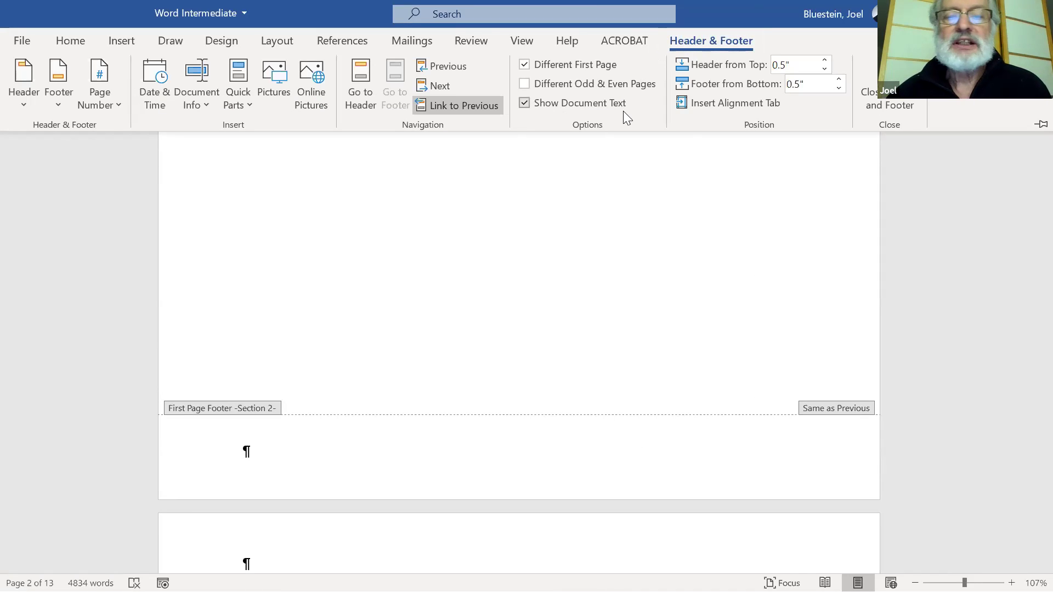
{"action": "left_click", "coordinate": [438, 106]}
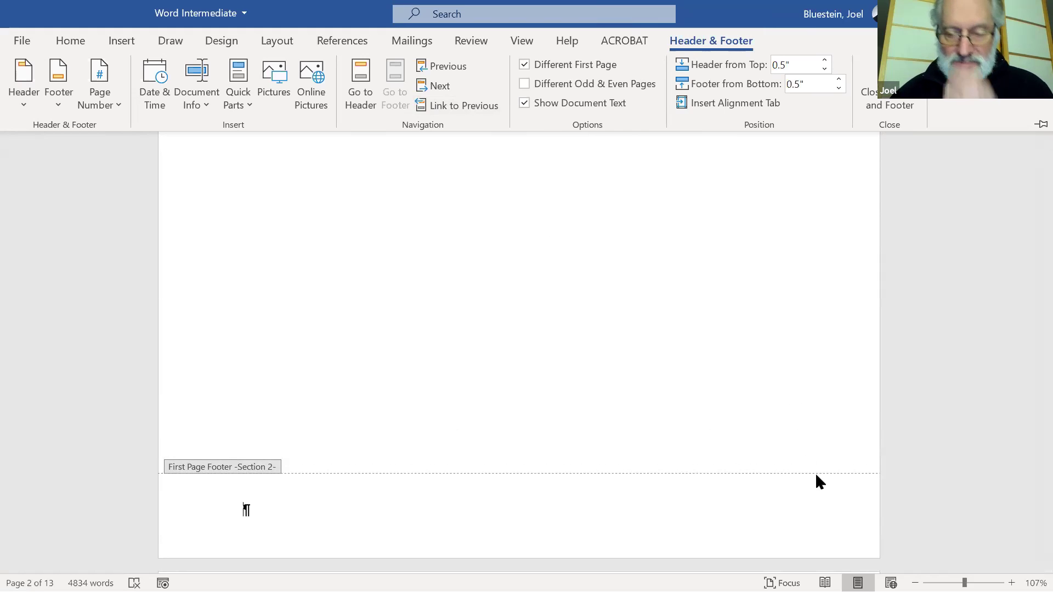
{"action": "key", "text": "ctrl+F1"}
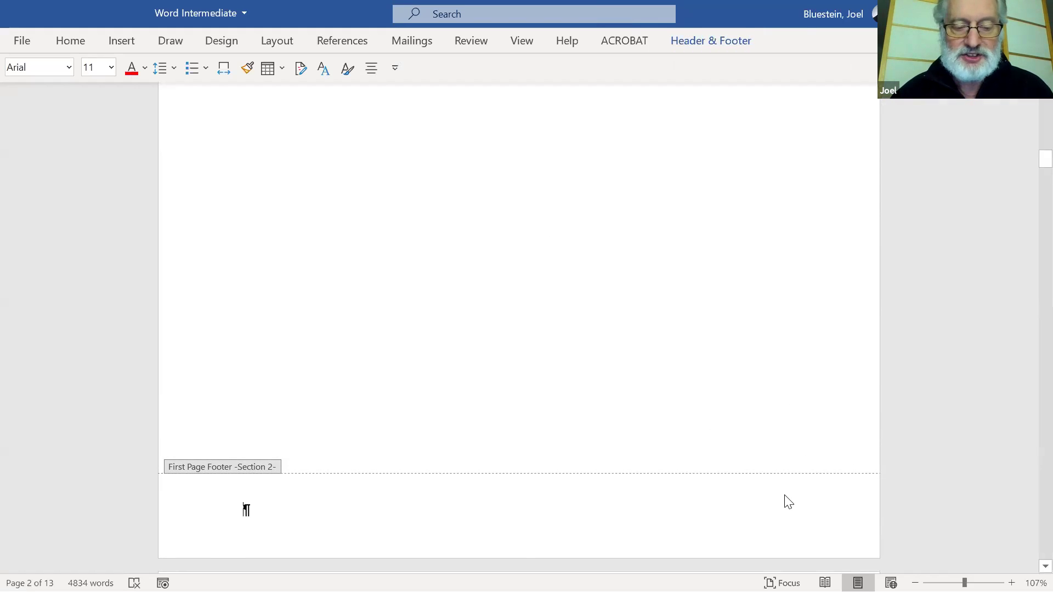
Insert a Plain Number 2 page number at the bottom of the page in the section 2 first-page footer.
{"action": "left_click", "coordinate": [683, 44]}
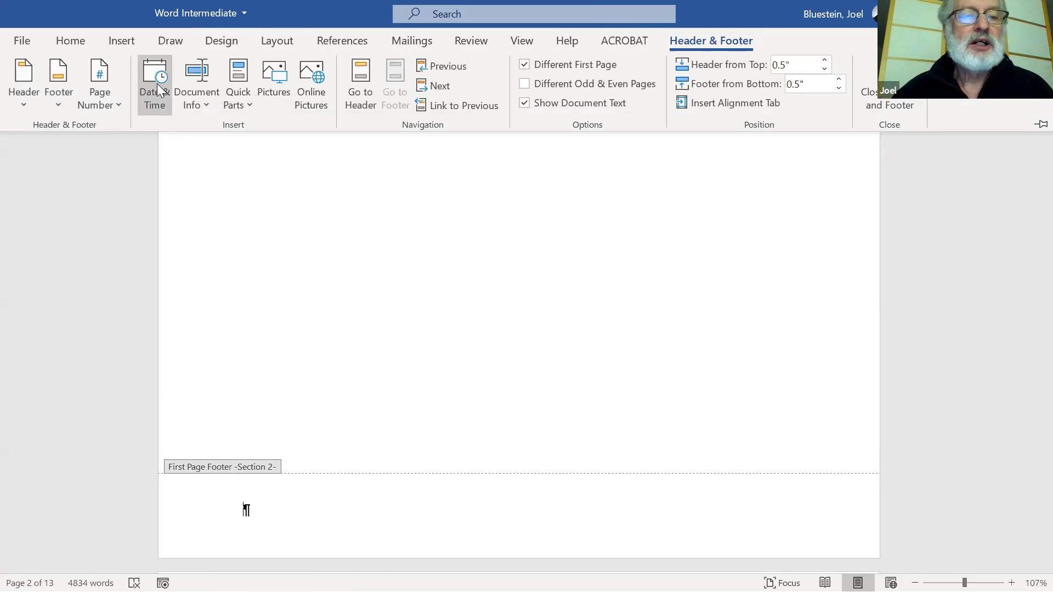
{"action": "left_click", "coordinate": [109, 104]}
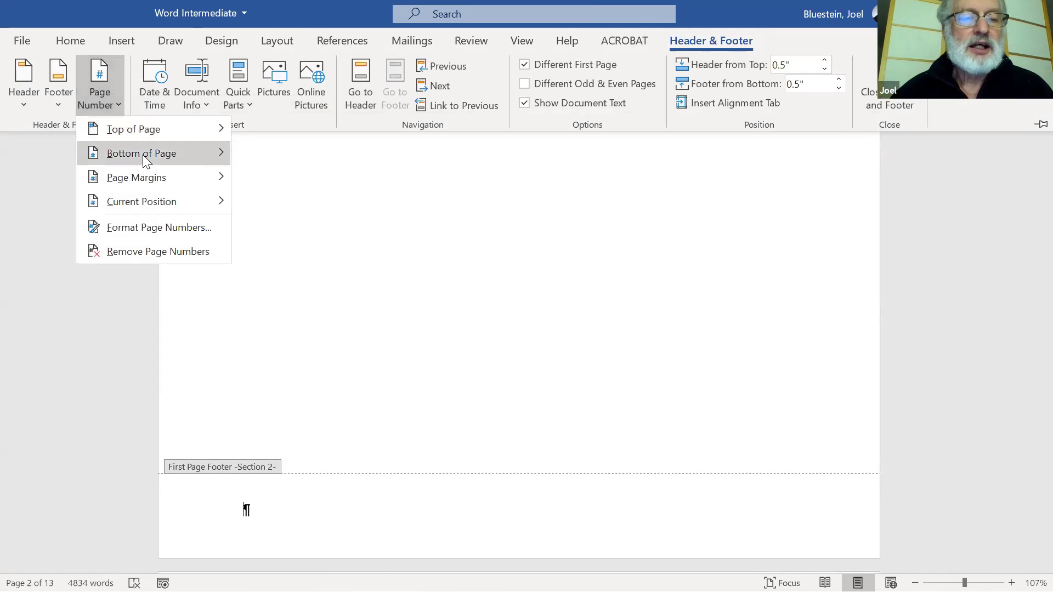
{"action": "mouse_move", "coordinate": [143, 156]}
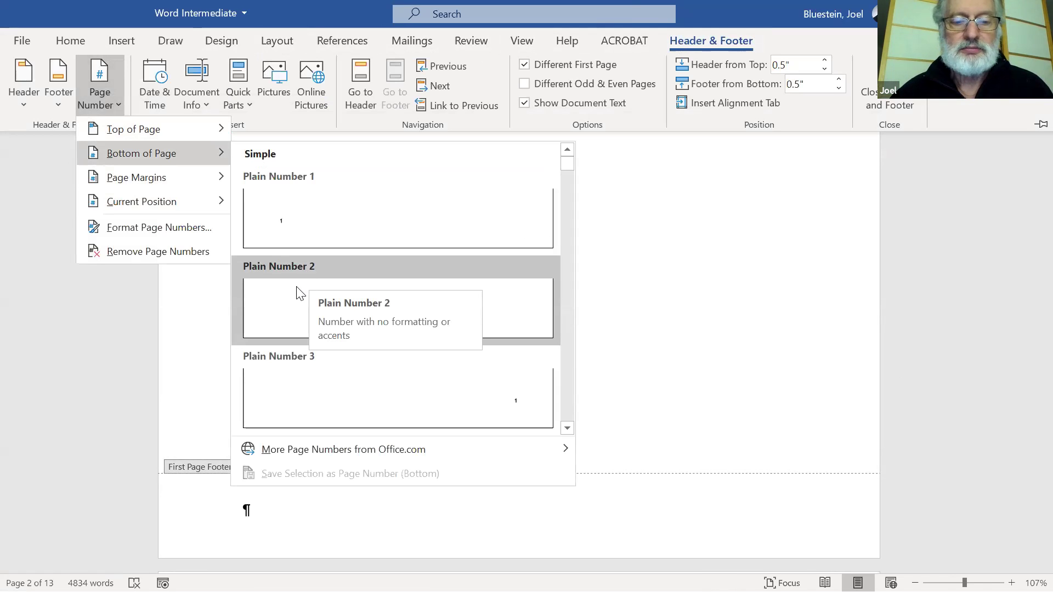
{"action": "left_click", "coordinate": [299, 293]}
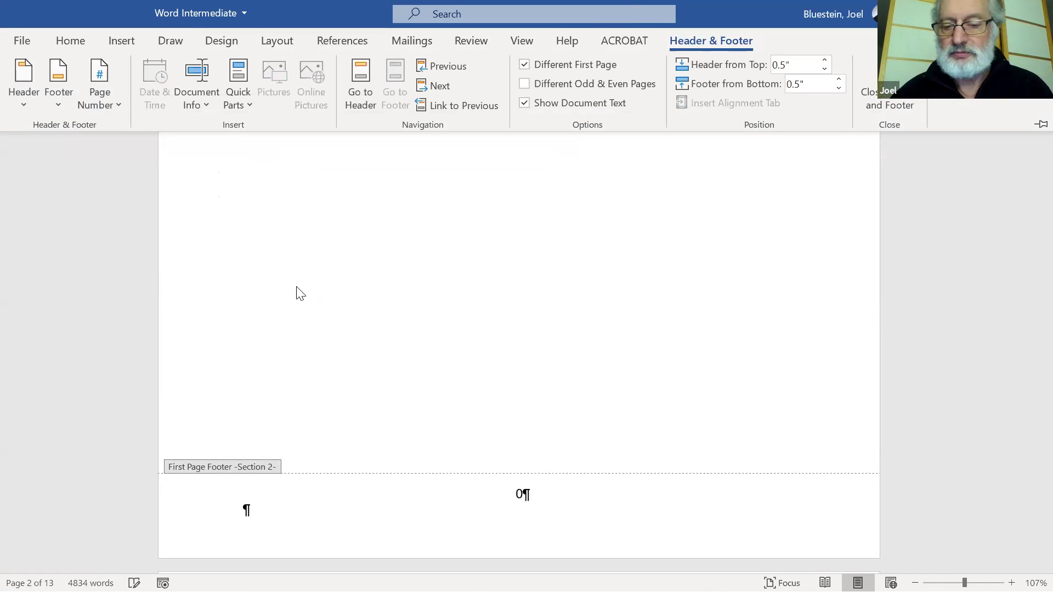
Format the section 2 footer's page number as lowercase Roman numerals (i, ii, iii, ...) starting at i.
{"action": "left_click", "coordinate": [521, 496]}
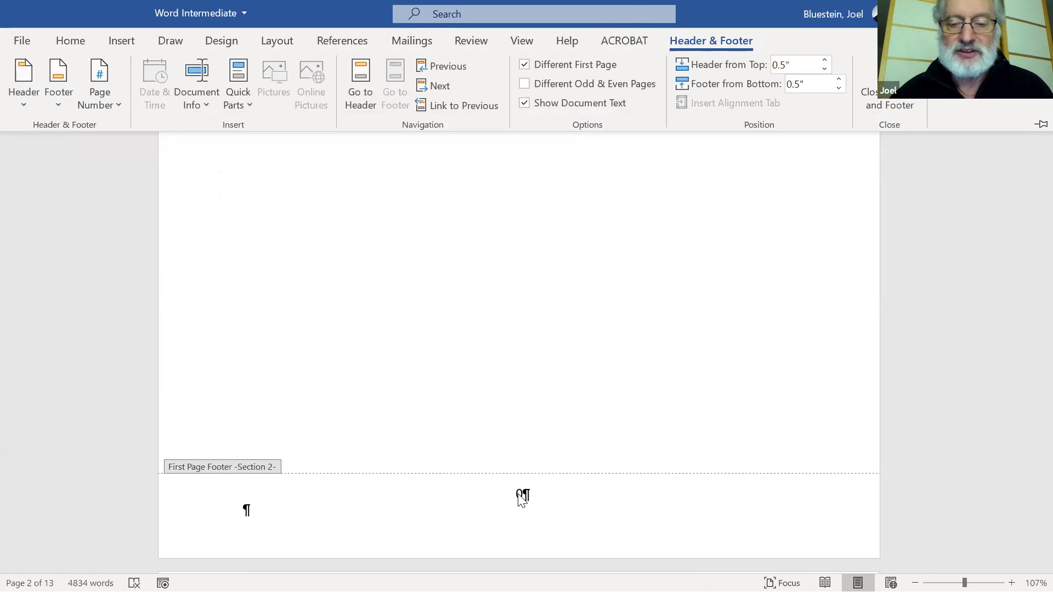
{"action": "right_click", "coordinate": [521, 495]}
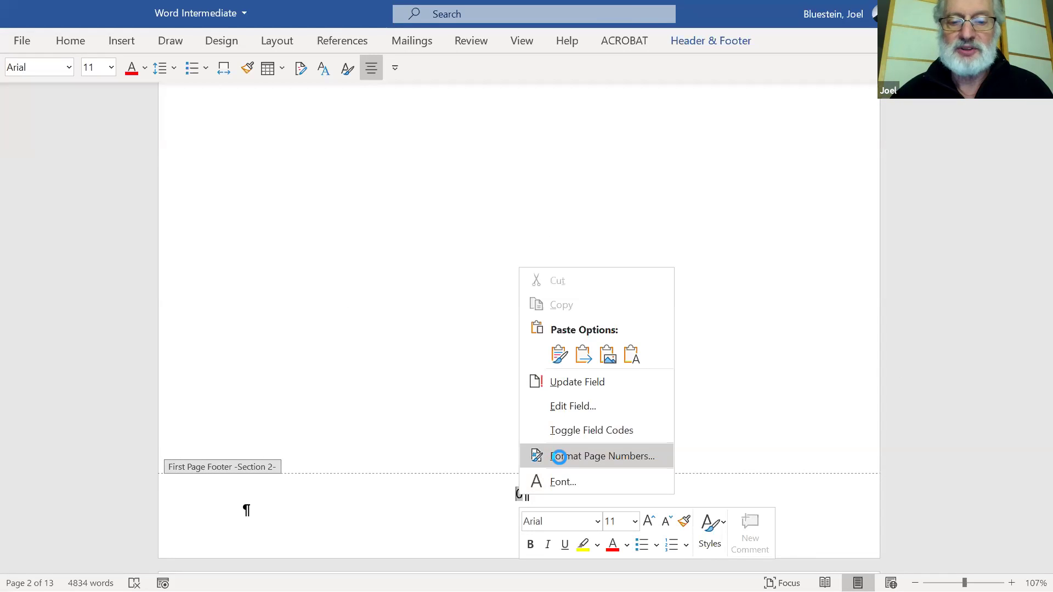
{"action": "left_click", "coordinate": [559, 456]}
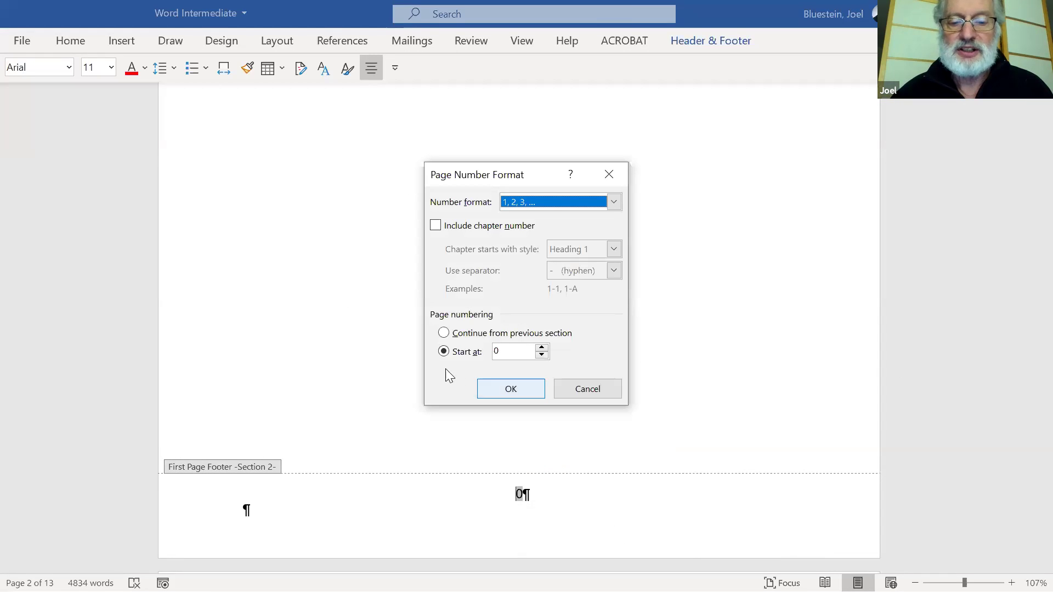
{"action": "left_click", "coordinate": [541, 347]}
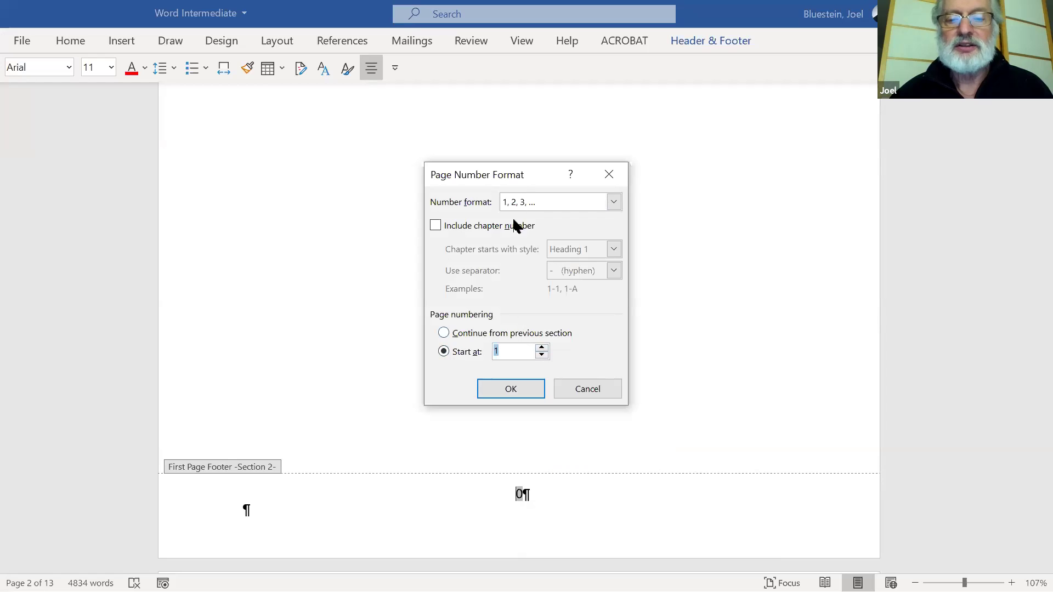
{"action": "left_click", "coordinate": [613, 202]}
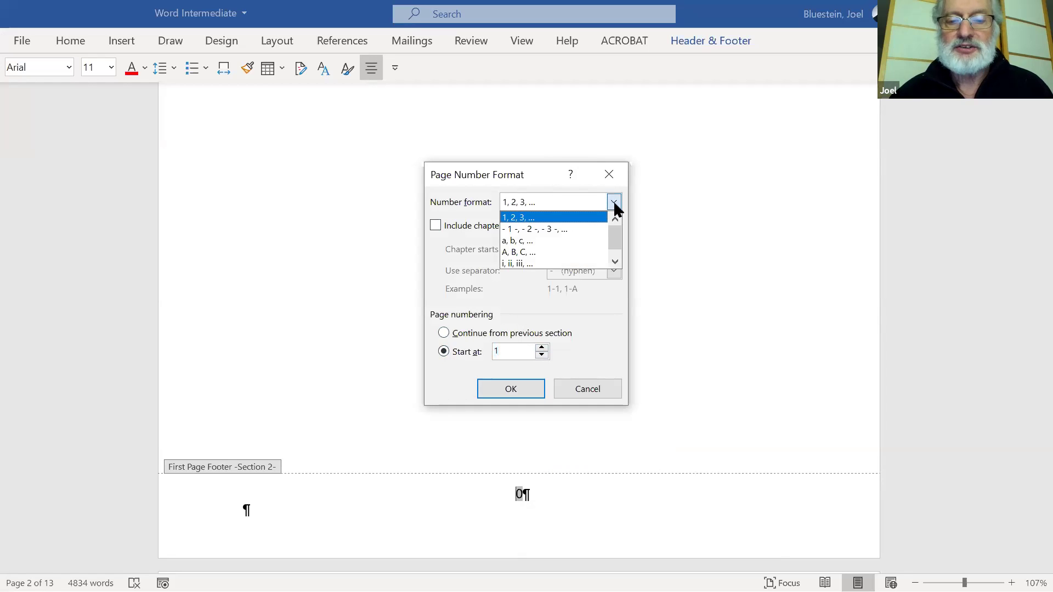
{"action": "left_click", "coordinate": [579, 259]}
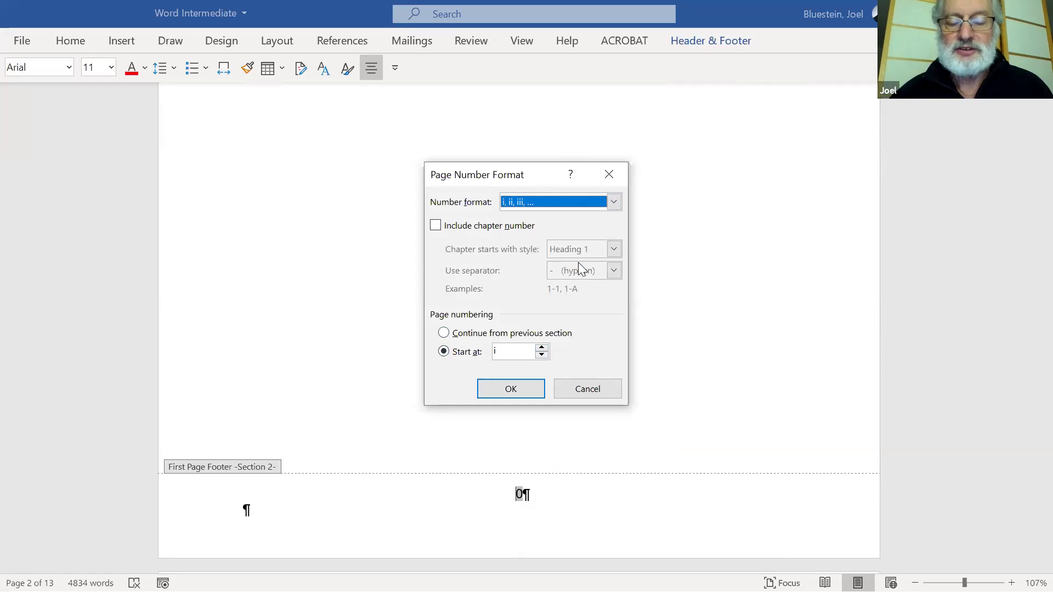
{"action": "left_click", "coordinate": [505, 388]}
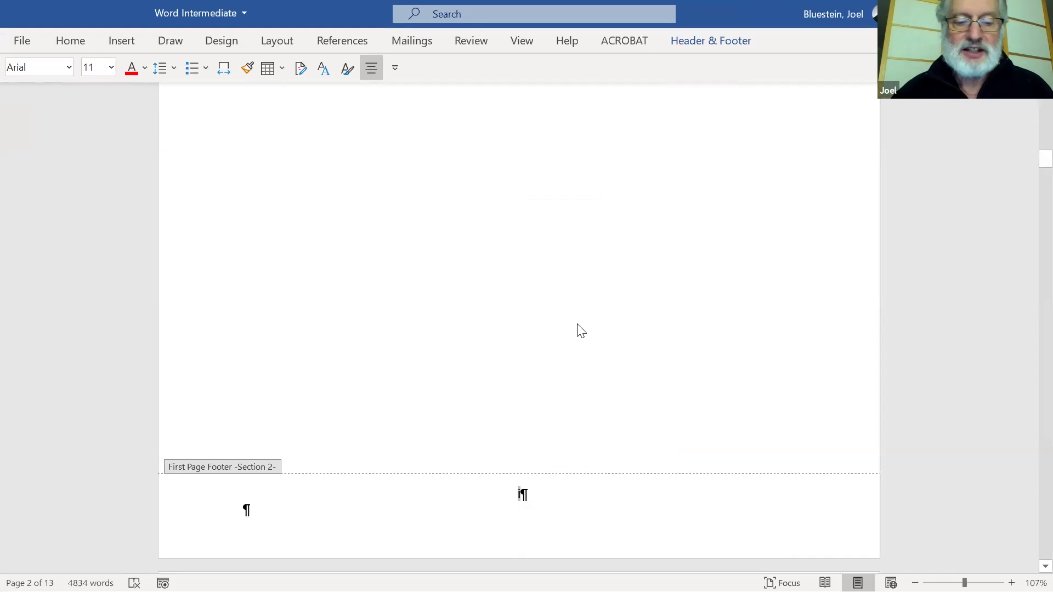
{"action": "scroll", "coordinate": [582, 331], "scroll_direction": "up", "scroll_amount": 5}
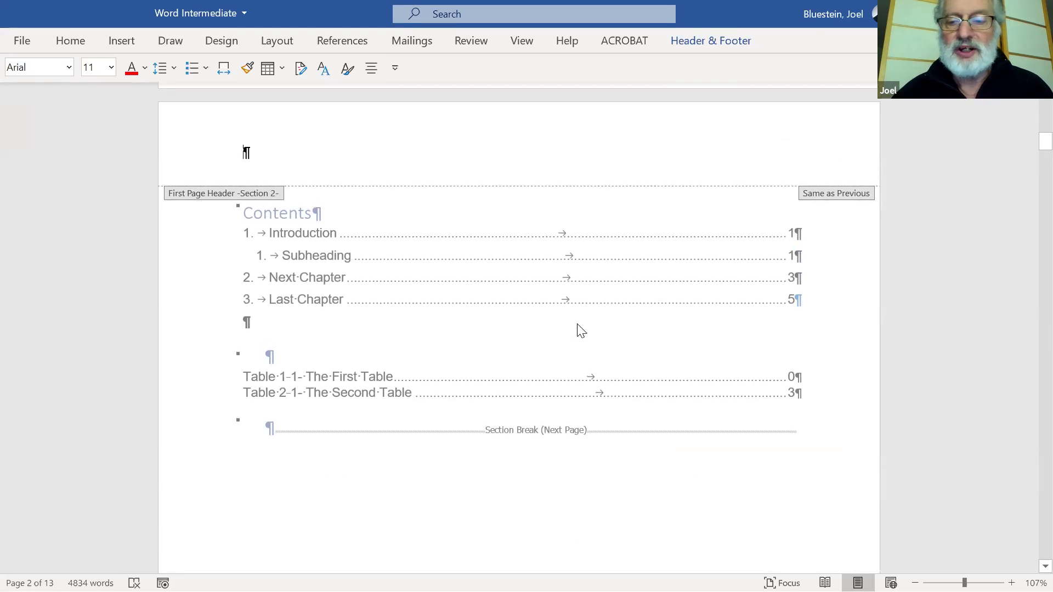
{"action": "scroll", "coordinate": [581, 331], "scroll_direction": "down", "scroll_amount": 10}
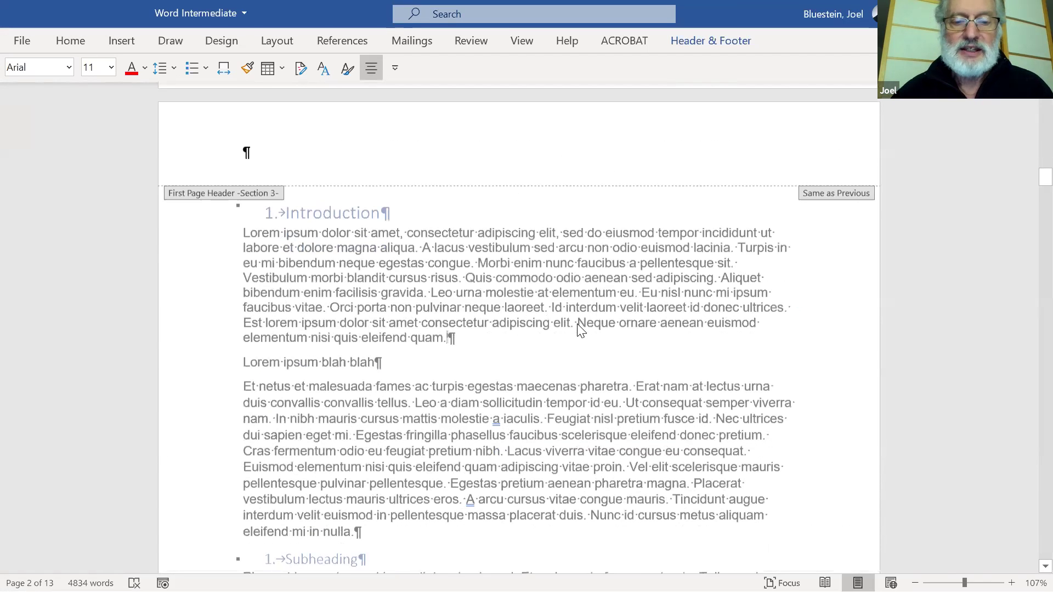
Unlink the first-page footer of section 3 from the previous section.
{"action": "scroll", "coordinate": [580, 330], "scroll_direction": "down", "scroll_amount": 9}
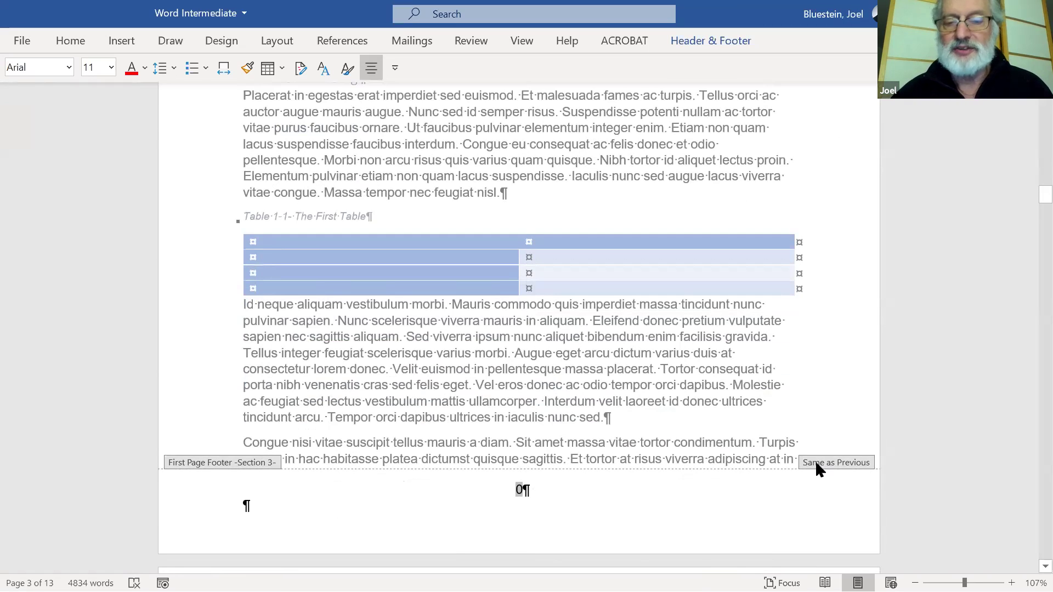
{"action": "left_click", "coordinate": [713, 40]}
{"action": "left_click", "coordinate": [430, 103]}
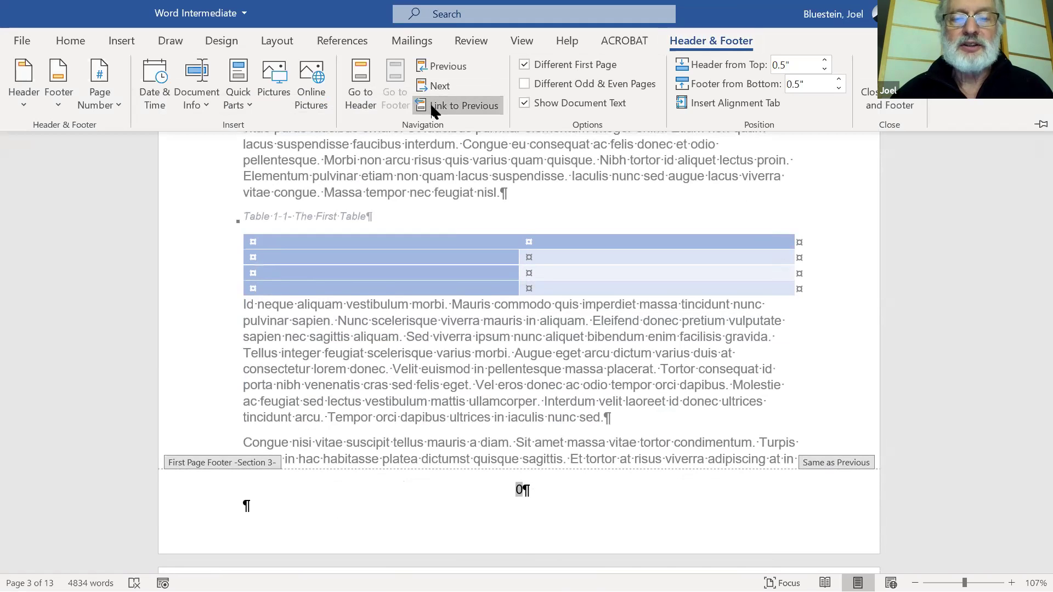
Set the section 3 page numbering to start at 1, keeping the 1, 2, 3, ... number format.
{"action": "right_click", "coordinate": [517, 497]}
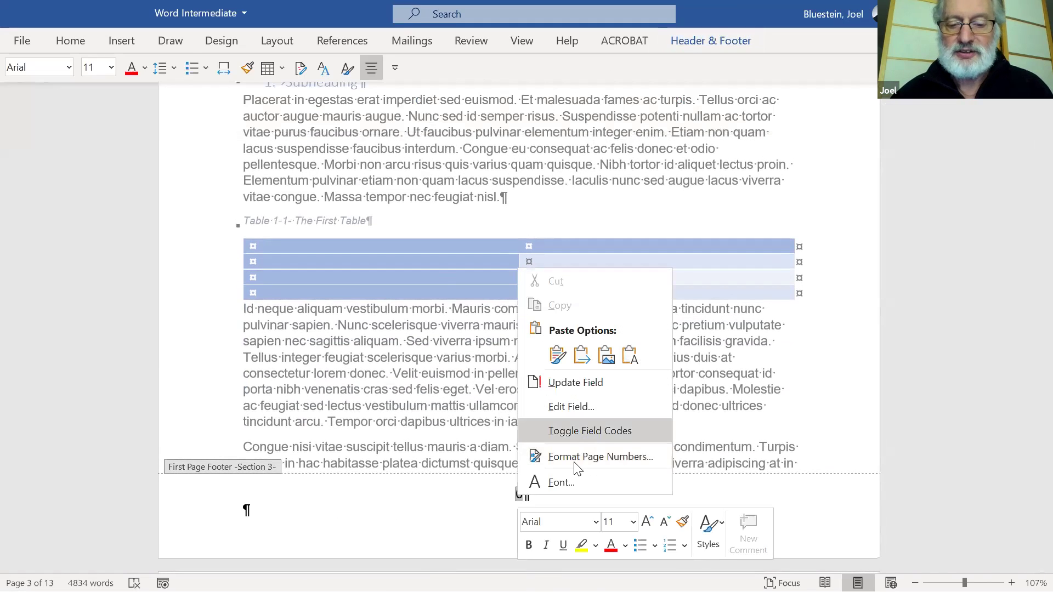
{"action": "left_click", "coordinate": [573, 462]}
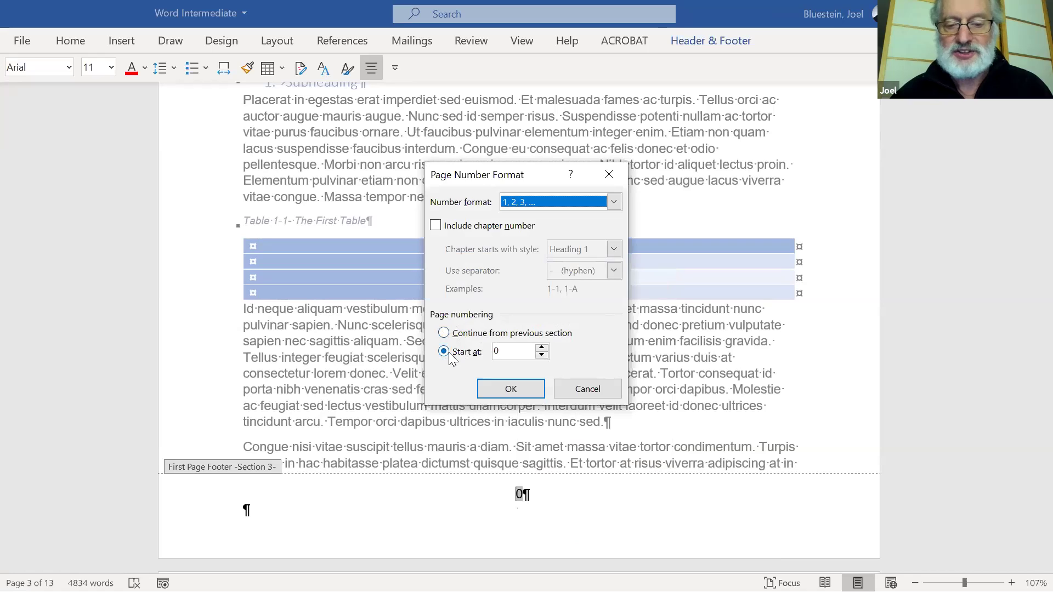
{"action": "left_click", "coordinate": [541, 348]}
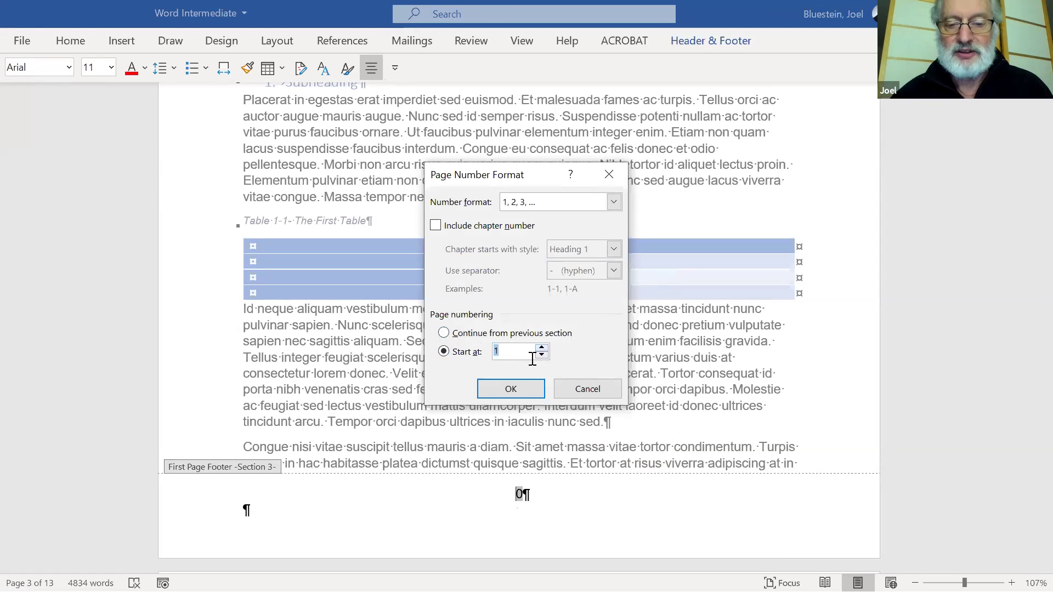
{"action": "left_click", "coordinate": [514, 385]}
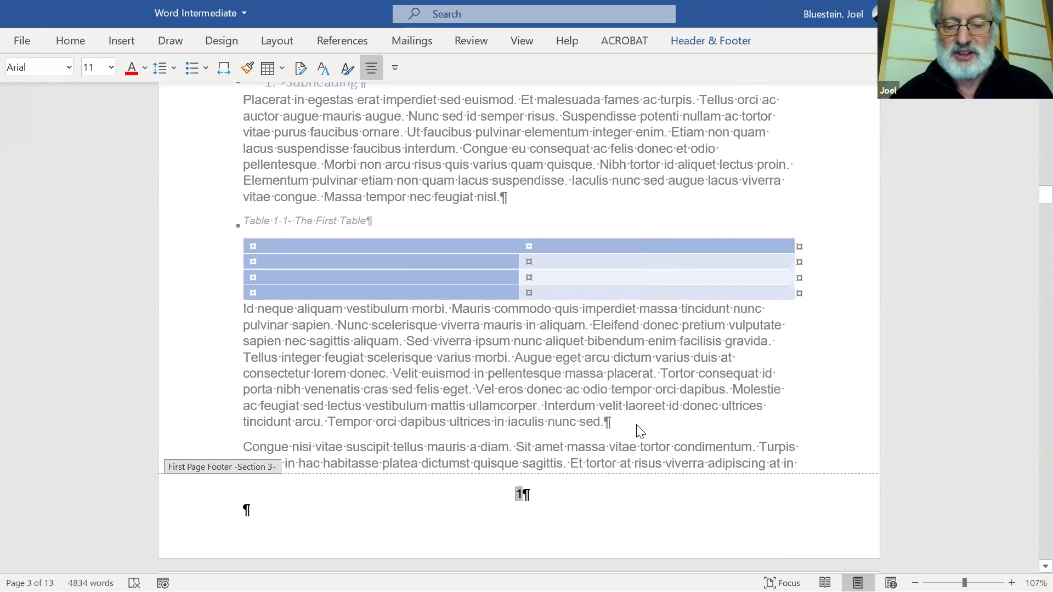
{"action": "left_click", "coordinate": [567, 488]}
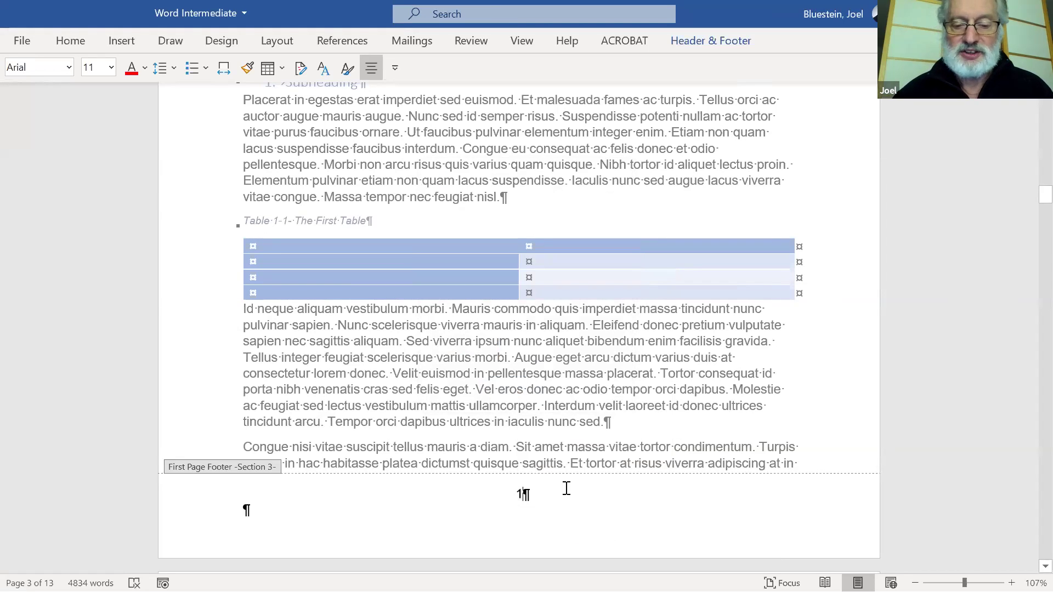
Examine the headers and footer page numbers from section 3 through section 7 for consistent numbering and style.
{"action": "key", "text": "Page_Down"}
{"action": "key", "text": "Page_Down"}
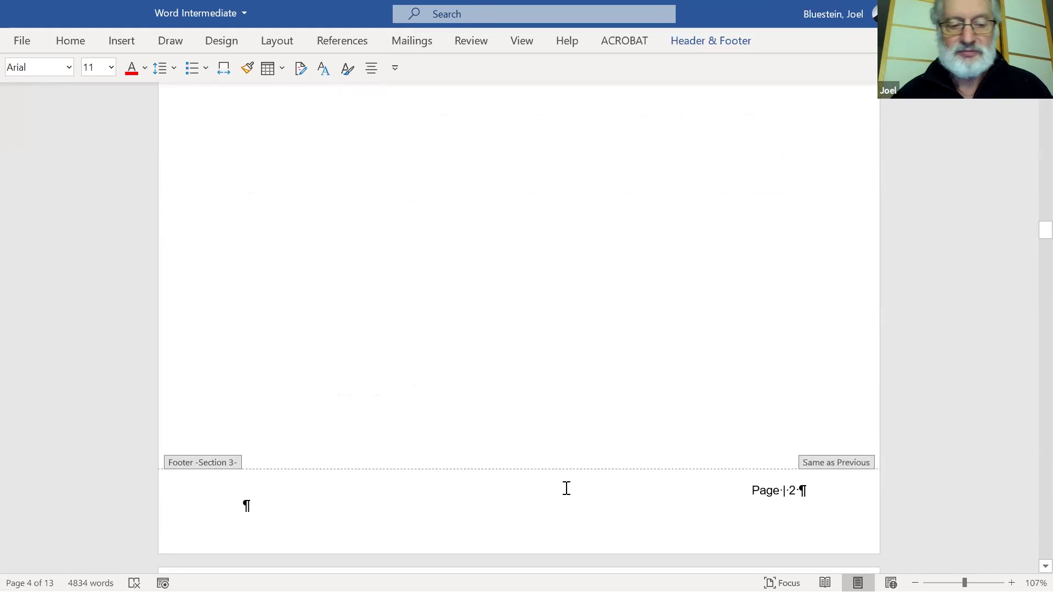
{"action": "key", "text": "Page_Down"}
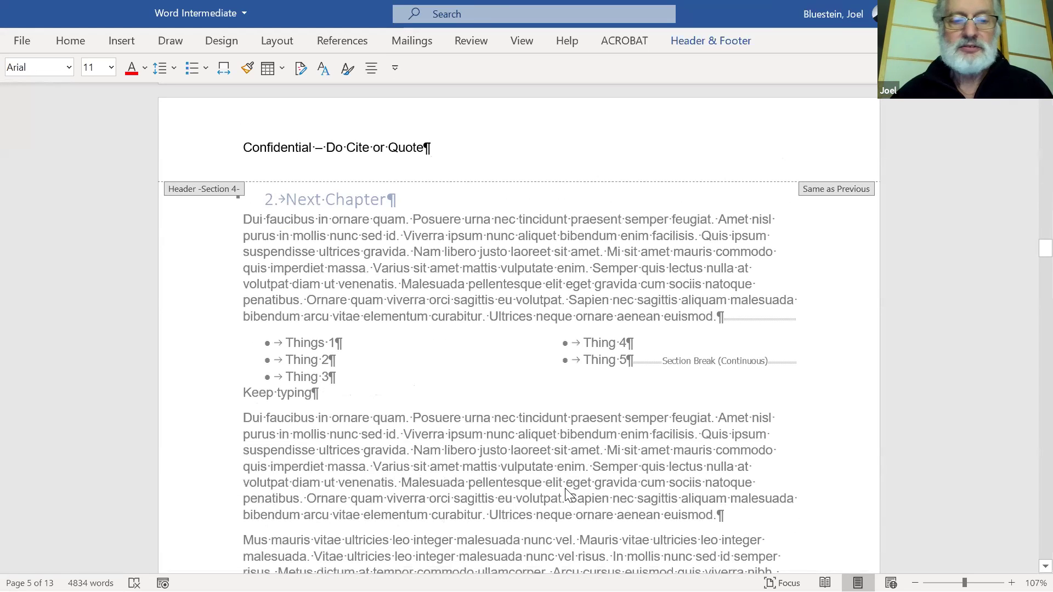
{"action": "key", "text": "Page_Down"}
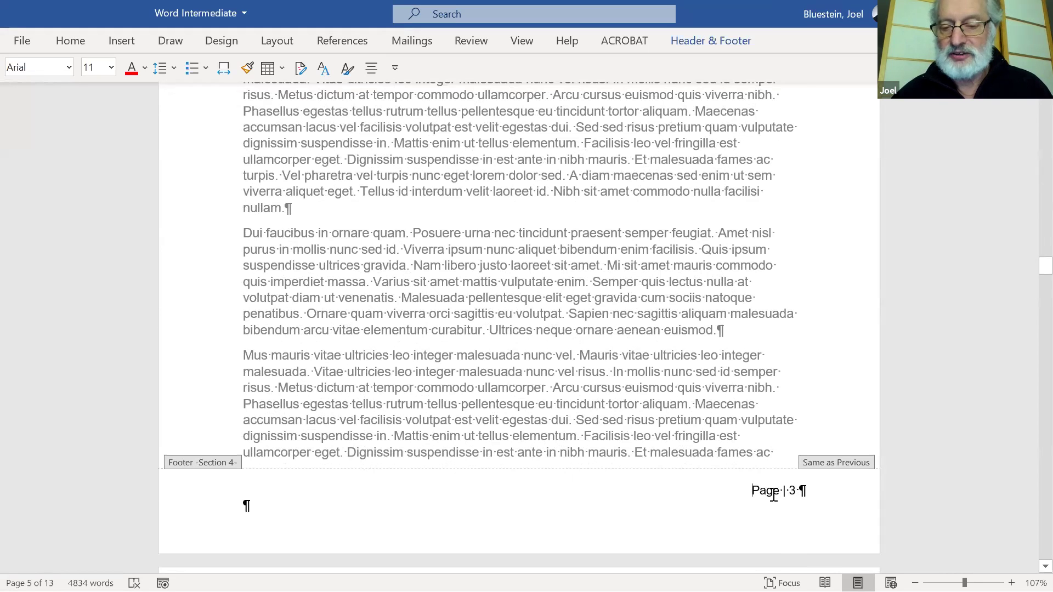
{"action": "scroll", "coordinate": [635, 471], "scroll_direction": "down", "scroll_amount": 15}
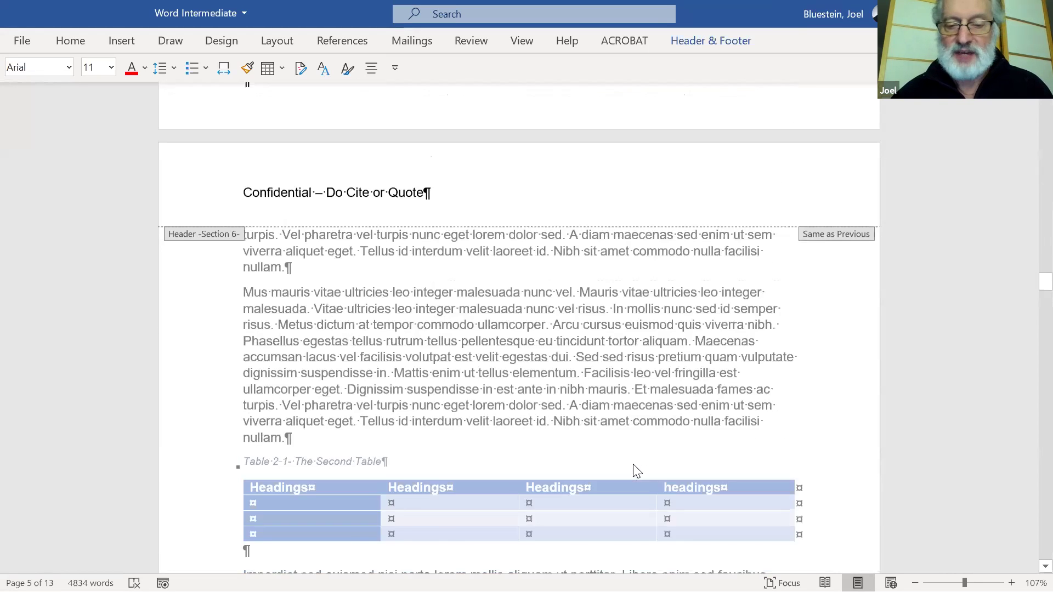
{"action": "scroll", "coordinate": [635, 470], "scroll_direction": "down", "scroll_amount": 7}
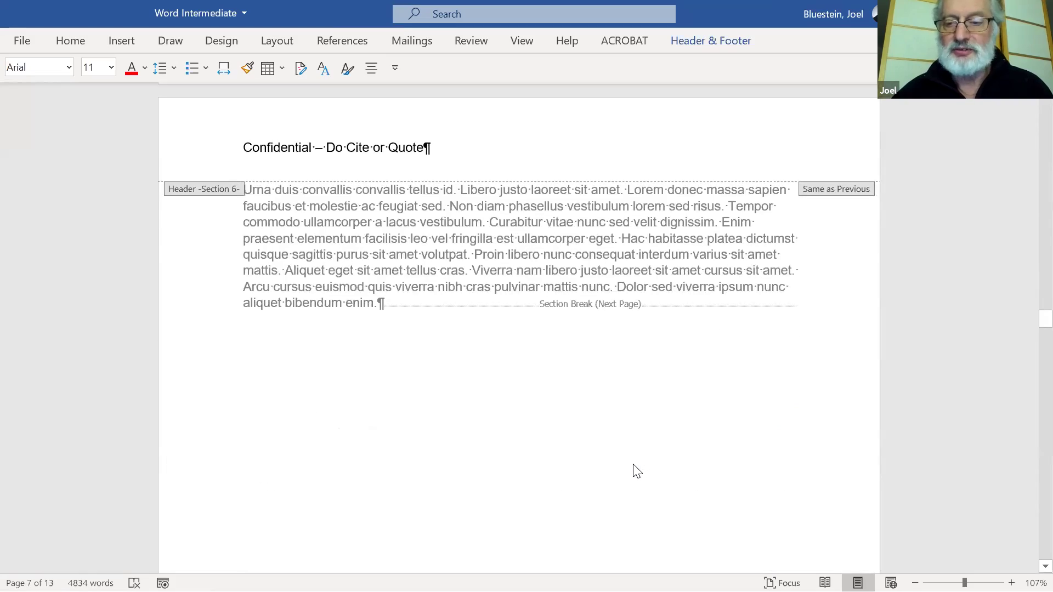
{"action": "scroll", "coordinate": [636, 471], "scroll_direction": "down", "scroll_amount": 15}
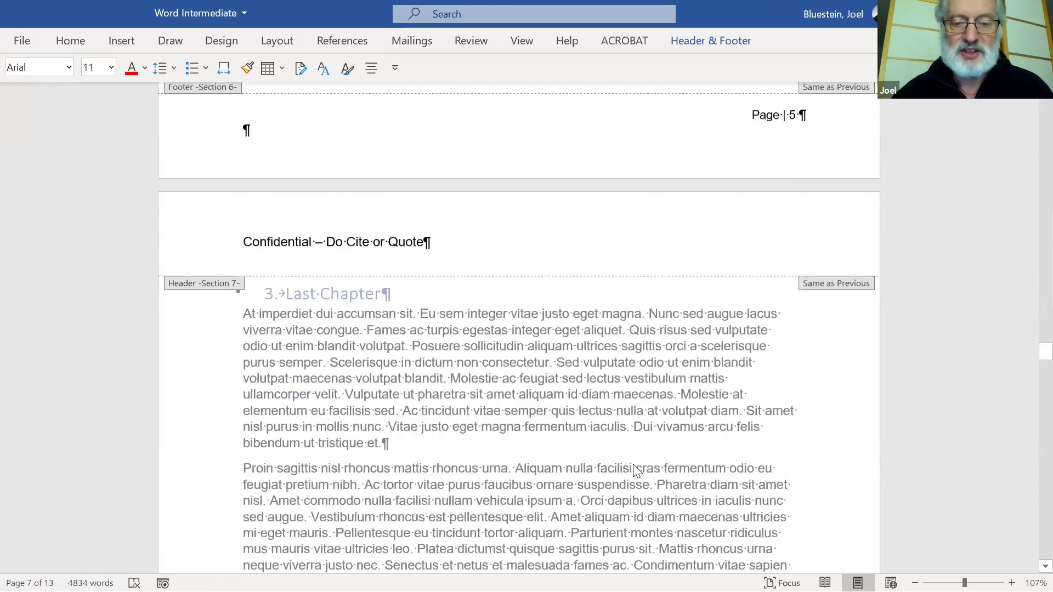
{"action": "scroll", "coordinate": [635, 470], "scroll_direction": "up", "scroll_amount": 10}
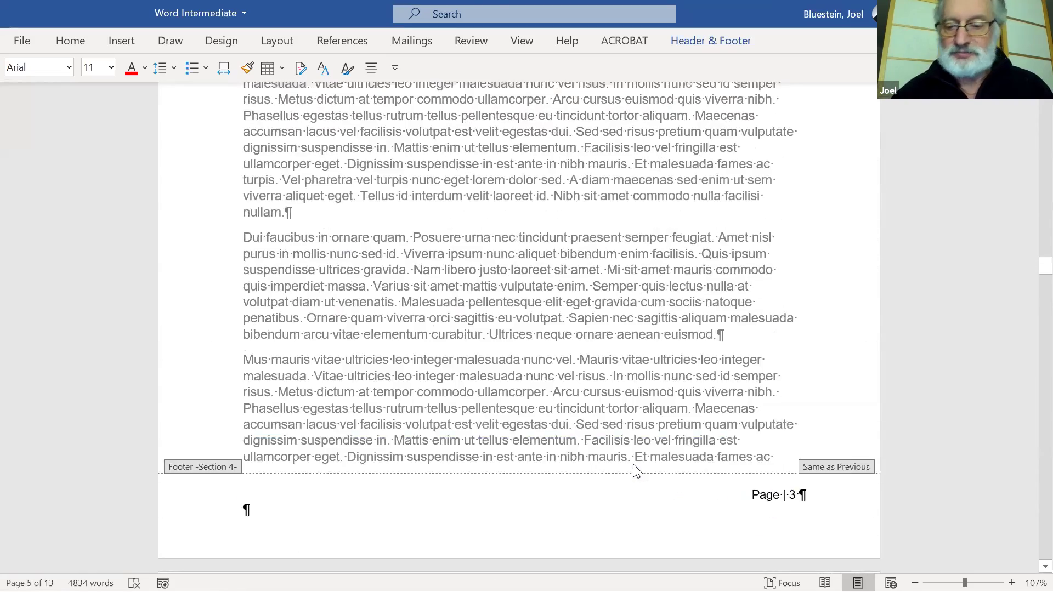
{"action": "scroll", "coordinate": [634, 466], "scroll_direction": "up", "scroll_amount": 8}
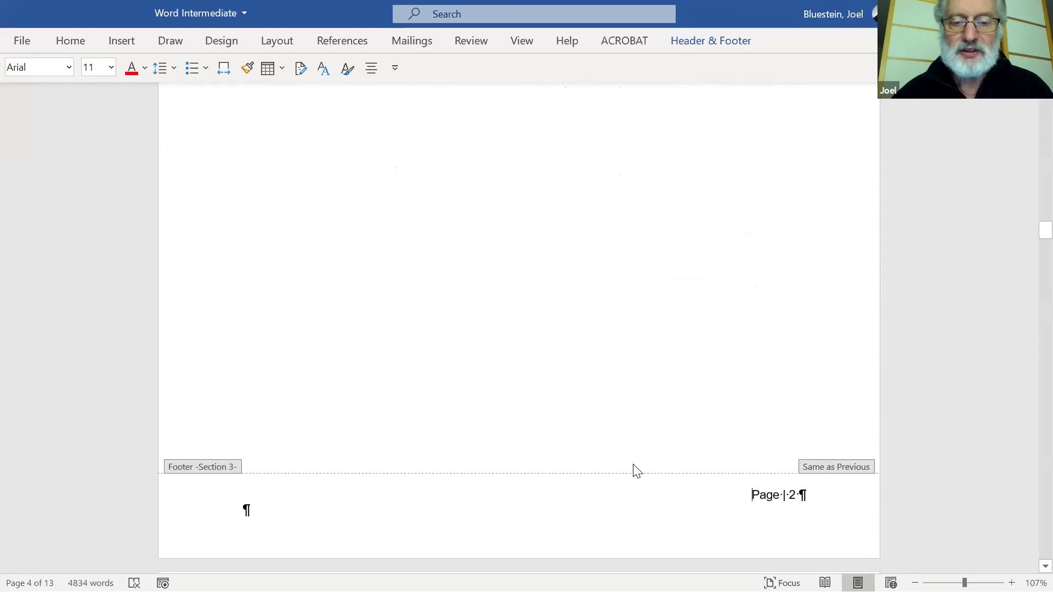
{"action": "scroll", "coordinate": [635, 470], "scroll_direction": "up", "scroll_amount": 4}
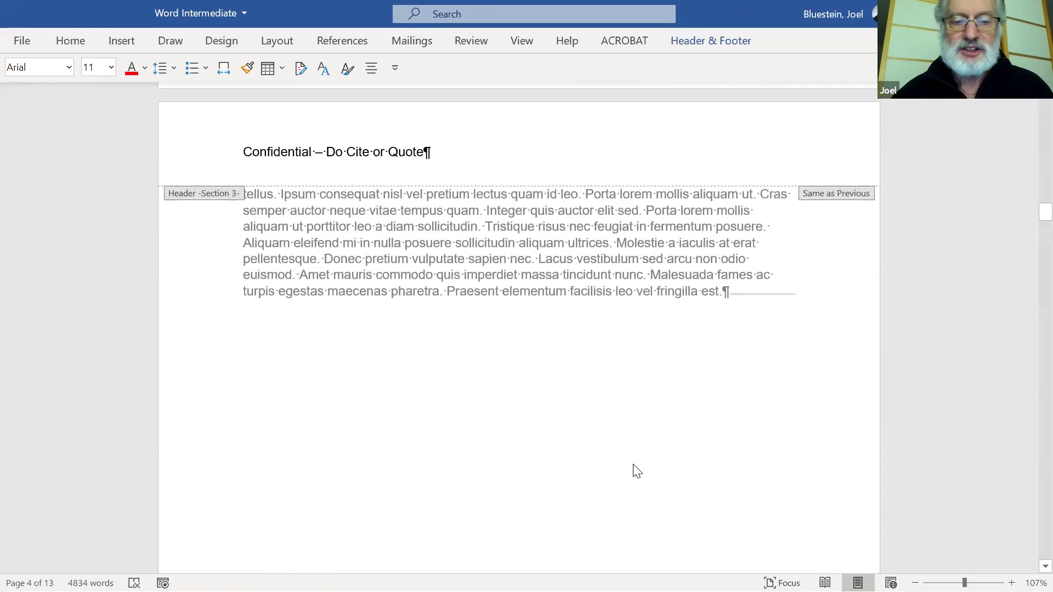
{"action": "scroll", "coordinate": [635, 471], "scroll_direction": "up", "scroll_amount": 7}
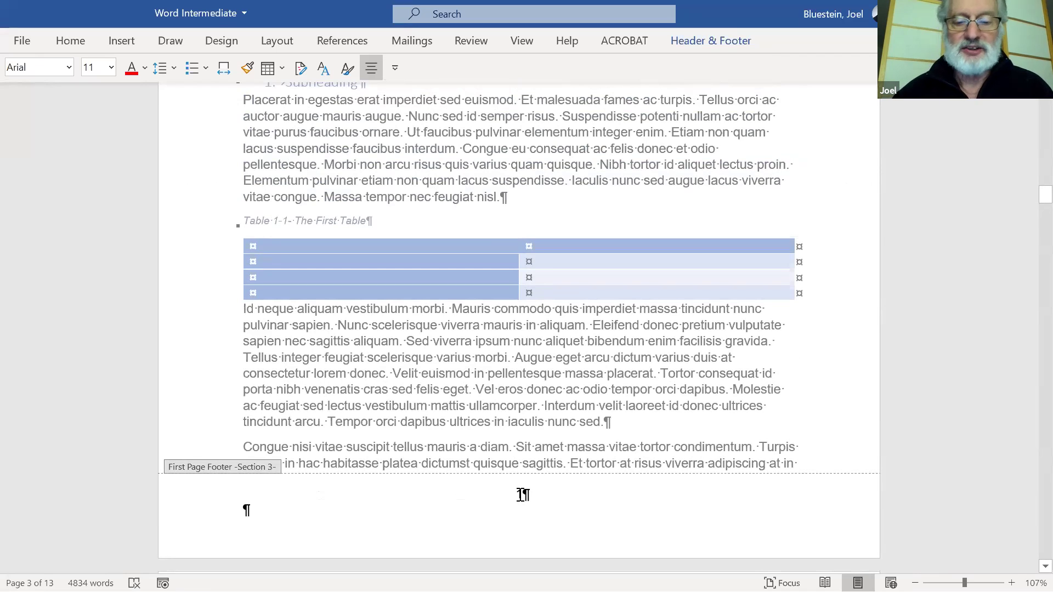
{"action": "right_click", "coordinate": [520, 495]}
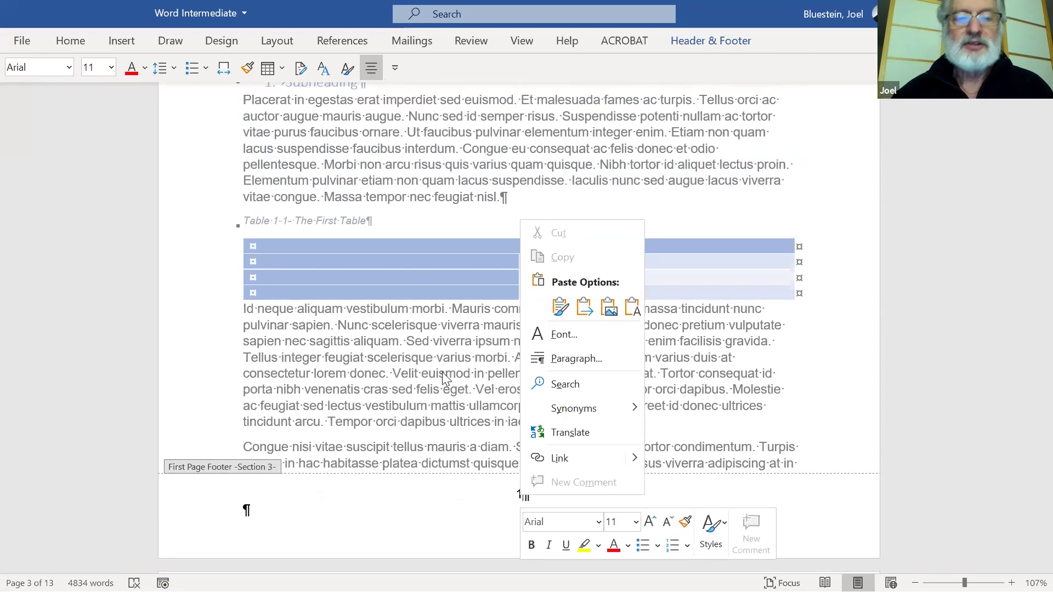
{"action": "left_click", "coordinate": [442, 372]}
{"action": "left_click", "coordinate": [212, 43]}
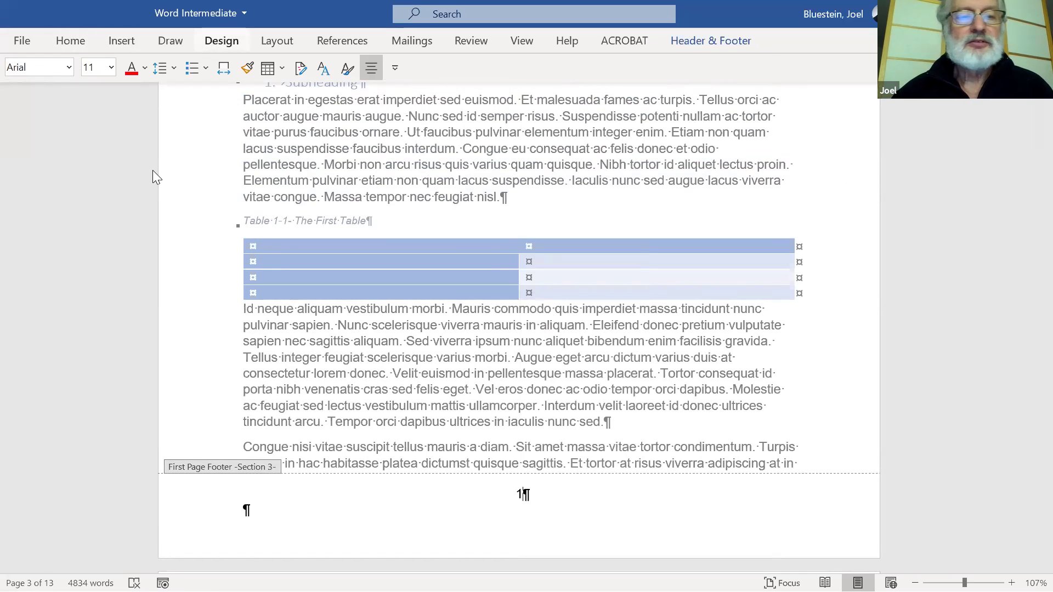
{"action": "left_click", "coordinate": [218, 39]}
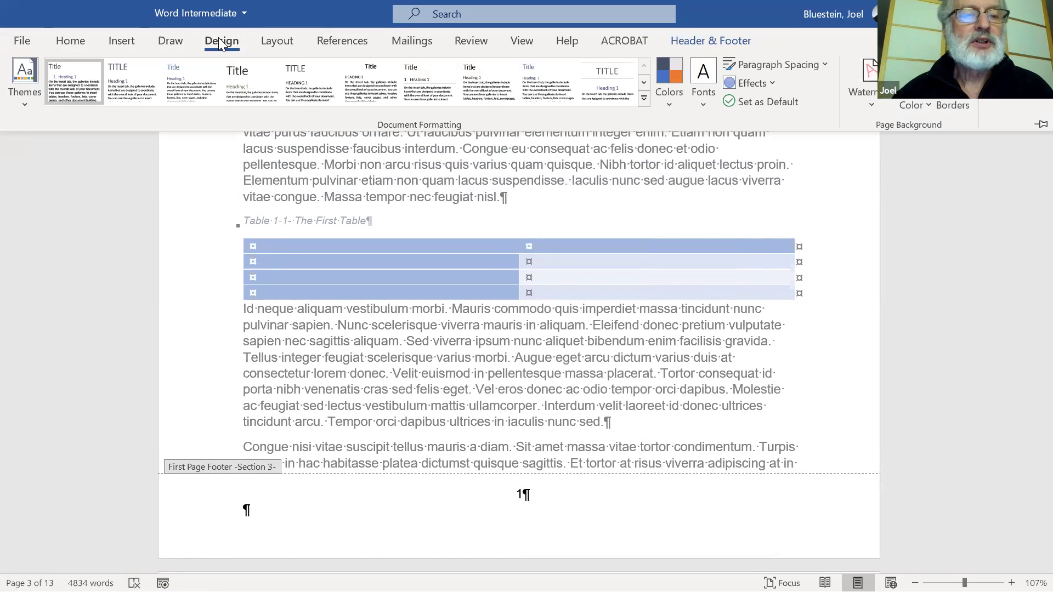
{"action": "left_click", "coordinate": [335, 40]}
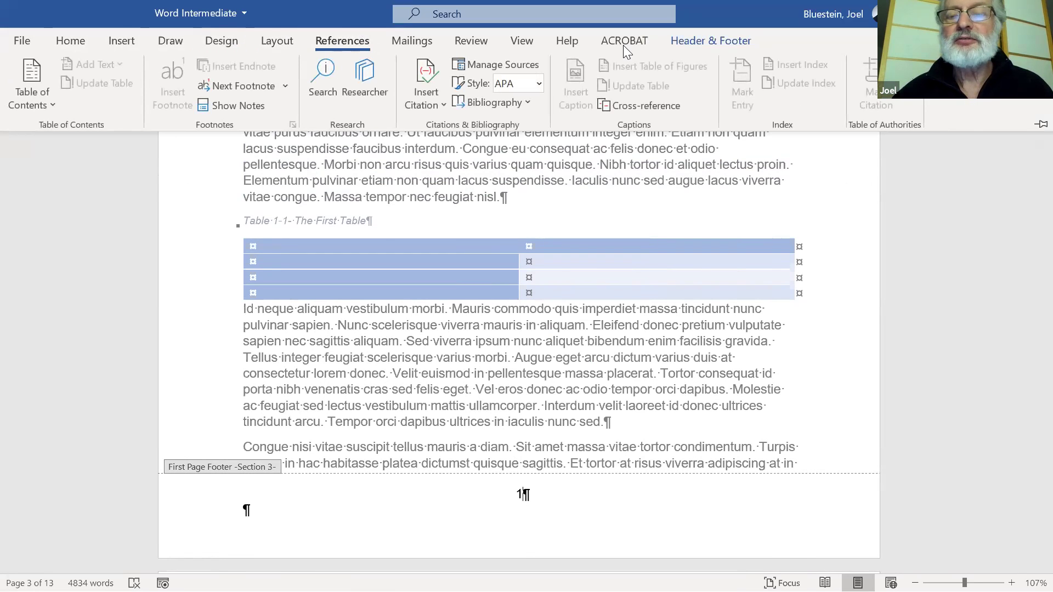
Replace the section 3 first-page footer's number with the Accent Bar 2 bottom-of-page style.
{"action": "left_click", "coordinate": [698, 36]}
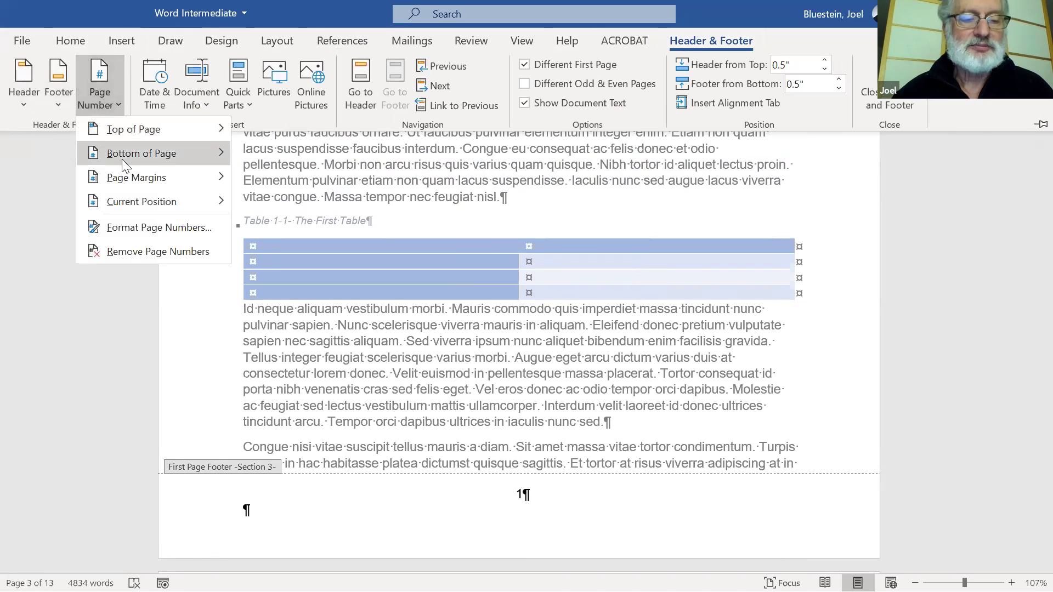
{"action": "left_click", "coordinate": [121, 159]}
{"action": "scroll", "coordinate": [312, 331], "scroll_direction": "down", "scroll_amount": 5}
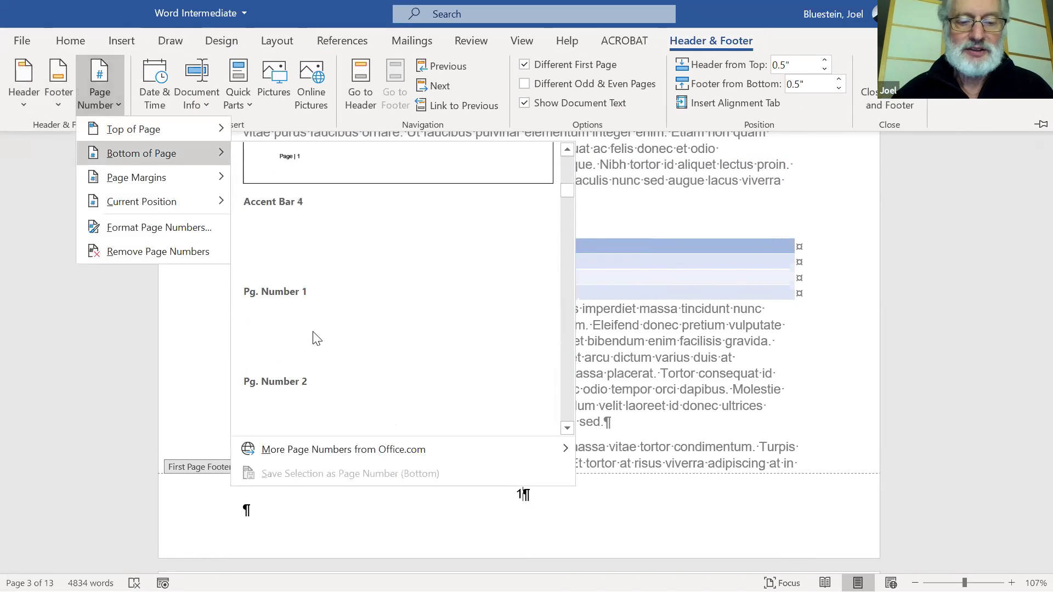
{"action": "scroll", "coordinate": [317, 338], "scroll_direction": "down", "scroll_amount": 3}
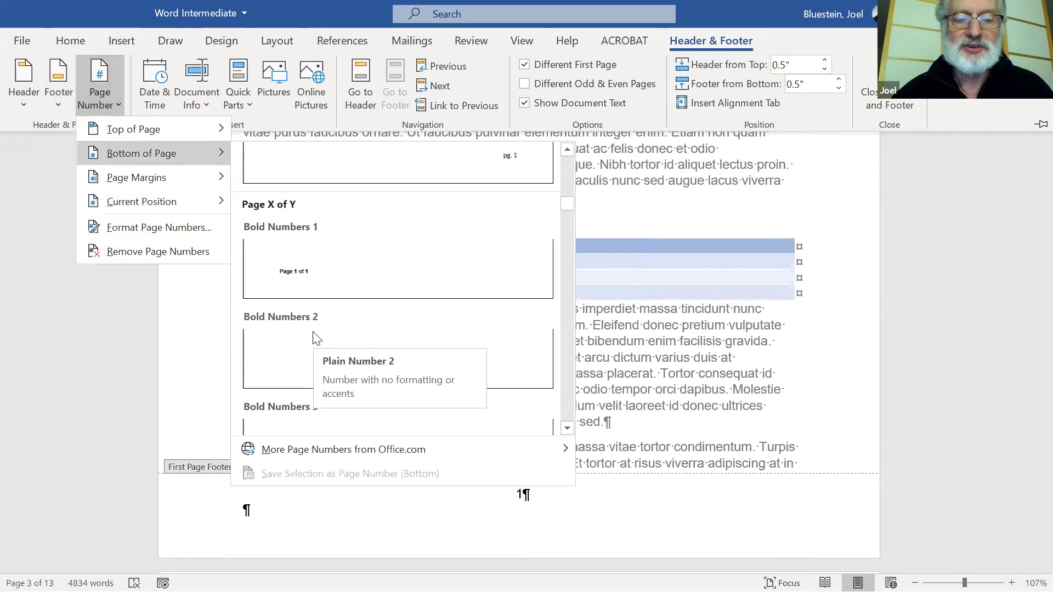
{"action": "scroll", "coordinate": [317, 338], "scroll_direction": "up", "scroll_amount": 8}
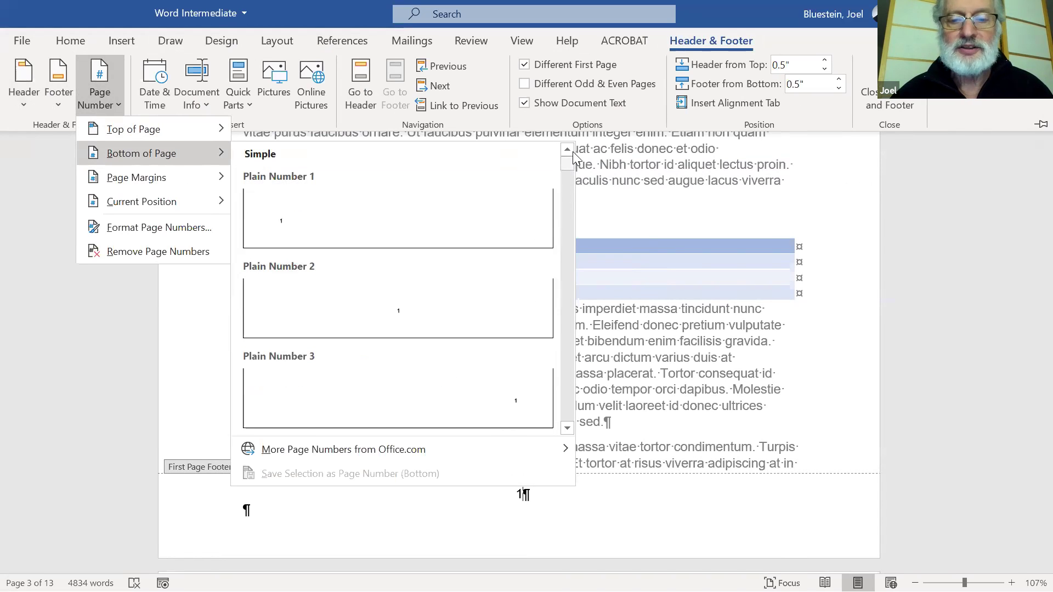
{"action": "left_click", "coordinate": [564, 222]}
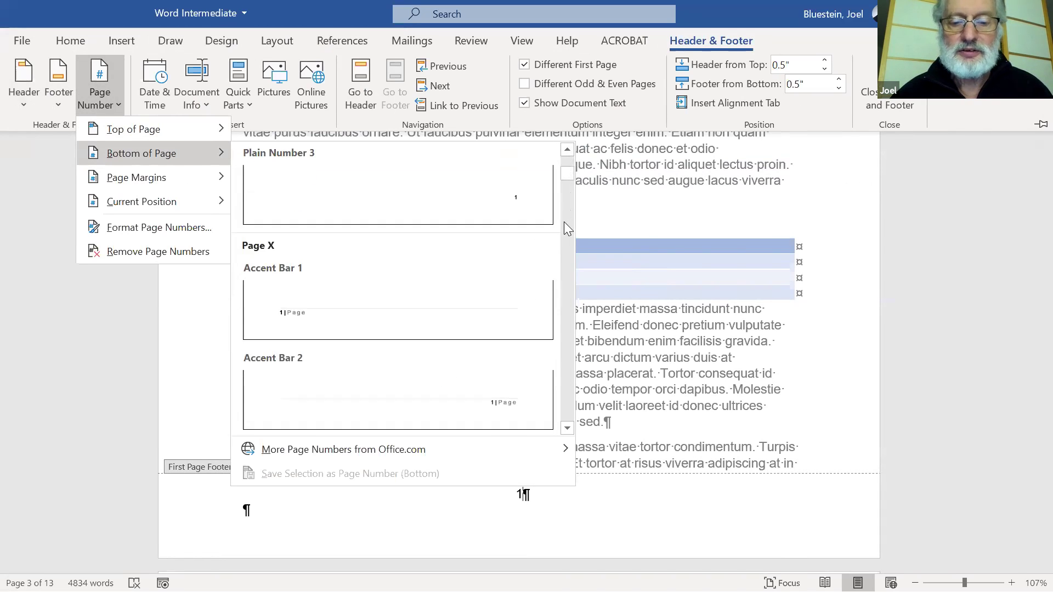
{"action": "left_click", "coordinate": [502, 378]}
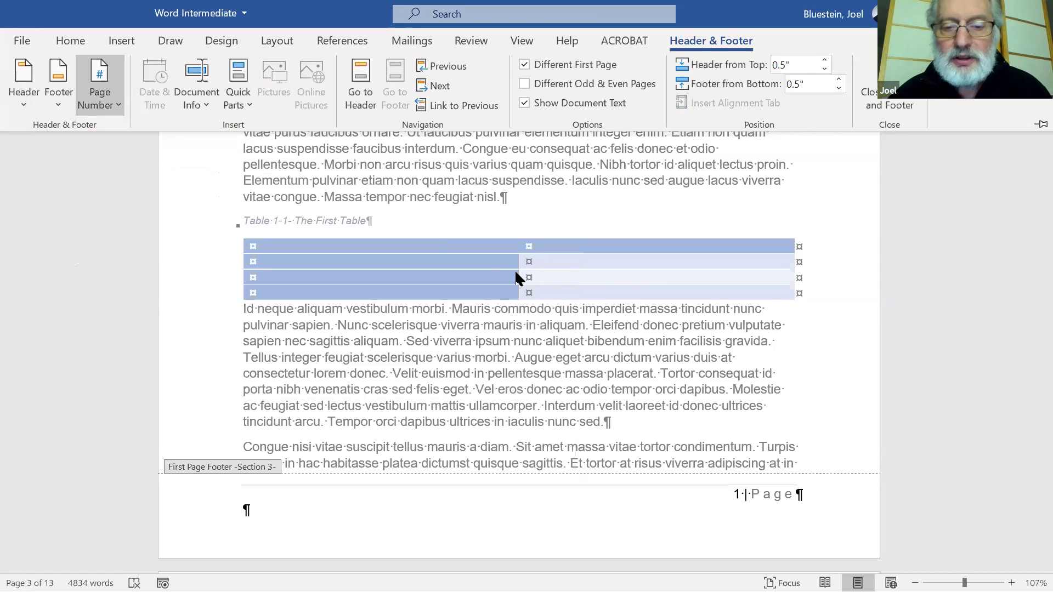
Apply the Accent Bar 4 bottom-of-page number style to the section 3 first-page footer.
{"action": "left_click", "coordinate": [262, 130]}
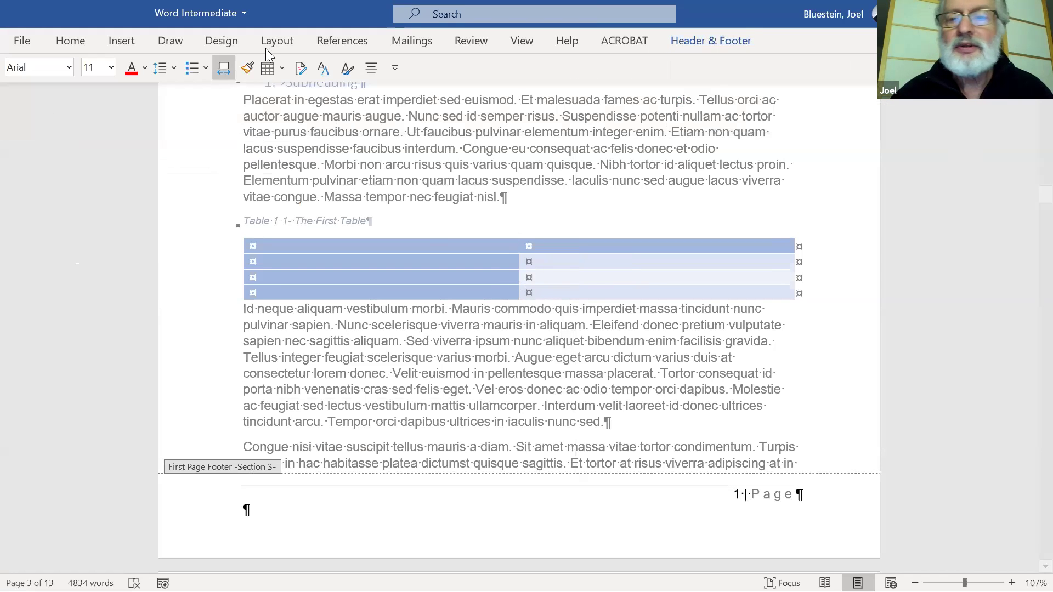
{"action": "left_click", "coordinate": [709, 41]}
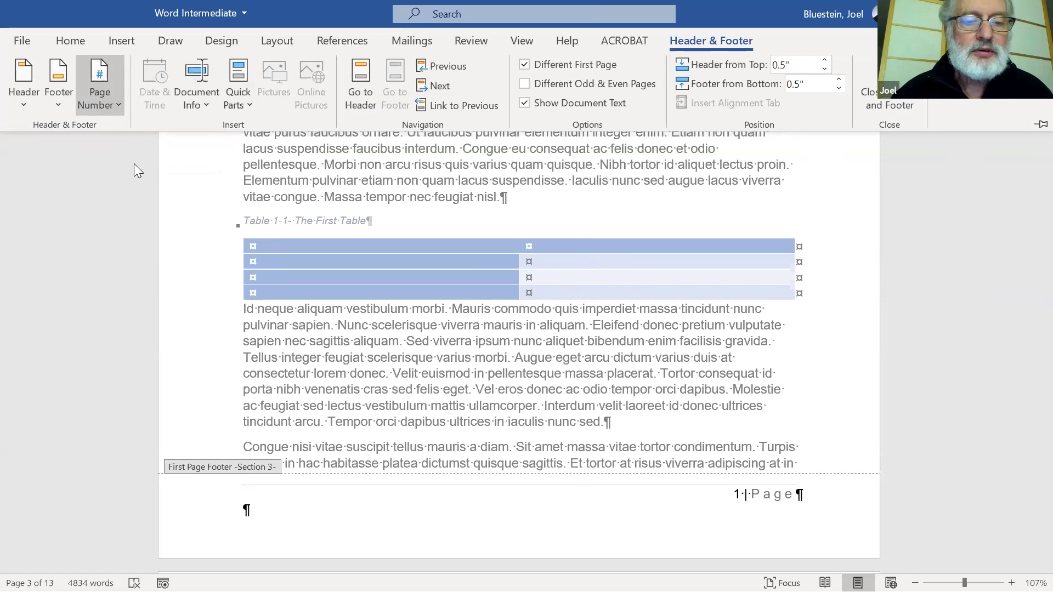
{"action": "left_click", "coordinate": [100, 88]}
{"action": "mouse_move", "coordinate": [140, 153]}
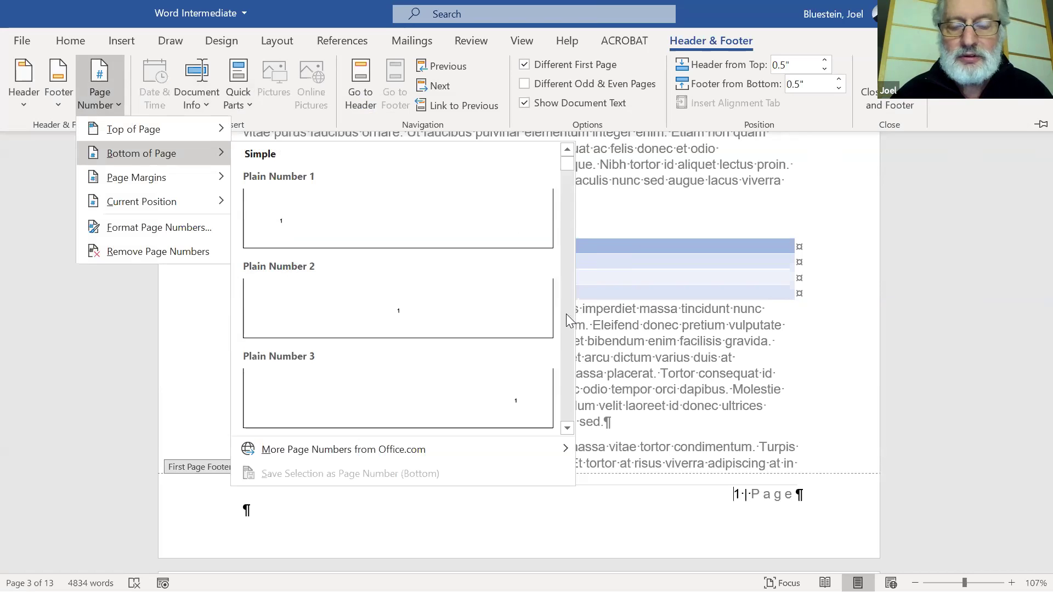
{"action": "scroll", "coordinate": [566, 314], "scroll_direction": "down", "scroll_amount": 5}
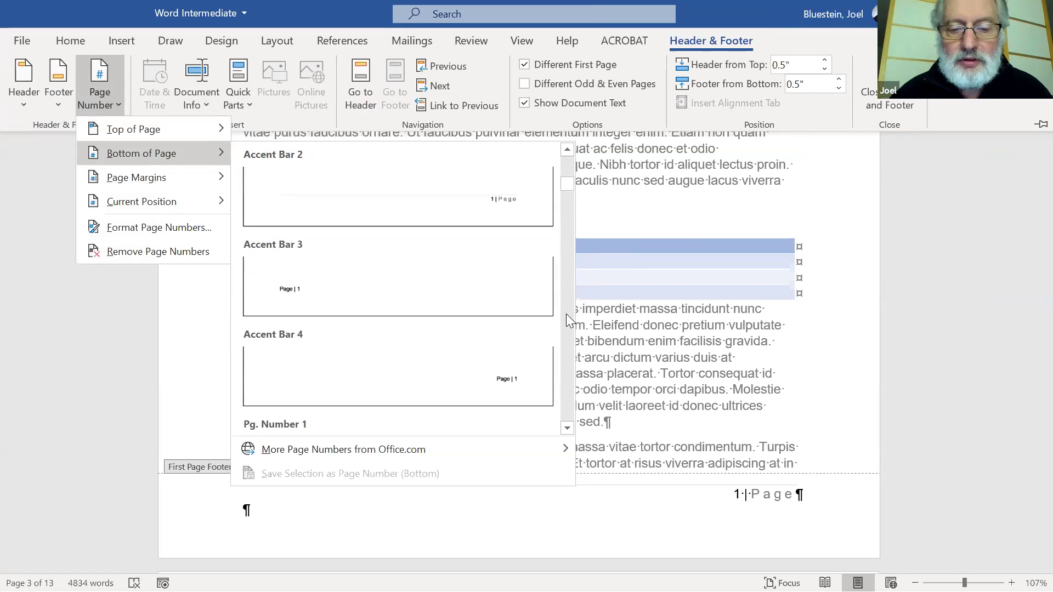
{"action": "left_click", "coordinate": [510, 385]}
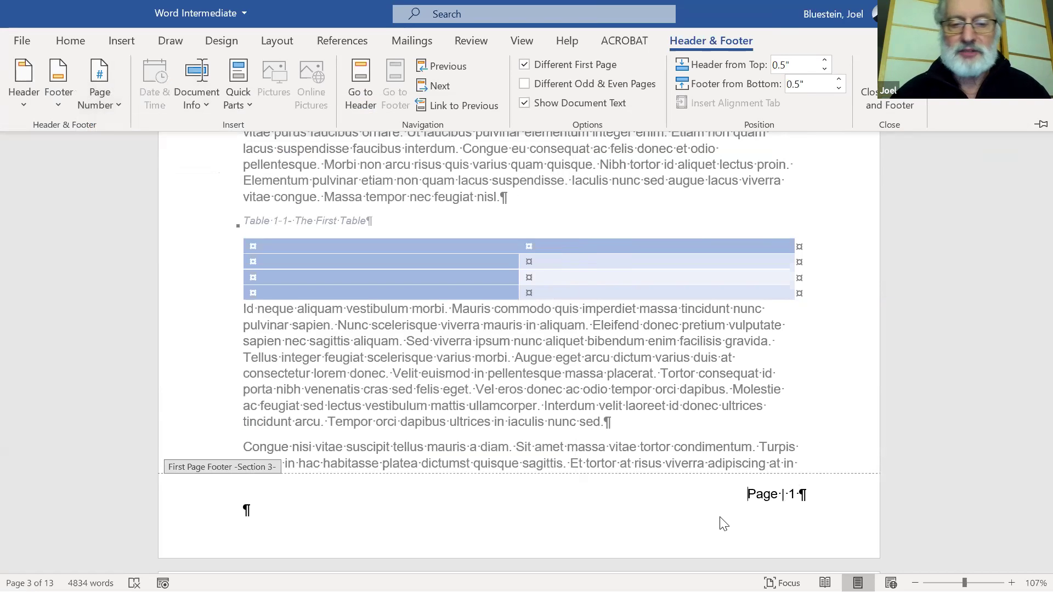
Save the document and leave footer editing to return to the body text.
{"action": "key", "text": "ctrl+s"}
{"action": "double_click", "coordinate": [551, 465]}
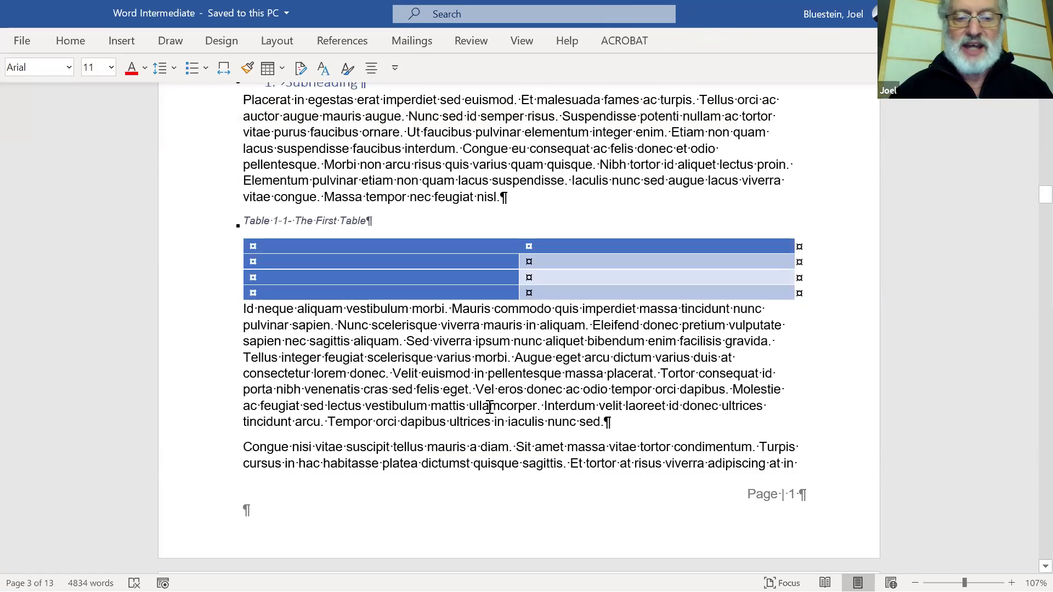
{"action": "scroll", "coordinate": [491, 415], "scroll_direction": "down", "scroll_amount": 1}
{"action": "scroll", "coordinate": [491, 415], "scroll_direction": "up", "scroll_amount": 7}
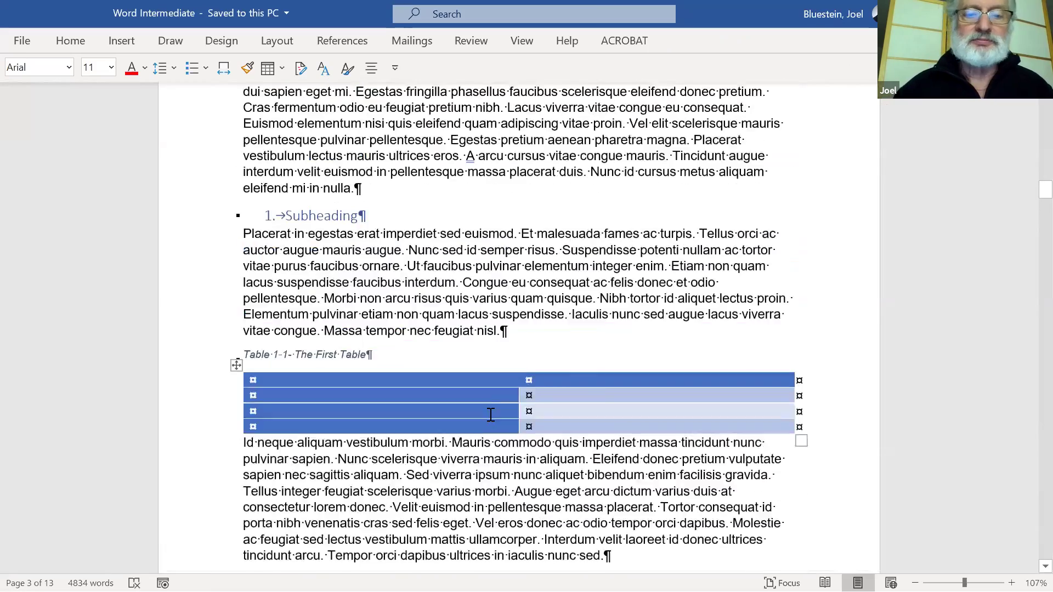
{"action": "scroll", "coordinate": [490, 415], "scroll_direction": "up", "scroll_amount": 7}
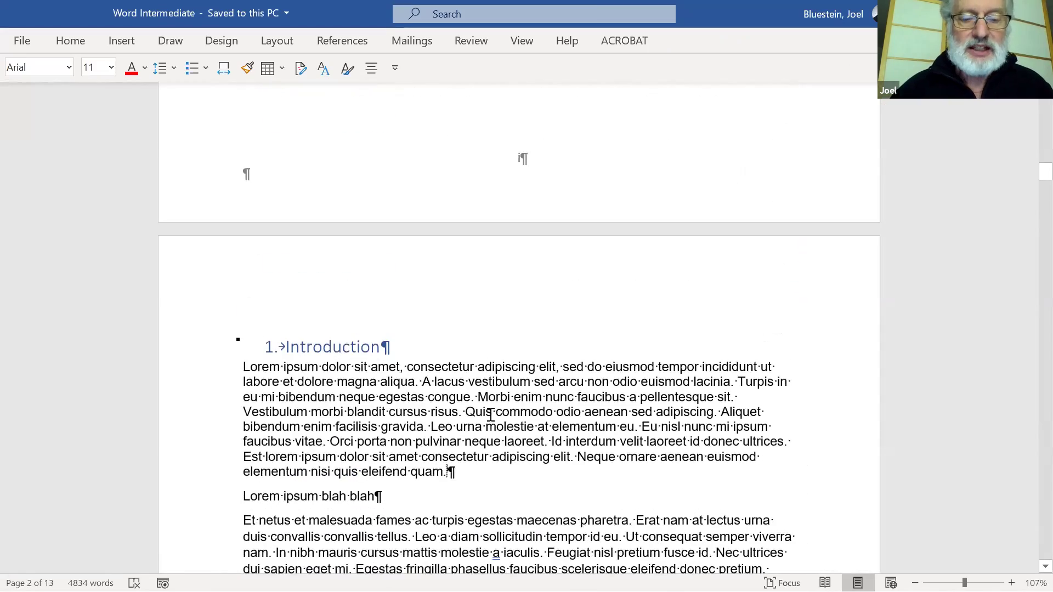
Examine the headers, footers, page numbers and section breaks from the Introduction page through the second table's page.
{"action": "scroll", "coordinate": [491, 415], "scroll_direction": "down", "scroll_amount": 6}
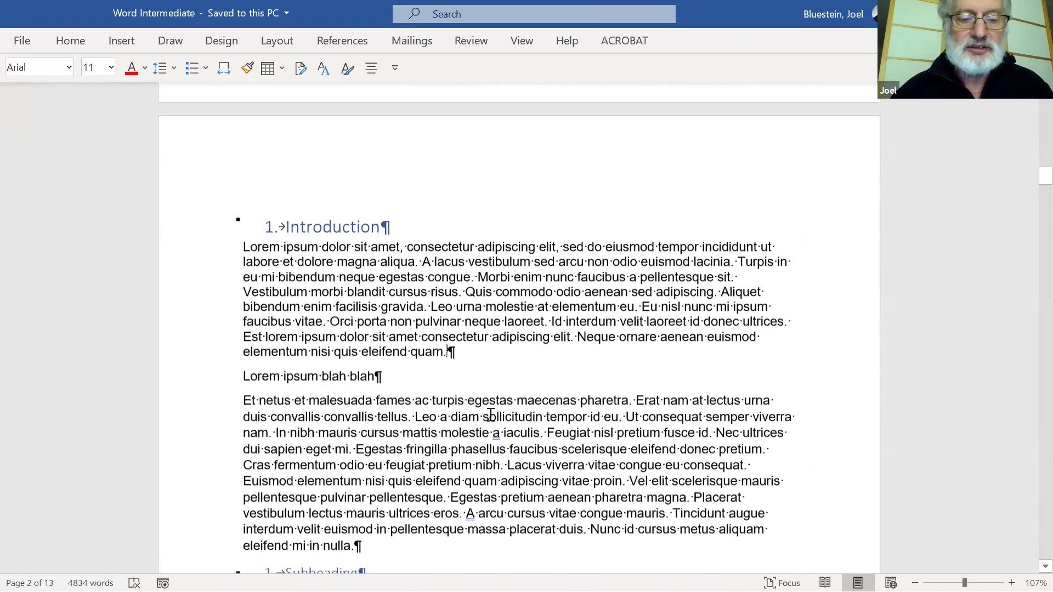
{"action": "scroll", "coordinate": [491, 415], "scroll_direction": "down", "scroll_amount": 6}
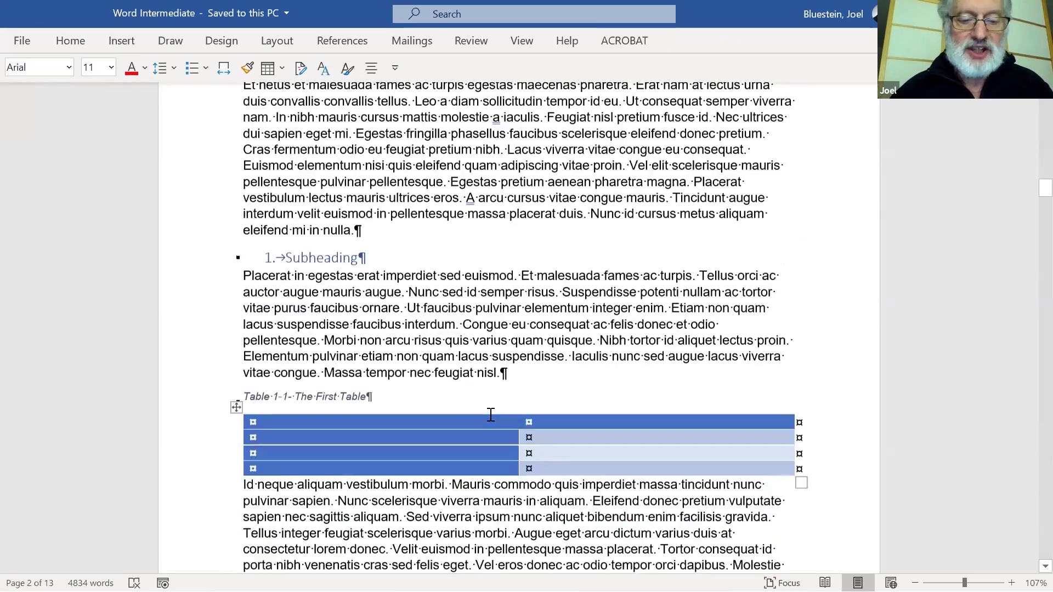
{"action": "scroll", "coordinate": [490, 421], "scroll_direction": "down", "scroll_amount": 14}
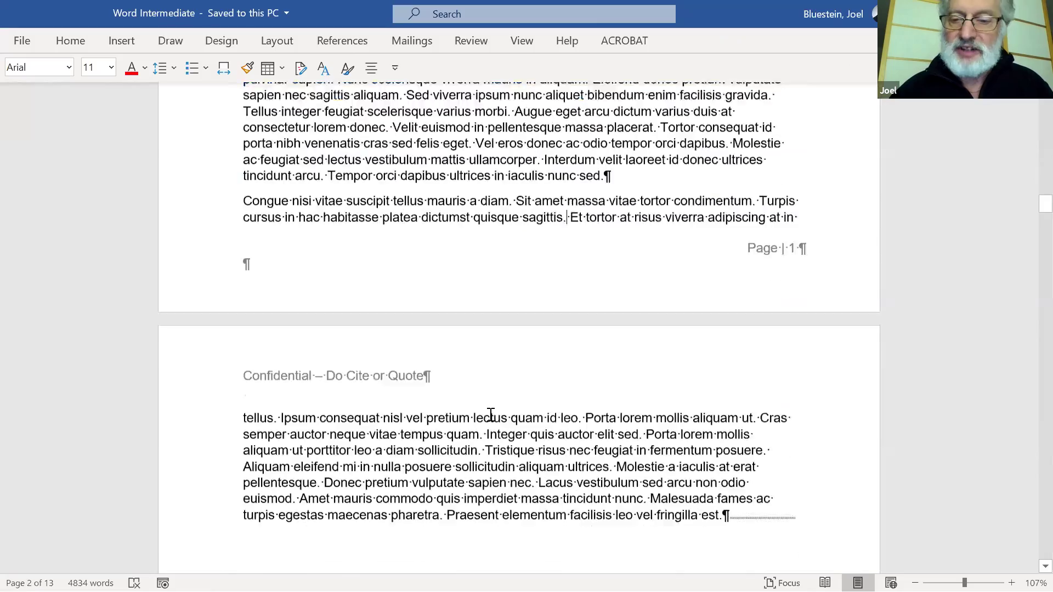
{"action": "scroll", "coordinate": [491, 415], "scroll_direction": "down", "scroll_amount": 6}
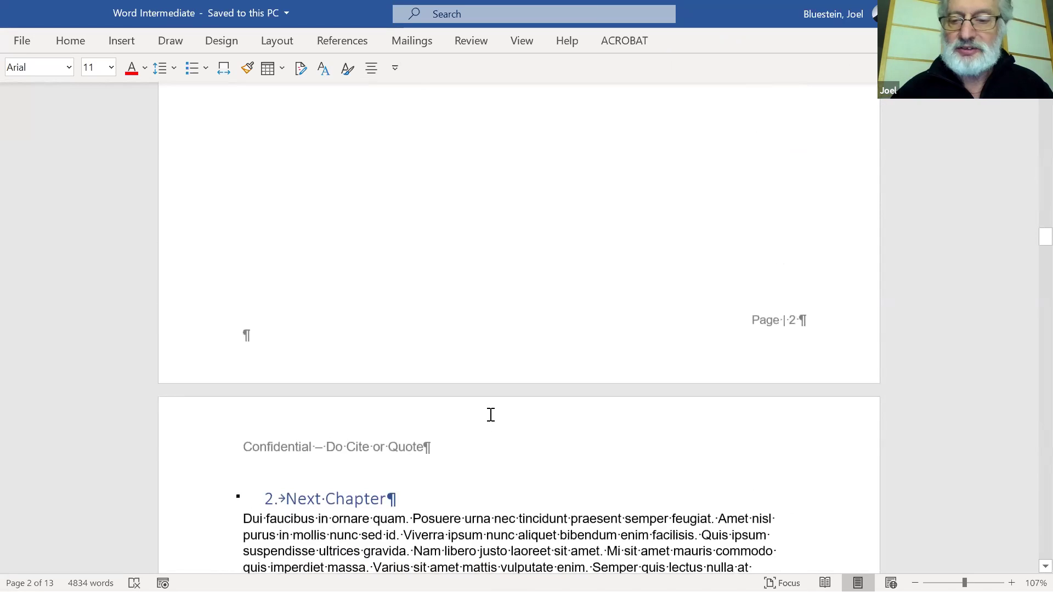
{"action": "scroll", "coordinate": [491, 416], "scroll_direction": "down", "scroll_amount": 5}
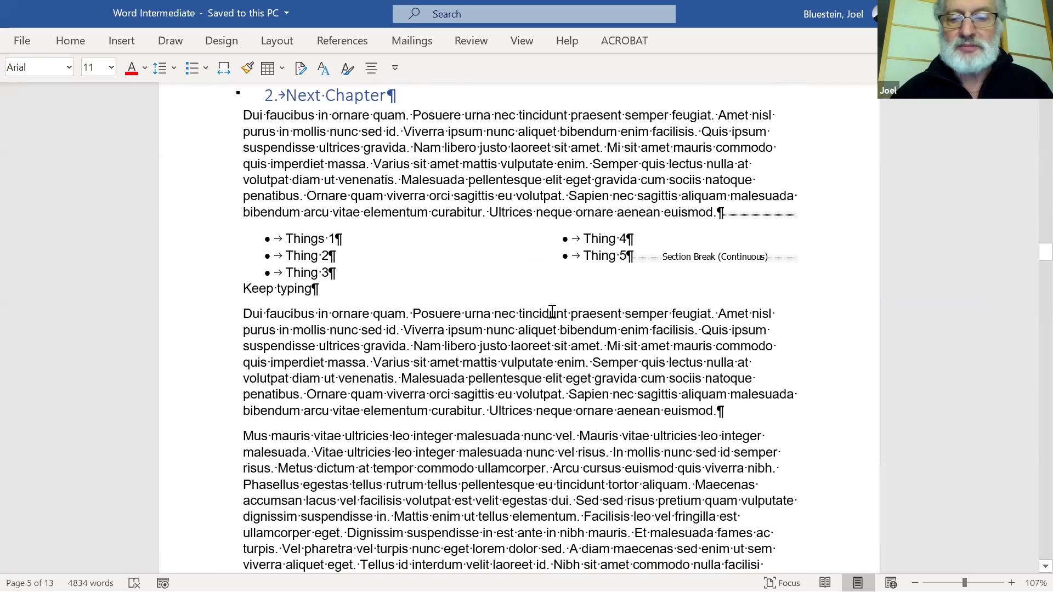
{"action": "scroll", "coordinate": [480, 349], "scroll_direction": "down", "scroll_amount": 7}
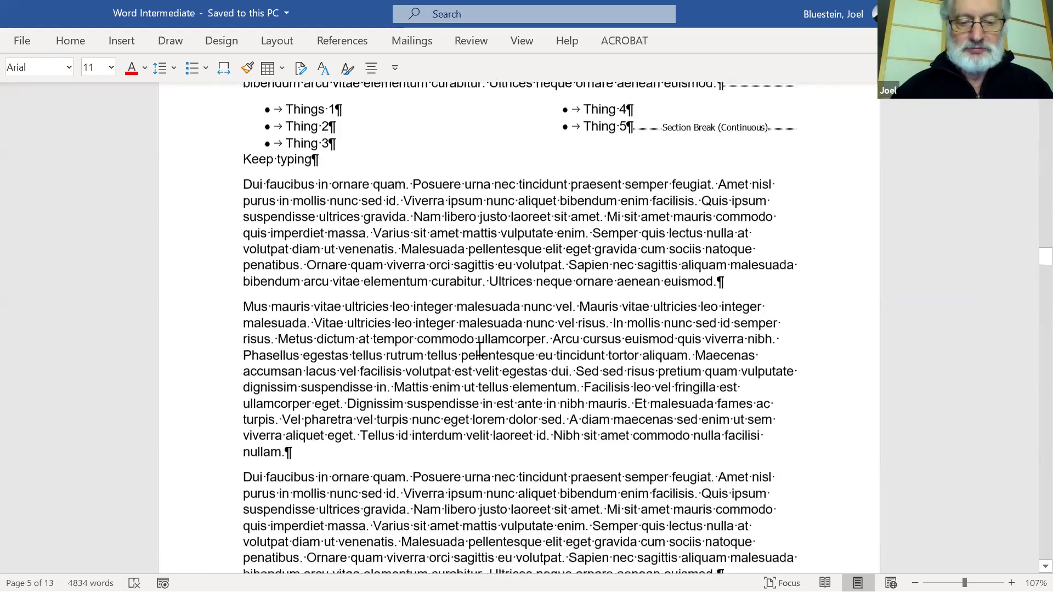
{"action": "scroll", "coordinate": [480, 349], "scroll_direction": "down", "scroll_amount": 12}
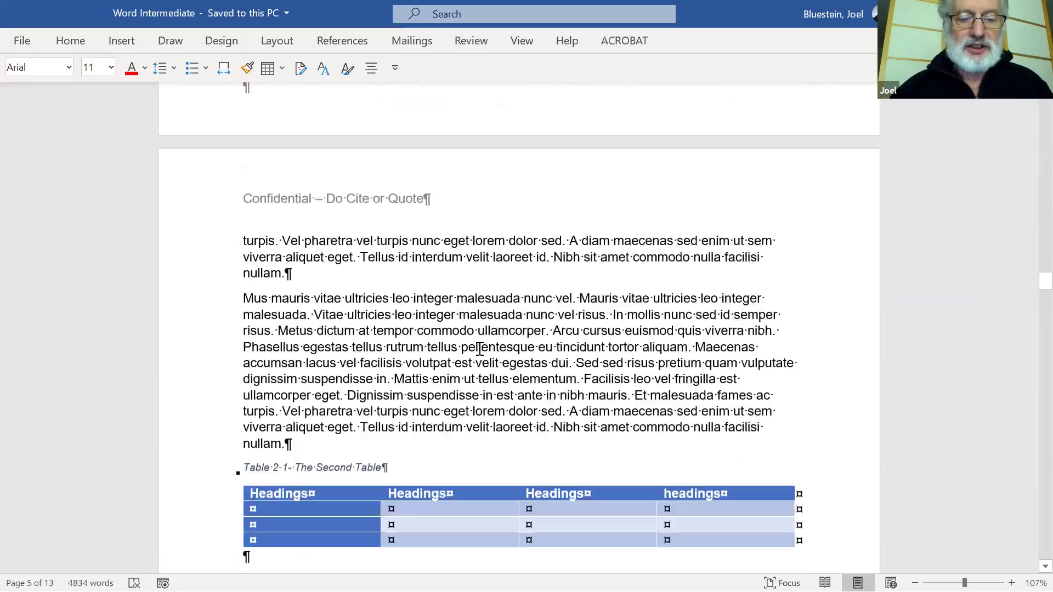
{"action": "scroll", "coordinate": [480, 349], "scroll_direction": "down", "scroll_amount": 4}
{"action": "scroll", "coordinate": [480, 349], "scroll_direction": "up", "scroll_amount": 9}
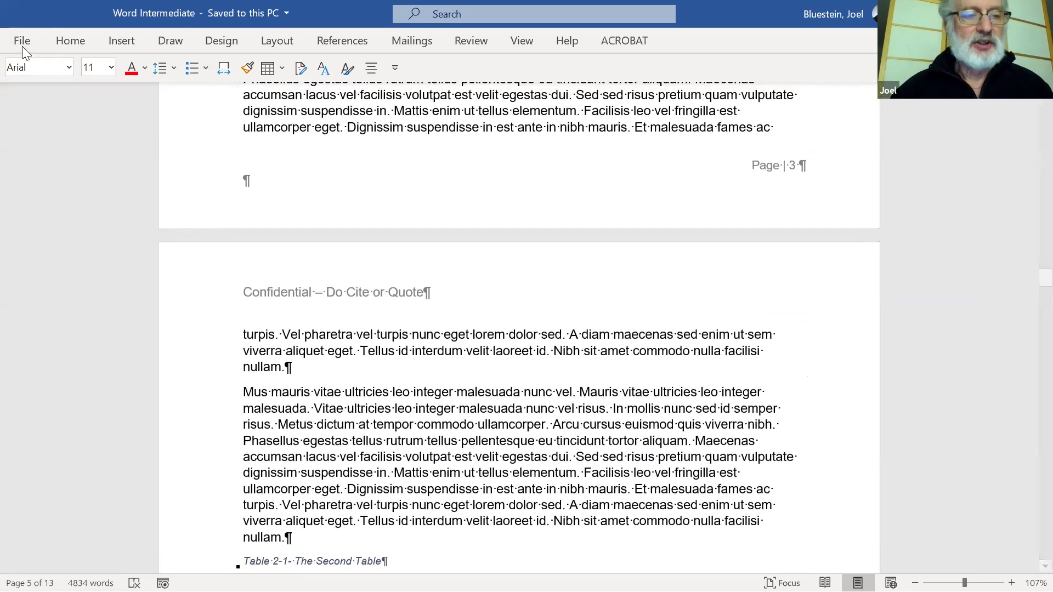
Hide the paragraph and formatting marks throughout the document.
{"action": "left_click", "coordinate": [71, 35]}
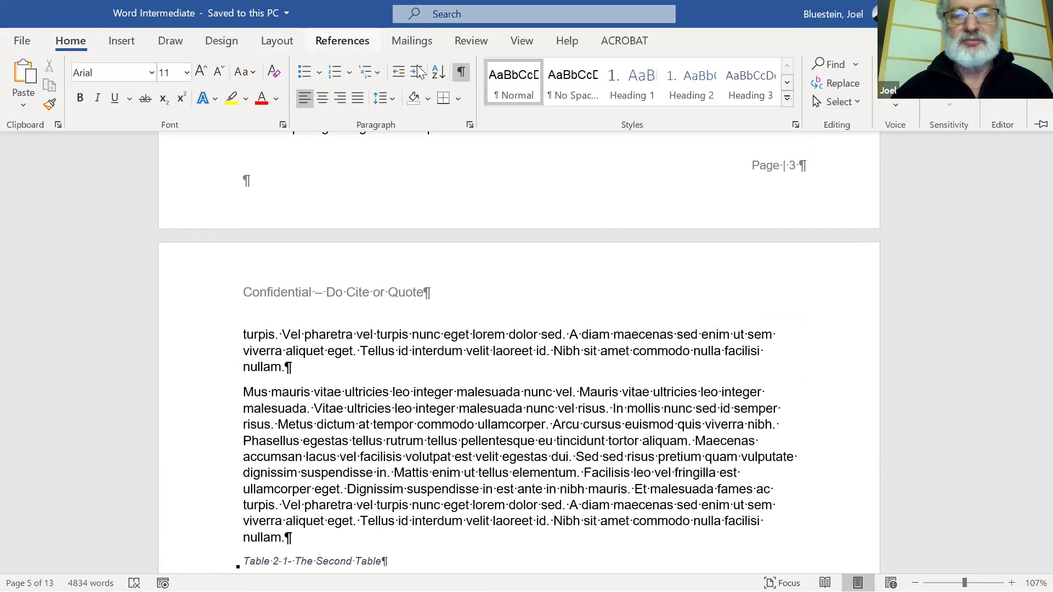
{"action": "left_click", "coordinate": [457, 73]}
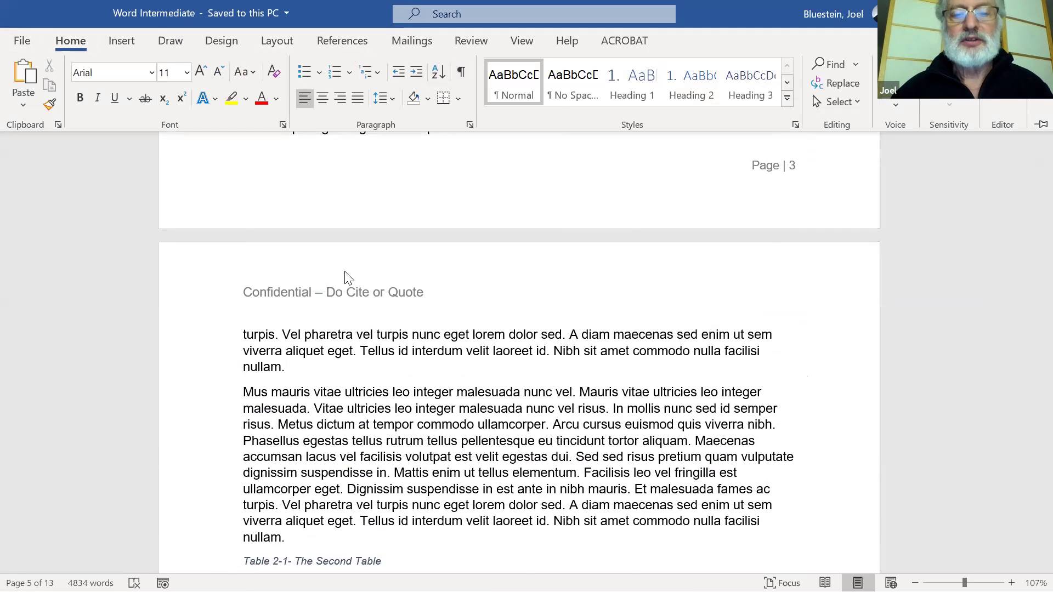
{"action": "scroll", "coordinate": [393, 334], "scroll_direction": "down", "scroll_amount": 2}
{"action": "scroll", "coordinate": [393, 332], "scroll_direction": "down", "scroll_amount": 4}
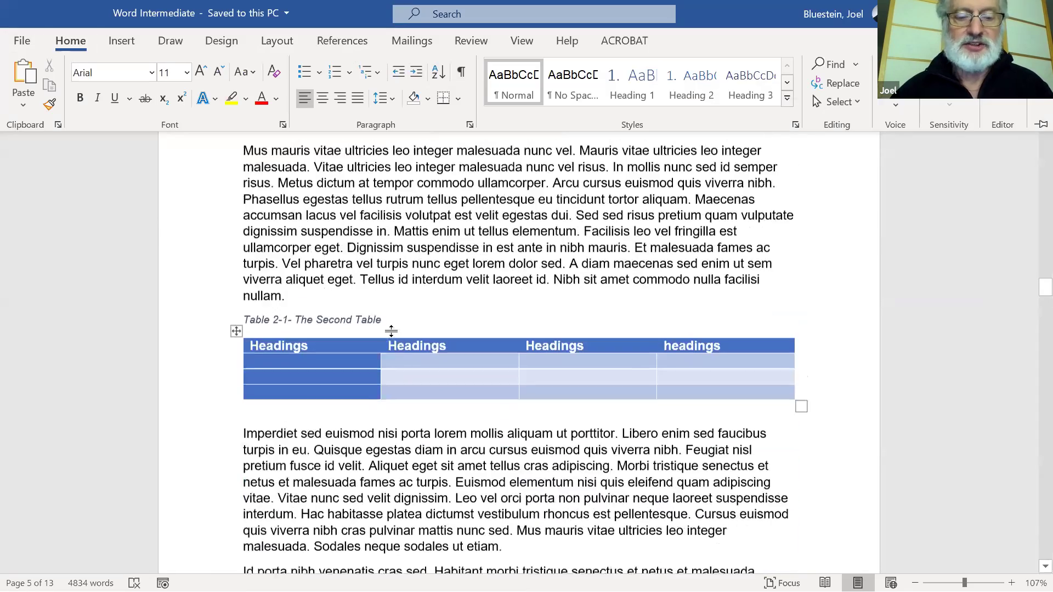
Update the table of figures below the Contents list, refreshing page numbers only.
{"action": "scroll", "coordinate": [393, 332], "scroll_direction": "up", "scroll_amount": 2}
{"action": "scroll", "coordinate": [393, 331], "scroll_direction": "up", "scroll_amount": 20}
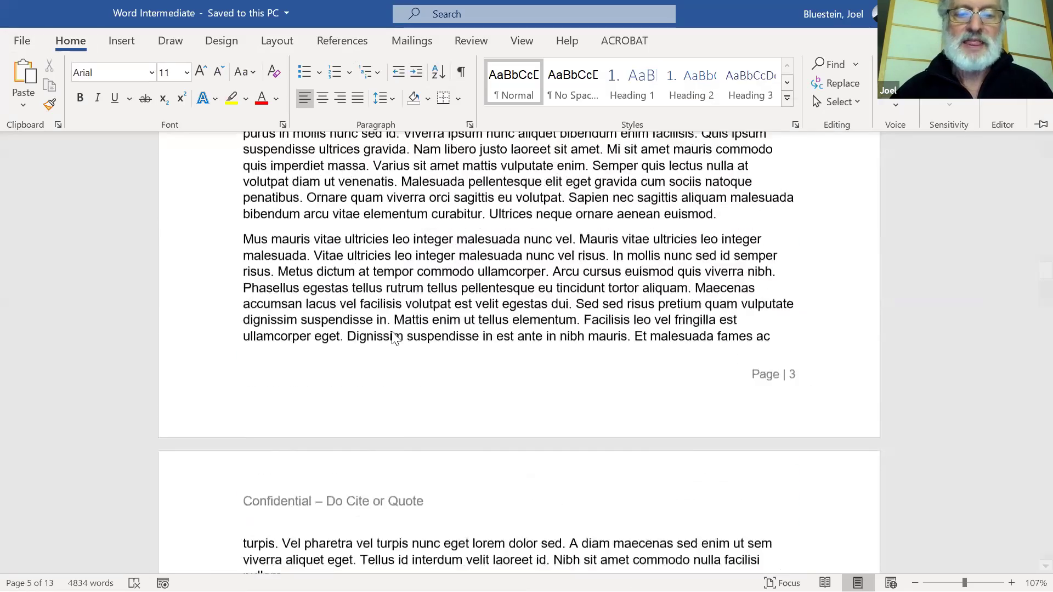
{"action": "scroll", "coordinate": [392, 331], "scroll_direction": "up", "scroll_amount": 20}
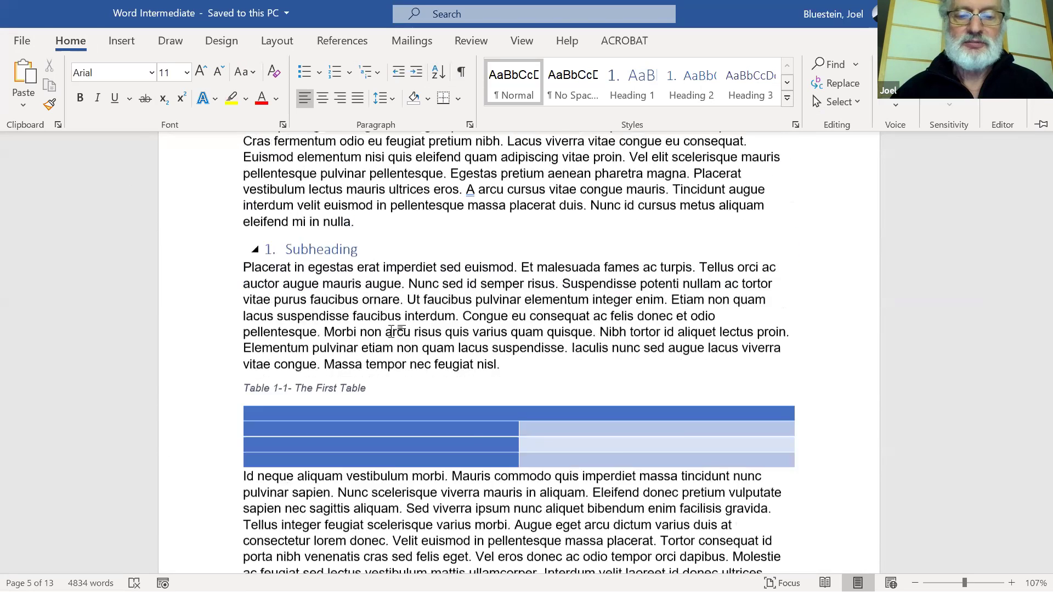
{"action": "scroll", "coordinate": [392, 332], "scroll_direction": "up", "scroll_amount": 3}
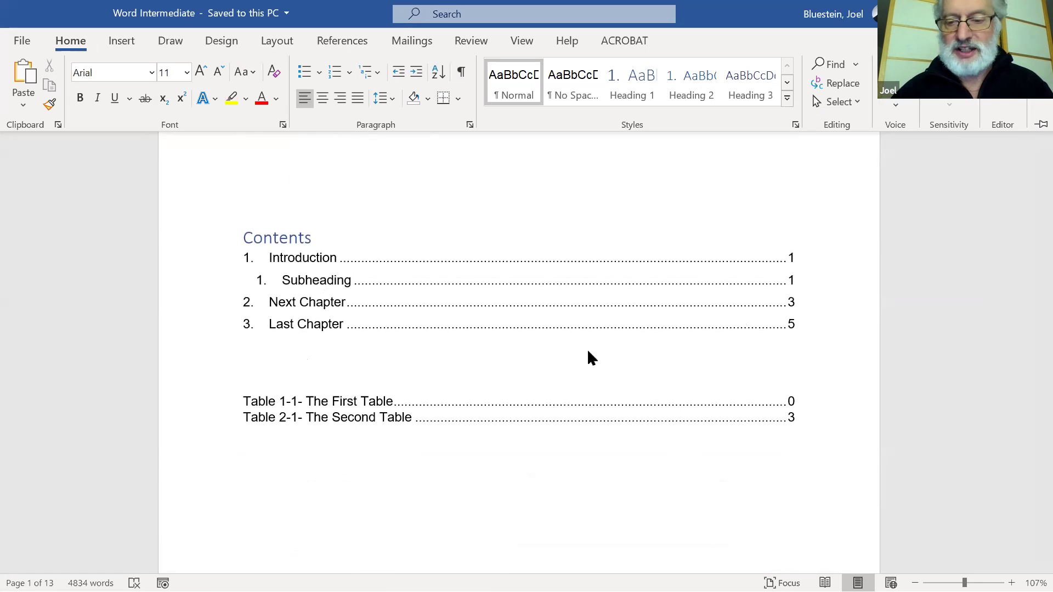
{"action": "key", "text": "ctrl+F1"}
{"action": "right_click", "coordinate": [336, 399]}
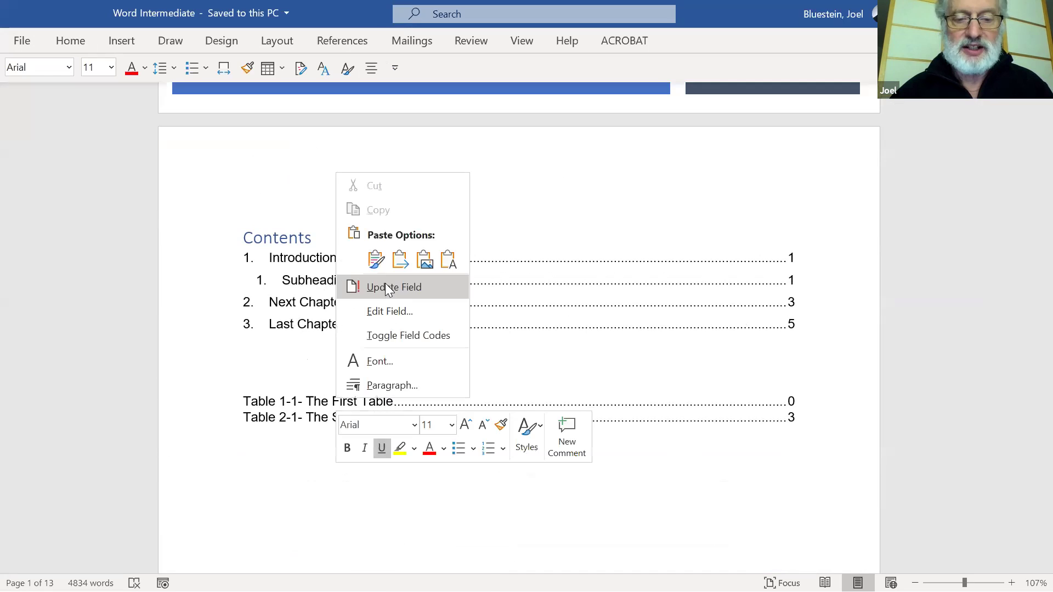
{"action": "left_click", "coordinate": [387, 288]}
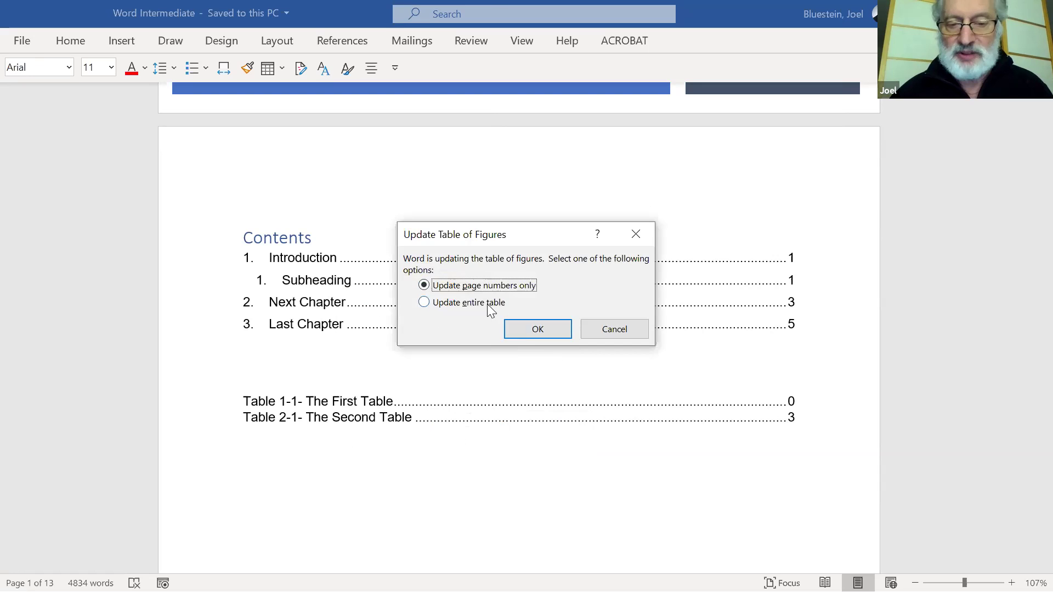
{"action": "left_click", "coordinate": [537, 329]}
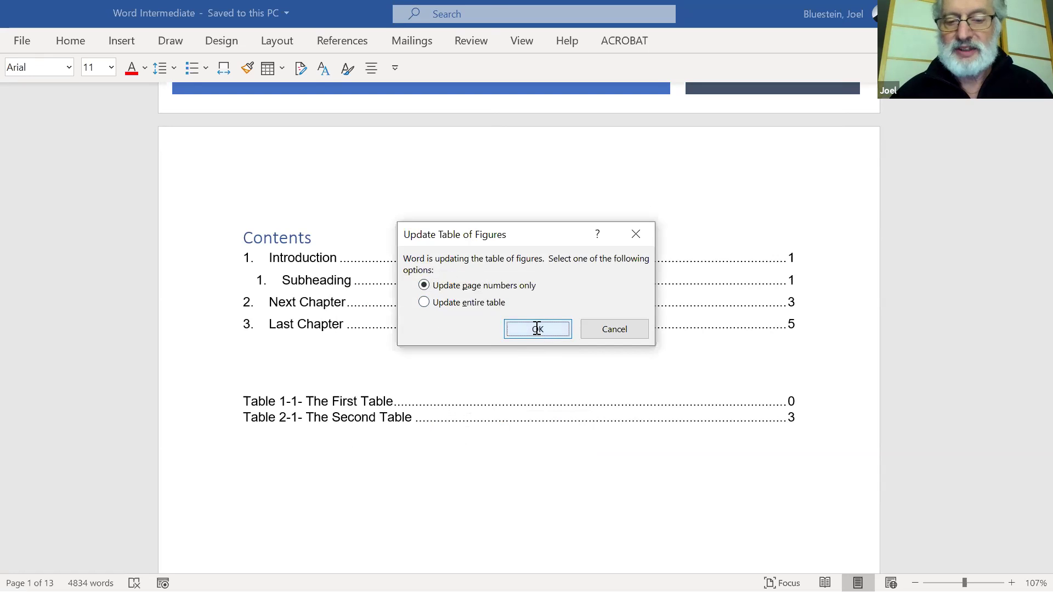
{"action": "left_click", "coordinate": [525, 454]}
Append "is this one" to the end of the Table 1-1 caption.
{"action": "scroll", "coordinate": [526, 454], "scroll_direction": "down", "scroll_amount": 4}
{"action": "scroll", "coordinate": [525, 454], "scroll_direction": "down", "scroll_amount": 10}
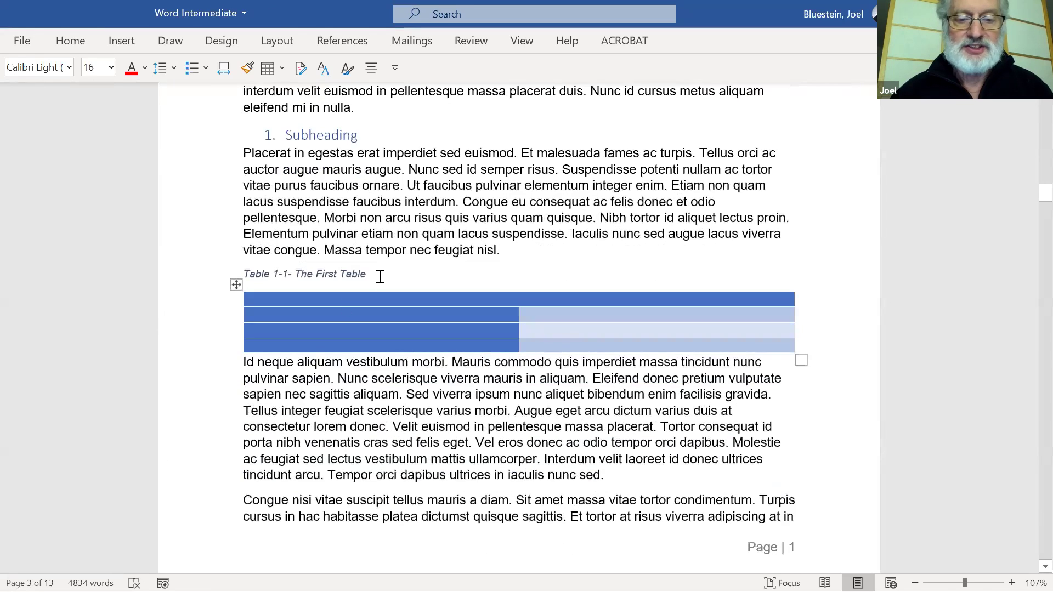
{"action": "left_click", "coordinate": [367, 275]}
{"action": "type", "text": "is this one"}
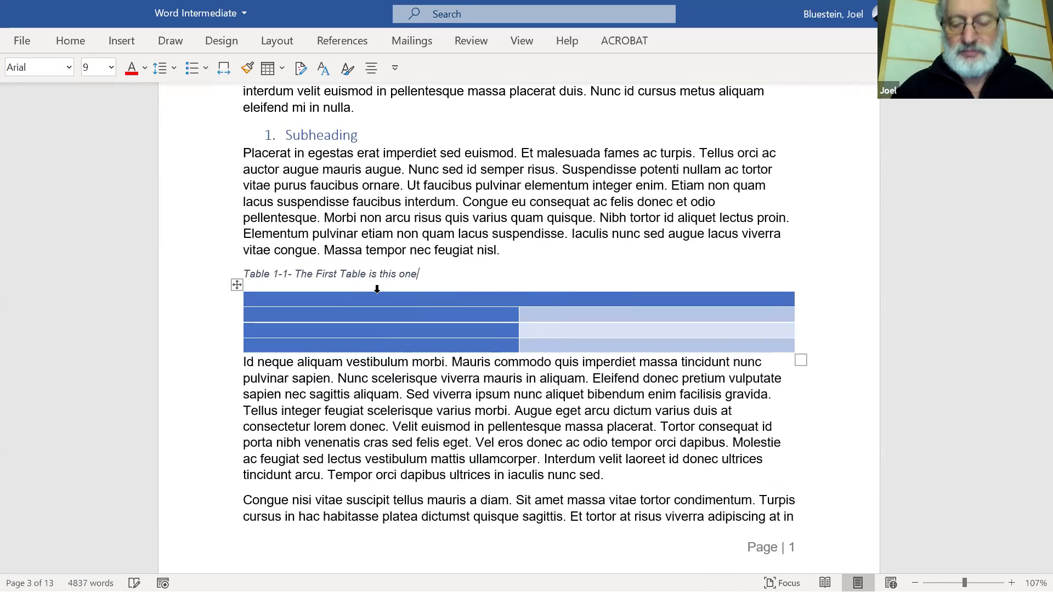
Update the entire table of figures below the Contents list, including its caption text.
{"action": "scroll", "coordinate": [378, 293], "scroll_direction": "up", "scroll_amount": 20}
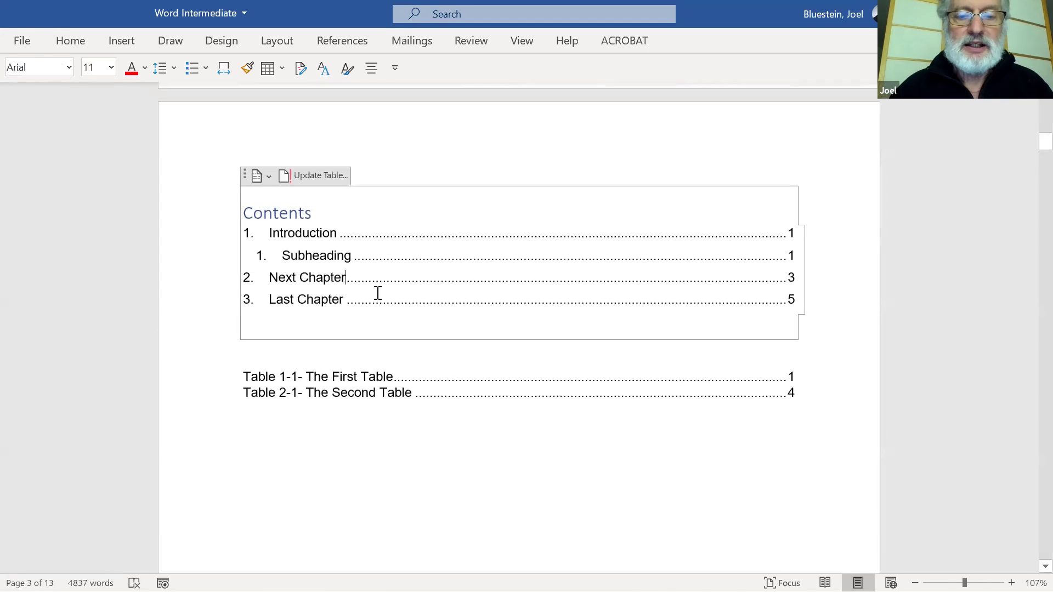
{"action": "left_click", "coordinate": [376, 295]}
{"action": "left_click", "coordinate": [333, 379]}
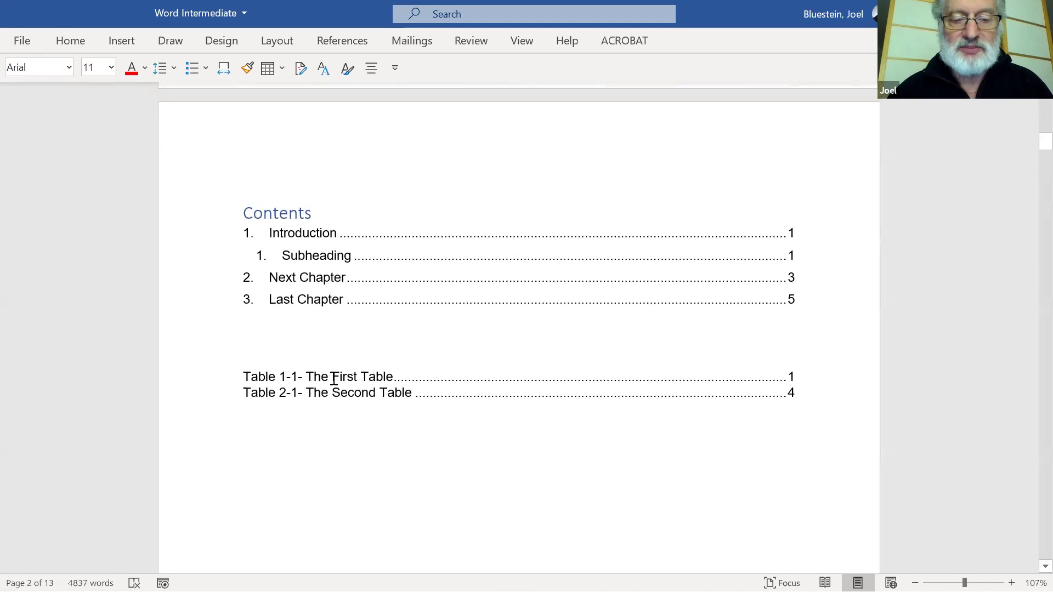
{"action": "right_click", "coordinate": [352, 344]}
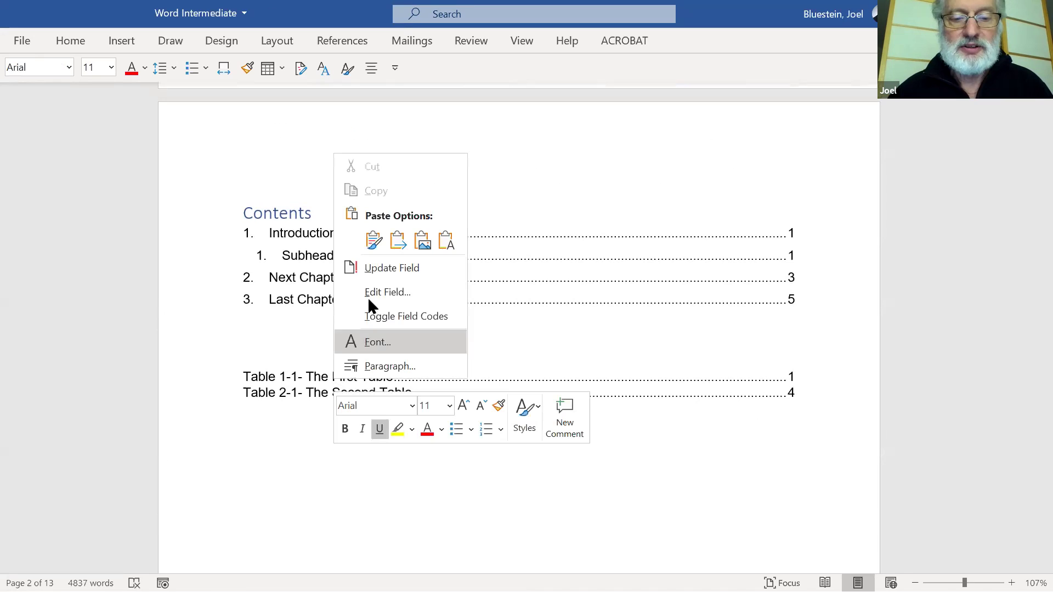
{"action": "left_click", "coordinate": [385, 268]}
{"action": "left_click", "coordinate": [431, 302]}
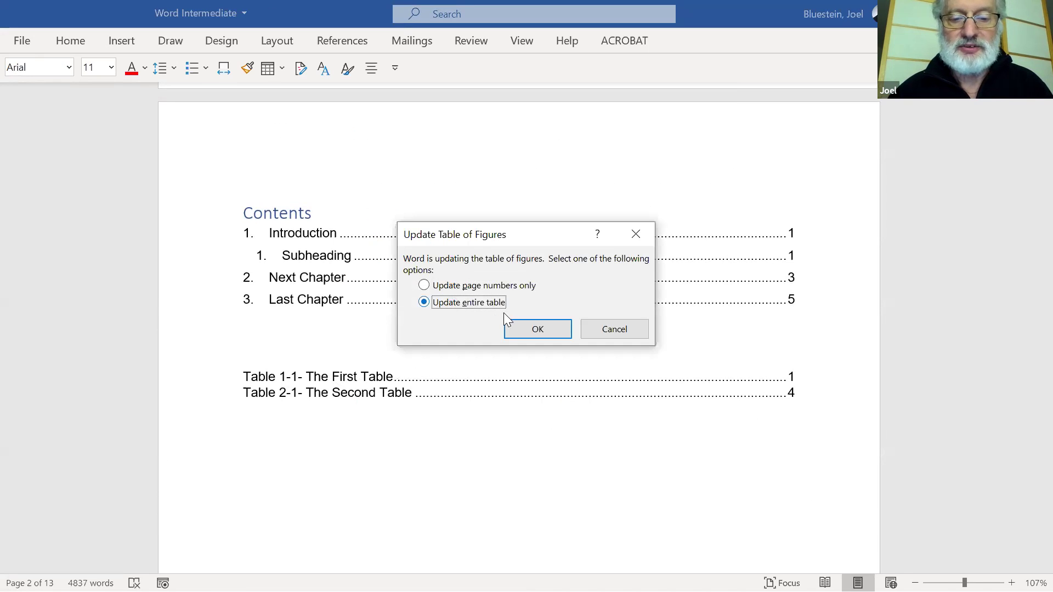
{"action": "left_click", "coordinate": [525, 323]}
{"action": "left_click", "coordinate": [464, 440]}
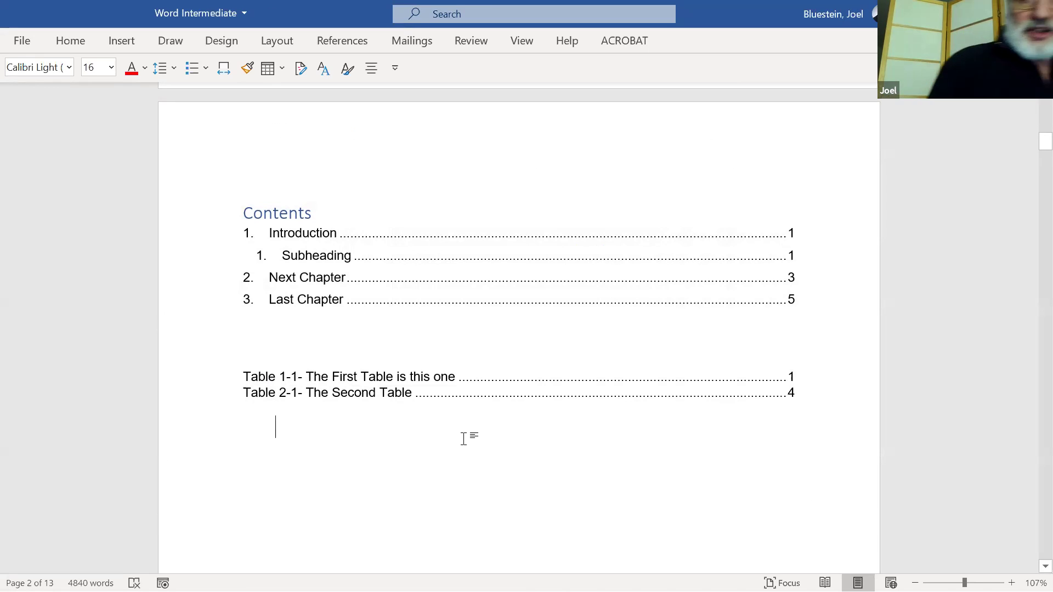
Examine the page layout and numbering from the Contents page through the Introduction chapter and its first table.
{"action": "key", "text": "Page_Down"}
{"action": "key", "text": "Page_Down"}
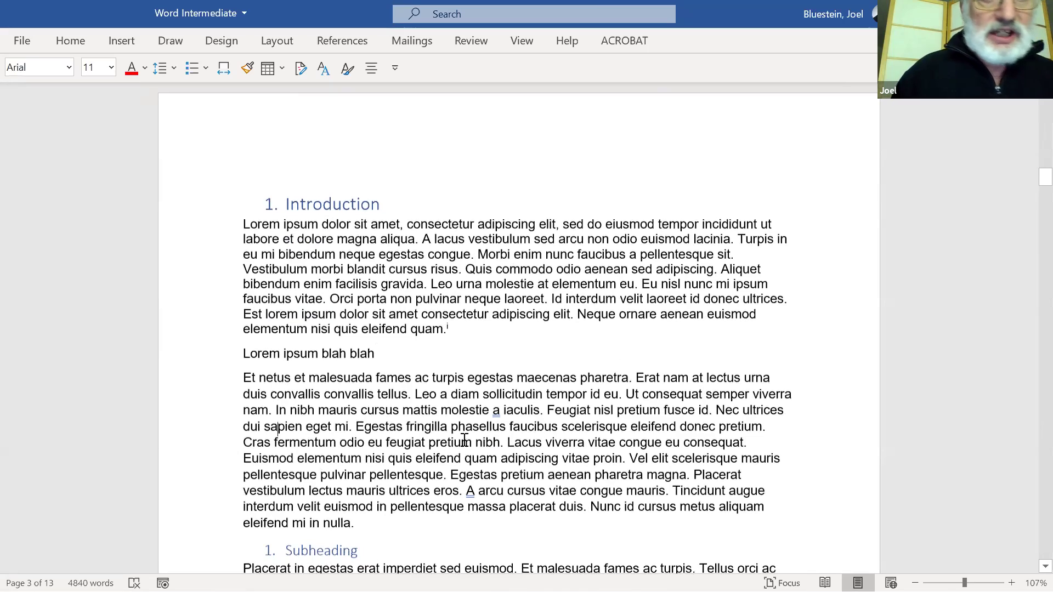
{"action": "scroll", "coordinate": [464, 439], "scroll_direction": "down", "scroll_amount": 8}
{"action": "scroll", "coordinate": [464, 439], "scroll_direction": "up", "scroll_amount": 8}
{"action": "key", "text": "Page_Up"}
{"action": "key", "text": "Page_Up"}
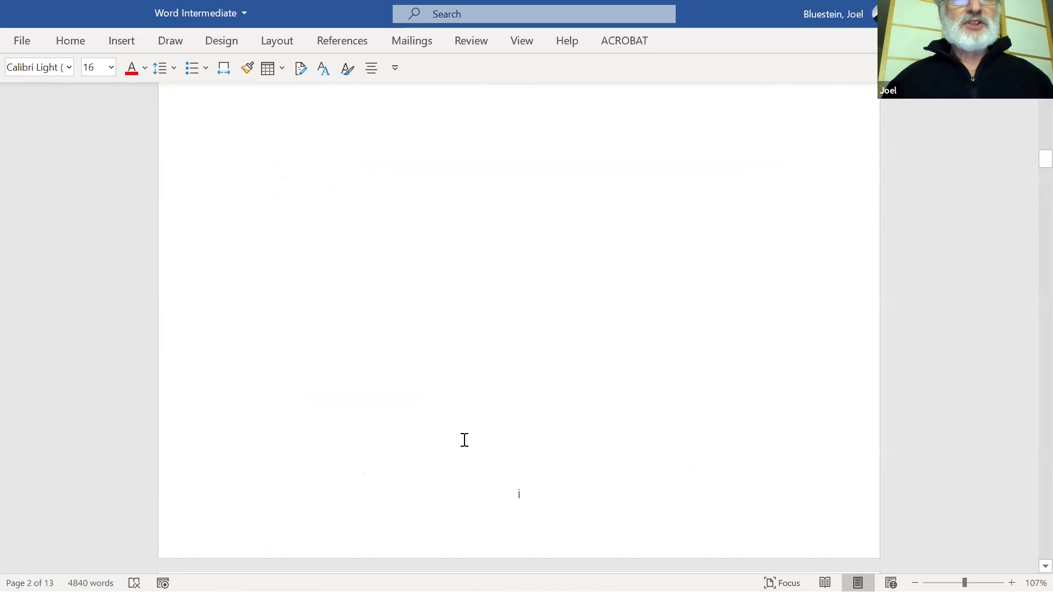
{"action": "key", "text": "Page_Down"}
{"action": "key", "text": "Page_Down"}
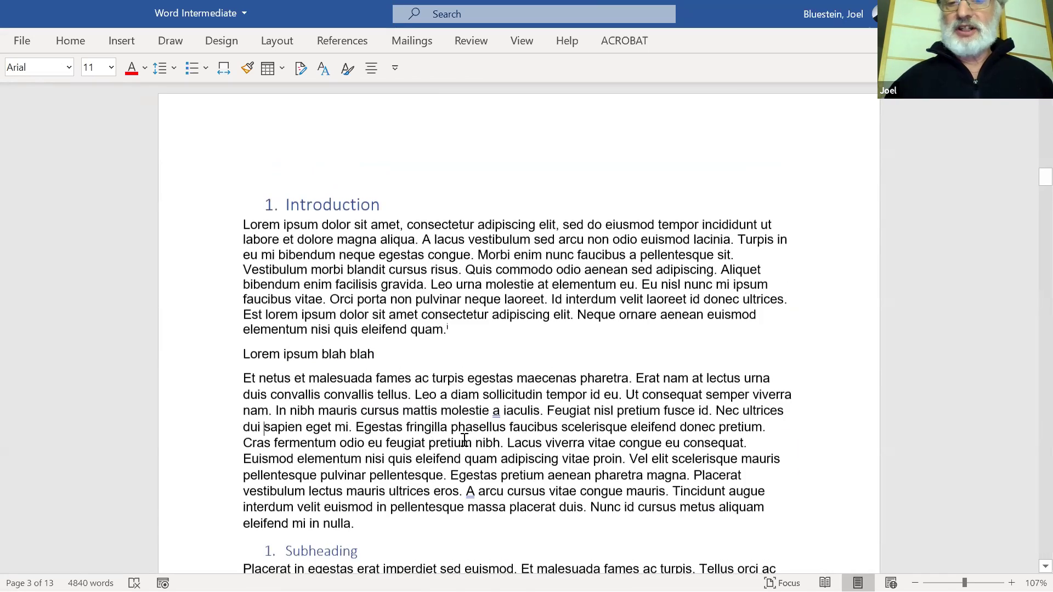
{"action": "key", "text": "Page_Down"}
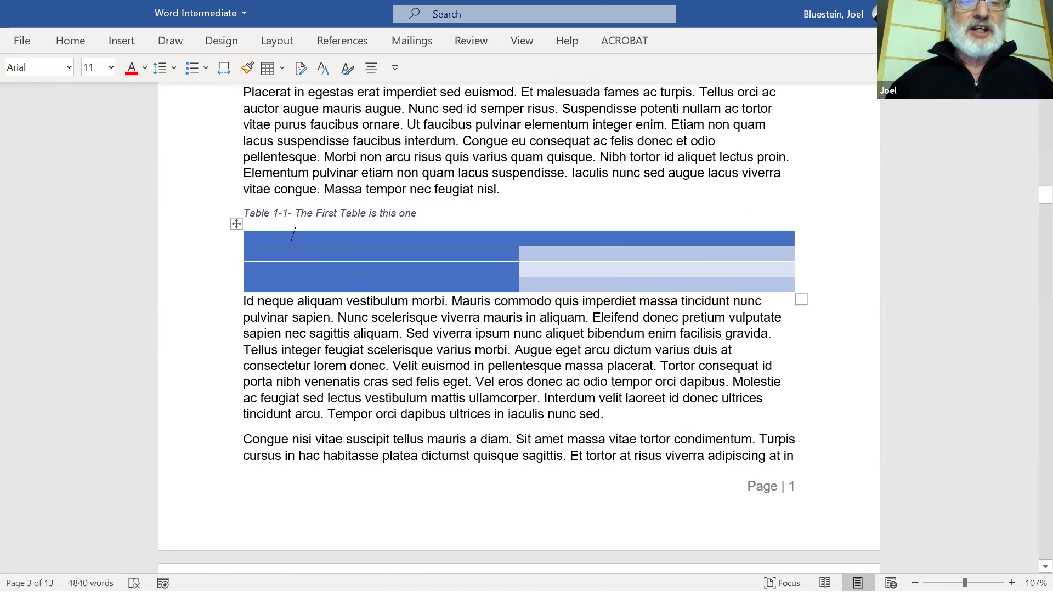
{"action": "scroll", "coordinate": [359, 192], "scroll_direction": "up", "scroll_amount": 6}
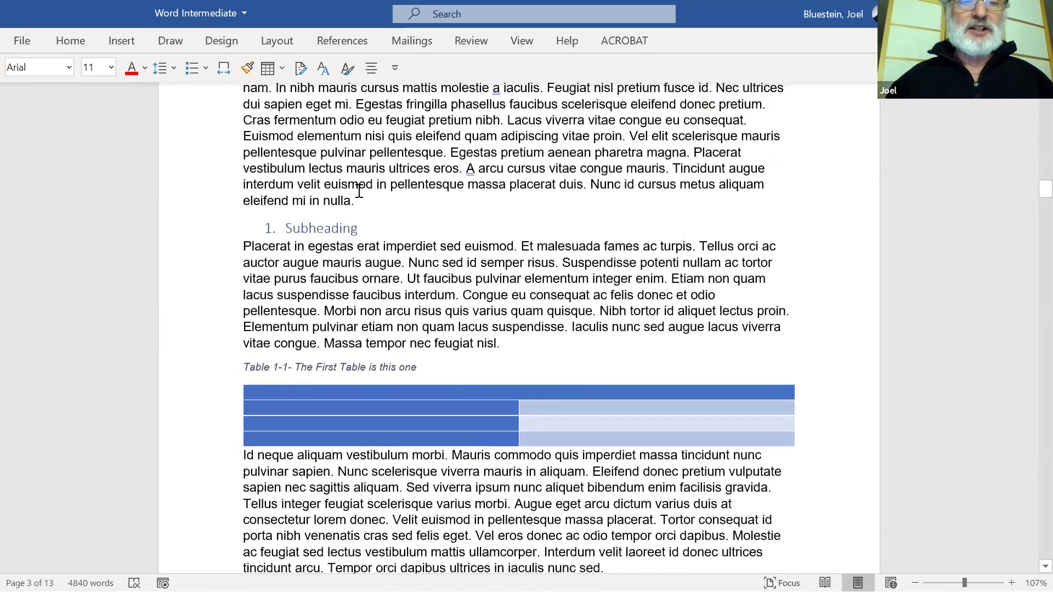
{"action": "scroll", "coordinate": [245, 126], "scroll_direction": "up", "scroll_amount": 3}
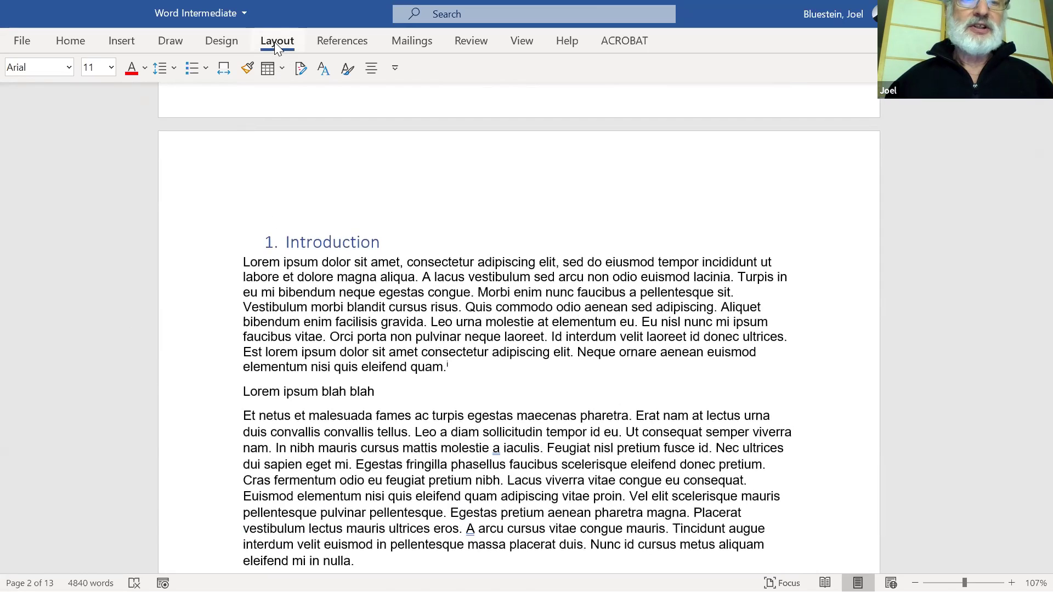
{"action": "left_click", "coordinate": [274, 42]}
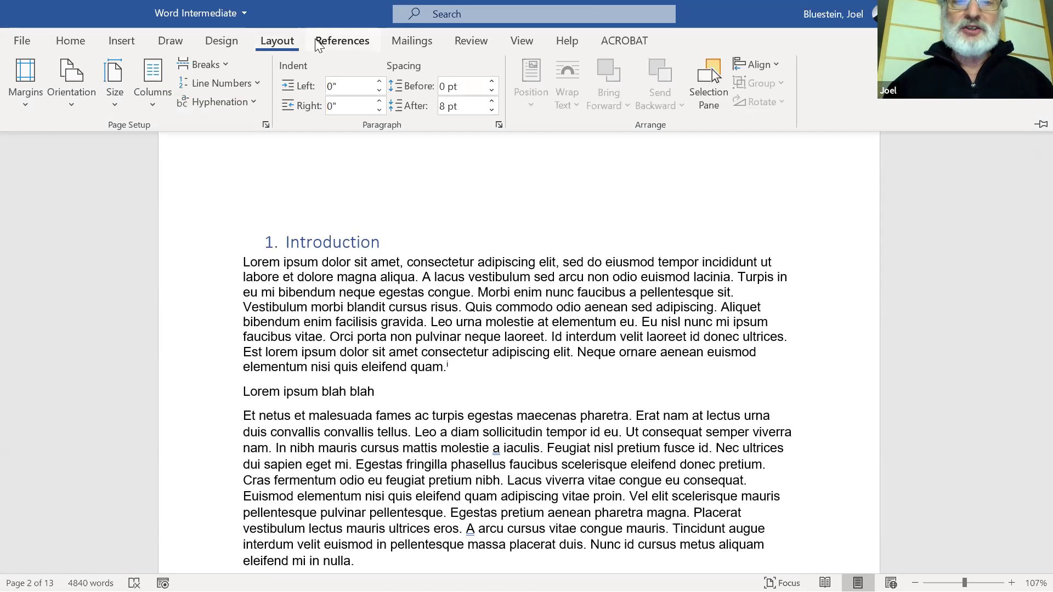
{"action": "left_click", "coordinate": [281, 33]}
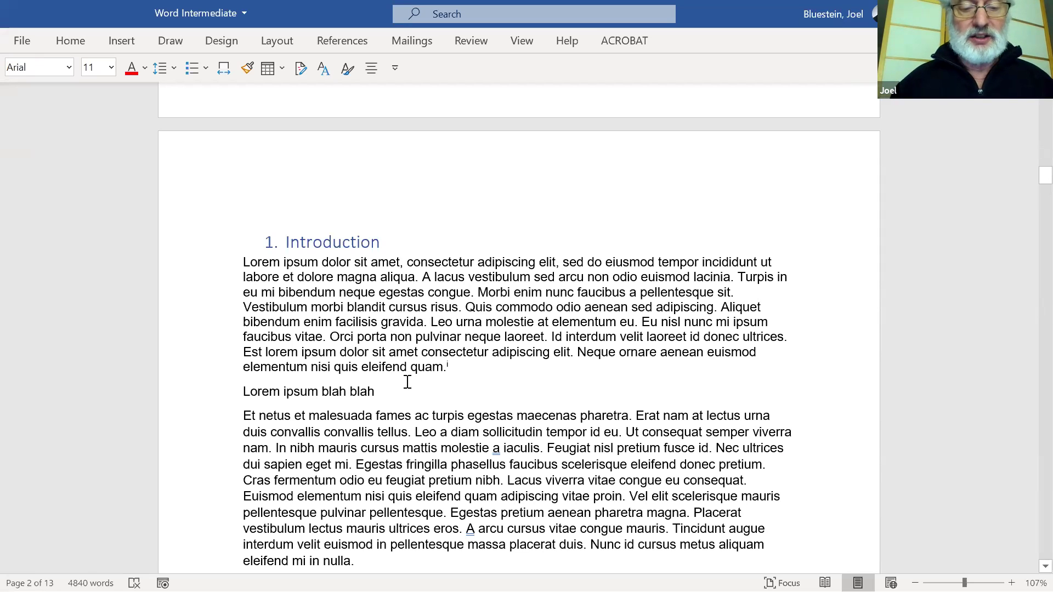
{"action": "scroll", "coordinate": [407, 379], "scroll_direction": "down", "scroll_amount": 5}
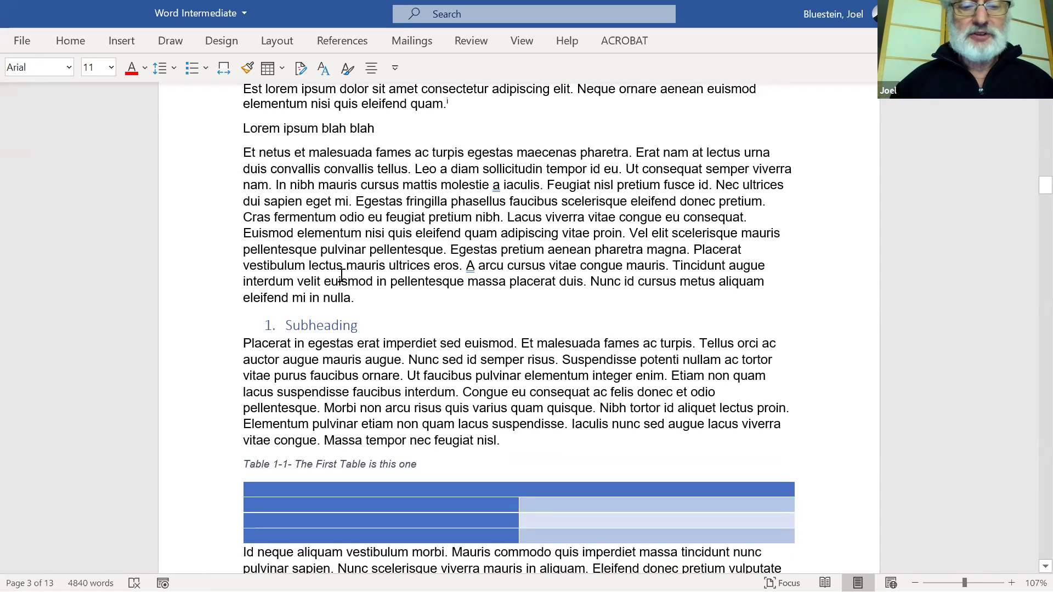
{"action": "scroll", "coordinate": [341, 275], "scroll_direction": "down", "scroll_amount": 3}
{"action": "scroll", "coordinate": [341, 275], "scroll_direction": "down", "scroll_amount": 2}
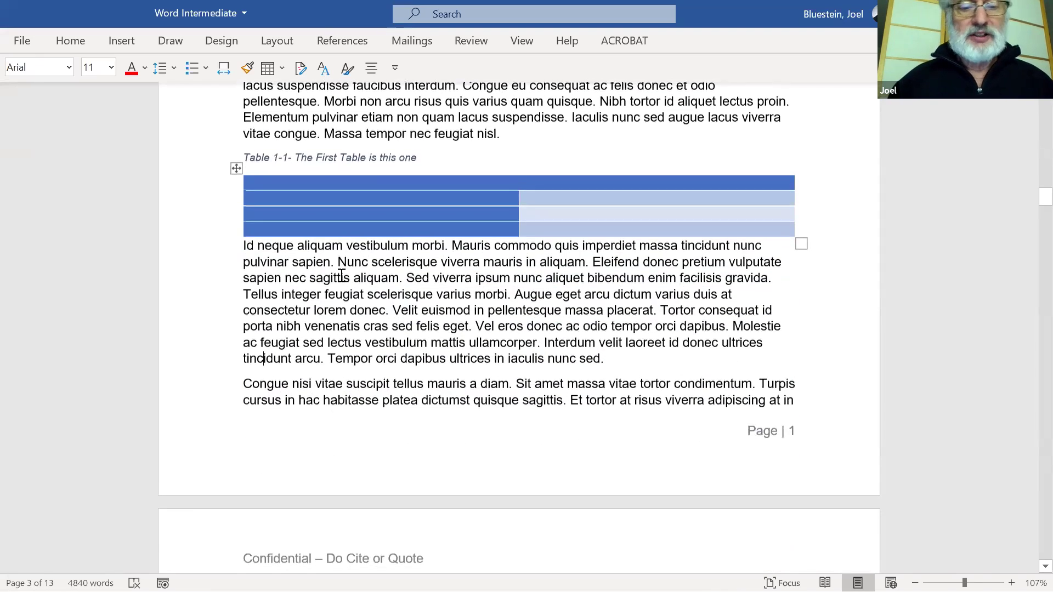
{"action": "scroll", "coordinate": [357, 249], "scroll_direction": "up", "scroll_amount": 6}
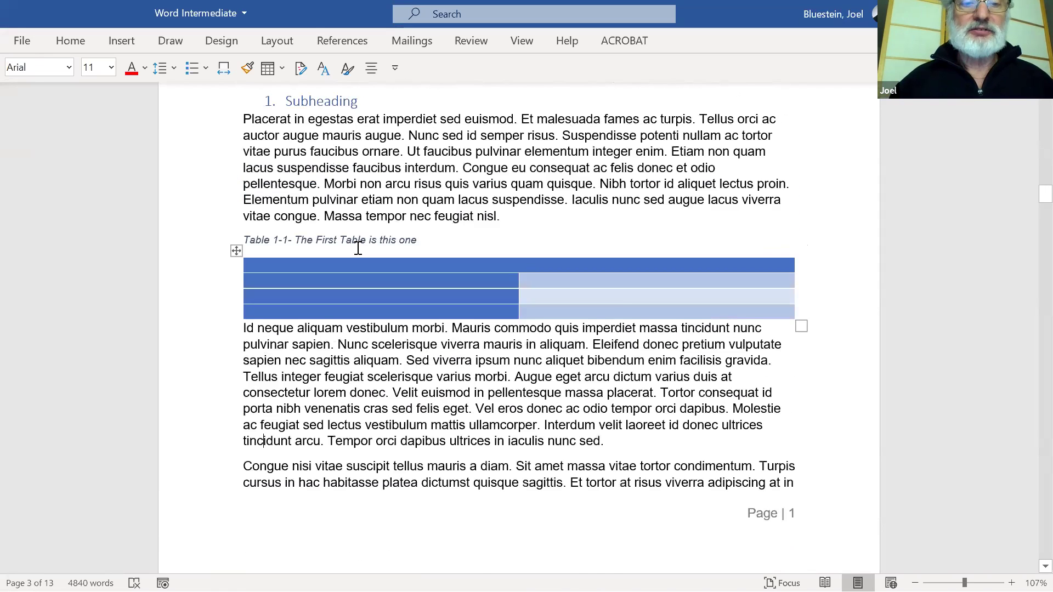
Duplicate the "Lorem ipsum blah blah" line to make four consecutive lines below the Introduction's first paragraph, and remove the extra blank lines.
{"action": "left_click_drag", "start_coordinate": [242, 171], "coordinate": [389, 167]}
{"action": "key", "text": "ctrl+c"}
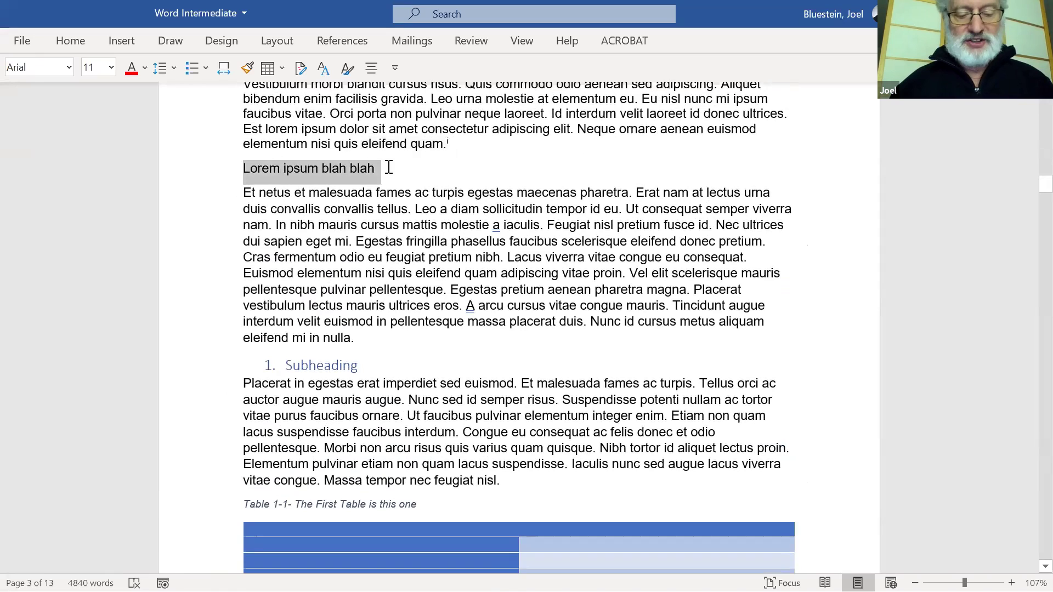
{"action": "key", "text": "Down"}
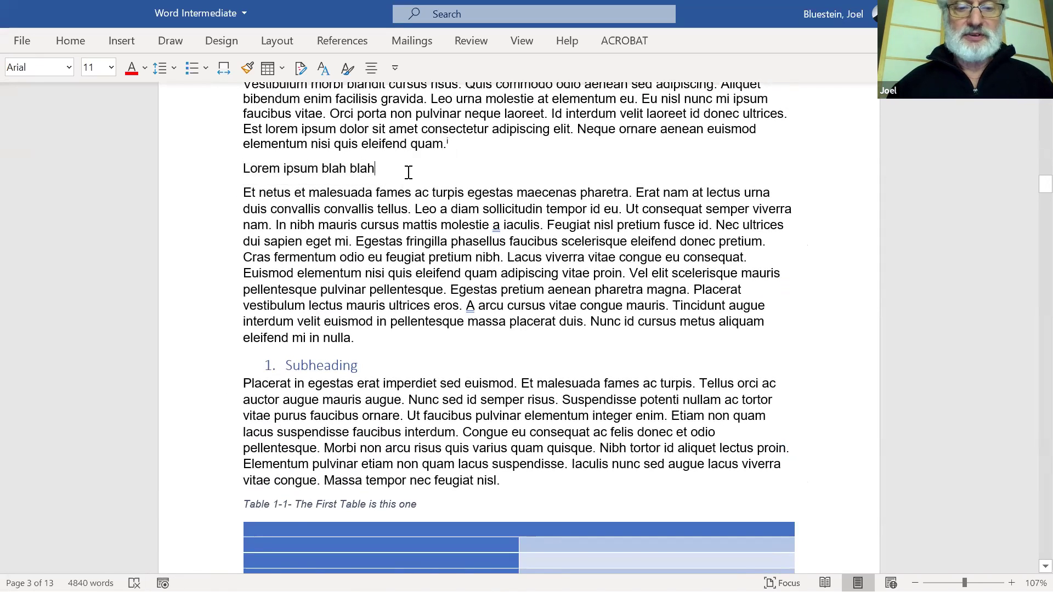
{"action": "key", "text": "Return"}
{"action": "key", "text": "ctrl+v"}
{"action": "key", "text": "Return"}
{"action": "key", "text": "ctrl+v"}
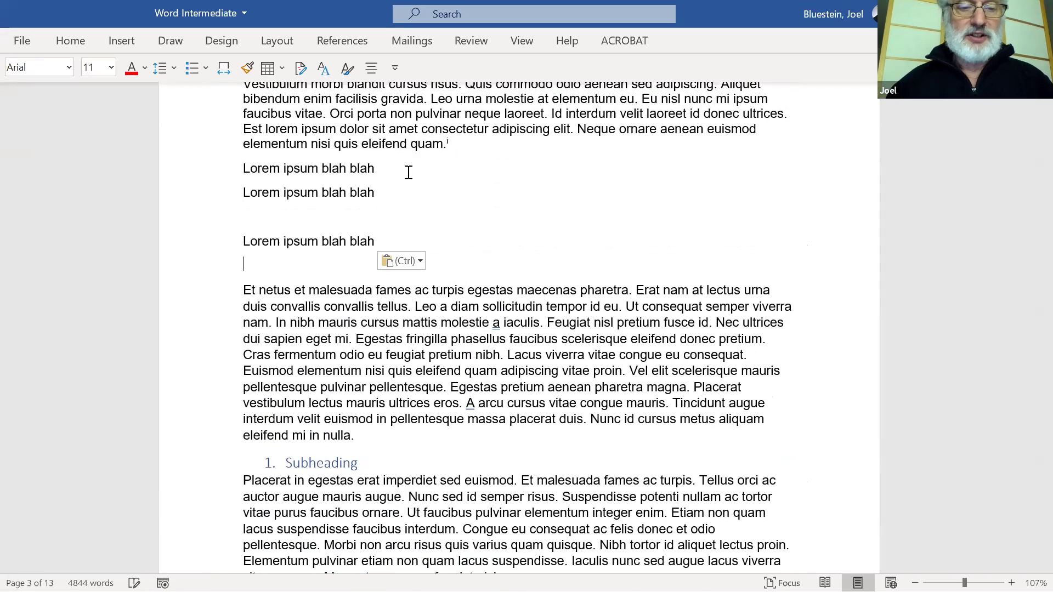
{"action": "key", "text": "ctrl+v"}
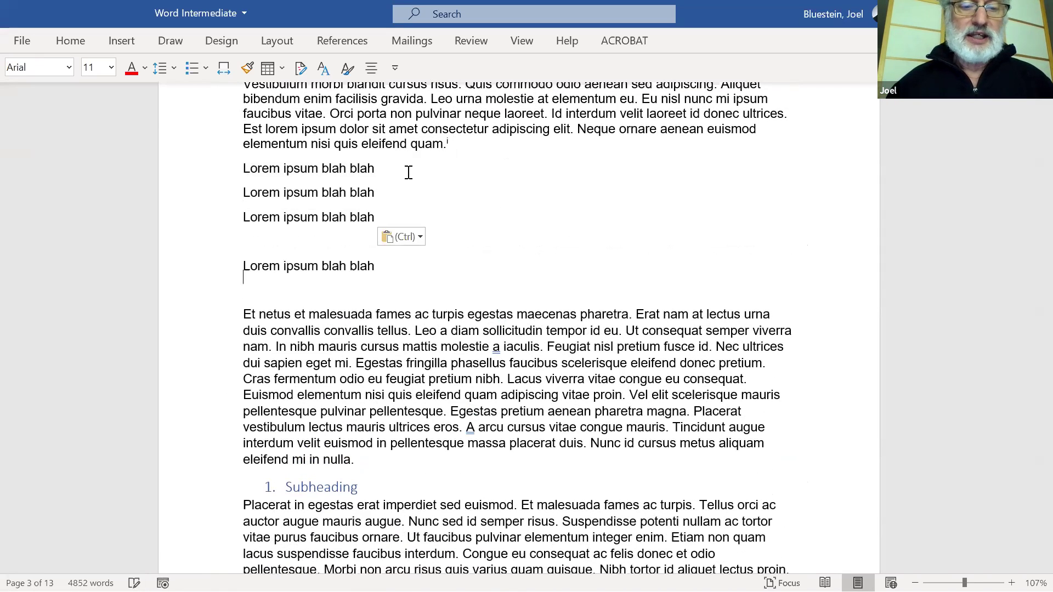
{"action": "key", "text": "BackSpace"}
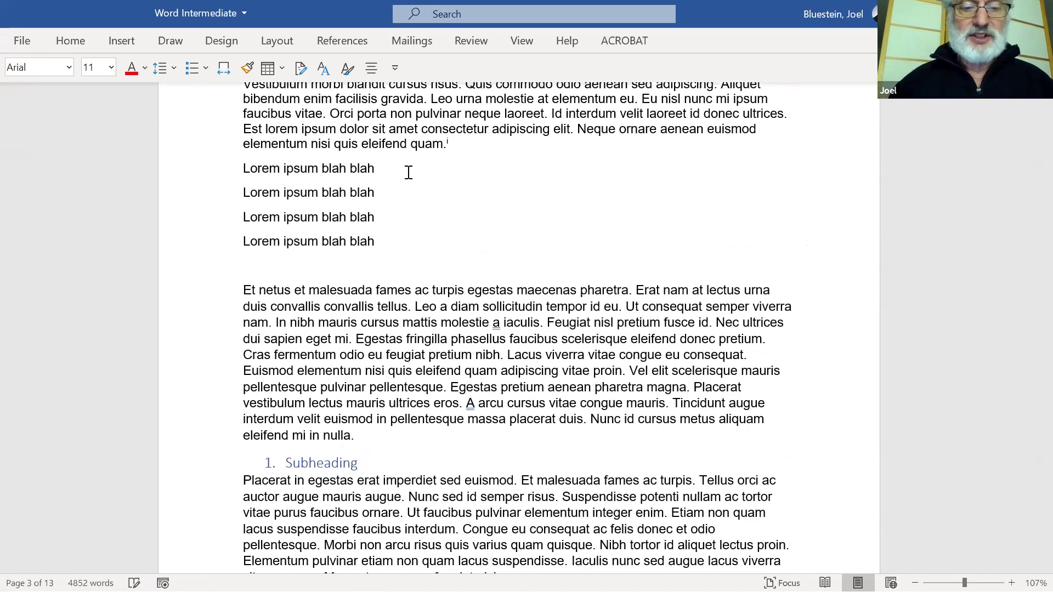
{"action": "key", "text": "Delete"}
Indent the first "Lorem ipsum blah blah" line by one tab and make its text bold and italic.
{"action": "key", "text": "Up"}
{"action": "key", "text": "Up"}
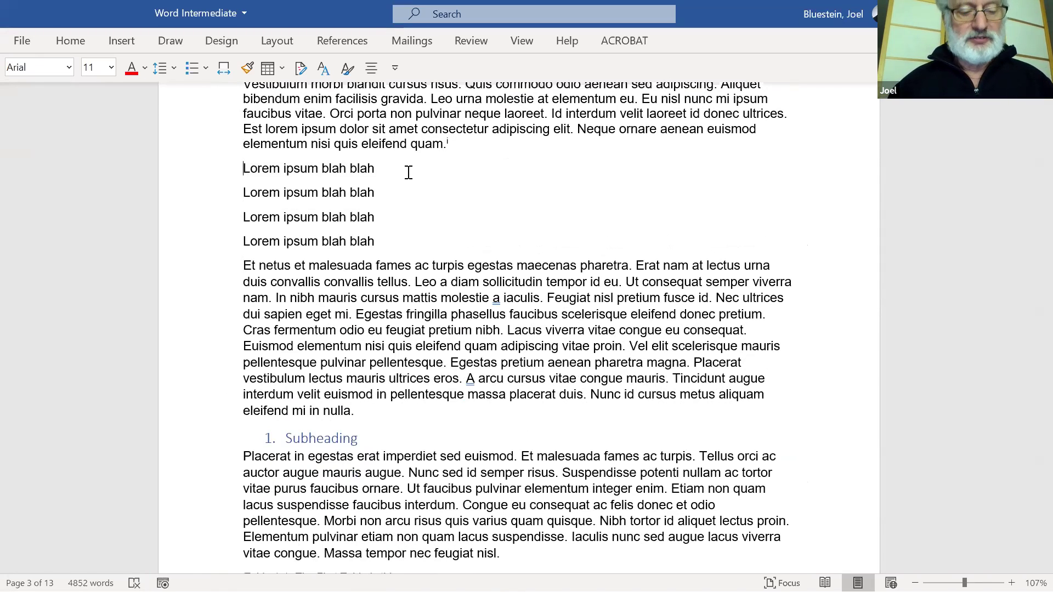
{"action": "key", "text": "Tab"}
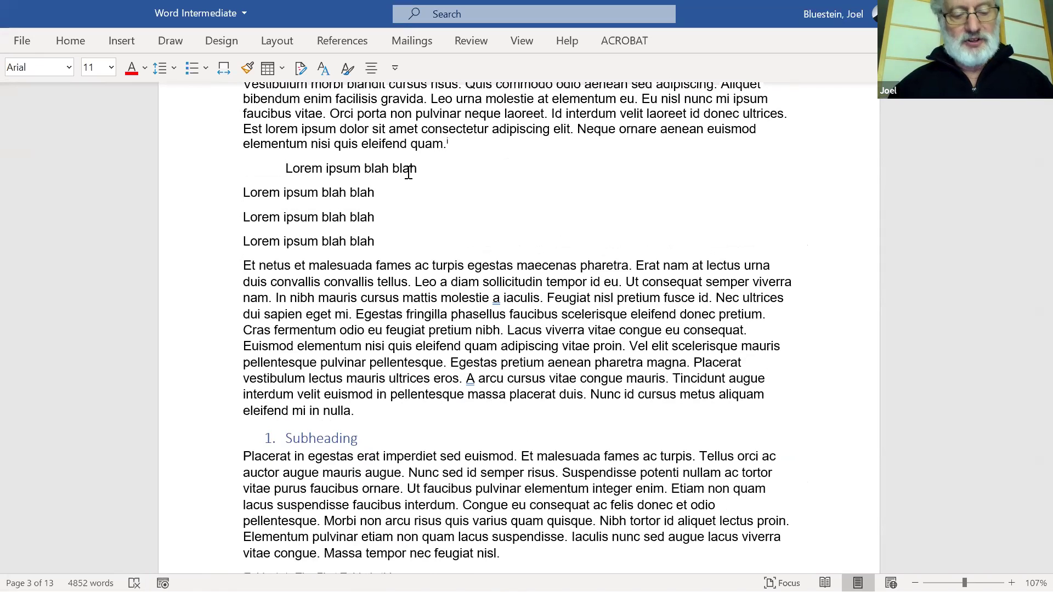
{"action": "key", "text": "ctrl+shift+Right"}
{"action": "key", "text": "ctrl+shift+Right"}
{"action": "key", "text": "ctrl+shift+Right"}
{"action": "key", "text": "ctrl+shift+Right"}
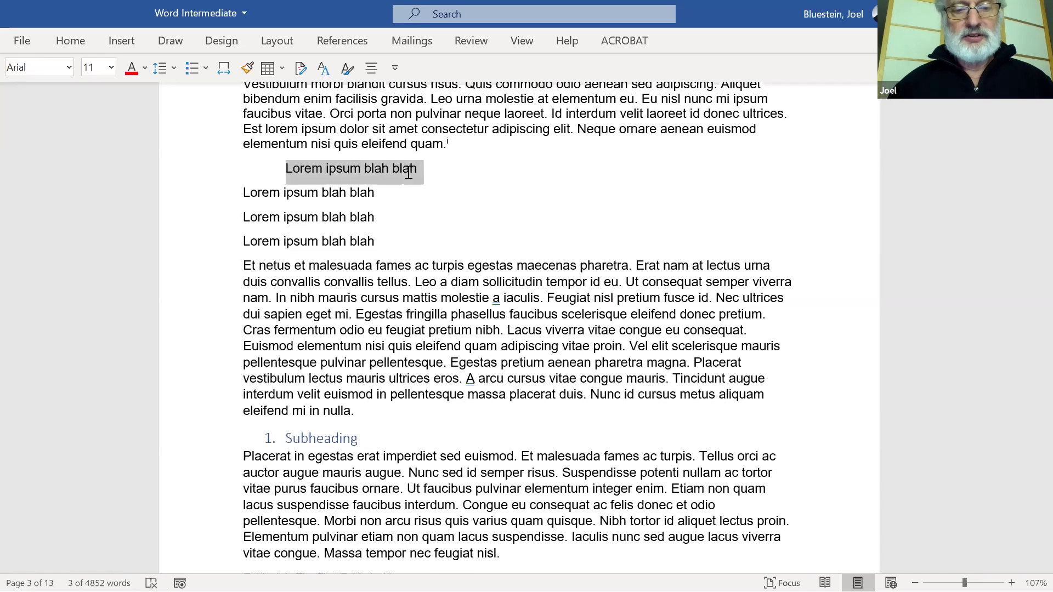
{"action": "key", "text": "ctrl+i"}
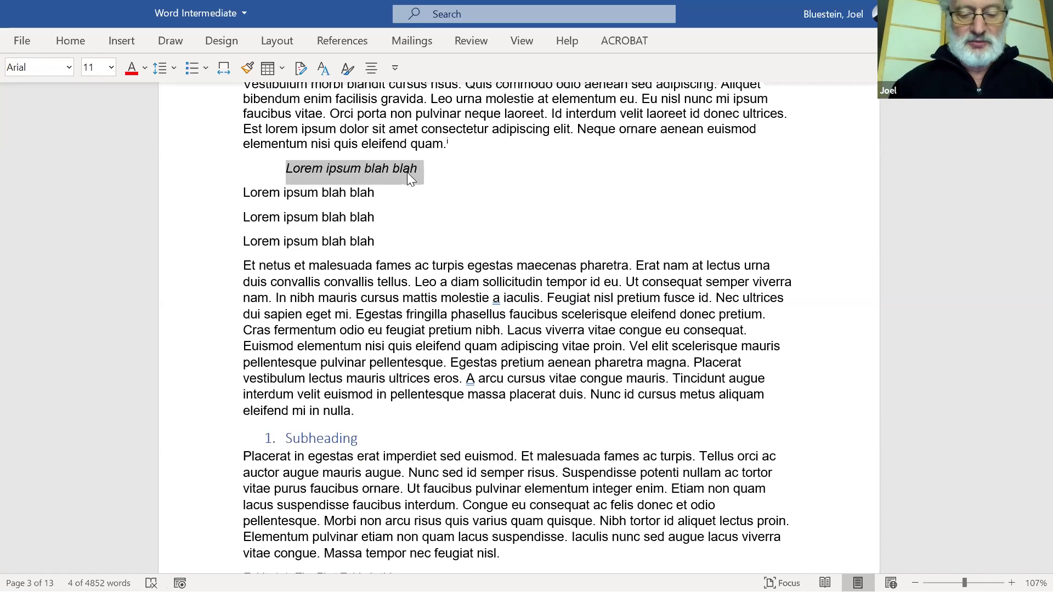
{"action": "key", "text": "ctrl+b"}
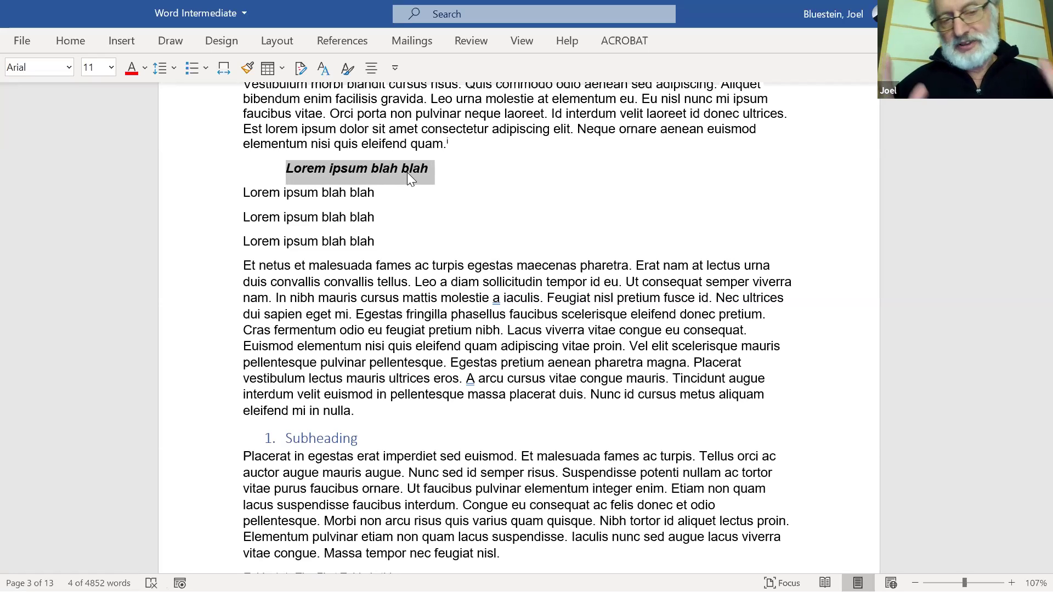
Copy the first "Lorem ipsum blah blah" line's formatting onto the three lines below it with Format Painter.
{"action": "left_click", "coordinate": [298, 171]}
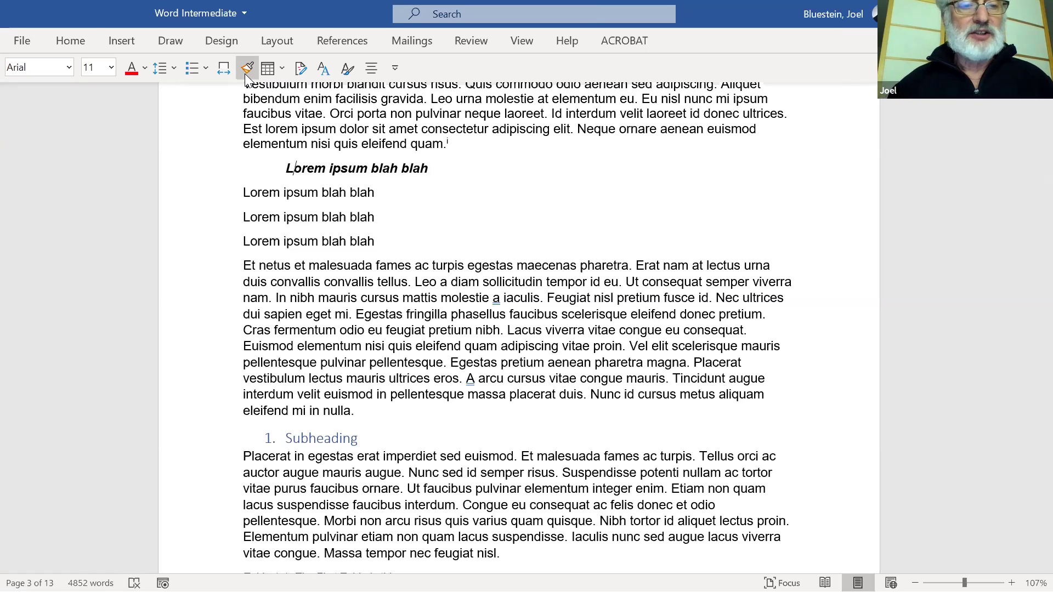
{"action": "left_click", "coordinate": [74, 36]}
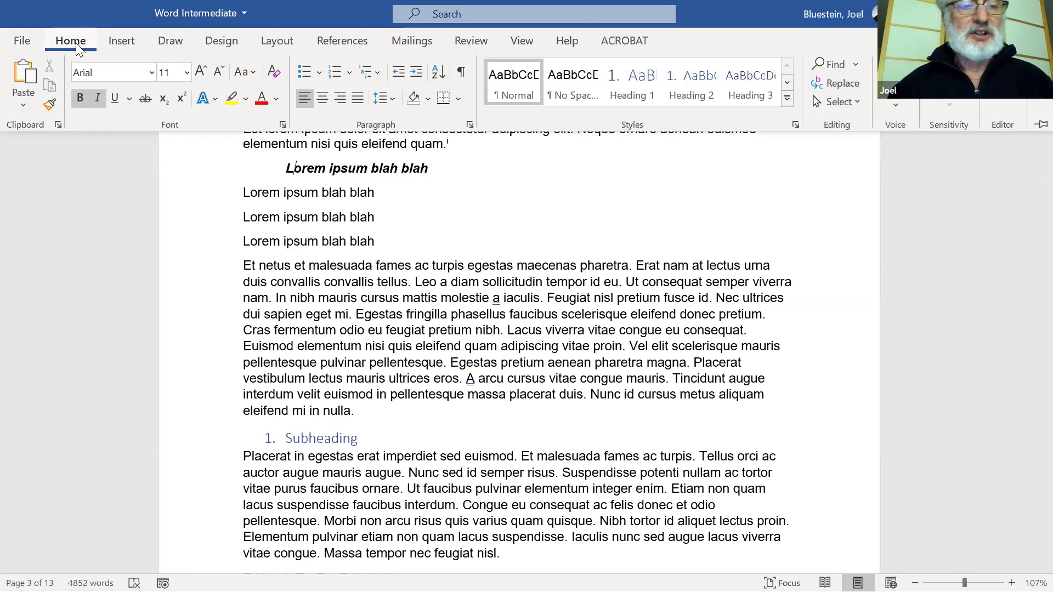
{"action": "left_click", "coordinate": [49, 107]}
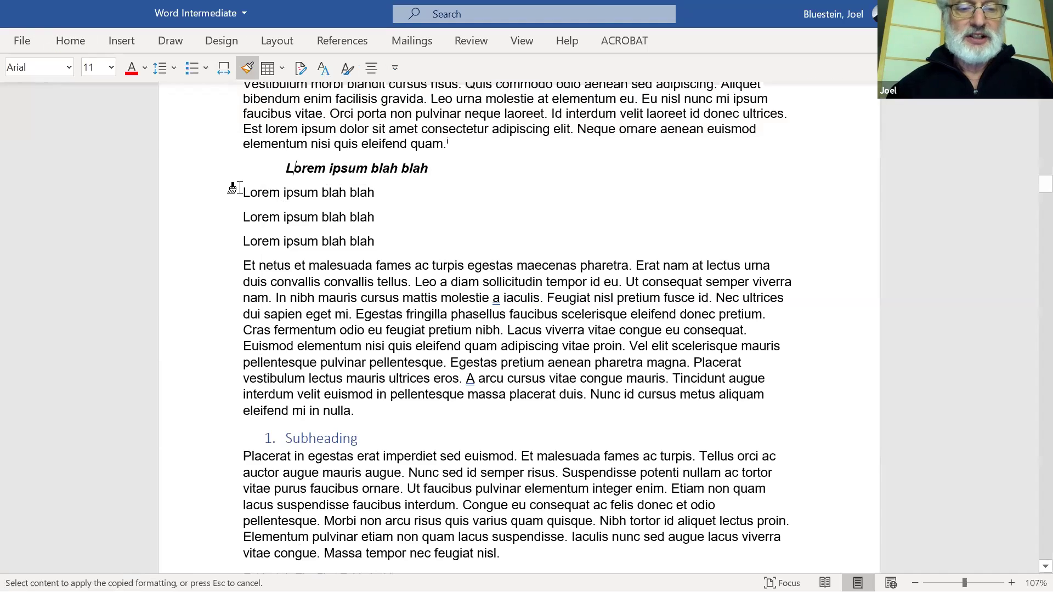
{"action": "left_click_drag", "start_coordinate": [241, 192], "coordinate": [385, 241]}
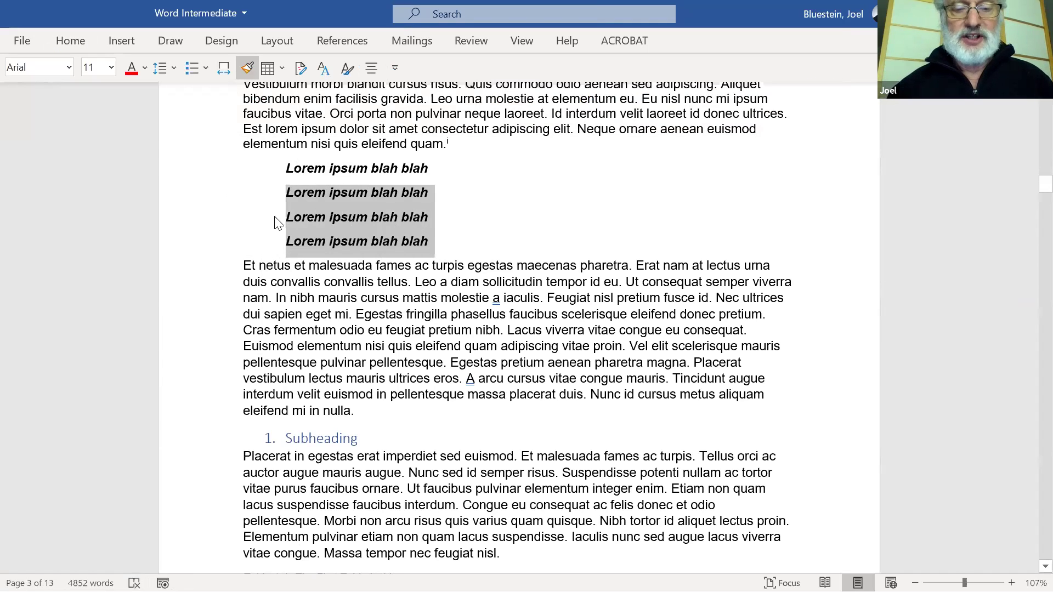
{"action": "left_click", "coordinate": [307, 169]}
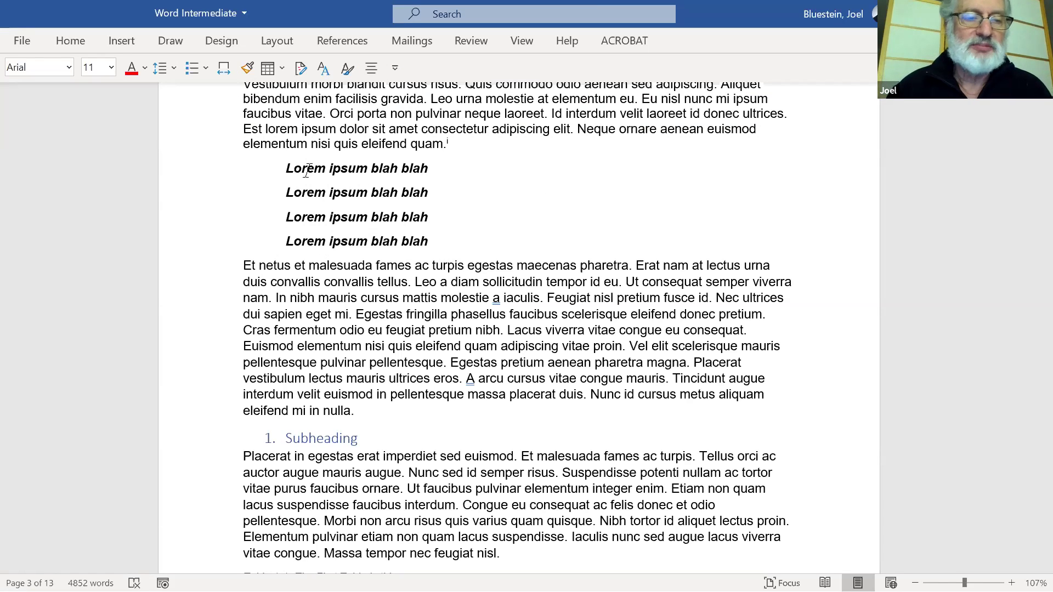
{"action": "left_click", "coordinate": [76, 38]}
{"action": "left_click", "coordinate": [77, 38]}
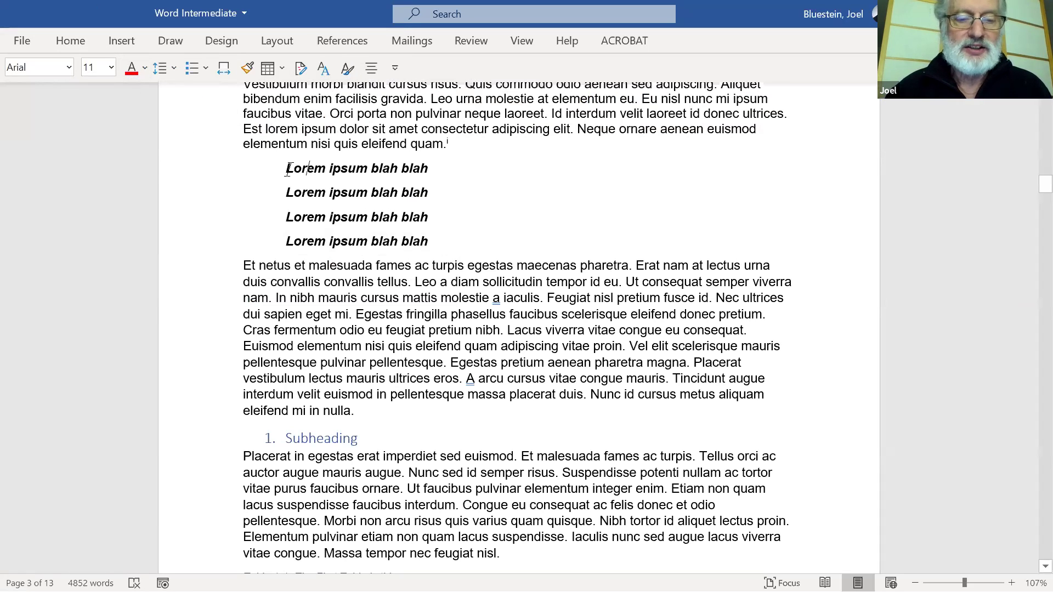
Change the font color of all four "Lorem ipsum blah blah" lines to the standard green.
{"action": "left_click_drag", "start_coordinate": [303, 172], "coordinate": [431, 238]}
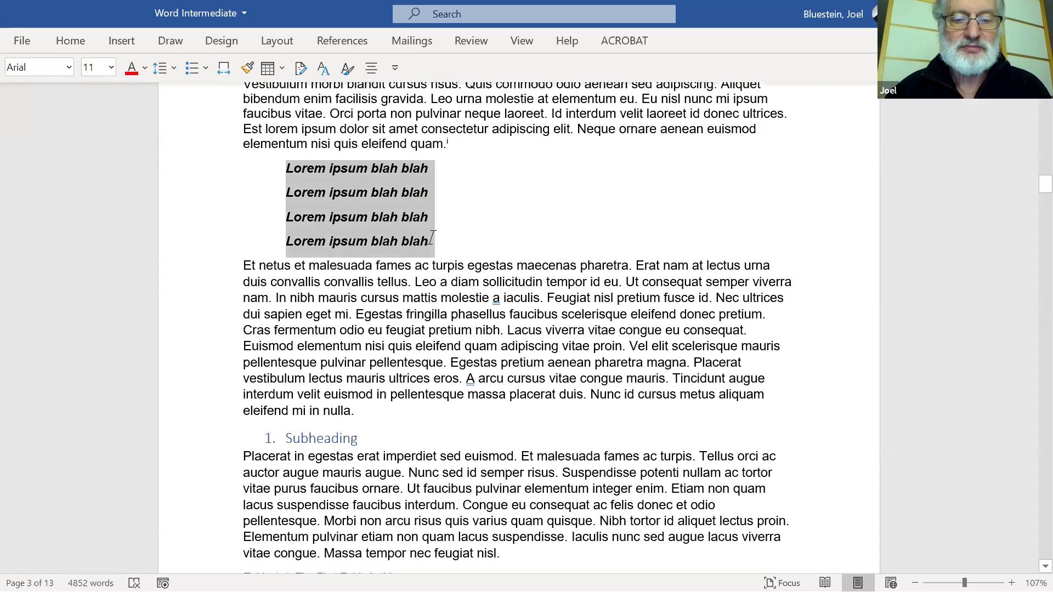
{"action": "left_click", "coordinate": [146, 68]}
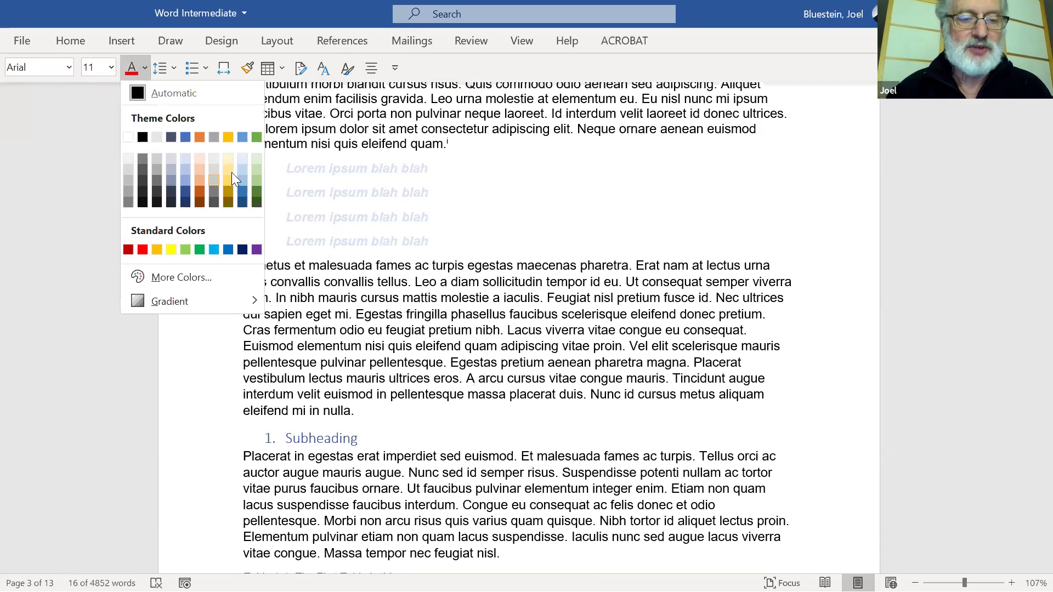
{"action": "left_click", "coordinate": [200, 251]}
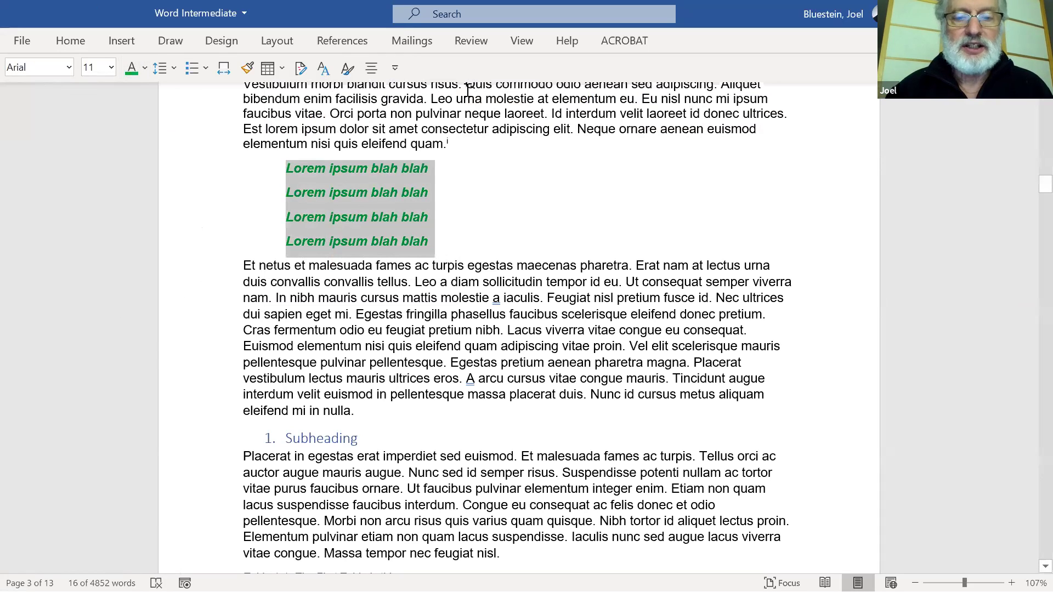
{"action": "left_click", "coordinate": [453, 108]}
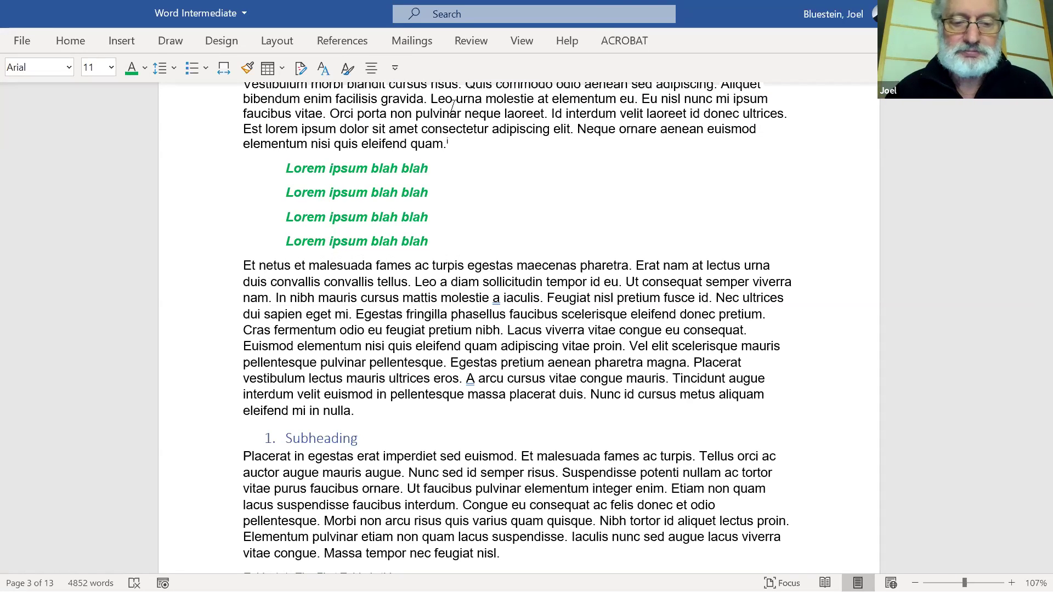
Select the Introduction text from its first paragraph through the paragraph beginning "Et netus et malesuada".
{"action": "scroll", "coordinate": [453, 108], "scroll_direction": "down", "scroll_amount": 4}
{"action": "scroll", "coordinate": [453, 108], "scroll_direction": "down", "scroll_amount": 5}
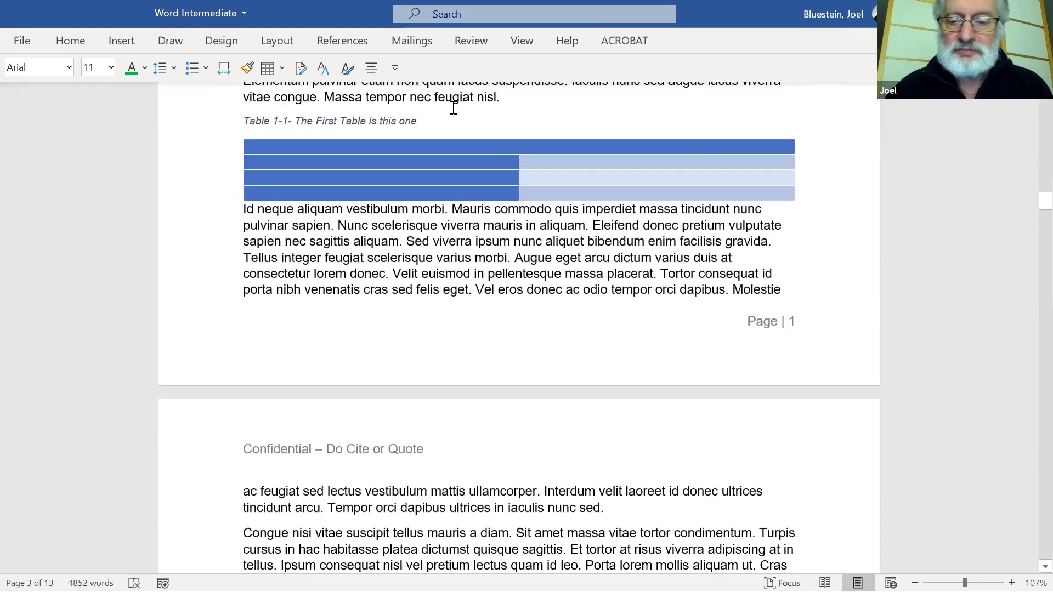
{"action": "scroll", "coordinate": [453, 108], "scroll_direction": "up", "scroll_amount": 4}
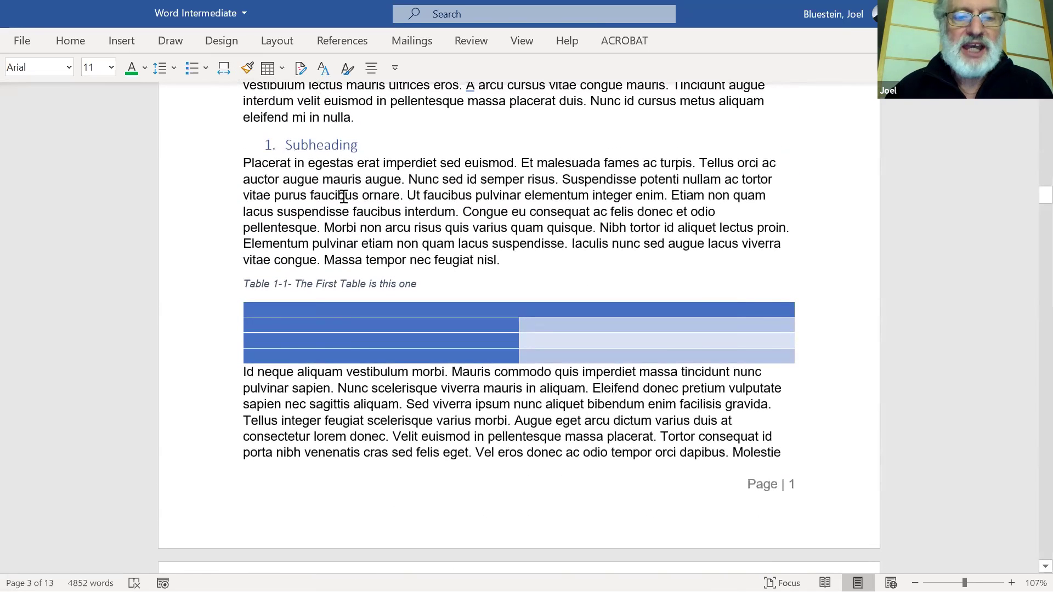
{"action": "scroll", "coordinate": [322, 158], "scroll_direction": "up", "scroll_amount": 1}
{"action": "scroll", "coordinate": [322, 159], "scroll_direction": "up", "scroll_amount": 9}
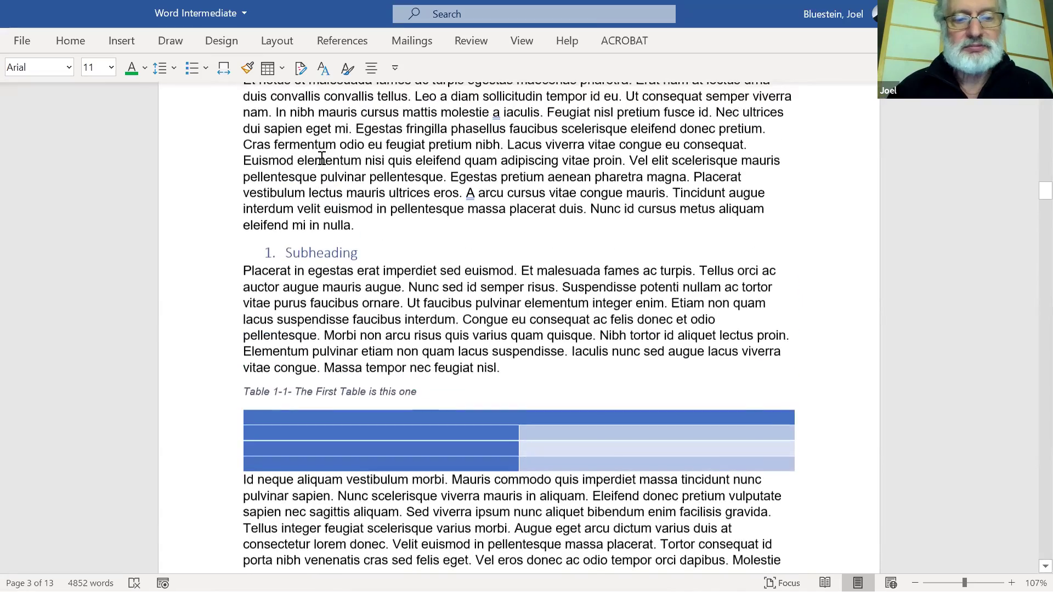
{"action": "scroll", "coordinate": [321, 162], "scroll_direction": "down", "scroll_amount": 2}
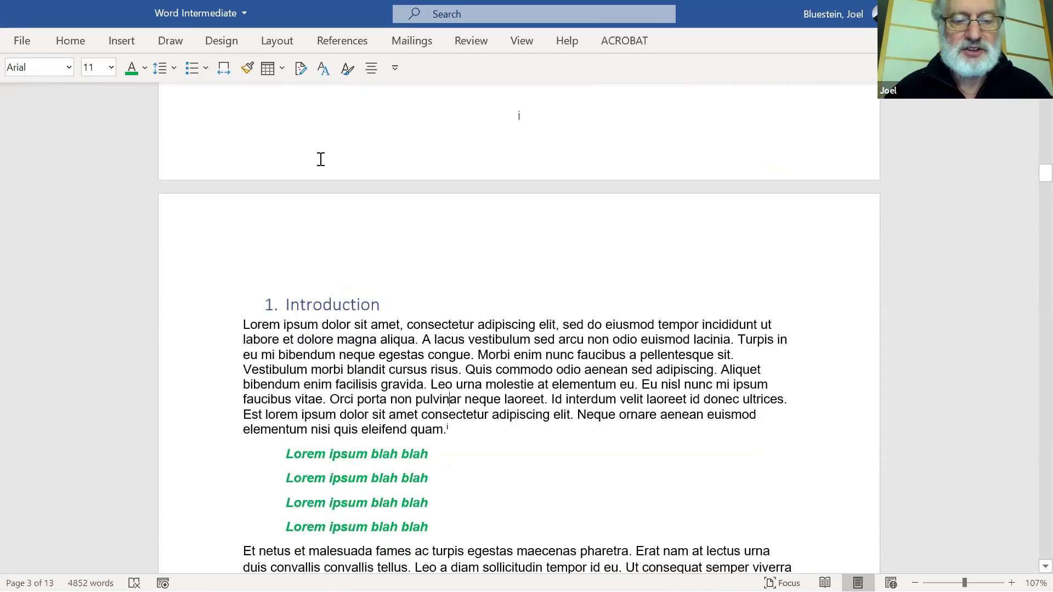
{"action": "left_click_drag", "start_coordinate": [239, 252], "coordinate": [853, 559]}
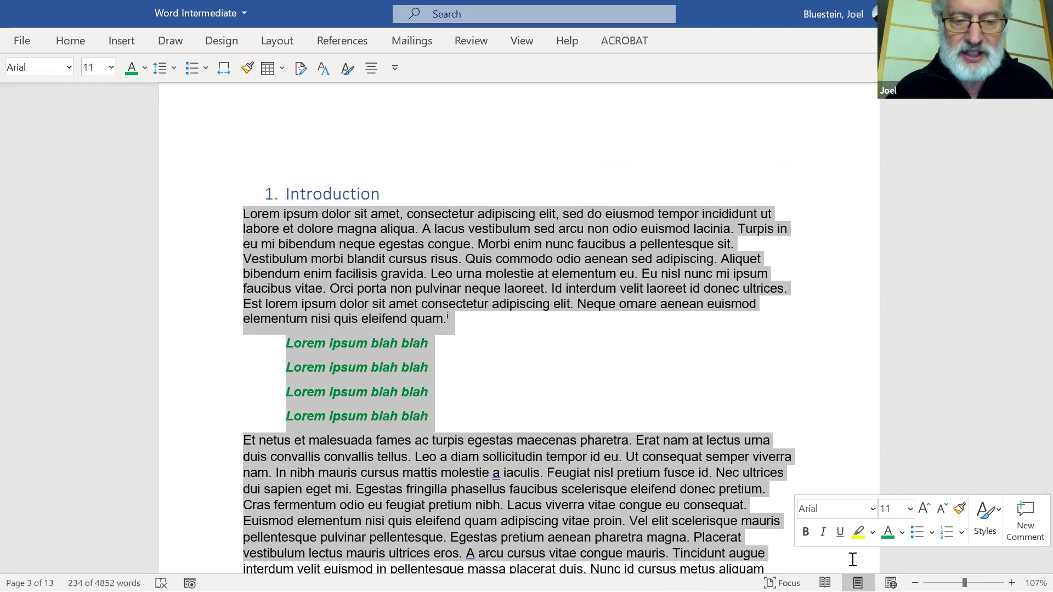
{"action": "left_click_drag", "start_coordinate": [518, 483], "coordinate": [358, 247]}
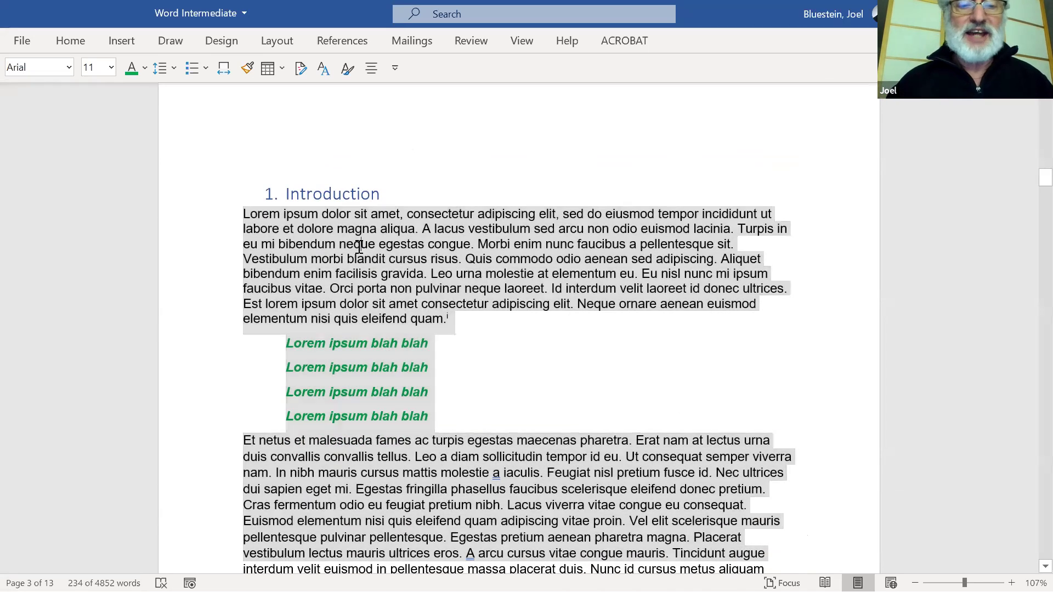
{"action": "left_click_drag", "start_coordinate": [244, 220], "coordinate": [490, 315]}
Select everything from the start of the Introduction's first paragraph through "in iaculis nunc sed." on the following page, then clear the selection.
{"action": "left_click", "coordinate": [240, 212]}
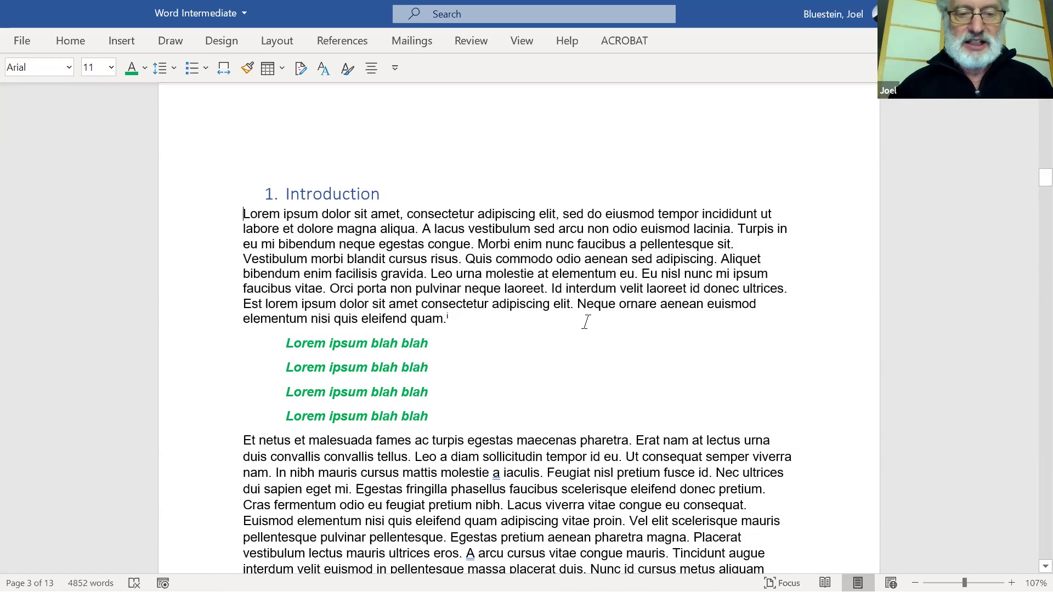
{"action": "scroll", "coordinate": [585, 322], "scroll_direction": "down", "scroll_amount": 4}
{"action": "scroll", "coordinate": [587, 324], "scroll_direction": "down", "scroll_amount": 10}
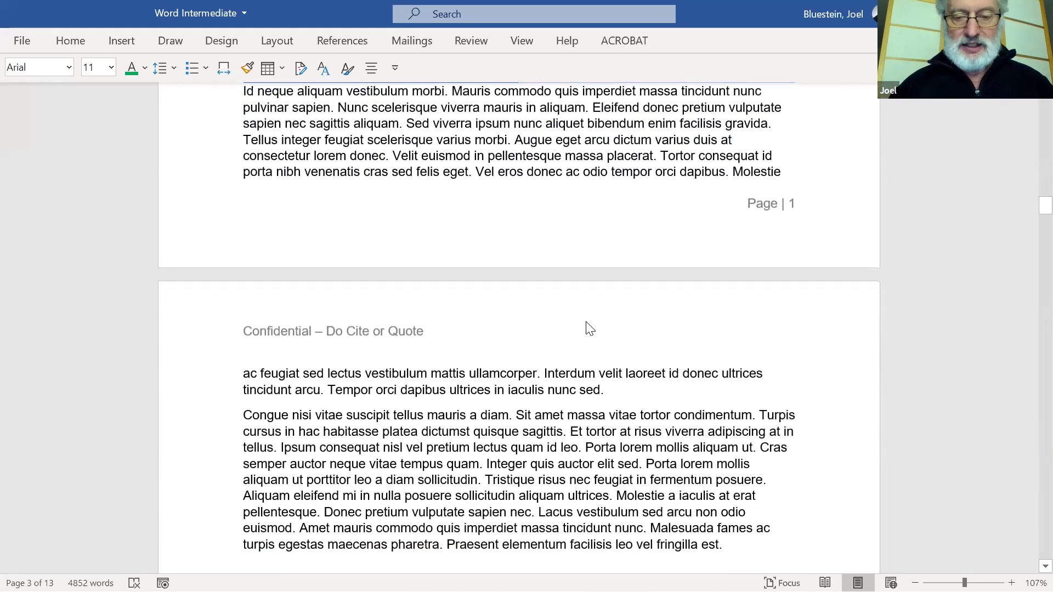
{"action": "left_click", "coordinate": [609, 395], "text": "shift"}
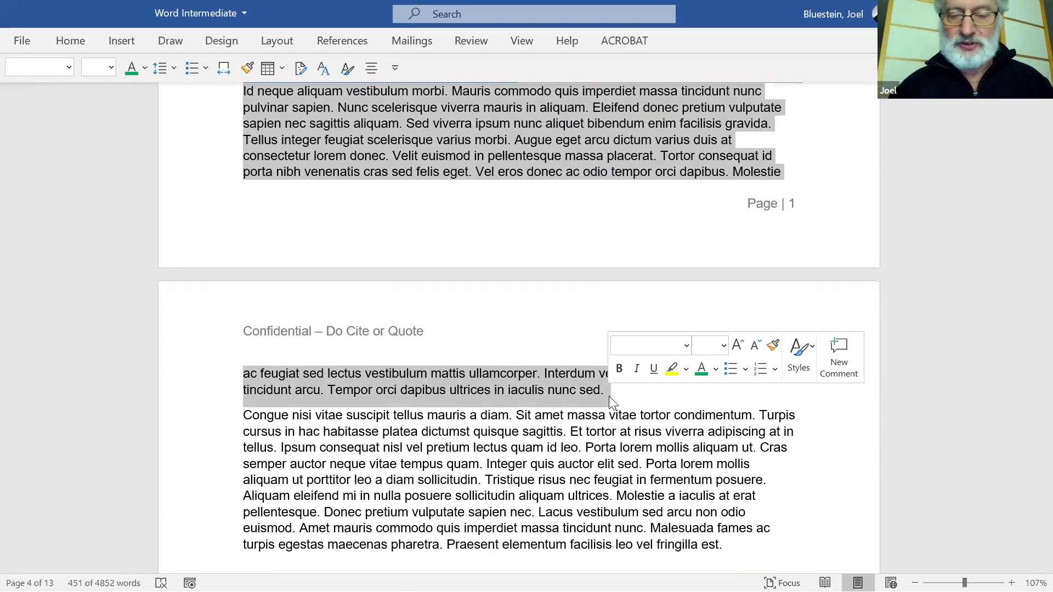
{"action": "scroll", "coordinate": [610, 396], "scroll_direction": "down", "scroll_amount": 3}
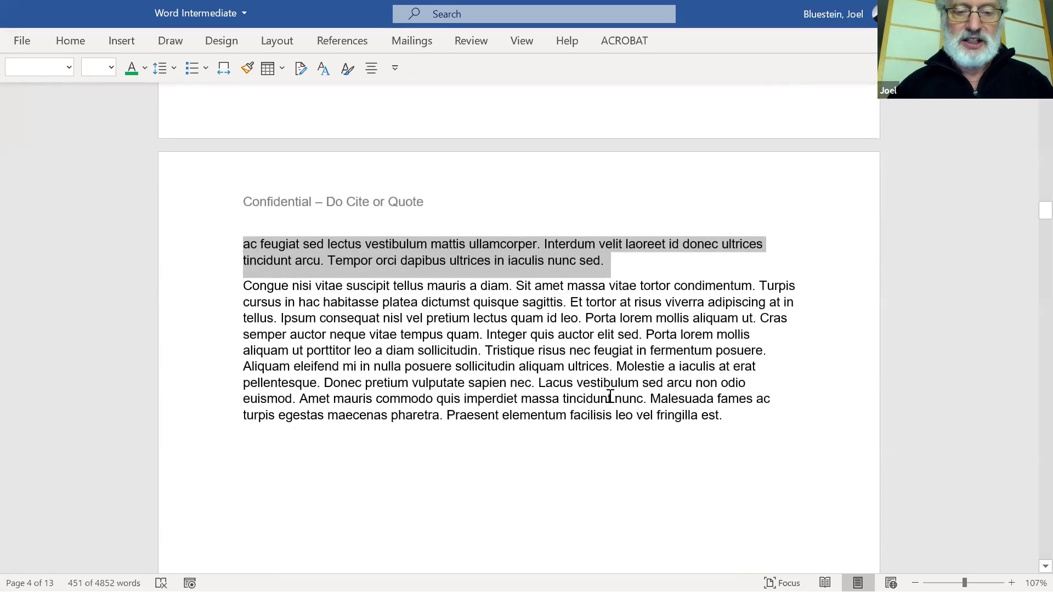
{"action": "scroll", "coordinate": [610, 396], "scroll_direction": "up", "scroll_amount": 8}
{"action": "scroll", "coordinate": [609, 396], "scroll_direction": "up", "scroll_amount": 3}
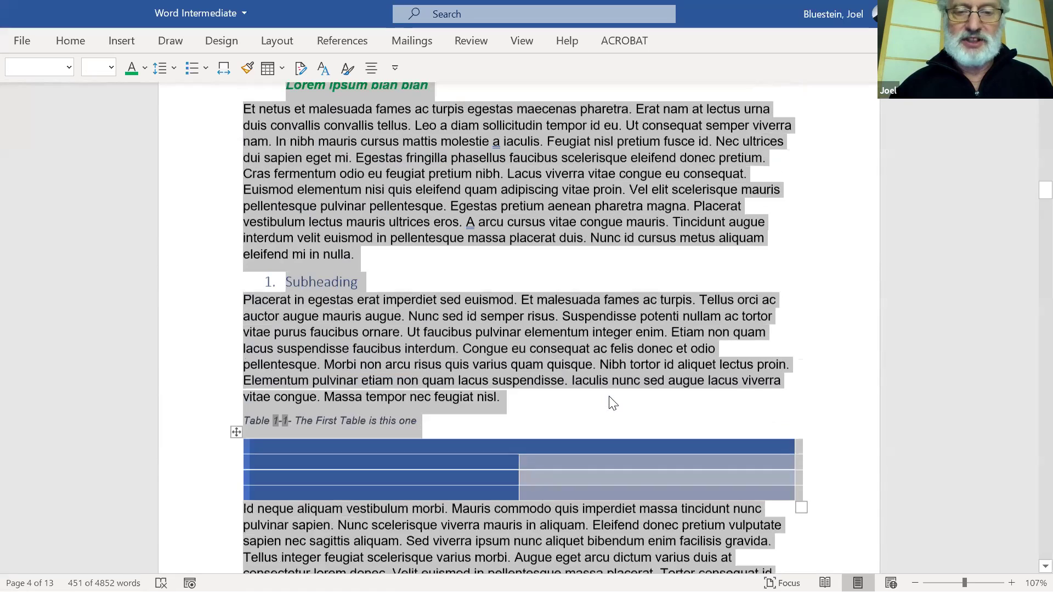
{"action": "left_click", "coordinate": [479, 269]}
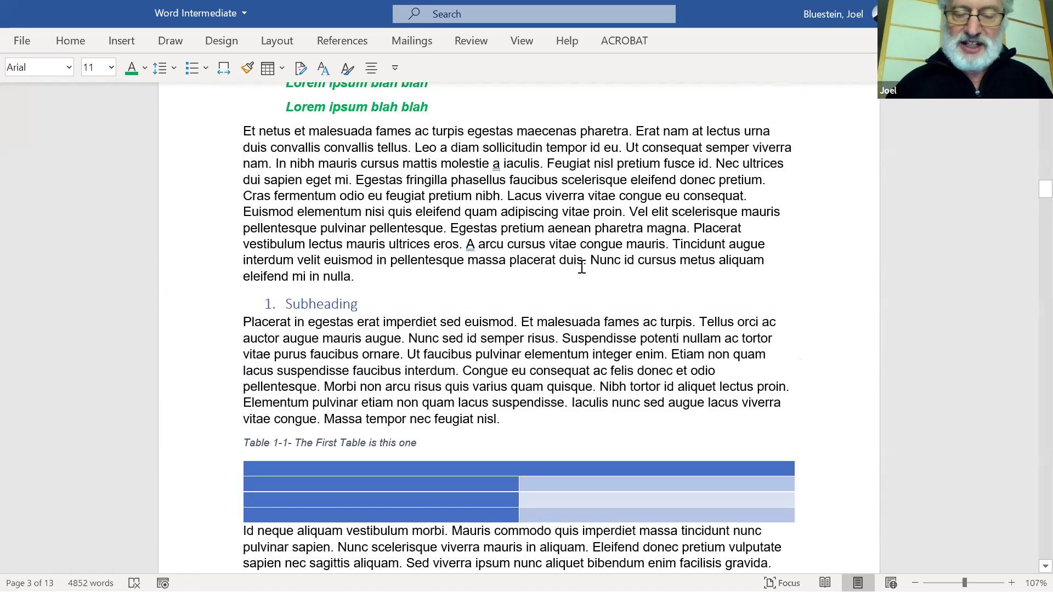
Select the entire document from the margin beside the Introduction heading.
{"action": "scroll", "coordinate": [581, 267], "scroll_direction": "down", "scroll_amount": 6}
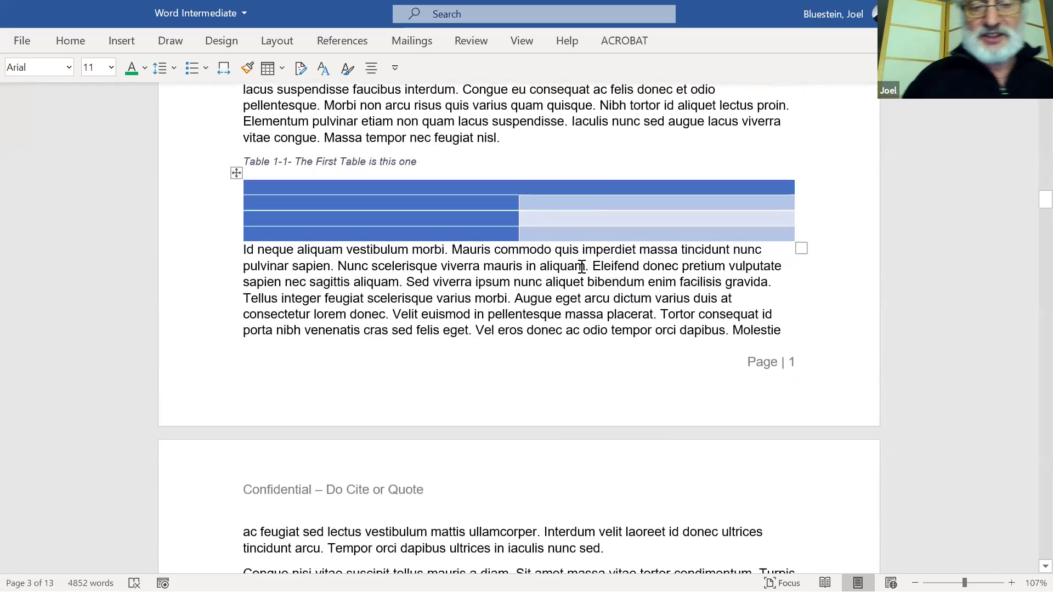
{"action": "scroll", "coordinate": [581, 267], "scroll_direction": "down", "scroll_amount": 2}
{"action": "scroll", "coordinate": [582, 268], "scroll_direction": "up", "scroll_amount": 2}
{"action": "scroll", "coordinate": [582, 267], "scroll_direction": "up", "scroll_amount": 11}
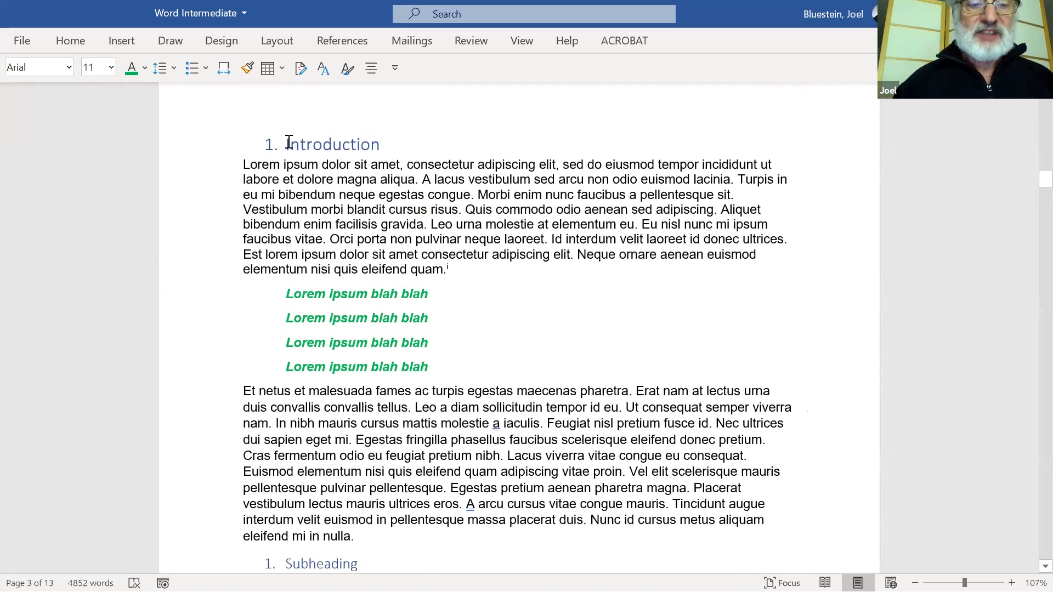
{"action": "triple_click", "coordinate": [245, 143]}
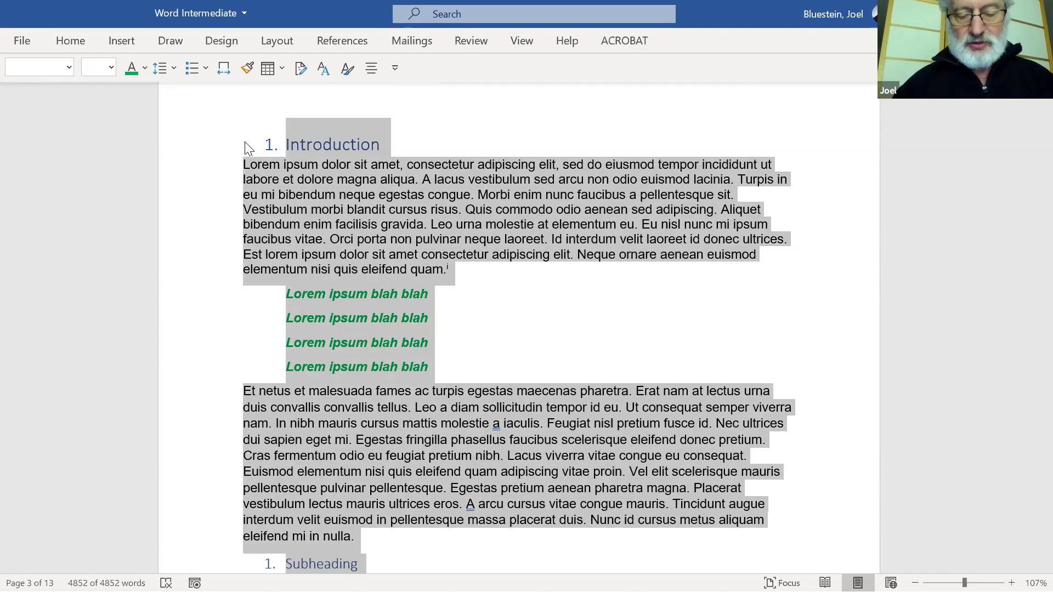
Apply the Narrow margin preset, 0.5" on every side, to the entire selected document.
{"action": "scroll", "coordinate": [244, 141], "scroll_direction": "down", "scroll_amount": 4}
{"action": "scroll", "coordinate": [244, 141], "scroll_direction": "up", "scroll_amount": 6}
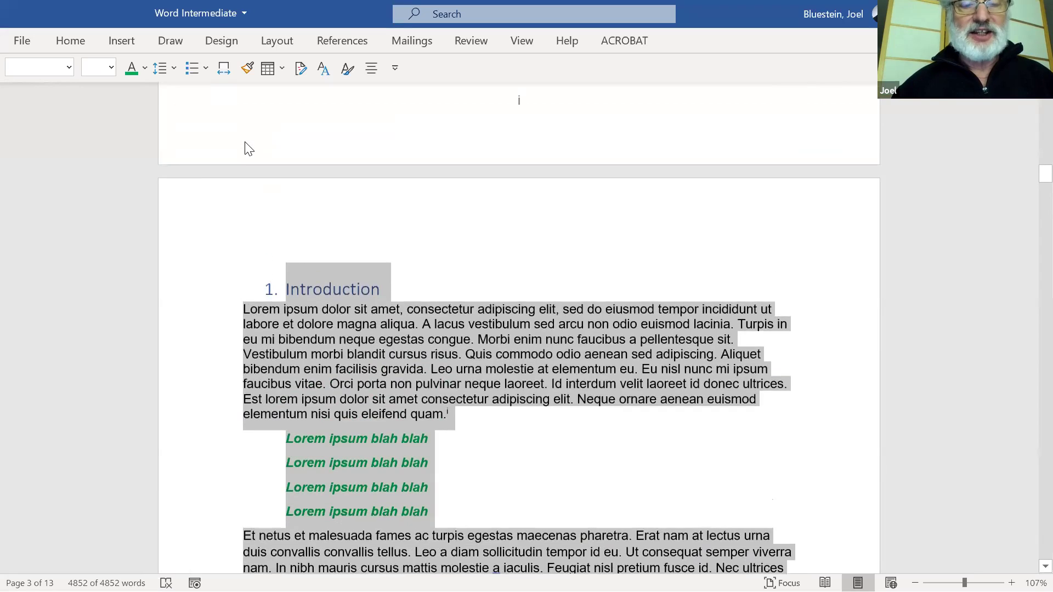
{"action": "scroll", "coordinate": [244, 143], "scroll_direction": "up", "scroll_amount": 1}
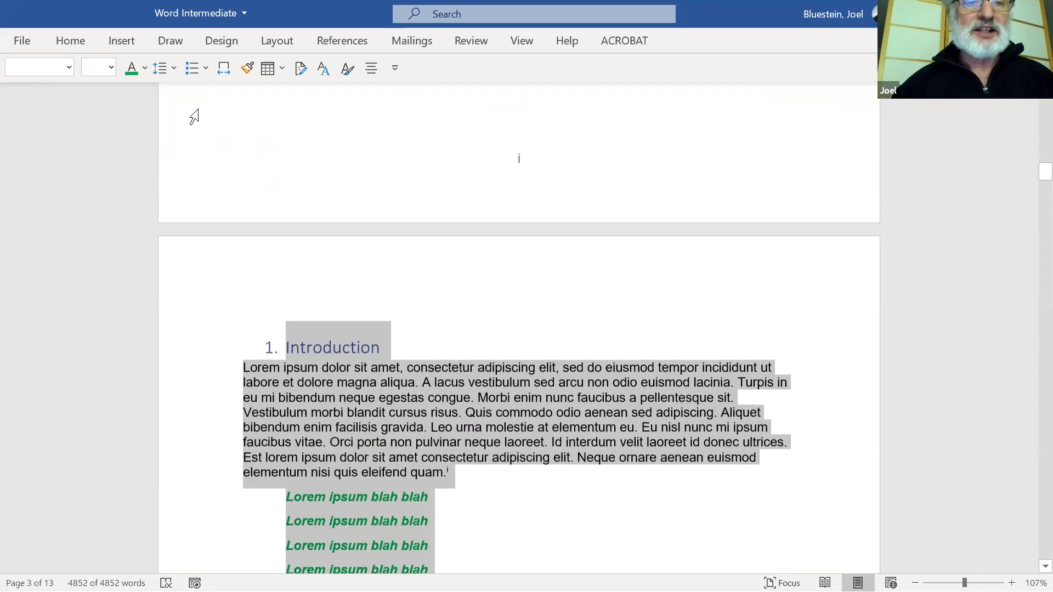
{"action": "left_click", "coordinate": [278, 41]}
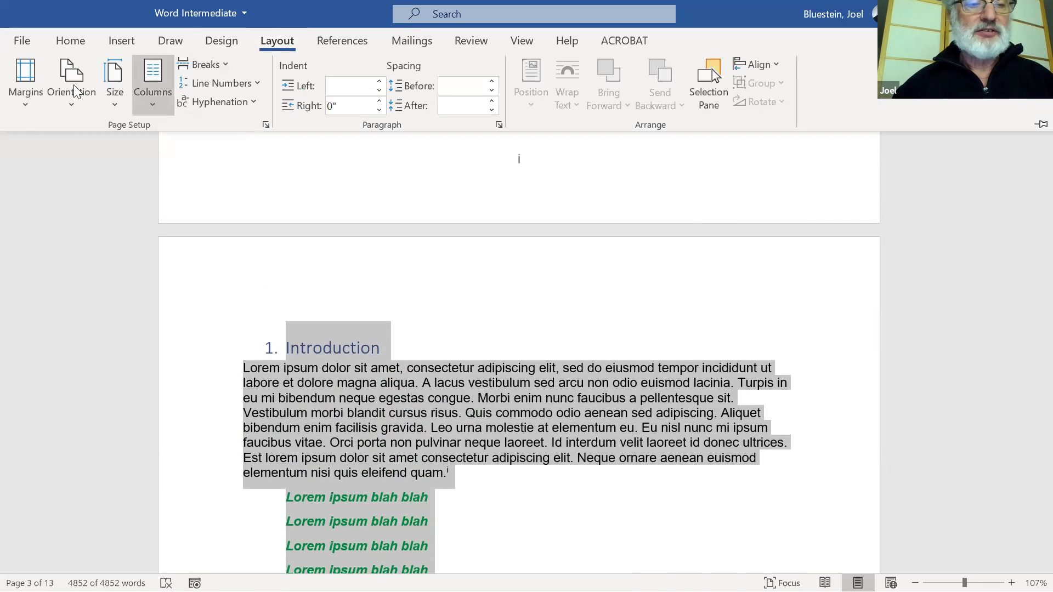
{"action": "left_click", "coordinate": [22, 107]}
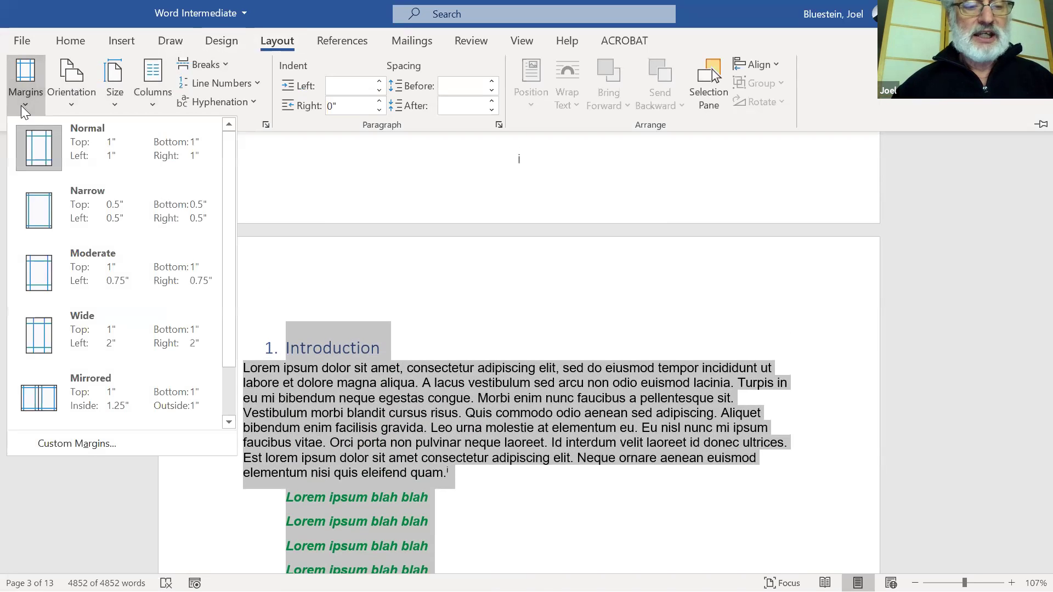
{"action": "left_click", "coordinate": [46, 200]}
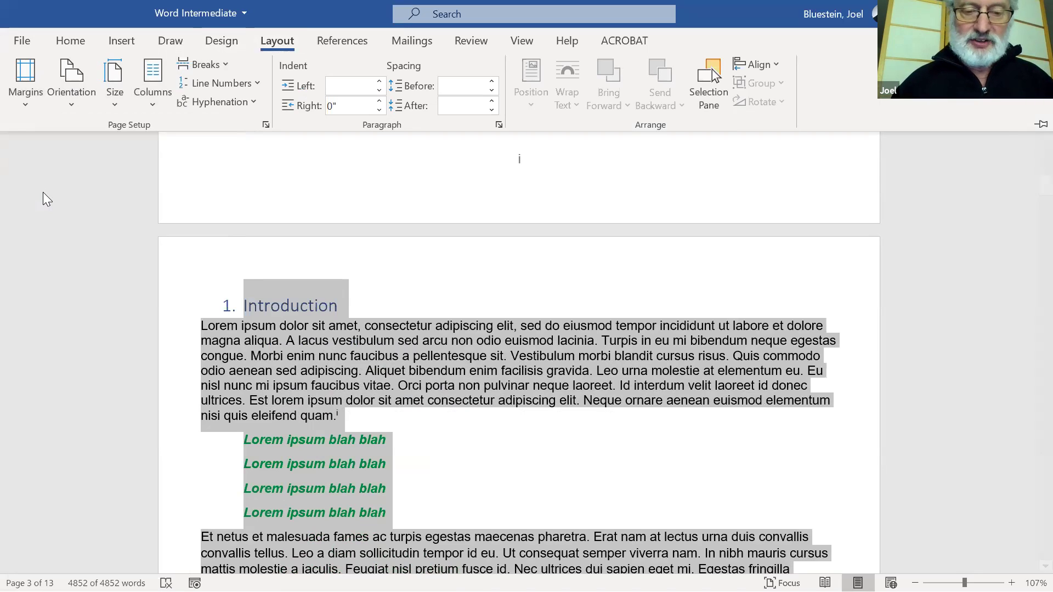
Review the Introduction pages with the Narrow margins, undo the margin change and clear the selection.
{"action": "scroll", "coordinate": [38, 199], "scroll_direction": "down", "scroll_amount": 20}
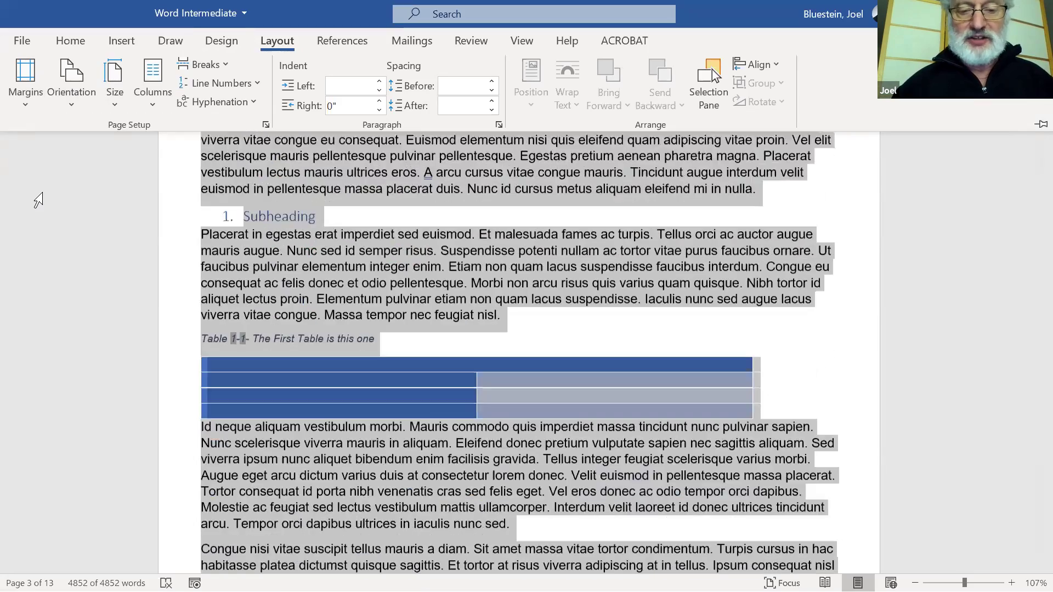
{"action": "scroll", "coordinate": [43, 196], "scroll_direction": "up", "scroll_amount": 5}
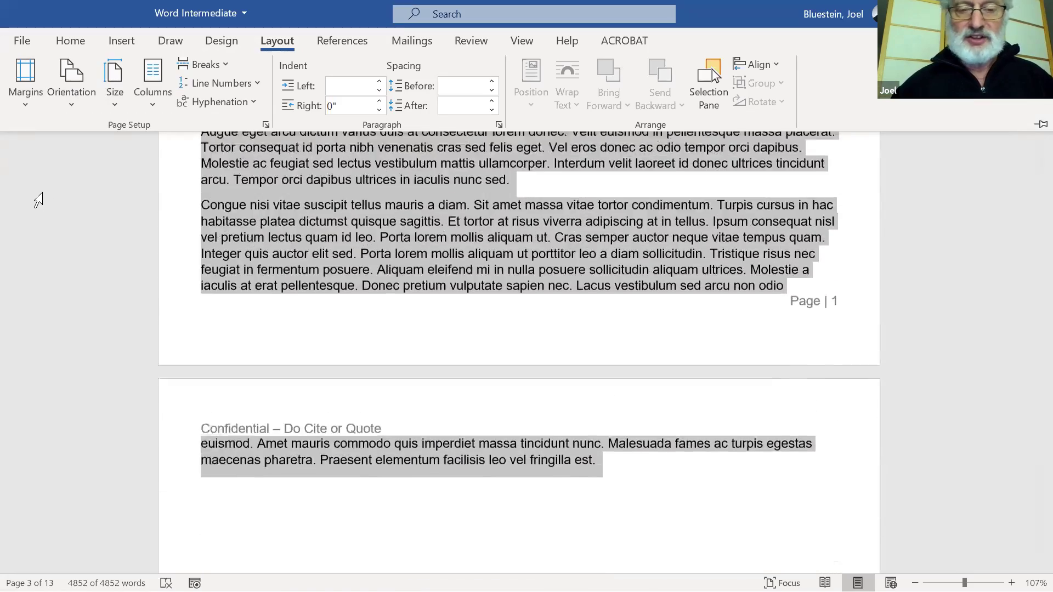
{"action": "scroll", "coordinate": [39, 200], "scroll_direction": "up", "scroll_amount": 9}
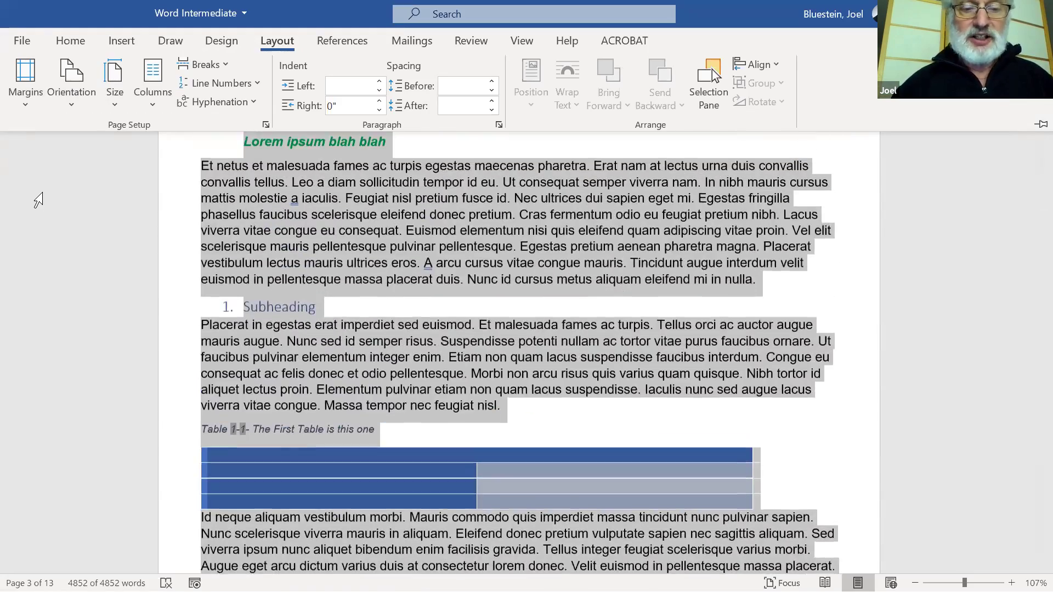
{"action": "scroll", "coordinate": [39, 197], "scroll_direction": "up", "scroll_amount": 5}
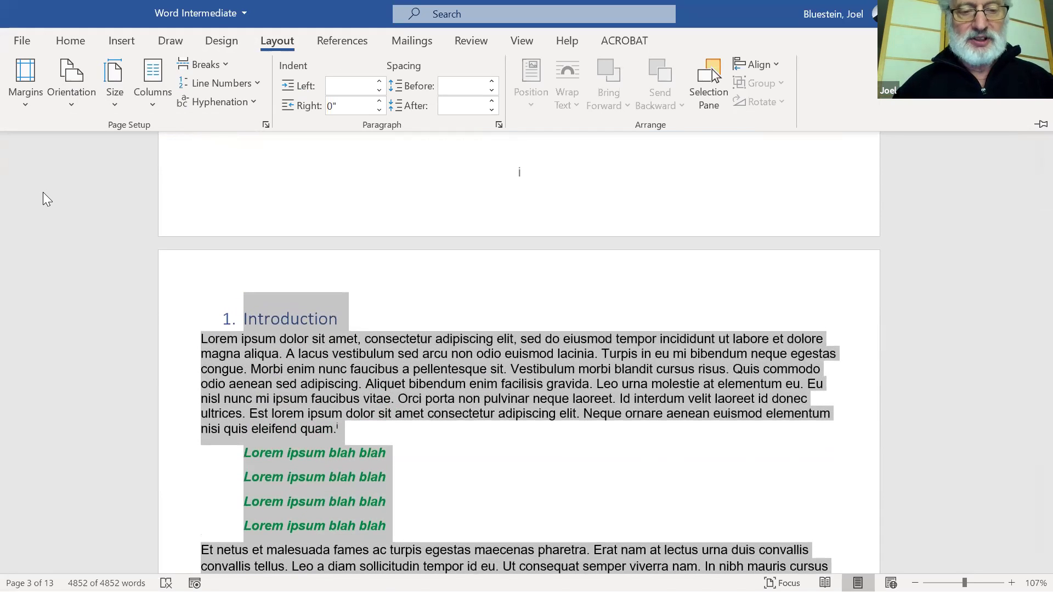
{"action": "key", "text": "ctrl+m"}
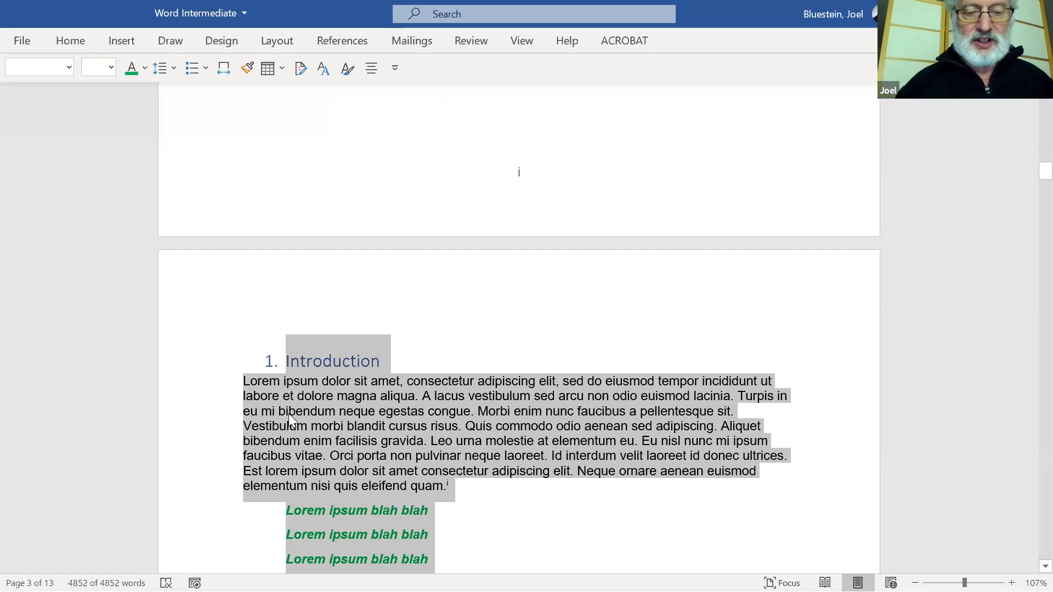
{"action": "left_click", "coordinate": [288, 413]}
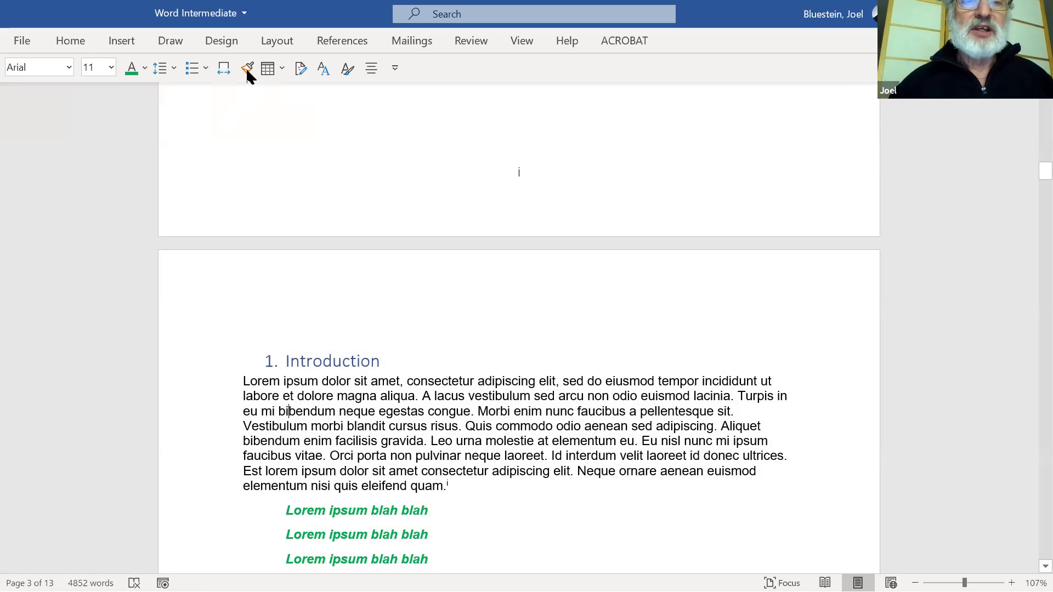
Open the Normal style for modification, check its border and other format options, and cancel the dialog.
{"action": "left_click", "coordinate": [348, 69]}
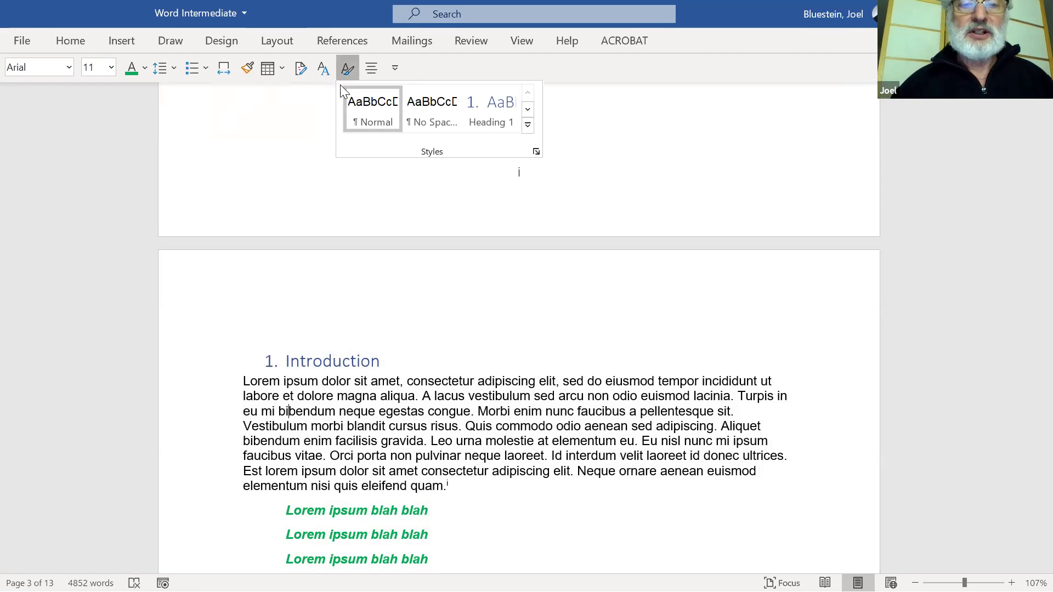
{"action": "right_click", "coordinate": [365, 115]}
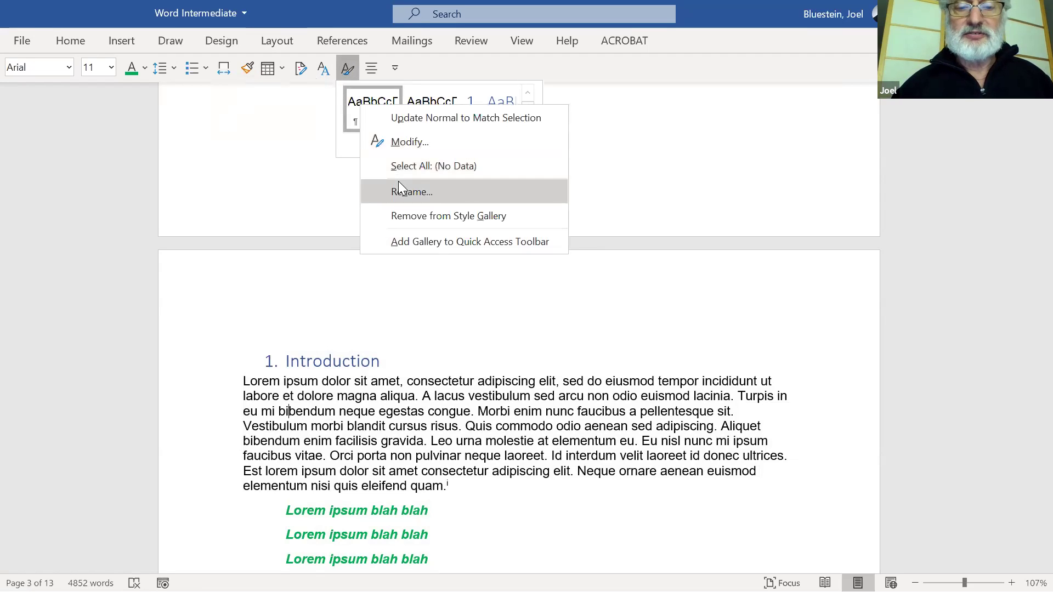
{"action": "left_click", "coordinate": [408, 138]}
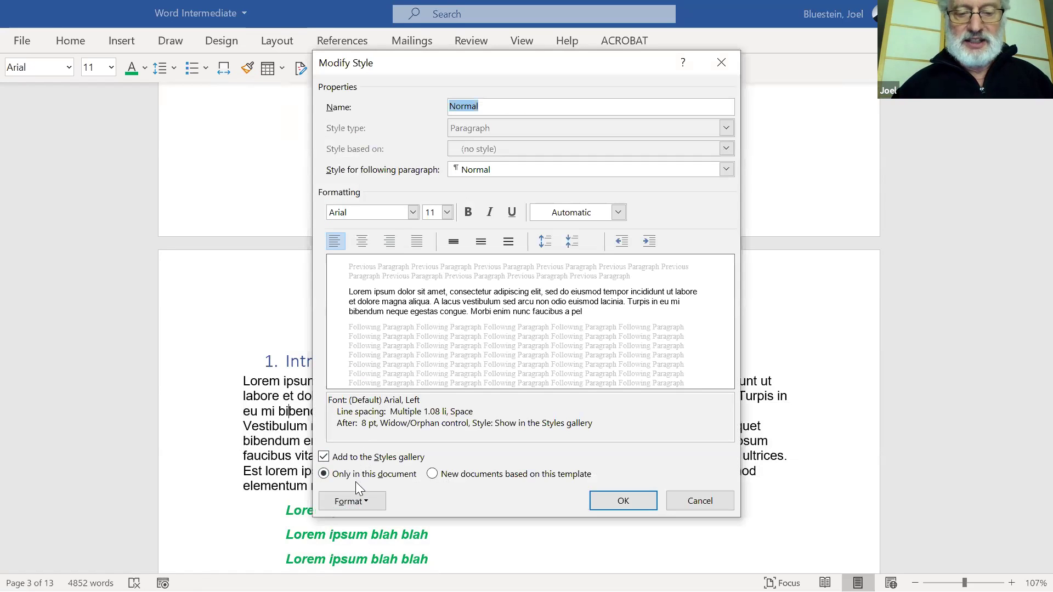
{"action": "left_click", "coordinate": [356, 499]}
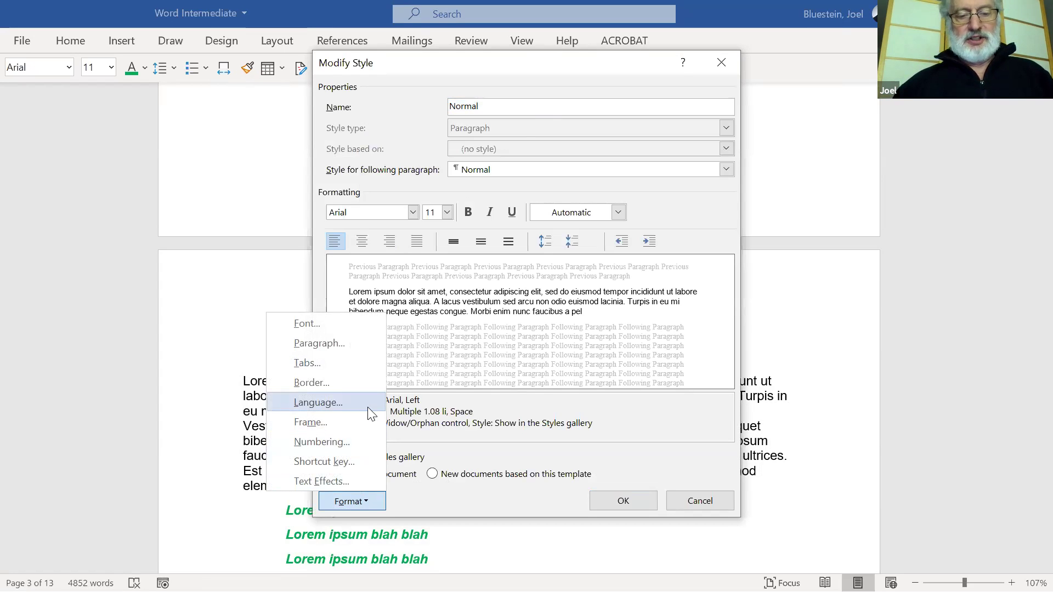
{"action": "left_click", "coordinate": [368, 387]}
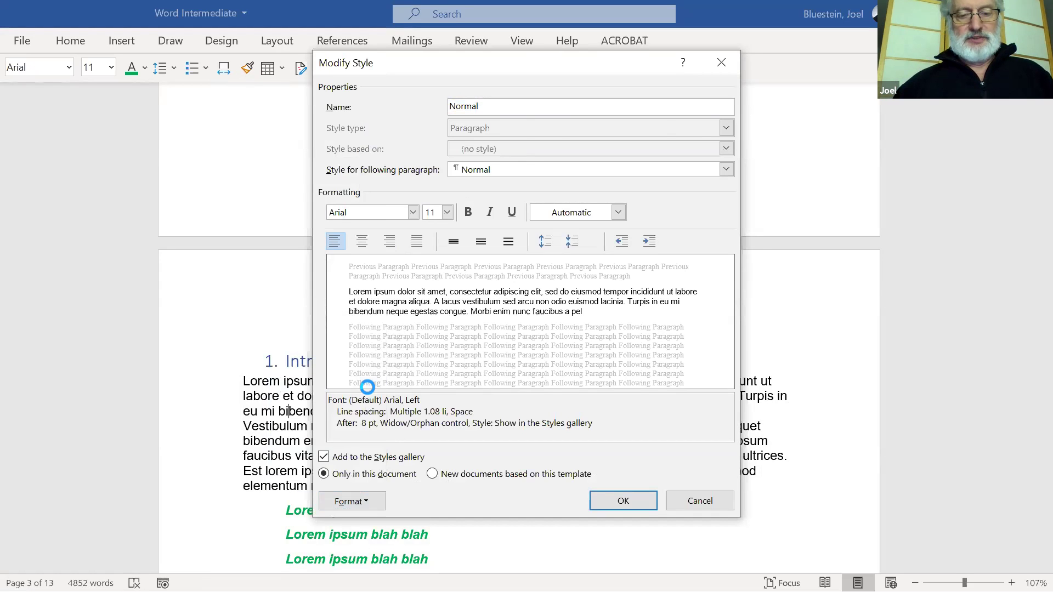
{"action": "left_click", "coordinate": [712, 447]}
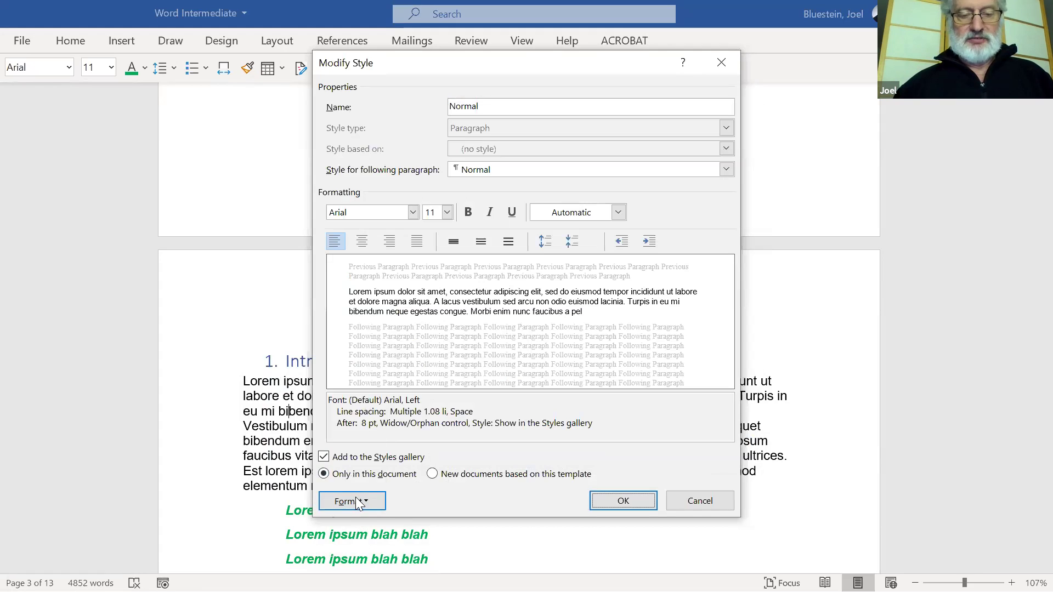
{"action": "left_click", "coordinate": [358, 503]}
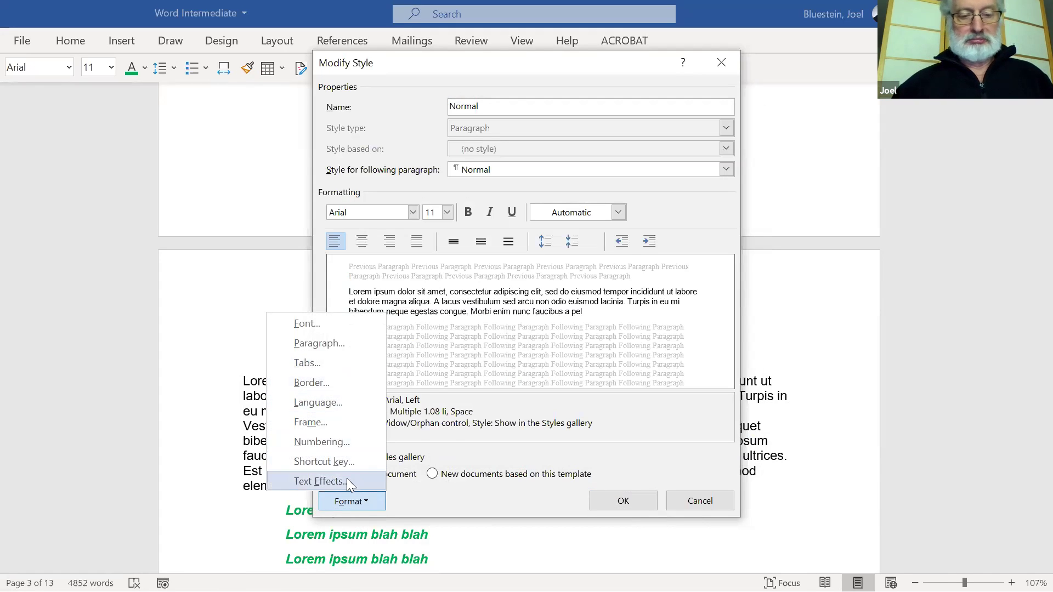
{"action": "left_click", "coordinate": [211, 292]}
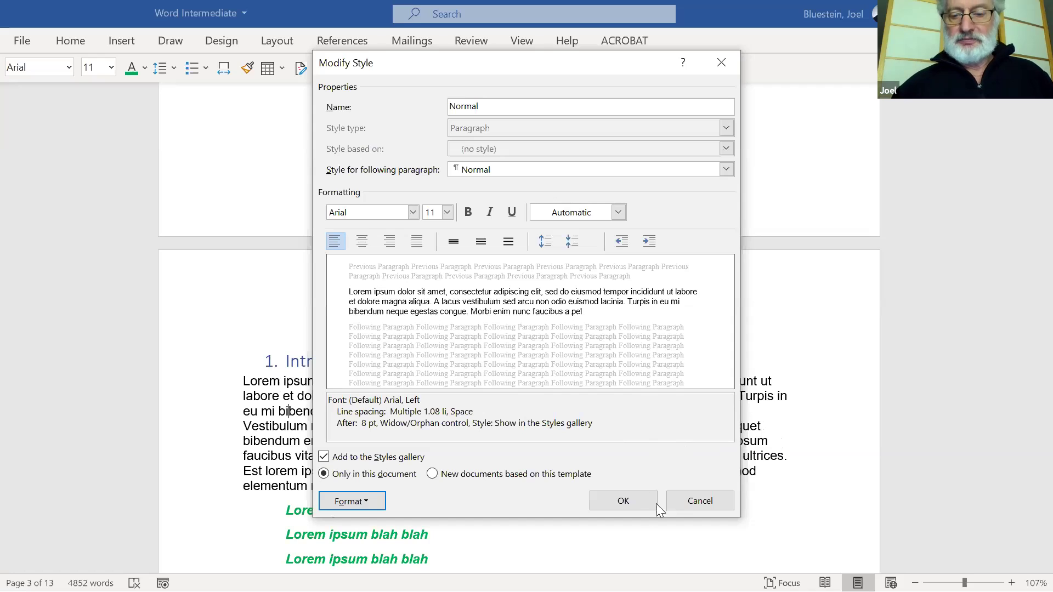
{"action": "left_click", "coordinate": [691, 498]}
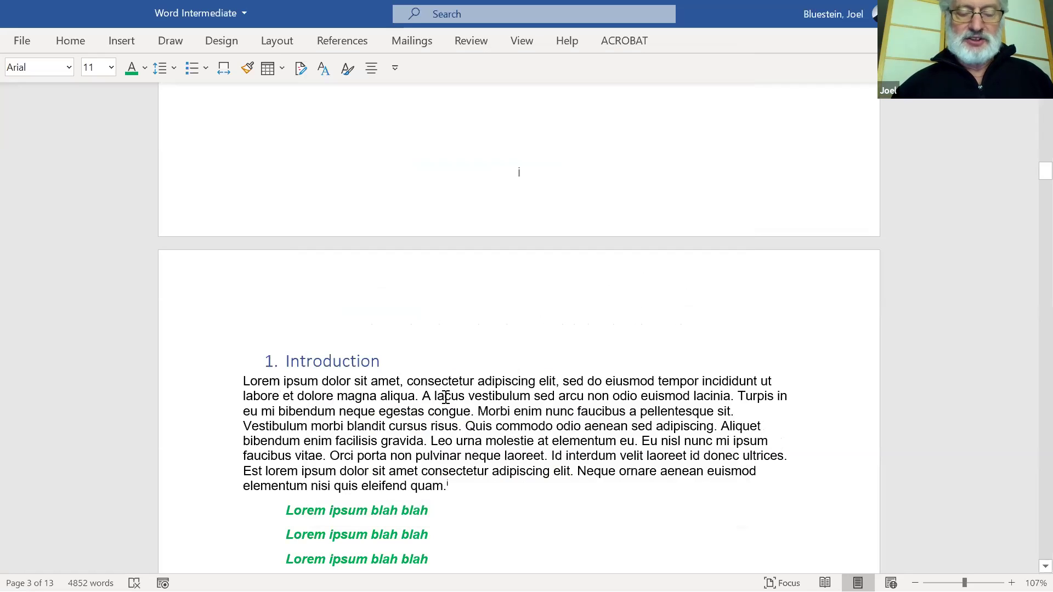
Examine the pages from the Introduction through the Next Chapter section and glance at the document design options.
{"action": "scroll", "coordinate": [446, 397], "scroll_direction": "down", "scroll_amount": 9}
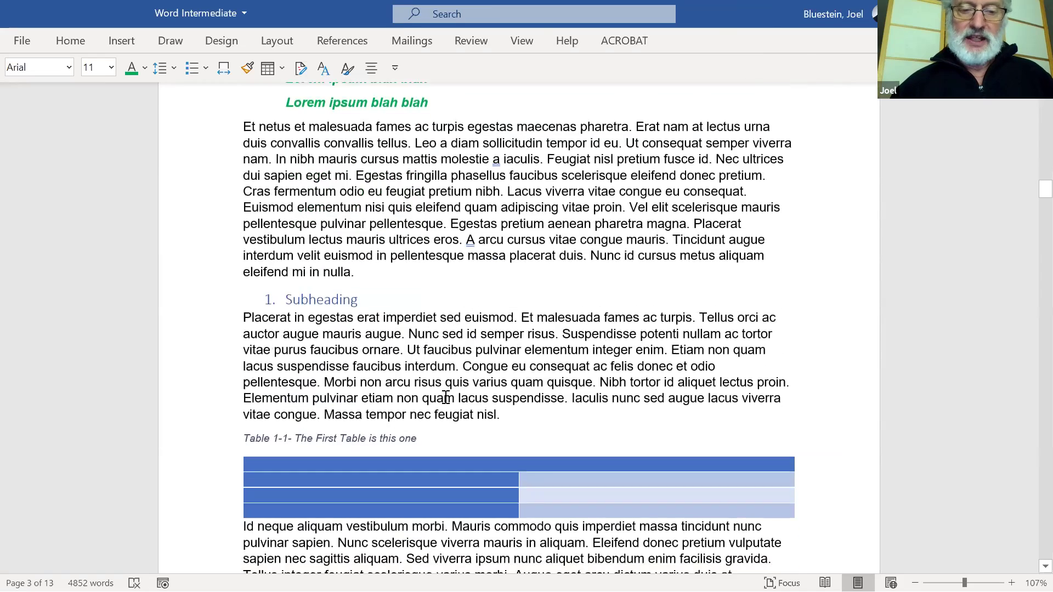
{"action": "scroll", "coordinate": [445, 397], "scroll_direction": "down", "scroll_amount": 3}
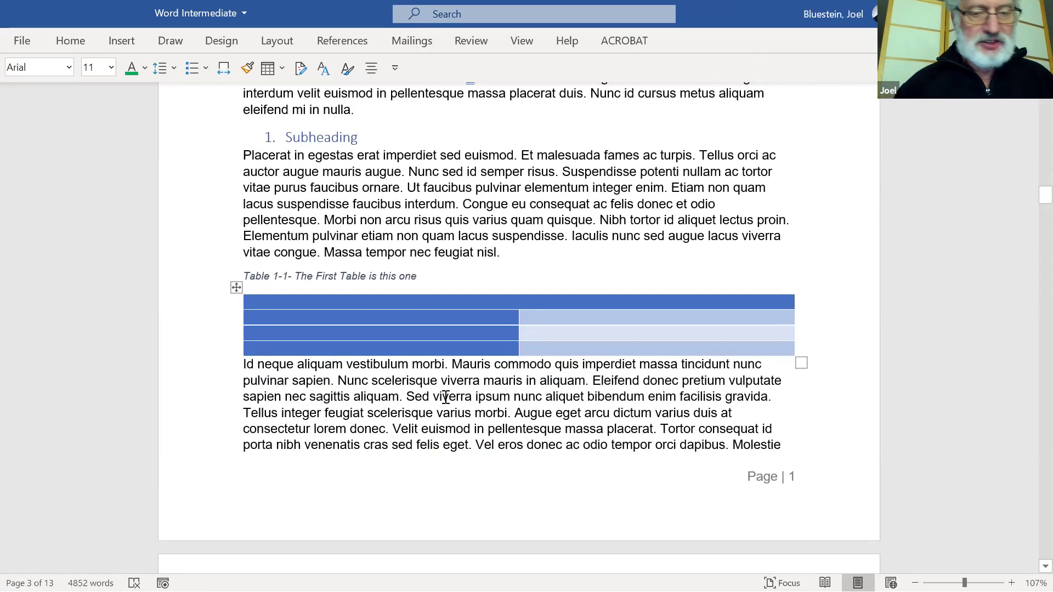
{"action": "scroll", "coordinate": [446, 397], "scroll_direction": "up", "scroll_amount": 3}
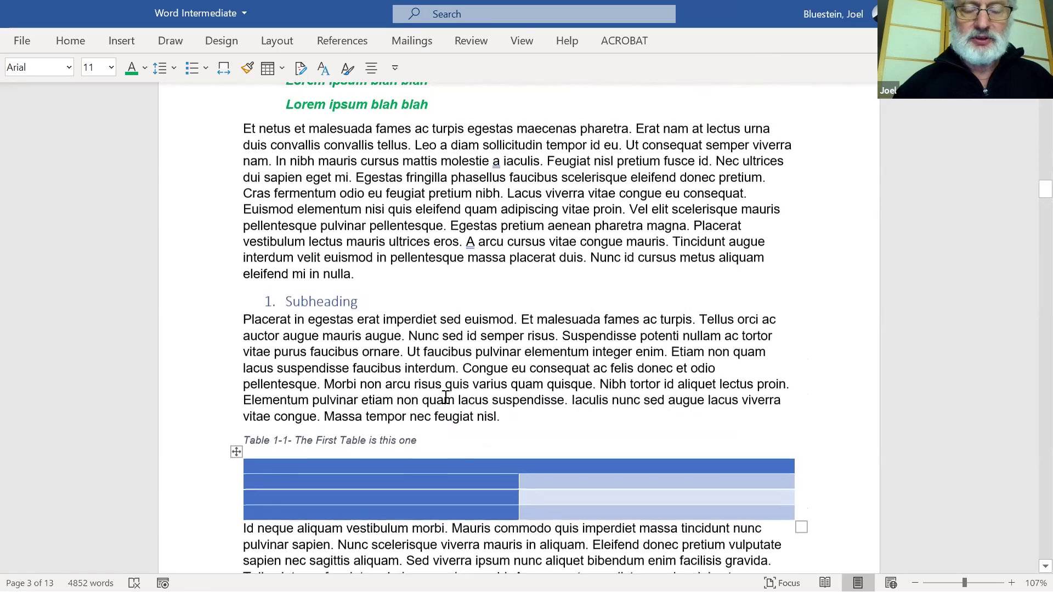
{"action": "scroll", "coordinate": [446, 397], "scroll_direction": "down", "scroll_amount": 7}
{"action": "scroll", "coordinate": [446, 397], "scroll_direction": "down", "scroll_amount": 10}
{"action": "scroll", "coordinate": [446, 398], "scroll_direction": "up", "scroll_amount": 3}
{"action": "scroll", "coordinate": [446, 397], "scroll_direction": "down", "scroll_amount": 4}
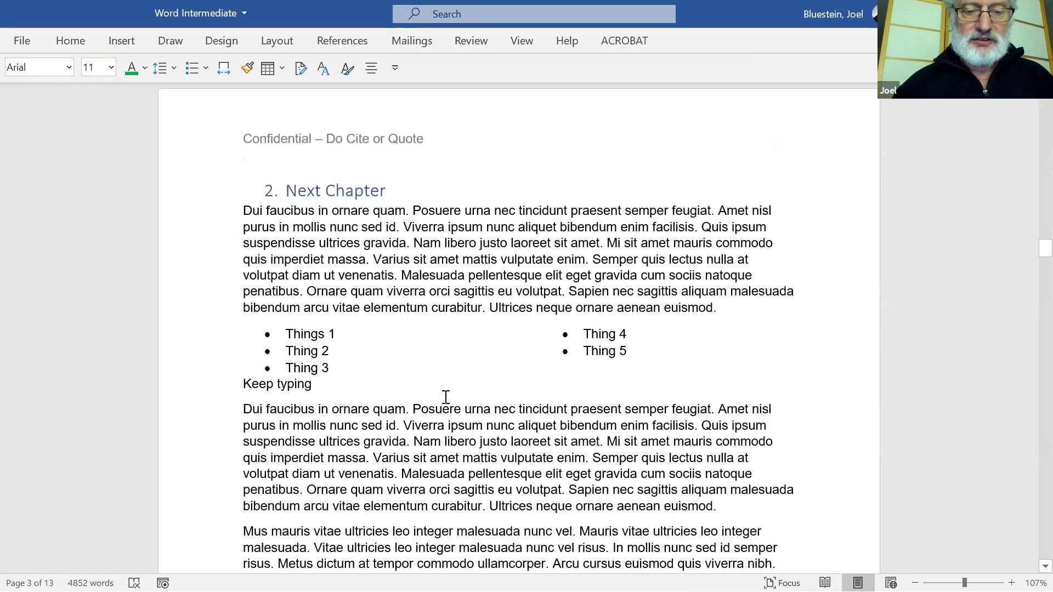
{"action": "scroll", "coordinate": [446, 397], "scroll_direction": "down", "scroll_amount": 1}
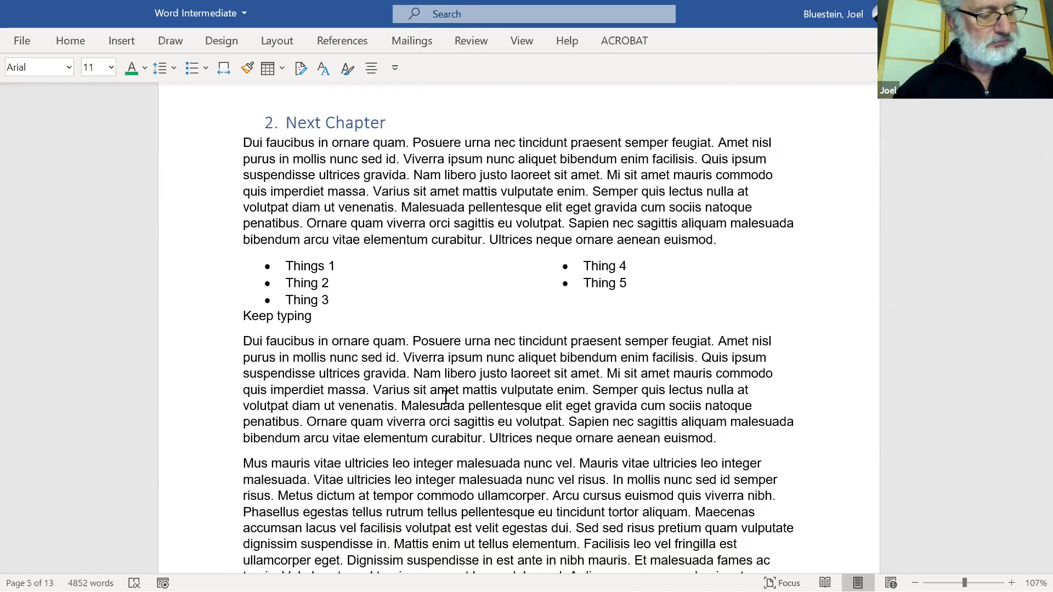
{"action": "scroll", "coordinate": [445, 399], "scroll_direction": "up", "scroll_amount": 4}
{"action": "scroll", "coordinate": [446, 398], "scroll_direction": "up", "scroll_amount": 9}
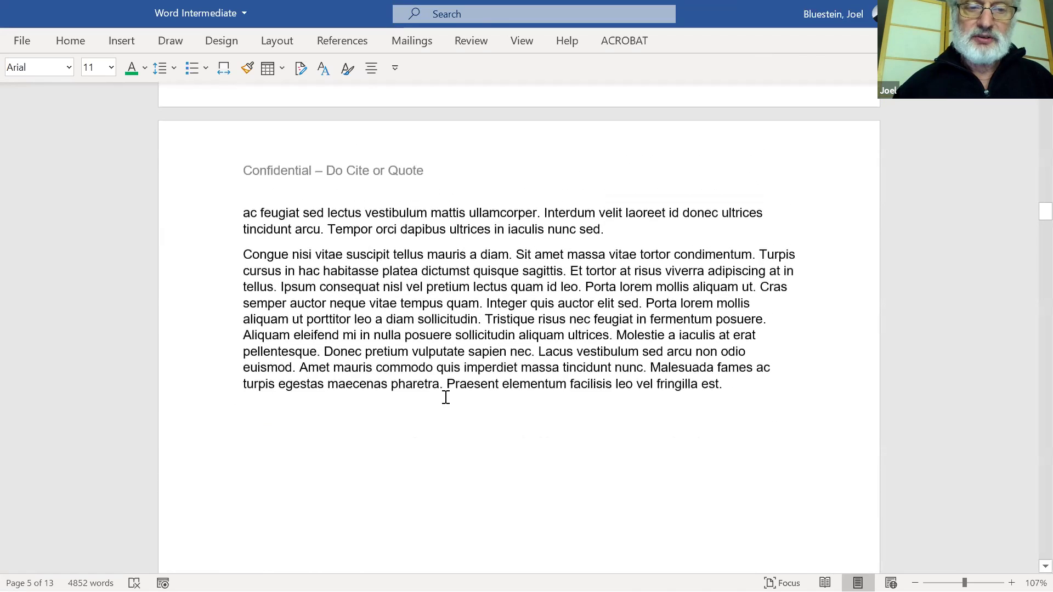
{"action": "left_click", "coordinate": [215, 42]}
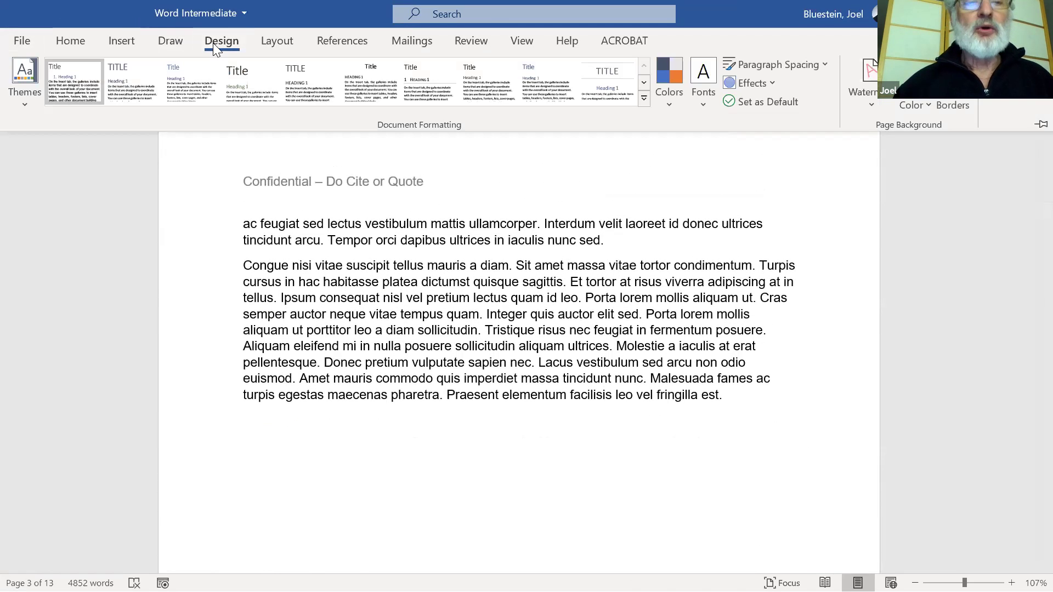
{"action": "left_click", "coordinate": [417, 302]}
Examine the Next Chapter section, from its bulleted list across the following page break to "The Second Table".
{"action": "scroll", "coordinate": [417, 301], "scroll_direction": "down", "scroll_amount": 3}
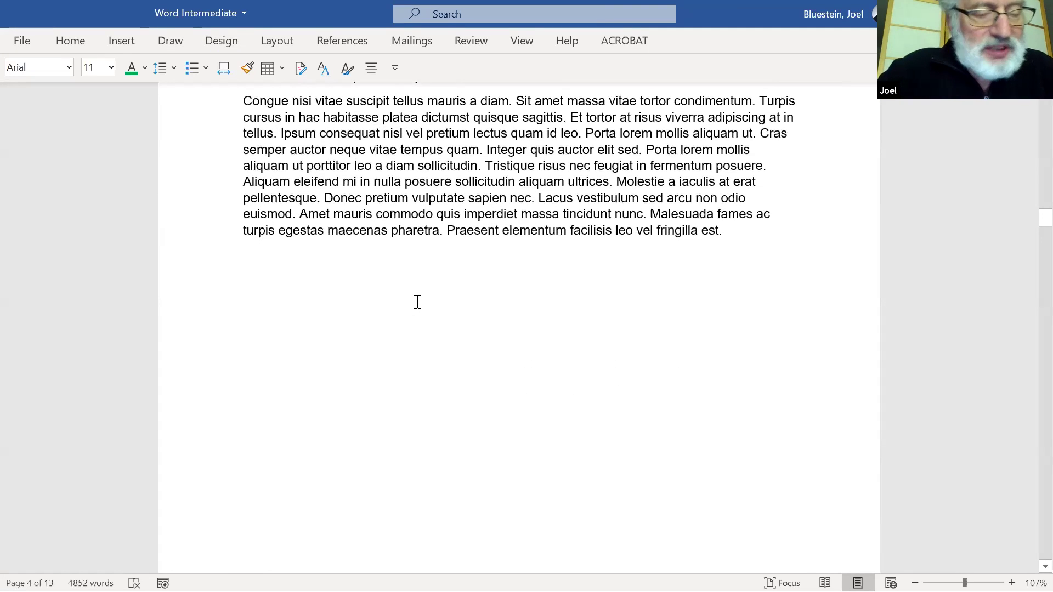
{"action": "scroll", "coordinate": [417, 301], "scroll_direction": "down", "scroll_amount": 10}
{"action": "scroll", "coordinate": [420, 309], "scroll_direction": "down", "scroll_amount": 9}
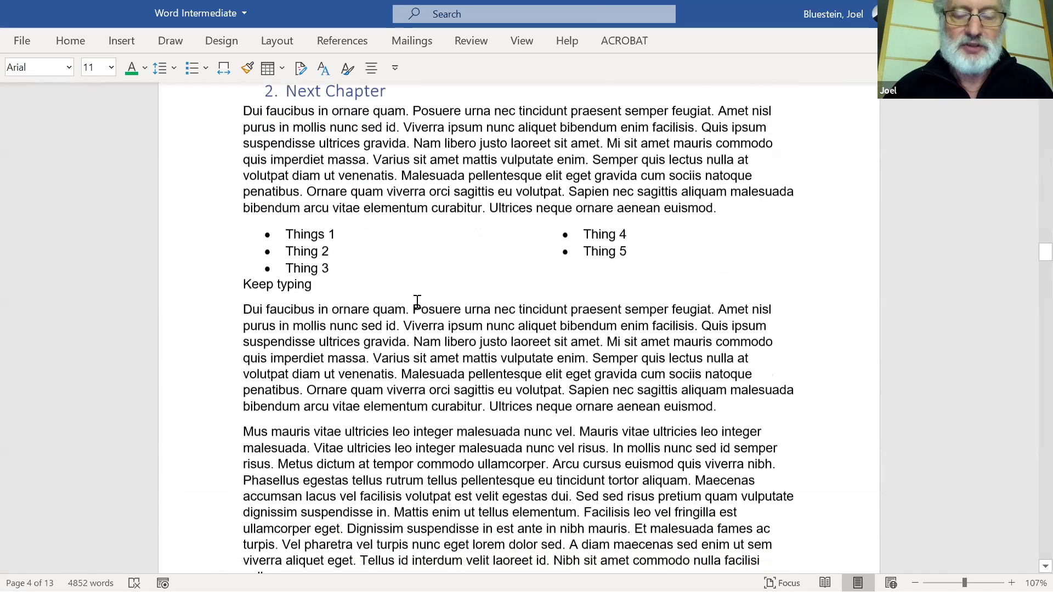
{"action": "scroll", "coordinate": [416, 301], "scroll_direction": "down", "scroll_amount": 2}
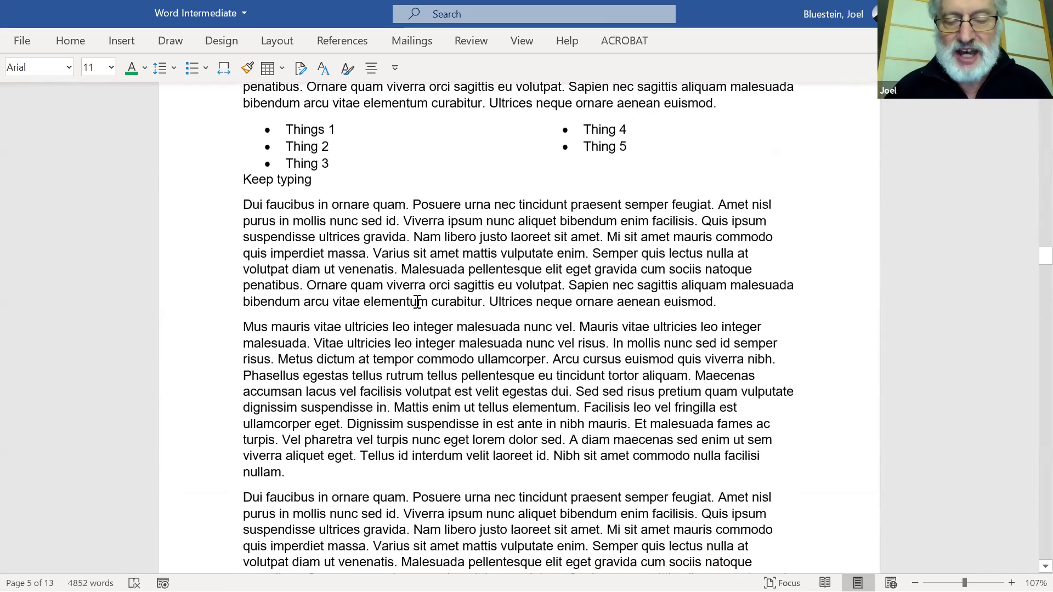
{"action": "scroll", "coordinate": [417, 301], "scroll_direction": "down", "scroll_amount": 10}
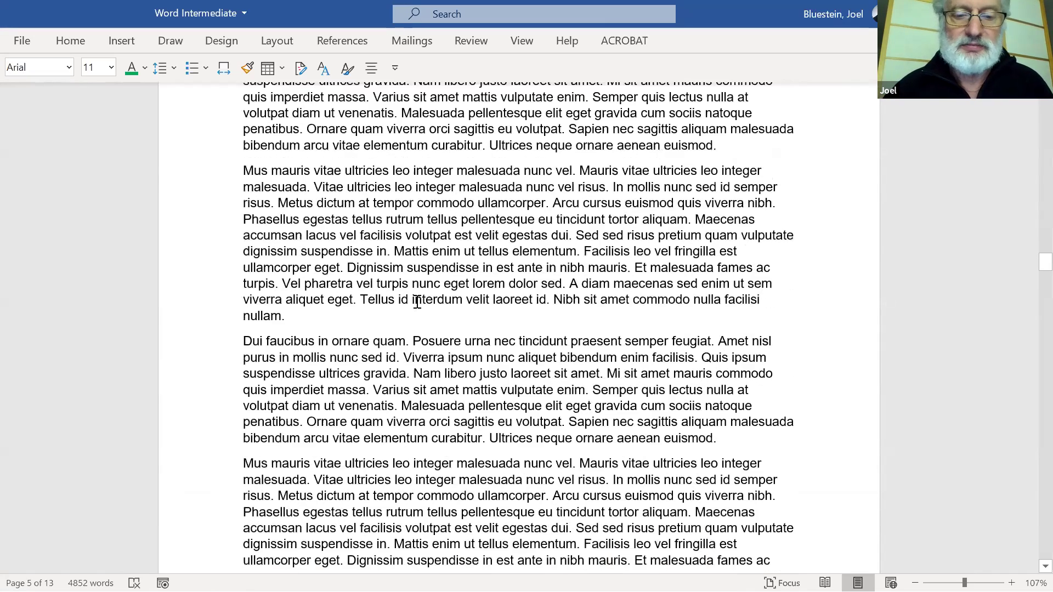
{"action": "scroll", "coordinate": [417, 302], "scroll_direction": "down", "scroll_amount": 5}
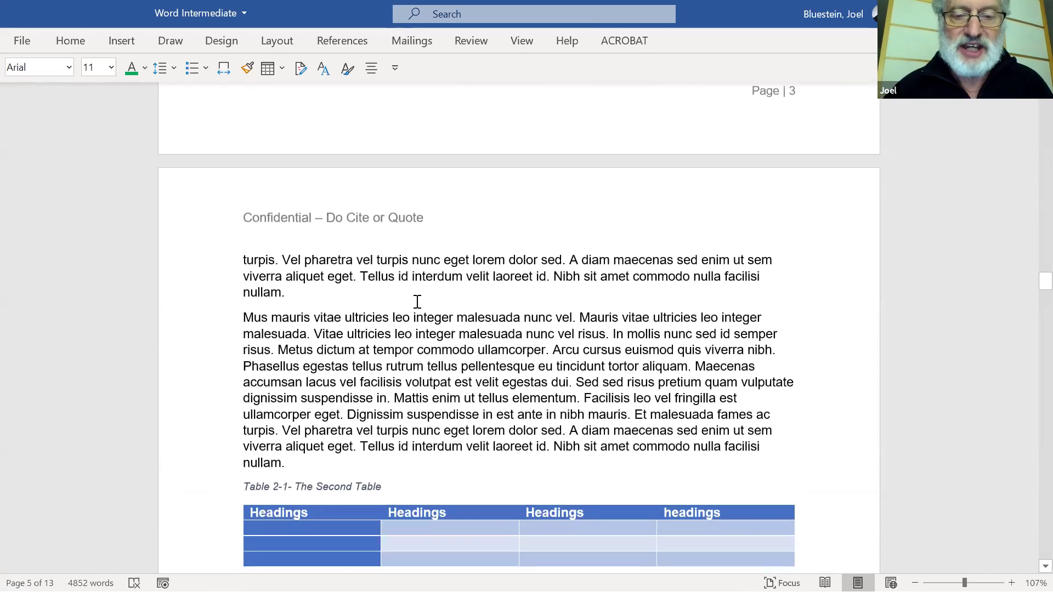
{"action": "scroll", "coordinate": [417, 302], "scroll_direction": "up", "scroll_amount": 8}
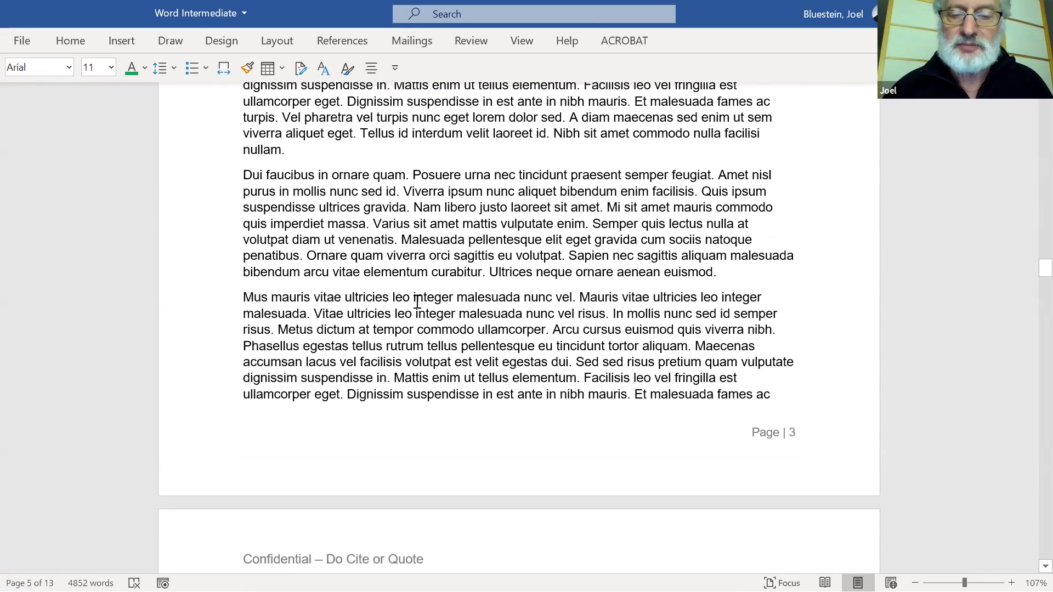
{"action": "scroll", "coordinate": [417, 302], "scroll_direction": "down", "scroll_amount": 2}
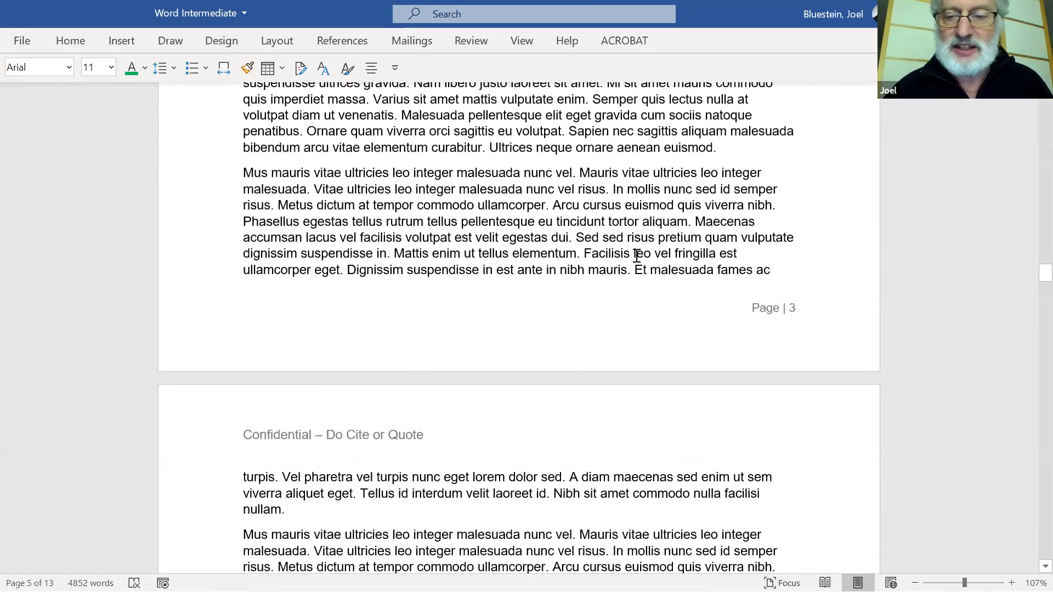
{"action": "scroll", "coordinate": [551, 399], "scroll_direction": "down", "scroll_amount": 10}
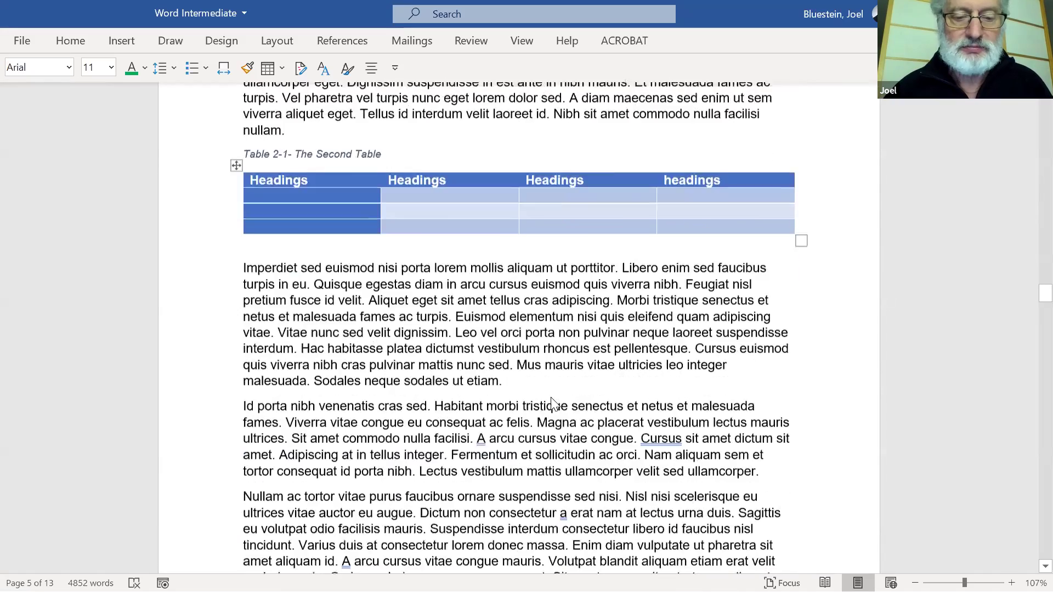
Insert a Next page section break after the paragraph ending "dictum varius duis at." on page 4 of the numbered pages.
{"action": "scroll", "coordinate": [552, 399], "scroll_direction": "down", "scroll_amount": 2}
{"action": "scroll", "coordinate": [554, 403], "scroll_direction": "up", "scroll_amount": 1}
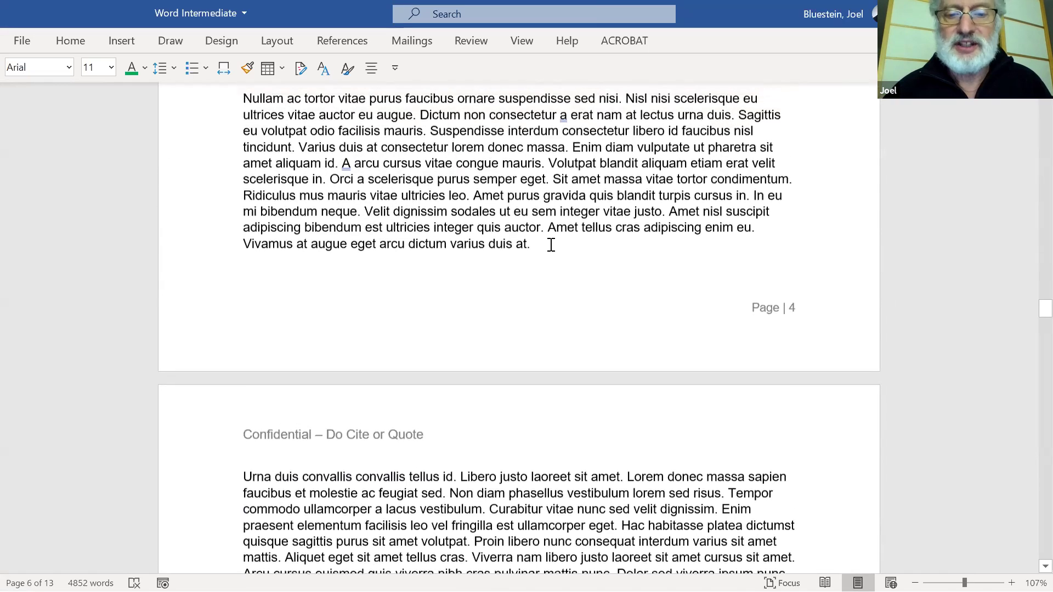
{"action": "left_click", "coordinate": [554, 252]}
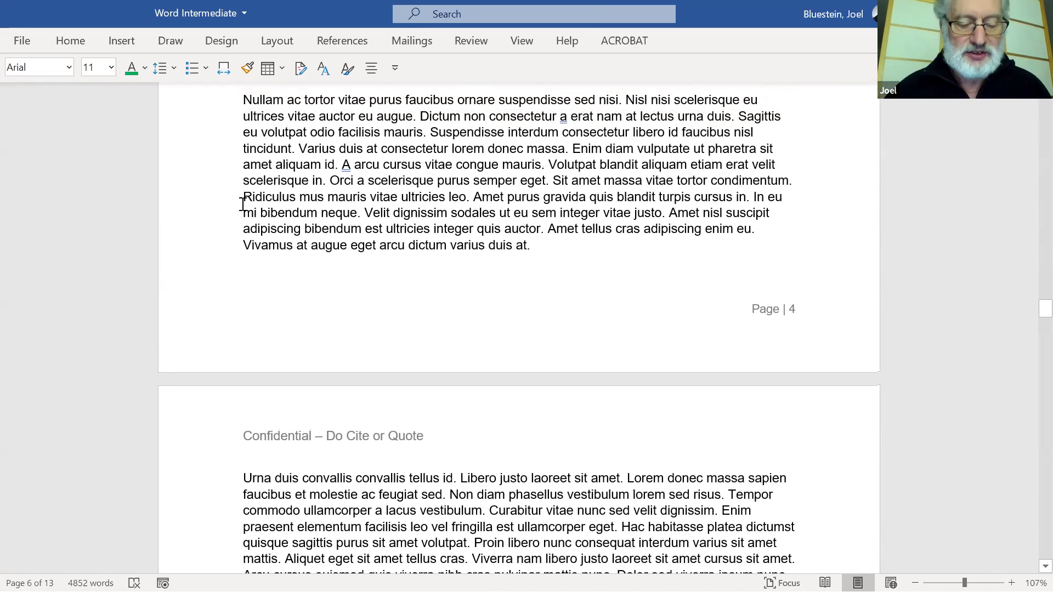
{"action": "key", "text": "alt+i"}
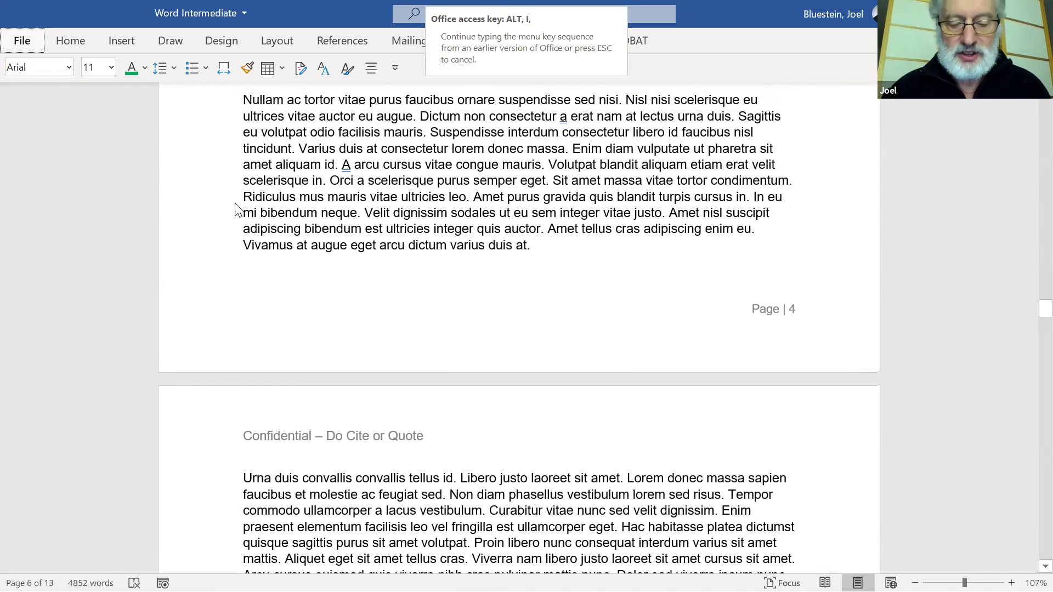
{"action": "key", "text": "b"}
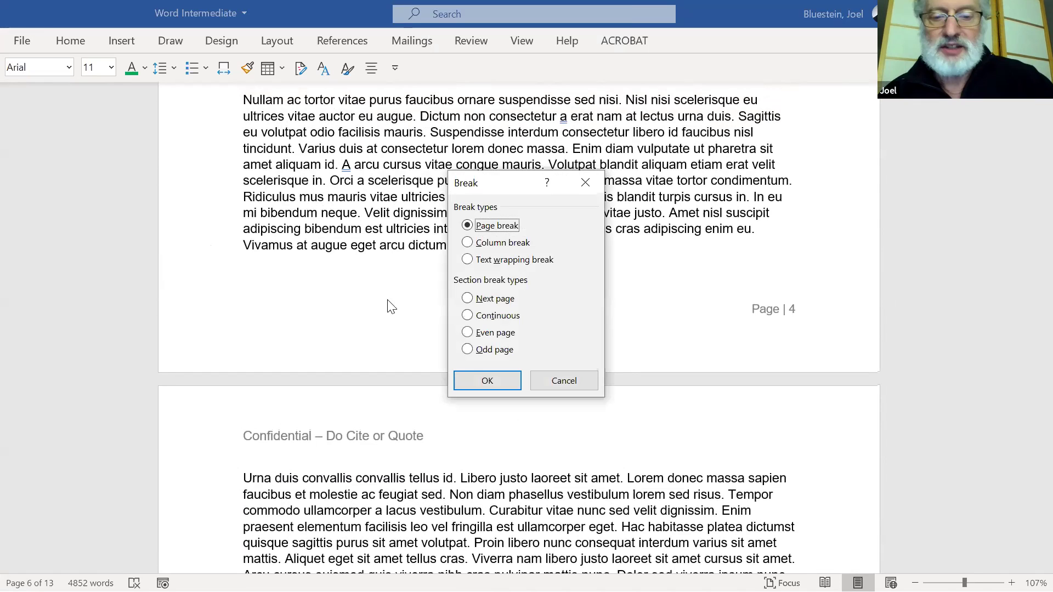
{"action": "left_click", "coordinate": [467, 299]}
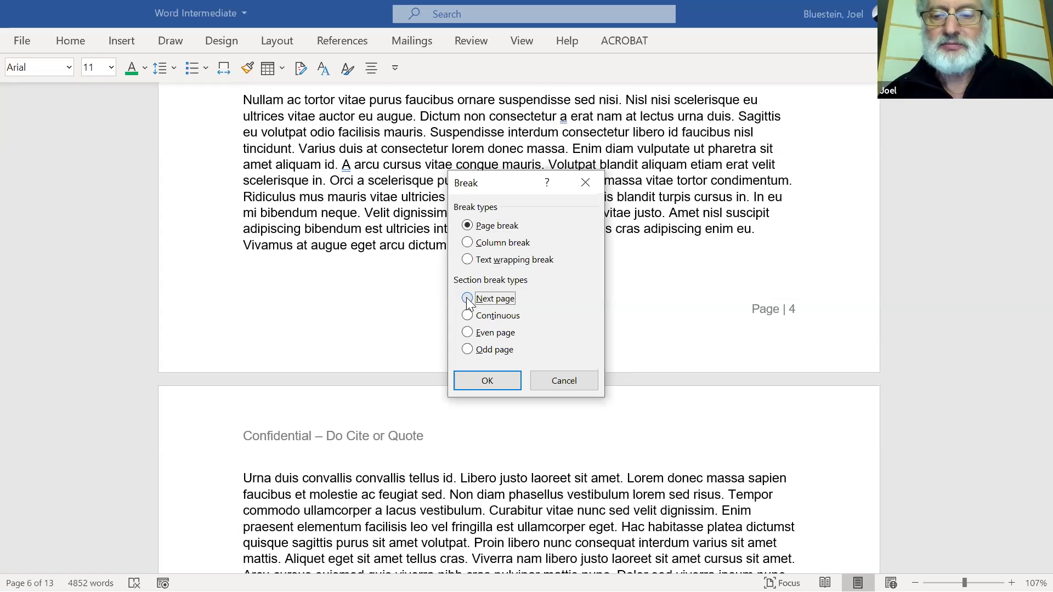
{"action": "left_click", "coordinate": [480, 380]}
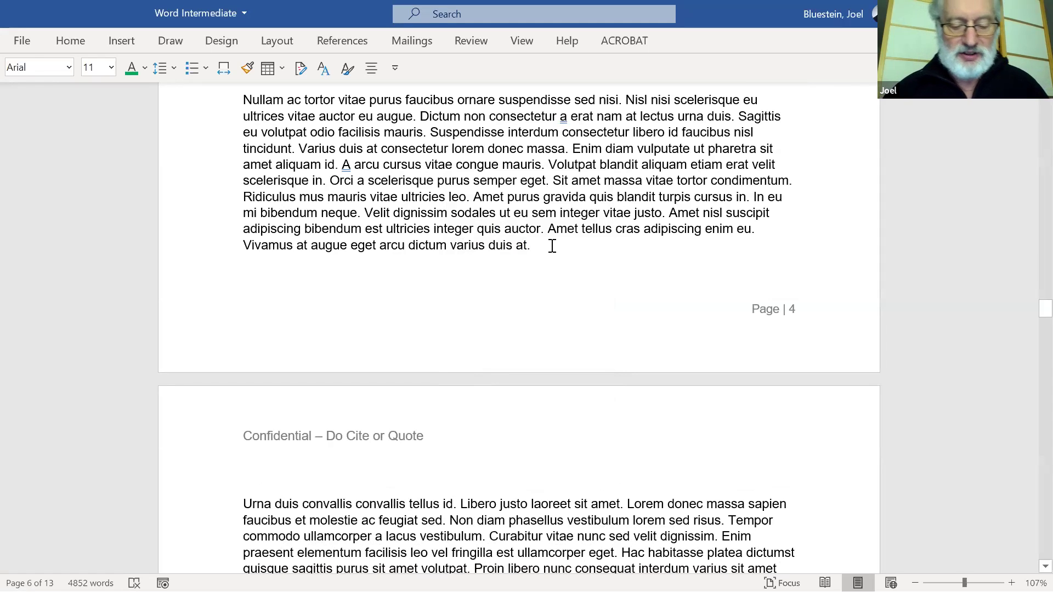
Add a second Next page section break directly after the first one to create a blank page in its own section.
{"action": "key", "text": "alt+i"}
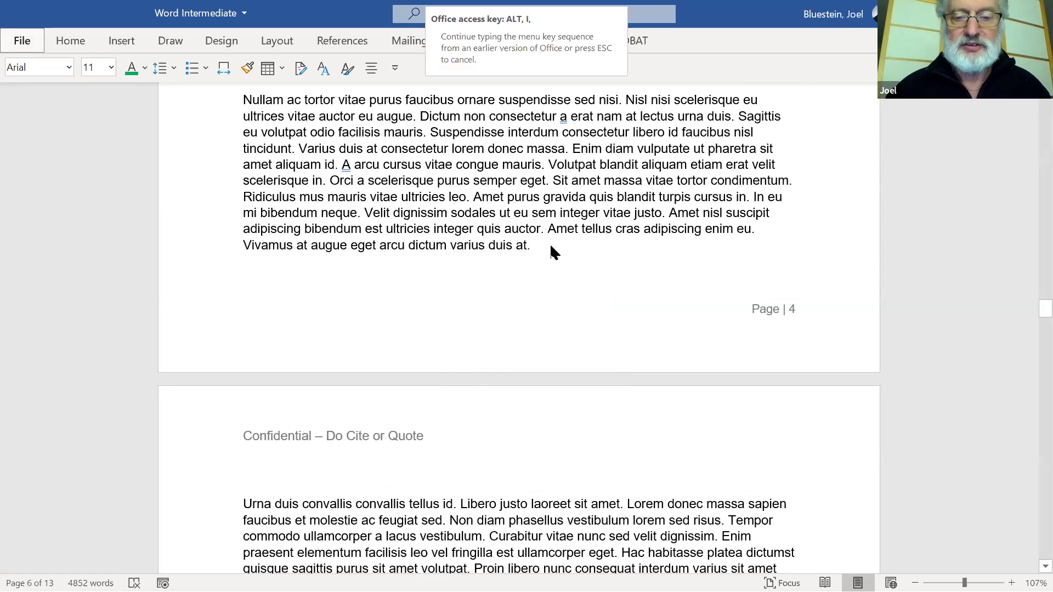
{"action": "key", "text": "b"}
{"action": "left_click", "coordinate": [490, 297]}
{"action": "left_click", "coordinate": [486, 382]}
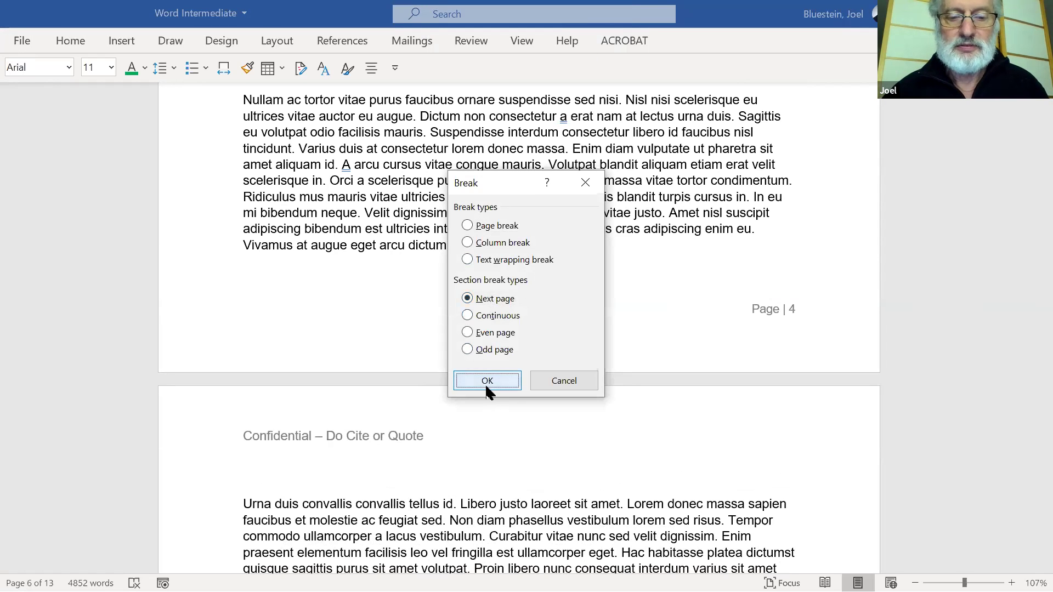
Show the formatting marks around the blank page's section breaks and collapse the ribbon.
{"action": "scroll", "coordinate": [501, 505], "scroll_direction": "down", "scroll_amount": 5}
{"action": "scroll", "coordinate": [502, 505], "scroll_direction": "down", "scroll_amount": 7}
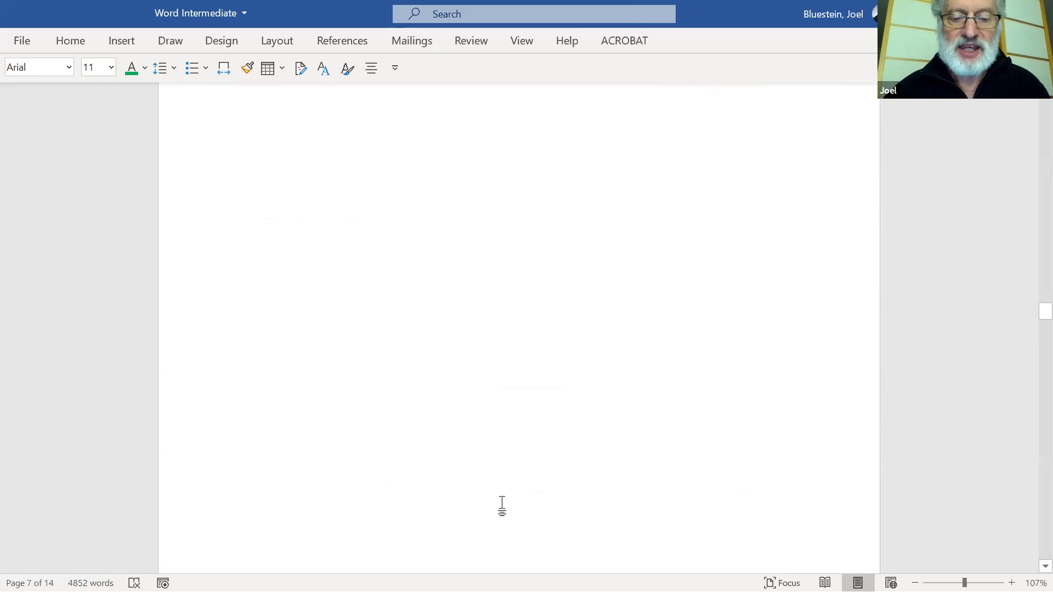
{"action": "scroll", "coordinate": [504, 504], "scroll_direction": "up", "scroll_amount": 10}
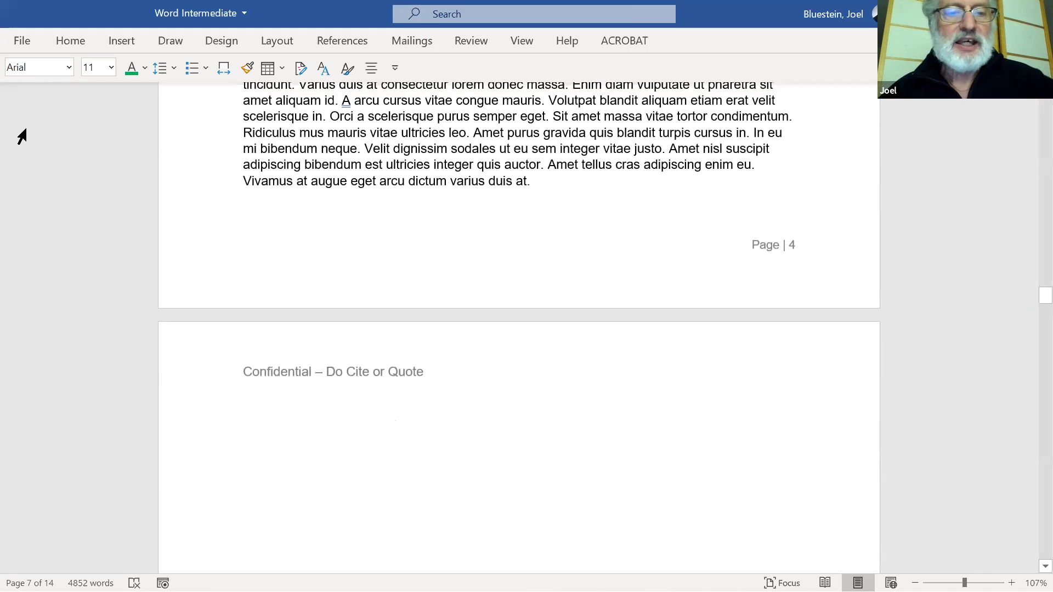
{"action": "left_click", "coordinate": [68, 45]}
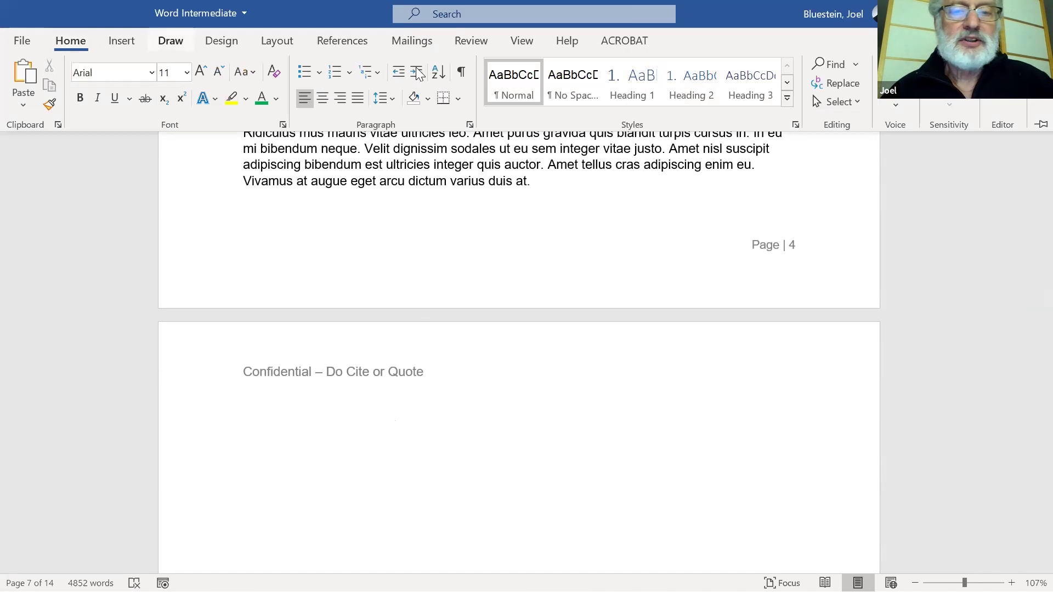
{"action": "left_click", "coordinate": [461, 72]}
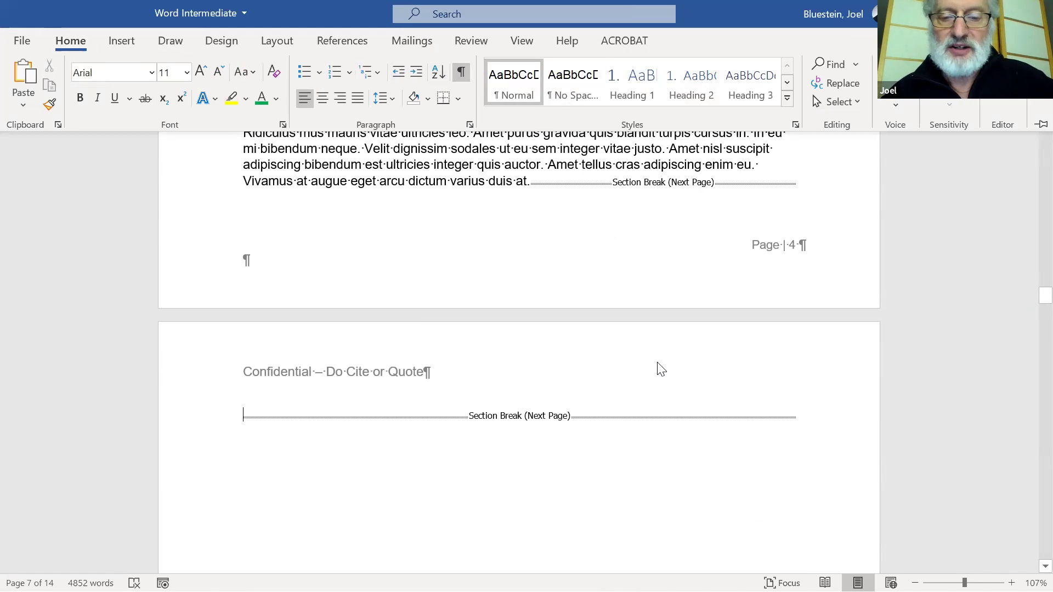
{"action": "key", "text": "ctrl+F1"}
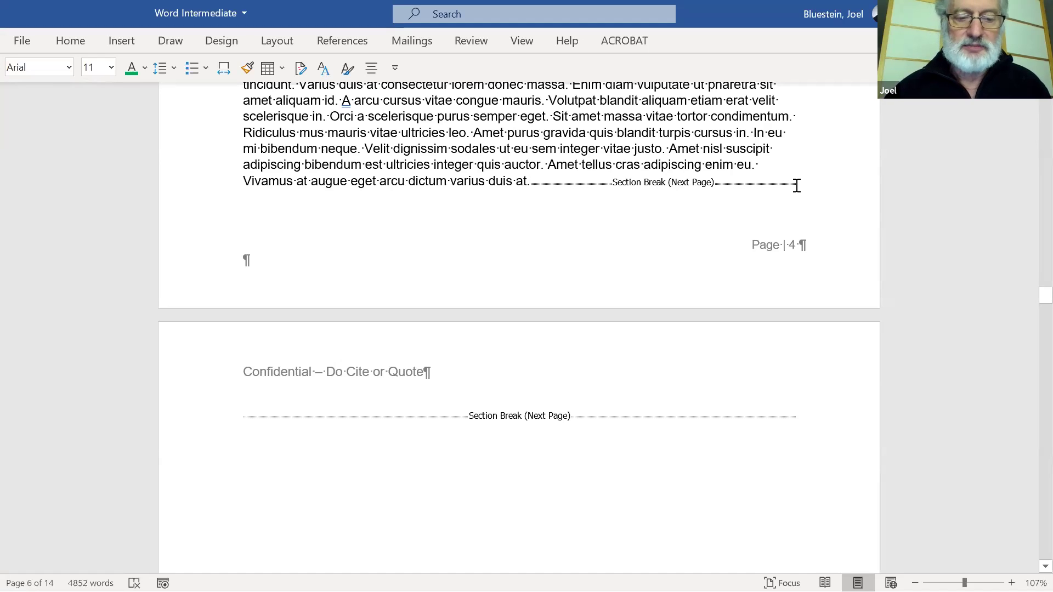
Set the orientation of the blank page's section to Landscape.
{"action": "key", "text": "Down"}
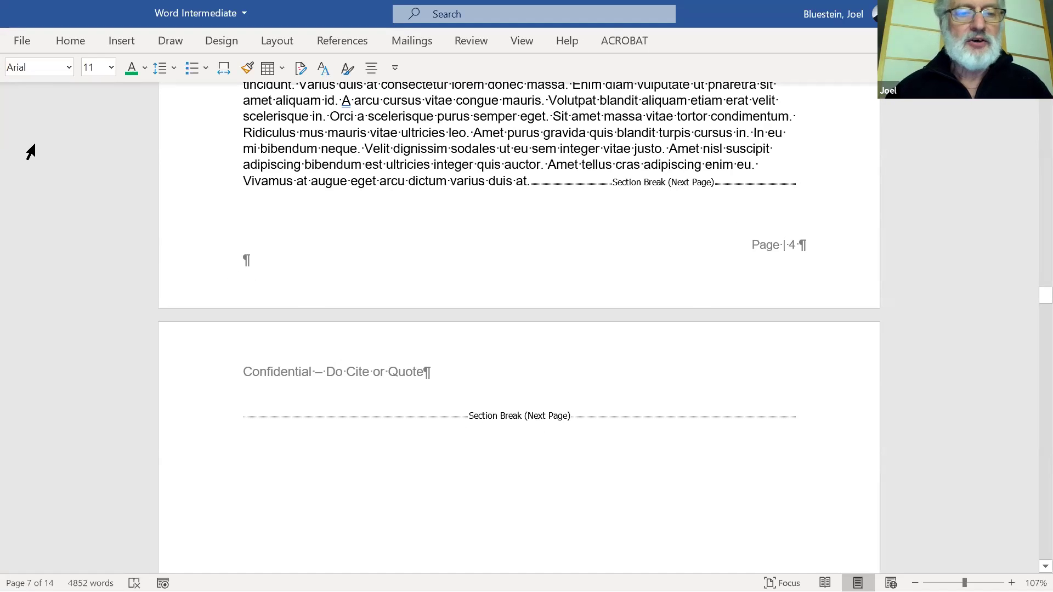
{"action": "left_click", "coordinate": [277, 43]}
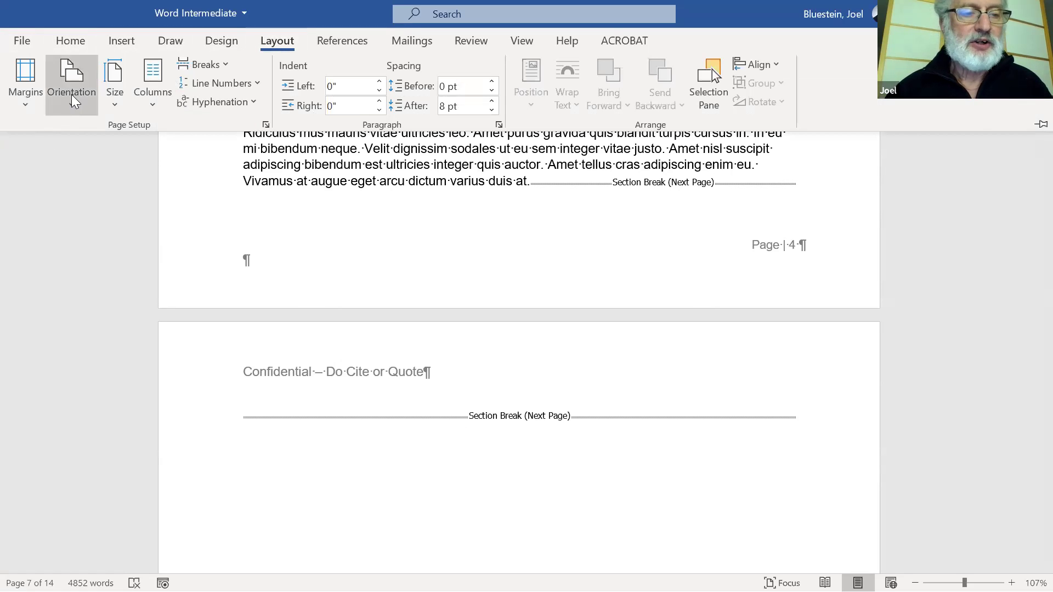
{"action": "left_click", "coordinate": [71, 94]}
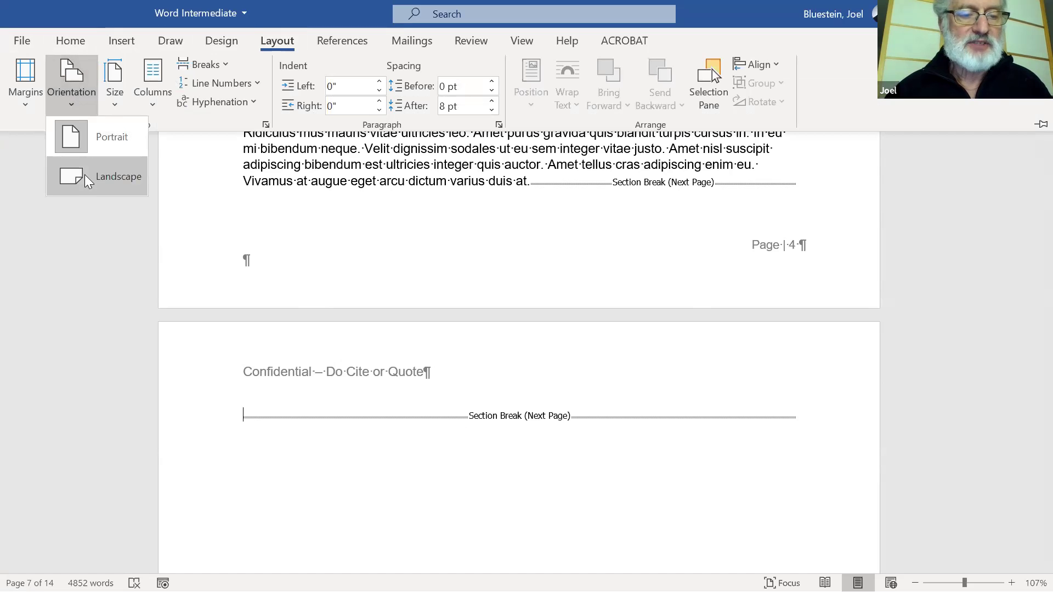
{"action": "left_click", "coordinate": [84, 174]}
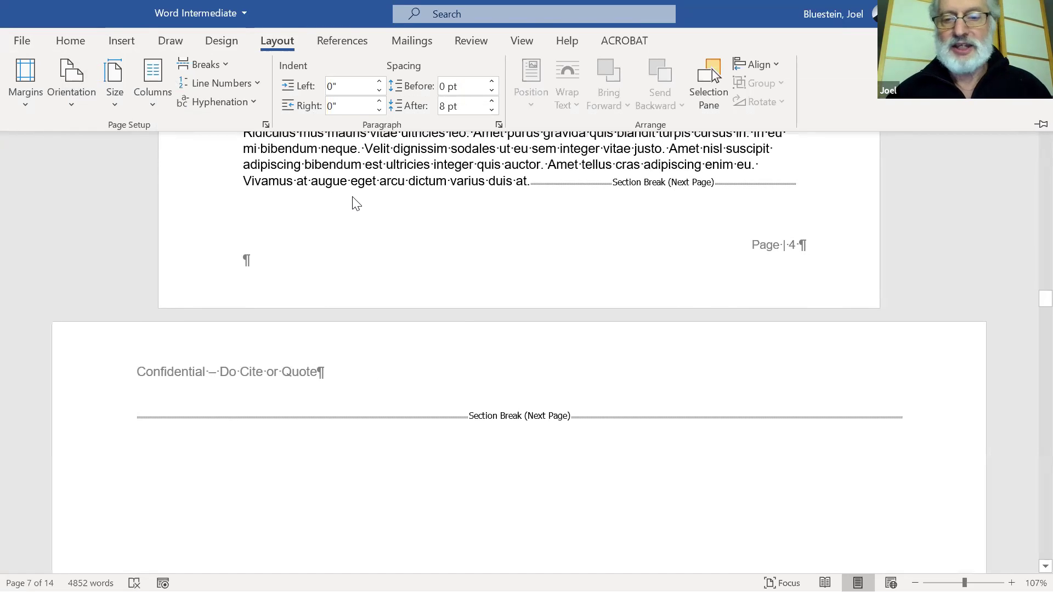
{"action": "scroll", "coordinate": [353, 198], "scroll_direction": "down", "scroll_amount": 3}
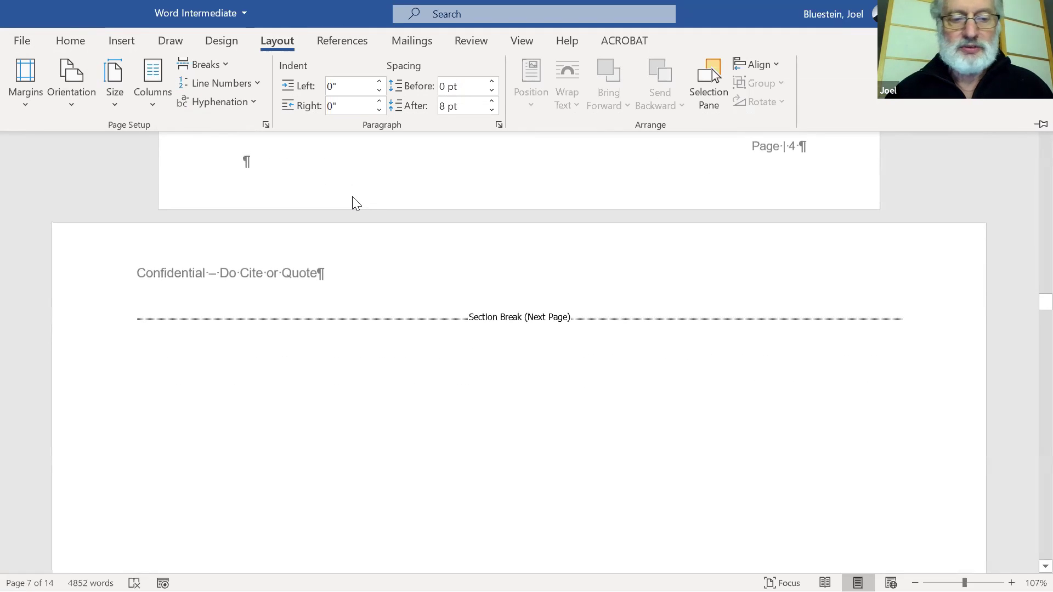
{"action": "scroll", "coordinate": [352, 197], "scroll_direction": "up", "scroll_amount": 1}
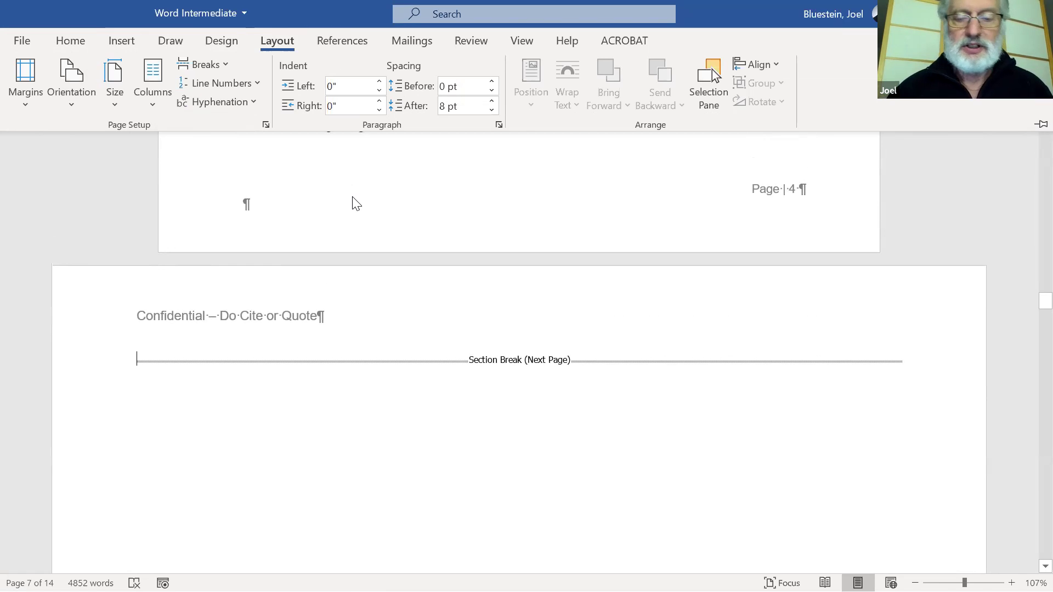
{"action": "scroll", "coordinate": [353, 197], "scroll_direction": "down", "scroll_amount": 3}
{"action": "scroll", "coordinate": [353, 196], "scroll_direction": "up", "scroll_amount": 5}
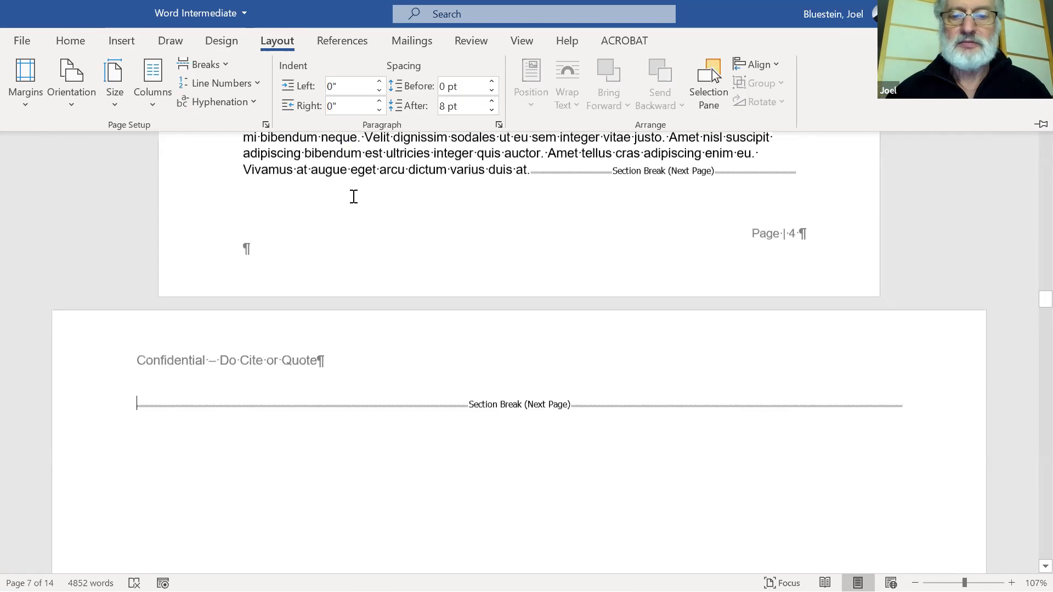
{"action": "scroll", "coordinate": [354, 198], "scroll_direction": "down", "scroll_amount": 1}
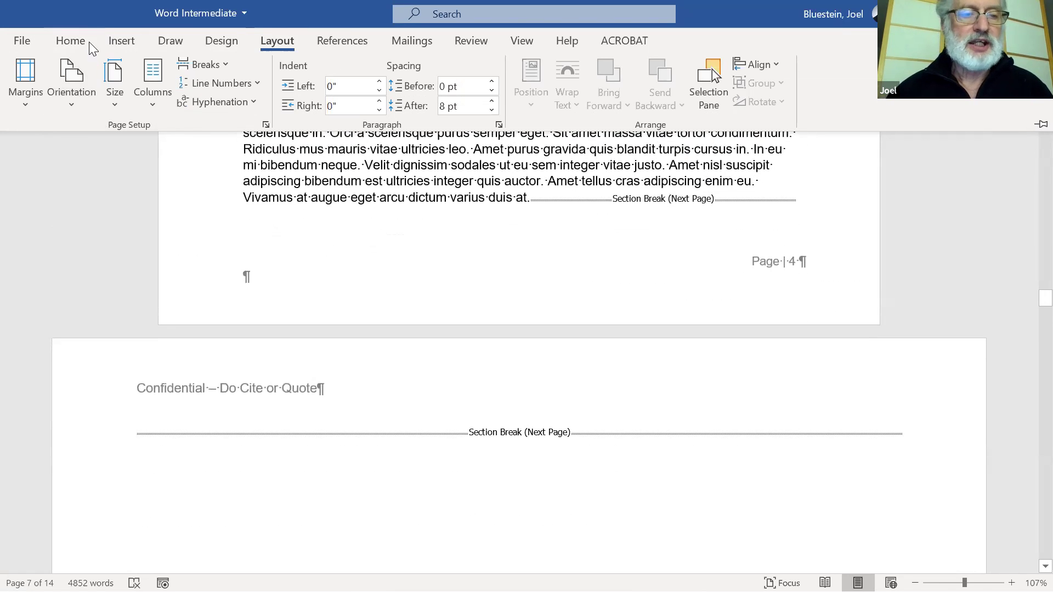
Insert a table with 3 columns and 6 rows on the landscape page.
{"action": "left_click", "coordinate": [127, 42]}
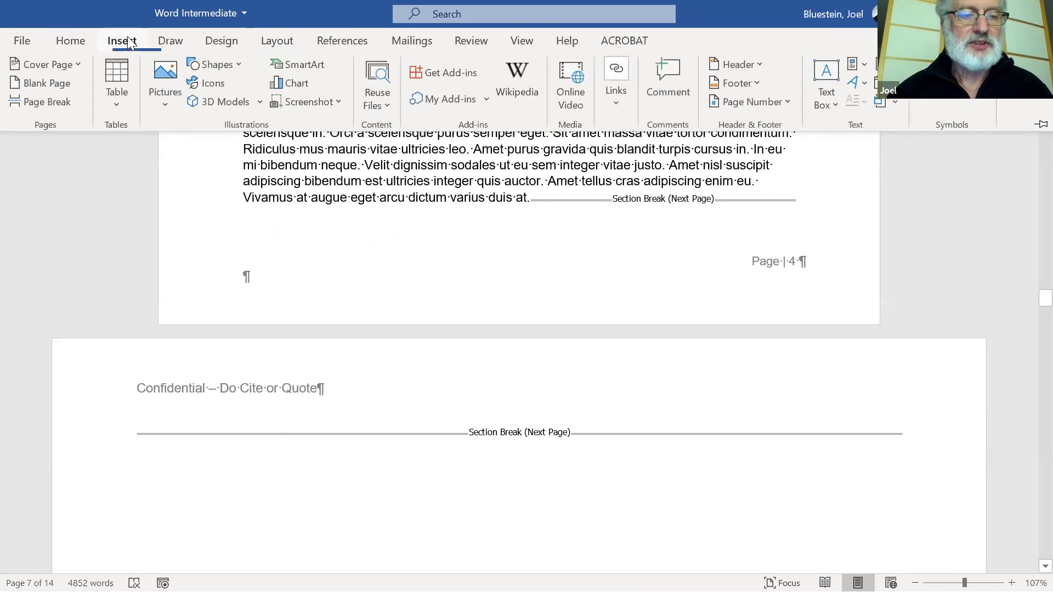
{"action": "left_click", "coordinate": [116, 78]}
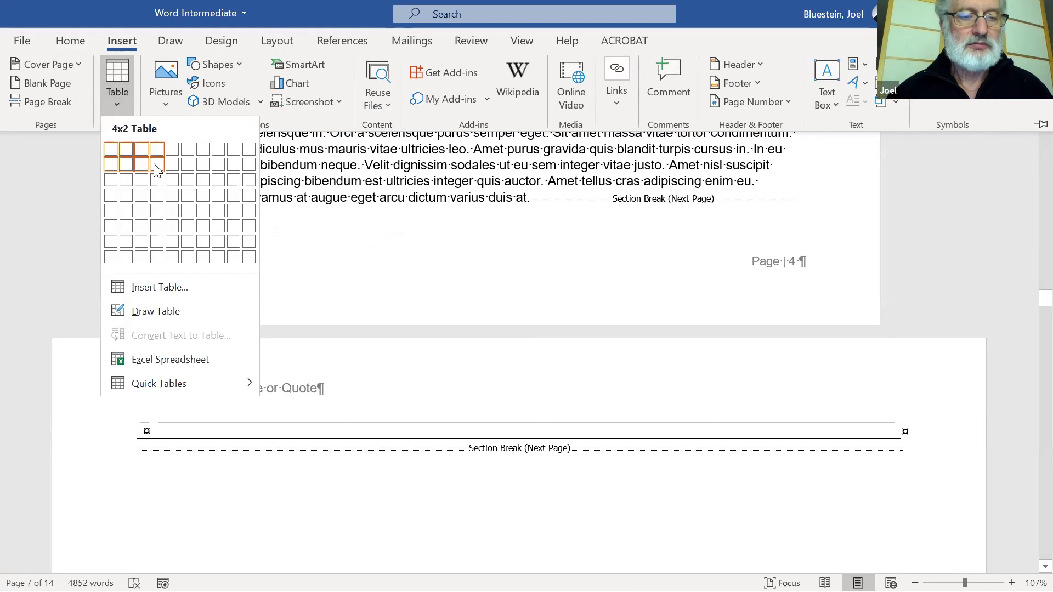
{"action": "left_click", "coordinate": [142, 238]}
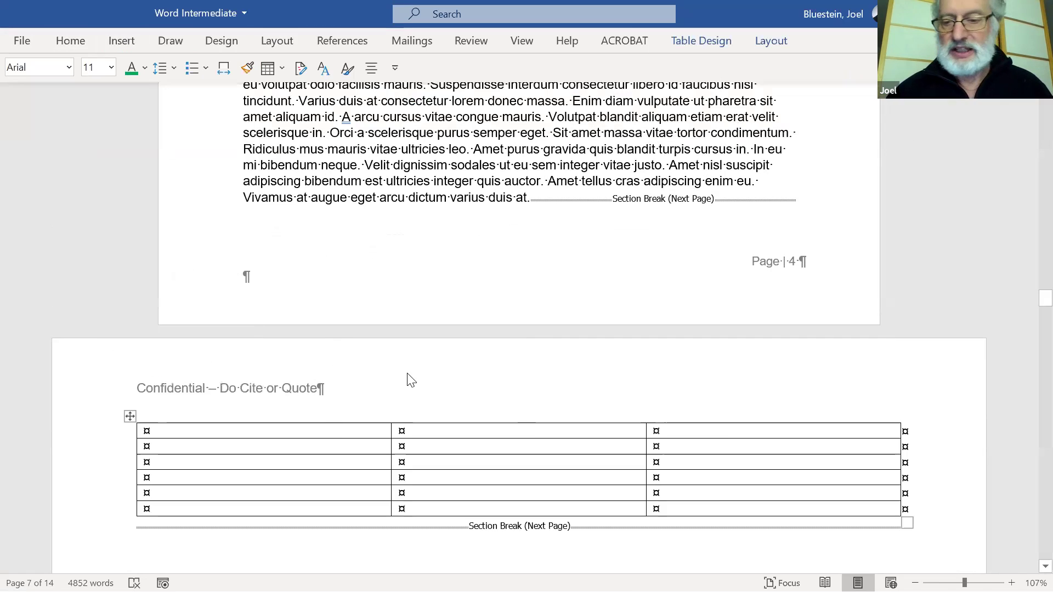
Examine the landscape page with its table, the portrait pages around it and the Last Chapter text.
{"action": "scroll", "coordinate": [393, 354], "scroll_direction": "down", "scroll_amount": 4}
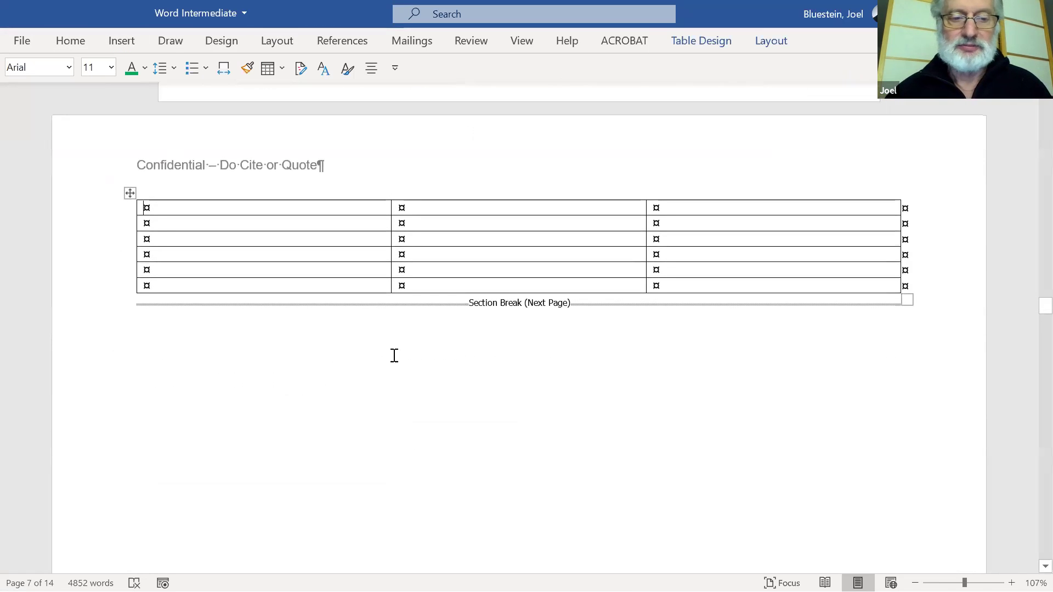
{"action": "scroll", "coordinate": [394, 357], "scroll_direction": "up", "scroll_amount": 3}
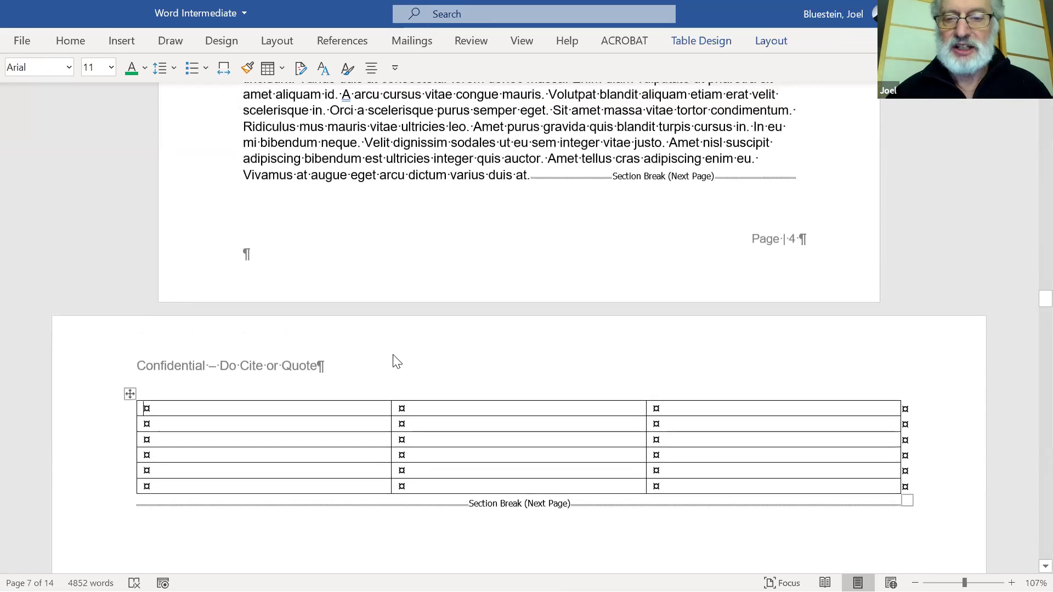
{"action": "scroll", "coordinate": [397, 362], "scroll_direction": "down", "scroll_amount": 7}
{"action": "scroll", "coordinate": [396, 361], "scroll_direction": "down", "scroll_amount": 3}
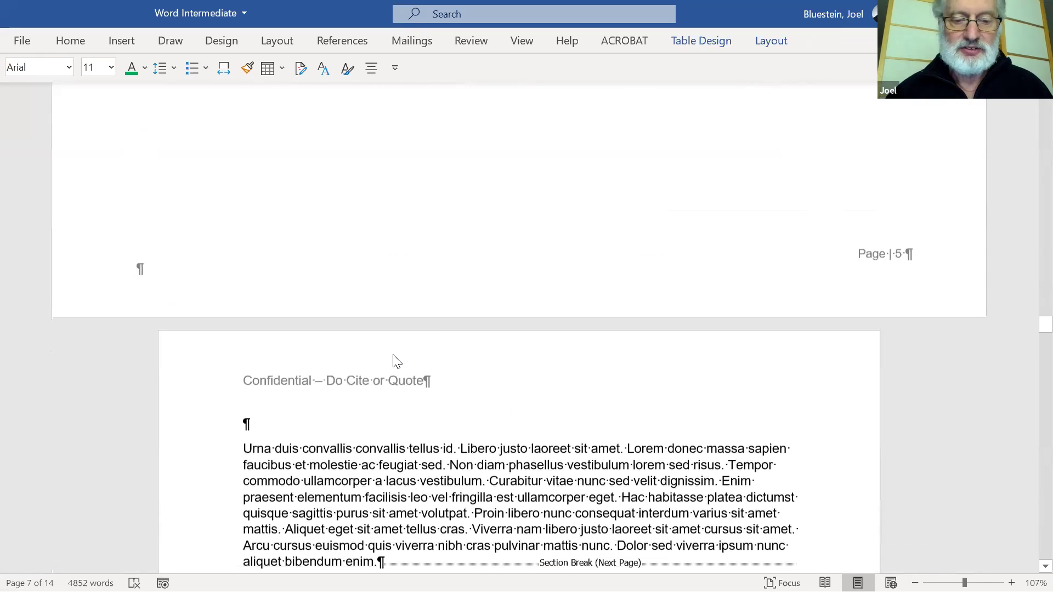
{"action": "scroll", "coordinate": [394, 356], "scroll_direction": "up", "scroll_amount": 5}
{"action": "scroll", "coordinate": [395, 356], "scroll_direction": "up", "scroll_amount": 4}
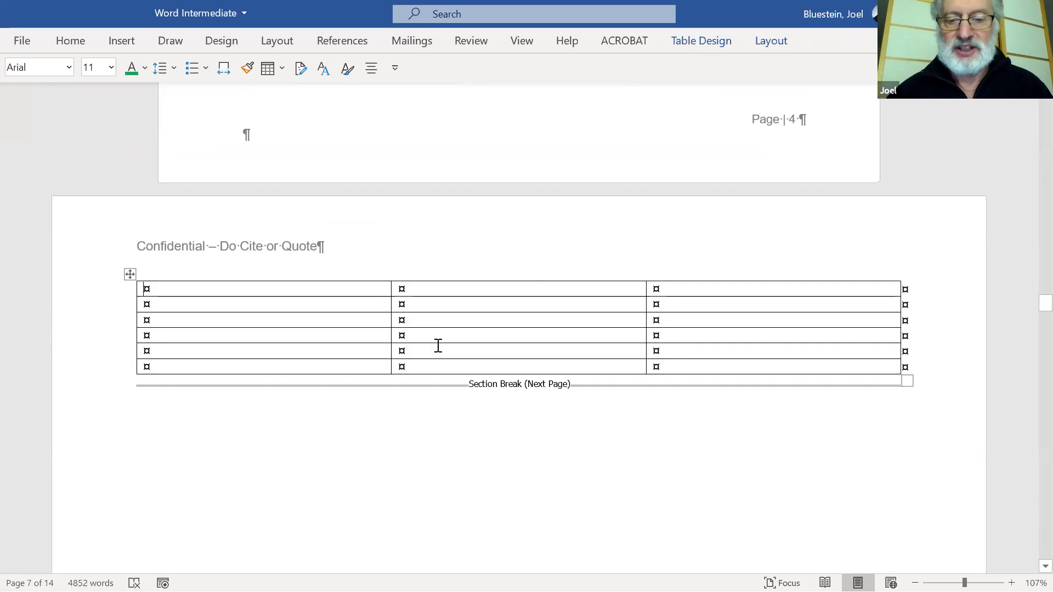
{"action": "scroll", "coordinate": [438, 346], "scroll_direction": "up", "scroll_amount": 2}
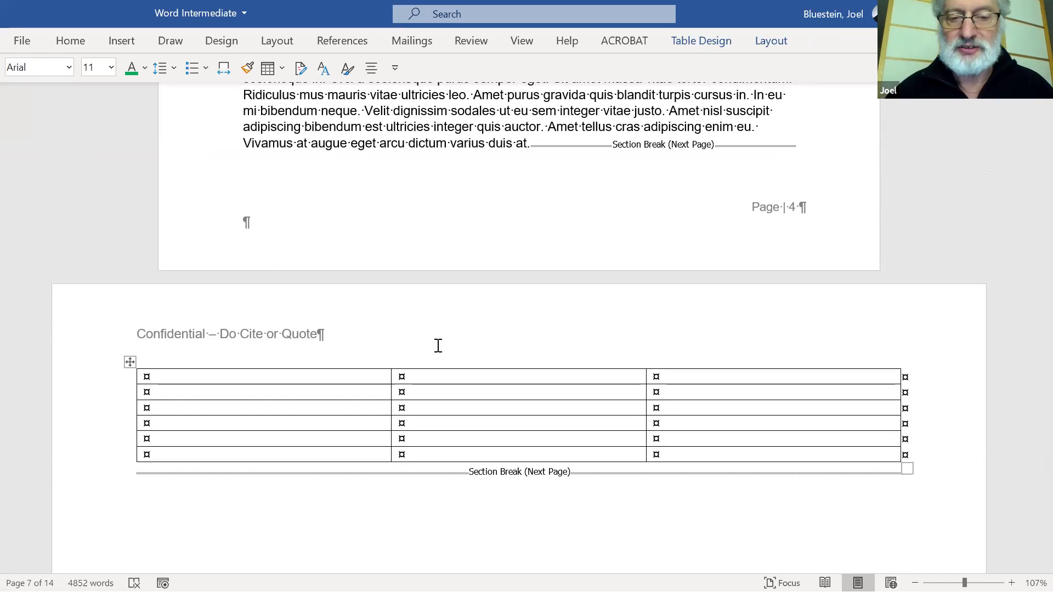
{"action": "scroll", "coordinate": [439, 348], "scroll_direction": "down", "scroll_amount": 9}
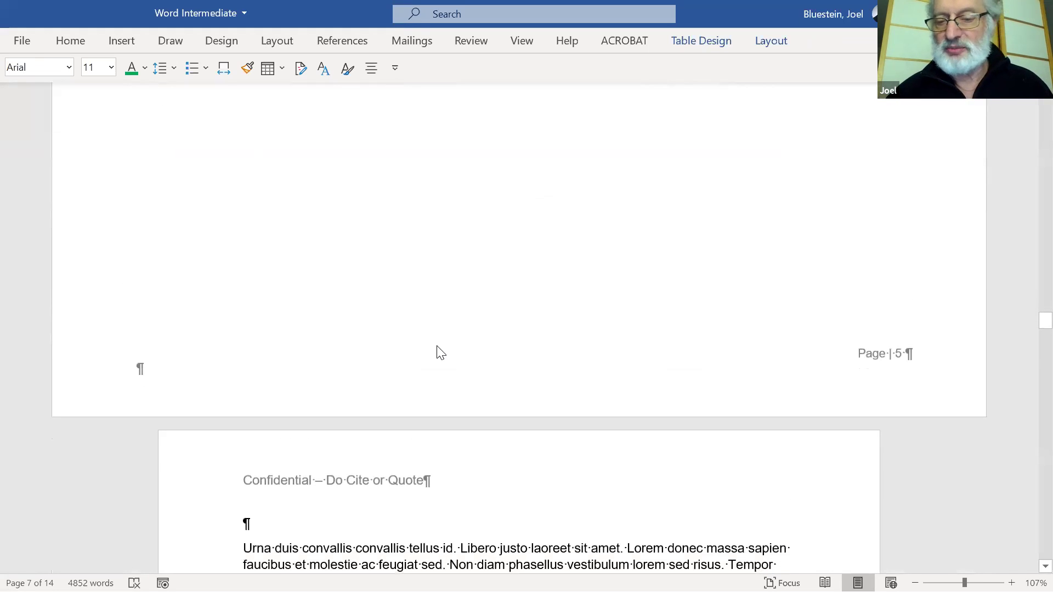
{"action": "scroll", "coordinate": [438, 346], "scroll_direction": "down", "scroll_amount": 7}
{"action": "scroll", "coordinate": [438, 345], "scroll_direction": "down", "scroll_amount": 5}
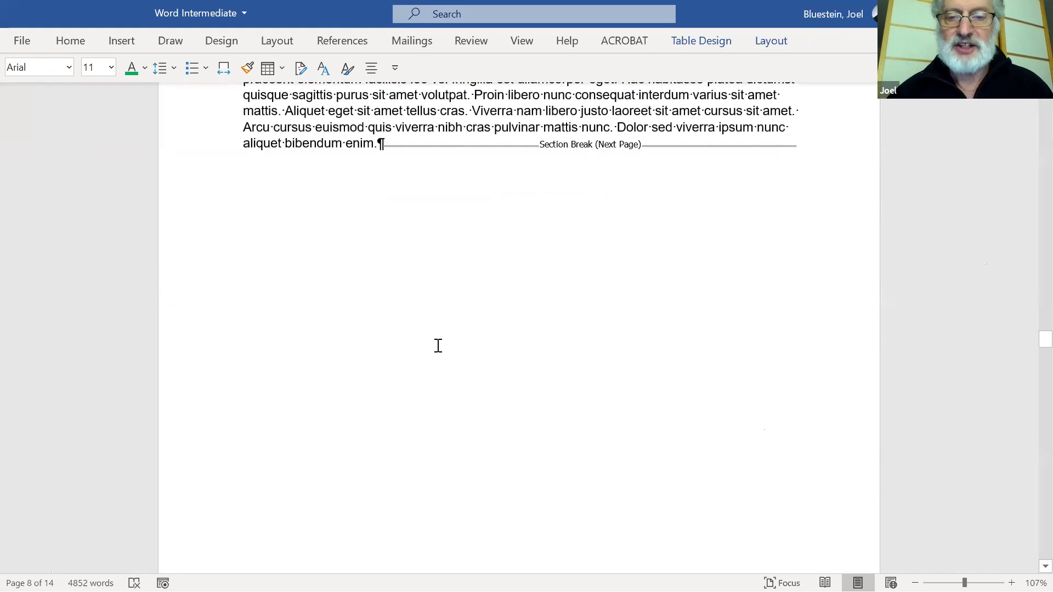
{"action": "scroll", "coordinate": [439, 346], "scroll_direction": "down", "scroll_amount": 9}
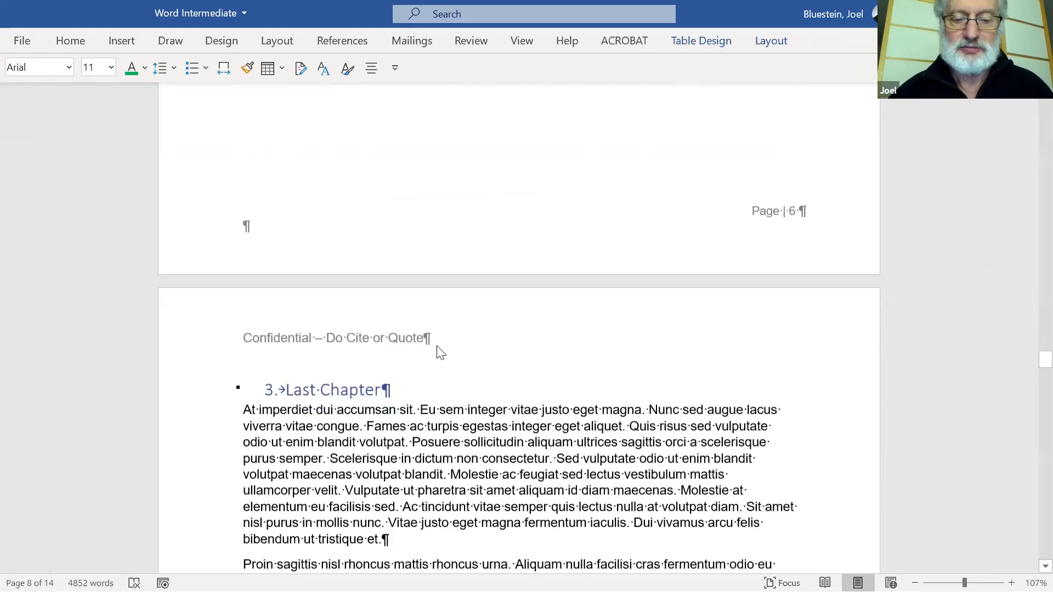
{"action": "scroll", "coordinate": [438, 345], "scroll_direction": "down", "scroll_amount": 7}
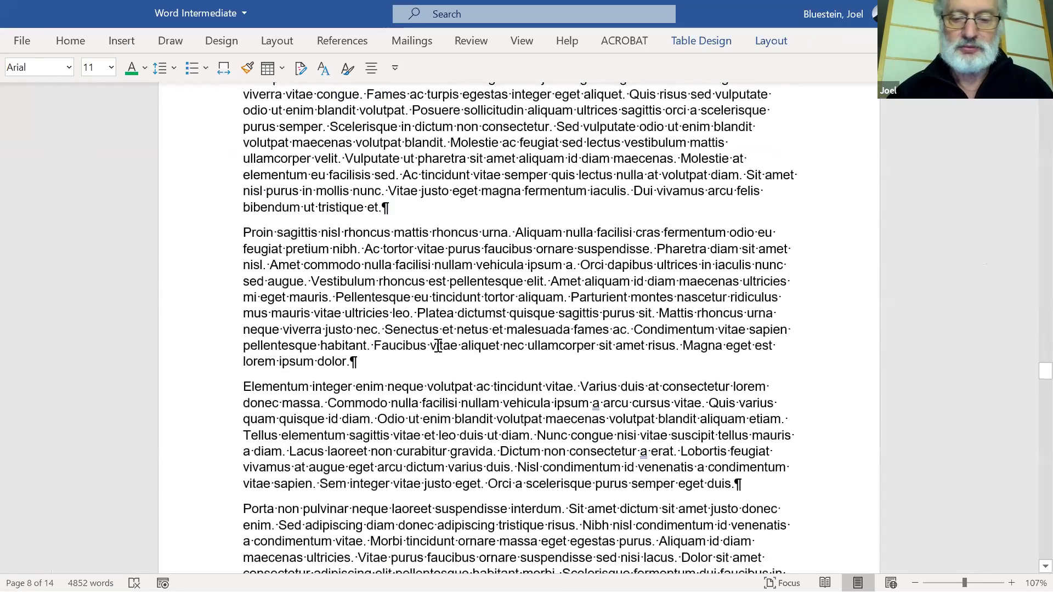
{"action": "scroll", "coordinate": [438, 346], "scroll_direction": "down", "scroll_amount": 3}
{"action": "scroll", "coordinate": [438, 346], "scroll_direction": "up", "scroll_amount": 12}
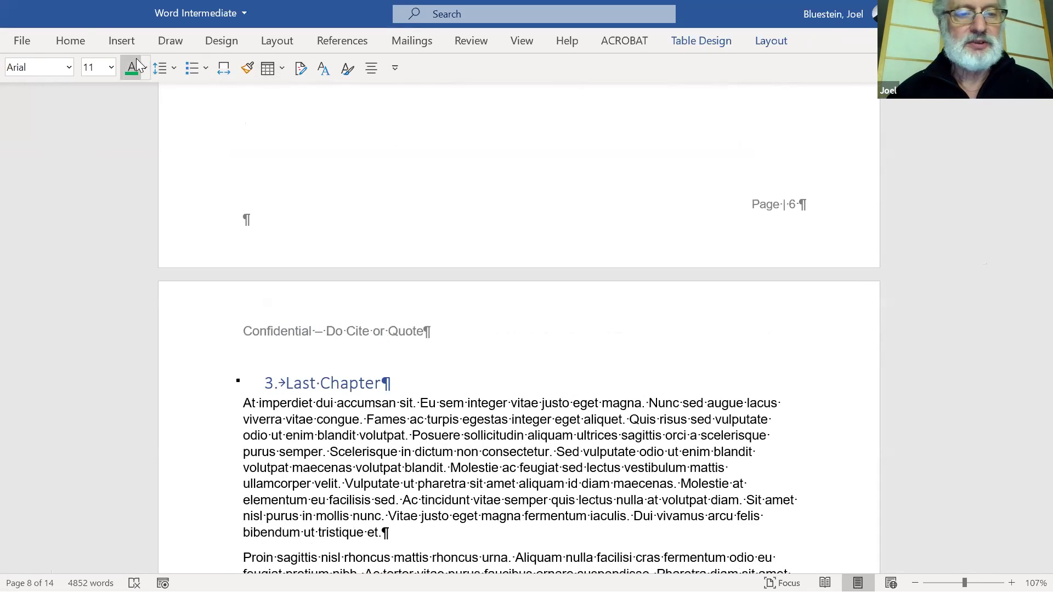
Hide the formatting marks in the document and collapse the ribbon.
{"action": "left_click", "coordinate": [70, 44]}
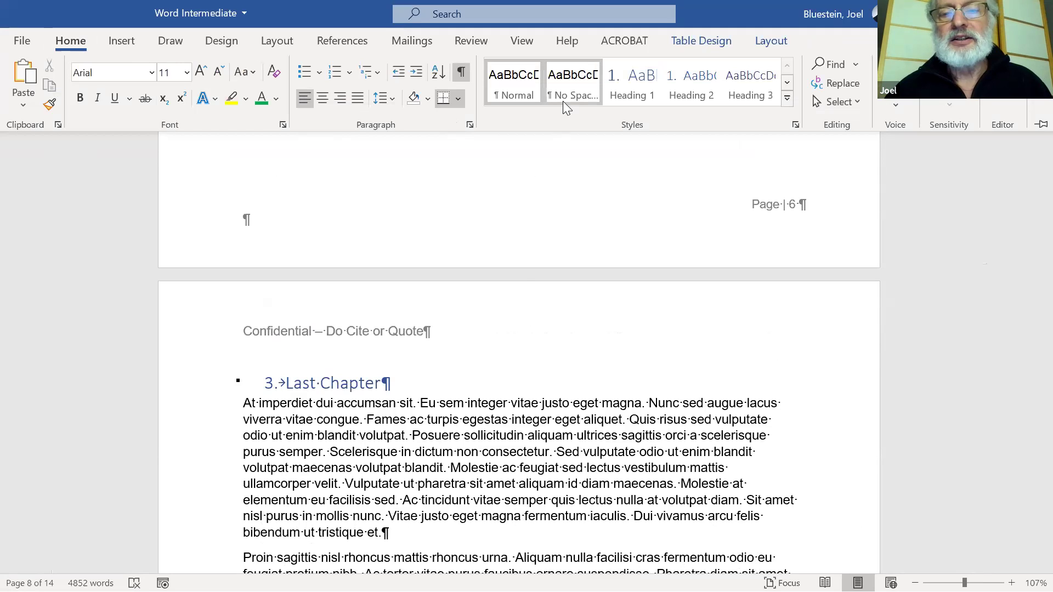
{"action": "mouse_move", "coordinate": [563, 101]}
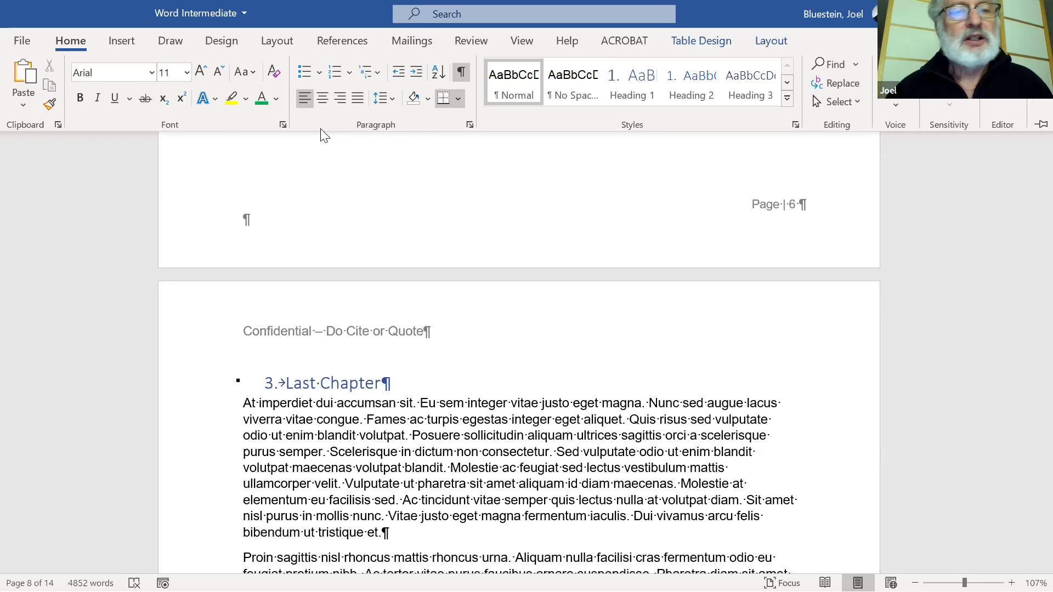
{"action": "left_click", "coordinate": [460, 81]}
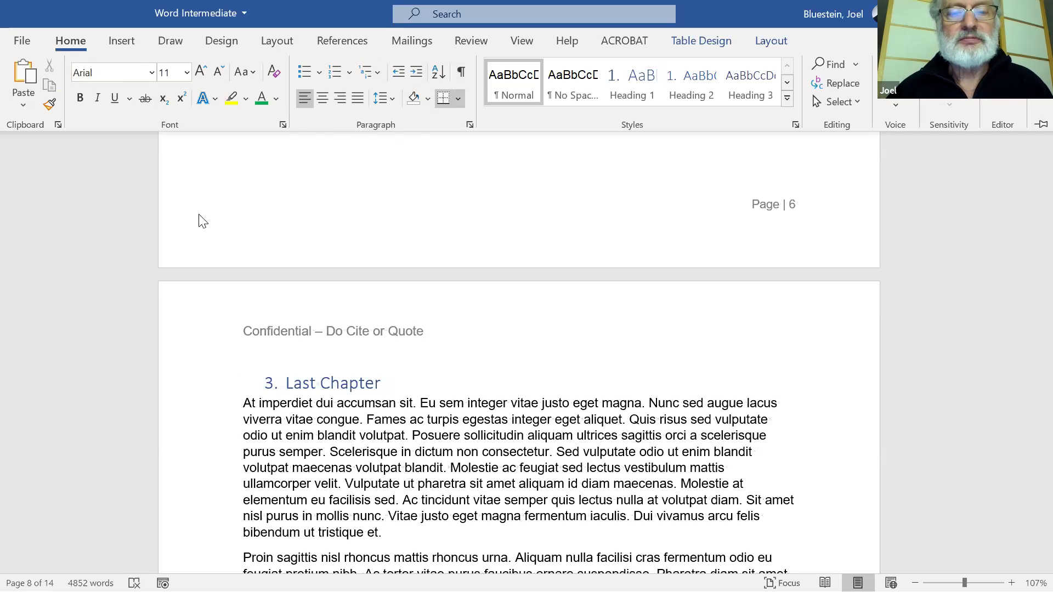
{"action": "double_click", "coordinate": [74, 33]}
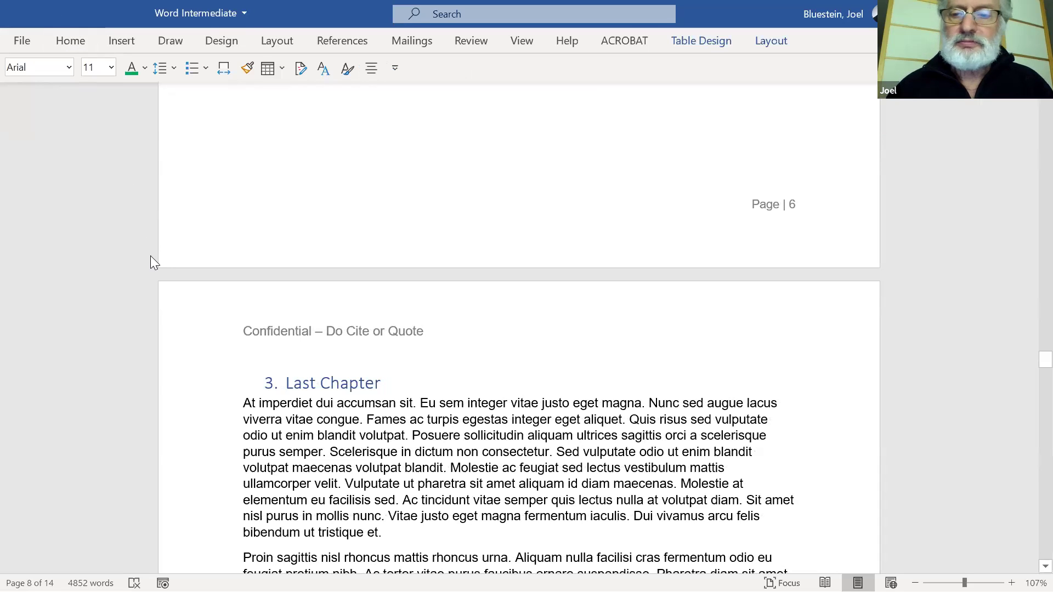
{"action": "scroll", "coordinate": [149, 256], "scroll_direction": "up", "scroll_amount": 1}
{"action": "scroll", "coordinate": [149, 256], "scroll_direction": "down", "scroll_amount": 3}
{"action": "scroll", "coordinate": [150, 256], "scroll_direction": "up", "scroll_amount": 4}
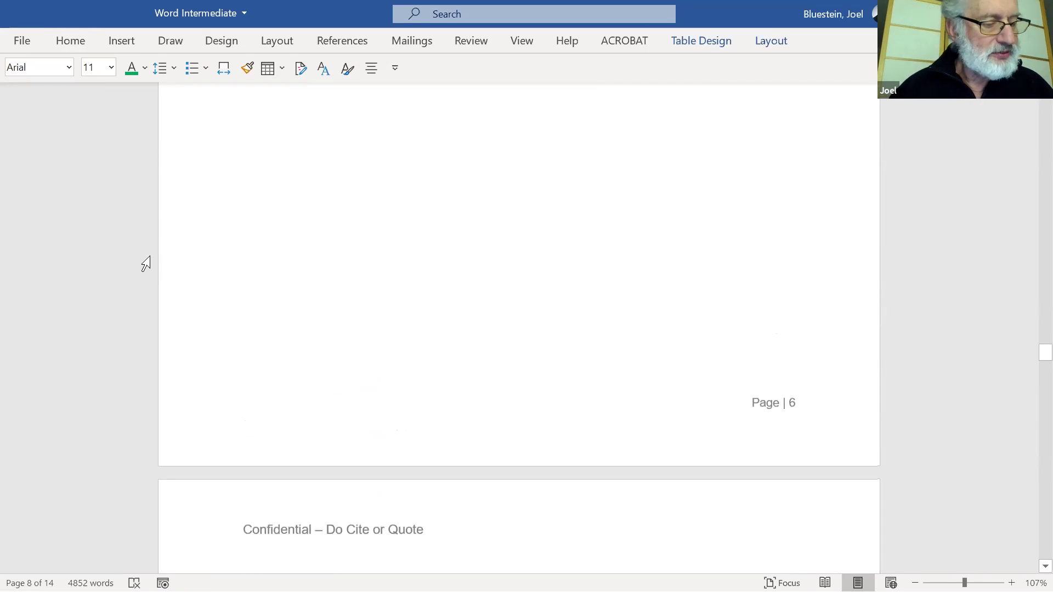